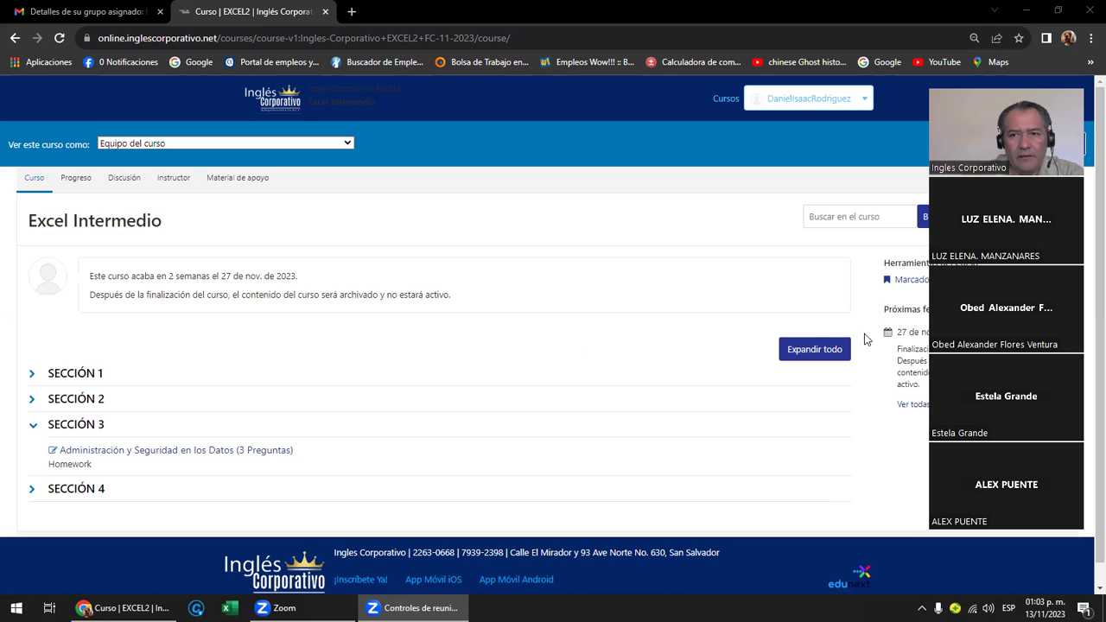
- Open the Sección 3 'Administración y Seguridad en los Datos' homework to reach lesson 3.0
scroll(346, 357, "down", 1)
scroll(346, 357, "down", 1)
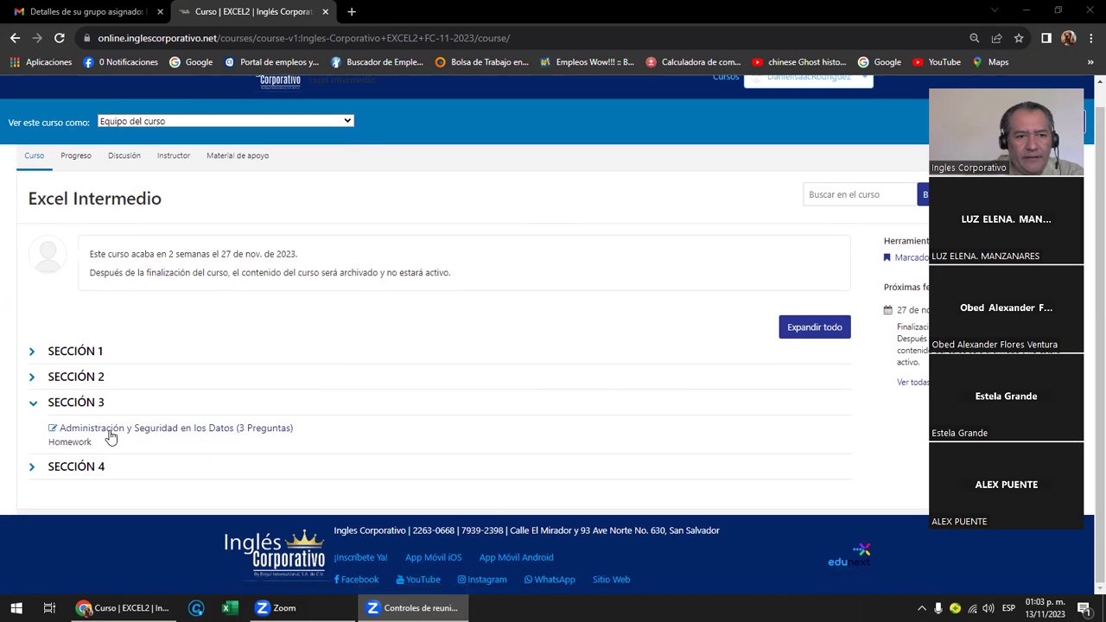
left_click(168, 435)
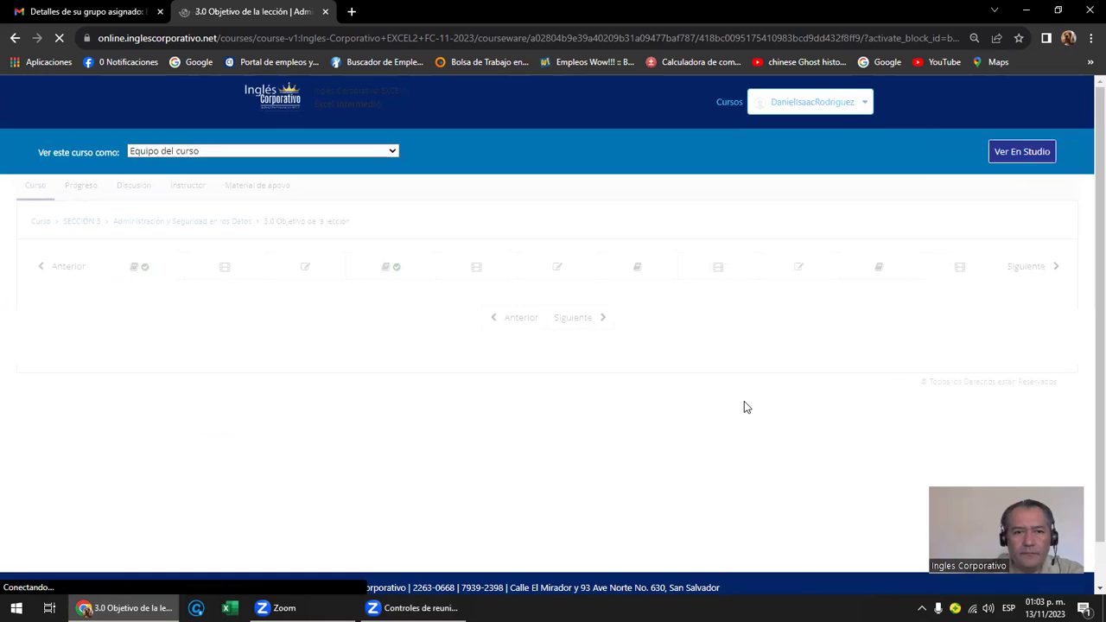
scroll(747, 408, "down", 2)
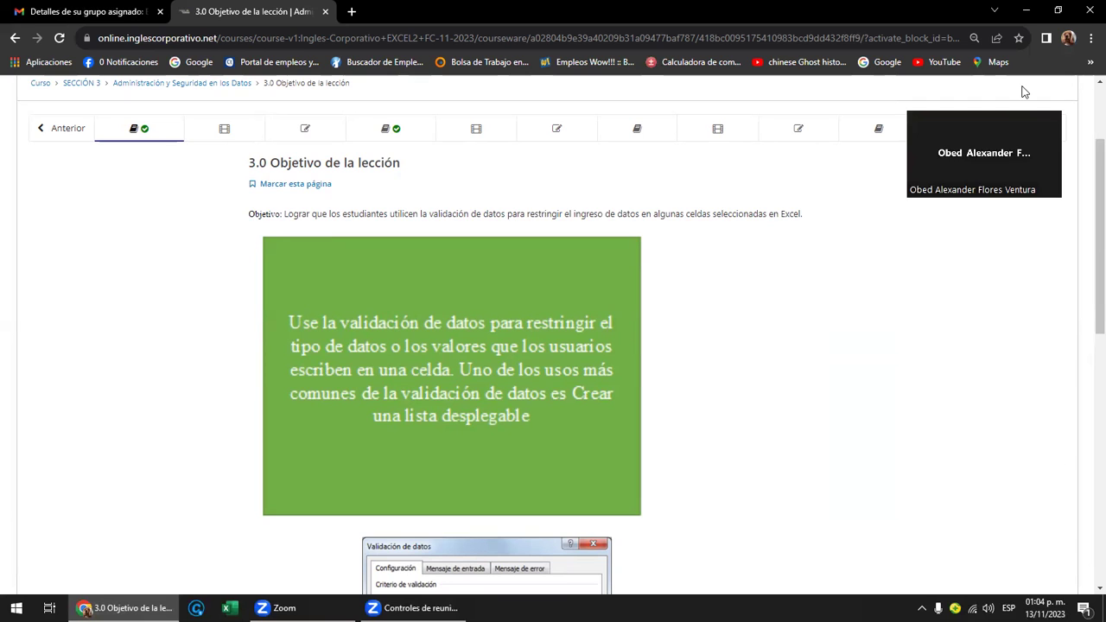
- Read through the data-validation lesson steps, then minimize Chrome to reveal the desktop
scroll(571, 346, "down", 2)
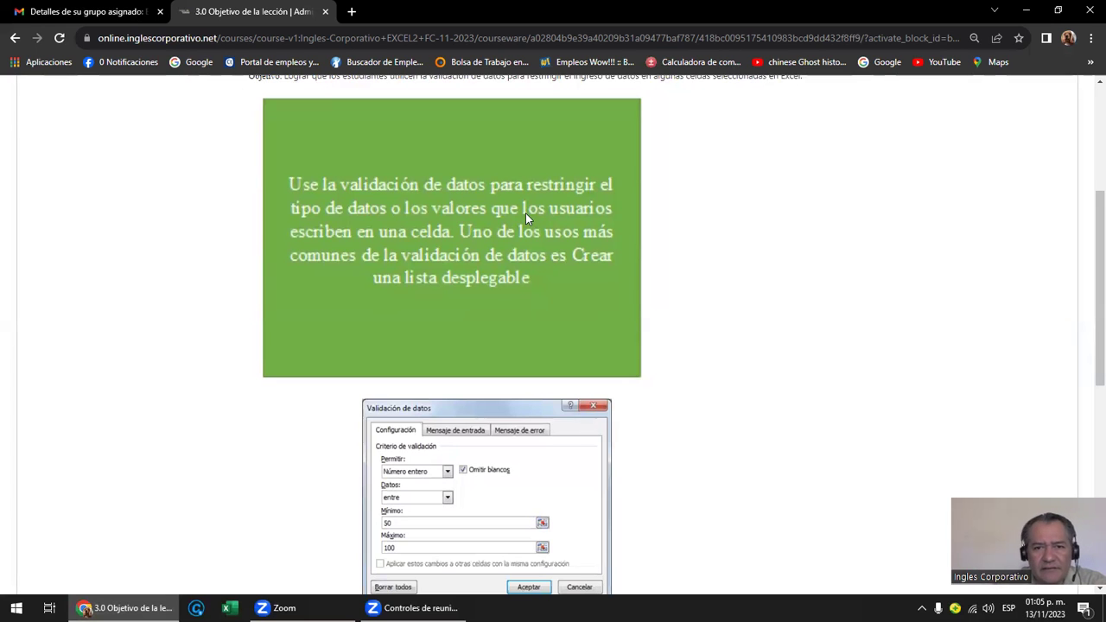
scroll(684, 286, "down", 1)
scroll(684, 286, "down", 2)
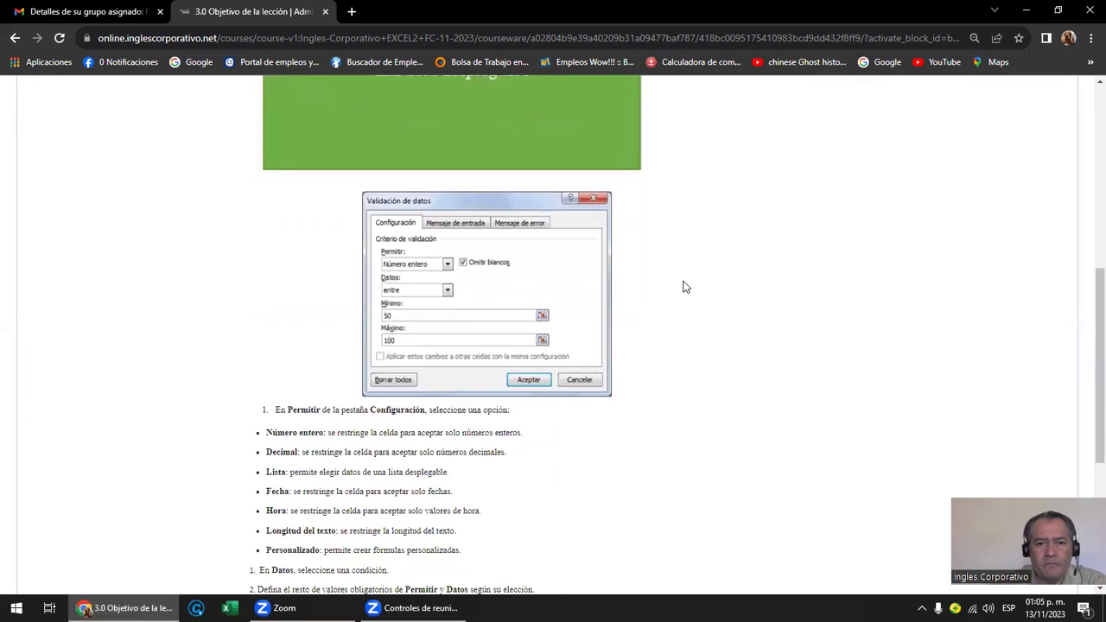
scroll(684, 286, "down", 1)
scroll(684, 286, "down", 2)
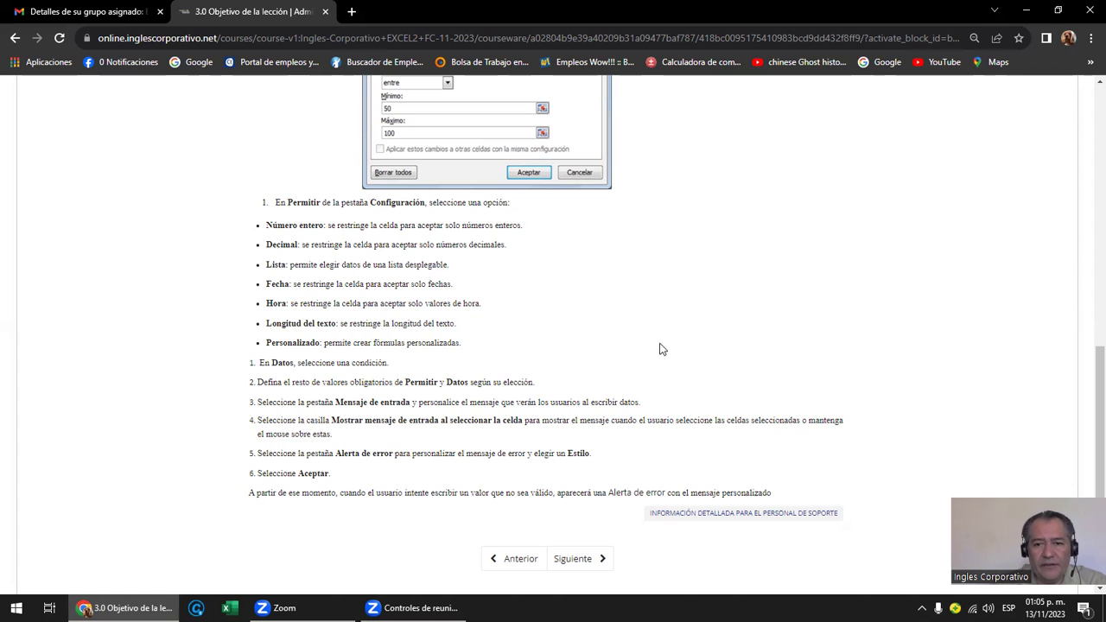
scroll(661, 345, "up", 3)
scroll(482, 325, "up", 2)
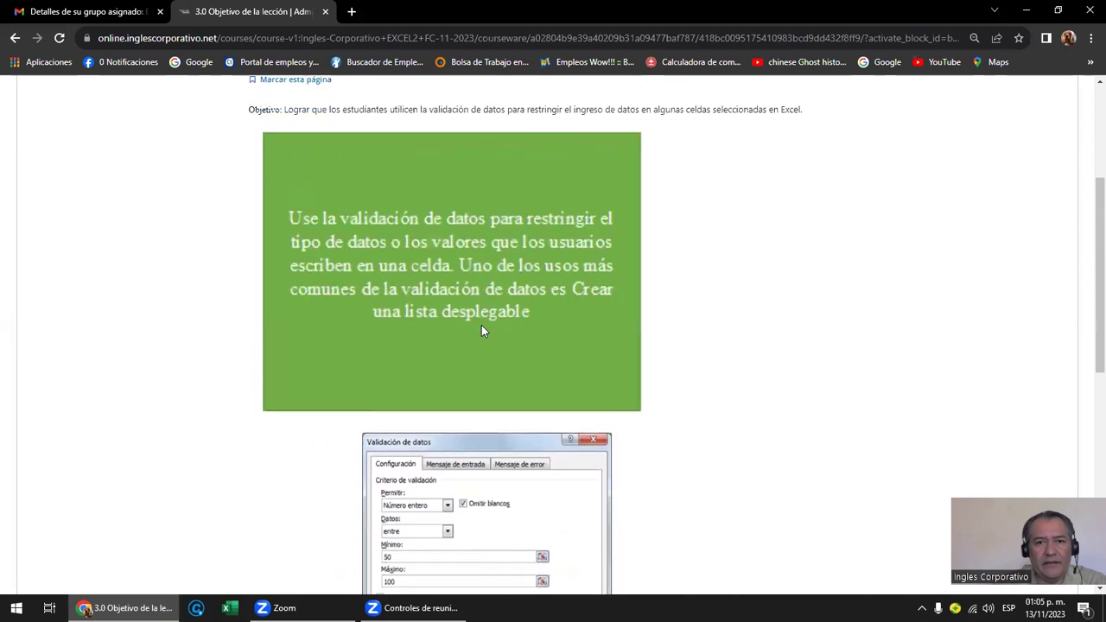
scroll(438, 325, "down", 2)
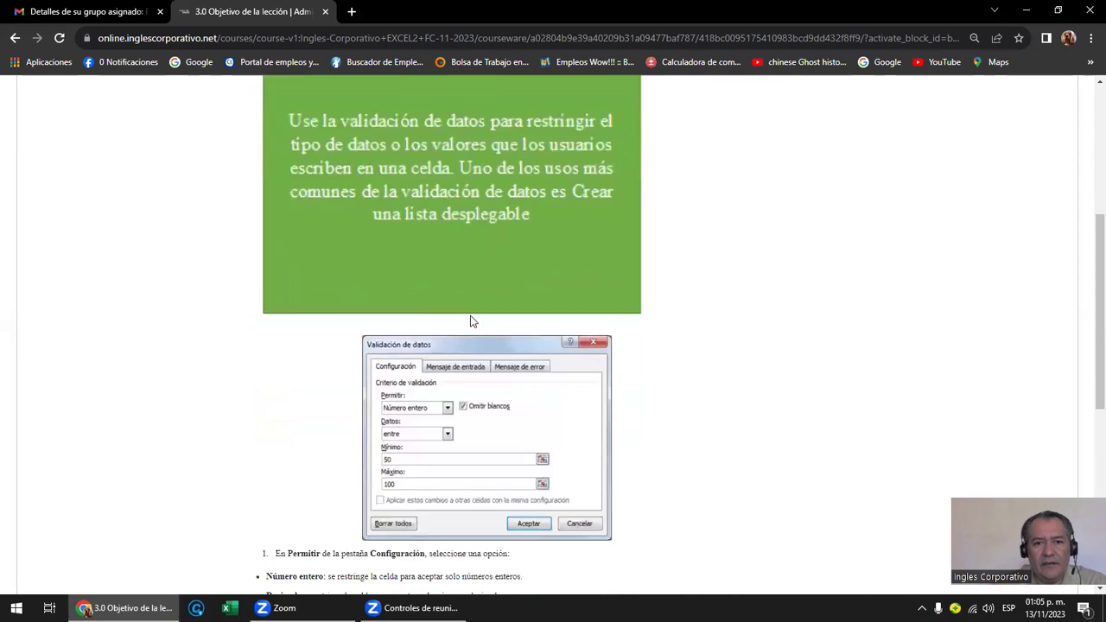
scroll(469, 319, "down", 4)
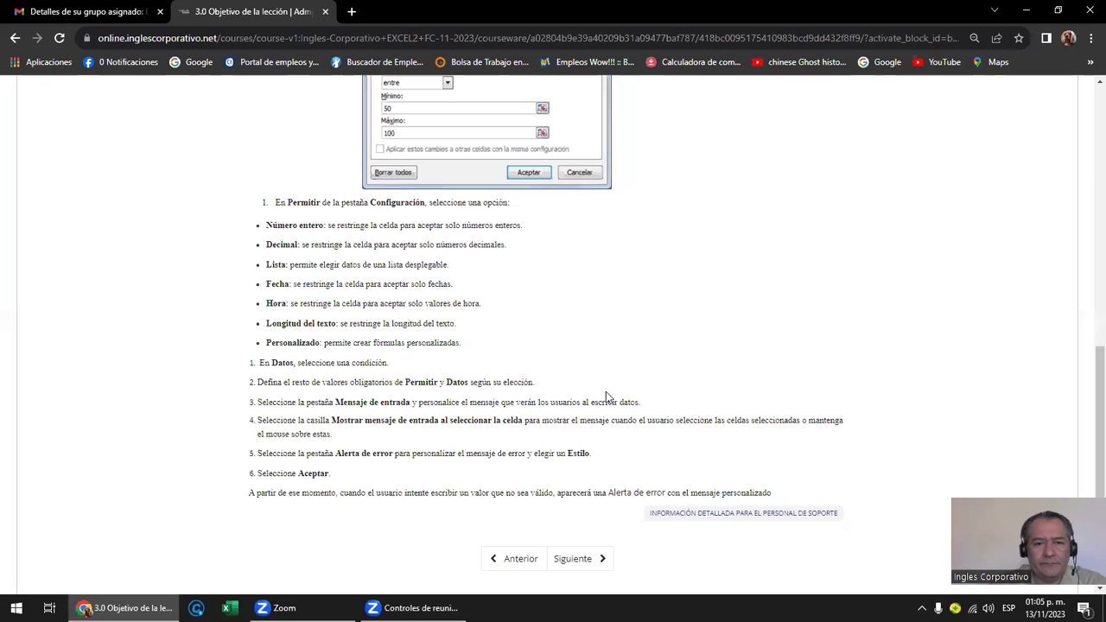
left_click(1028, 17)
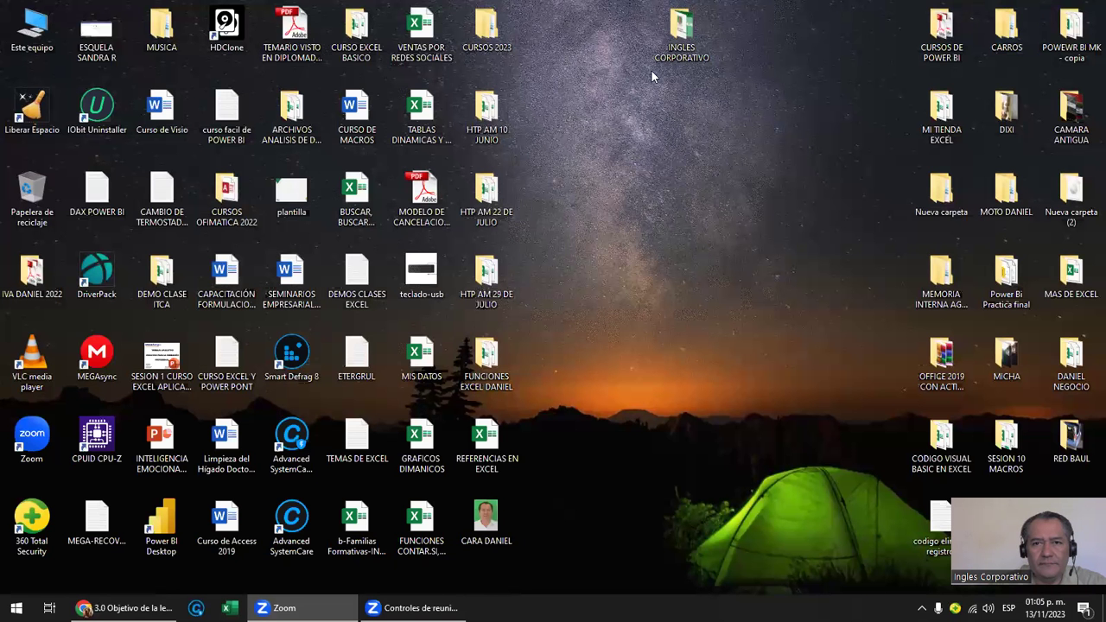
- Browse INGLES CORPORATIVO > EXCEL INTERMEDIO 1 PM > LIBRO DE TRABAJO EXCEL INTERMEDIO and open '11- VALIDACION DE DATOS BASICA'
double_click(682, 28)
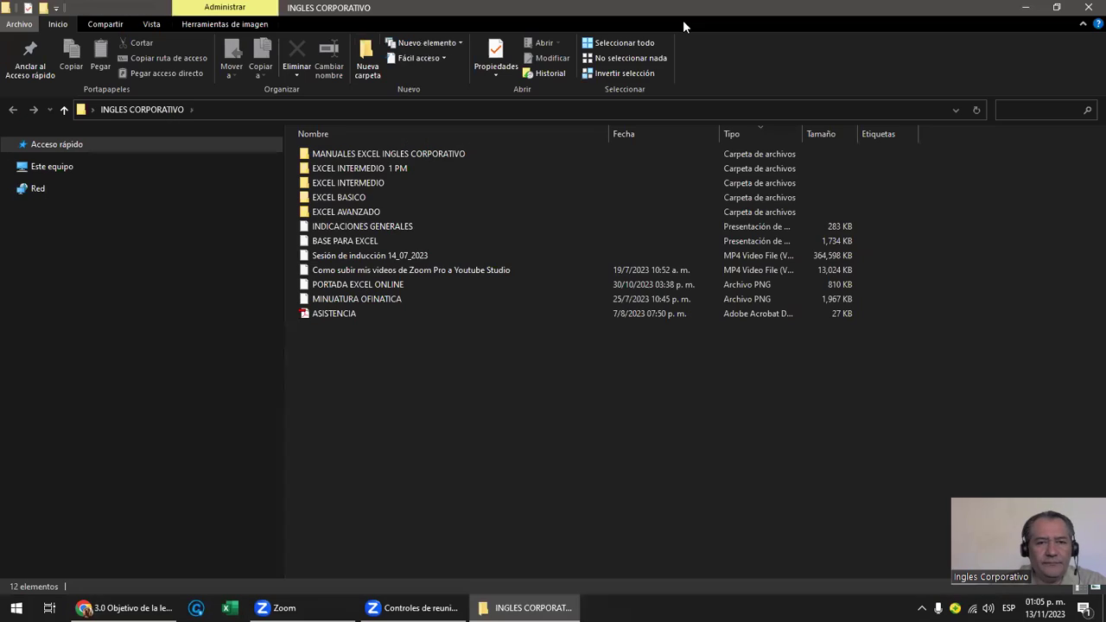
double_click(368, 168)
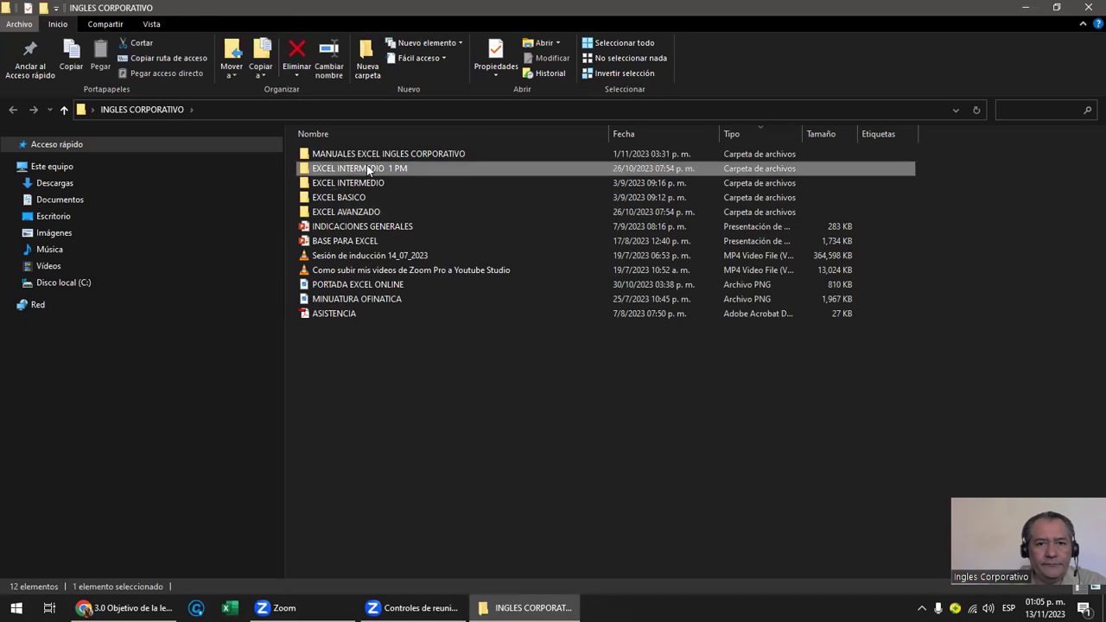
double_click(374, 171)
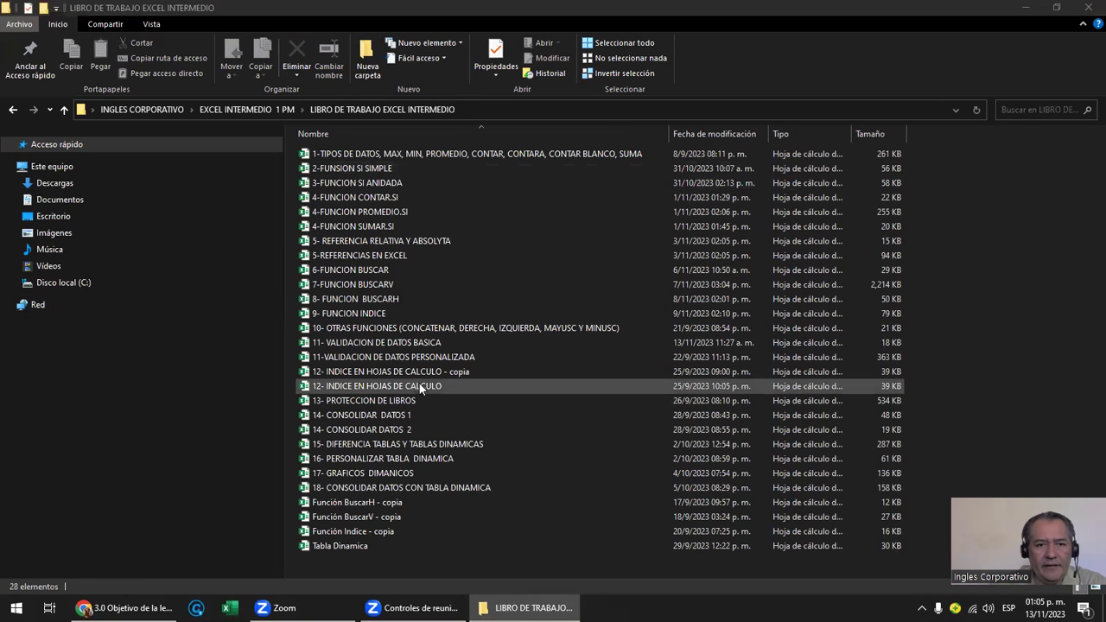
left_click(376, 344)
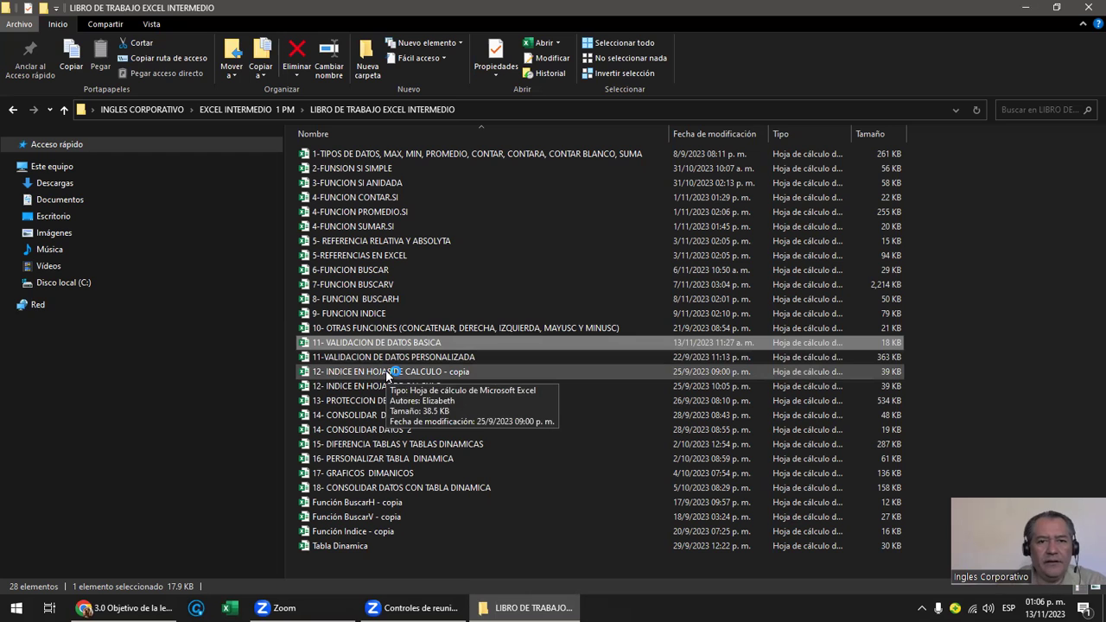
double_click(386, 370)
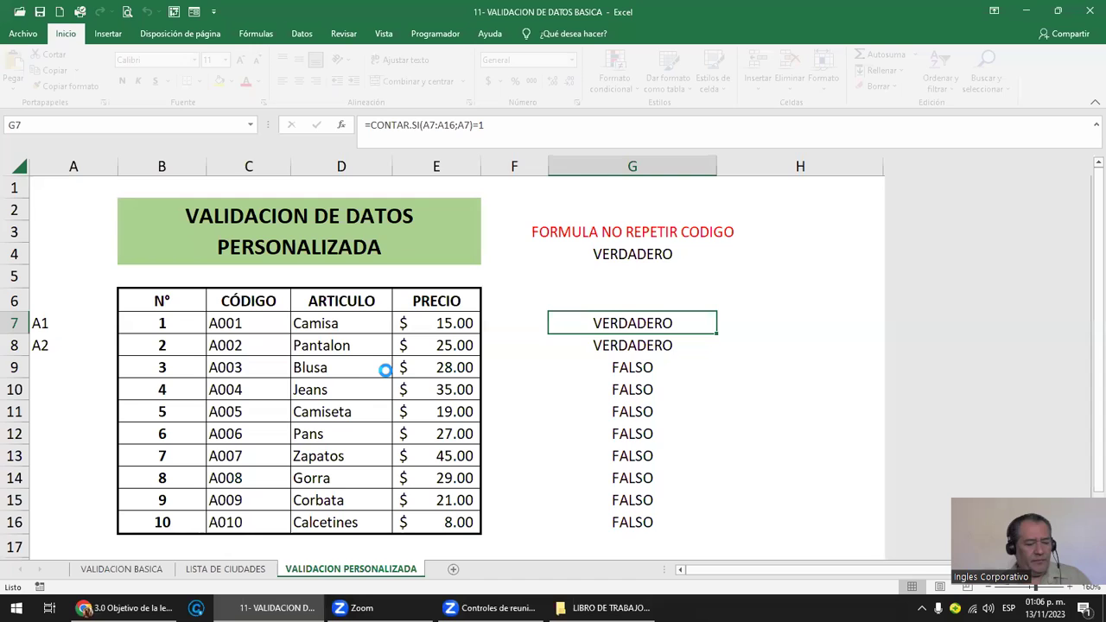
- Switch to the VALIDACION BASICA sheet and bring its header rows into view
left_click(121, 569)
key("Home")
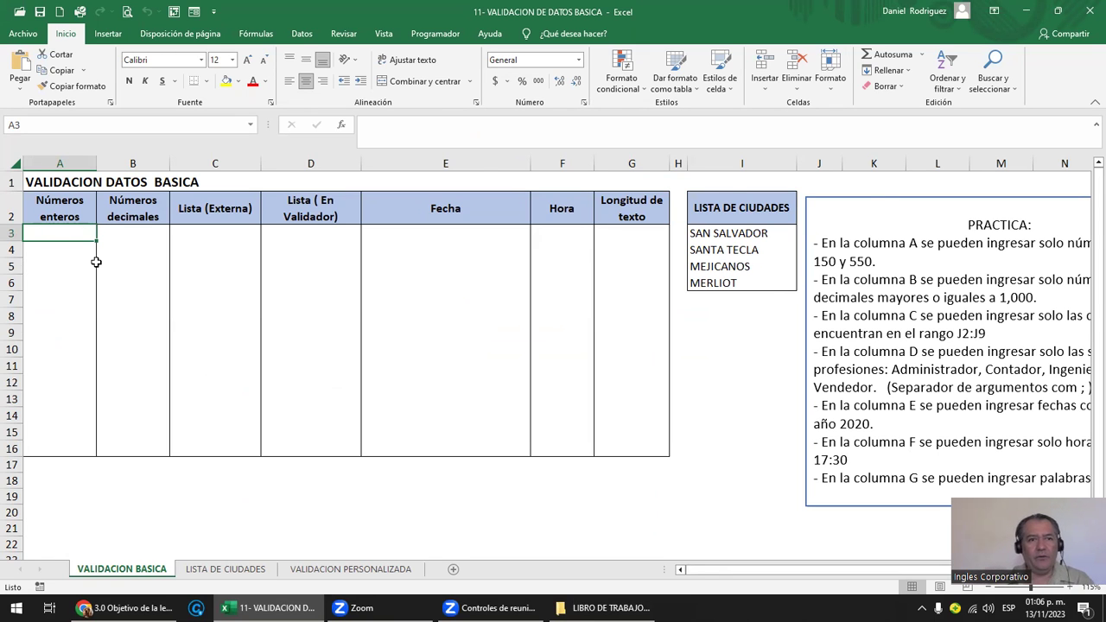
scroll(96, 262, "up", 1, "ctrl")
scroll(96, 262, "up", 1, "ctrl")
scroll(99, 268, "up", 1, "ctrl")
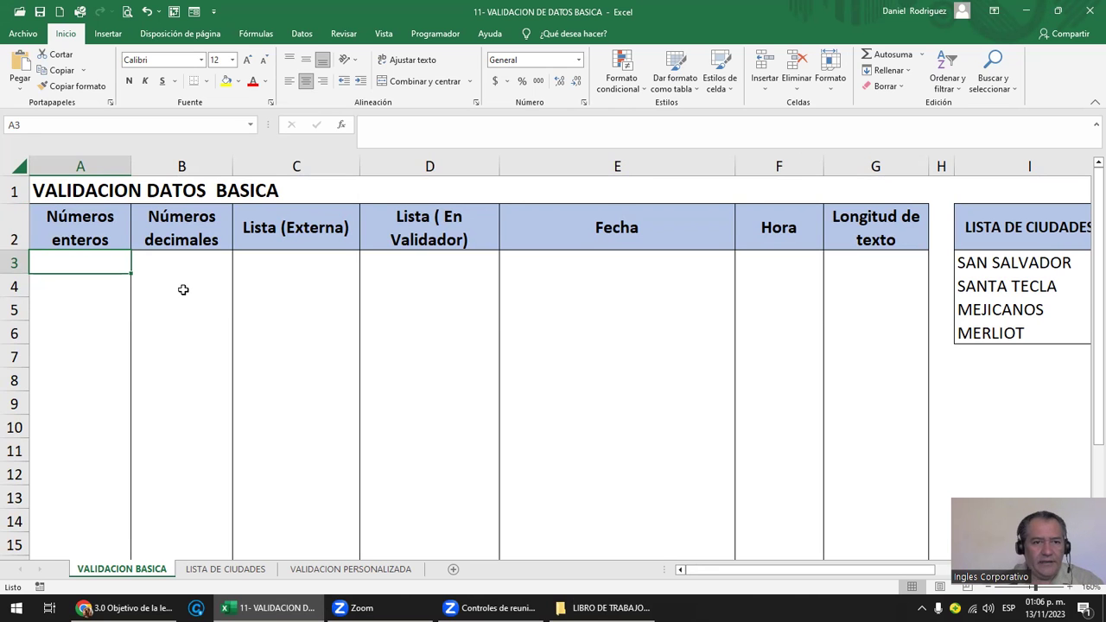
scroll(183, 289, "down", 1, "ctrl")
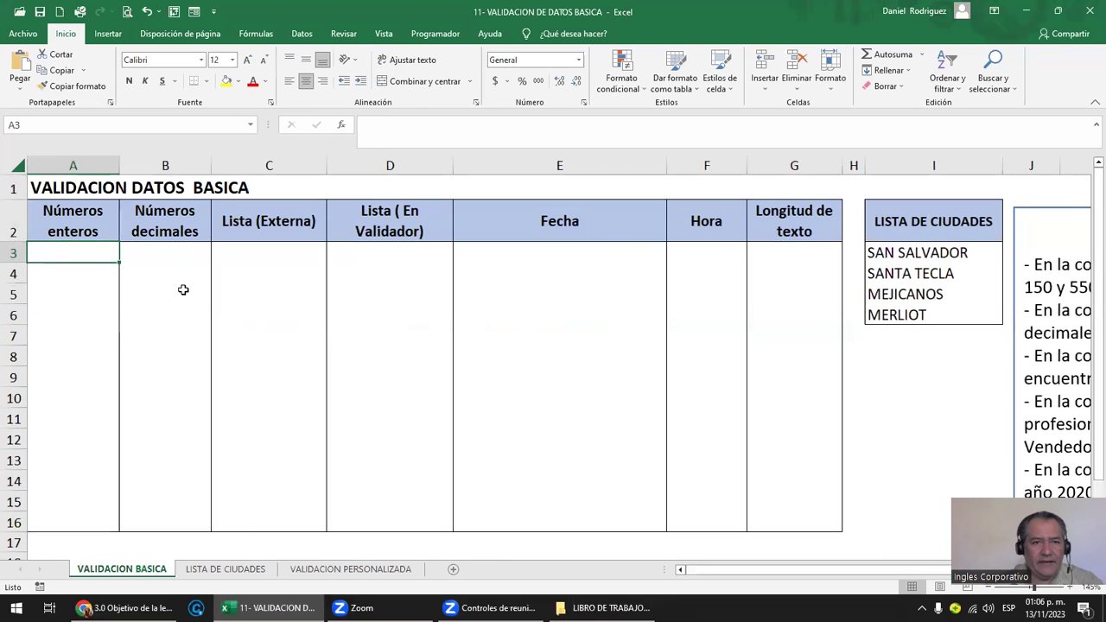
- Select the Números enteros column starting at cell A3 and show the Datos ribbon
left_click(73, 215)
left_click_drag(72, 215, 769, 232)
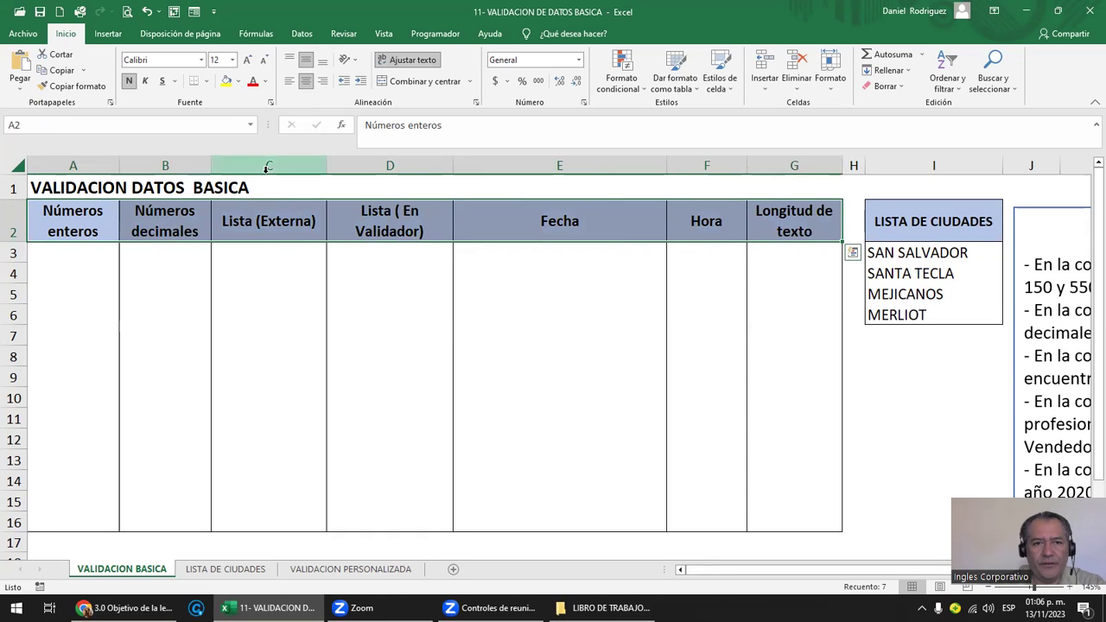
left_click_drag(270, 163, 336, 215)
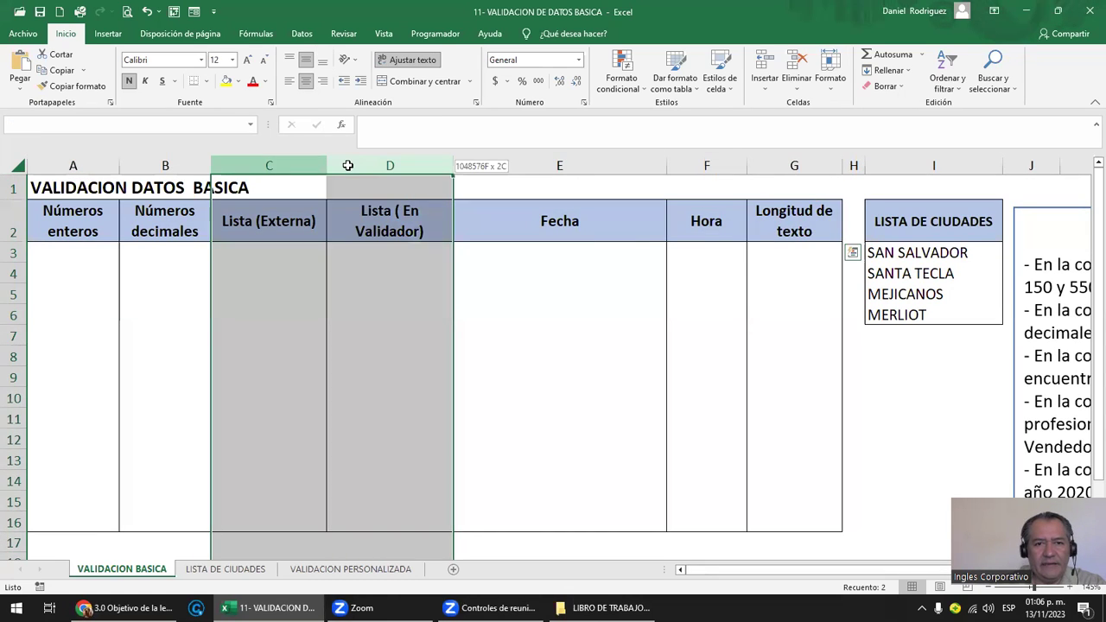
left_click(268, 221)
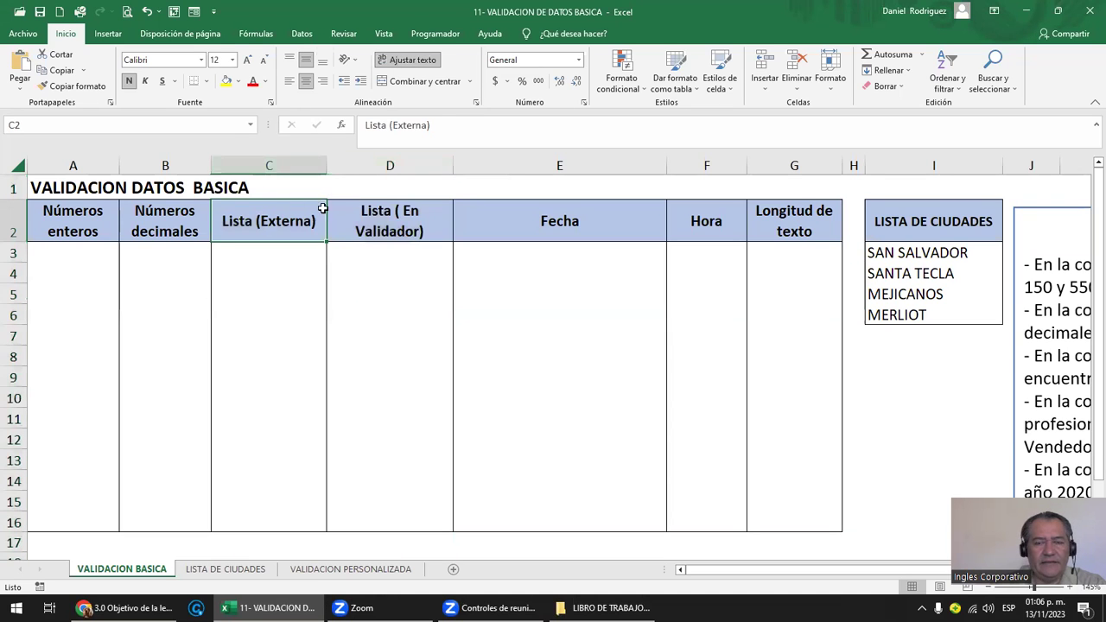
left_click(92, 226)
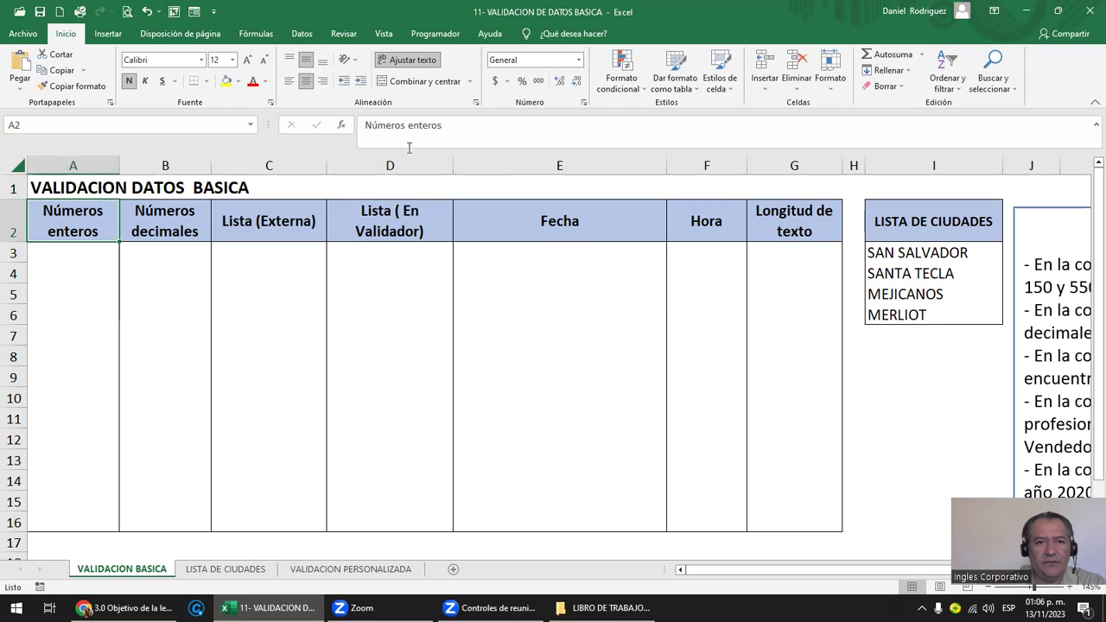
left_click(70, 256)
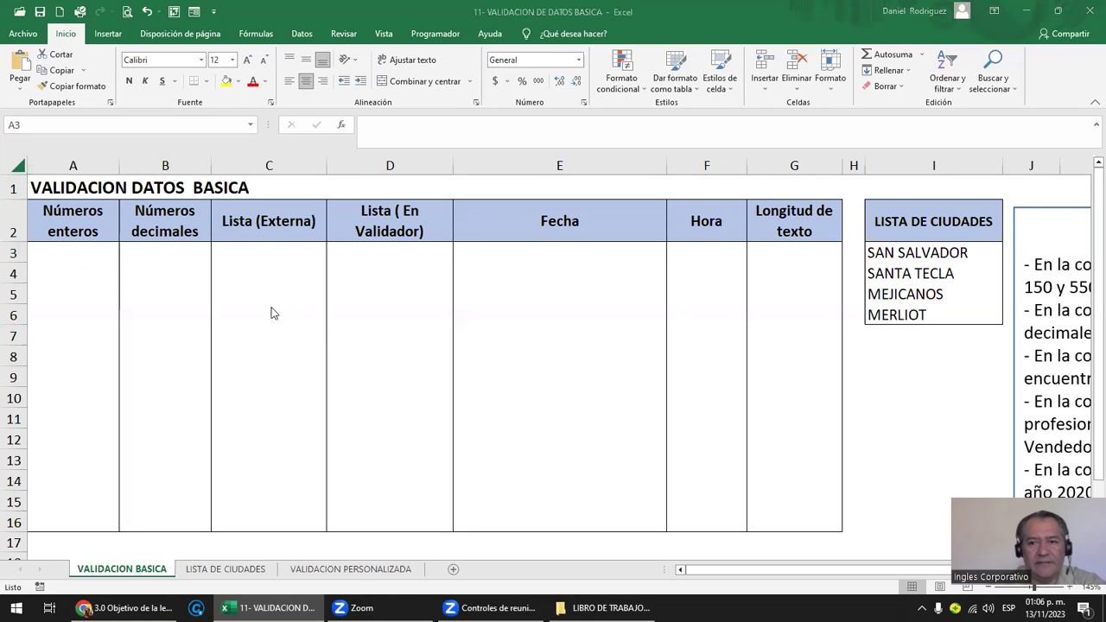
left_click(75, 250)
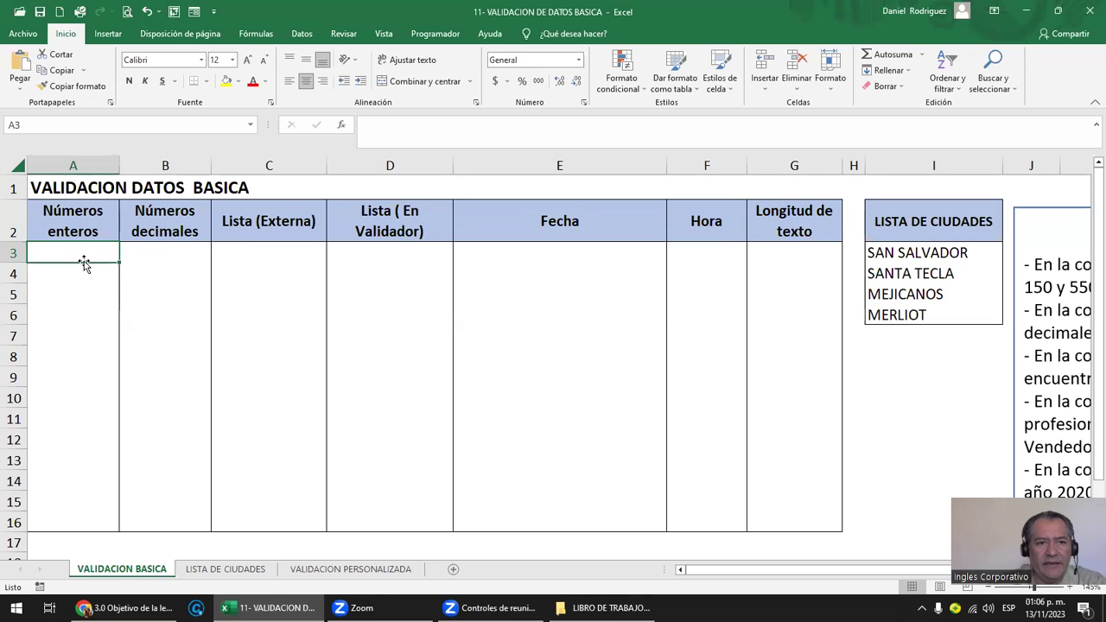
left_click_drag(75, 251, 87, 517)
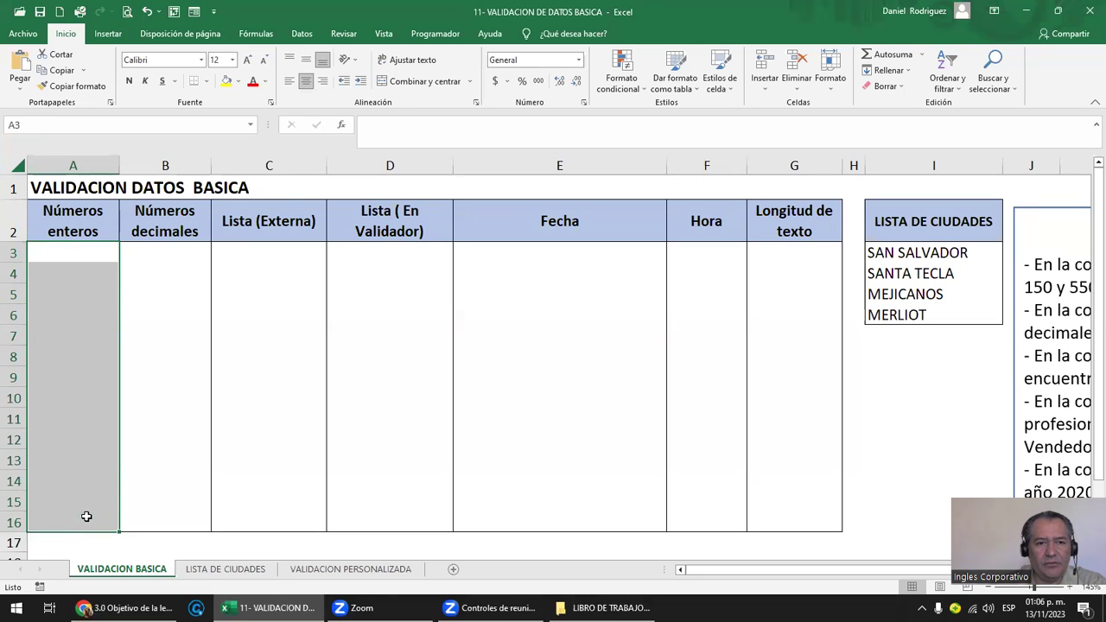
left_click_drag(74, 263, 75, 397)
left_click(74, 263)
left_click(84, 251)
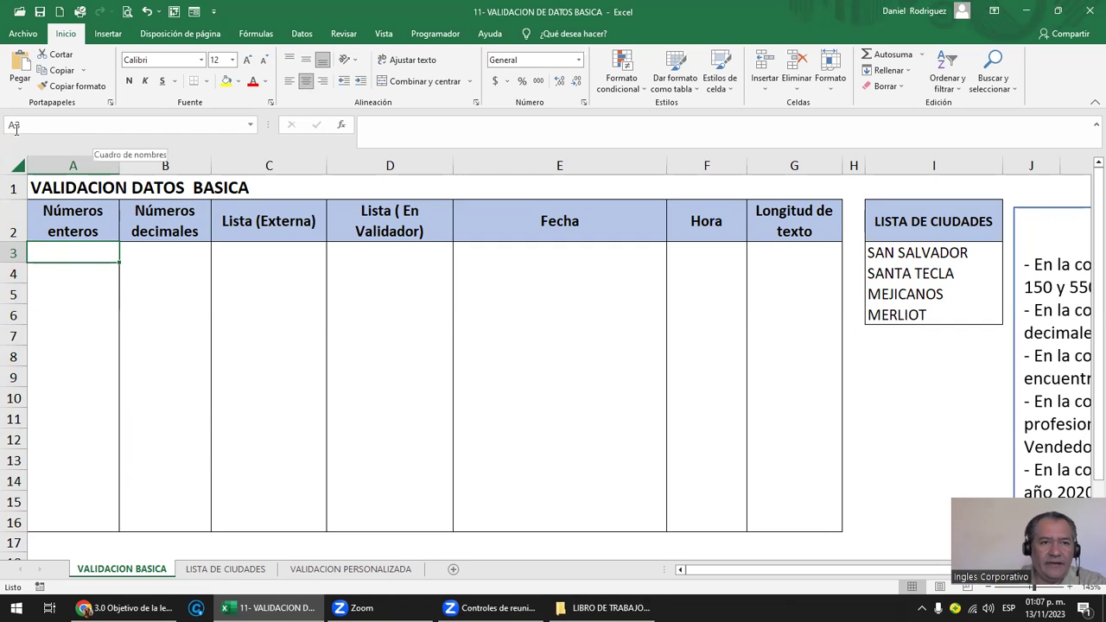
left_click(304, 35)
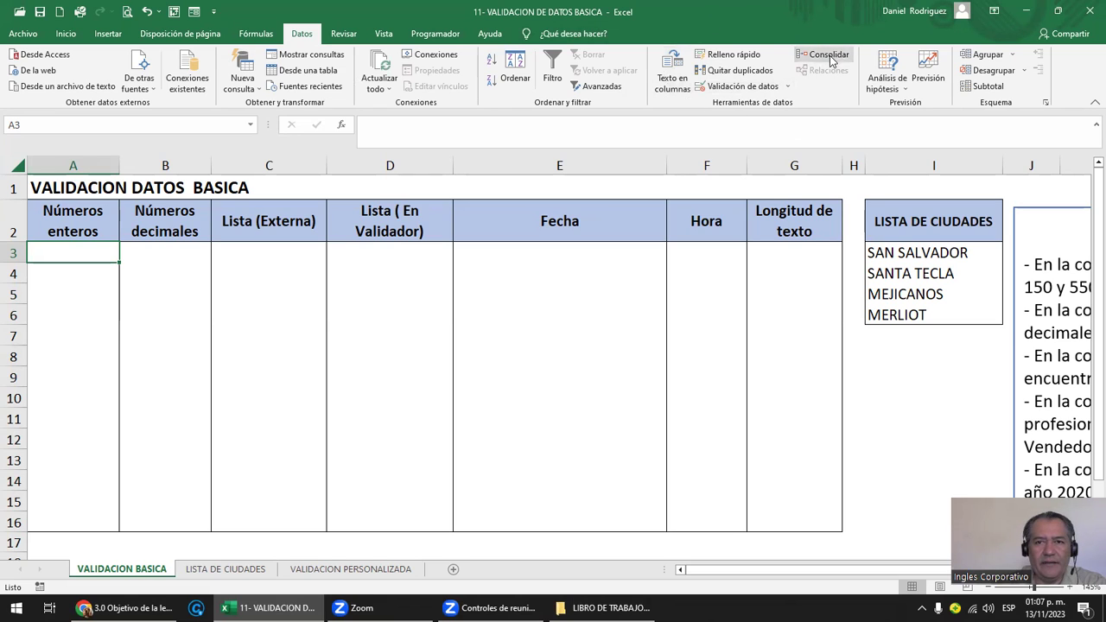
- Open Validación de datos and choose Número entero under Permitir
left_click(744, 91)
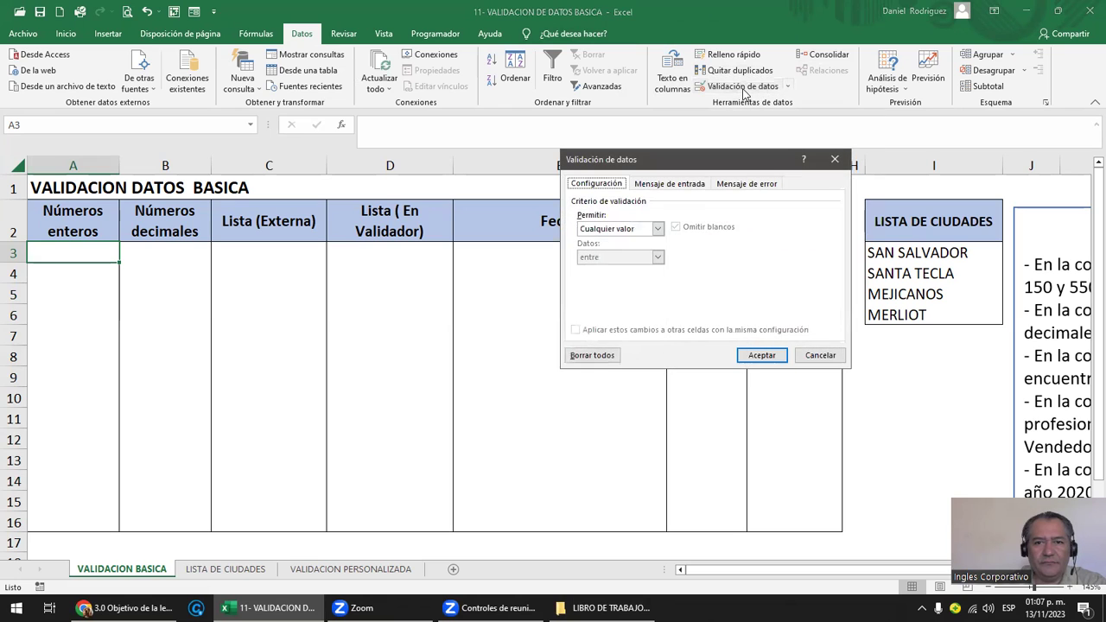
left_click(835, 159)
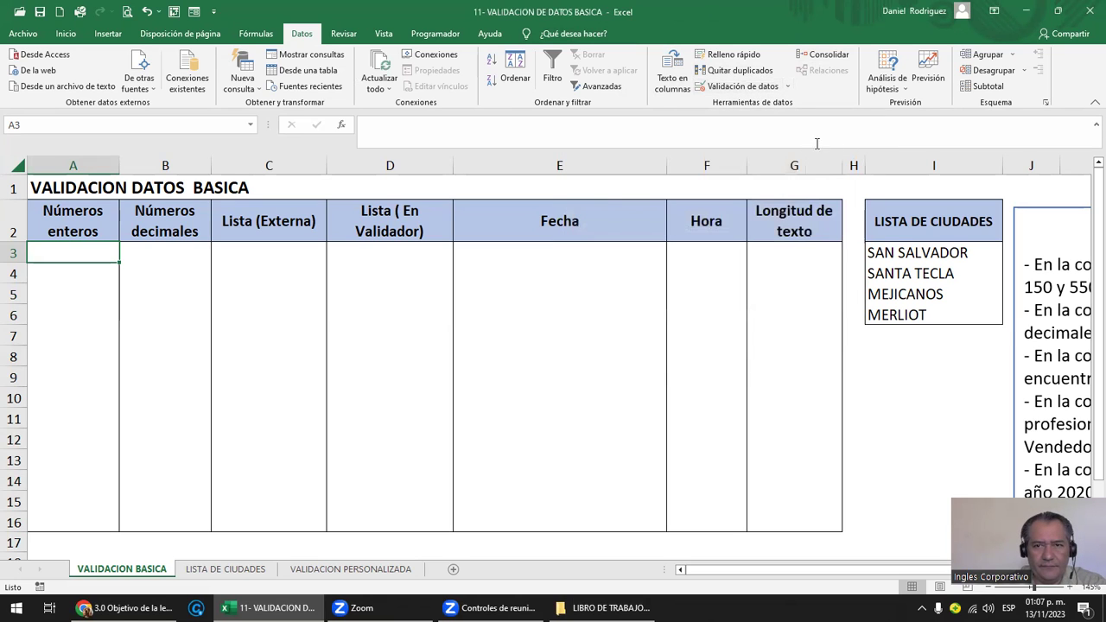
left_click(788, 87)
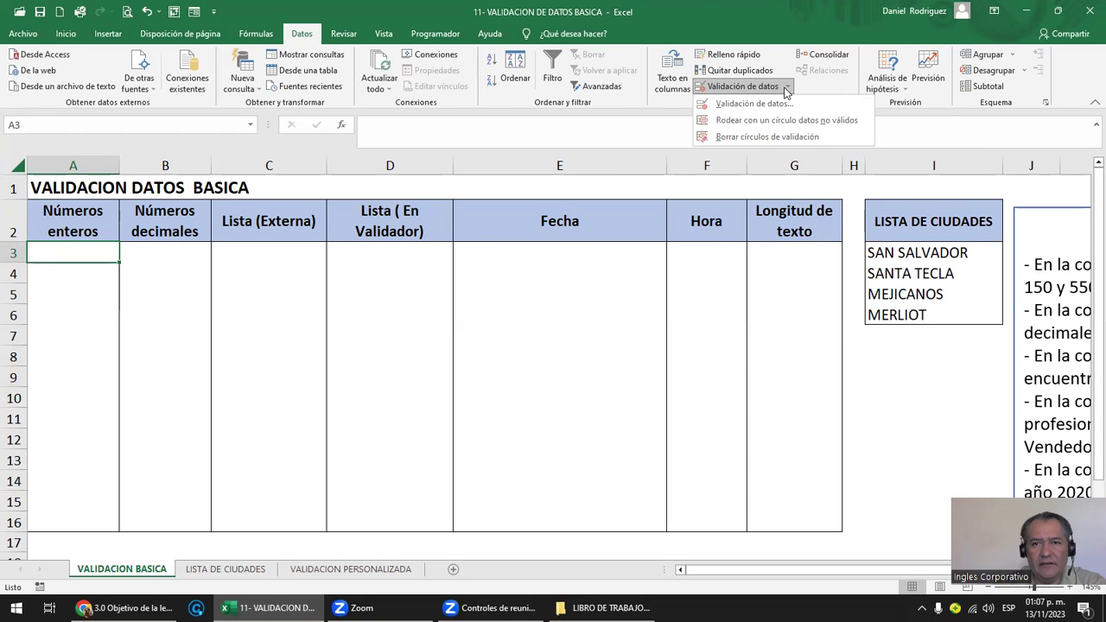
left_click(734, 103)
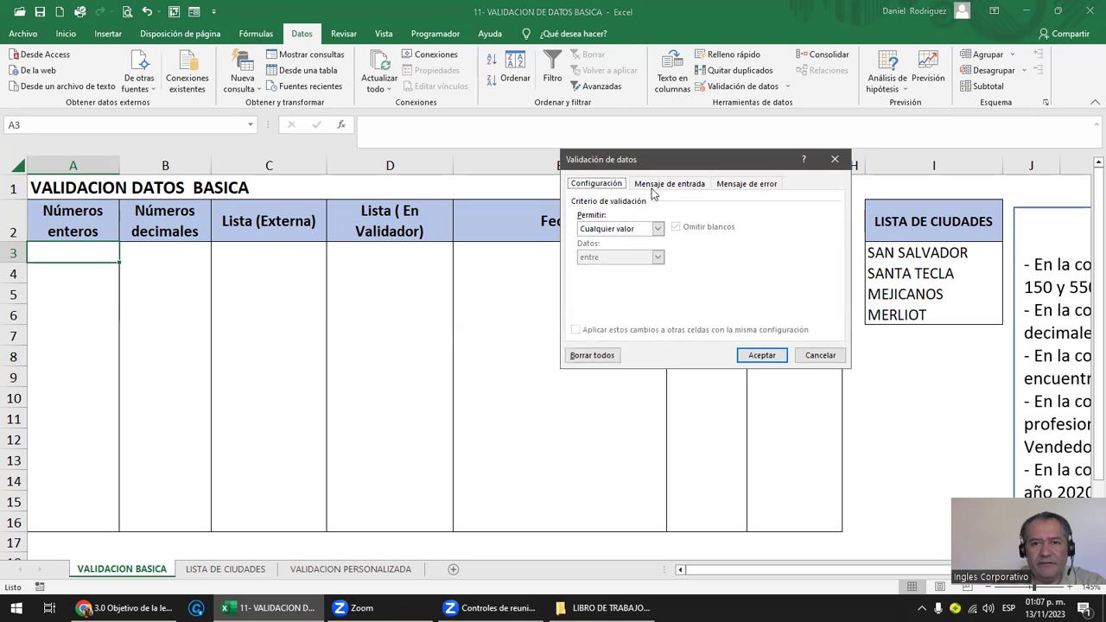
mouse_move(660, 163)
left_mouse_down()
mouse_move(624, 139)
mouse_move(569, 243)
left_mouse_up()
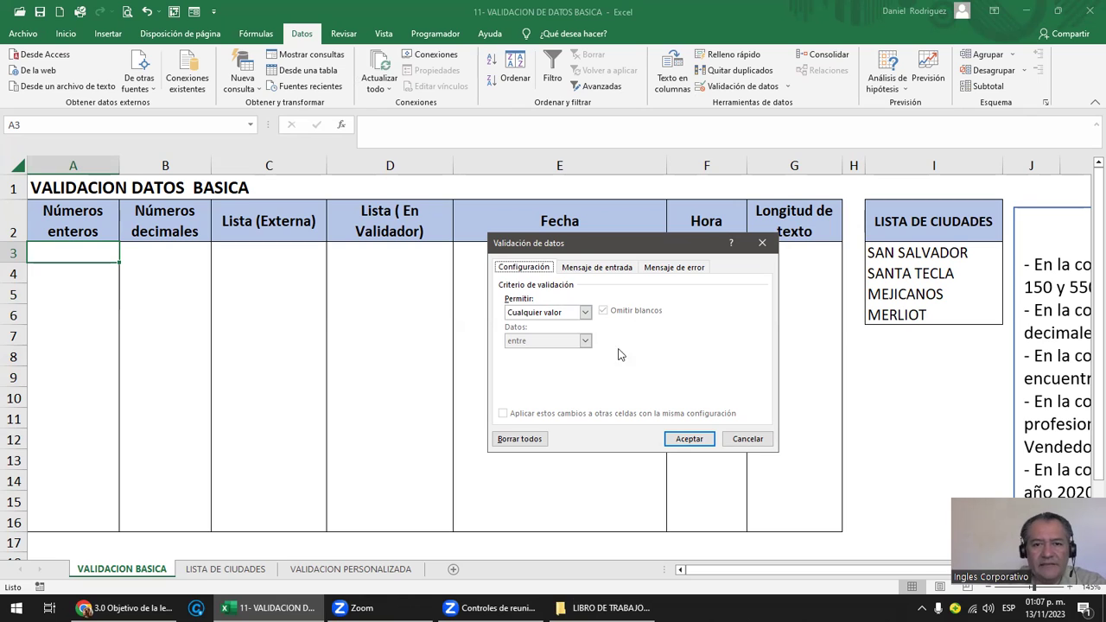
left_click(586, 314)
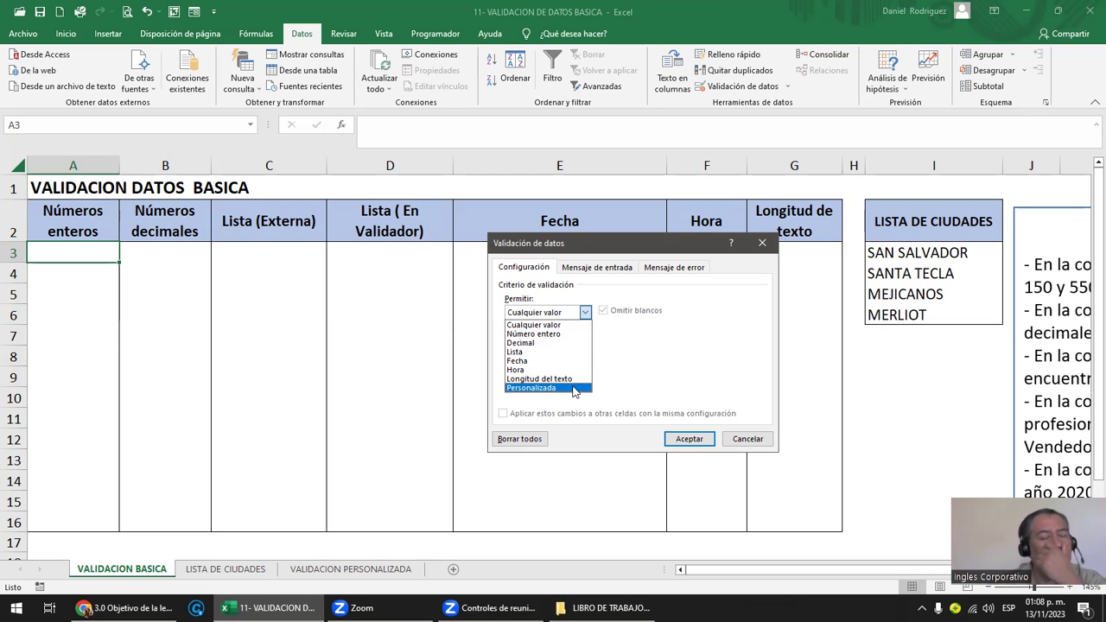
left_click(523, 273)
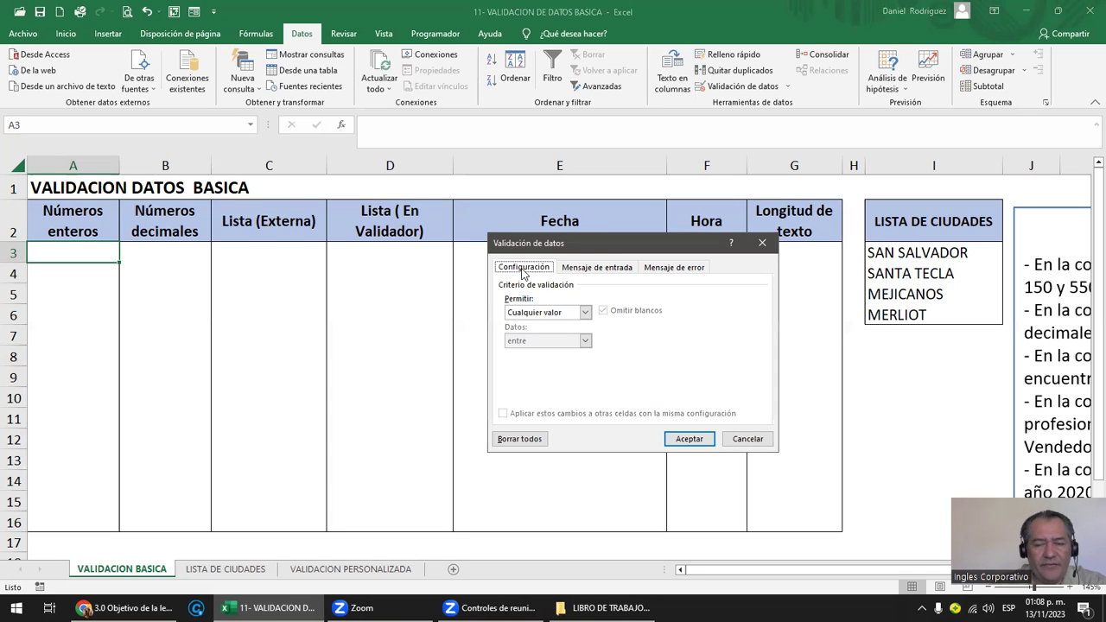
left_click(586, 312)
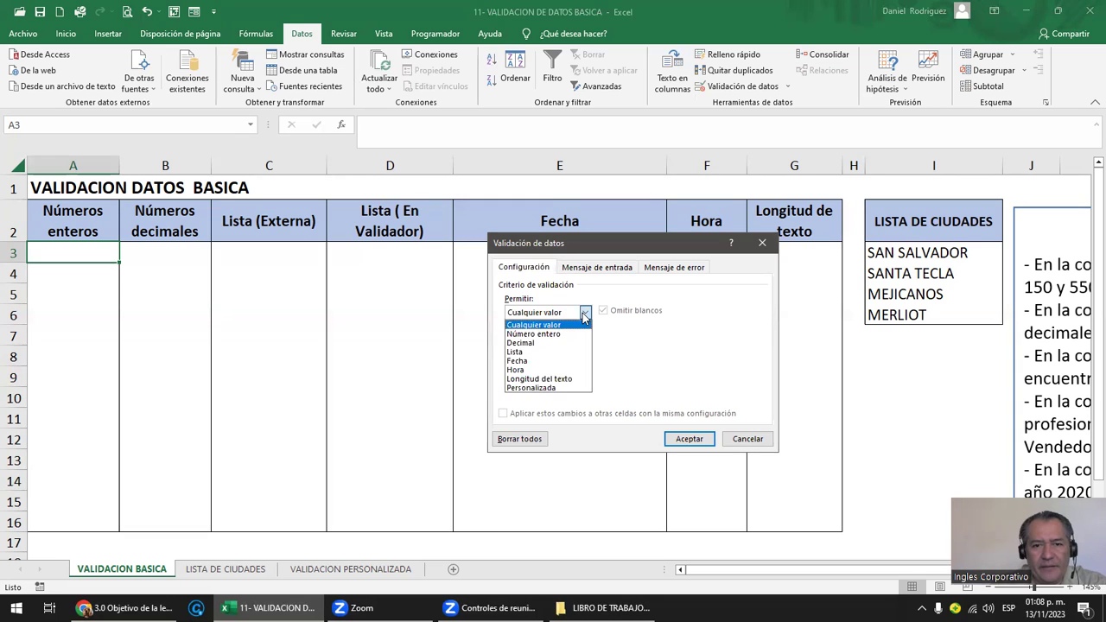
left_click(545, 336)
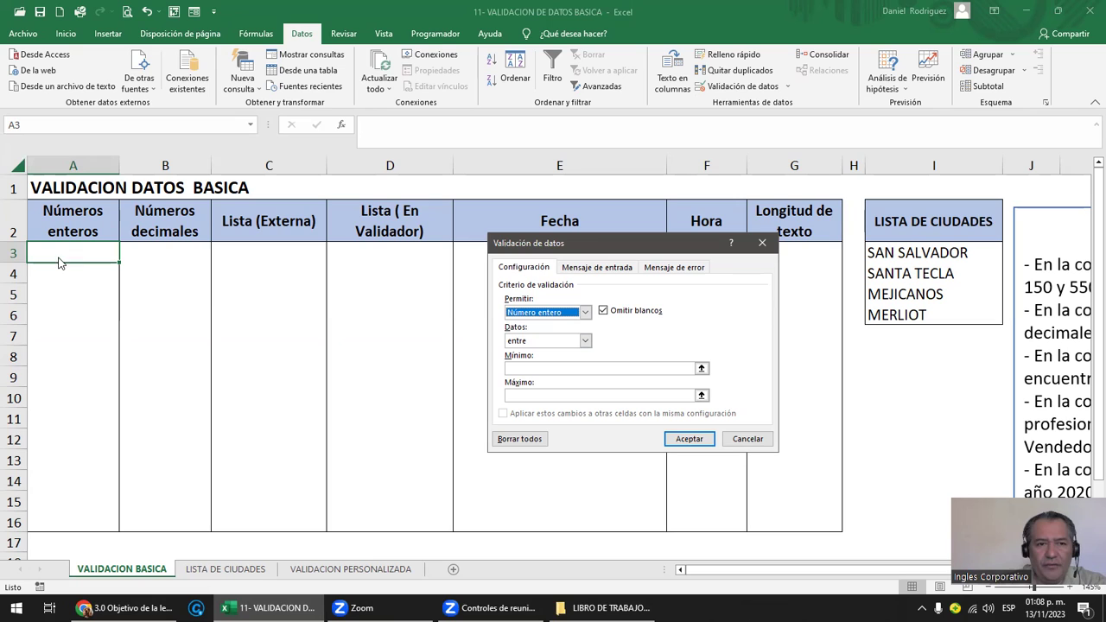
- Dismiss the unapplied validation settings and select cells A3:A16 under Números enteros
key("Escape")
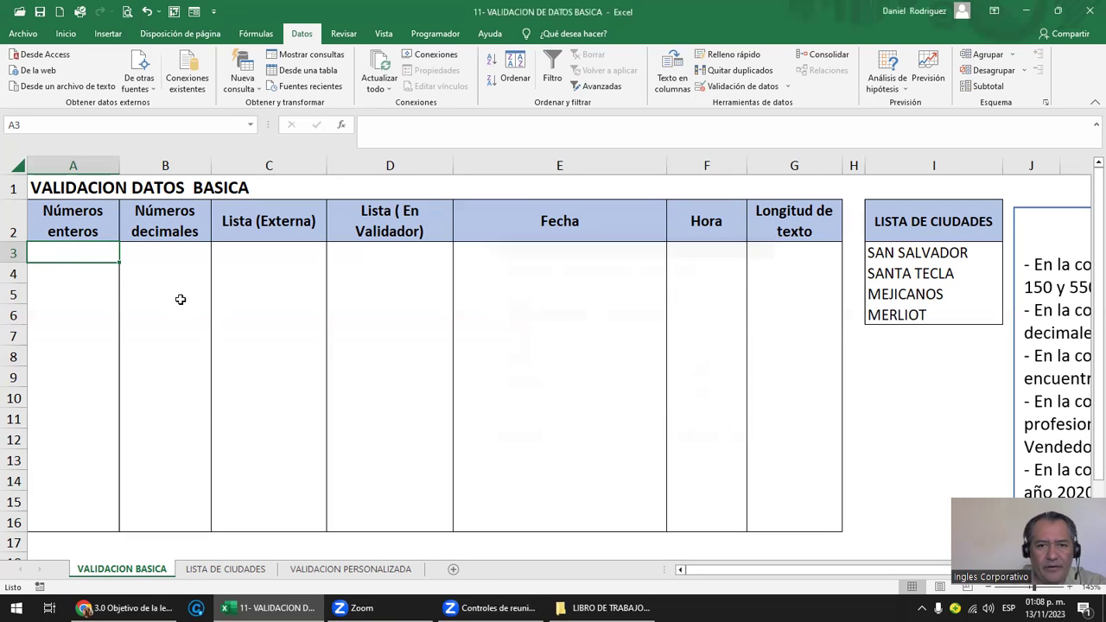
mouse_move(75, 256)
left_mouse_down()
mouse_move(85, 411)
mouse_move(116, 516)
left_mouse_up()
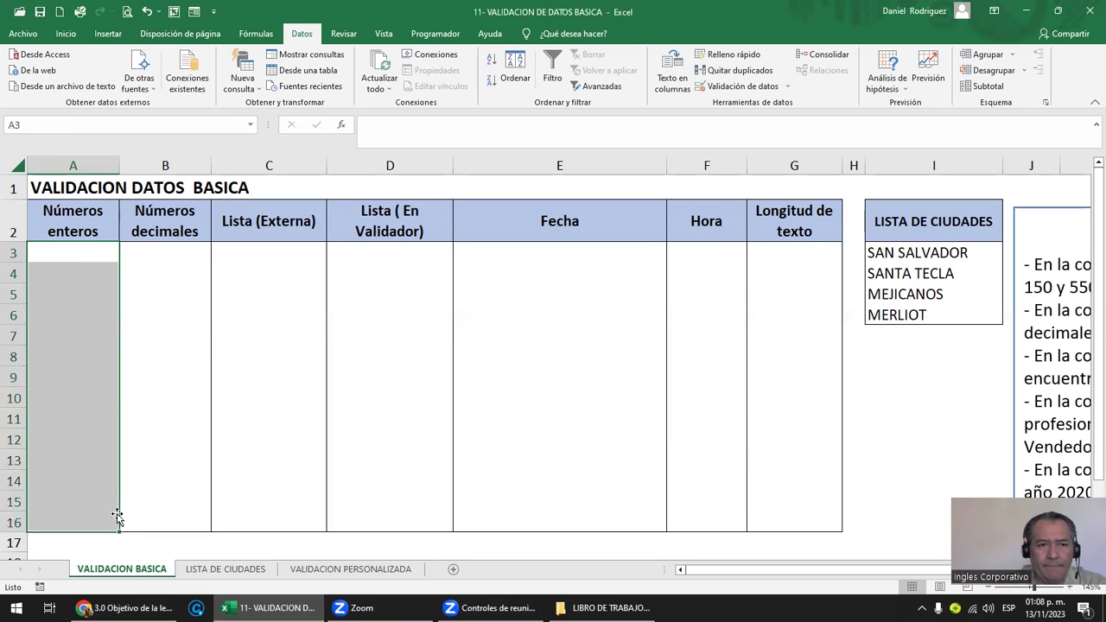
left_click(69, 165)
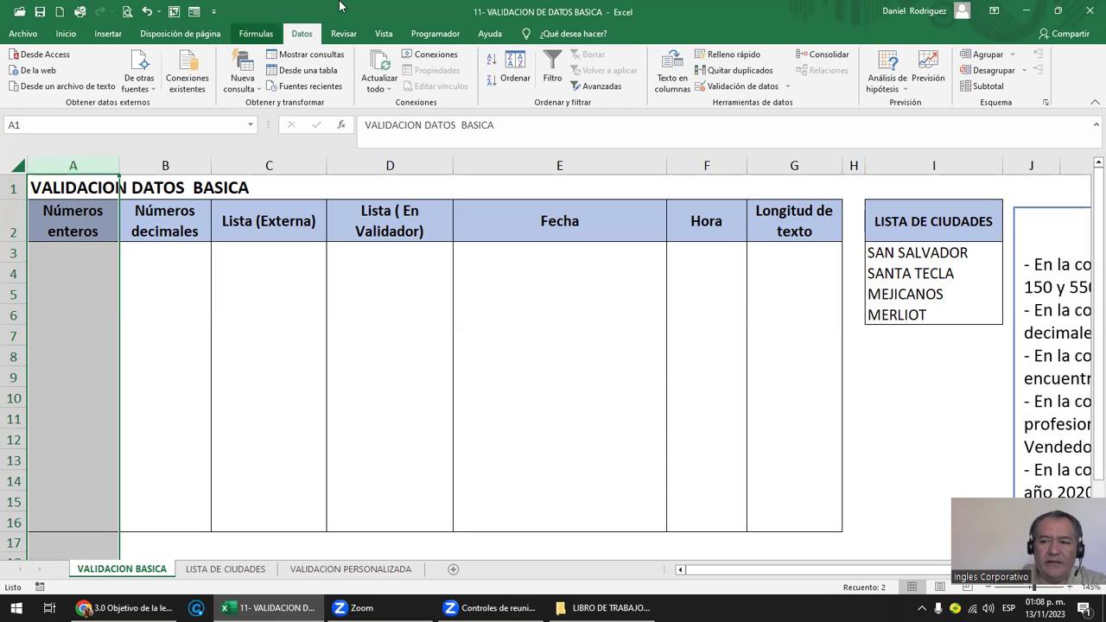
left_click_drag(41, 251, 93, 523)
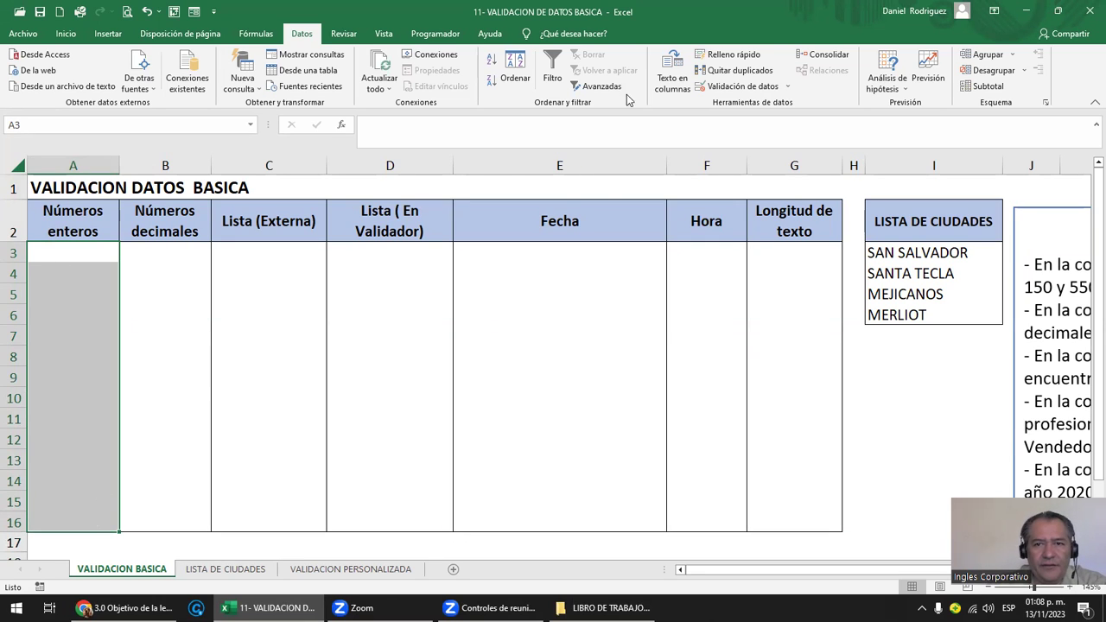
- Choose Número entero validation for A3:A16, dismissing the missing minimum/maximum warning
left_click(724, 90)
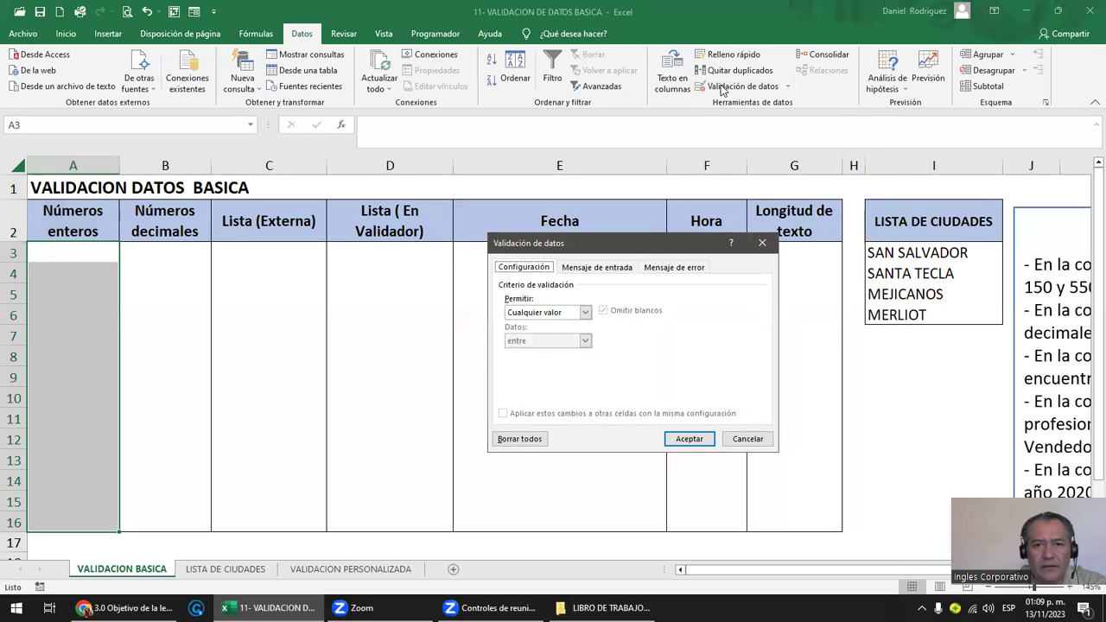
left_click(585, 312)
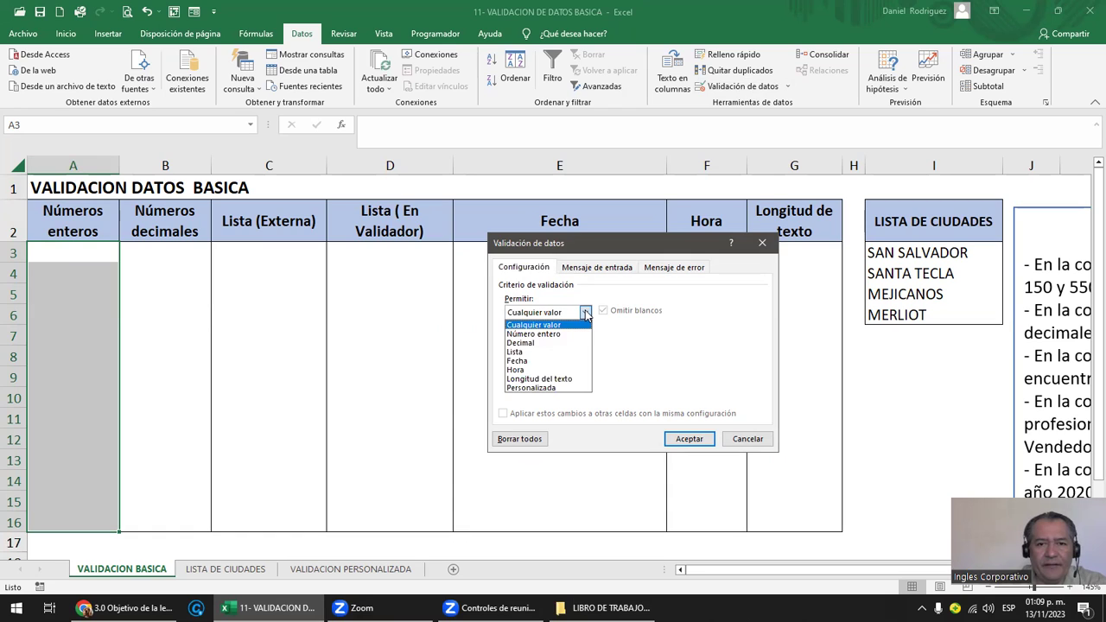
left_click(522, 335)
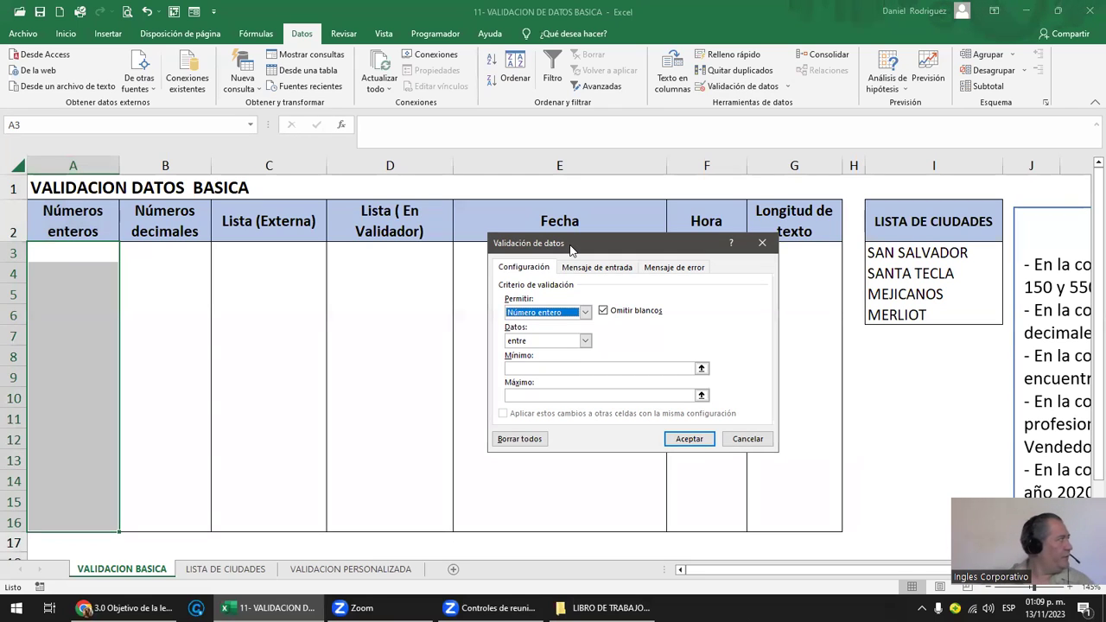
key("Return")
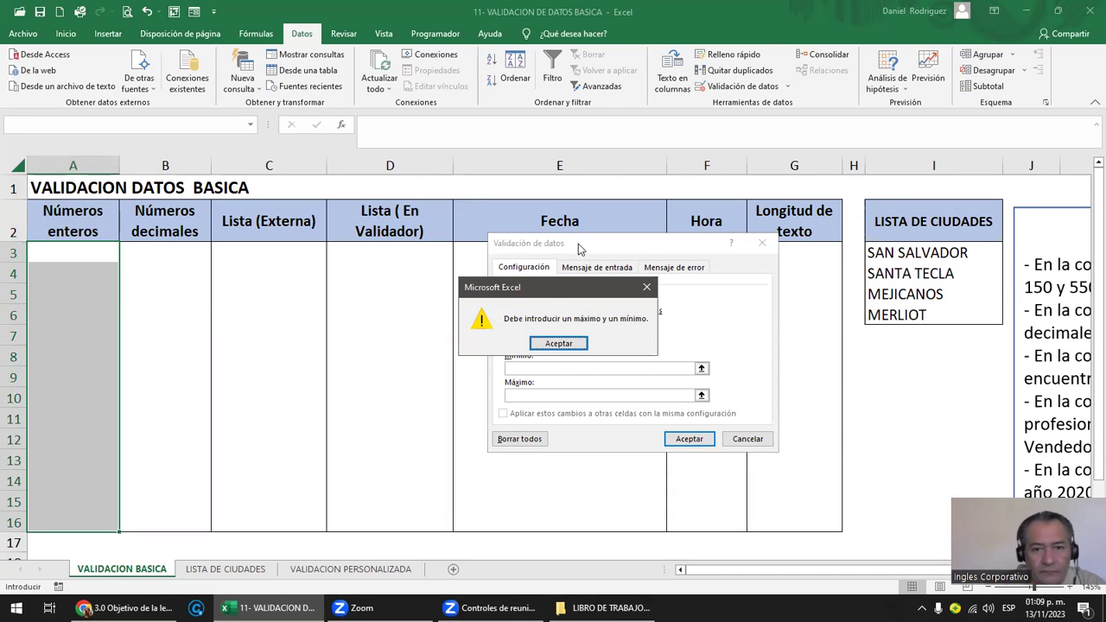
key("Return")
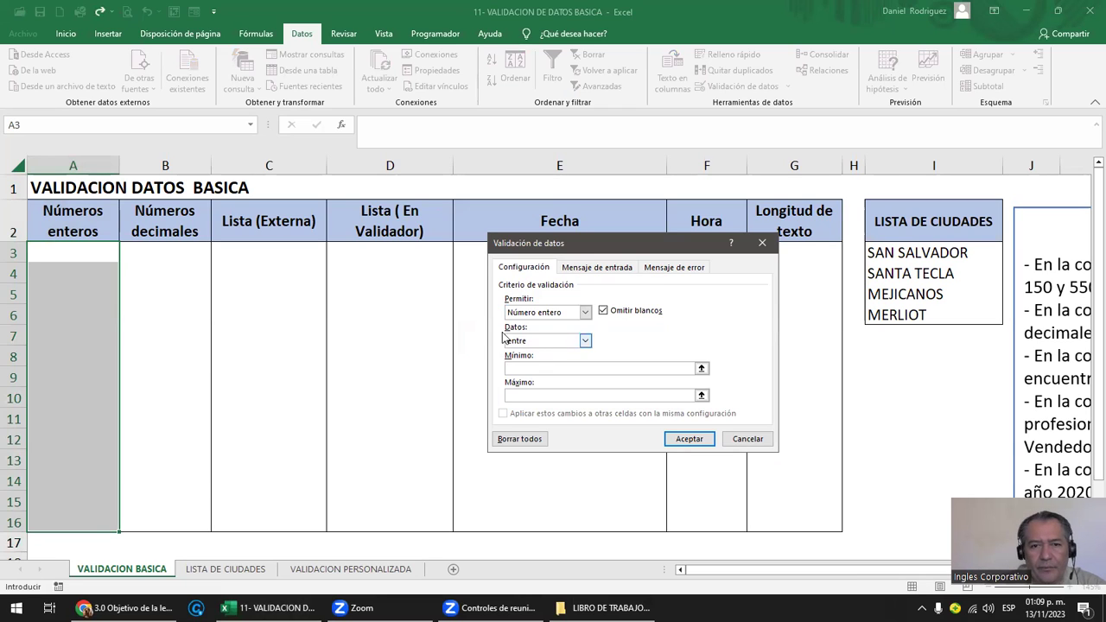
- Set the rule to entre with Mínimo 150 and Máximo 550 and apply it
left_click(586, 342)
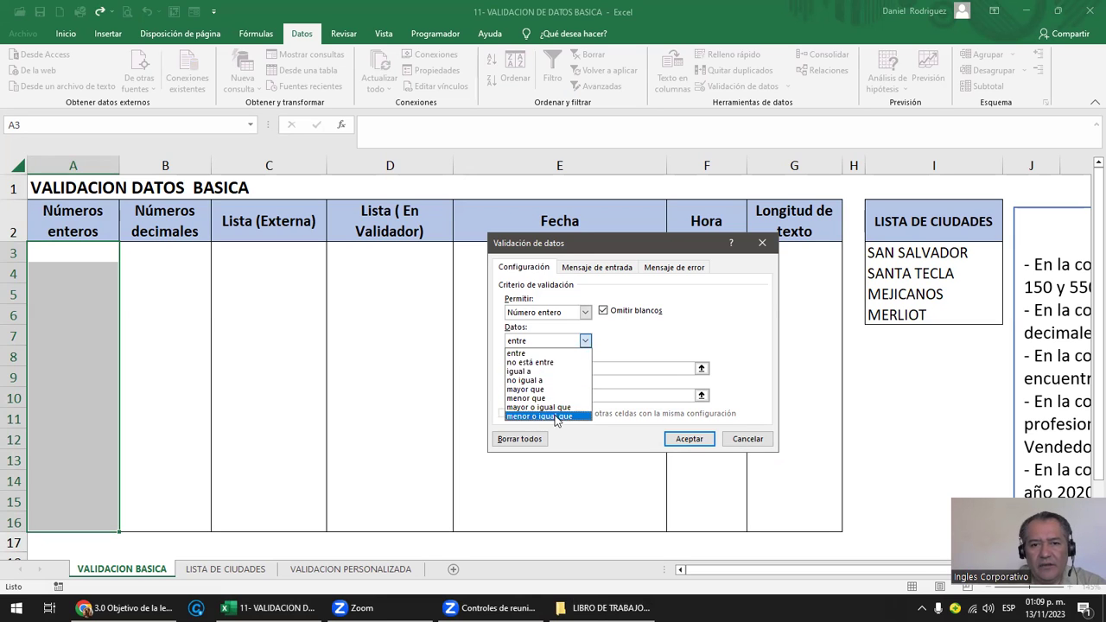
left_click(521, 354)
left_click(521, 369)
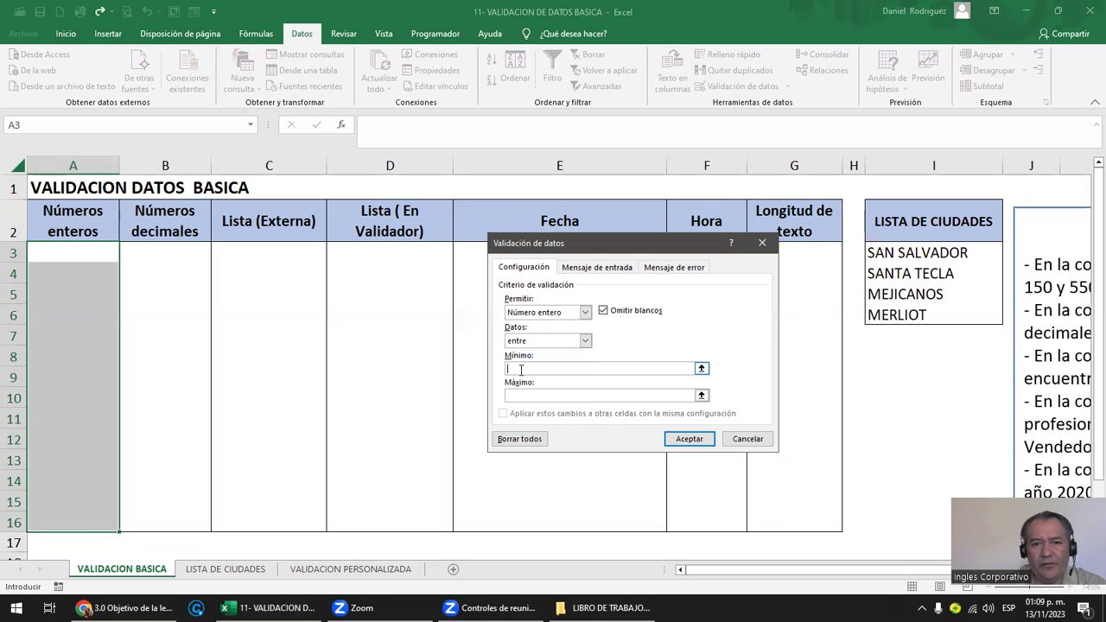
type("1")
left_click(529, 397)
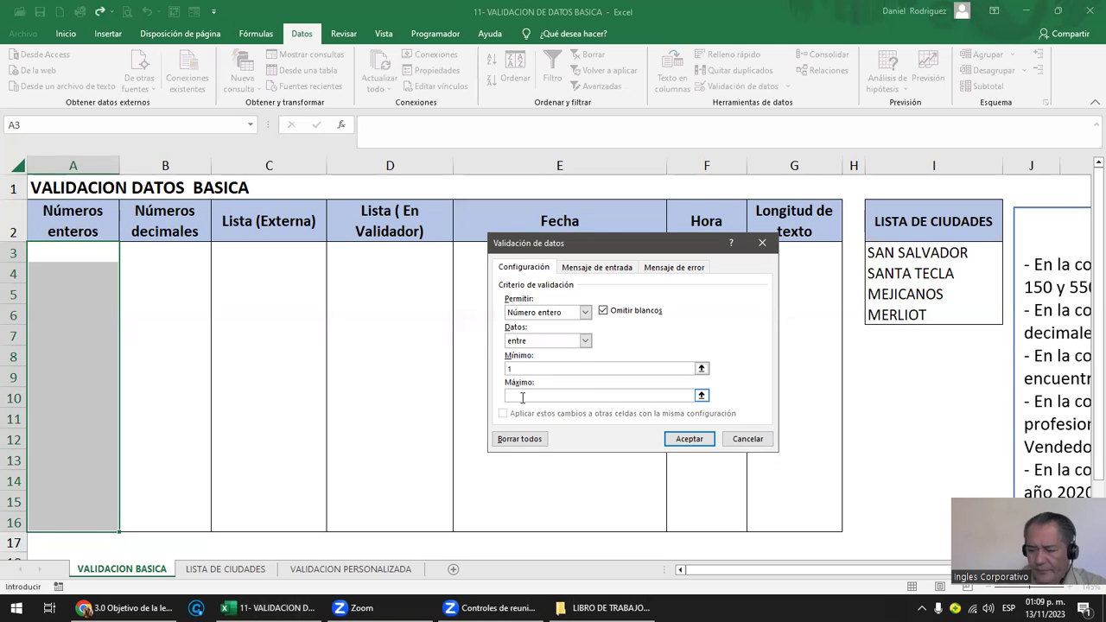
type("10")
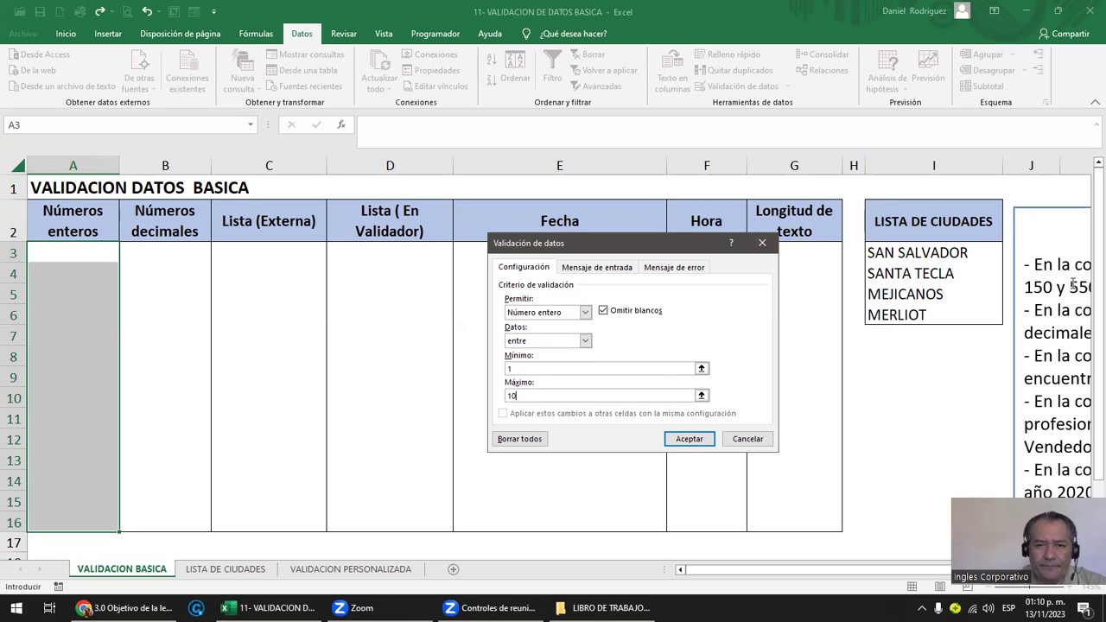
left_click(525, 368)
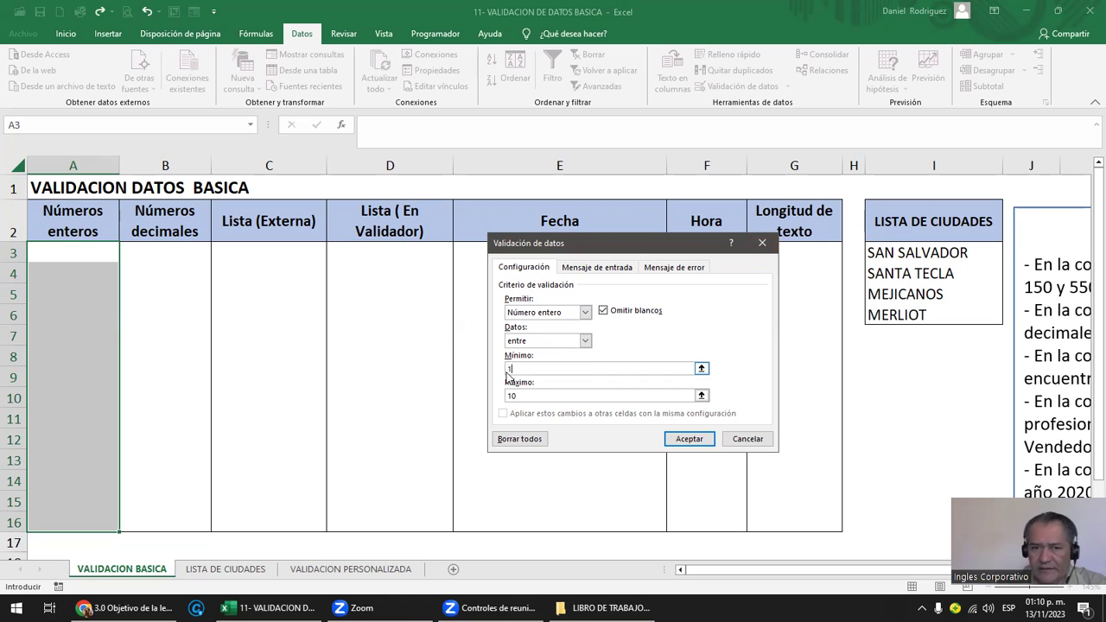
type("50")
key("BackSpace")
key("BackSpace")
type("55")
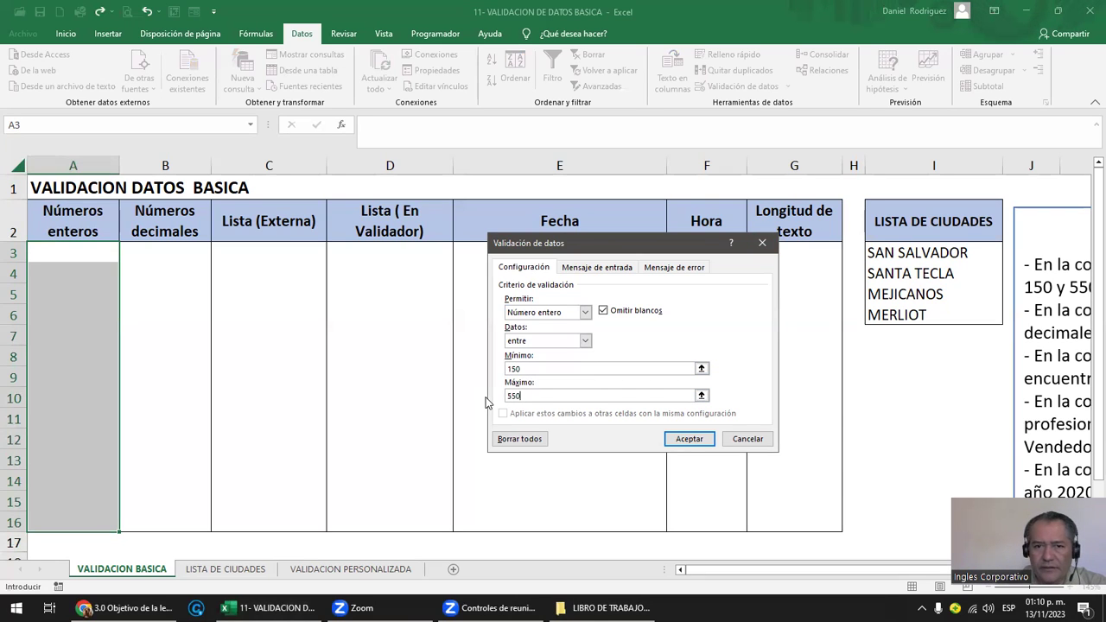
left_click(696, 439)
left_click(877, 390)
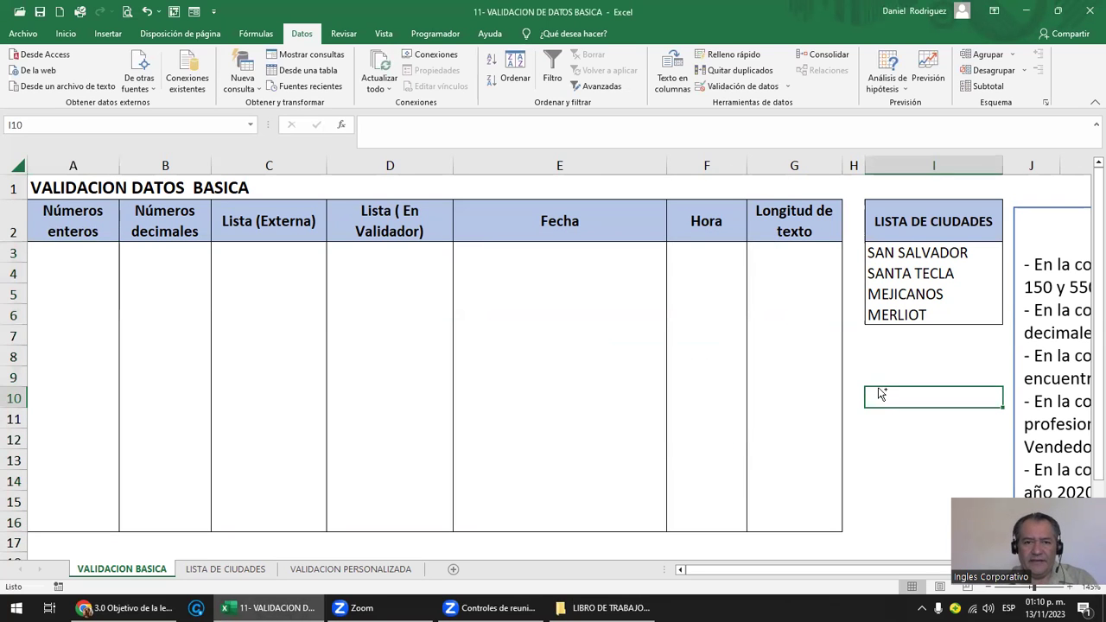
- Narrow column E (Fecha) so the PRACTICA instruction box fits beside the table
scroll(905, 375, "down", 1, "ctrl")
scroll(905, 376, "down", 1, "ctrl")
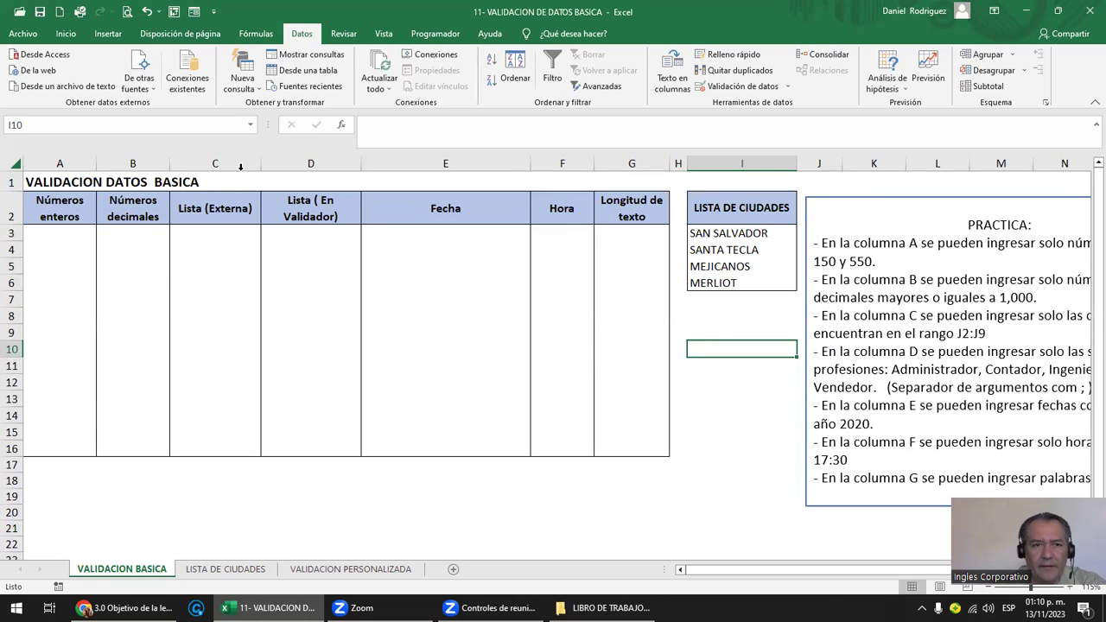
left_click(837, 197)
left_click_drag(530, 164, 421, 162)
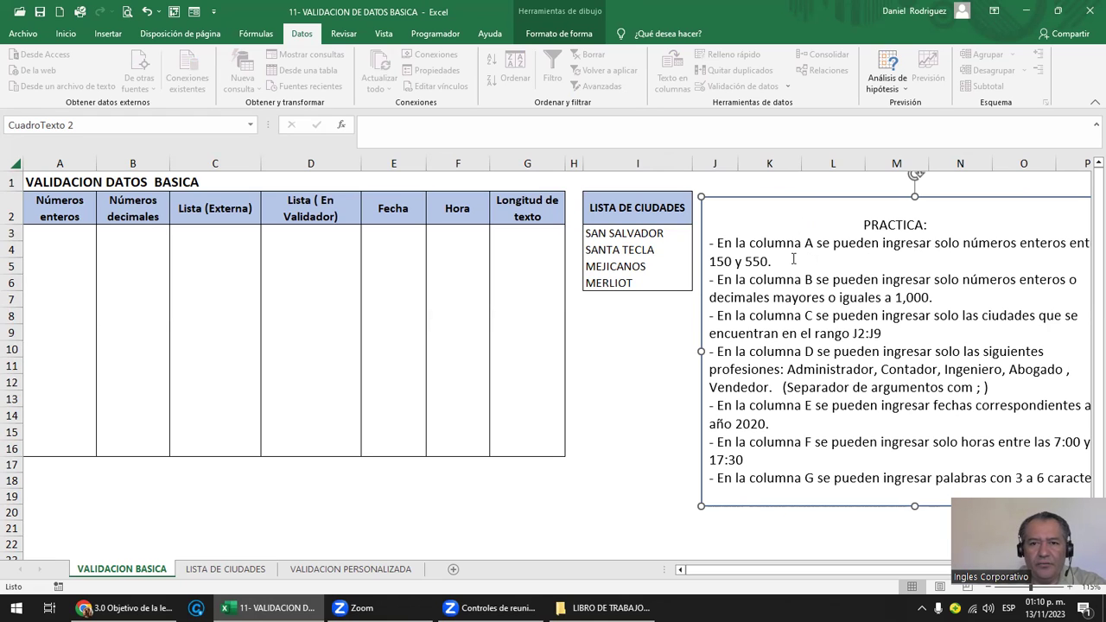
- Reopen Validación de datos on A3 and A6 to verify the 150–550 rule, closing unchanged
left_click(39, 236)
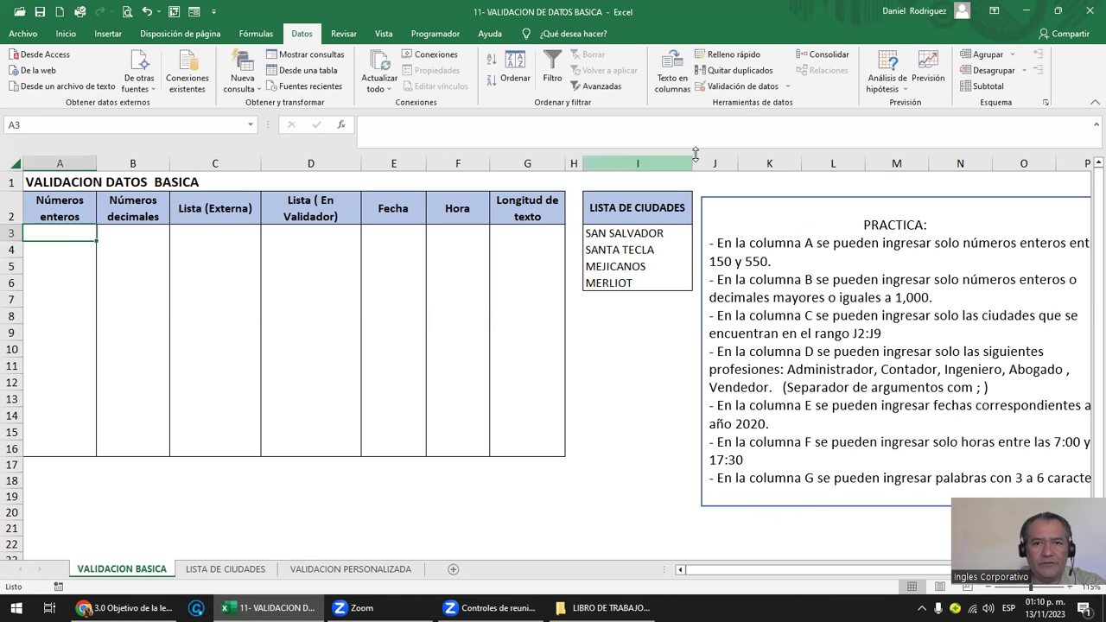
left_click(743, 86)
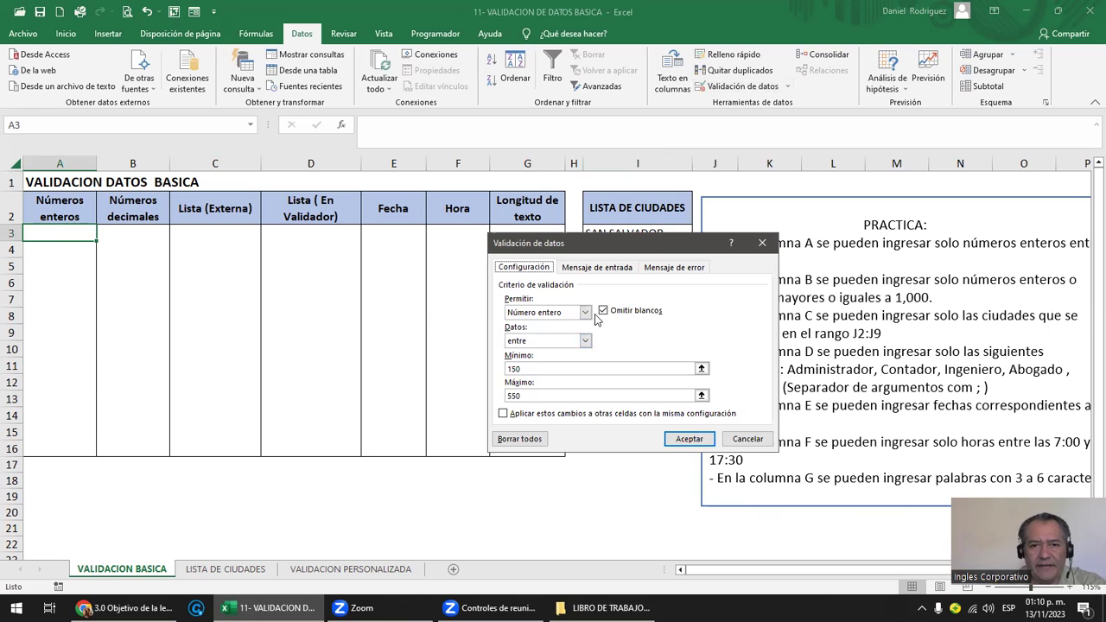
key("Return")
left_click(49, 281)
left_click(48, 232)
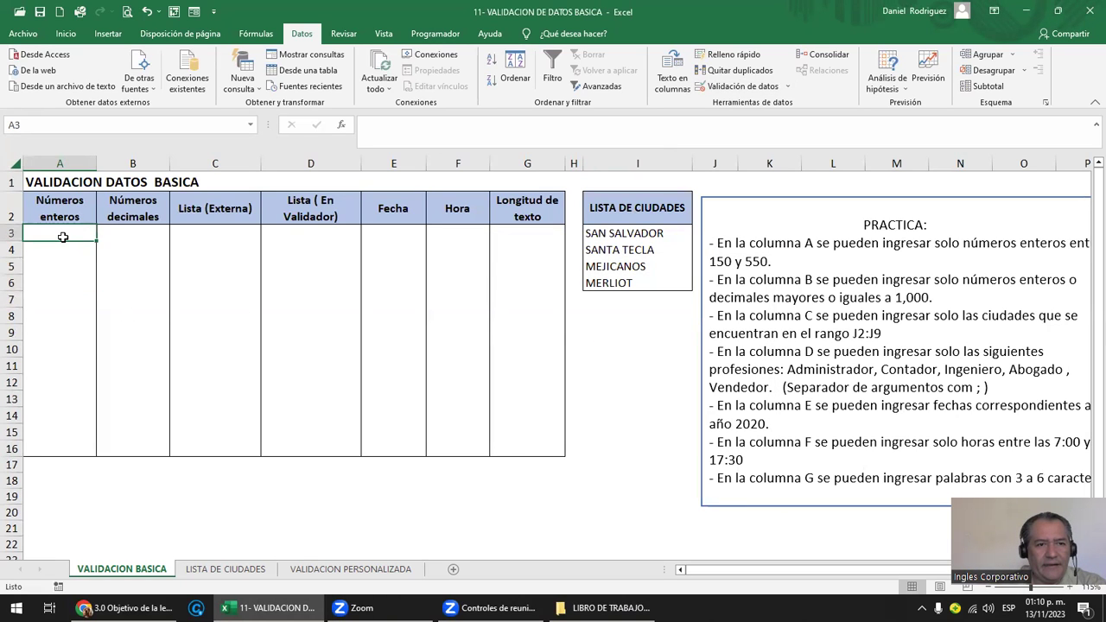
left_click_drag(63, 237, 91, 449)
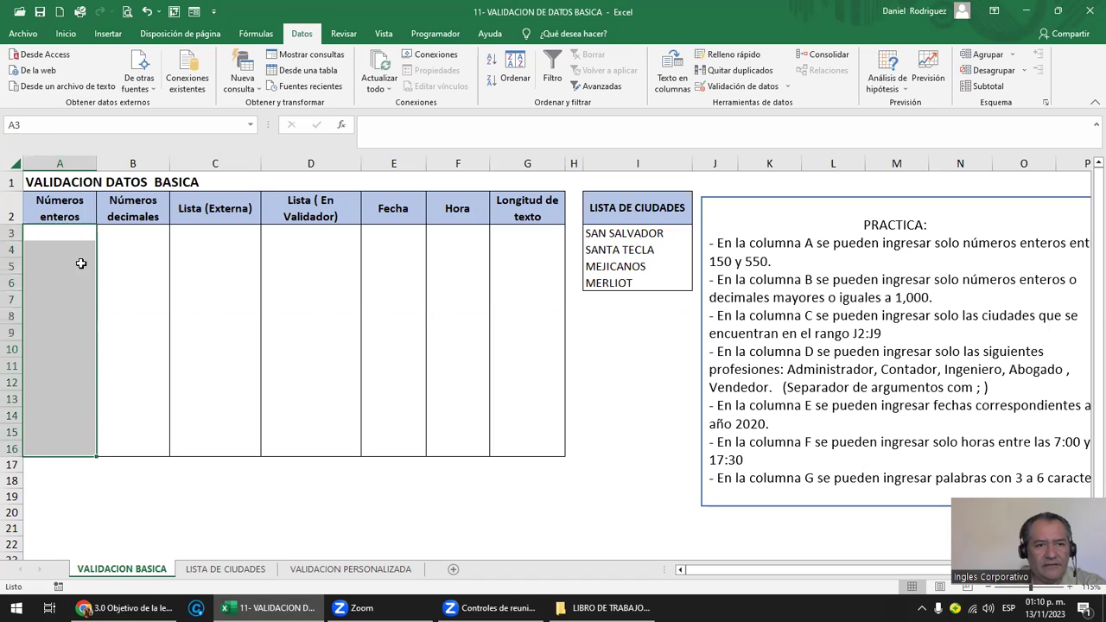
left_click(162, 268)
left_click(60, 281)
left_click(742, 87)
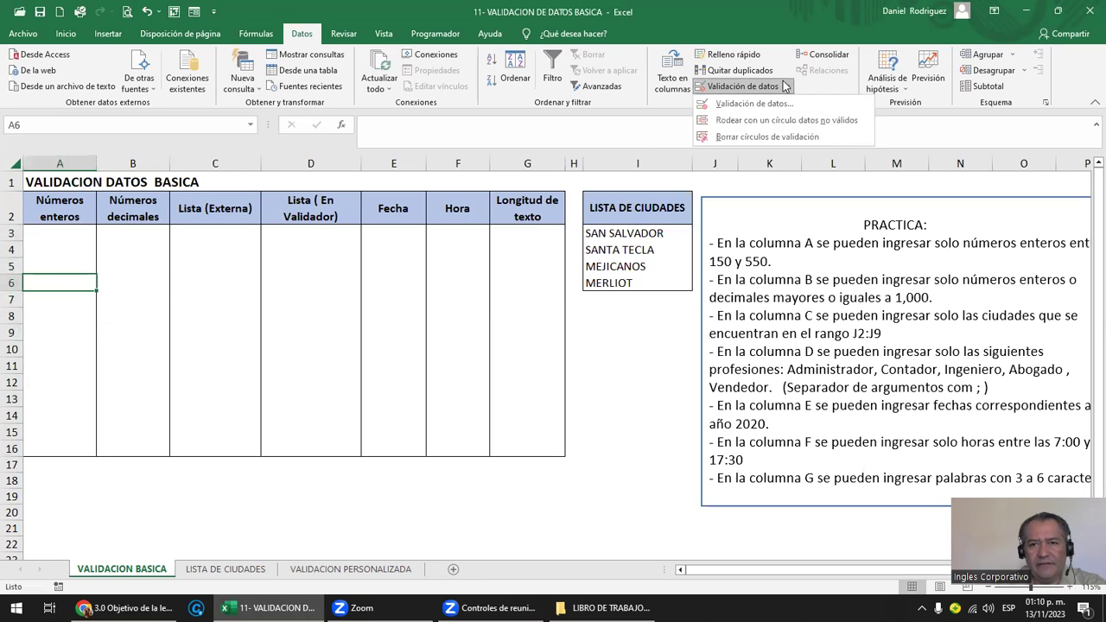
left_click(737, 105)
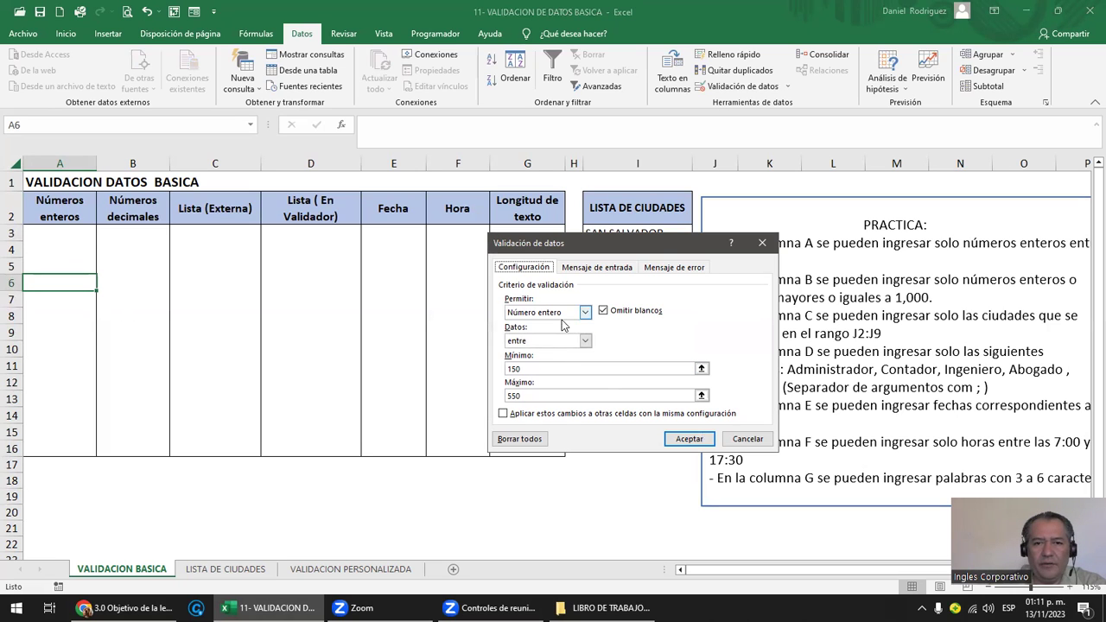
left_click(741, 439)
- Test entering 1 in A4, see it rejected, and cancel the entry
left_click(62, 247)
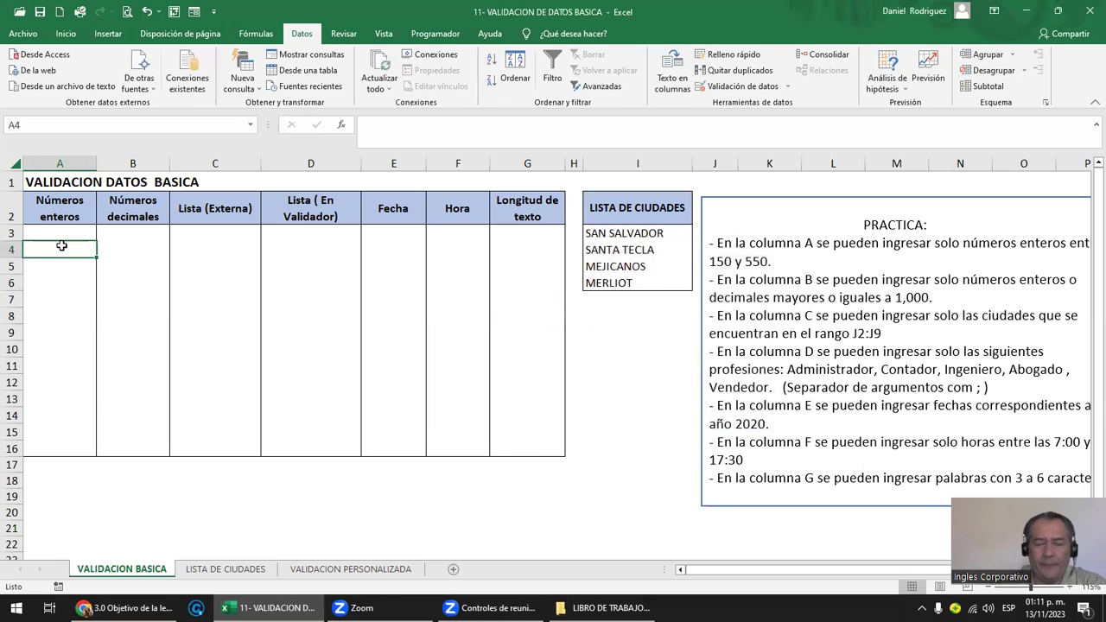
type("1")
key("Return")
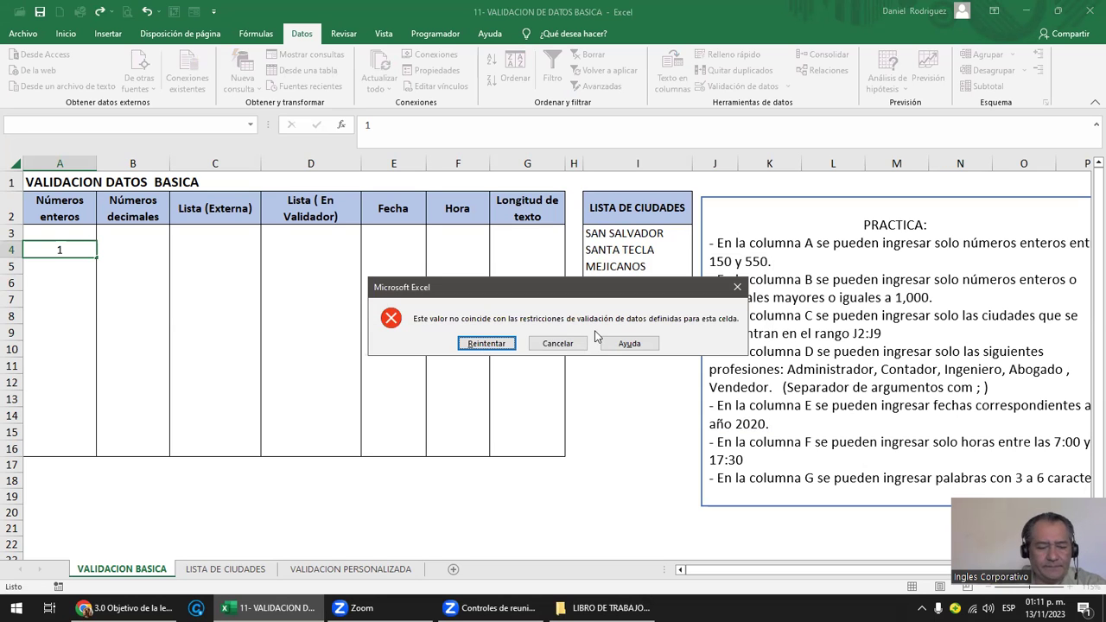
key("Escape")
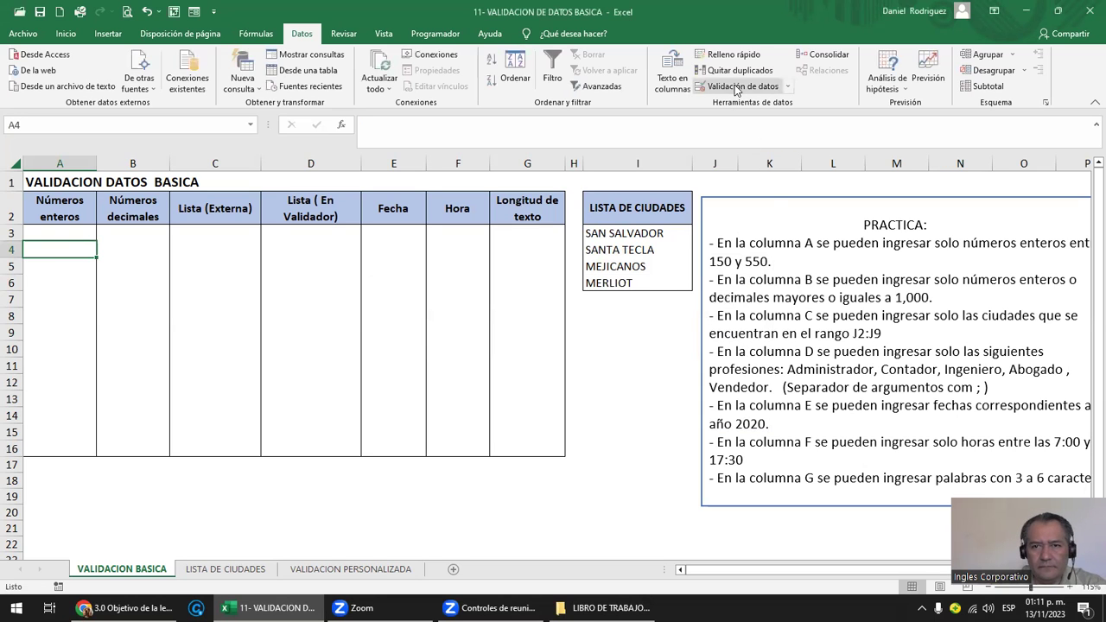
- Review the rule's Input Message and Error Alert settings, then cancel without changes
left_click(741, 85)
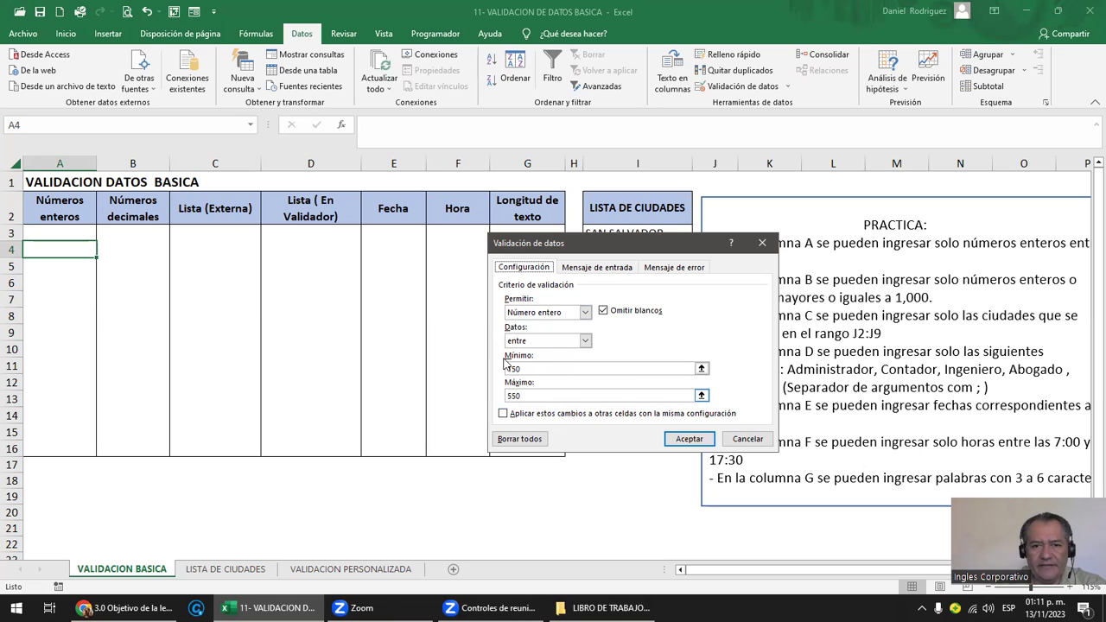
left_click(609, 268)
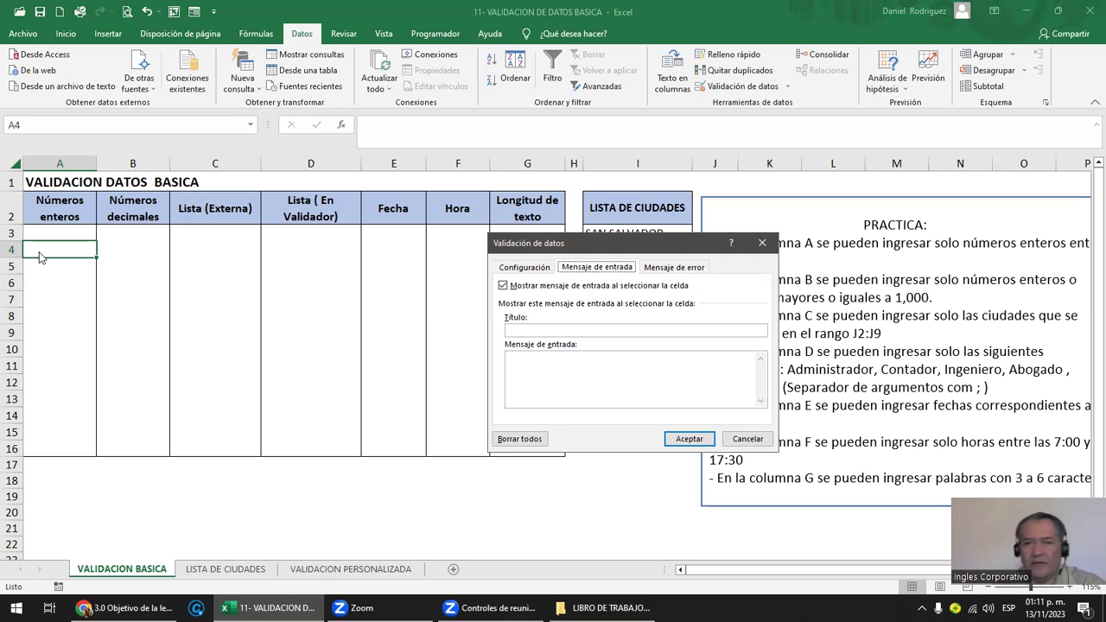
left_click(683, 268)
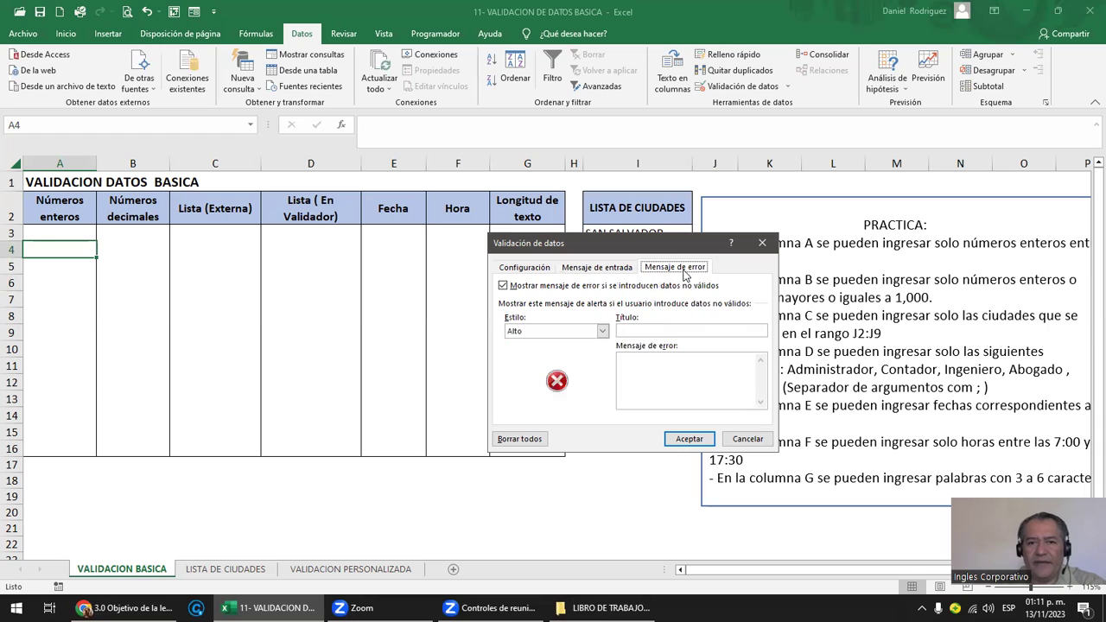
left_click(605, 270)
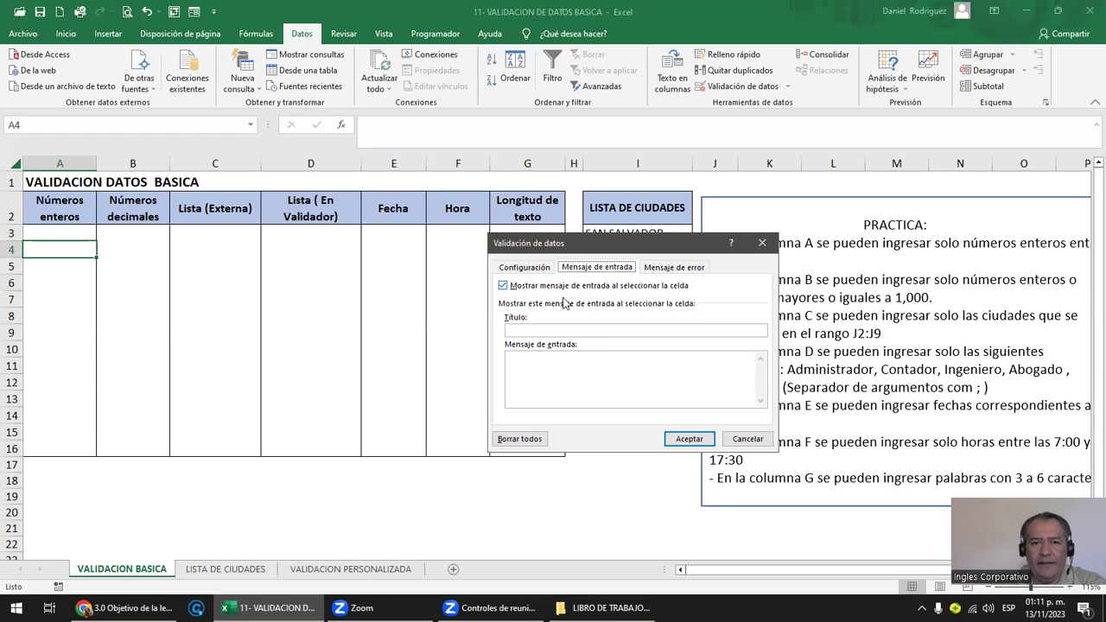
left_click(736, 440)
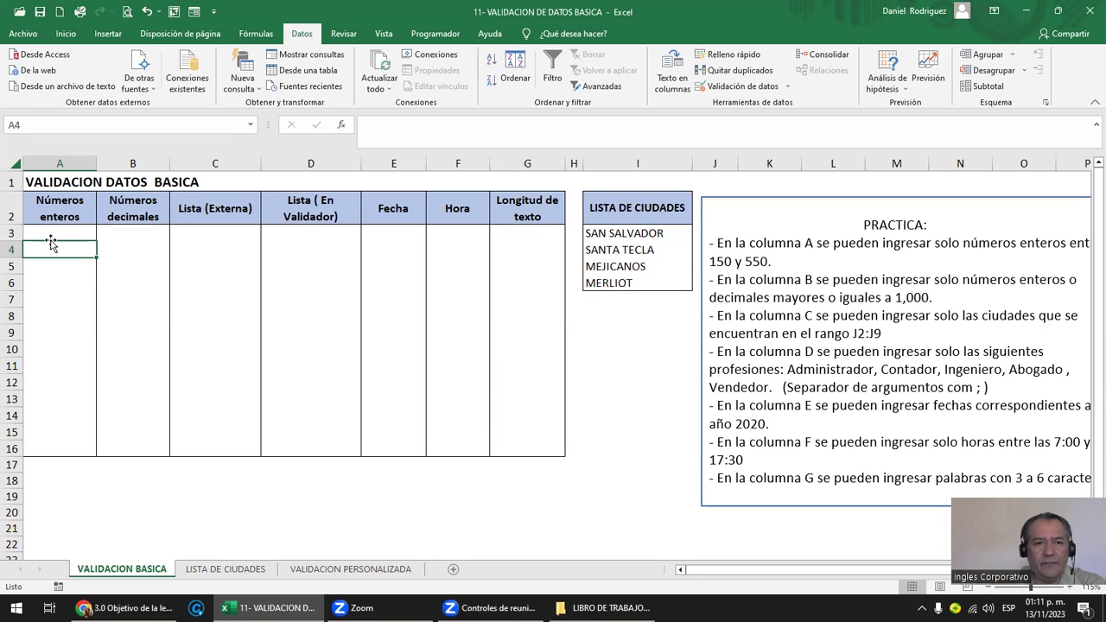
- Enter 500 in A4 and 250 in A5, see 50 rejected in A3, then enter 550 there
type("500")
key("Return")
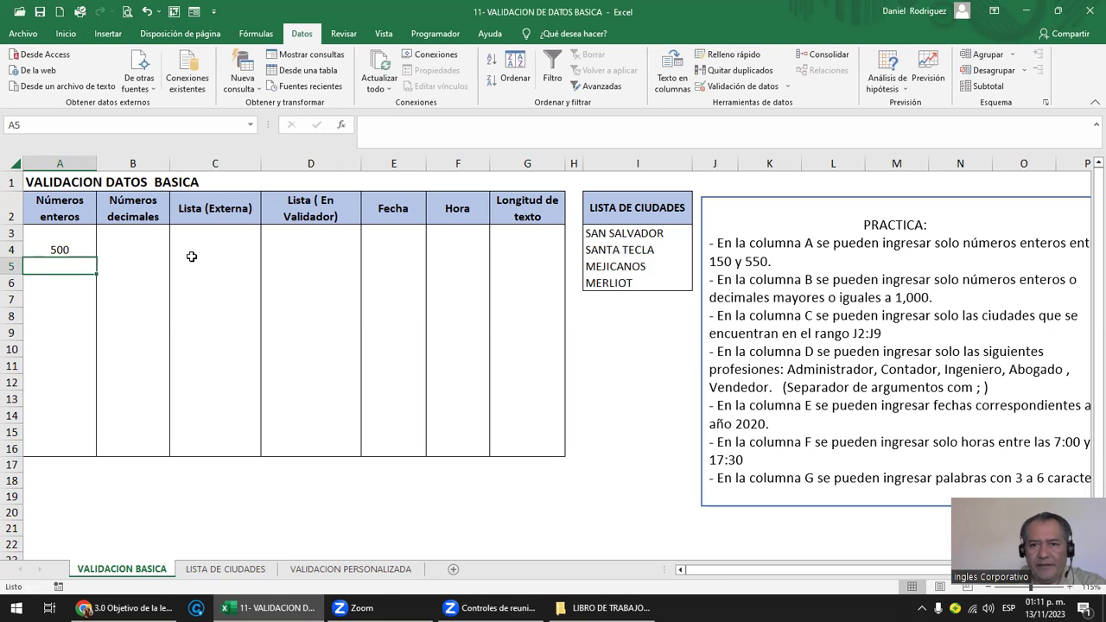
type("250")
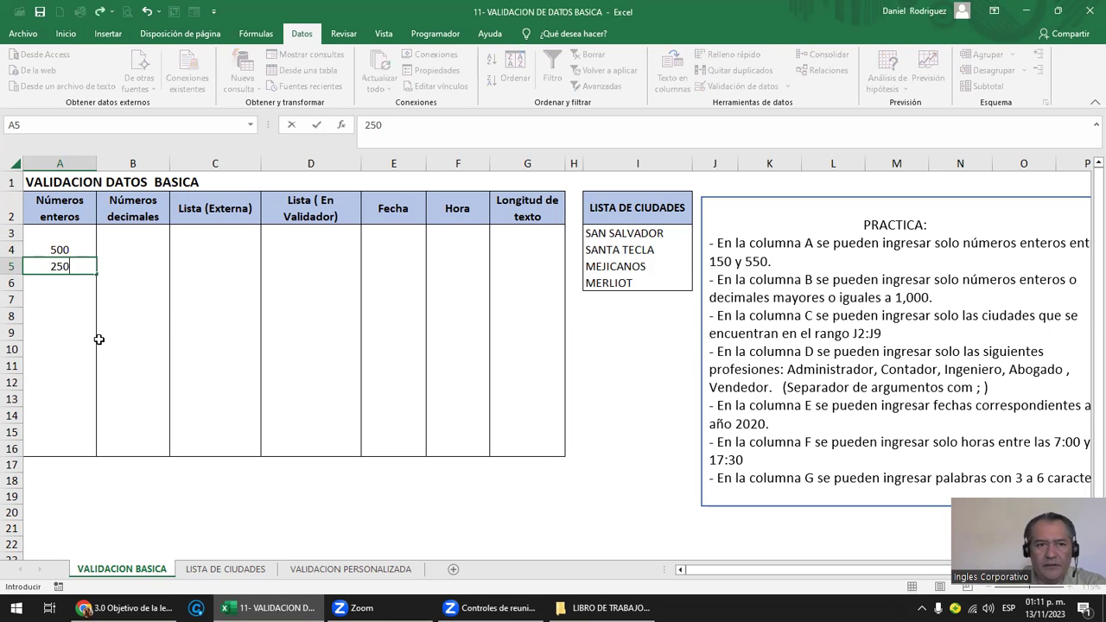
key("Return")
key("Up")
key("Up")
key("Up")
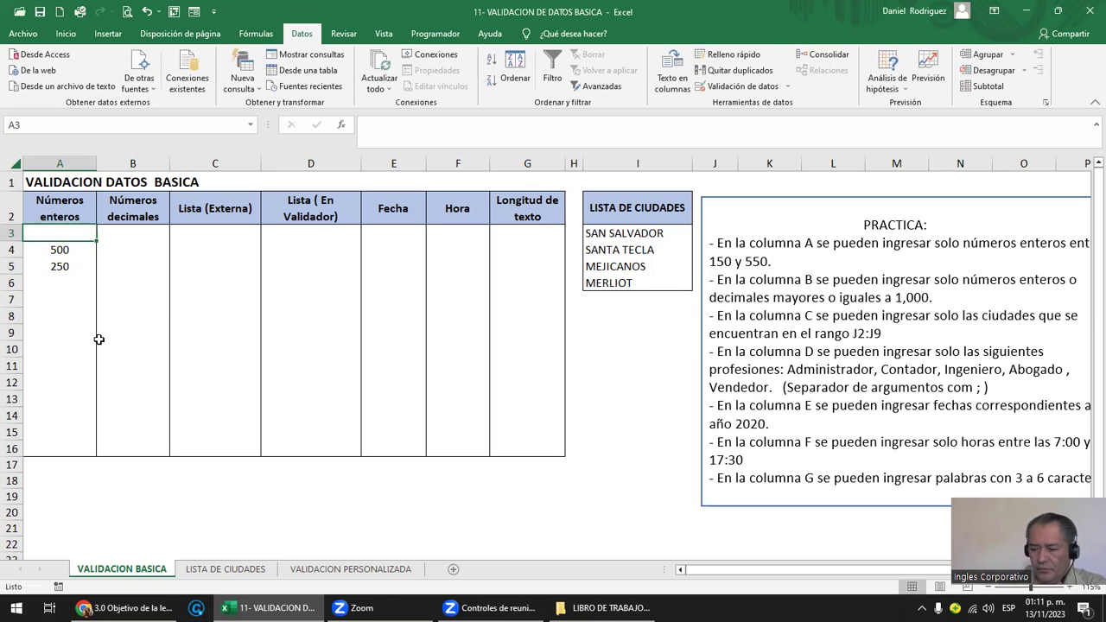
type("50")
key("Return")
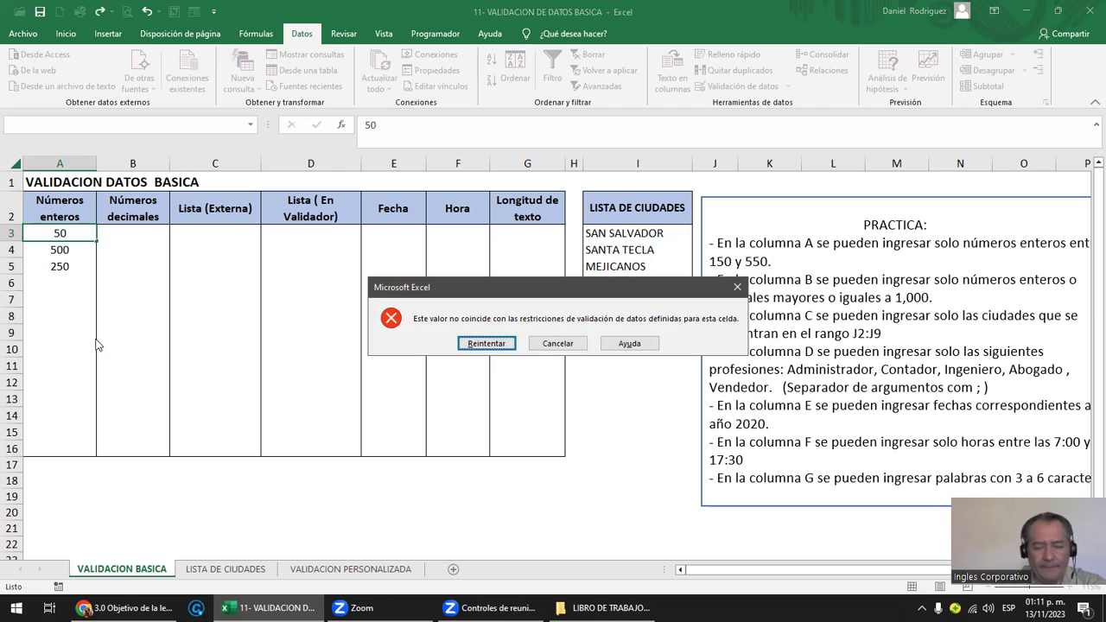
key("Escape")
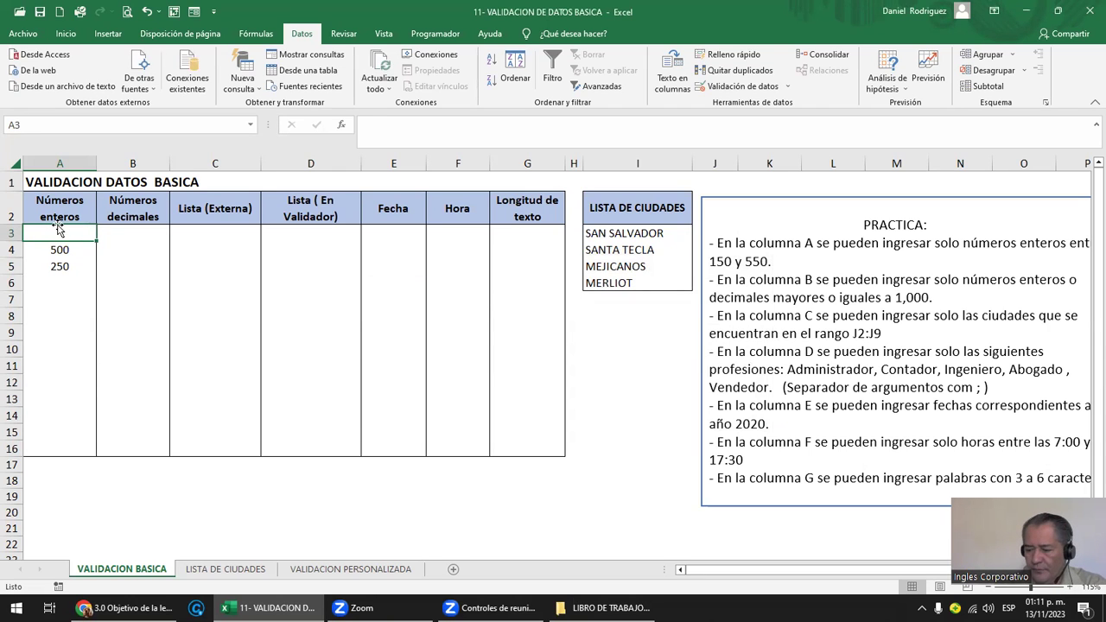
type("550")
key("Return")
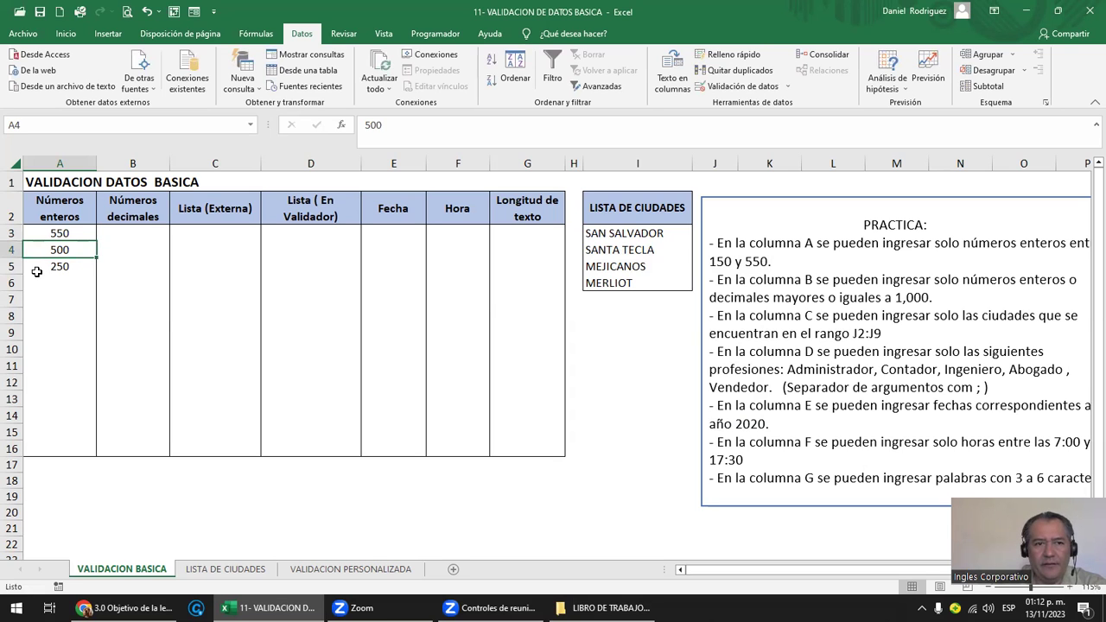
left_click(73, 281)
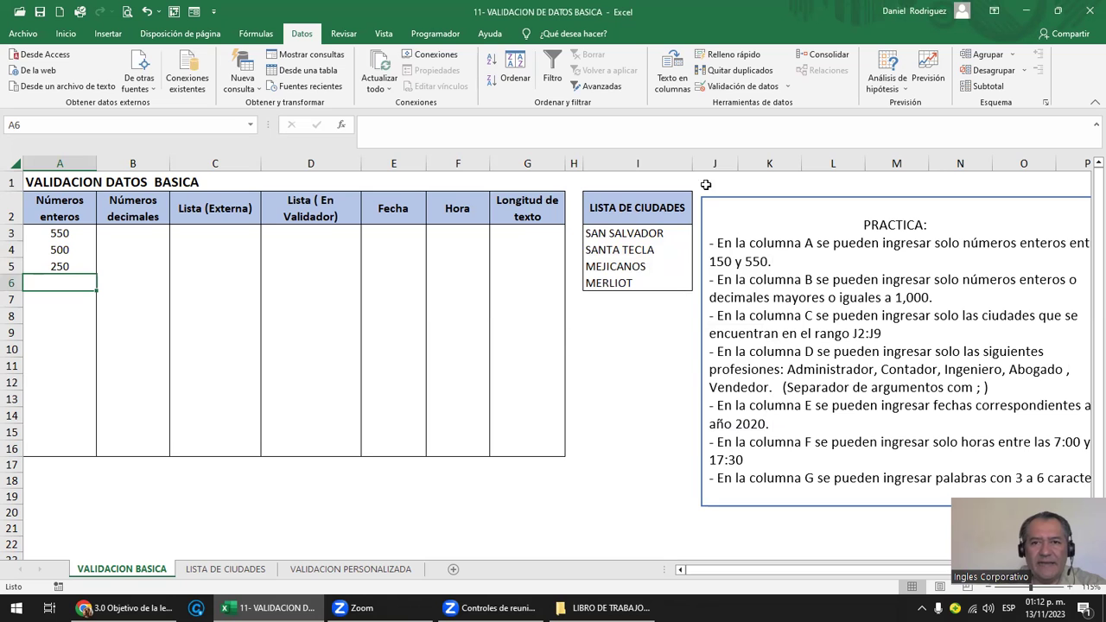
- Add an input message titled INDICACIONES reading 'ENTRE 150 Y 550' to A6's validation rule
left_click(748, 88)
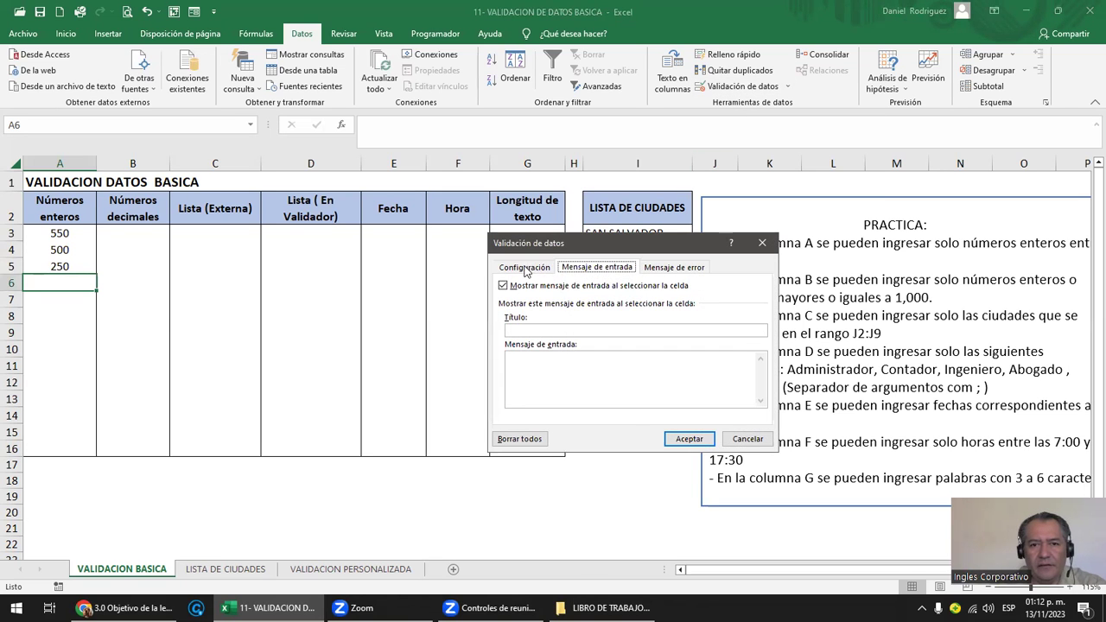
left_click(528, 269)
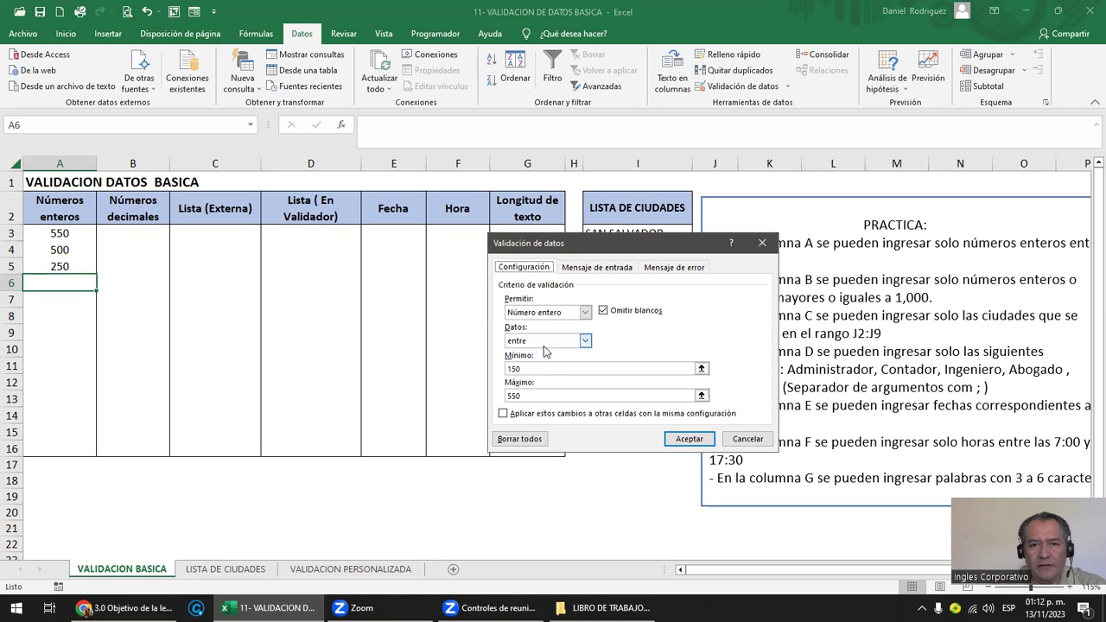
left_click(583, 269)
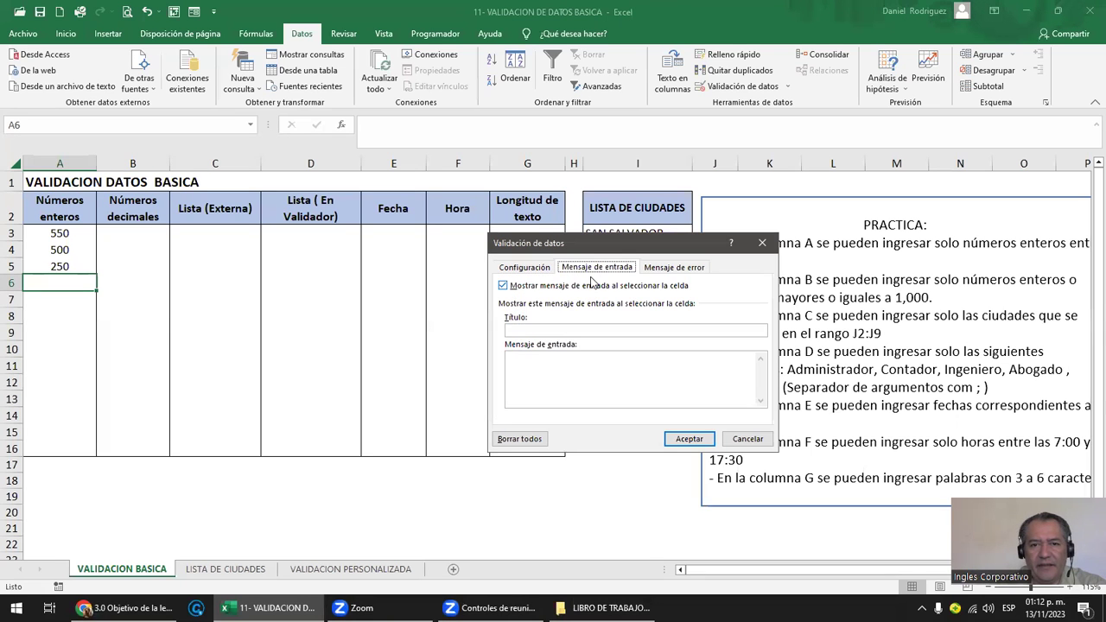
left_click(525, 332)
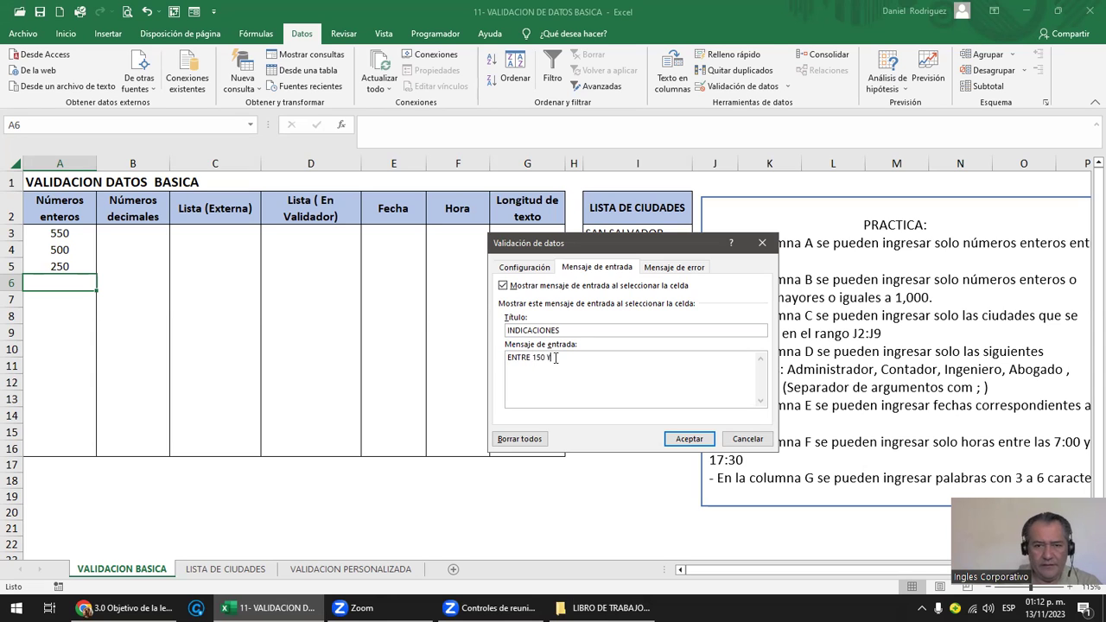
type("0")
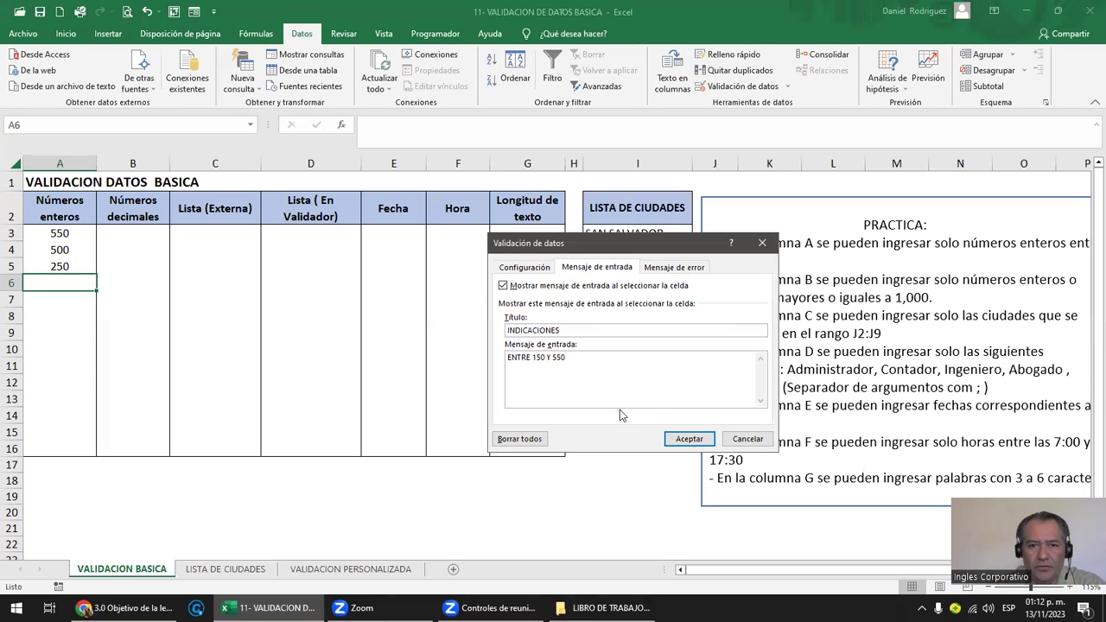
left_click(689, 440)
left_click(72, 265)
- Check cell A6's input message by selecting cells in column A
left_click_drag(73, 265, 76, 234)
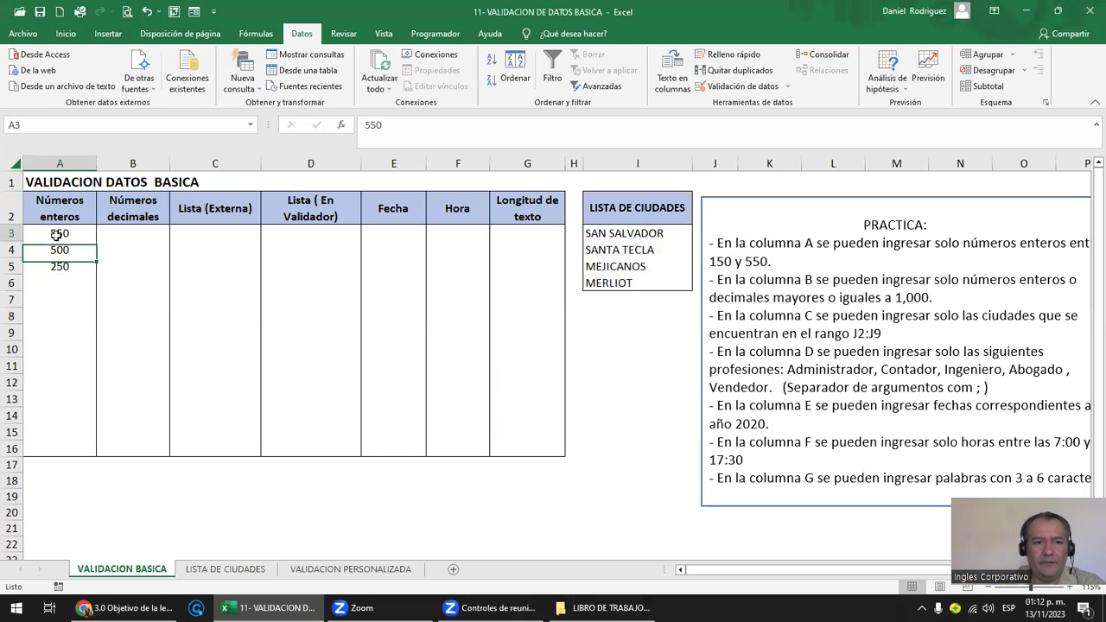
left_click(74, 268)
left_click(67, 288)
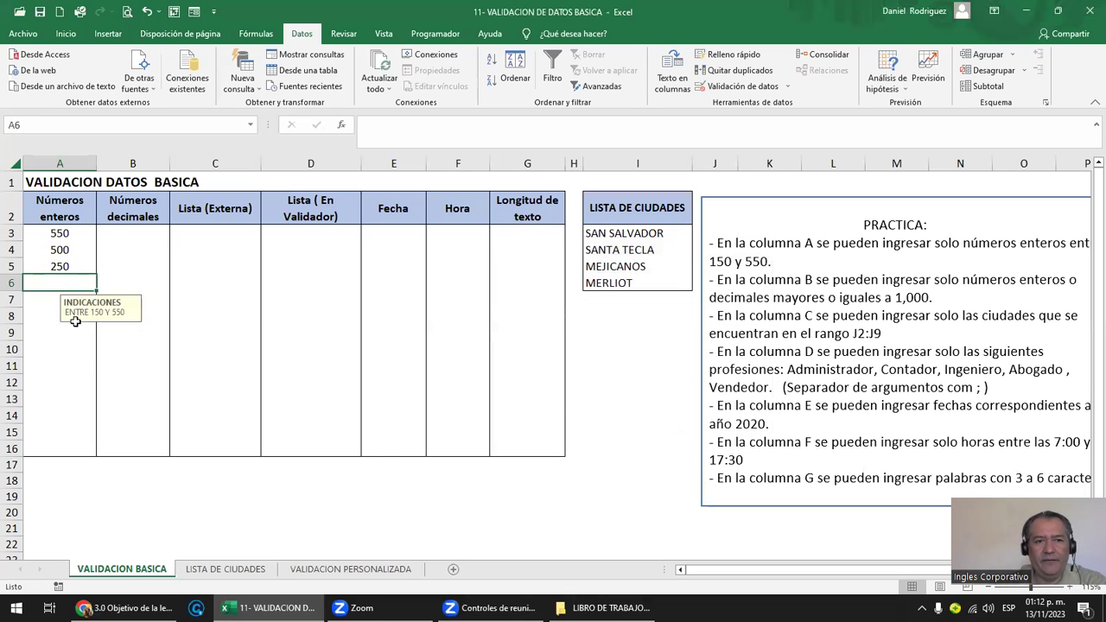
left_click(62, 346)
left_click(59, 289)
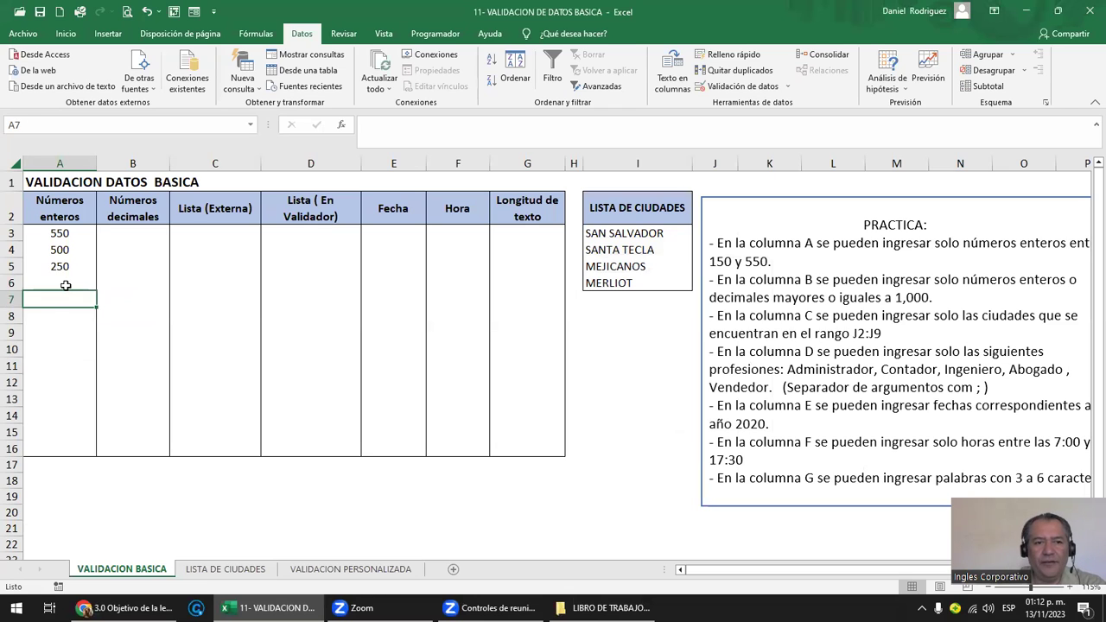
- Open data validation for A3:A16, clearing its mixed existing rules
left_click_drag(73, 235, 70, 451)
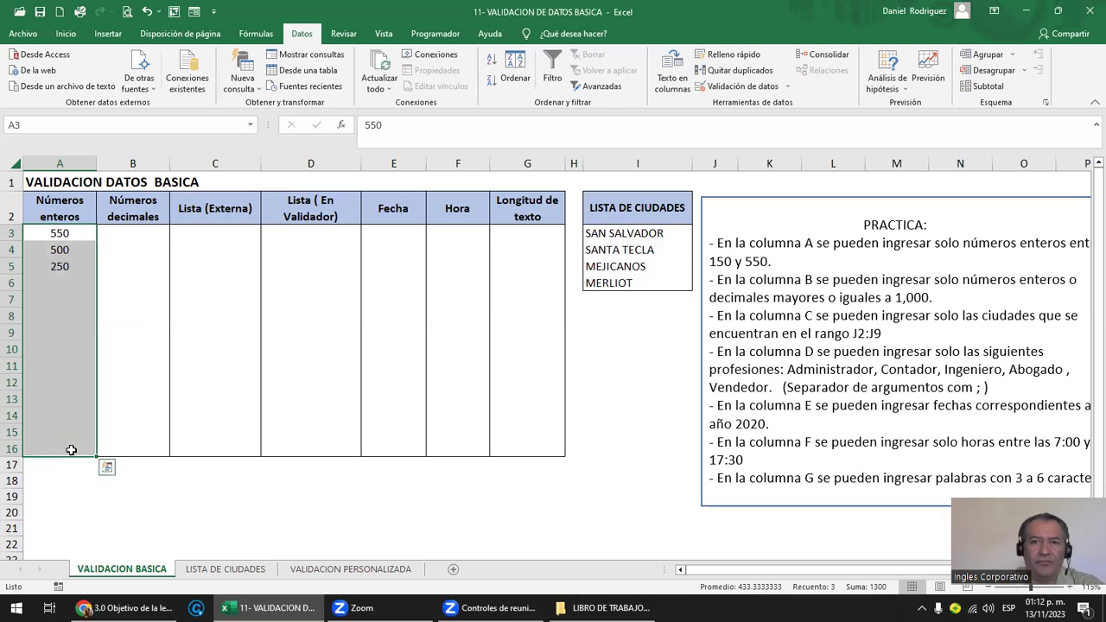
left_click(740, 86)
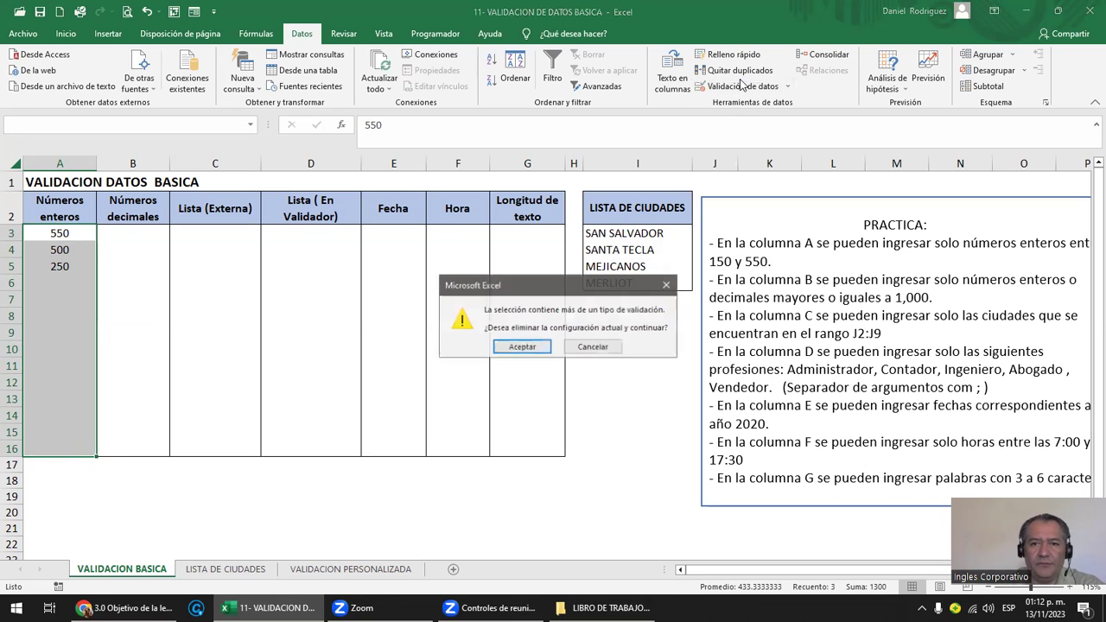
left_click(522, 346)
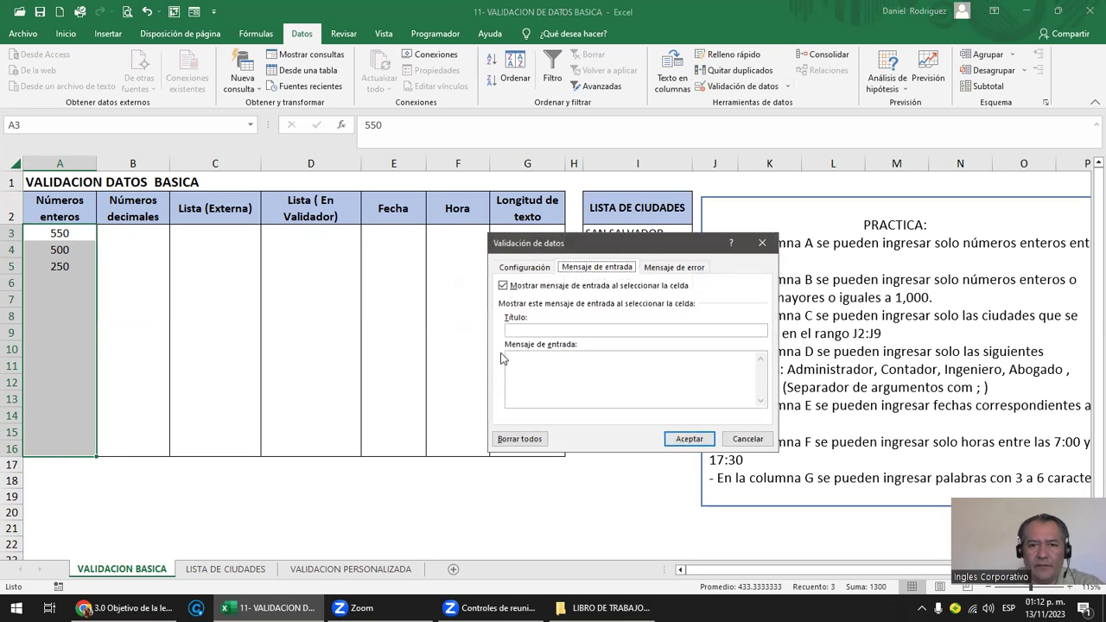
- Set the A3:A16 rule to allow whole numbers between 150 and 550
left_click(528, 269)
left_click(585, 312)
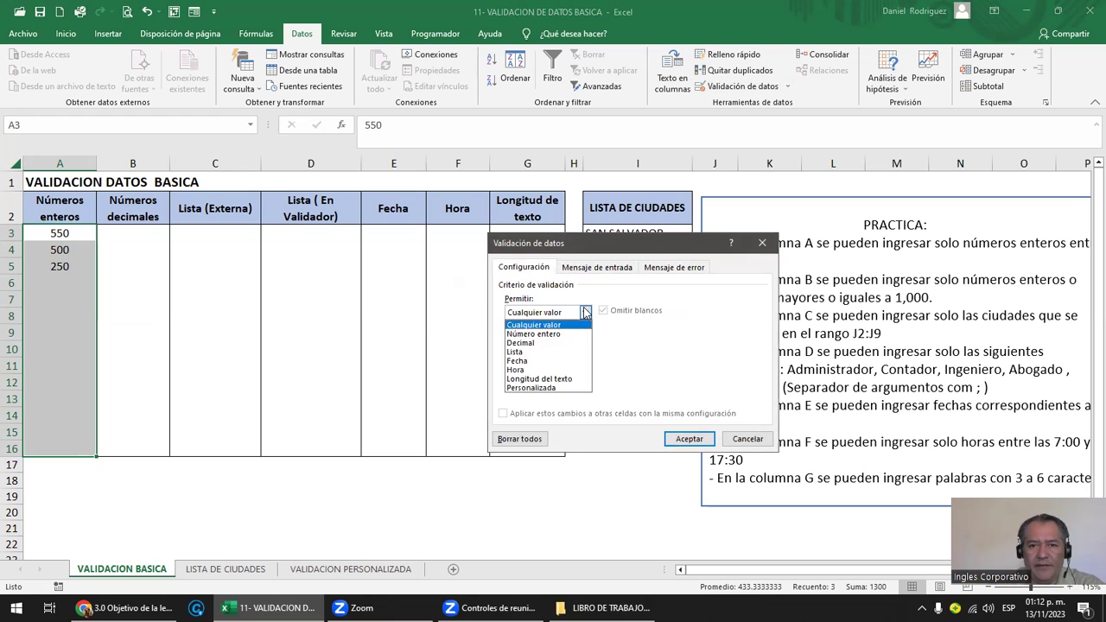
left_click(541, 335)
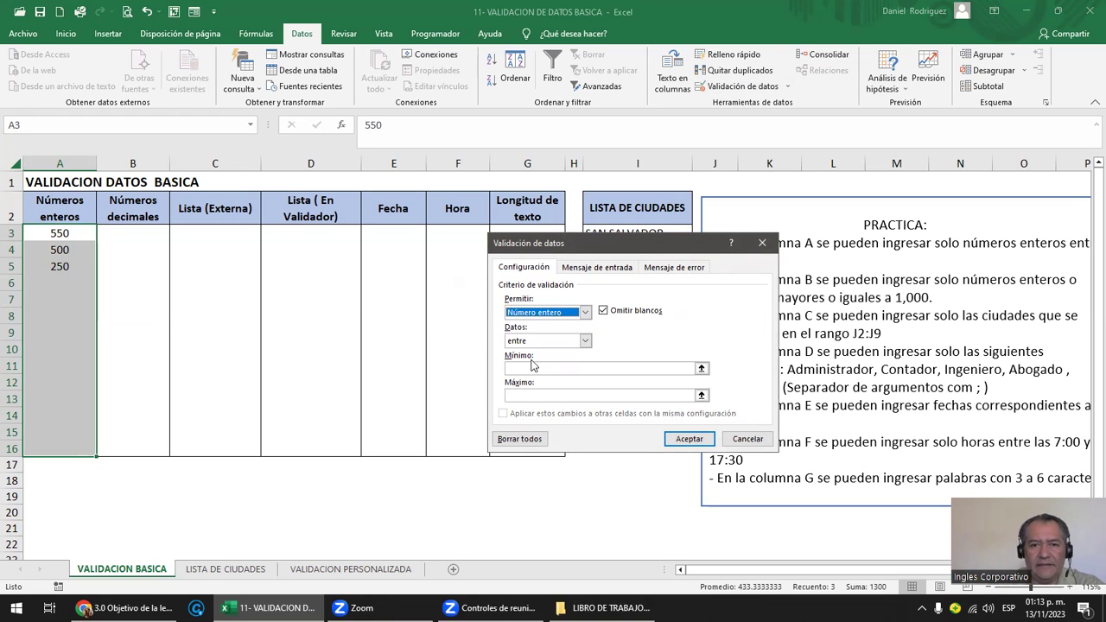
left_click(529, 369)
type("150")
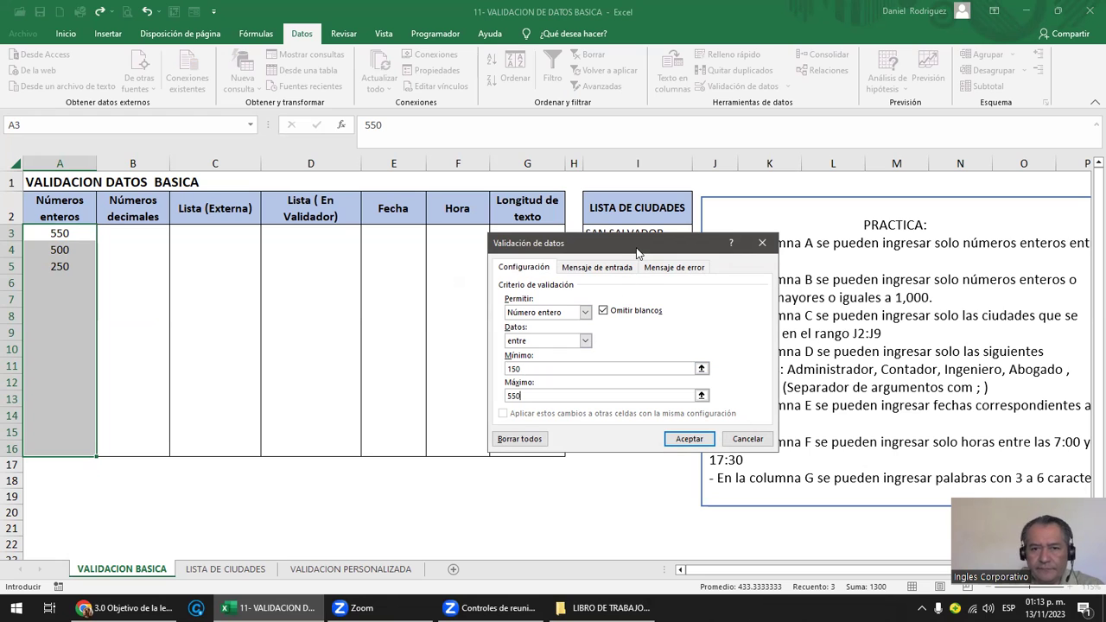
left_click_drag(639, 251, 531, 240)
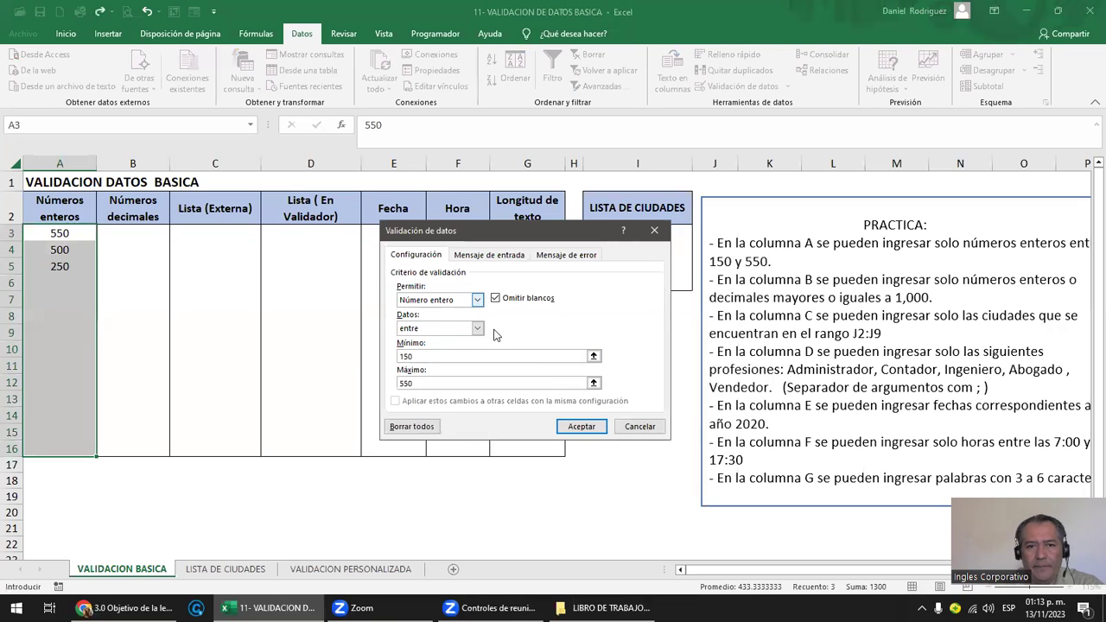
left_click(495, 256)
- Enter the input message title INDICACION with the text ENTRE 150 Y 550
left_click(445, 317)
type("INDICACION")
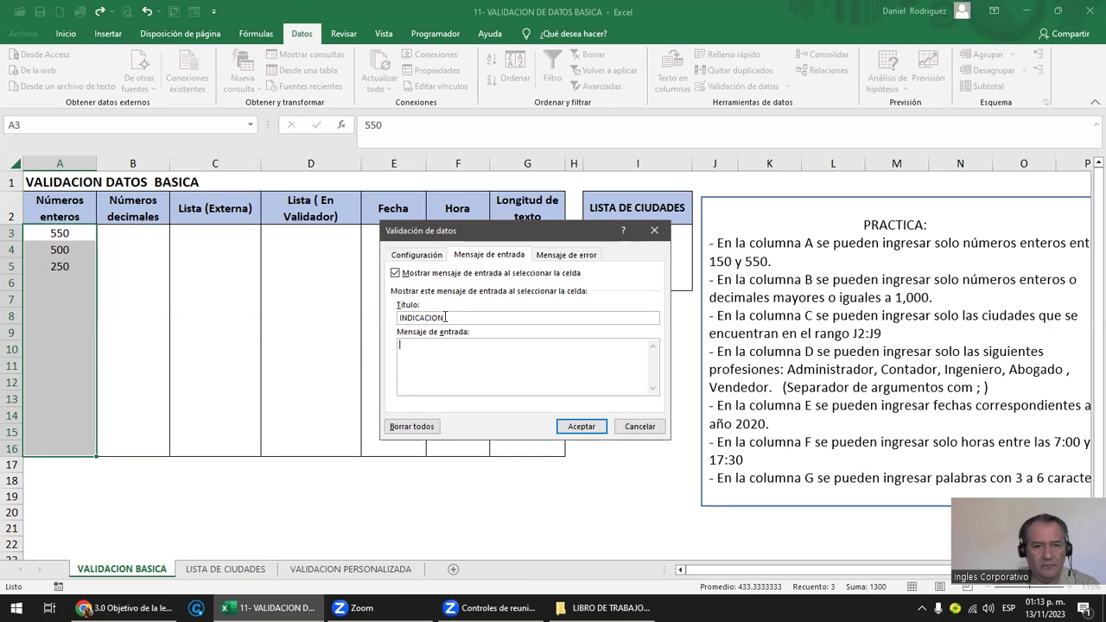
type("ENTRE 150 Y 550")
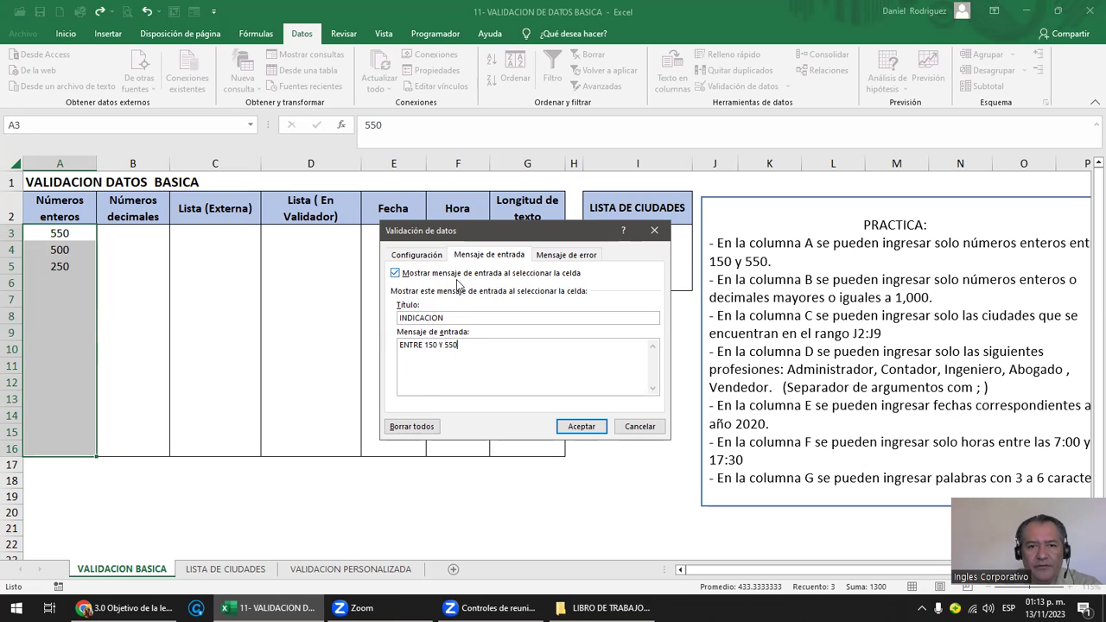
left_click(561, 256)
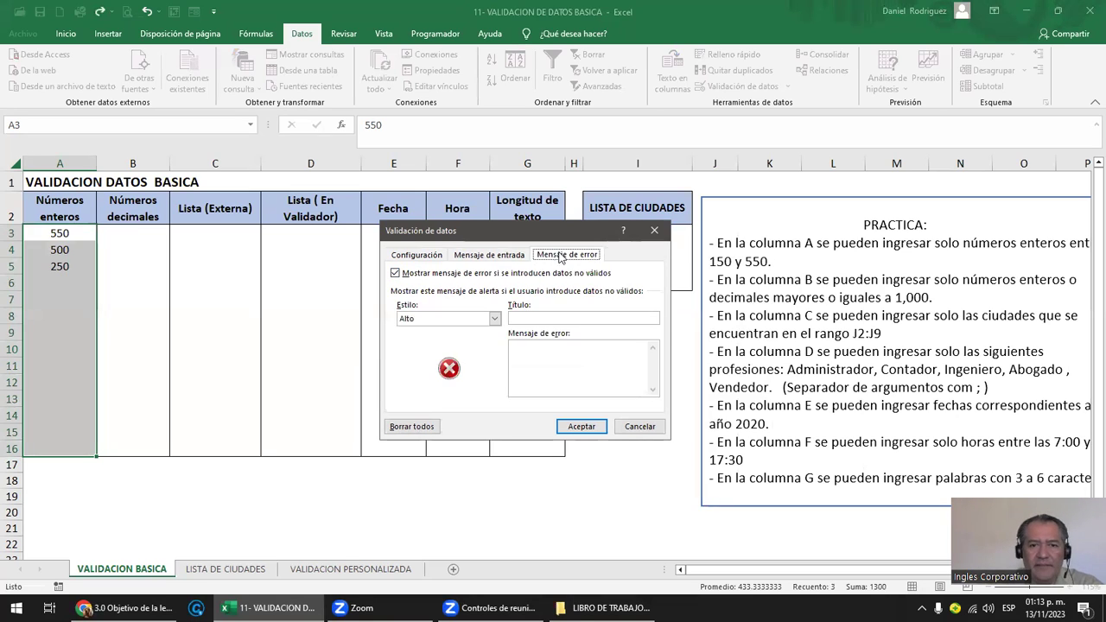
- Apply an Alto (stop) error alert titled ERROR reading DATO NO PERMITIDO
left_click(520, 317)
type("ERROR")
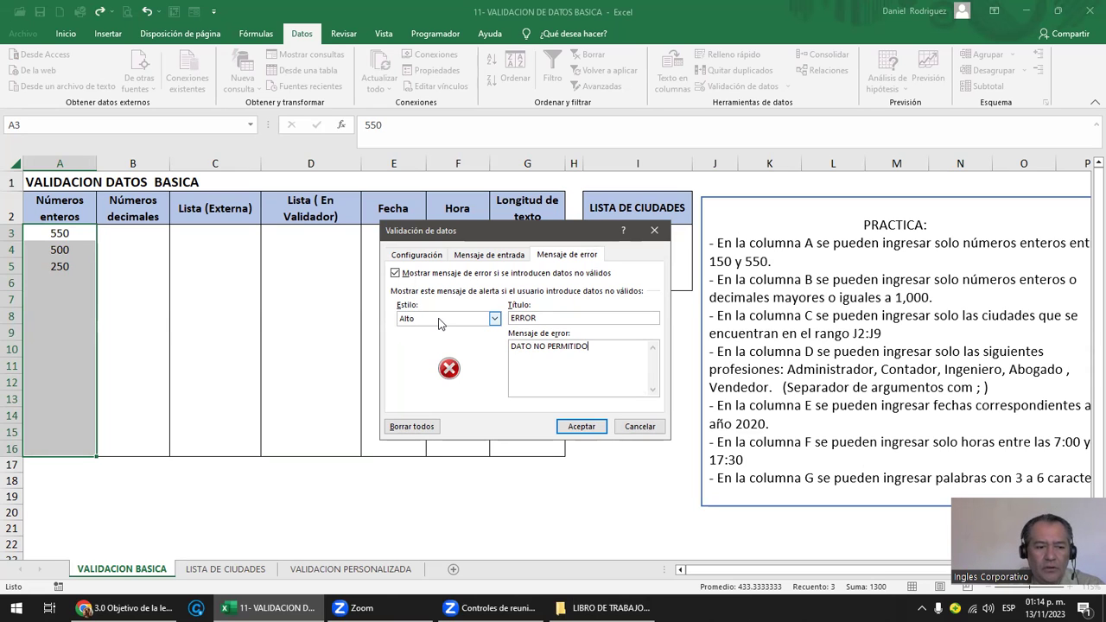
left_click(494, 318)
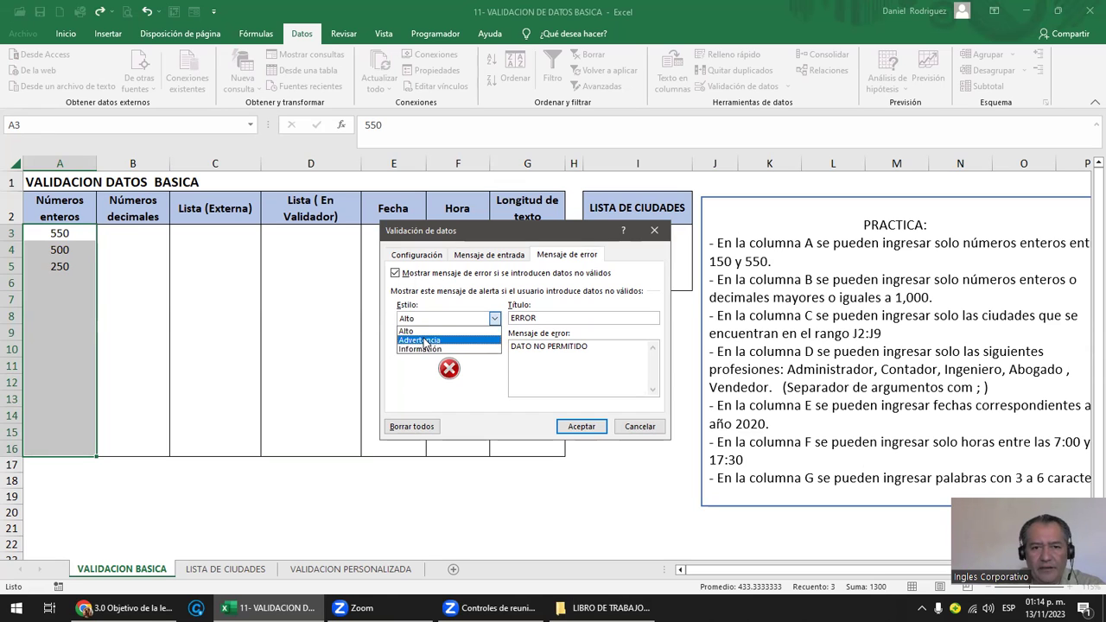
left_click(457, 332)
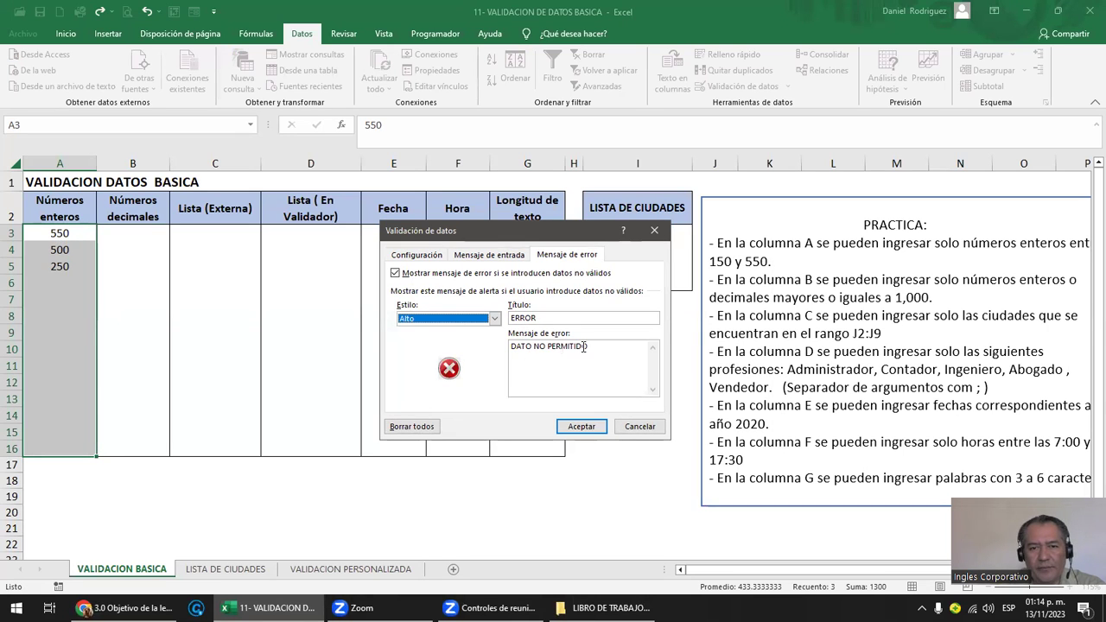
left_click(582, 427)
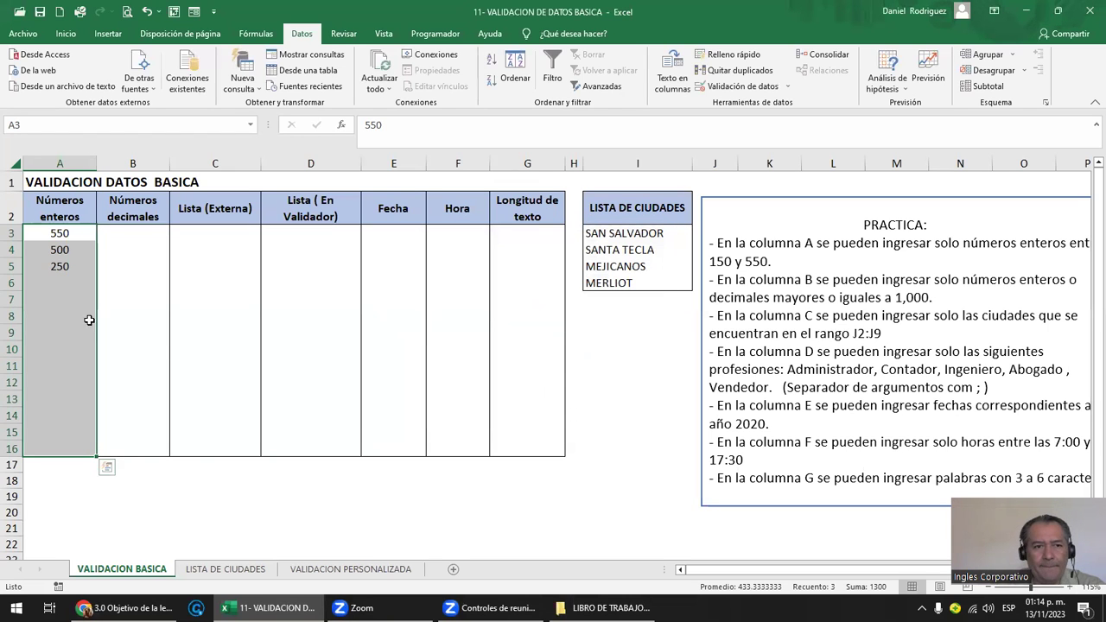
left_click(65, 289)
type("1")
key("Return")
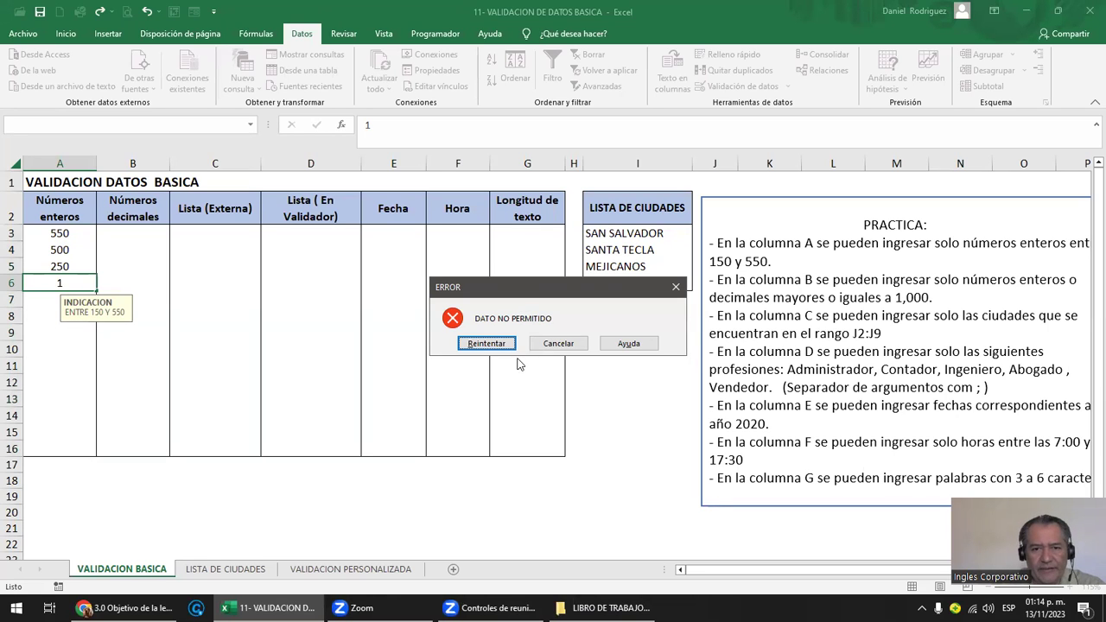
left_click(489, 344)
type("5")
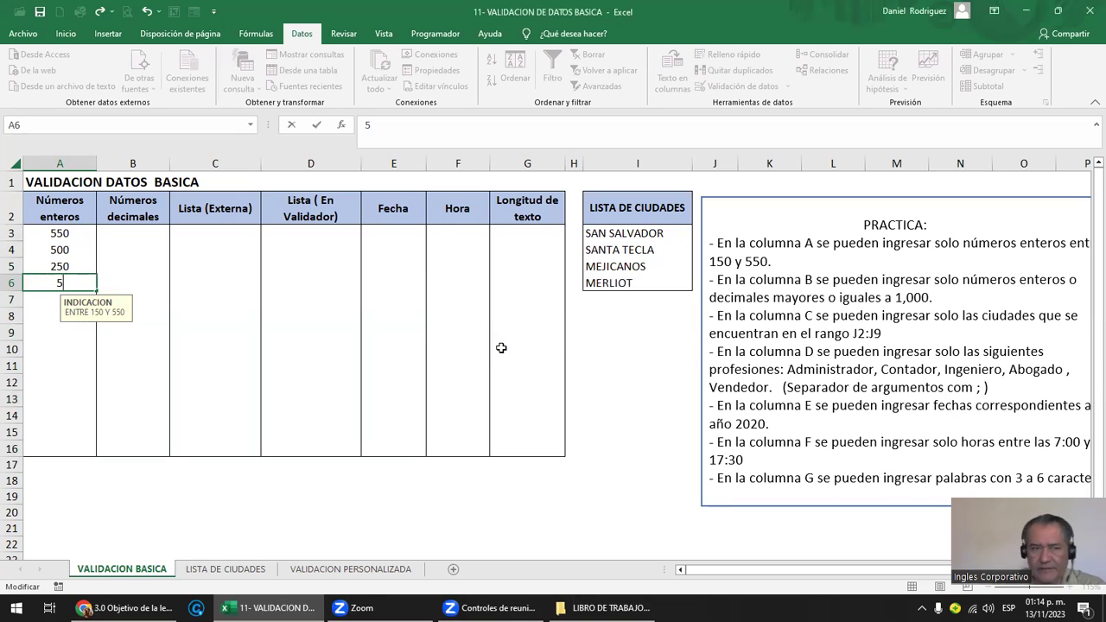
key("Return")
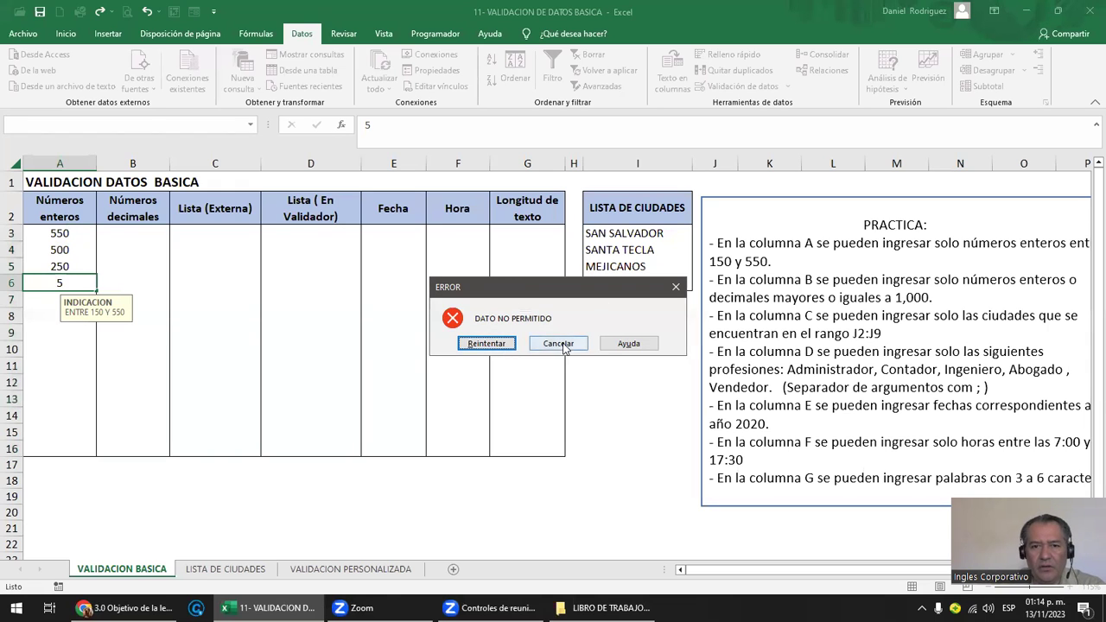
left_click(560, 344)
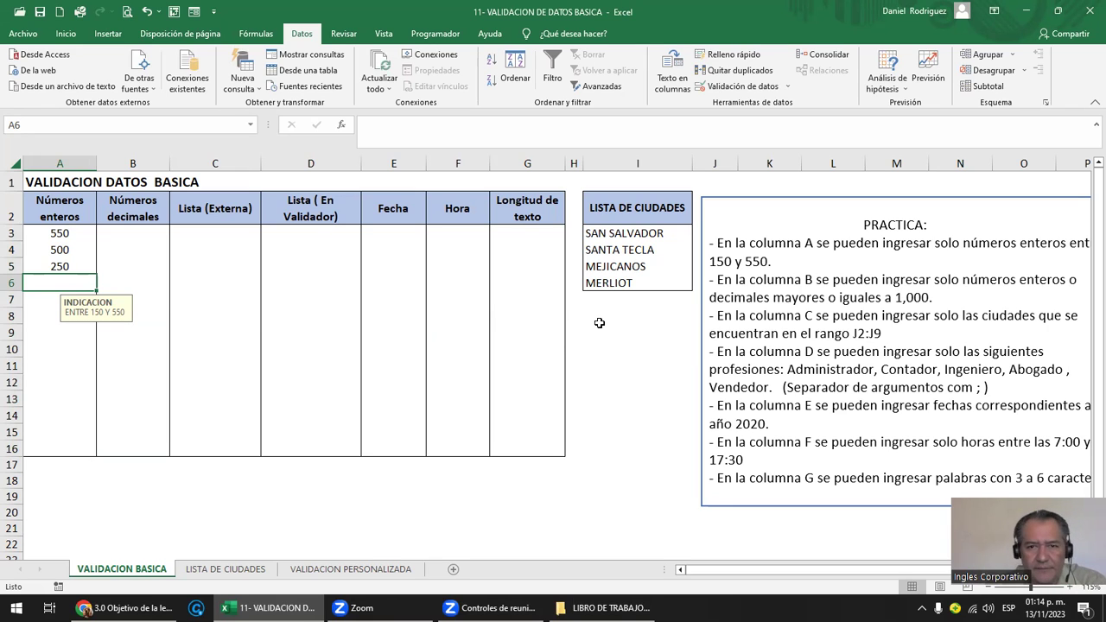
left_click(54, 230)
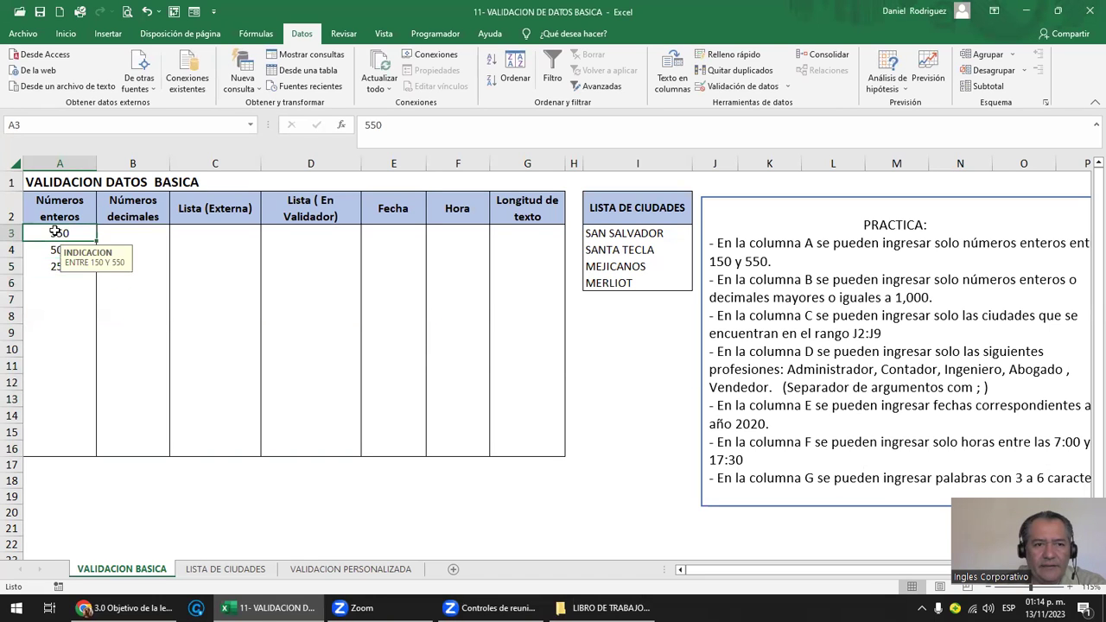
left_click_drag(54, 231, 78, 447)
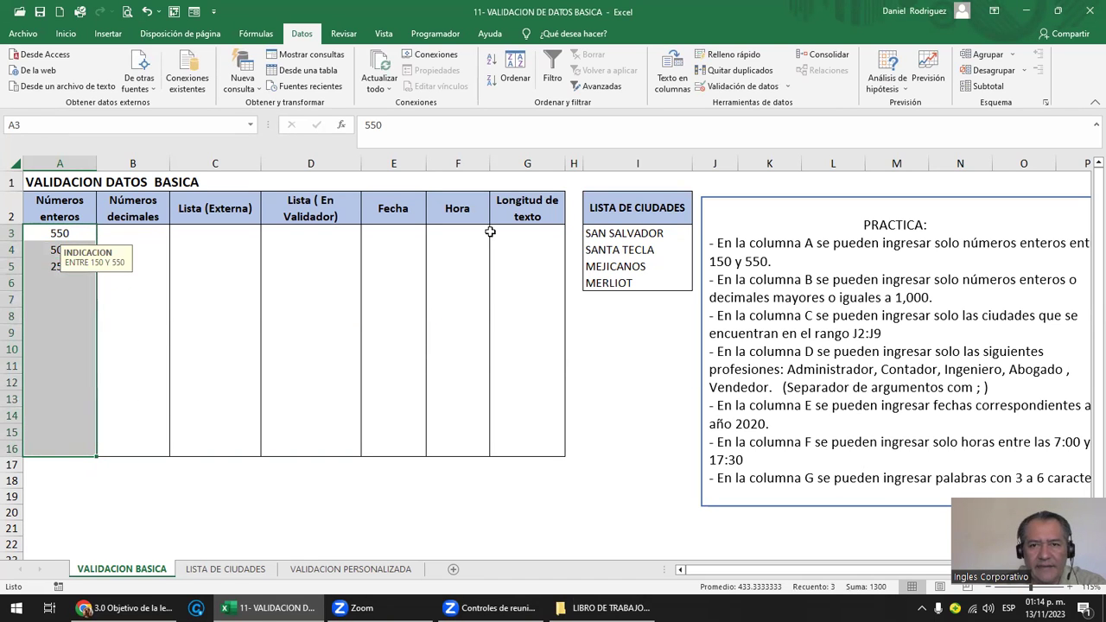
- Change the A3:A16 error alert style to Advertencia (warning)
left_click(742, 86)
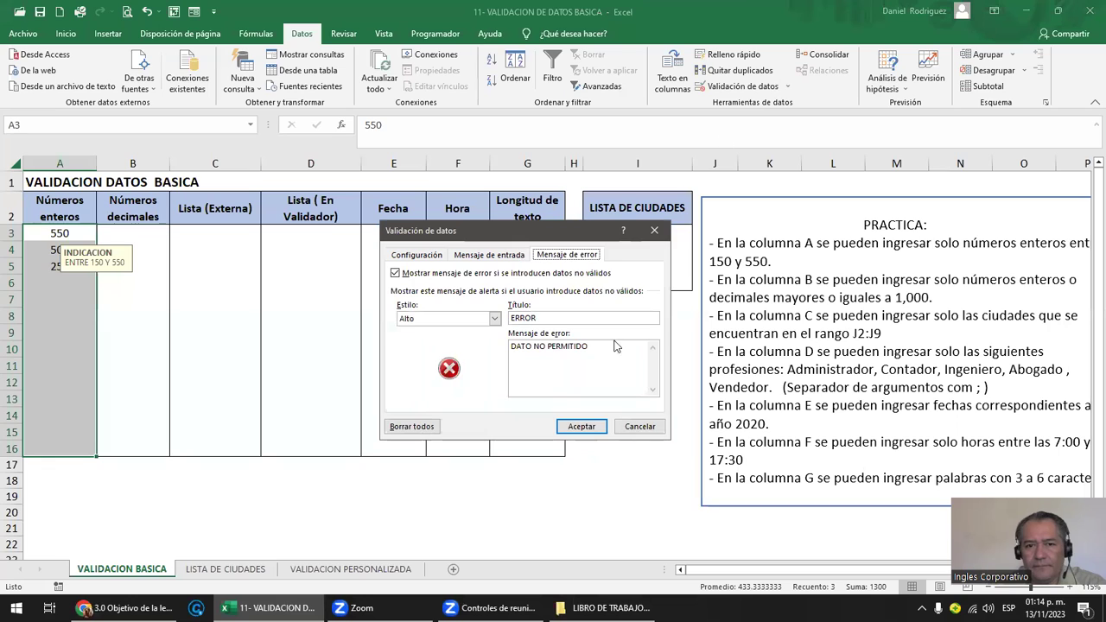
left_click(450, 322)
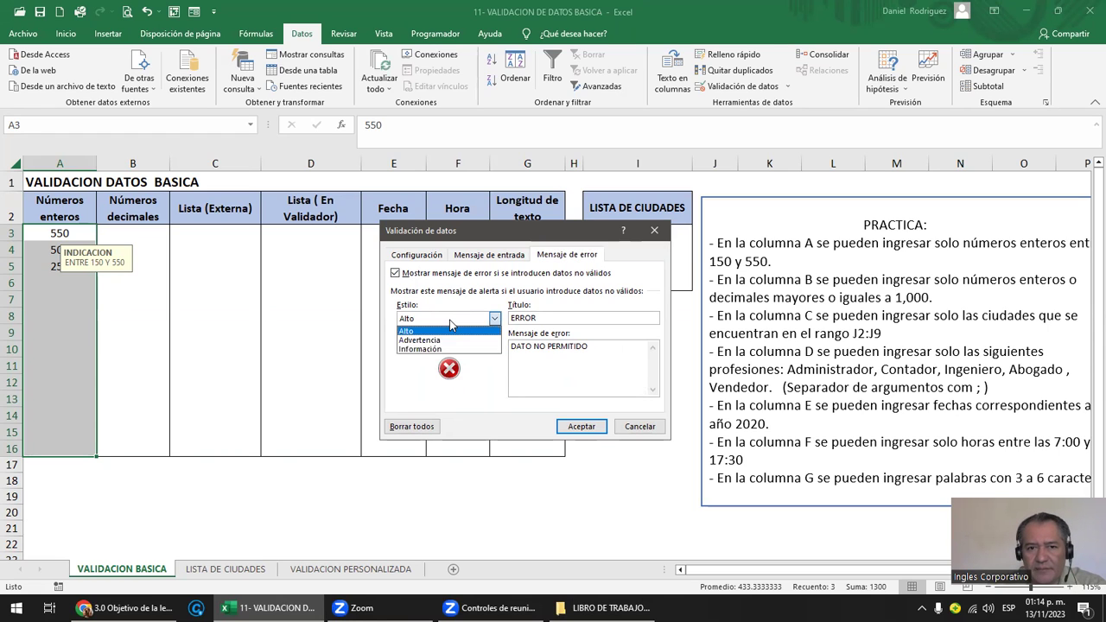
left_click(440, 341)
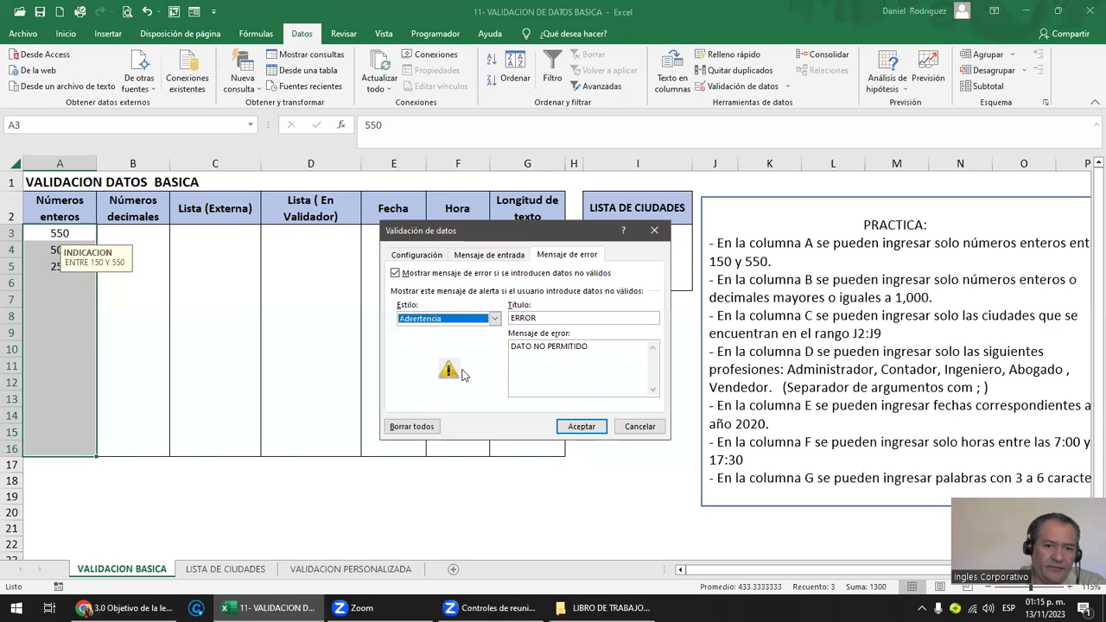
left_click(571, 427)
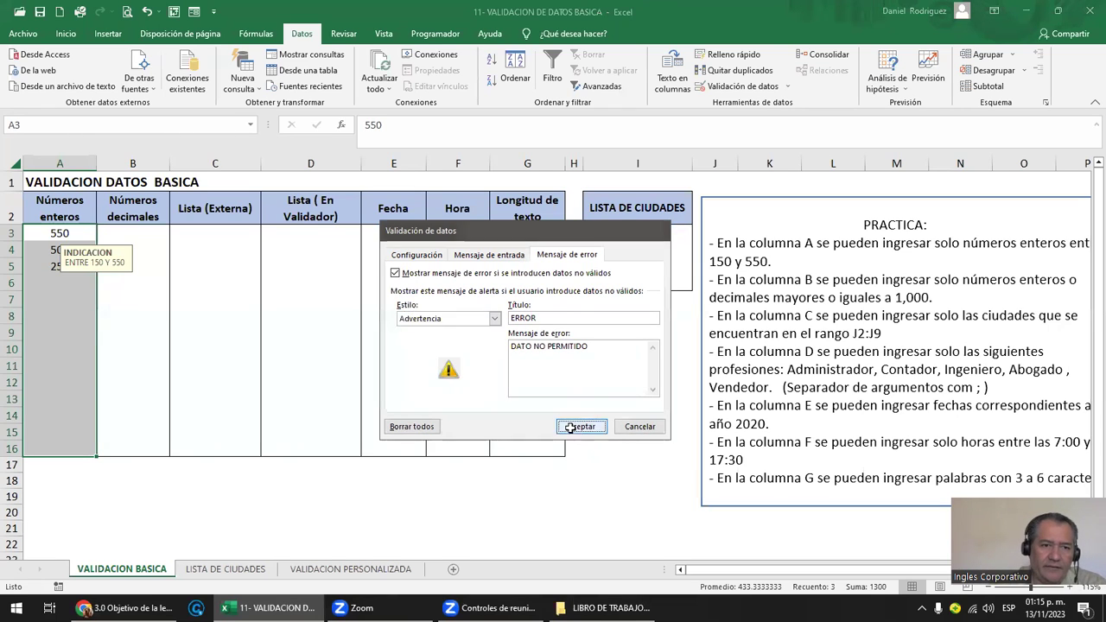
left_click(53, 285)
- Keep 6 in A6 and, after replacing 7, keep 9 in A7 past the warnings
type("6")
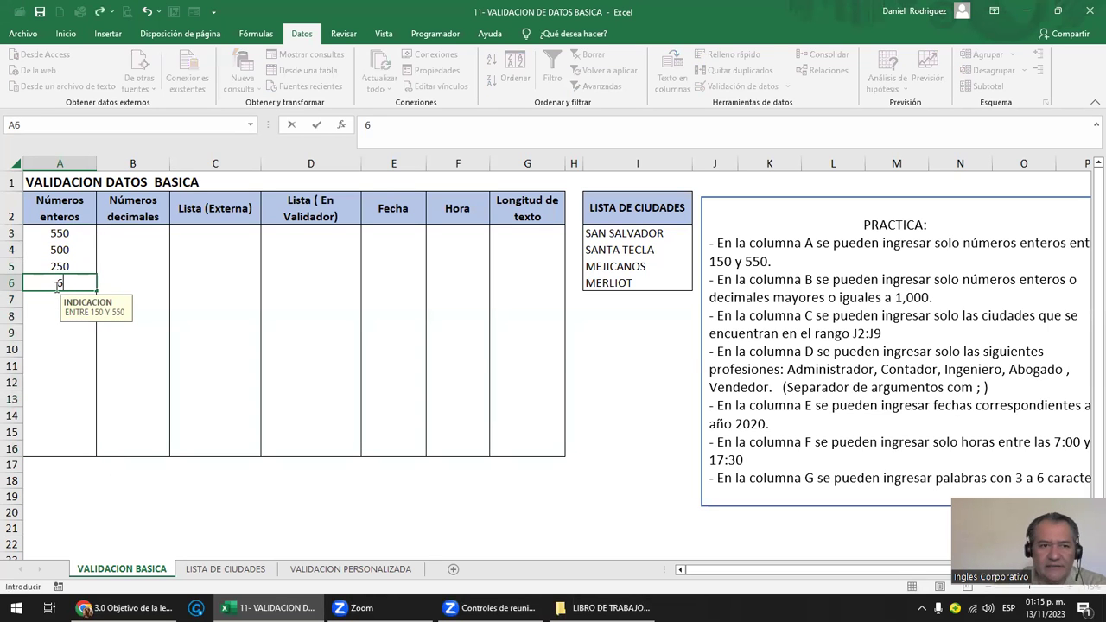
key("Return")
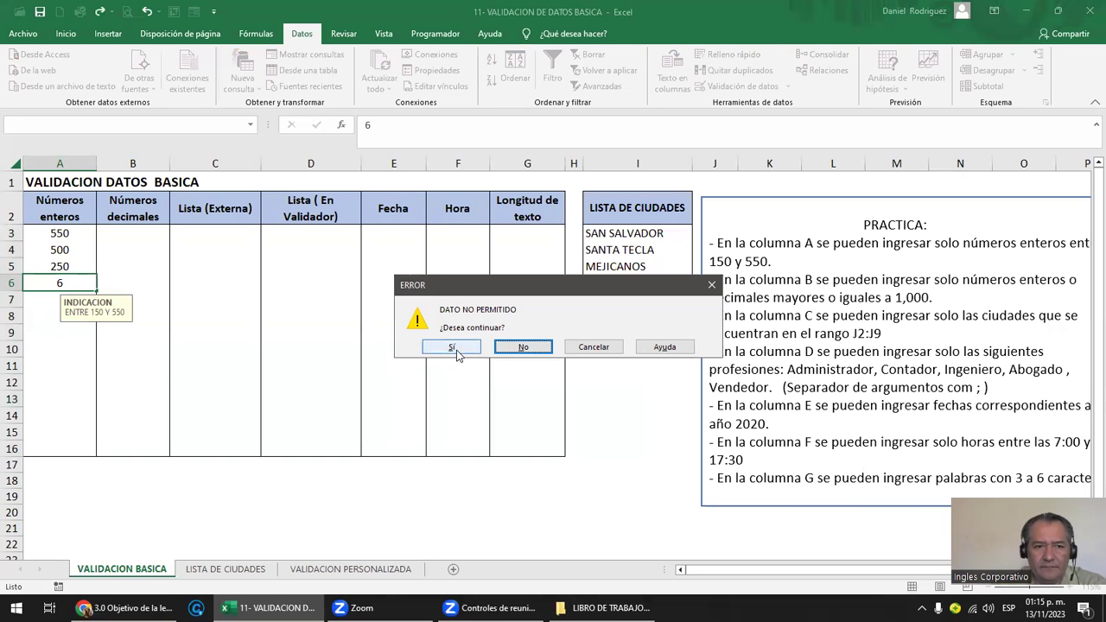
left_click(451, 348)
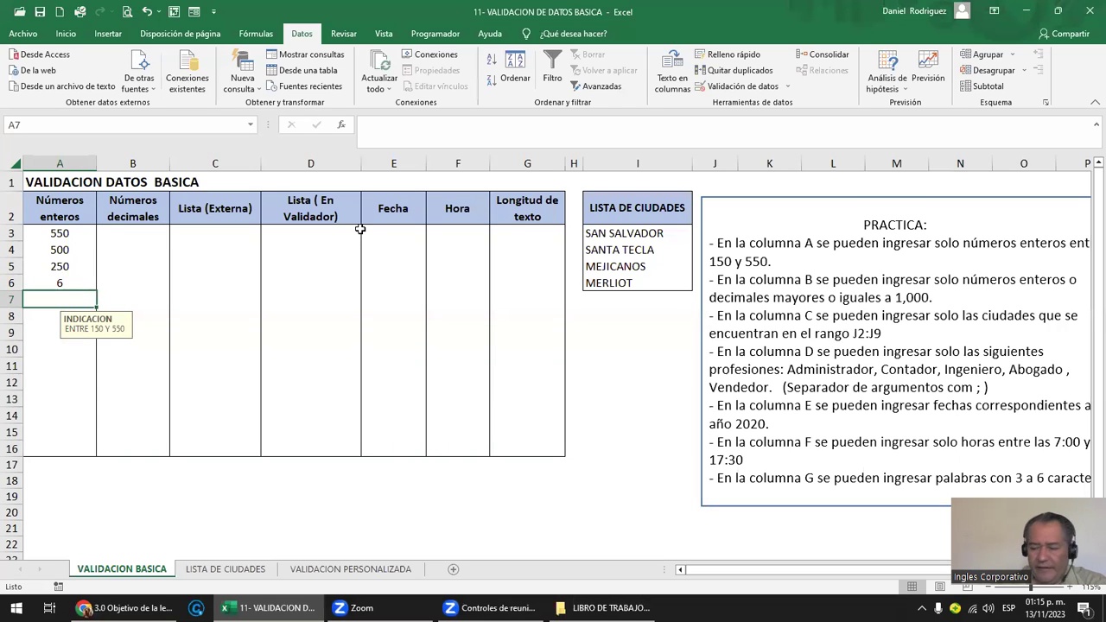
type("7")
key("Return")
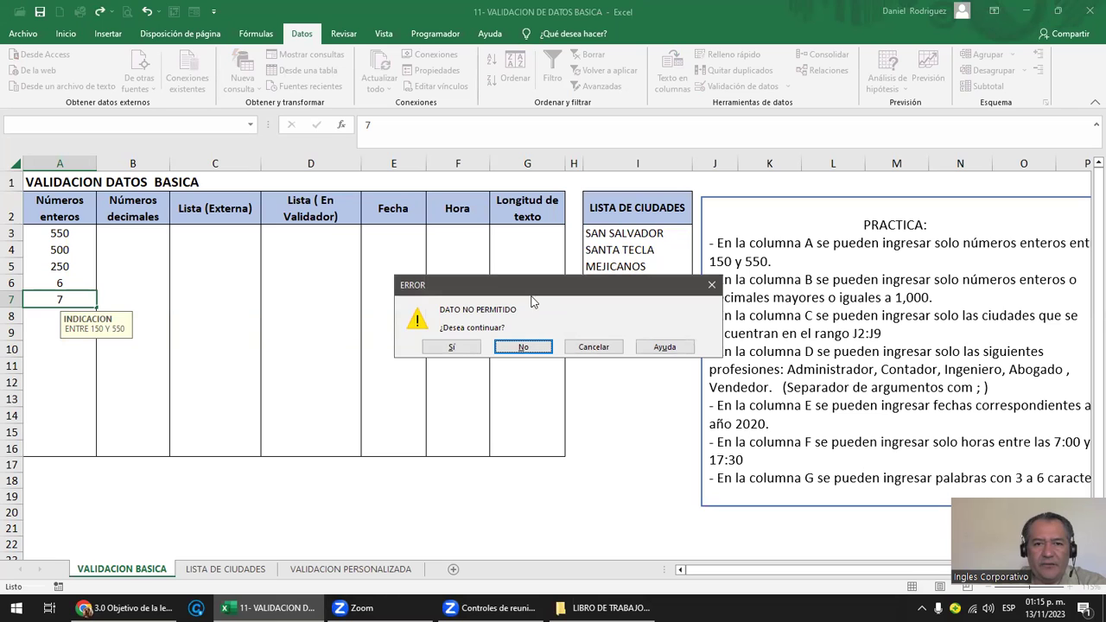
left_click(528, 348)
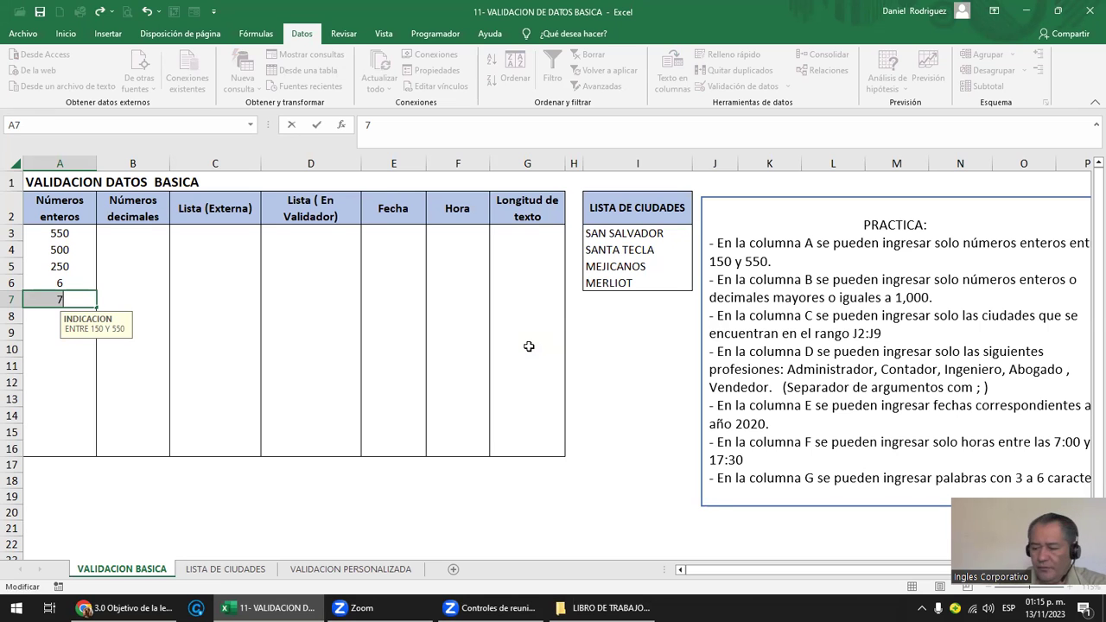
key("BackSpace")
type("9")
key("Return")
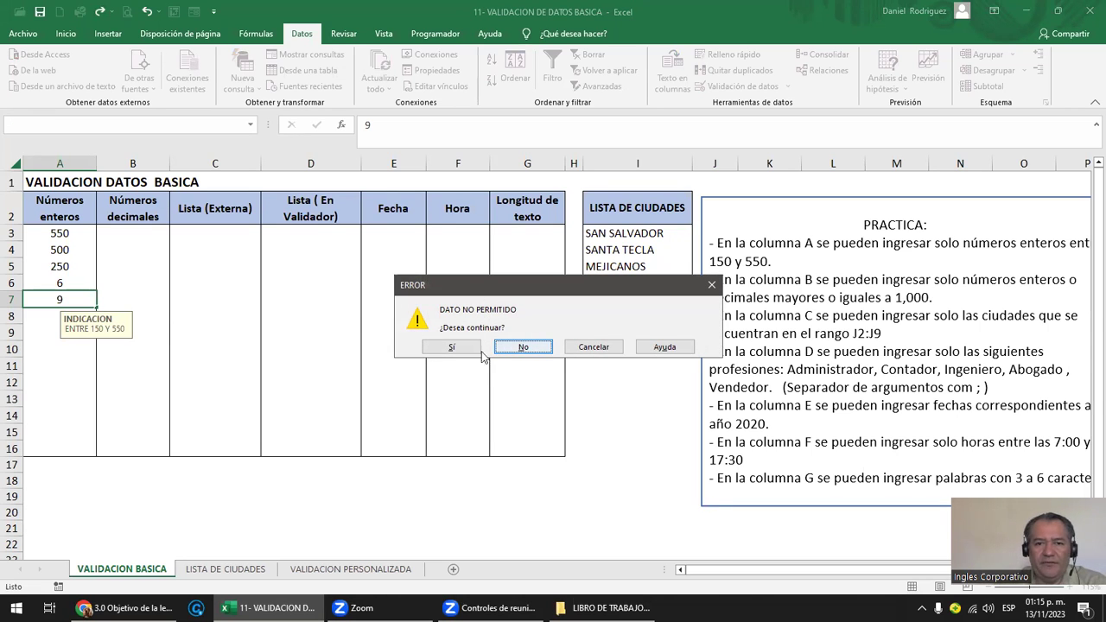
left_click(453, 350)
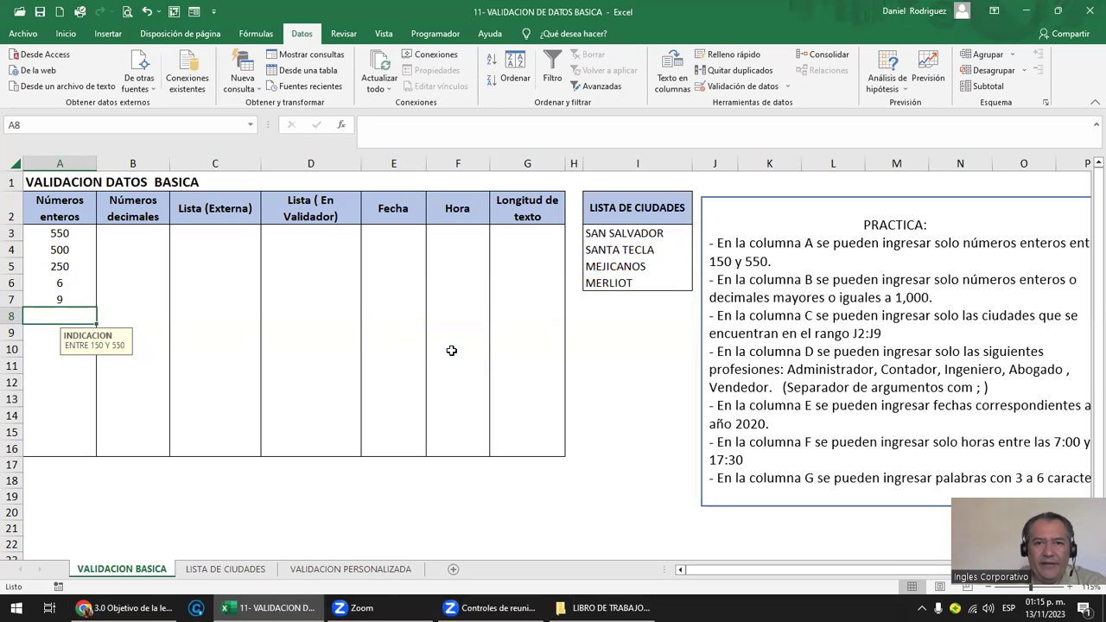
- Switch the A3:A16 error alert style to Información
left_click_drag(81, 234, 74, 444)
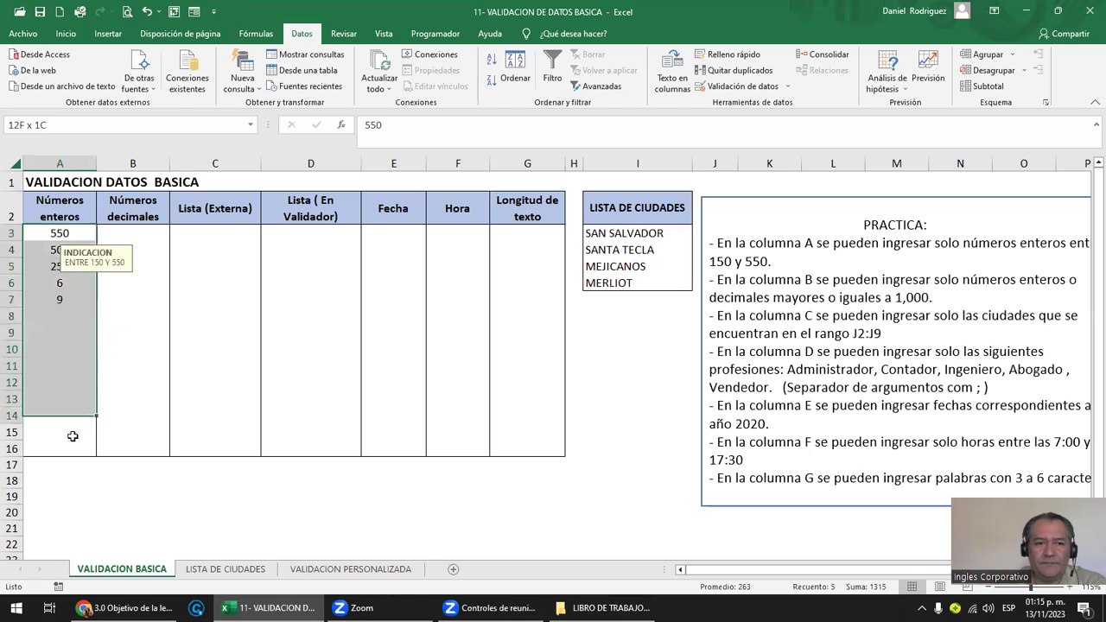
left_click(754, 86)
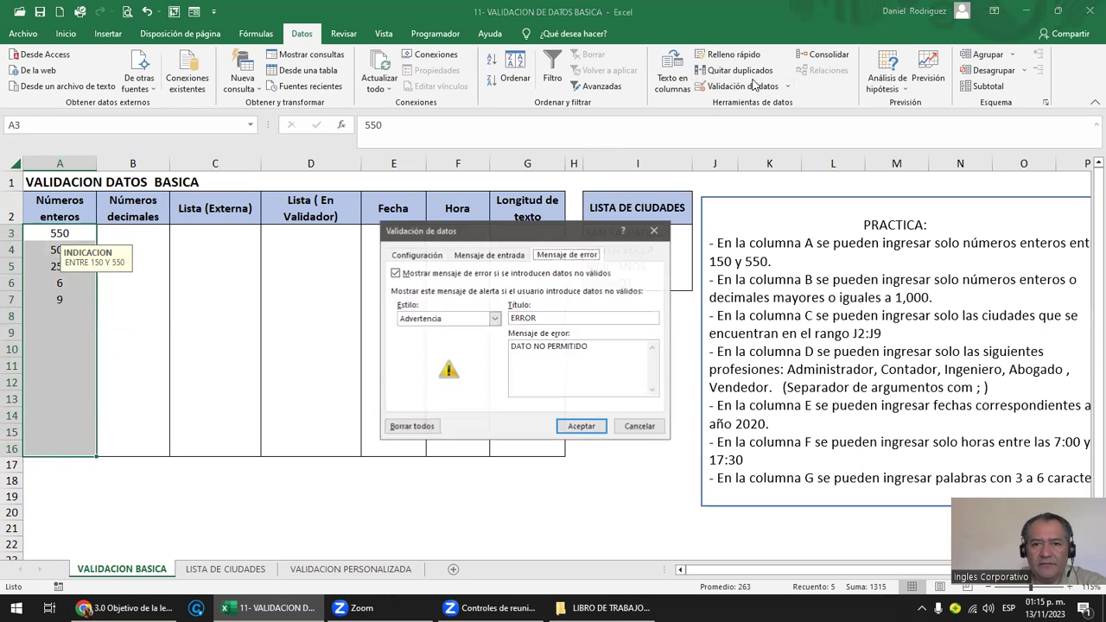
left_click(494, 319)
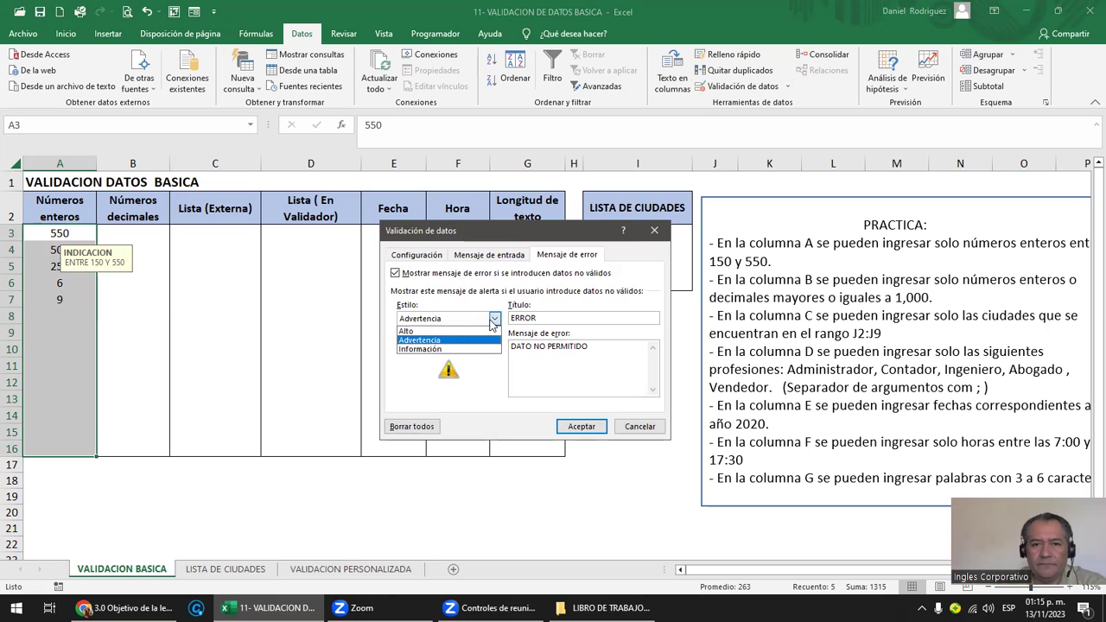
left_click(440, 350)
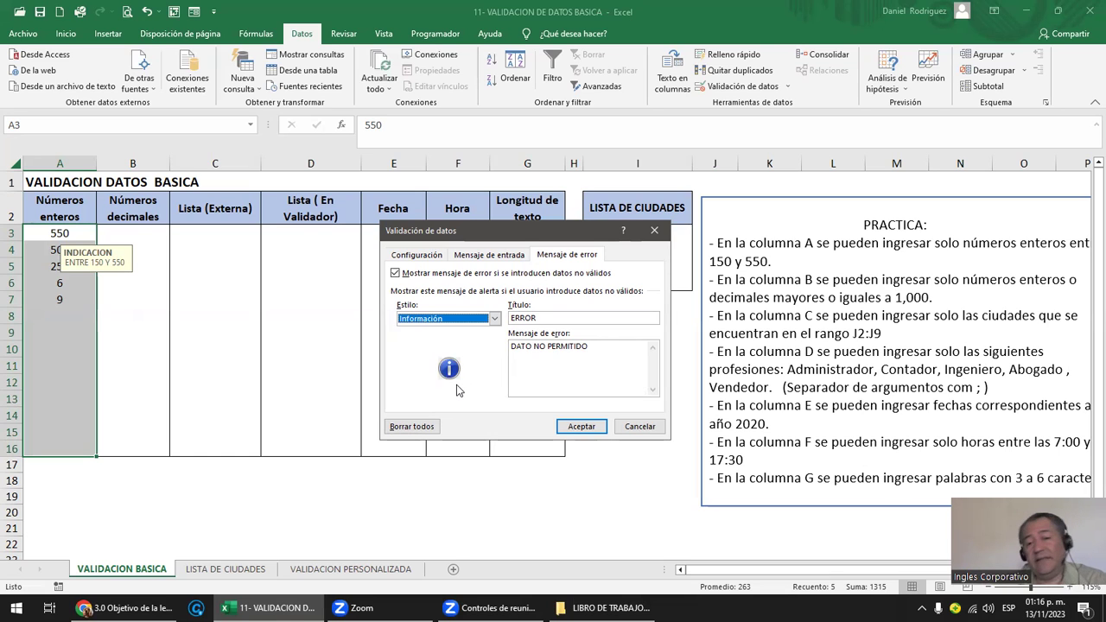
left_click(581, 426)
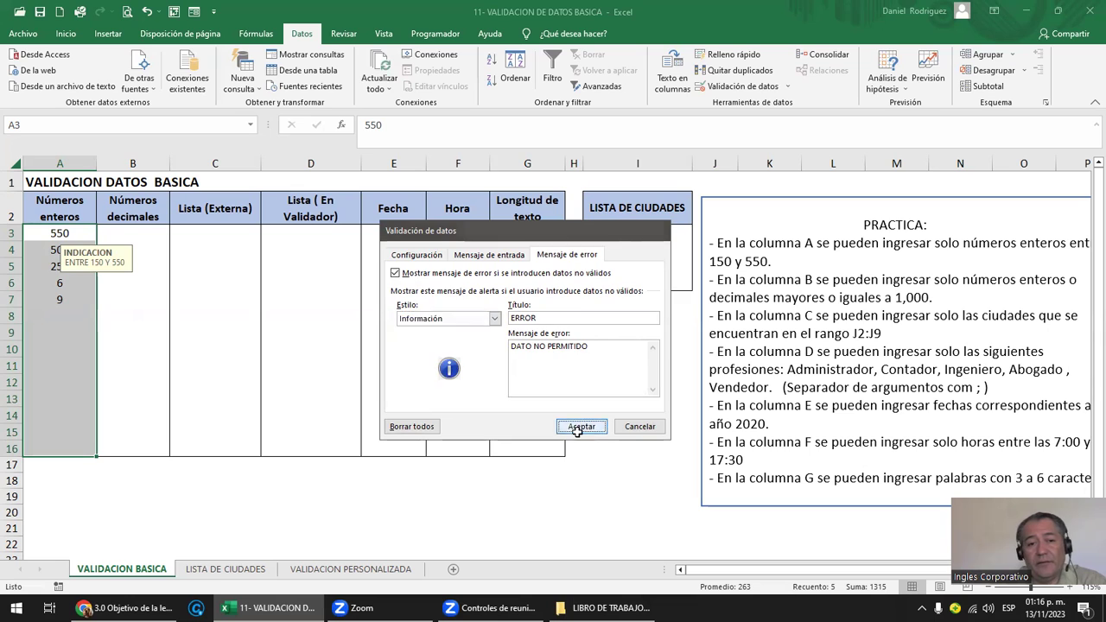
left_click_drag(81, 317, 81, 349)
left_click(86, 315)
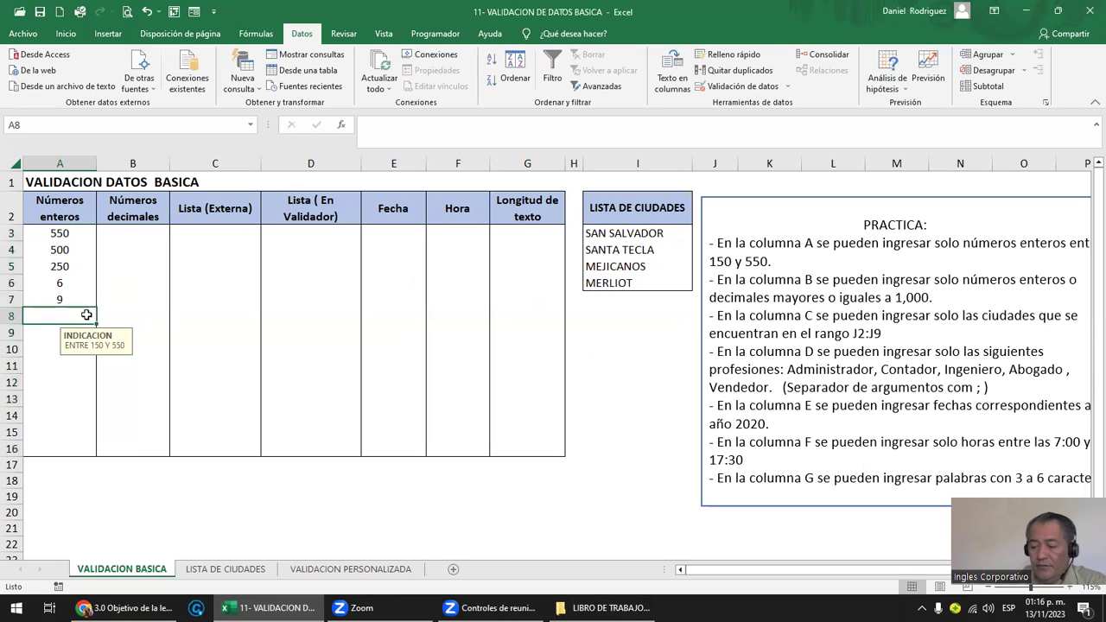
- Enter out-of-range values 6 in A8, 5 in A9 and 1 in A10, accepting the alerts
type("6")
key("Return")
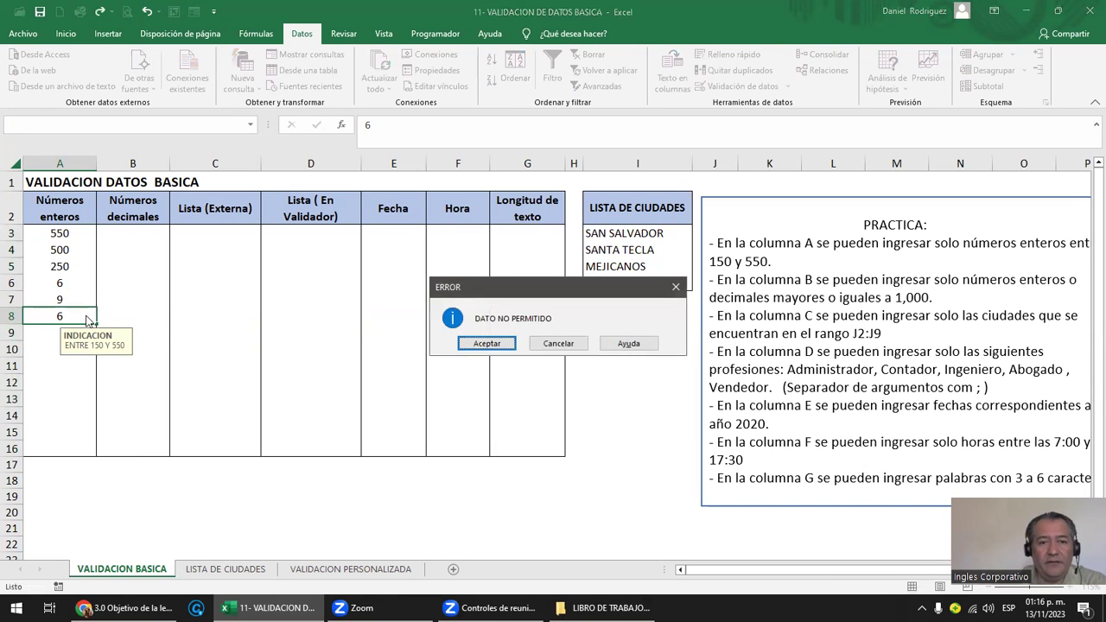
left_click(559, 344)
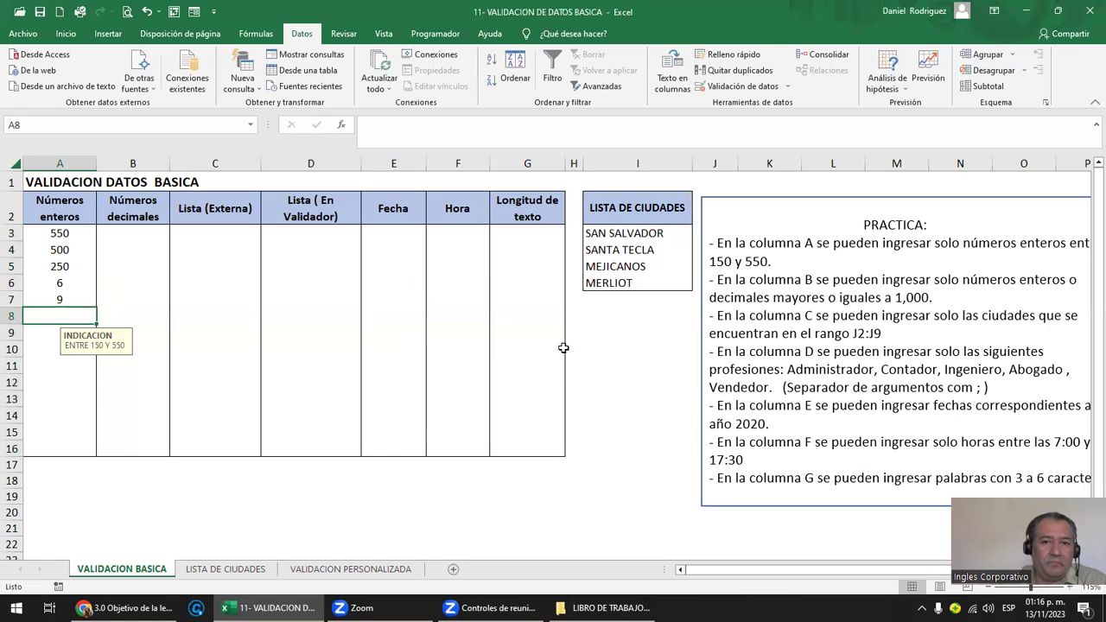
type("6")
key("Return")
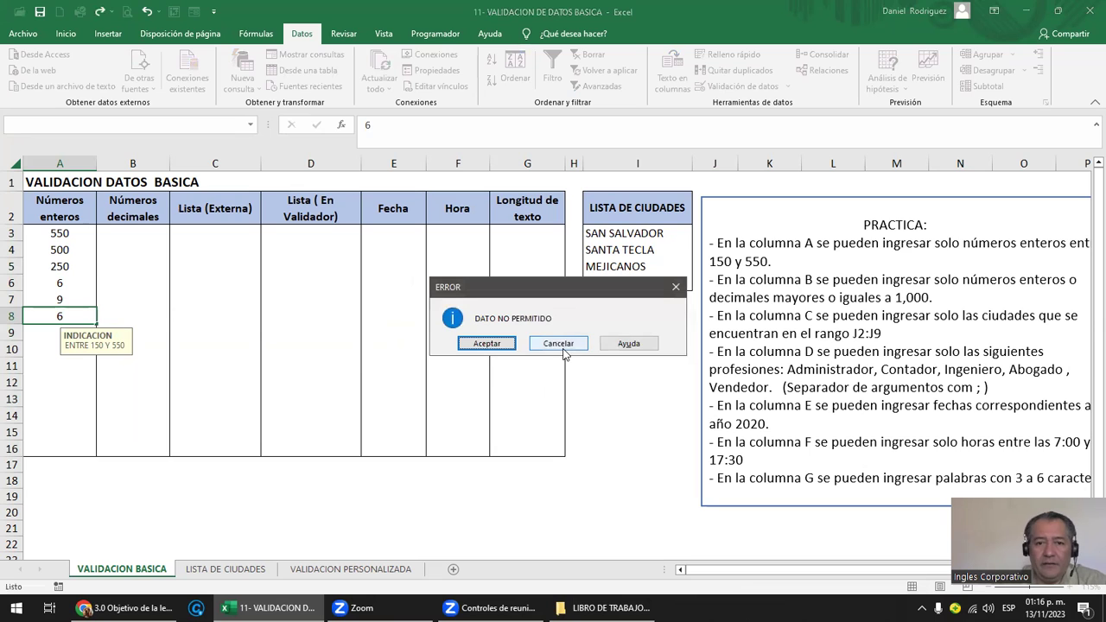
key("Return")
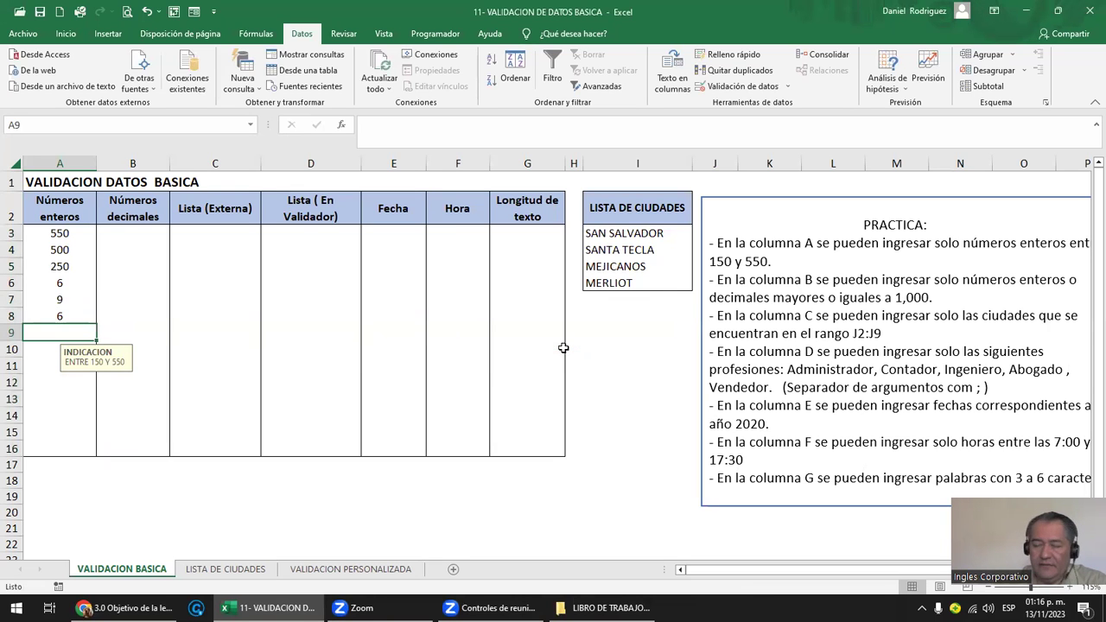
type("5")
key("Return")
key("Return")
type("1")
key("Return")
key("Return")
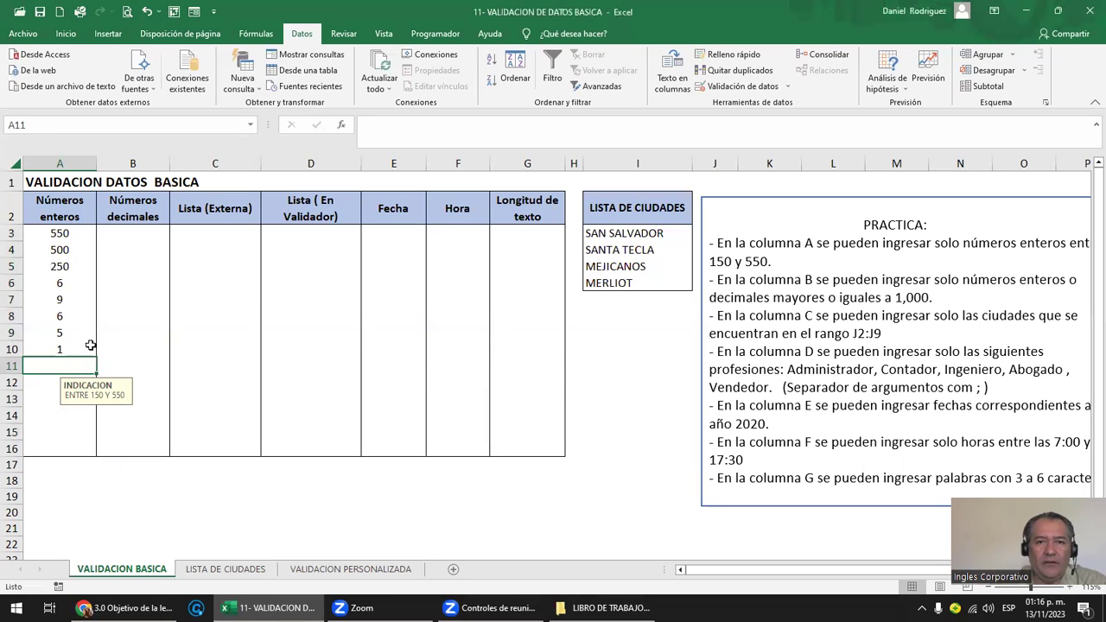
- Set the A3:A16 error alert style back to Alto (stop)
left_click_drag(74, 232, 85, 455)
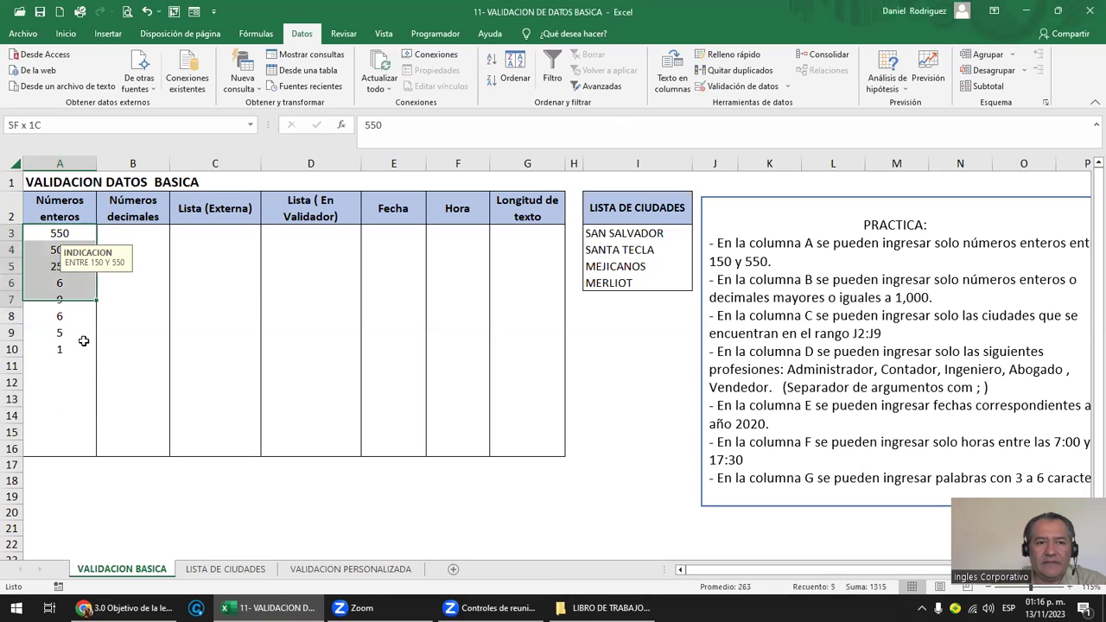
left_click(726, 86)
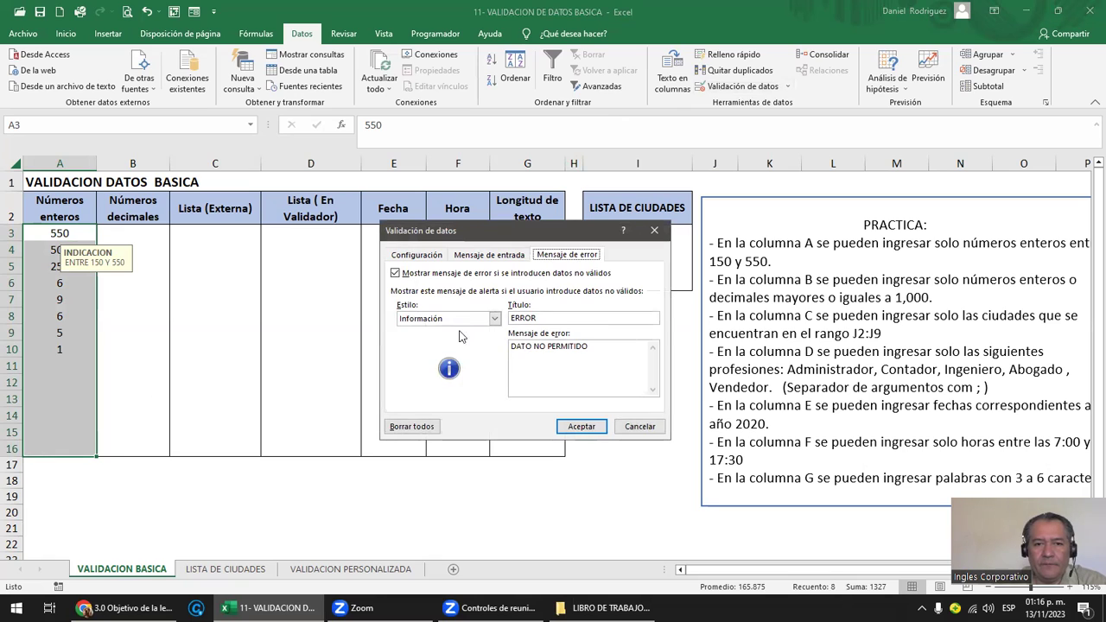
left_click(496, 319)
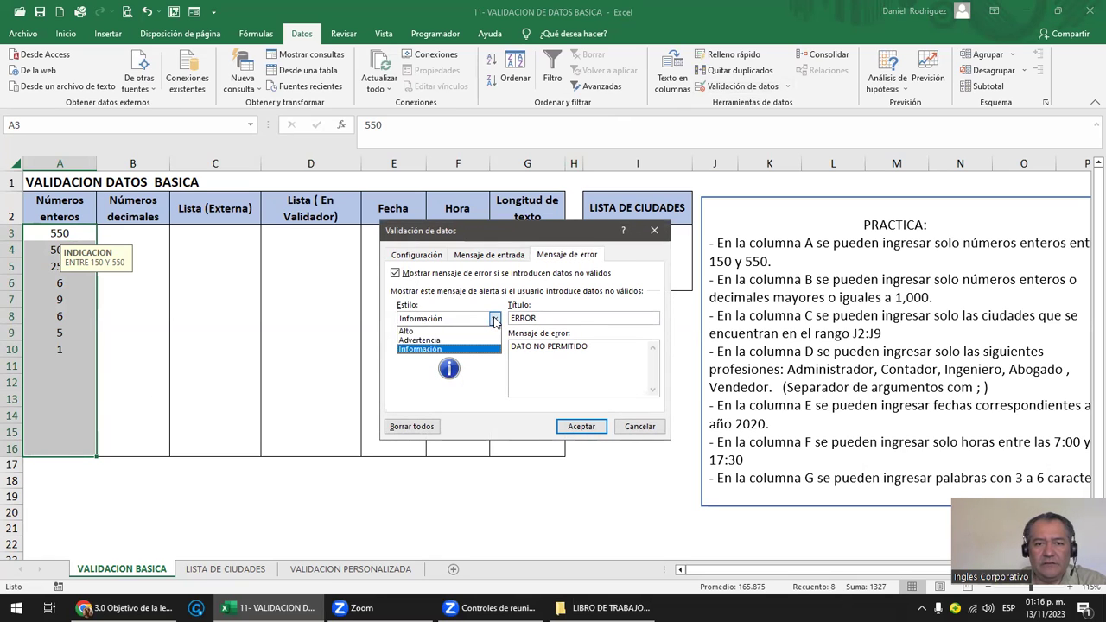
left_click(421, 332)
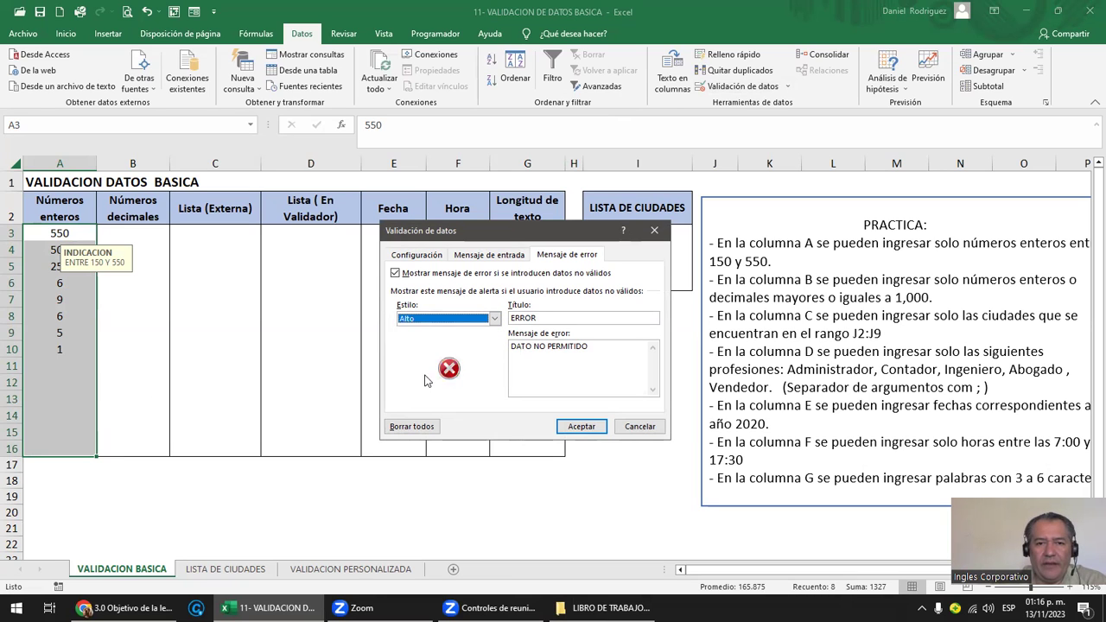
left_click(582, 426)
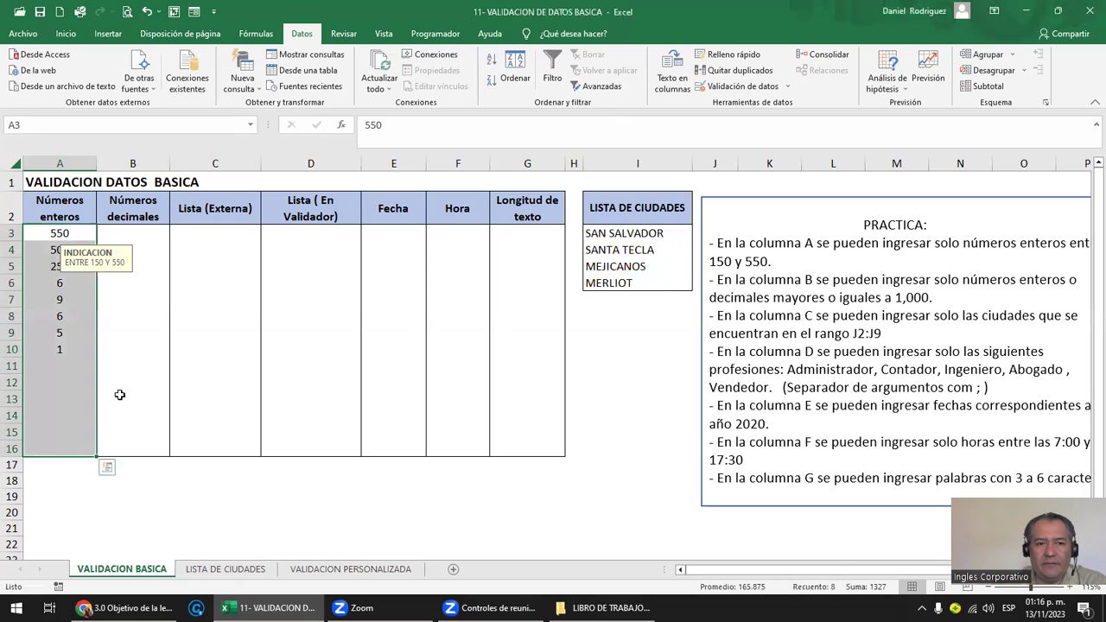
- Try 3 in A11, retry after the rejection, and enter 480 instead
left_click(39, 369)
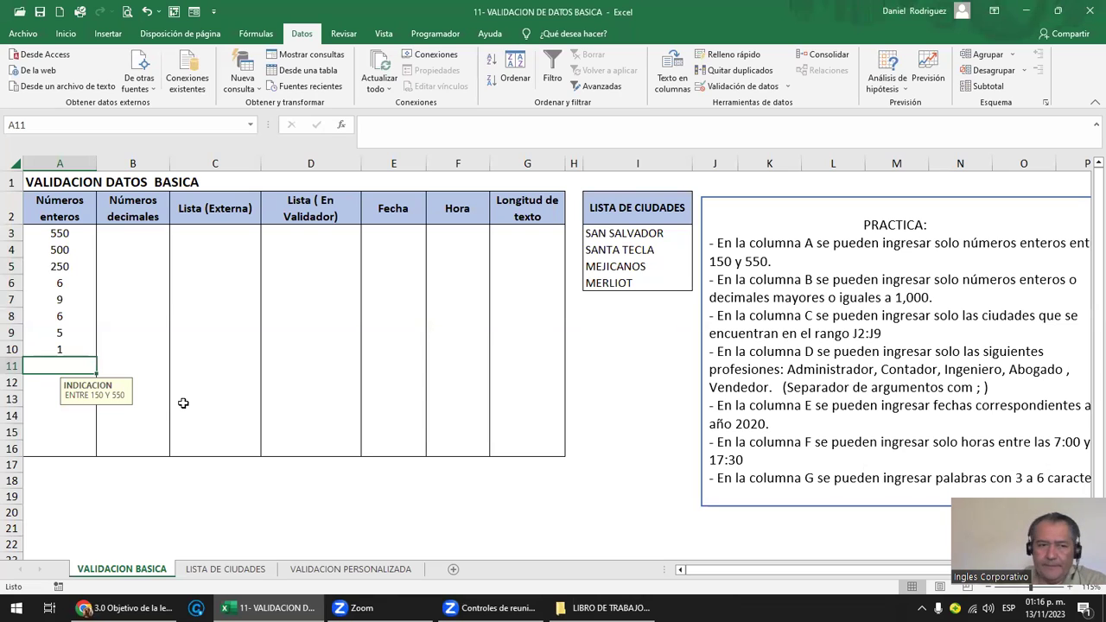
left_click_drag(68, 285, 84, 341)
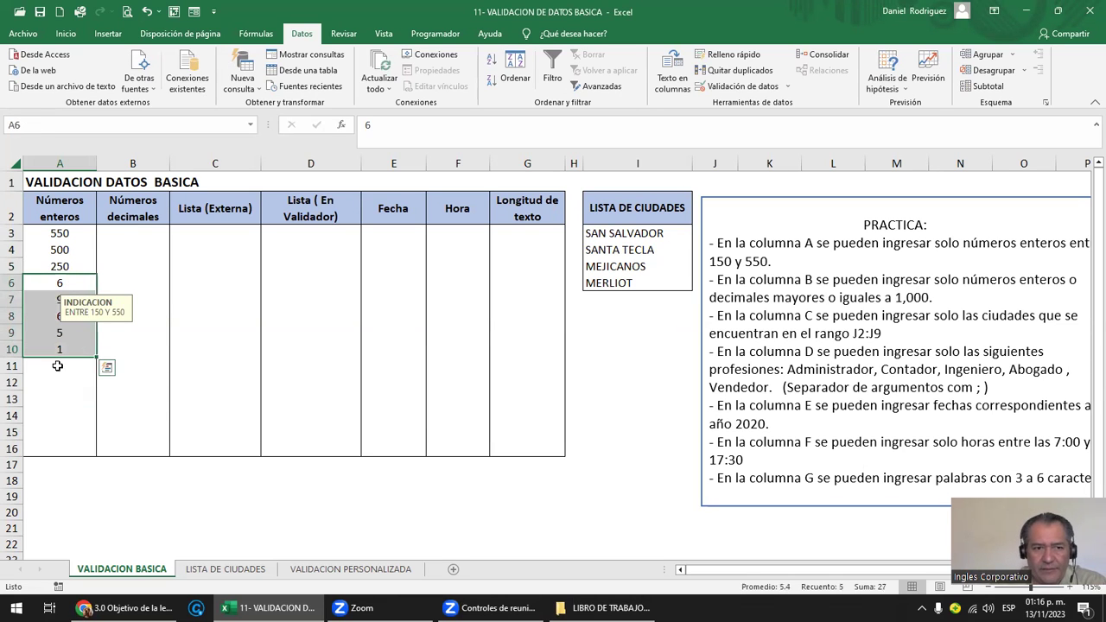
left_click(60, 366)
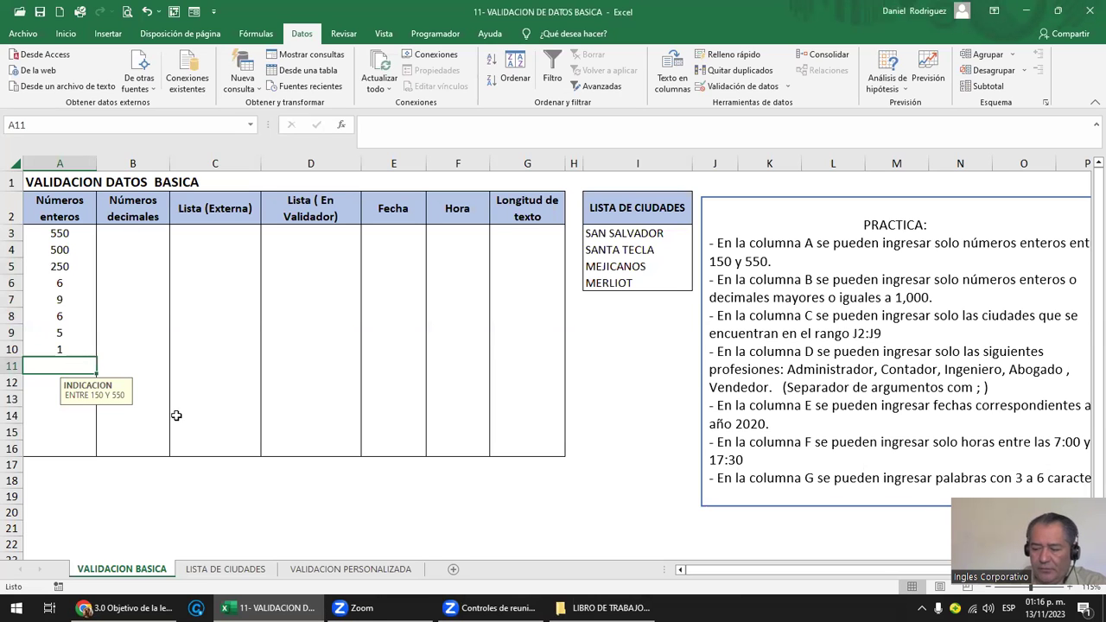
type("3")
key("Return")
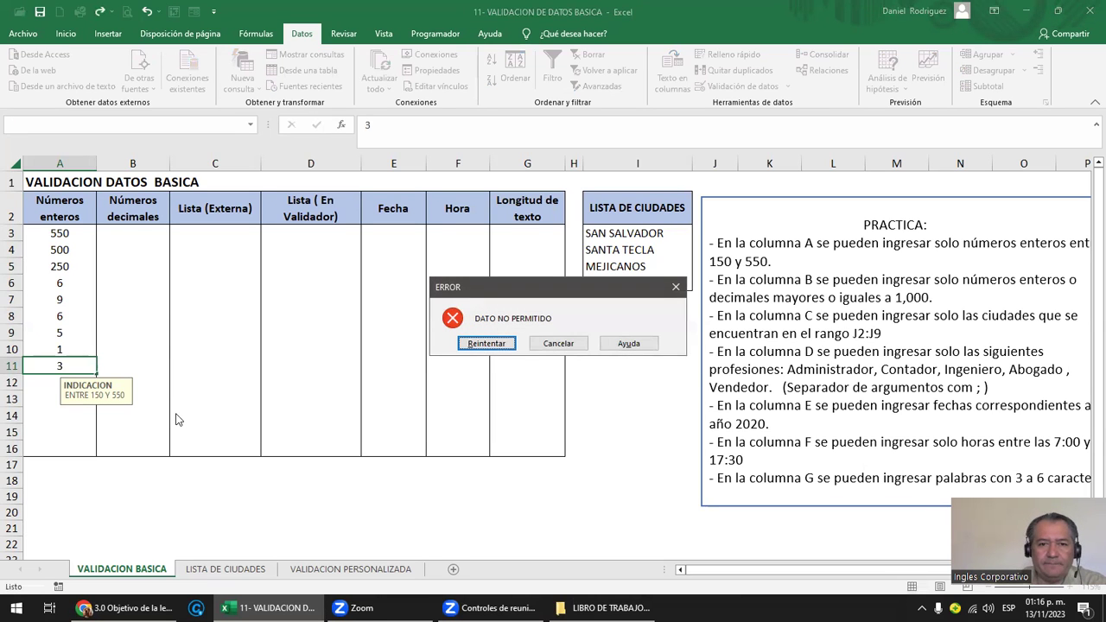
key("Return")
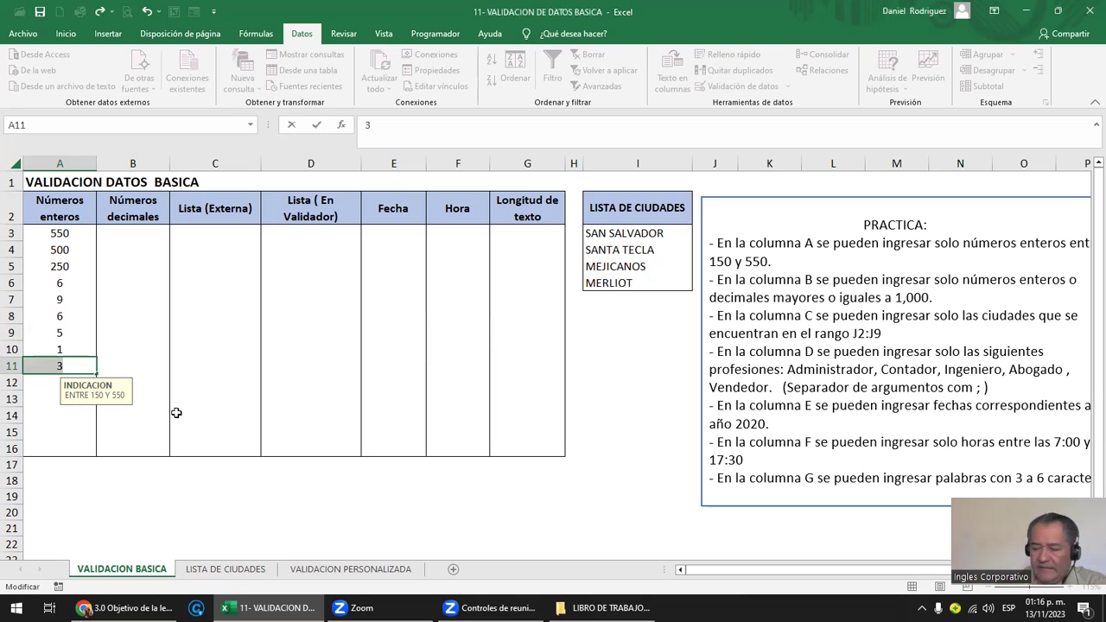
type("480")
key("Return")
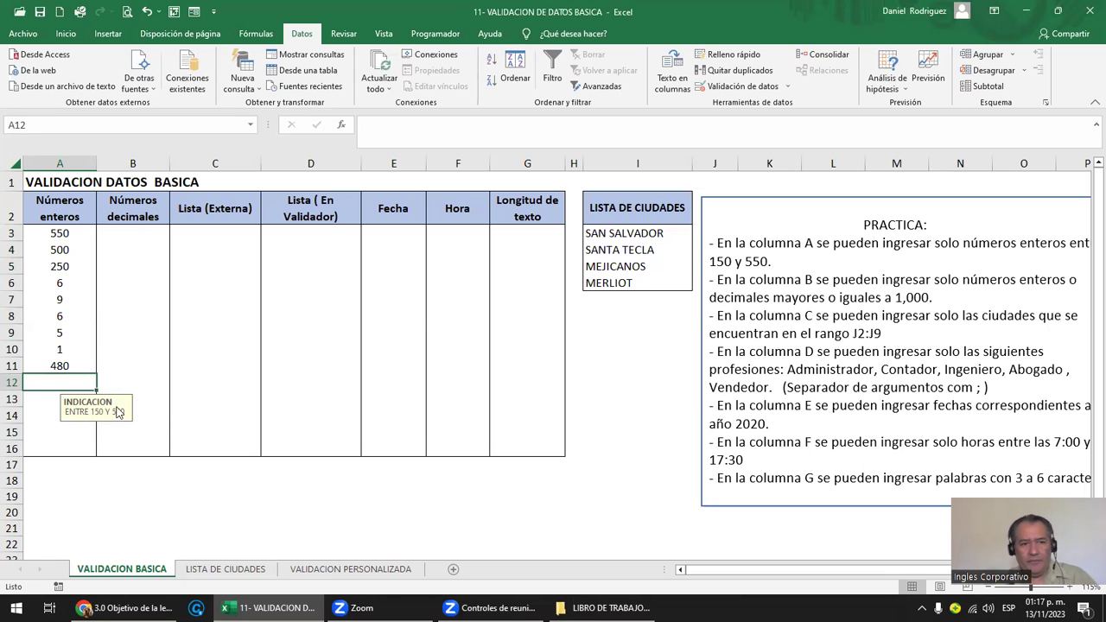
- Circle the out-of-range values 6, 9, 6, 5 and 1 in A6:A10 as invalid data
scroll(117, 403, "up", 1)
scroll(117, 403, "up", 1)
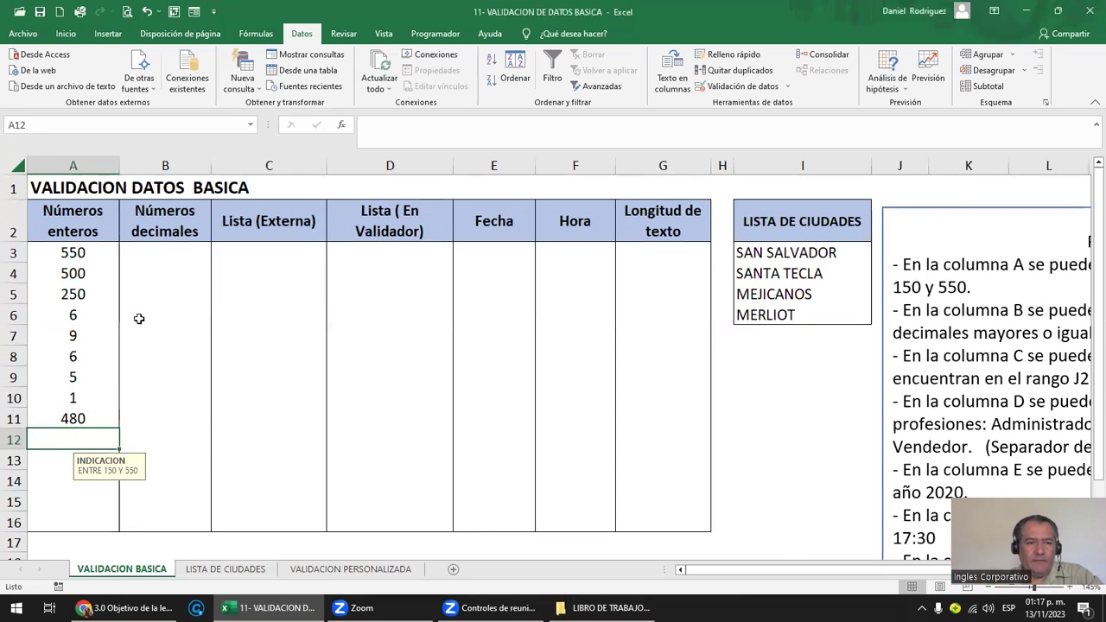
left_click(92, 253)
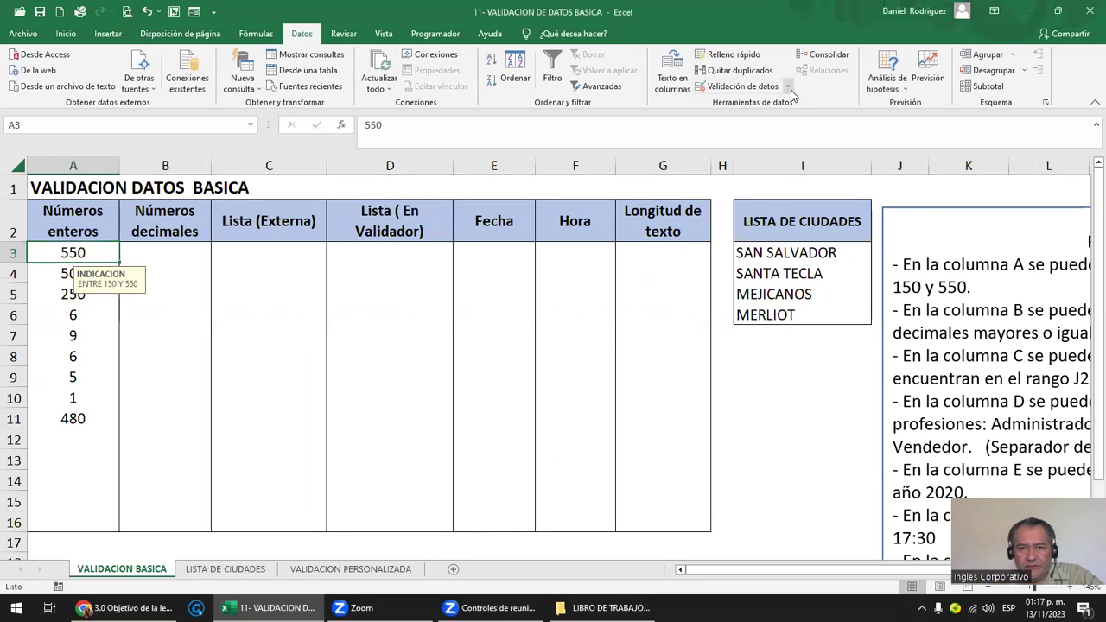
left_click(788, 87)
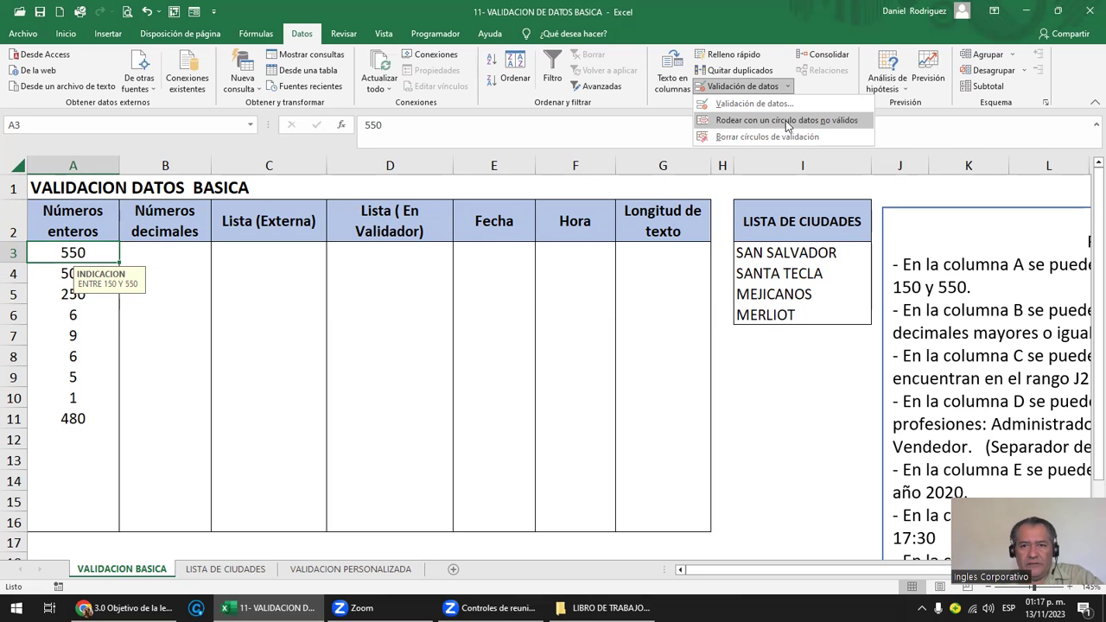
left_click(813, 125)
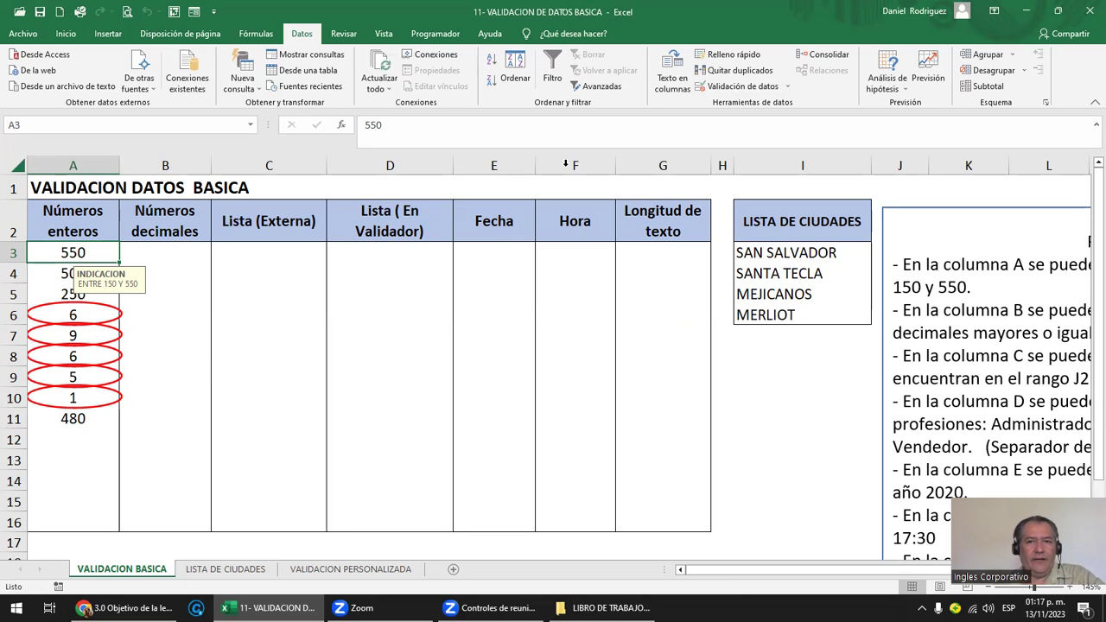
- Review the error alert styles in the Validación de datos dialog without changing anything
left_click(788, 86)
left_click(743, 131)
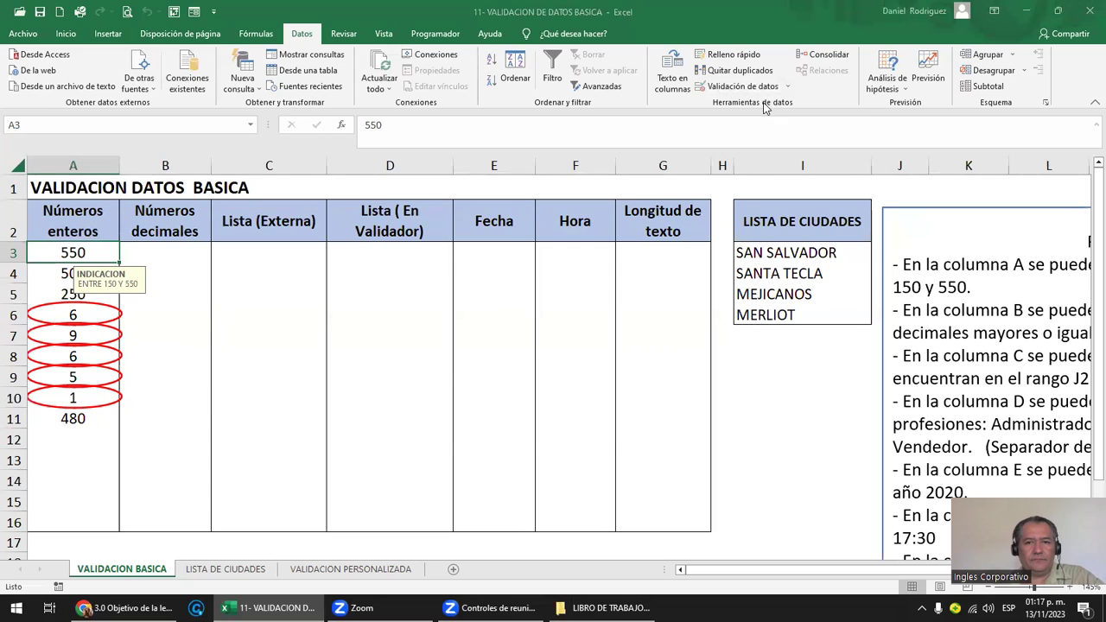
left_click(495, 319)
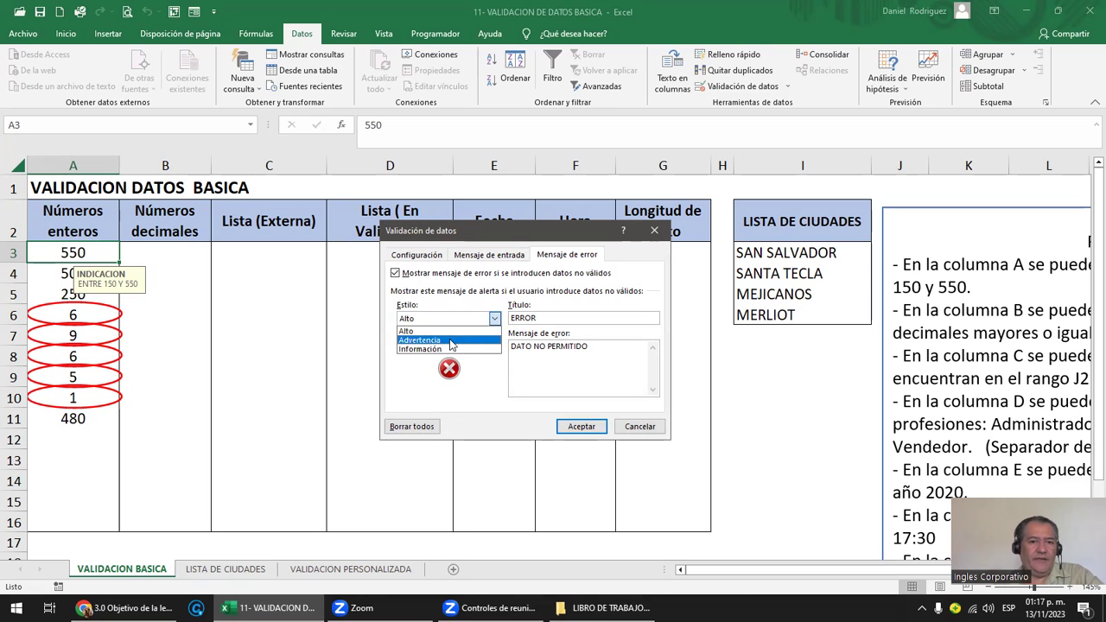
key("Escape")
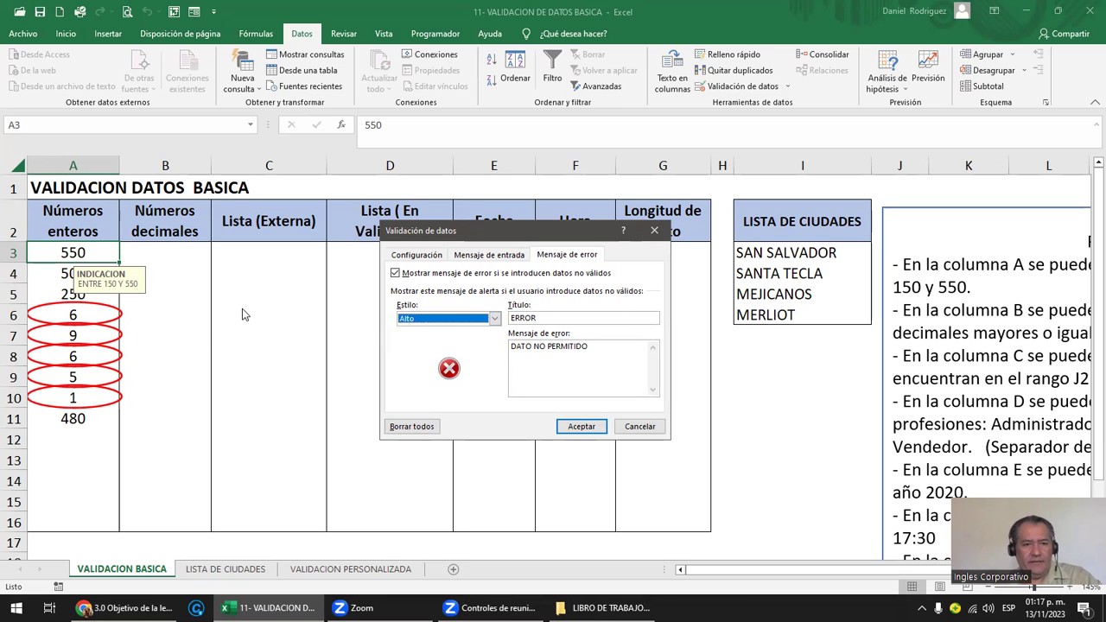
key("Escape")
- Check the input messages on B3 and A3, then inspect A12's validation settings unchanged
left_click(249, 309)
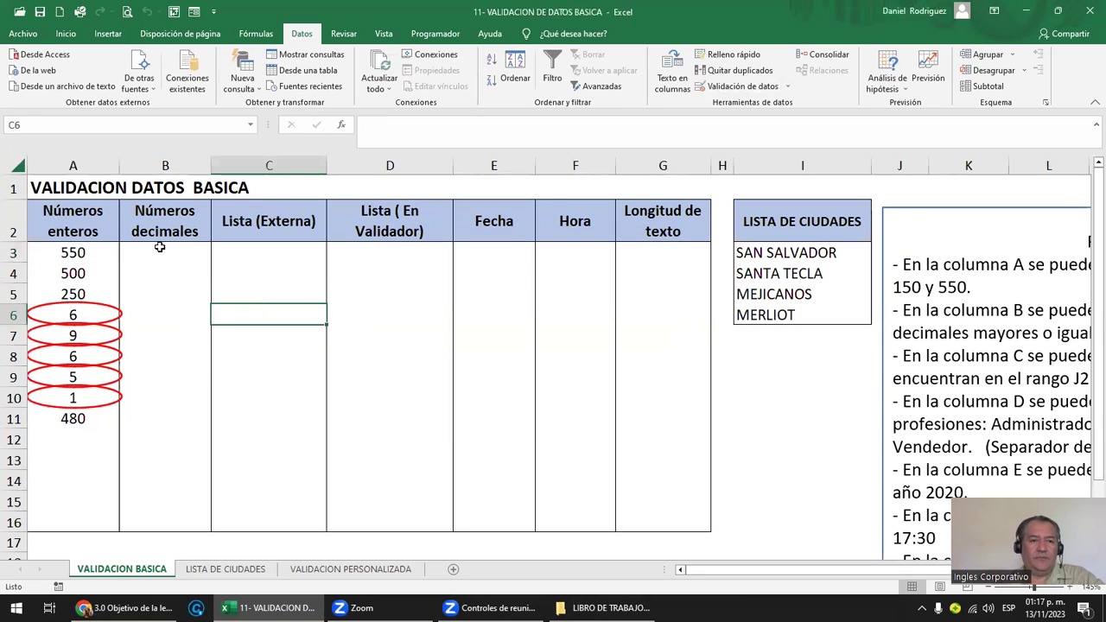
left_click(160, 250)
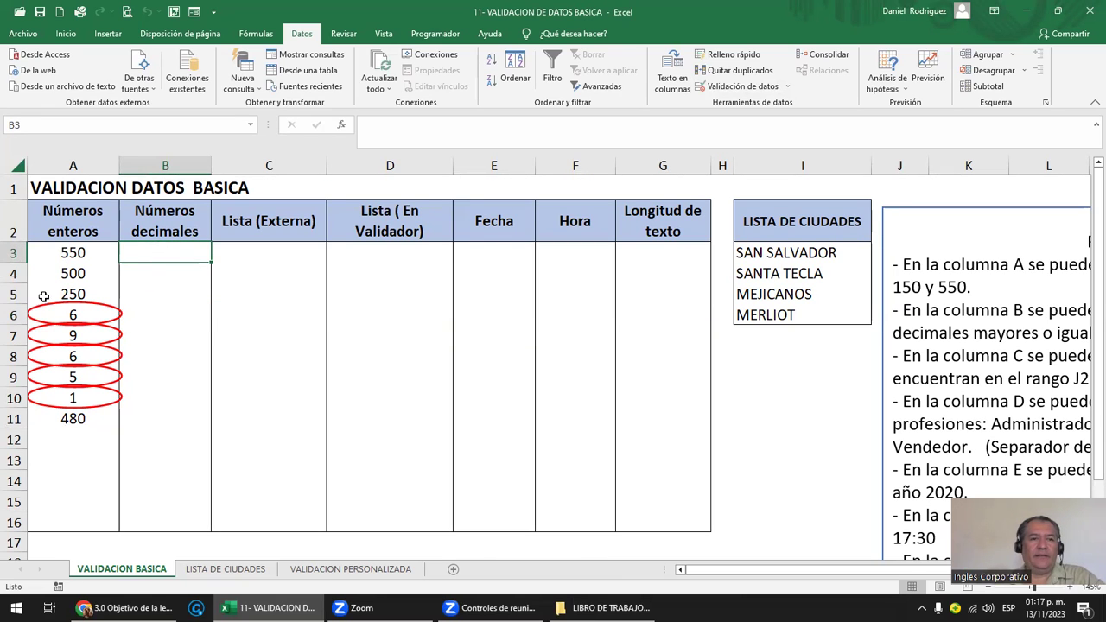
left_click(85, 252)
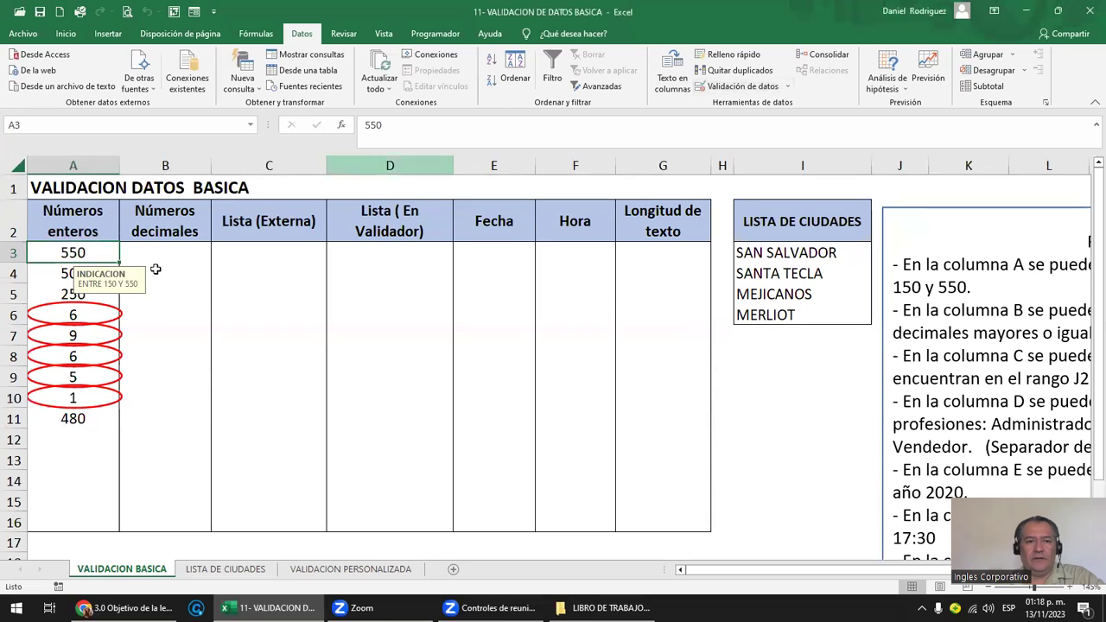
left_click(68, 441)
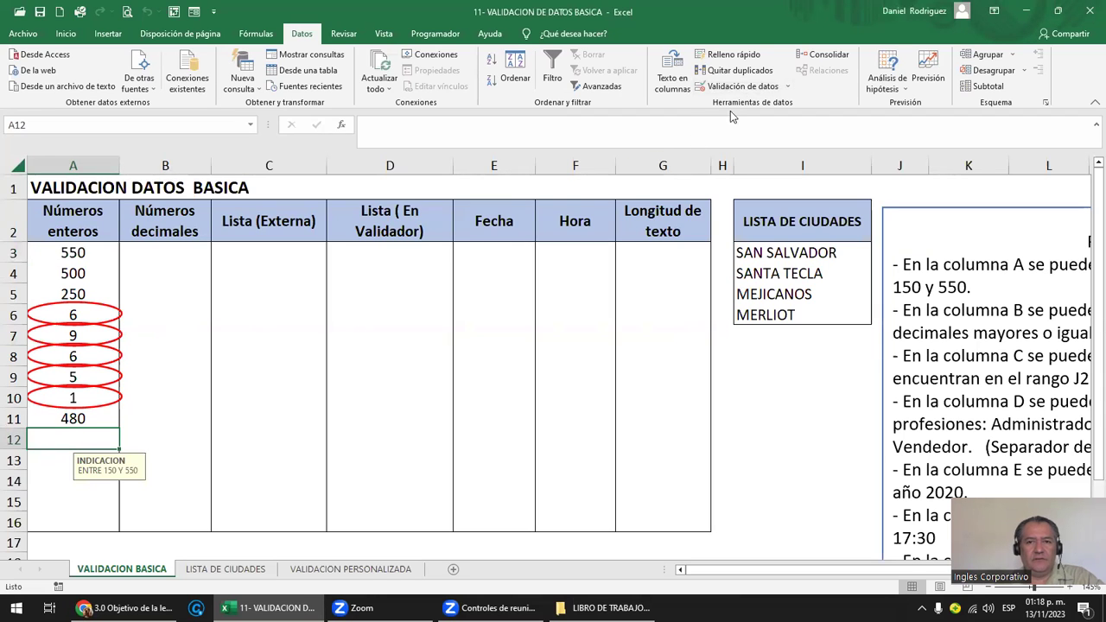
left_click(750, 86)
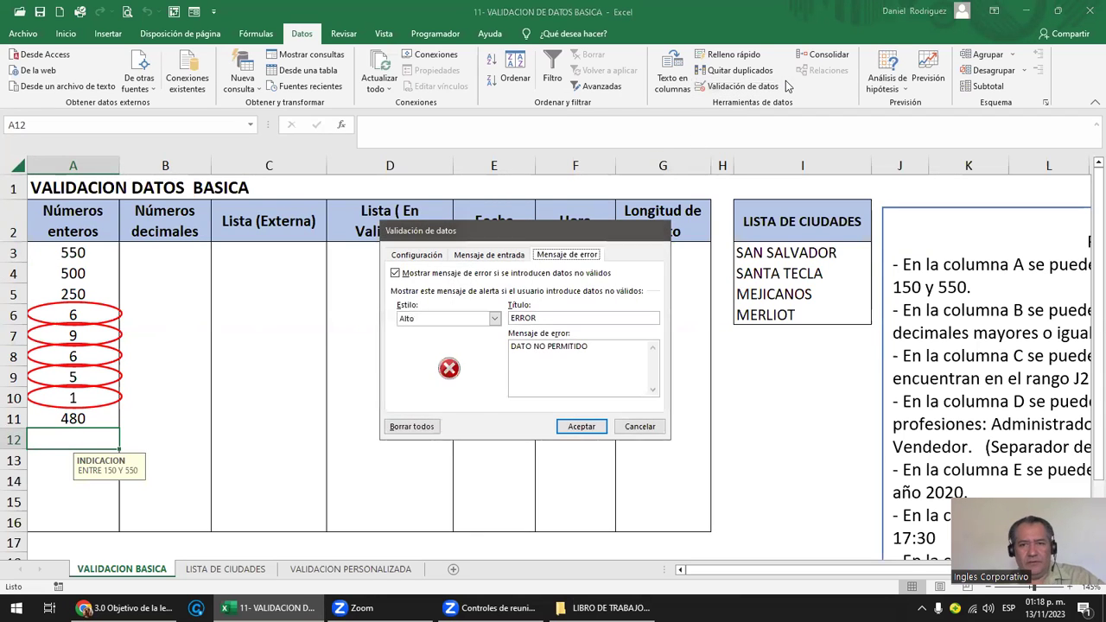
key("Escape")
- Clear the validation circles, circle the invalid entries again, then clear them once more
left_click(788, 86)
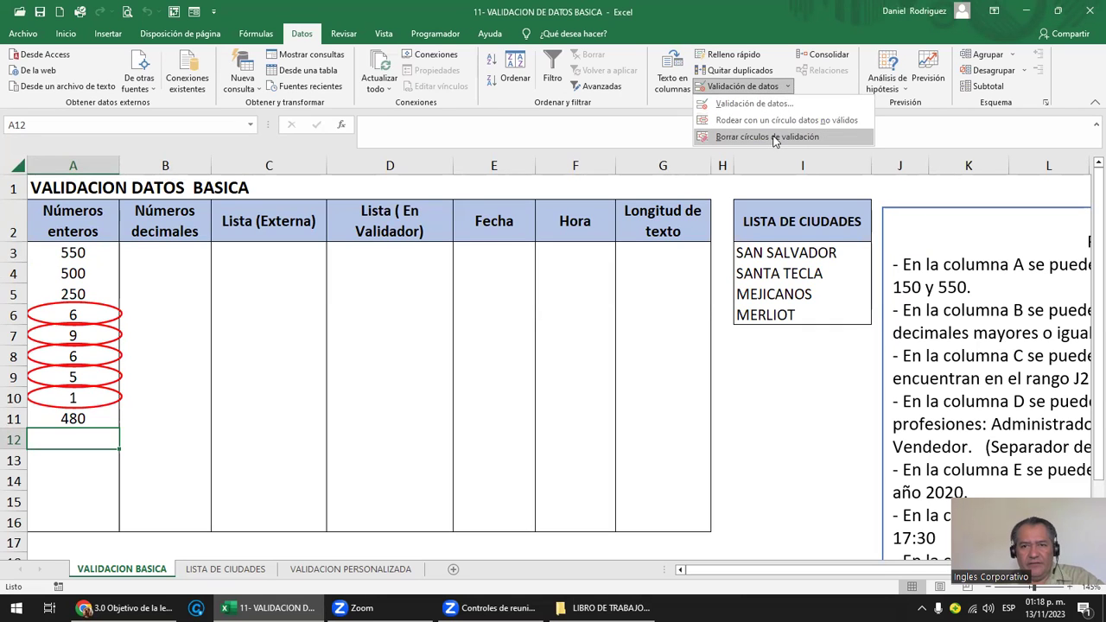
left_click(775, 139)
left_click(789, 86)
left_click(800, 123)
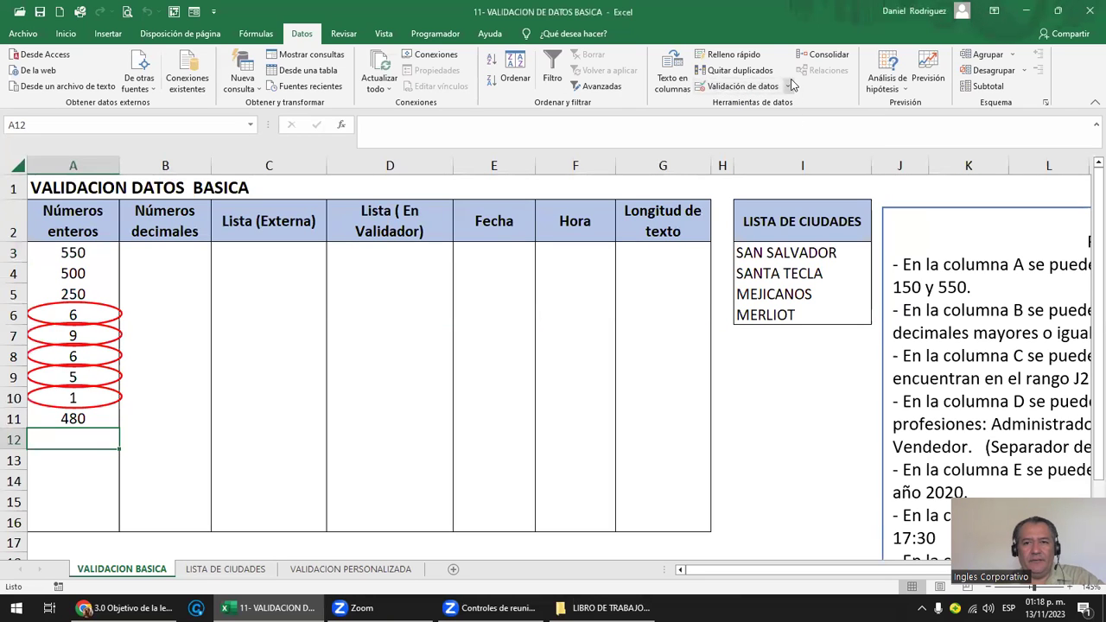
left_click(788, 87)
left_click(765, 138)
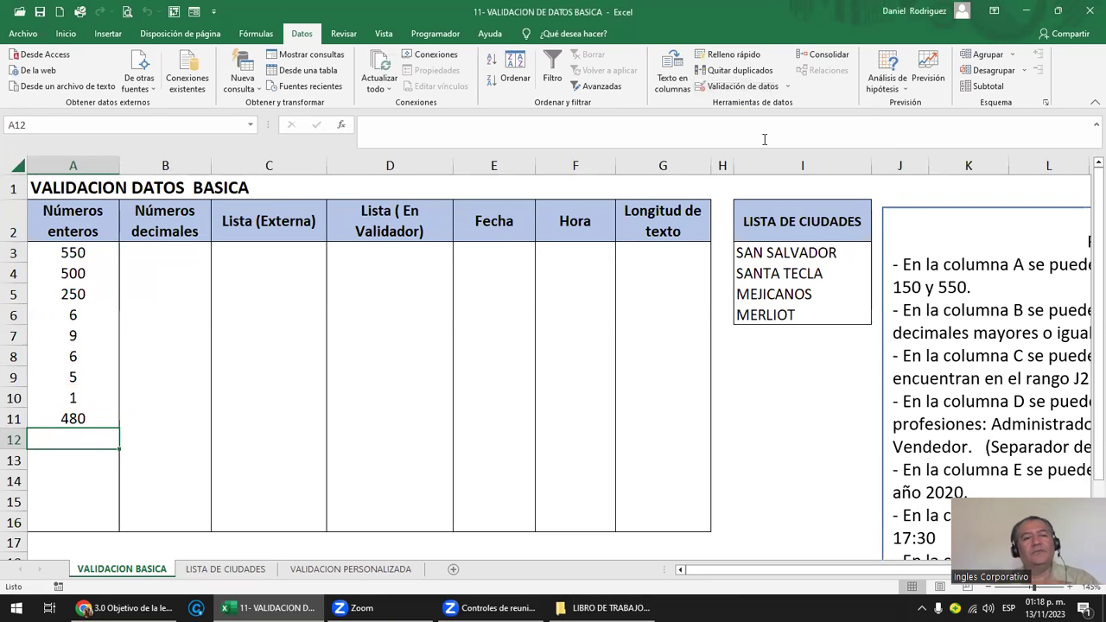
- Clear all validation from A3:A16 with Borrar todos so it accepts any value
left_click_drag(74, 254, 79, 516)
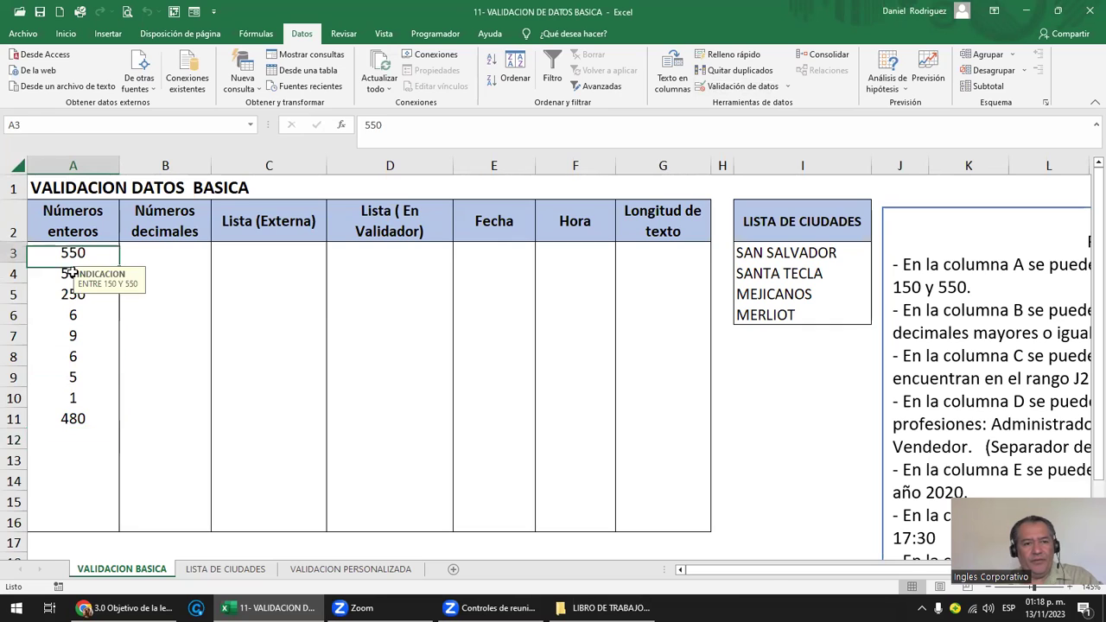
left_click(787, 87)
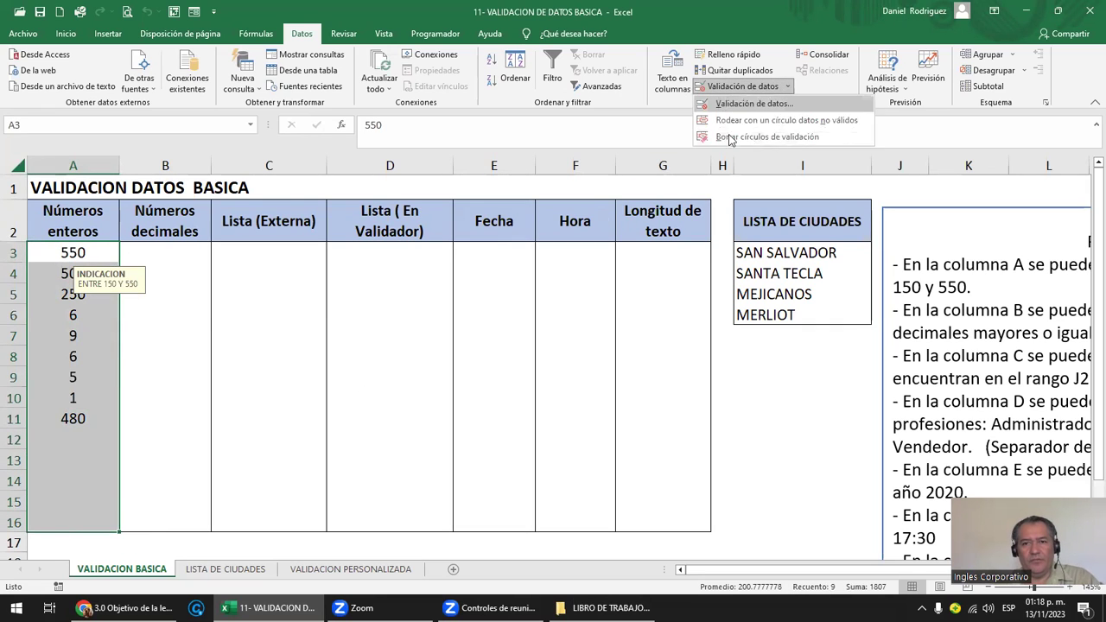
left_click(754, 104)
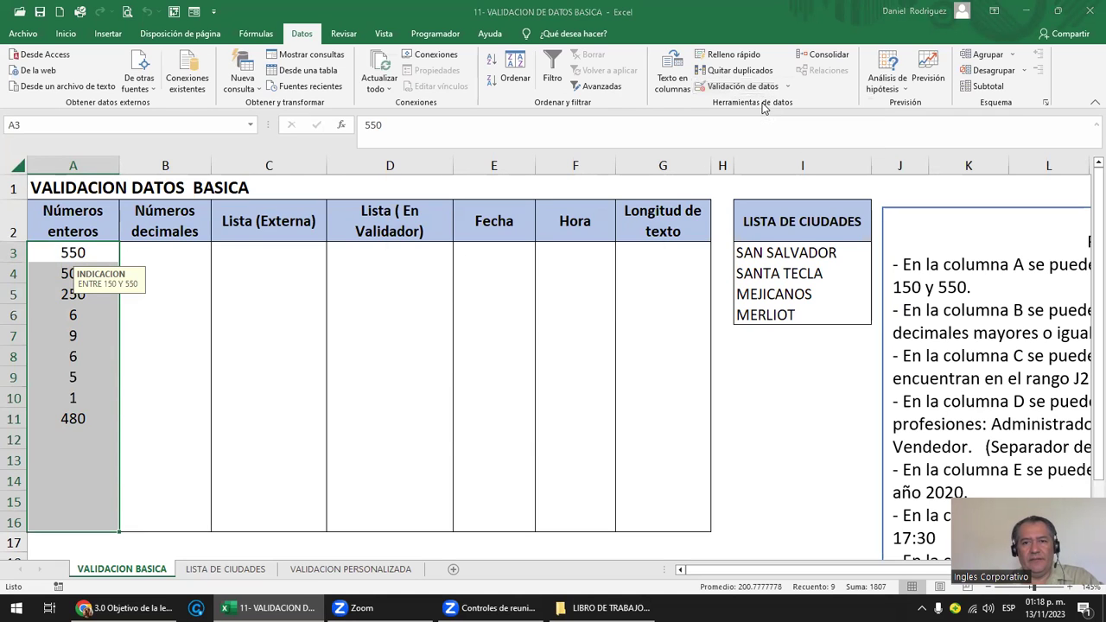
left_click(408, 427)
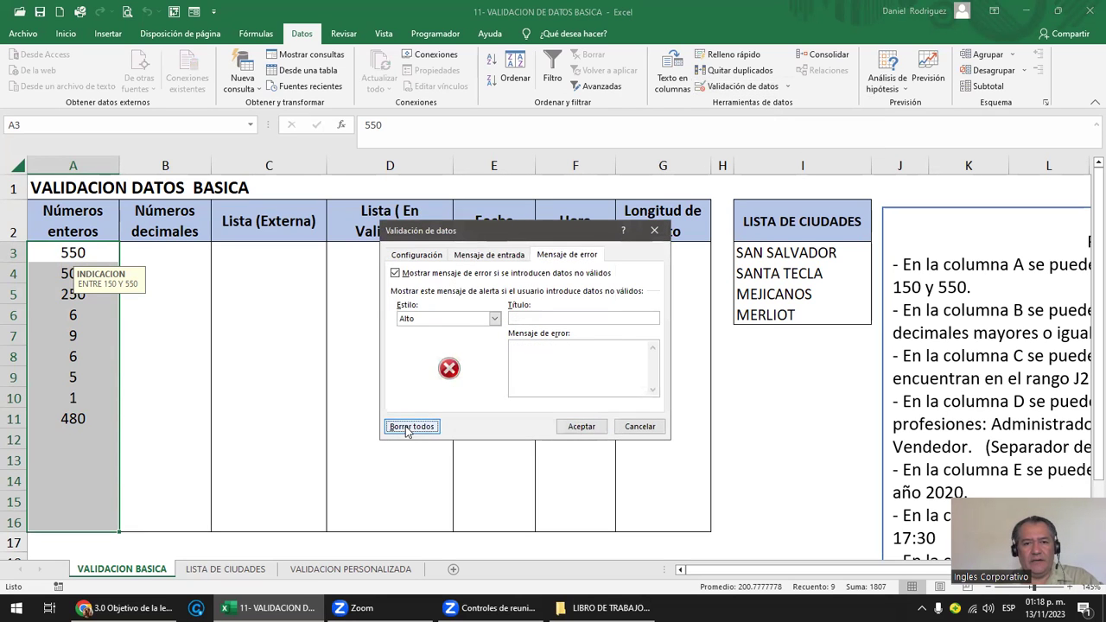
left_click(432, 256)
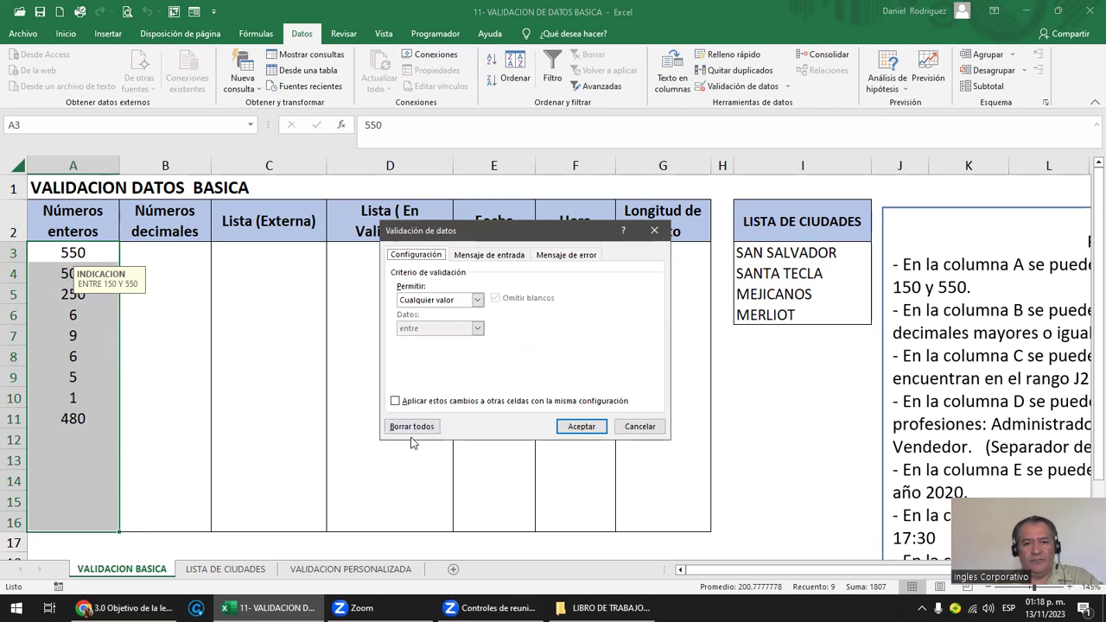
left_click(580, 427)
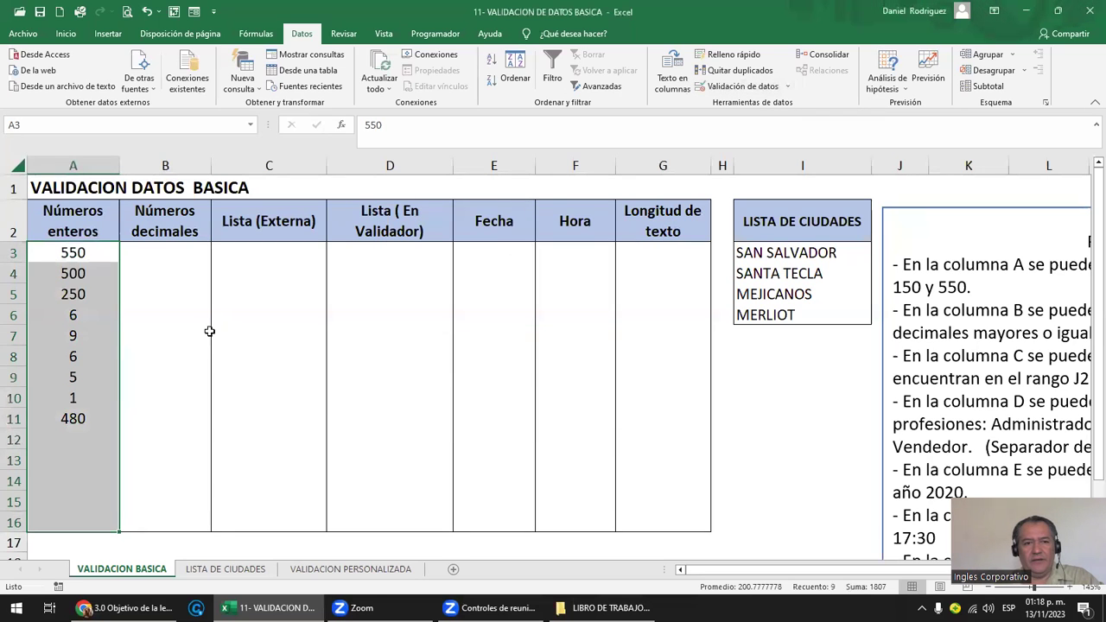
- Enter 24, 25, 100, 99 and 17 into cells A12 through A16
key("Down")
key("Down")
key("Down")
key("Down")
key("Down")
key("Down")
key("Down")
key("Down")
key("Down")
key("Down")
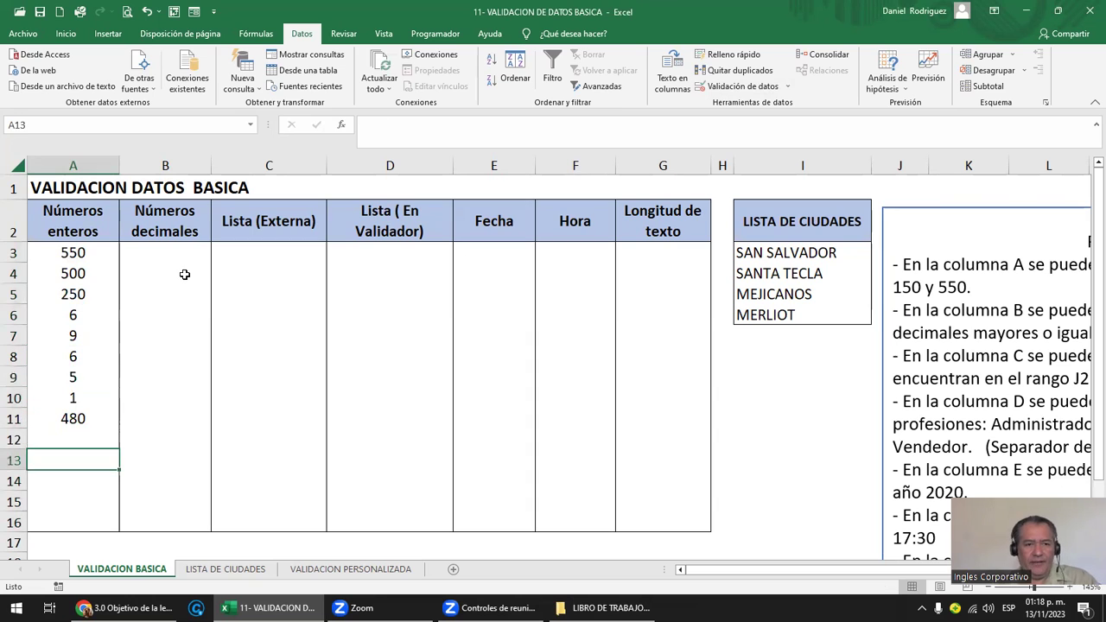
type("25")
key("Return")
key("Up")
key("Up")
type("24")
key("Return")
key("Return")
type("100")
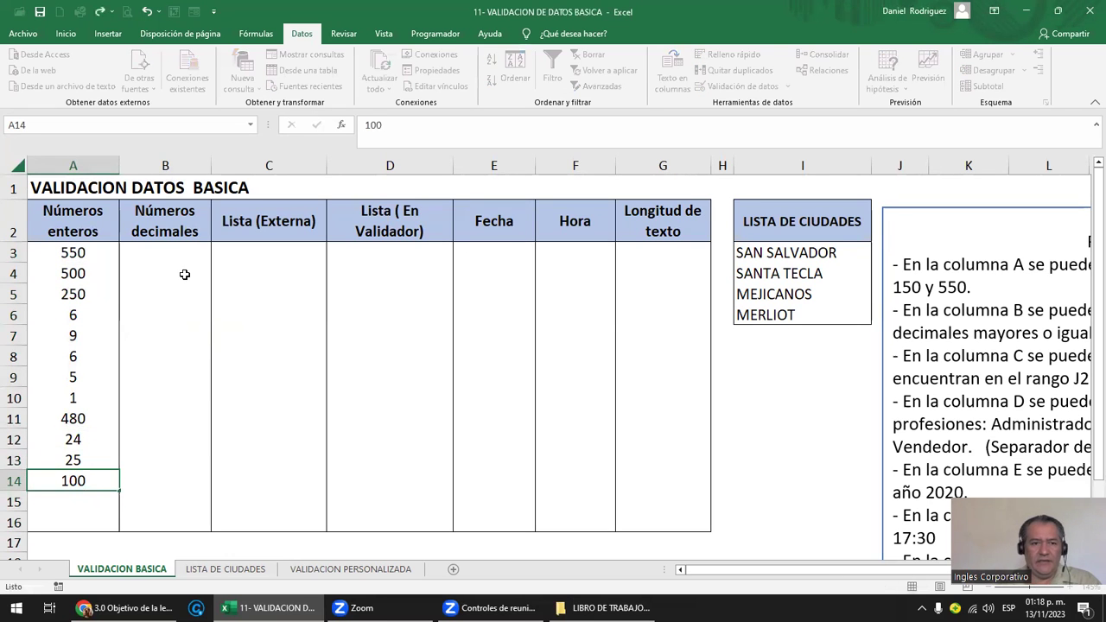
key("Return")
type("99")
key("Return")
type("17")
key("Return")
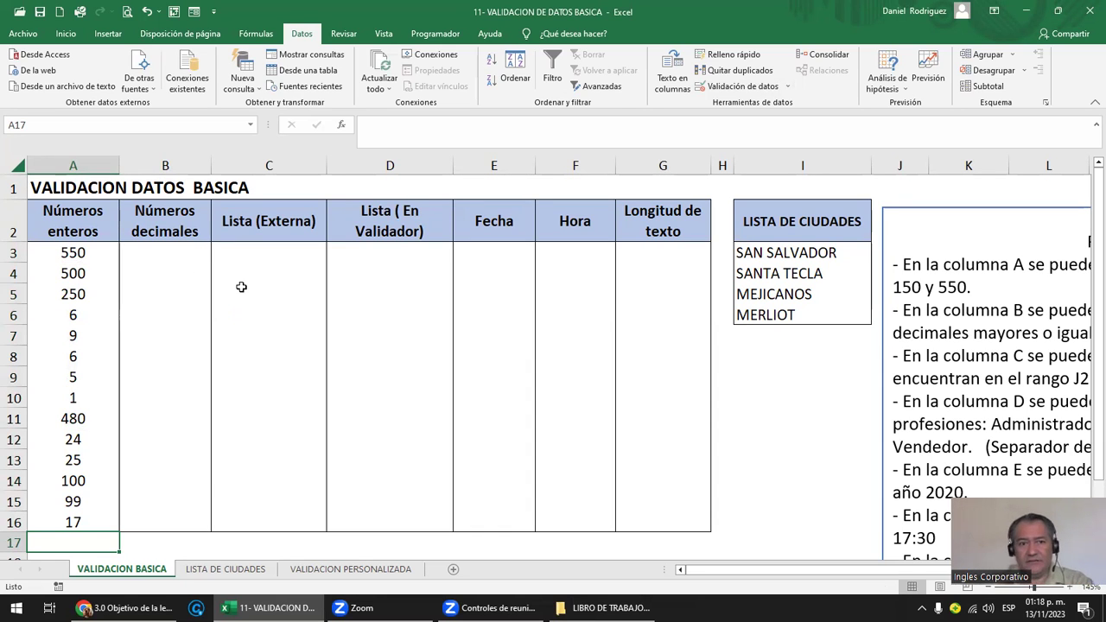
- Apply a whole-number validation rule between 150 and 550 to A3:A16
left_click(77, 254)
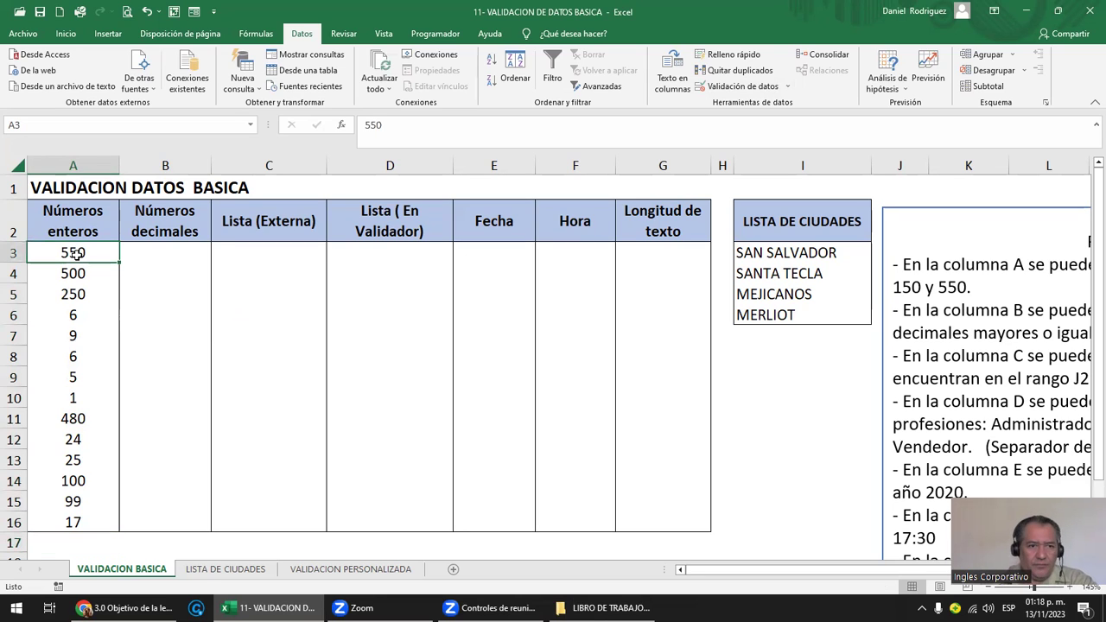
key("shift+Down")
key("shift+Down")
key("shift+Down")
key("shift+Down")
key("shift+Down")
key("shift+Down")
key("shift+Down")
key("shift+Down")
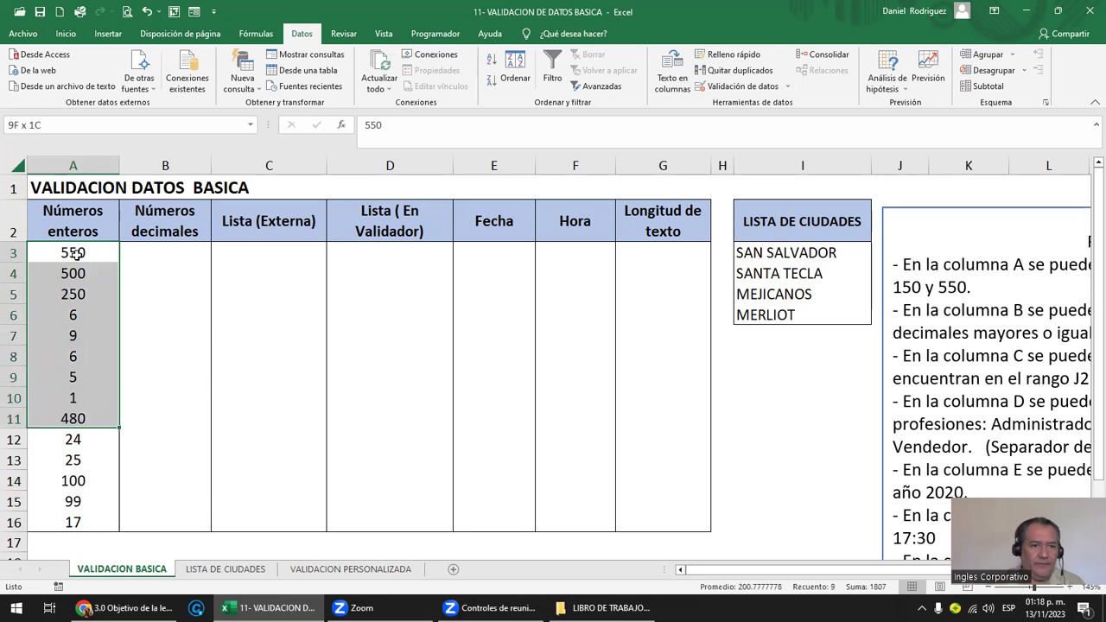
key("shift+Down")
key("shift+Down")
key("shift+Down")
key("shift+Down")
key("shift+Down")
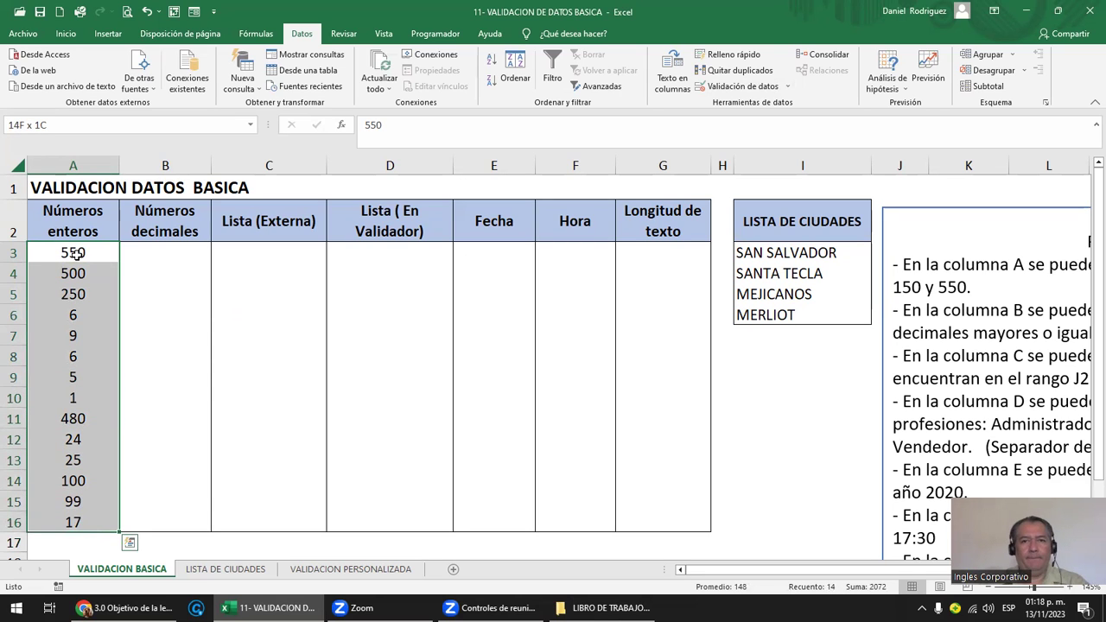
left_click(743, 86)
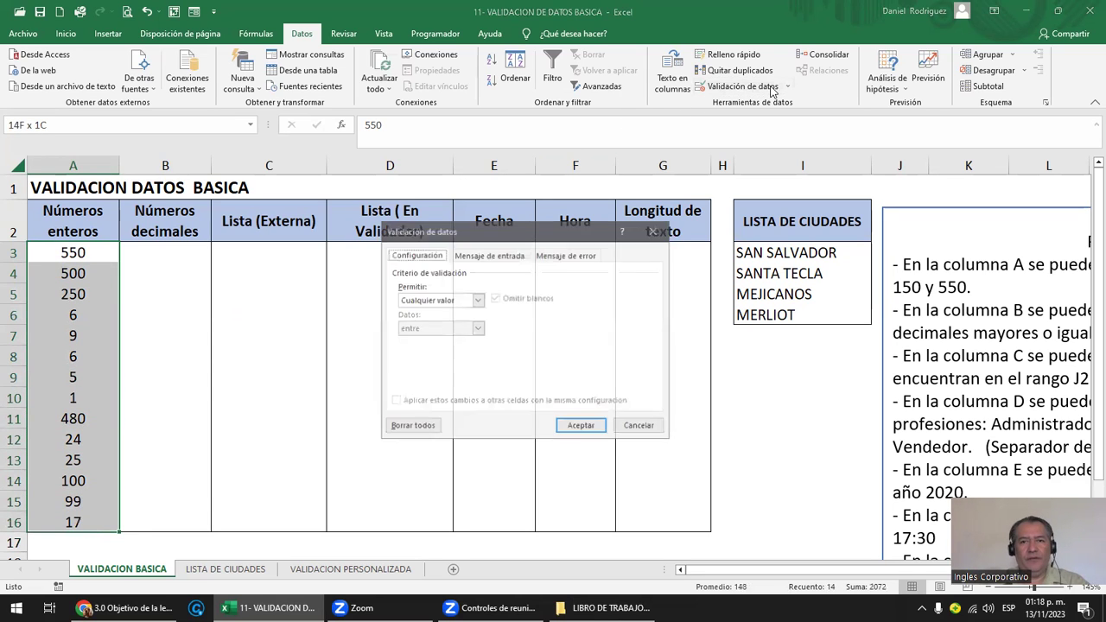
left_click(478, 300)
left_click(447, 320)
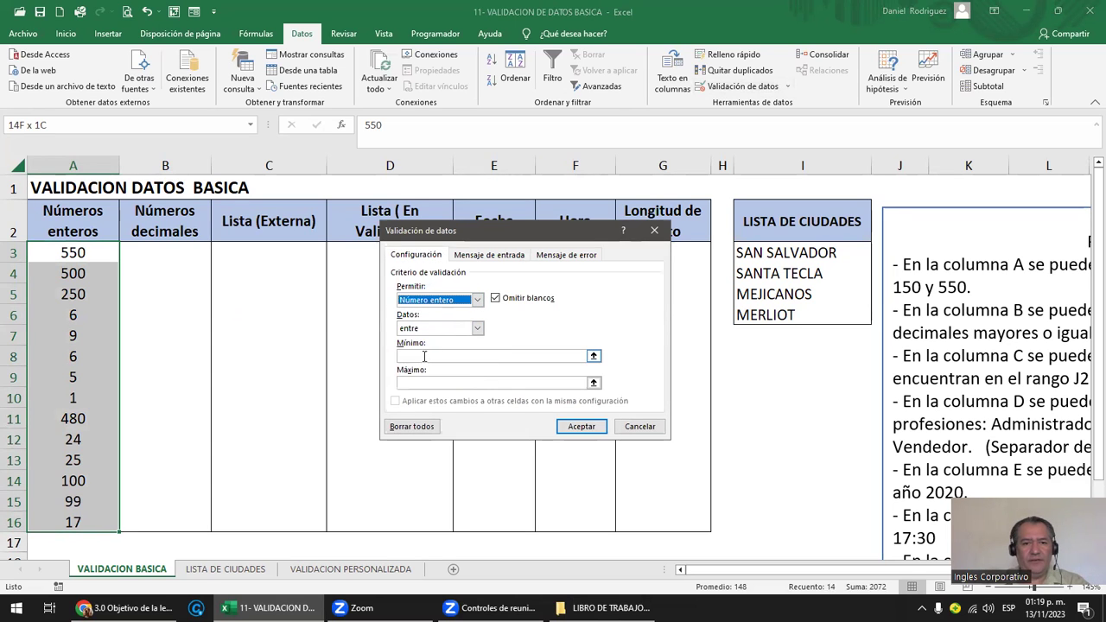
left_click(424, 357)
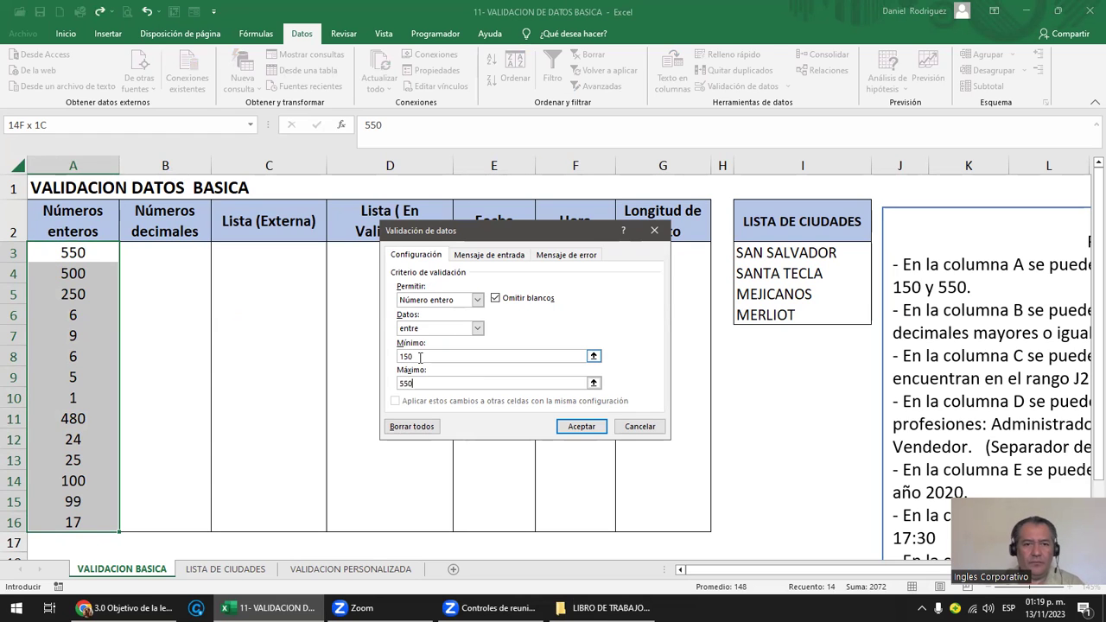
left_click(584, 429)
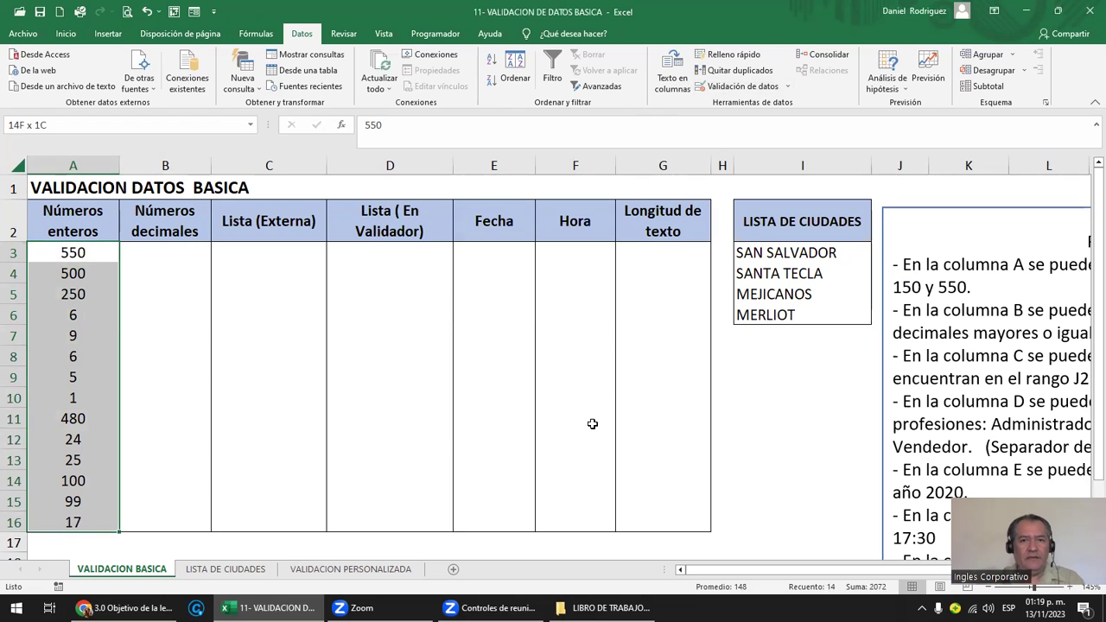
left_click(90, 316)
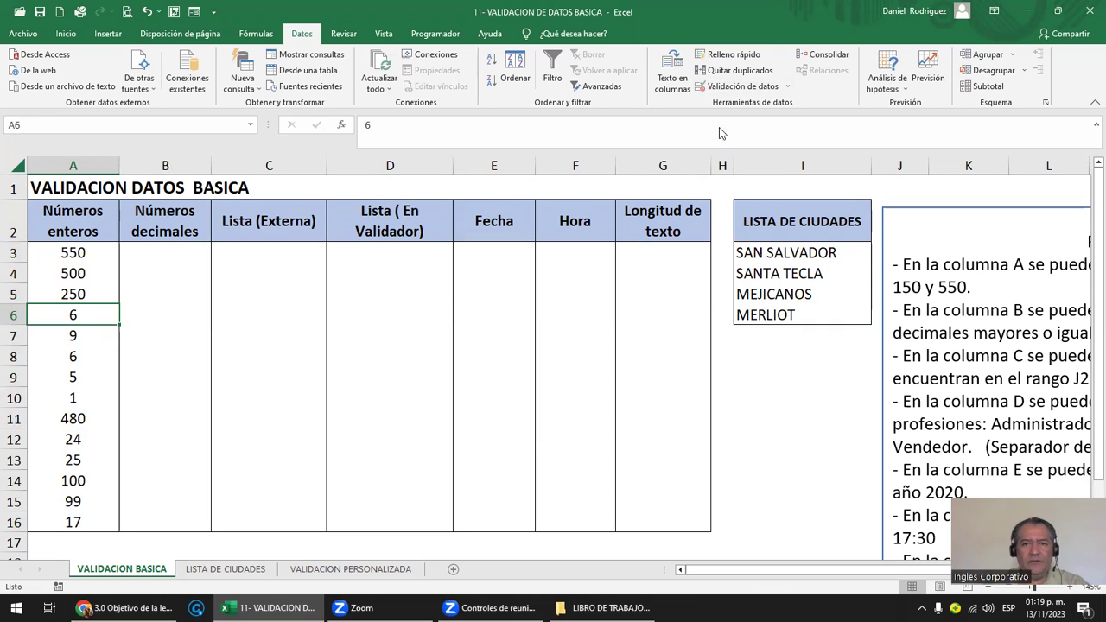
left_click(786, 88)
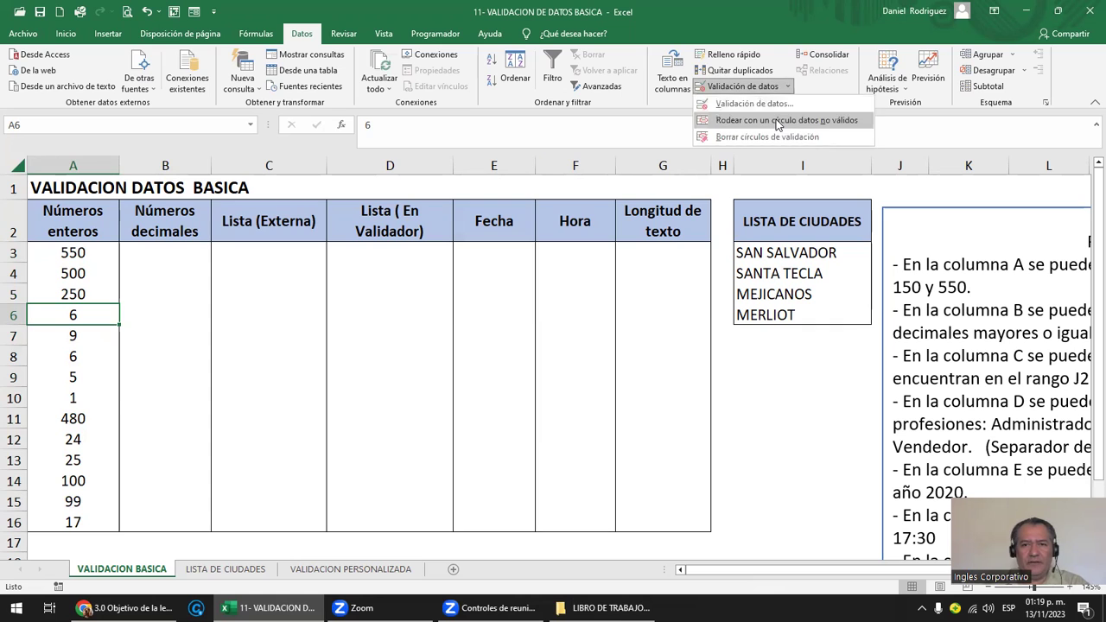
left_click(761, 121)
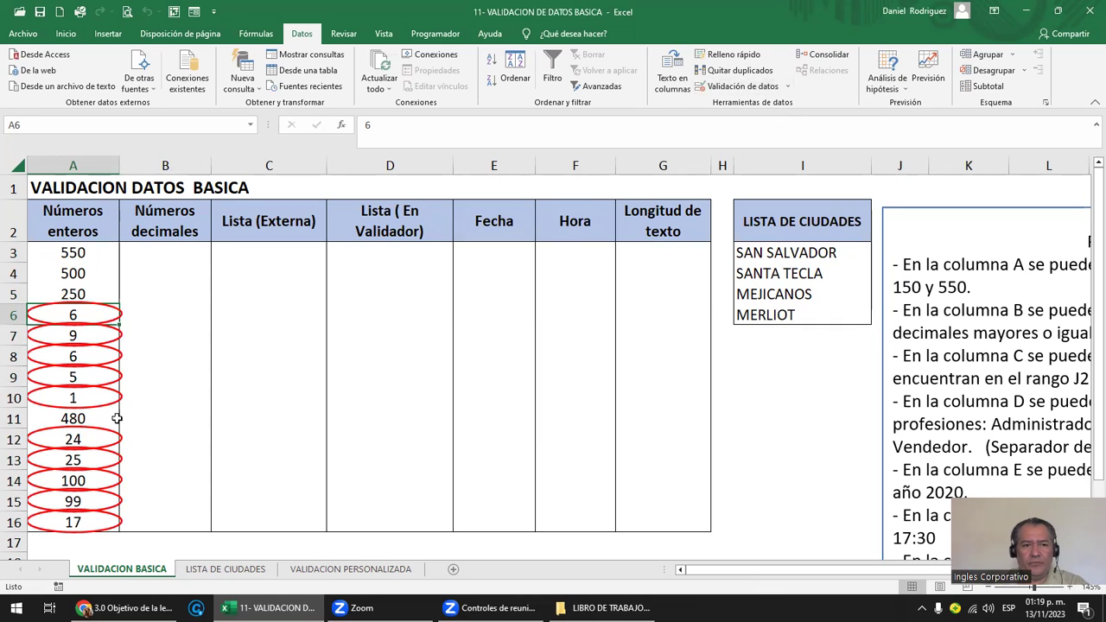
left_click(788, 86)
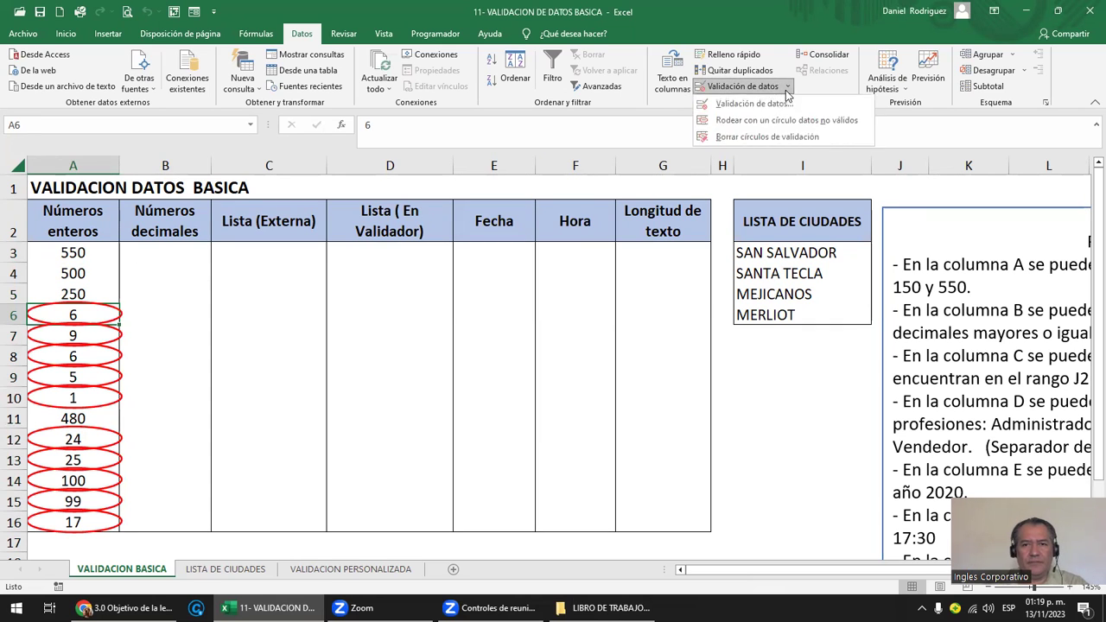
left_click(785, 139)
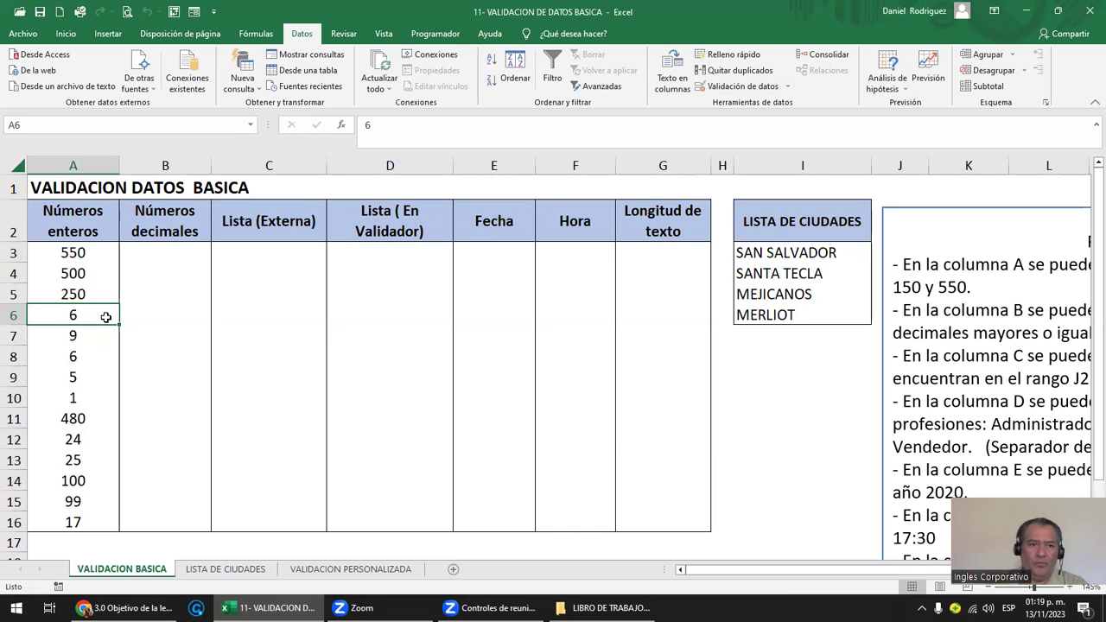
- Test the rule with 4 in A6, cancel the rejected entry, and clear the cell
type("4")
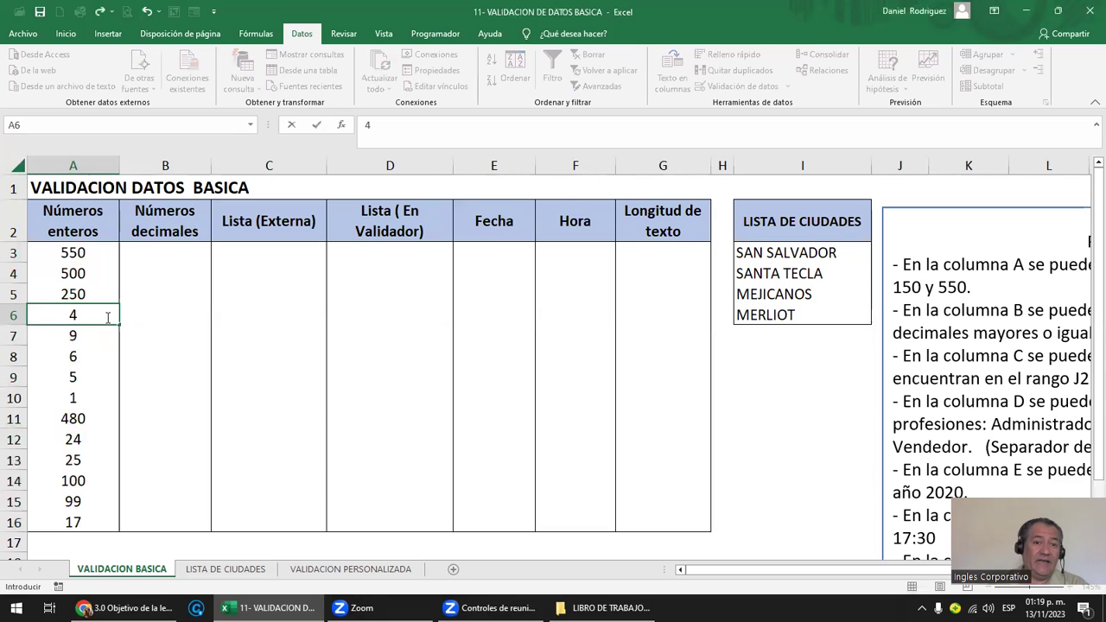
key("Return")
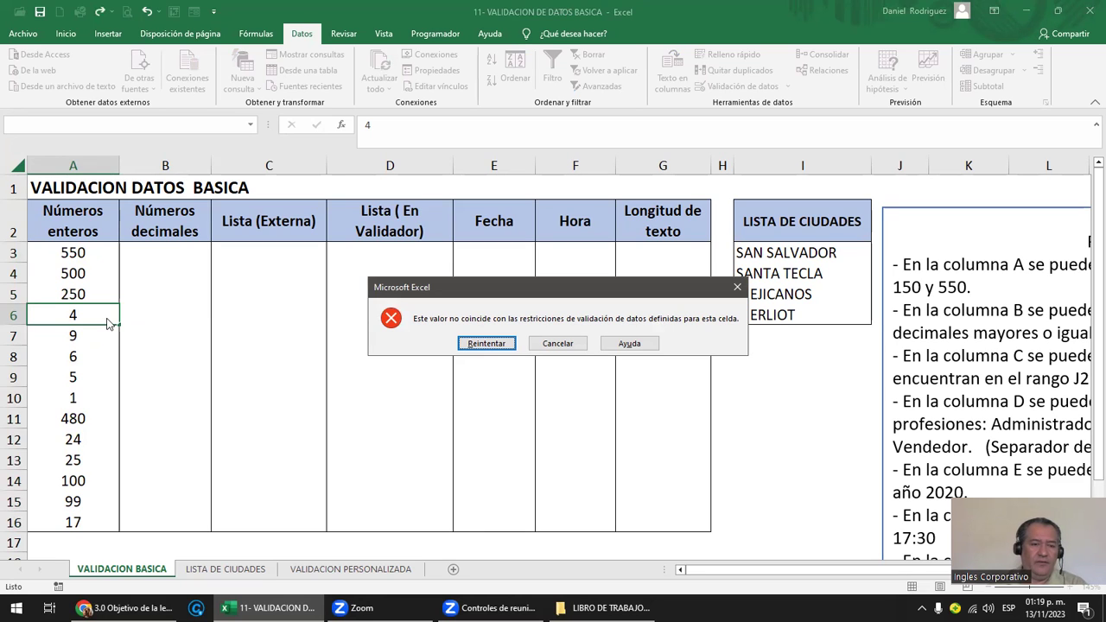
key("Escape")
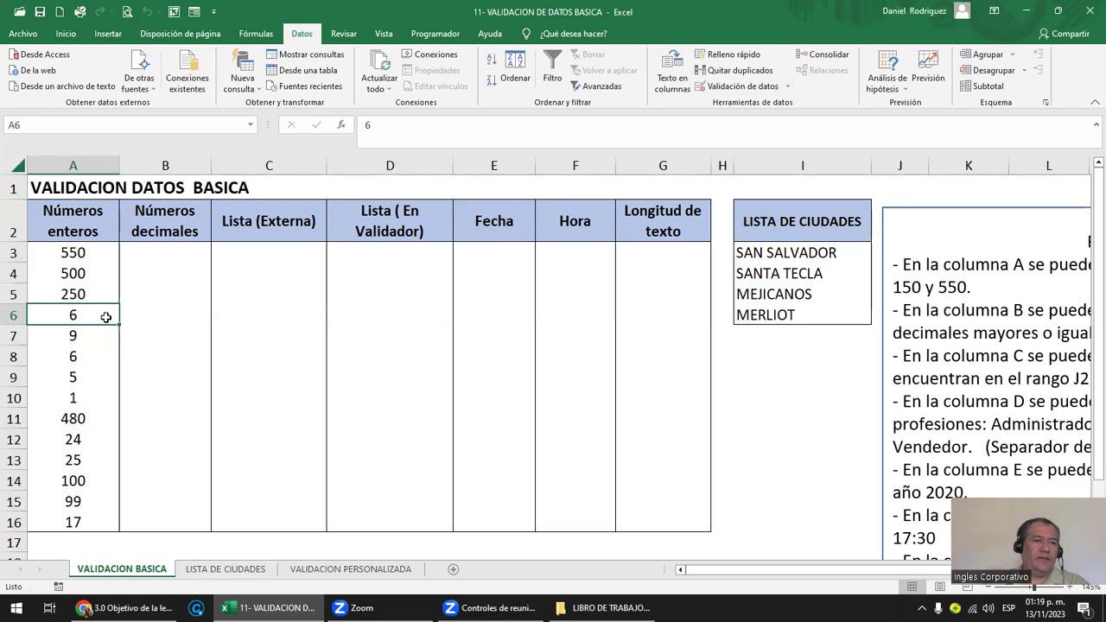
key("Delete")
key("Down")
key("Down")
key("Up")
key("Up")
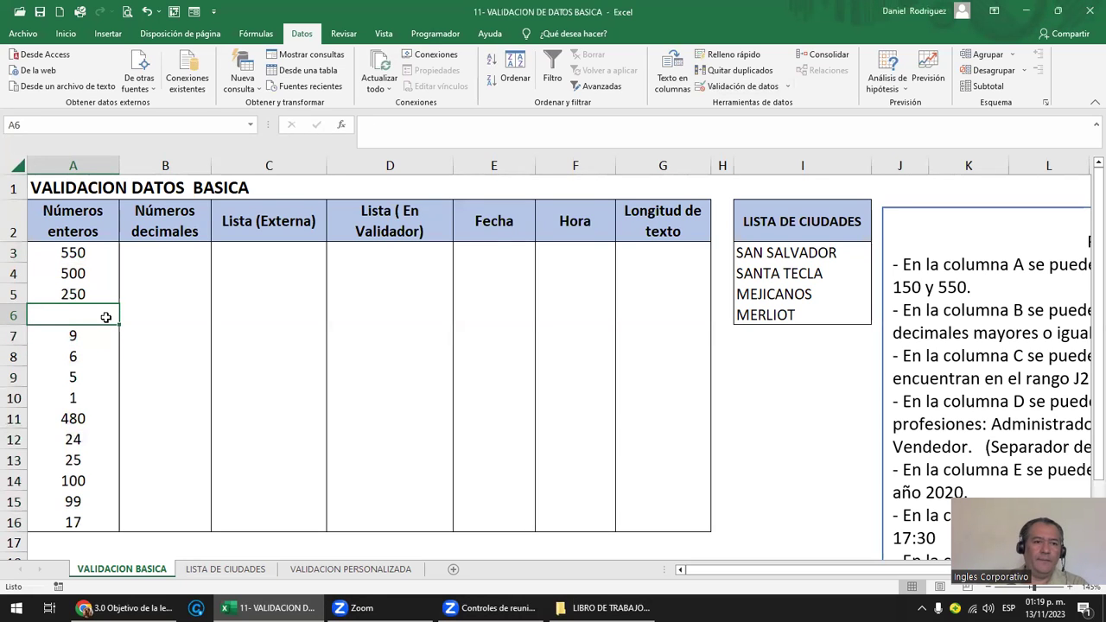
- Try 6 in A6, cancel the rejection, then enter the valid value 175
left_click_drag(72, 252, 75, 521)
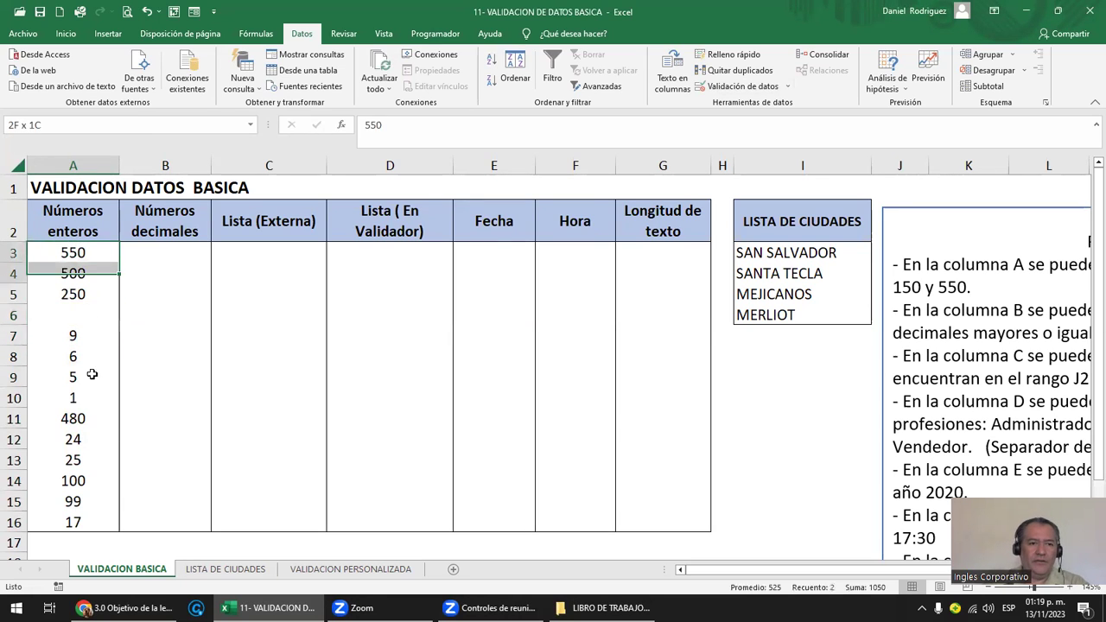
left_click(73, 310)
type("6")
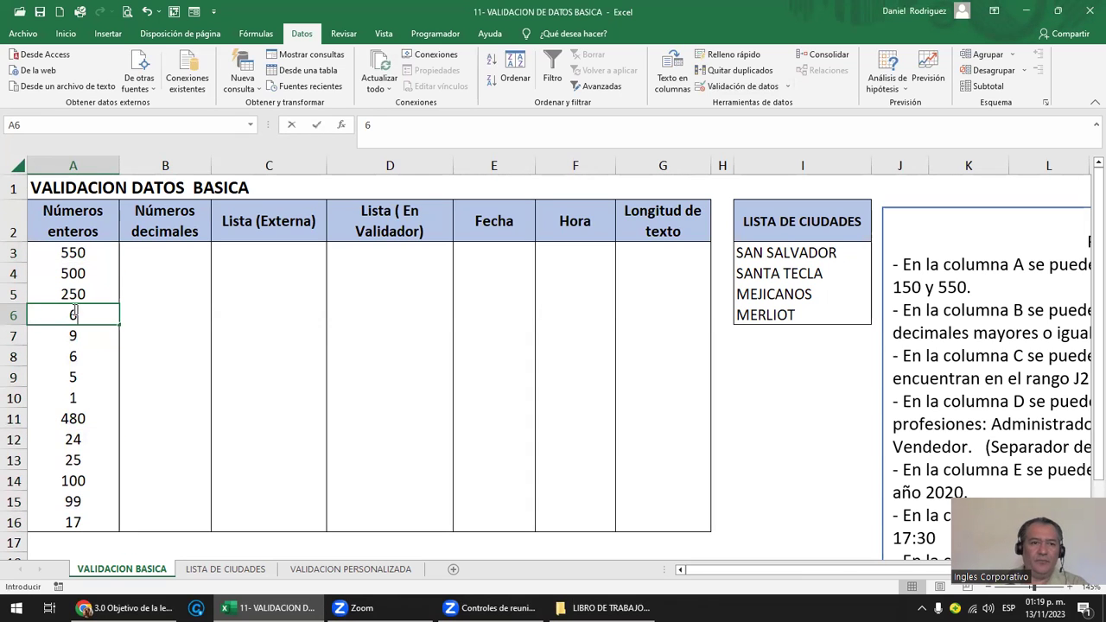
key("Return")
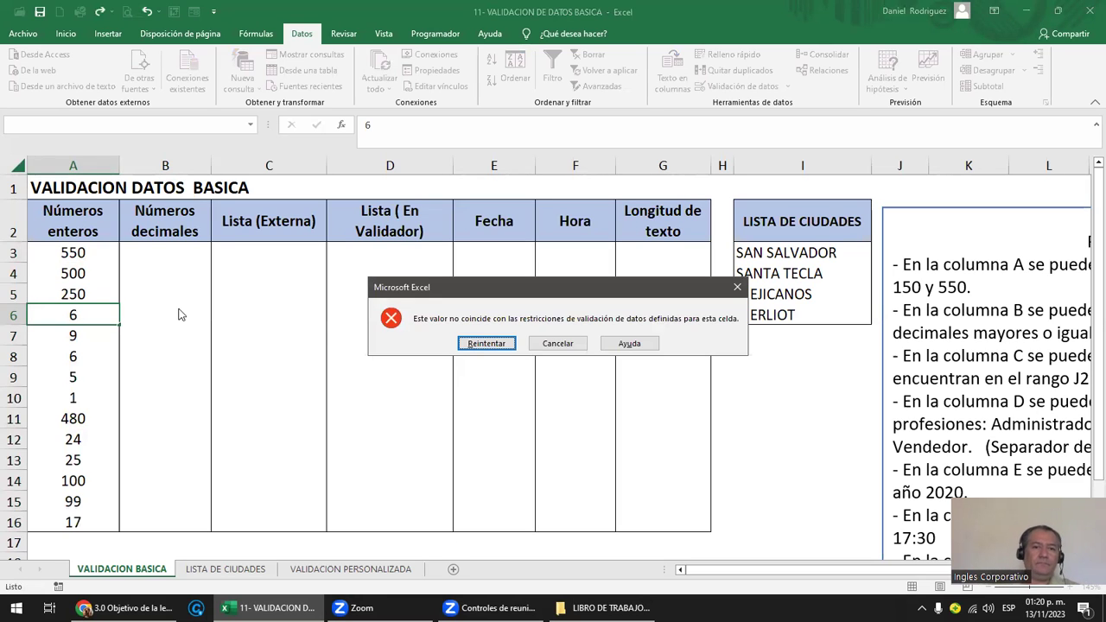
key("Escape")
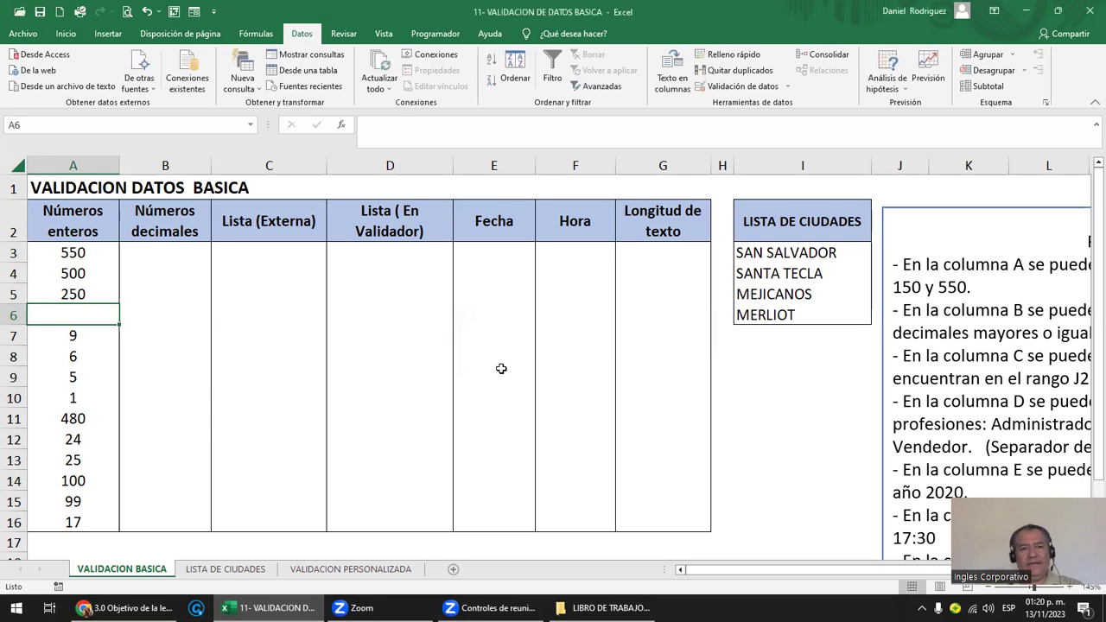
type("175")
key("Return")
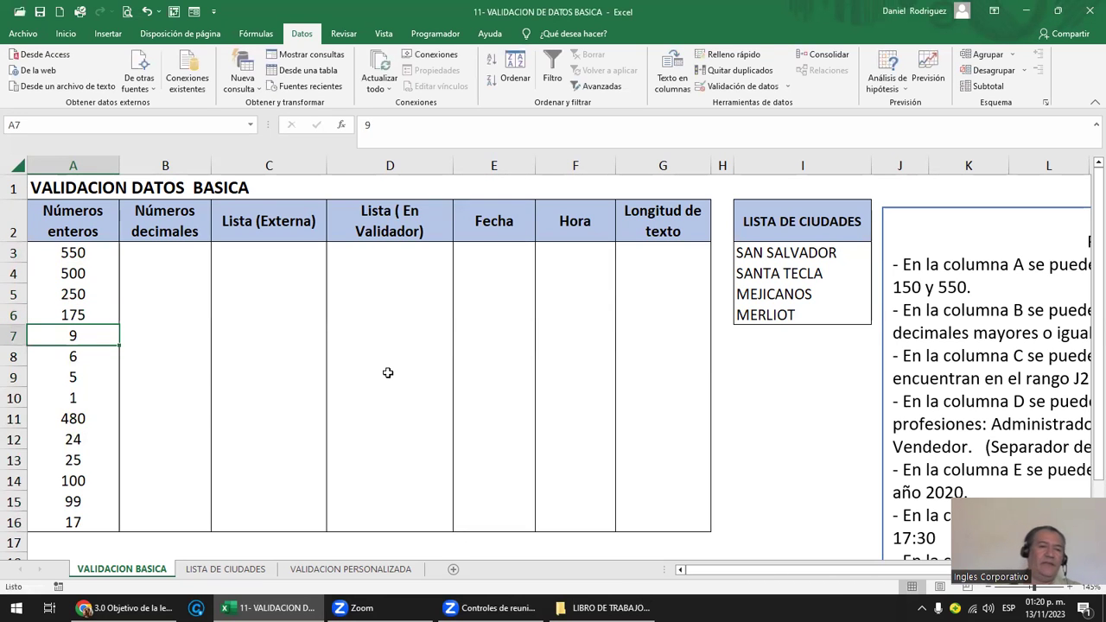
left_click(786, 86)
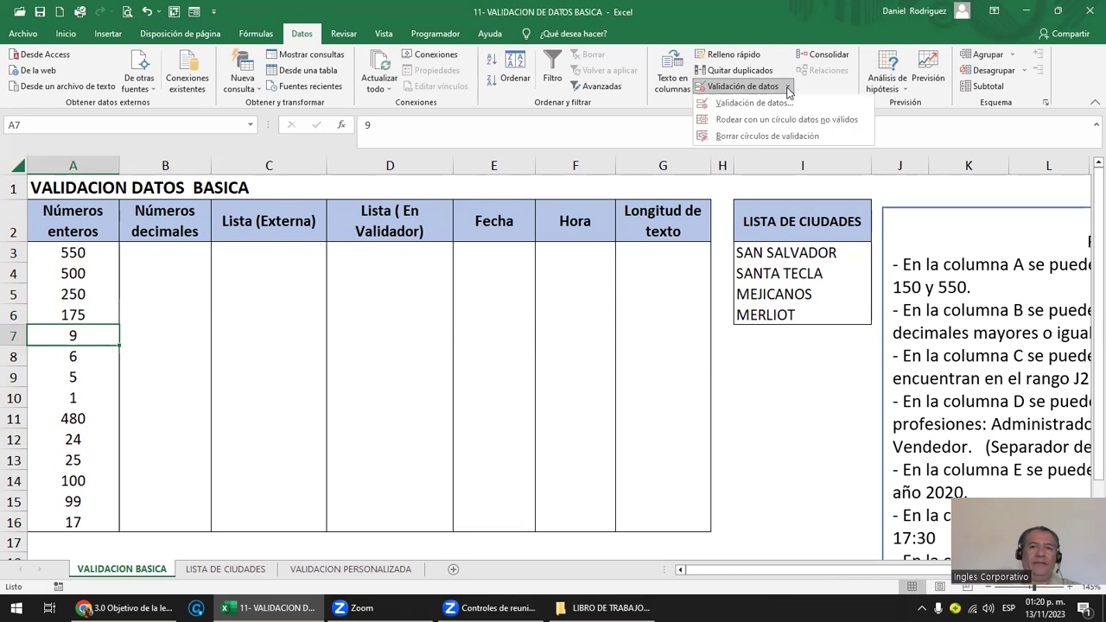
left_click(776, 105)
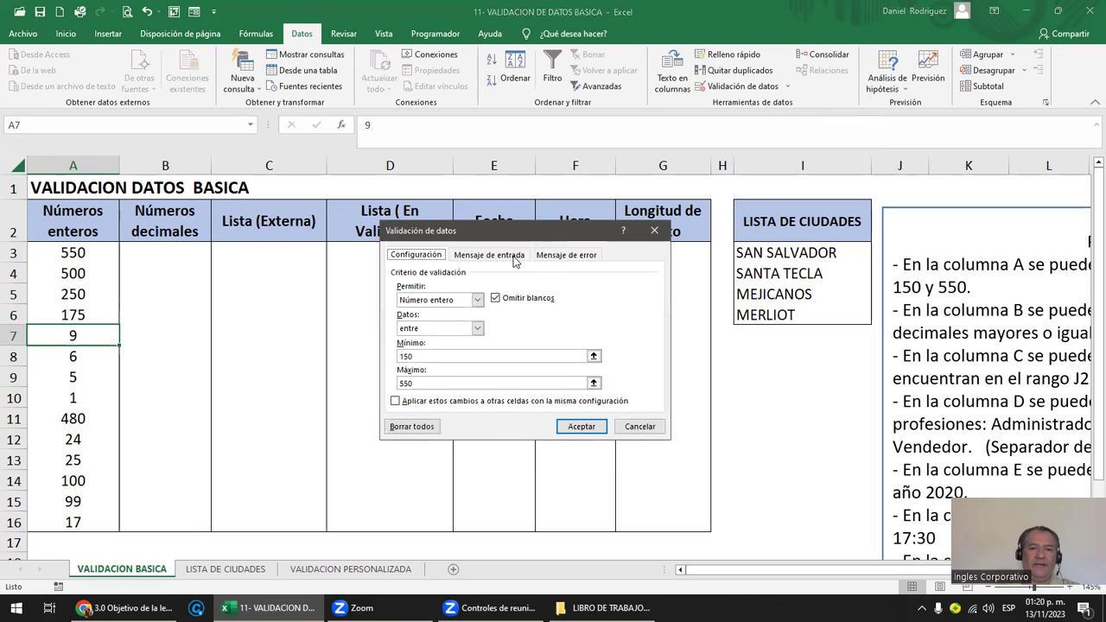
left_click(549, 256)
left_click(495, 319)
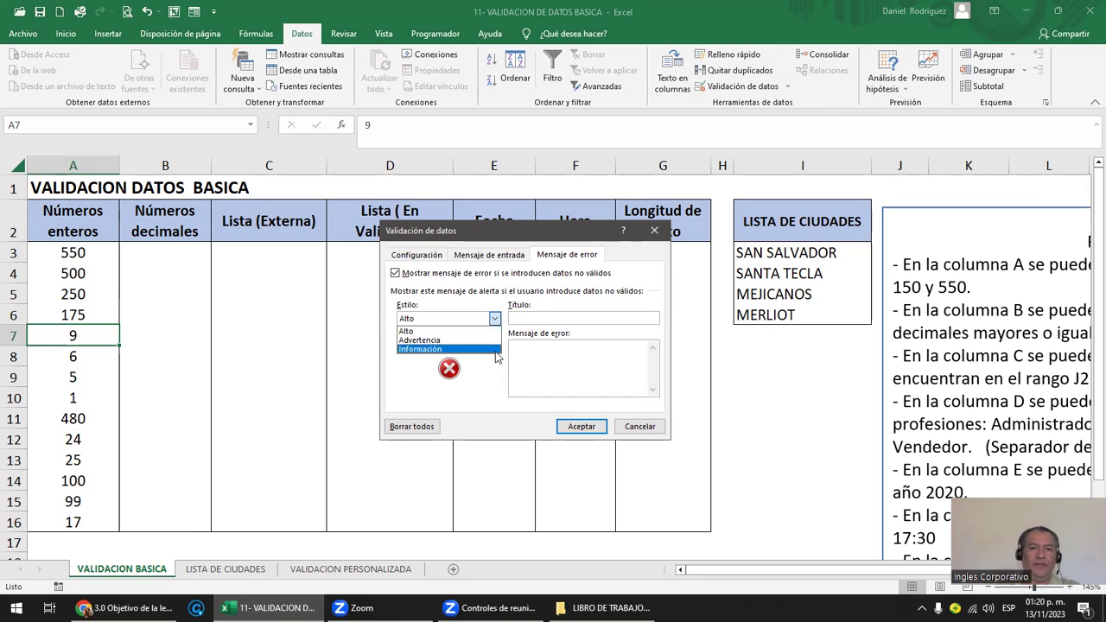
left_click(640, 426)
left_click(640, 426)
left_click_drag(78, 253, 99, 516)
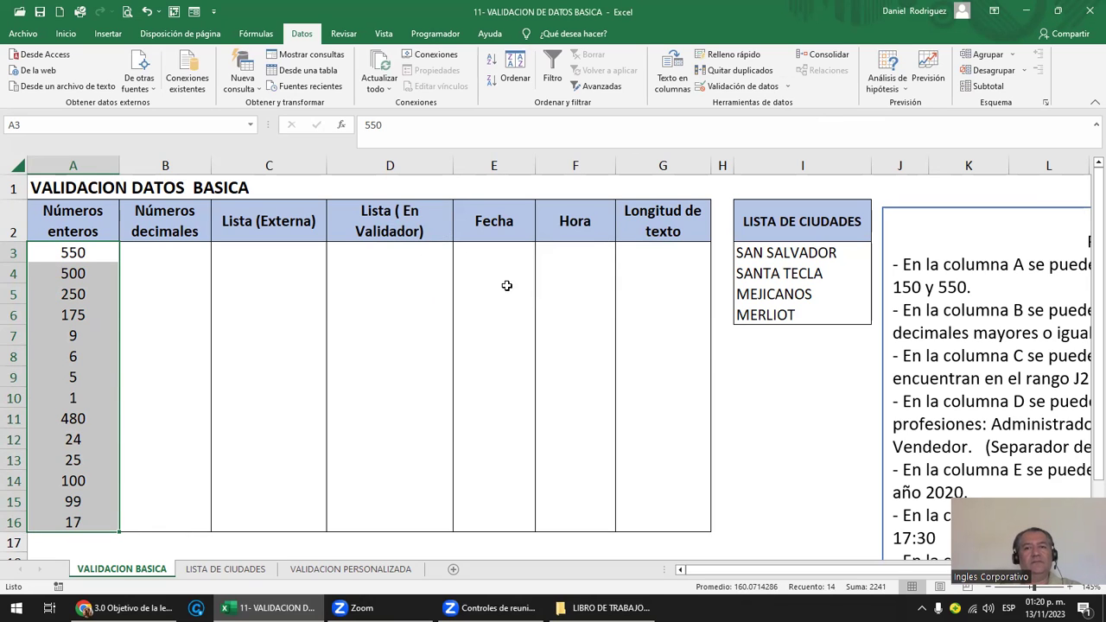
left_click(162, 256)
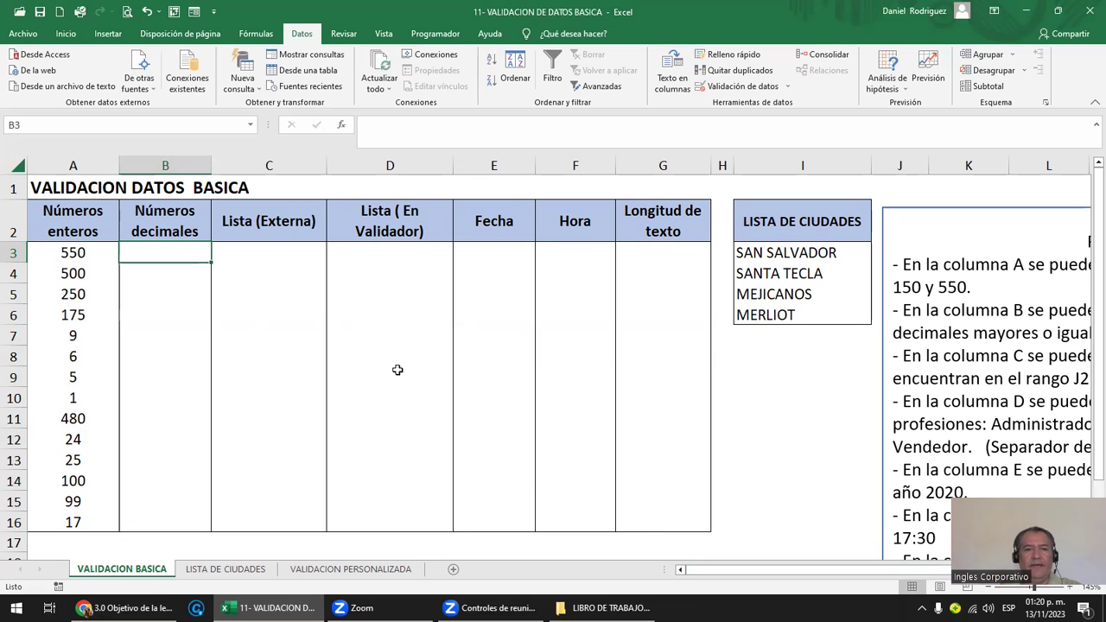
left_click(787, 87)
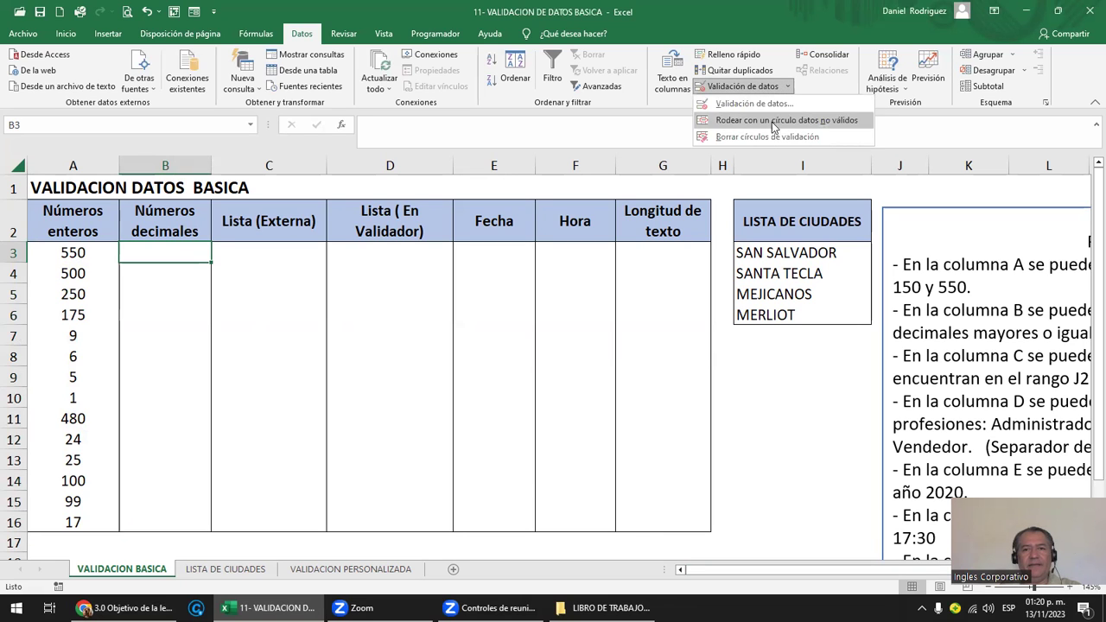
left_click(748, 104)
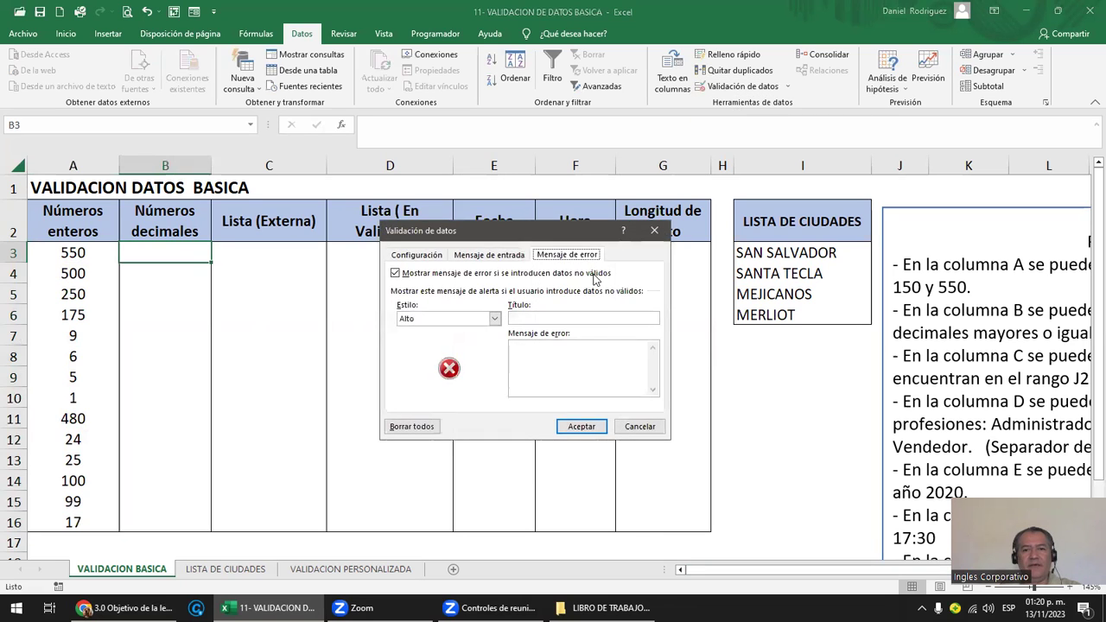
left_click(489, 255)
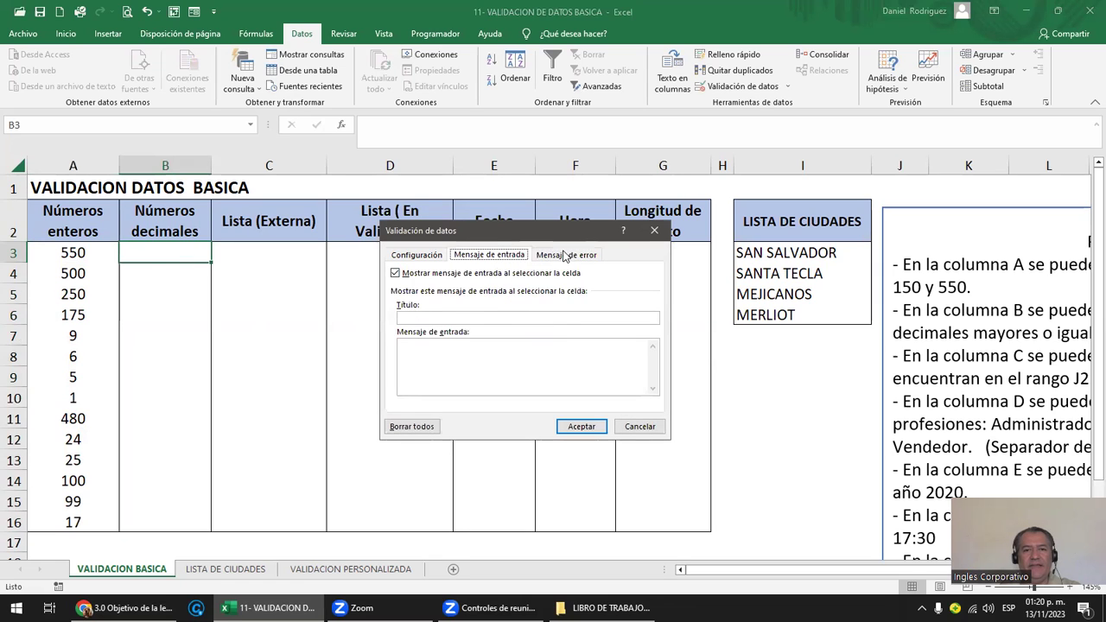
left_click(566, 255)
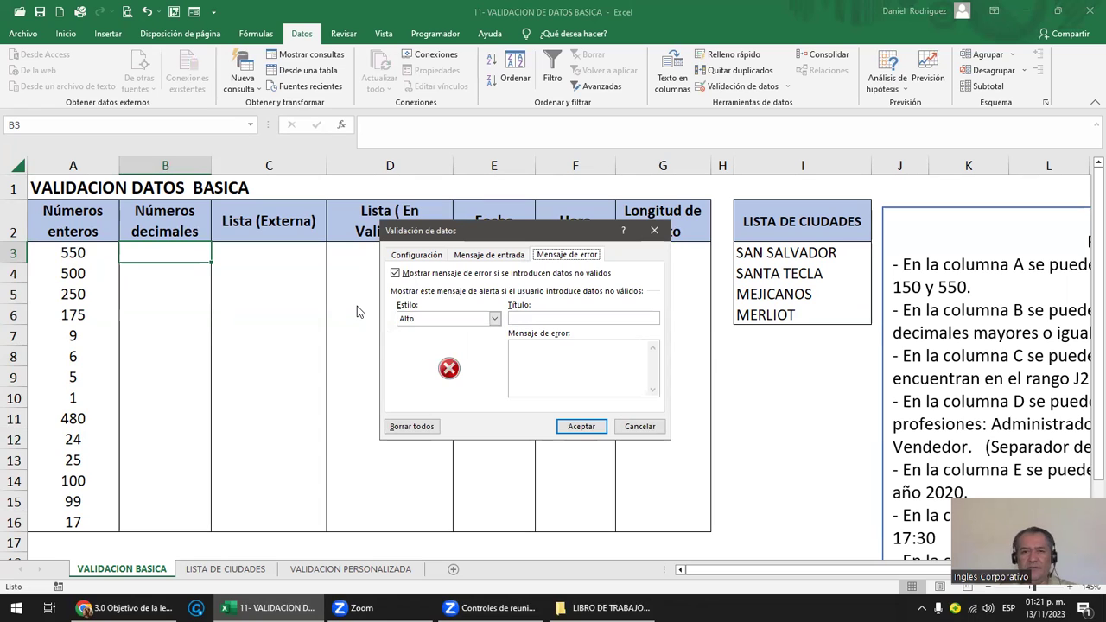
left_click(656, 231)
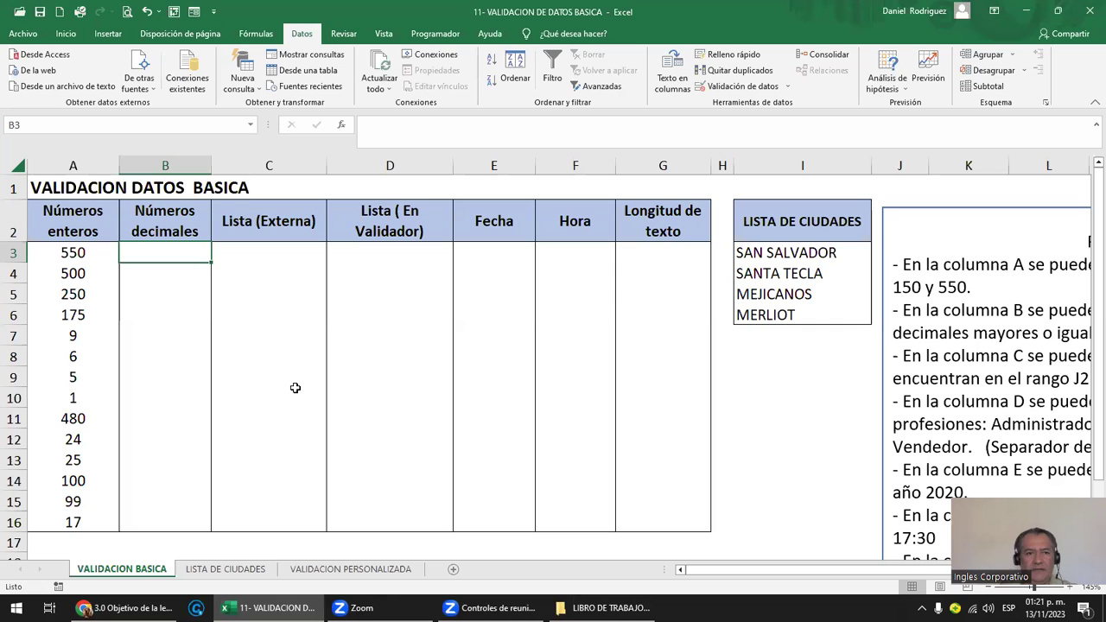
- Circle the invalid values 9, 6, 5, 1, 24, 25, 100, 99 and 17 in column A
left_click_drag(62, 252, 82, 529)
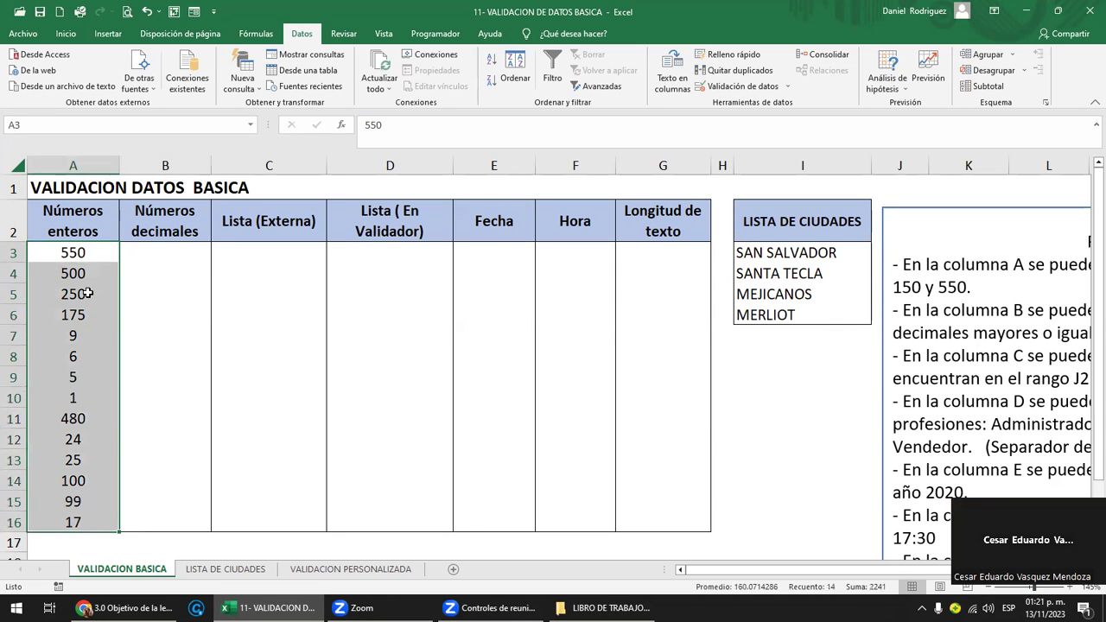
left_click(85, 253)
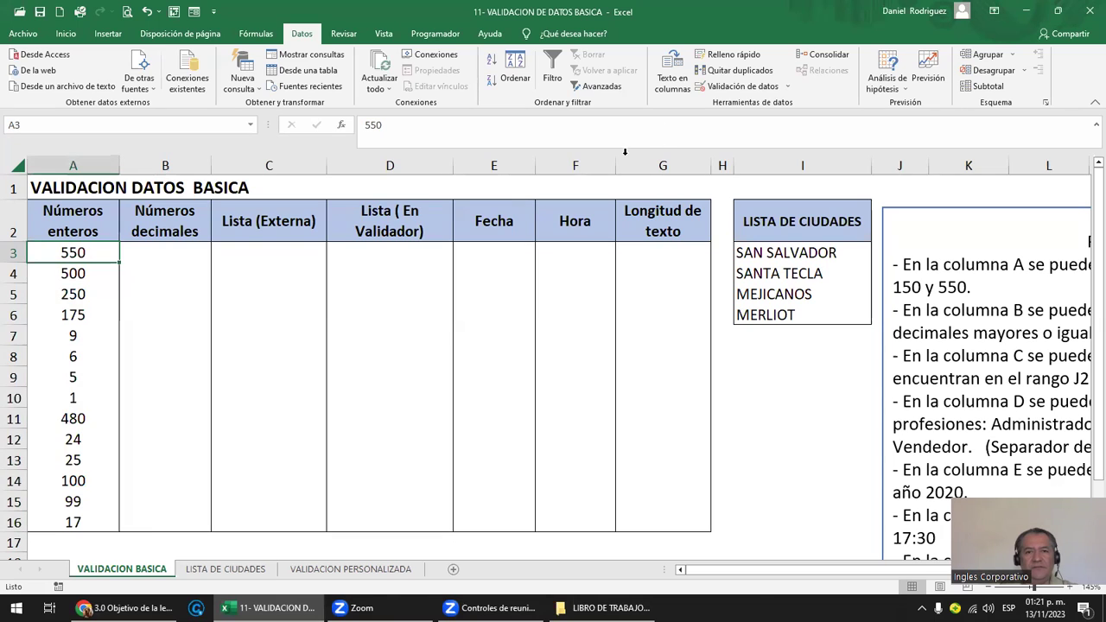
left_click(788, 87)
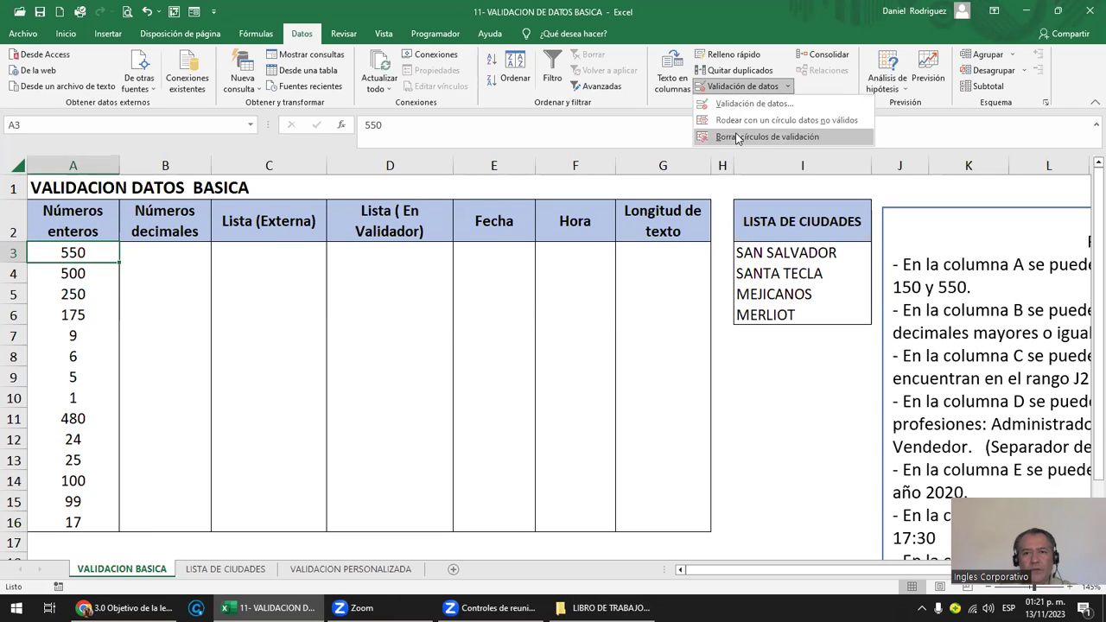
left_click(740, 120)
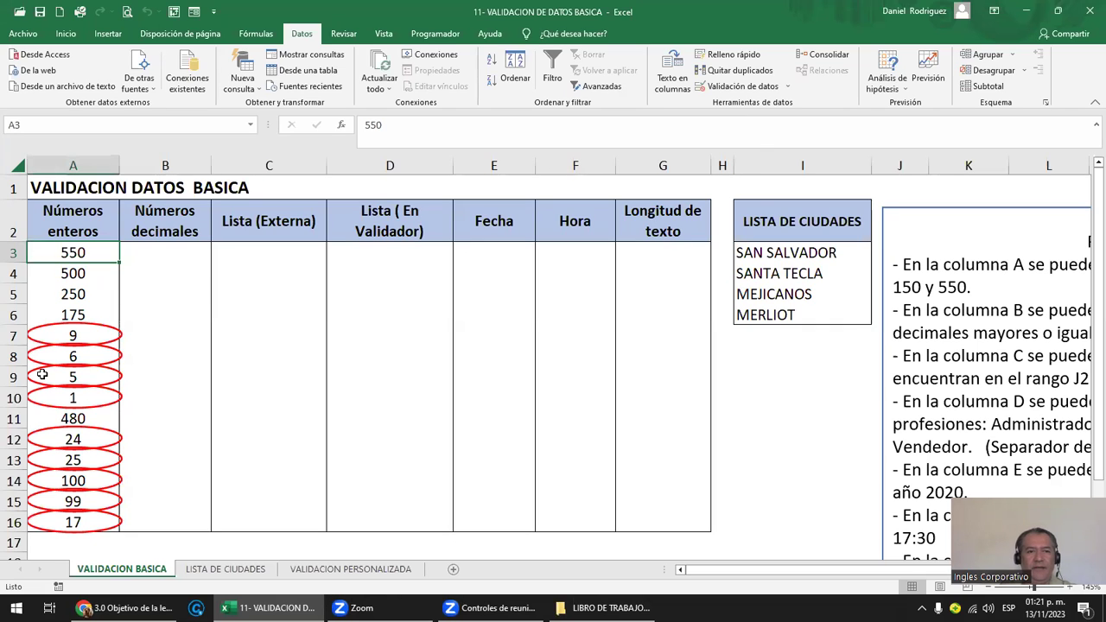
left_click(104, 229)
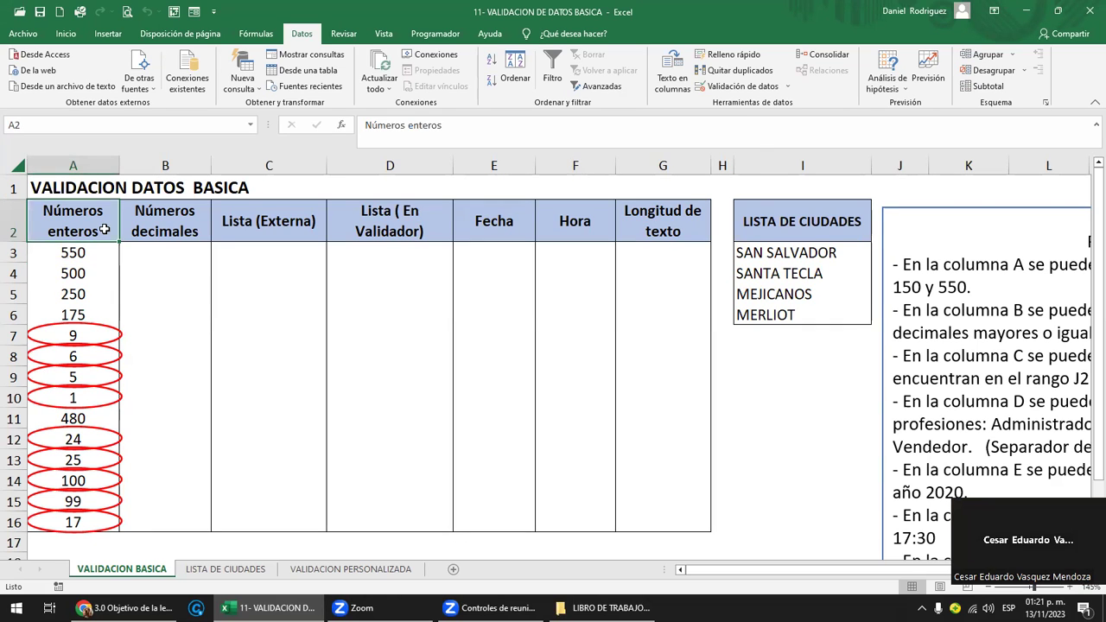
- Enable filtering with Ctrl+Shift+L and browse the Números enteros filter list without changes
key("ctrl+shift+l")
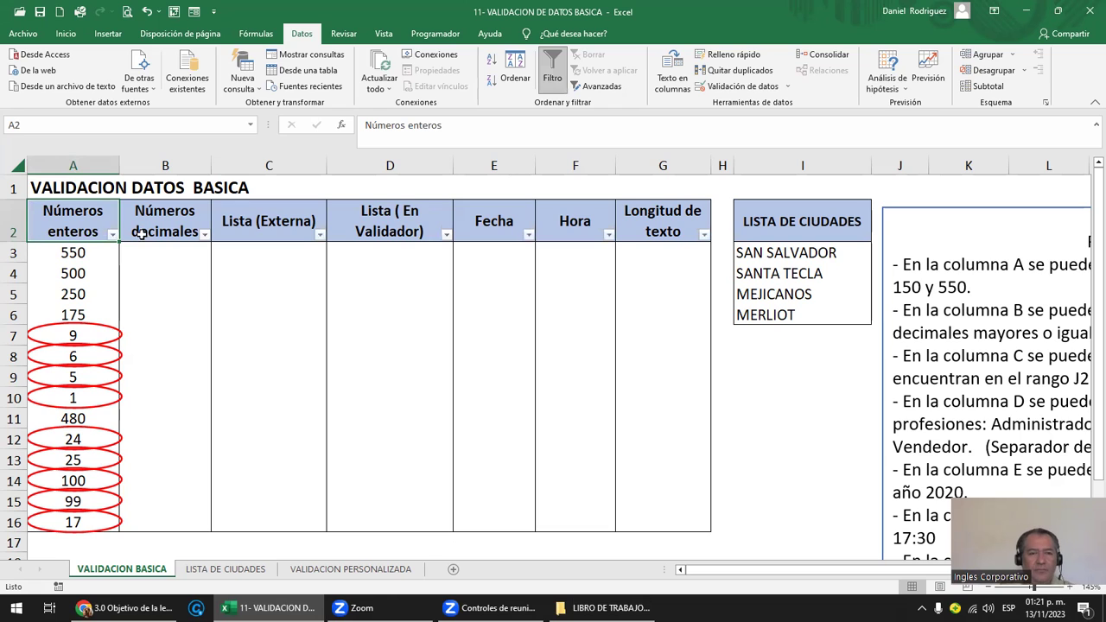
left_click(113, 235)
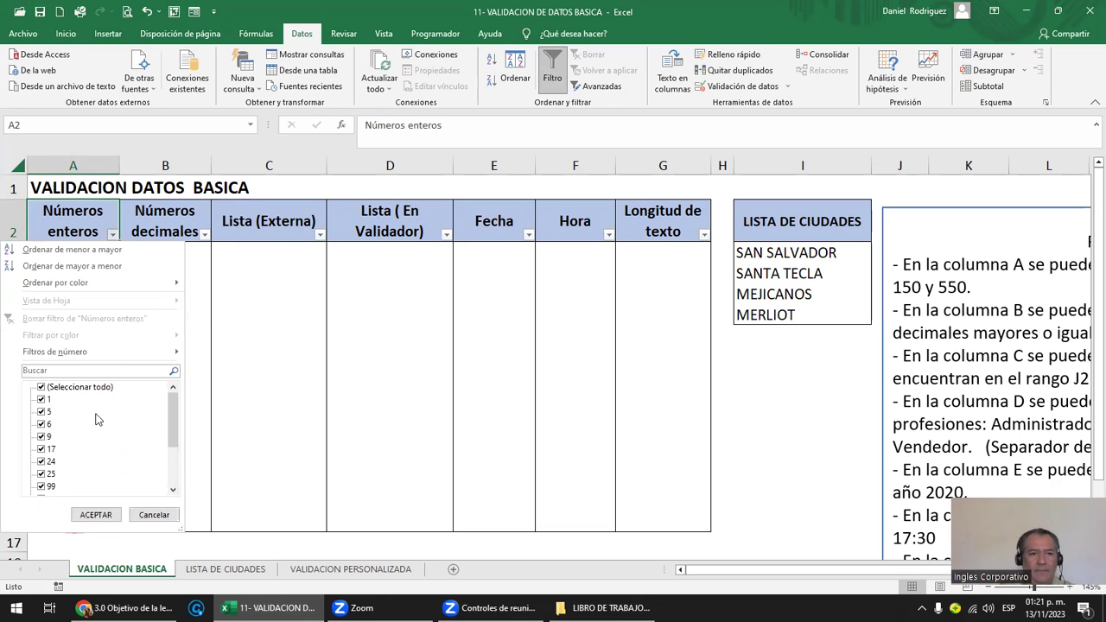
mouse_move(169, 406)
left_mouse_down()
mouse_move(169, 493)
mouse_move(169, 470)
left_mouse_up()
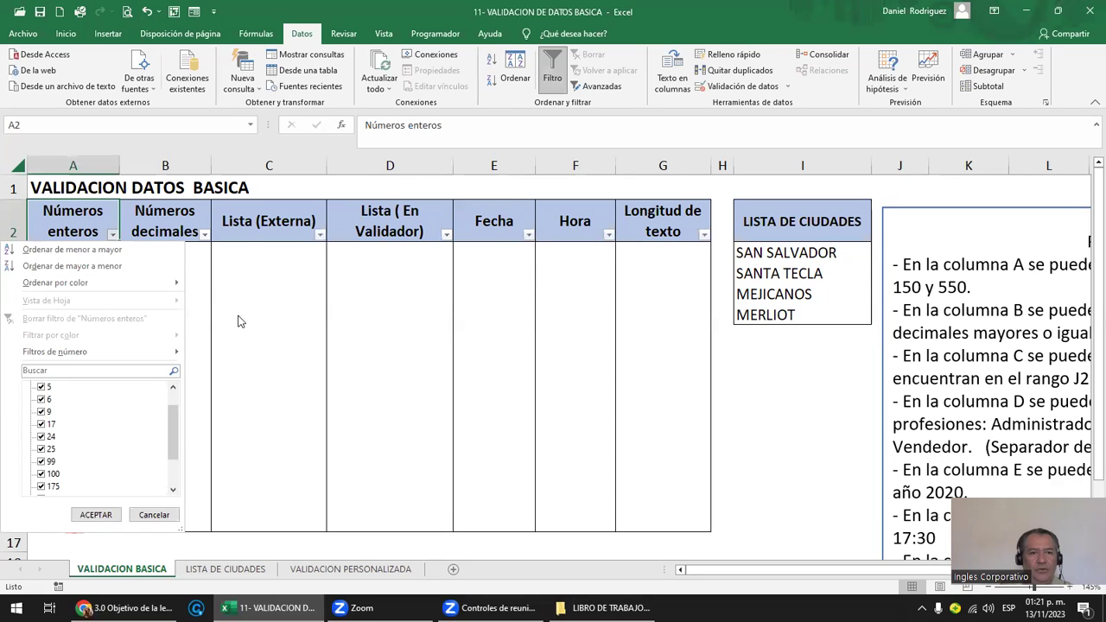
left_click(283, 317)
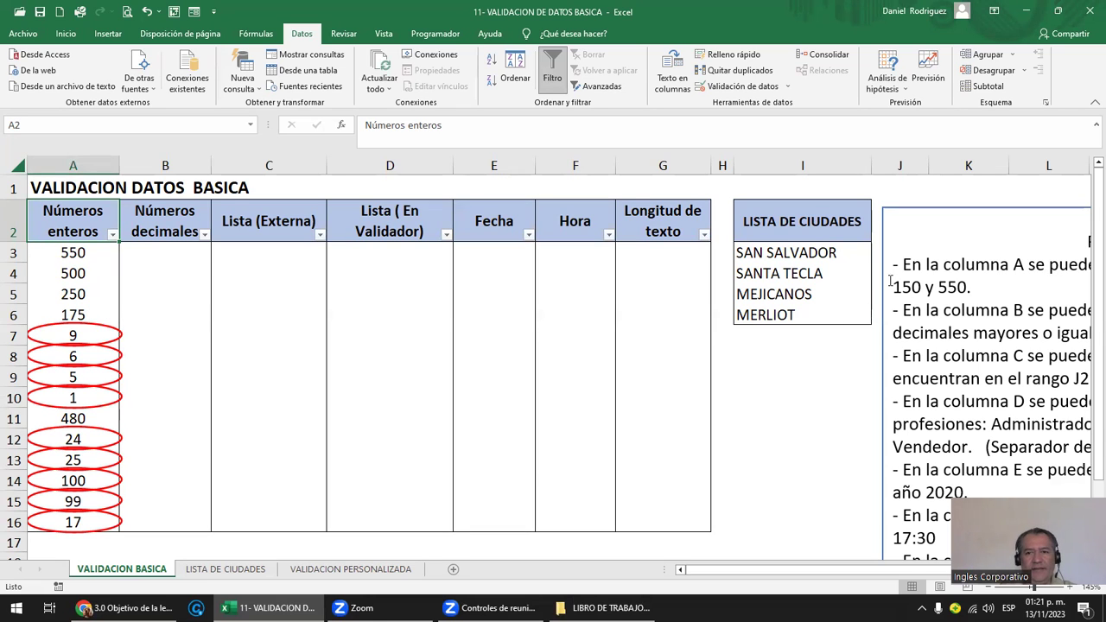
left_click_drag(893, 287, 966, 287)
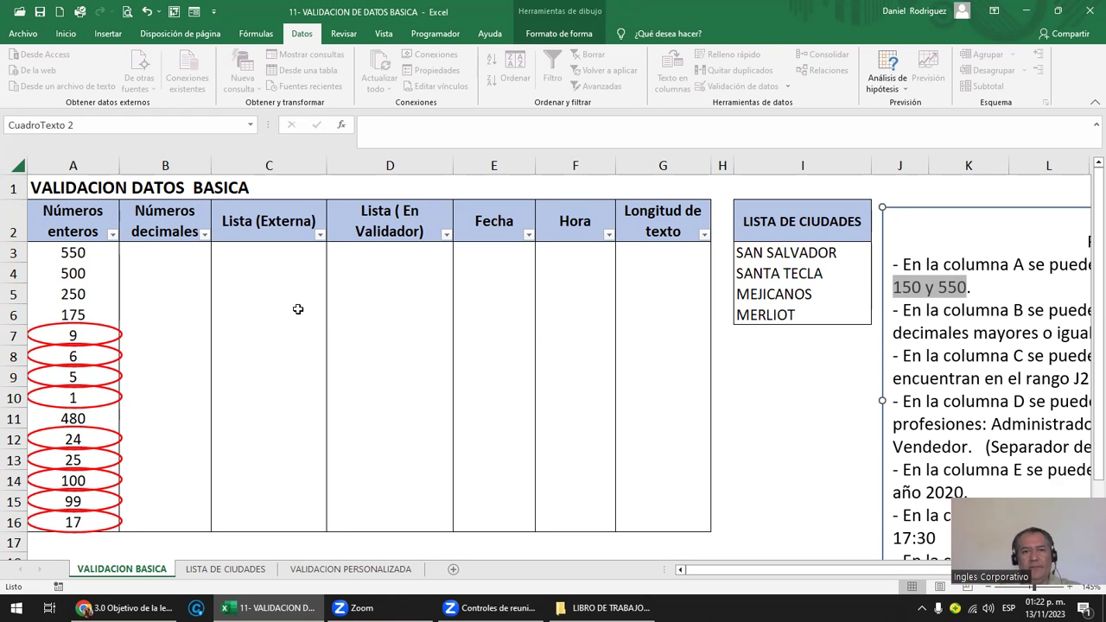
left_click(81, 229)
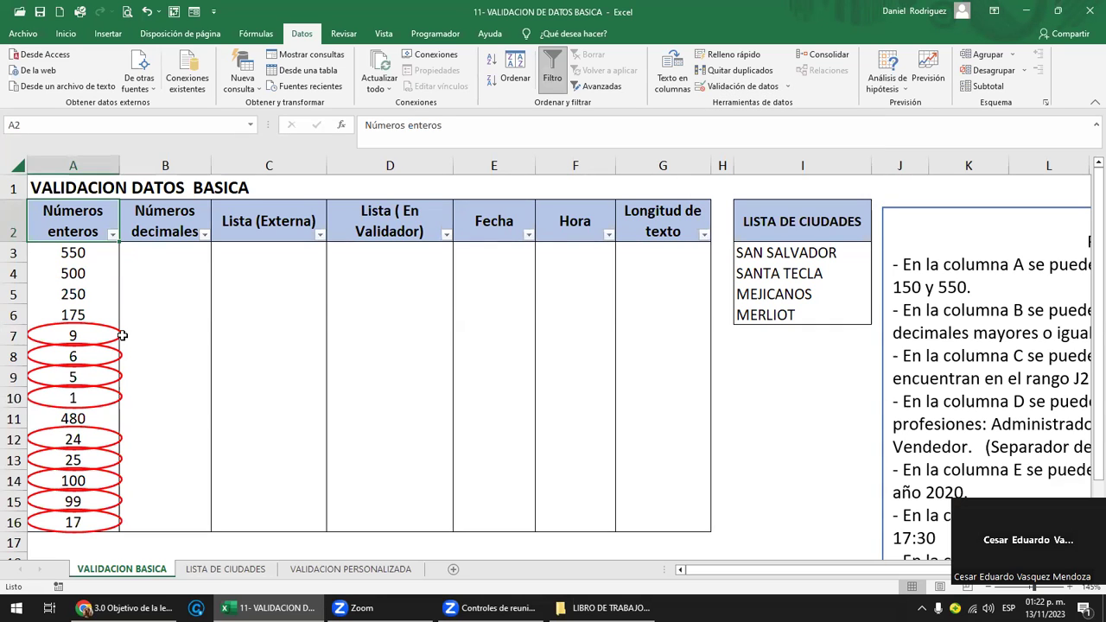
left_click(77, 334)
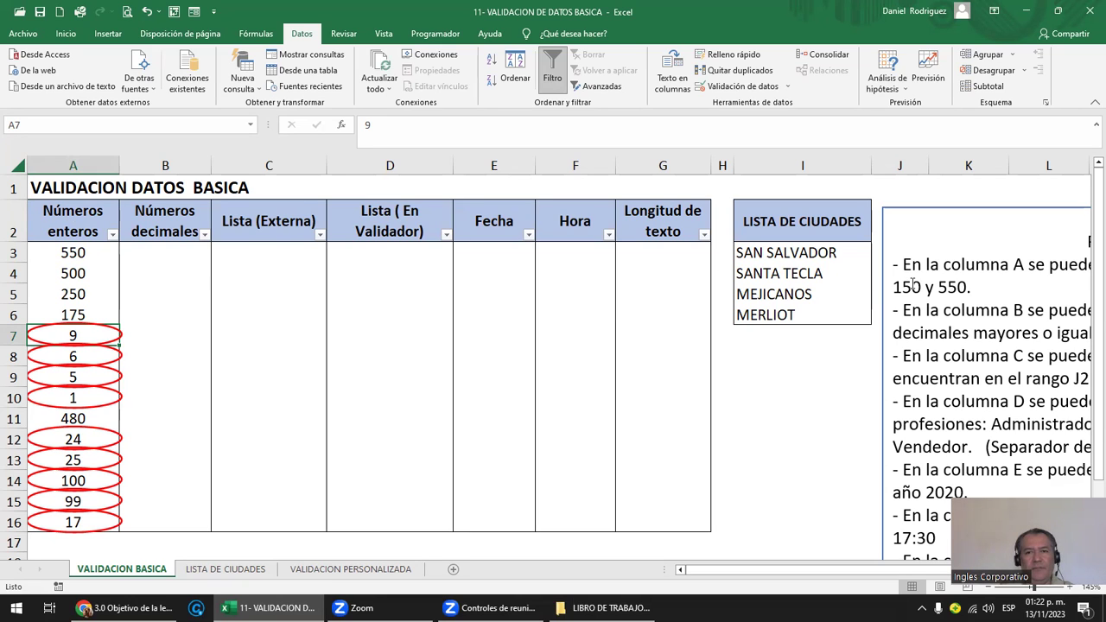
left_click(80, 164)
mouse_move(73, 221)
left_mouse_down()
mouse_move(43, 399)
mouse_move(73, 524)
left_mouse_up()
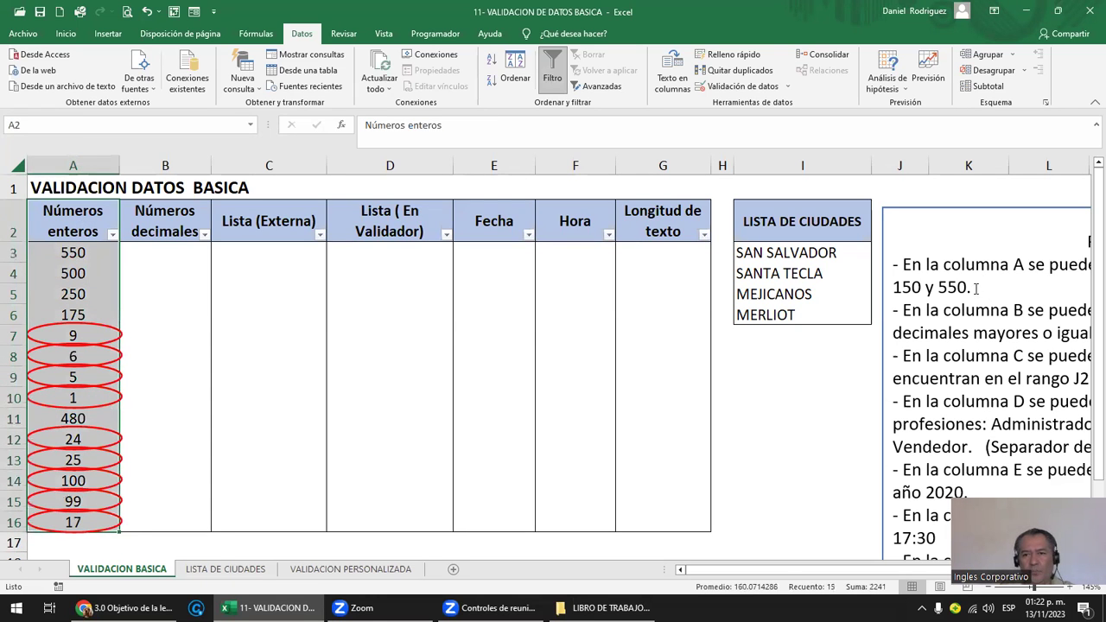
left_click_drag(977, 289, 894, 289)
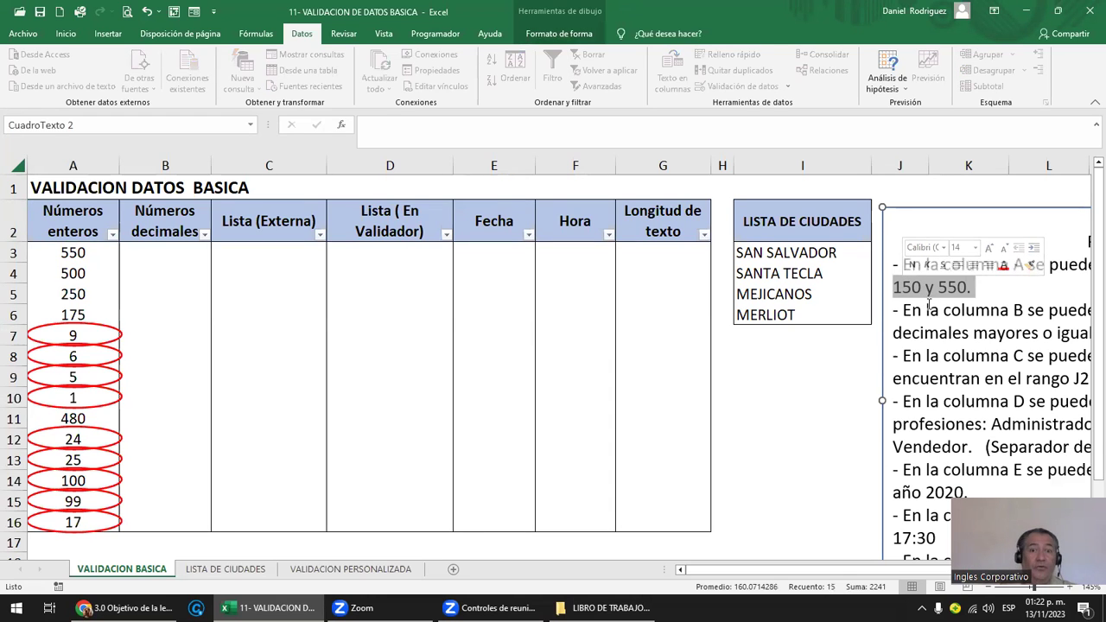
left_click(80, 250)
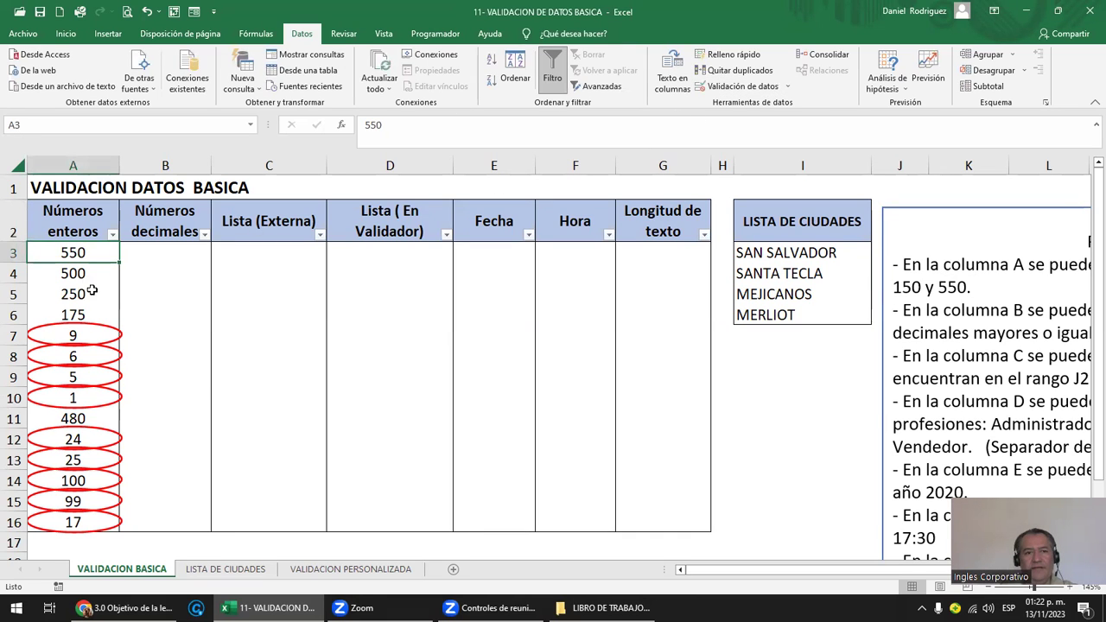
left_click(67, 339)
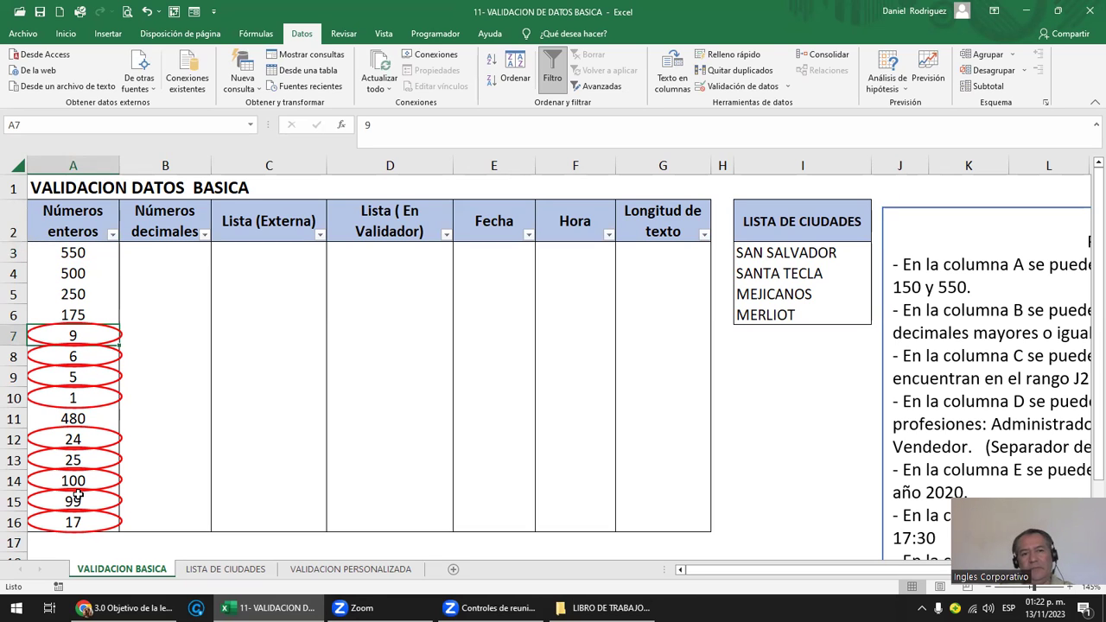
left_click(61, 204)
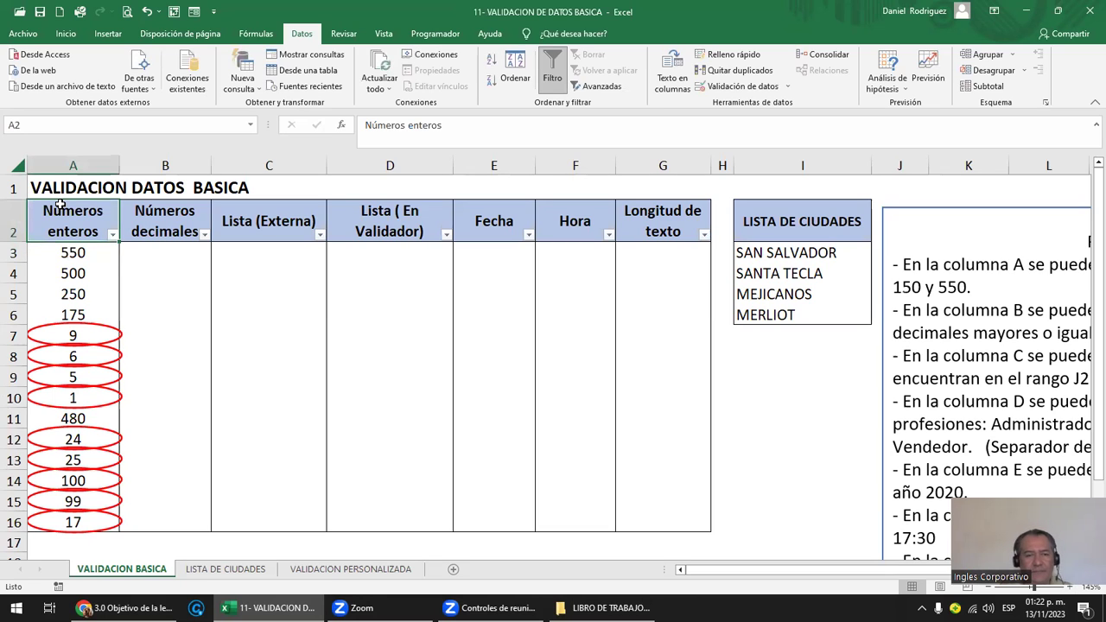
left_click(172, 251)
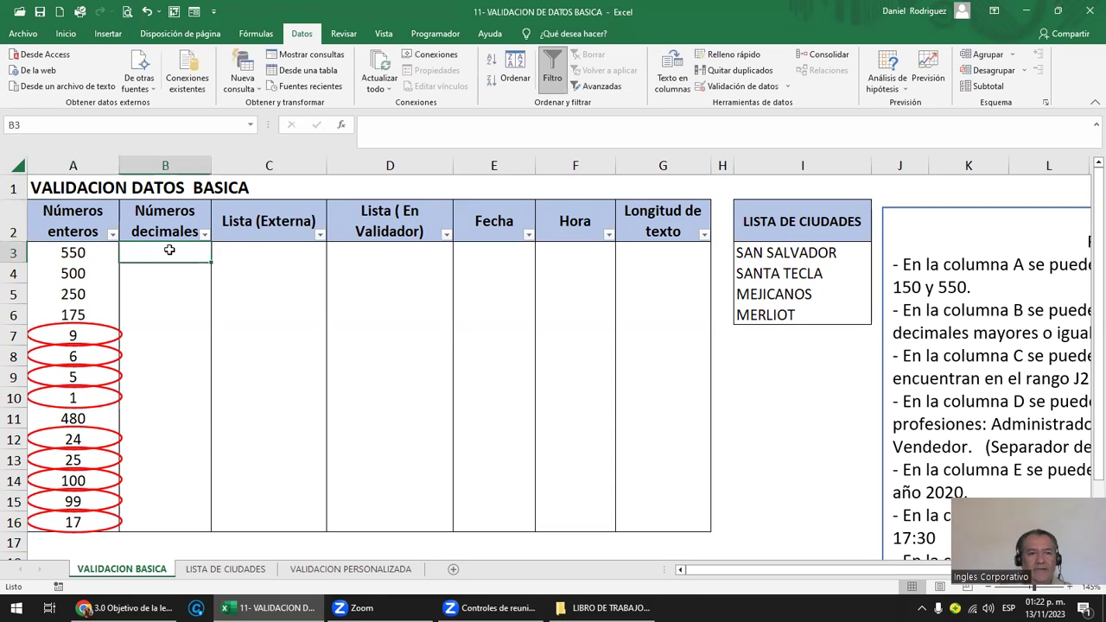
left_click(83, 155)
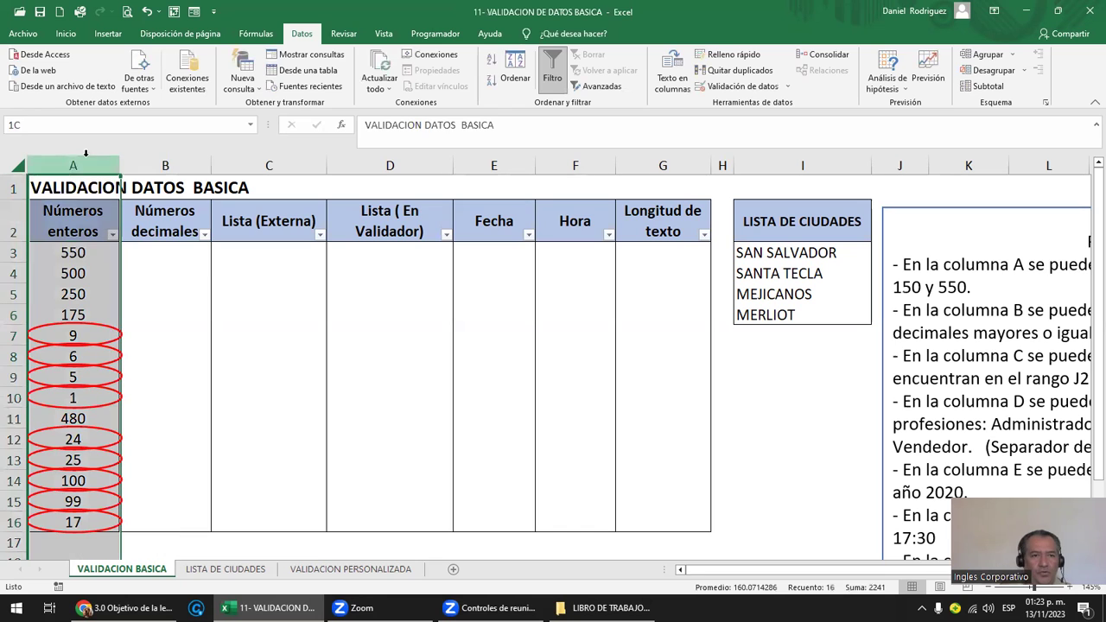
left_click(89, 250)
left_click(95, 166)
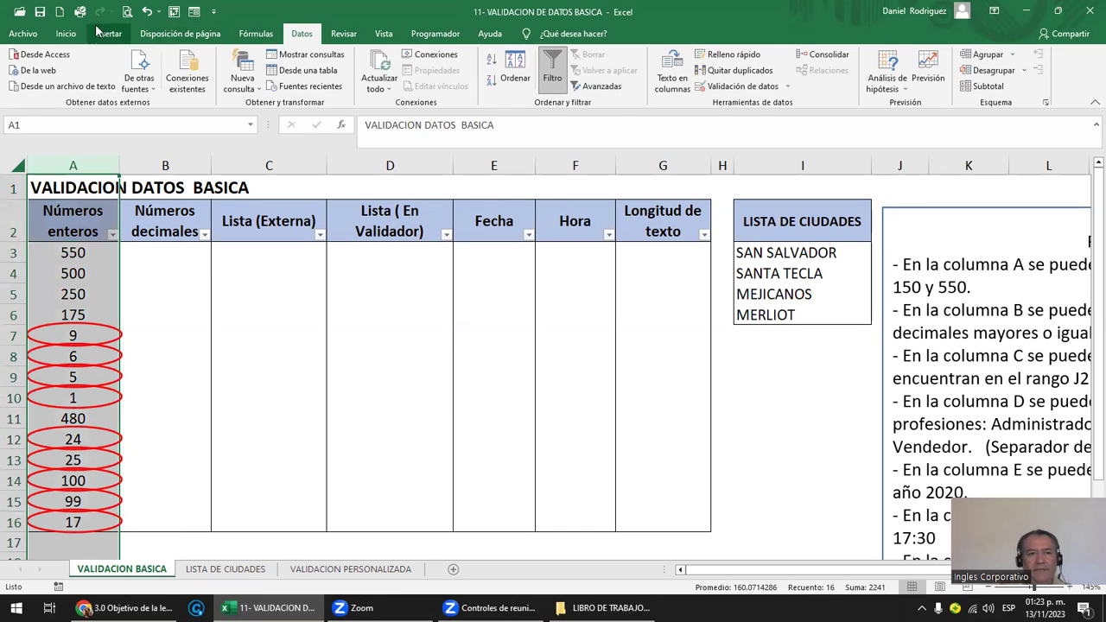
- Give A3:A16 Número format by adding, then removing, two decimal places
left_click(66, 33)
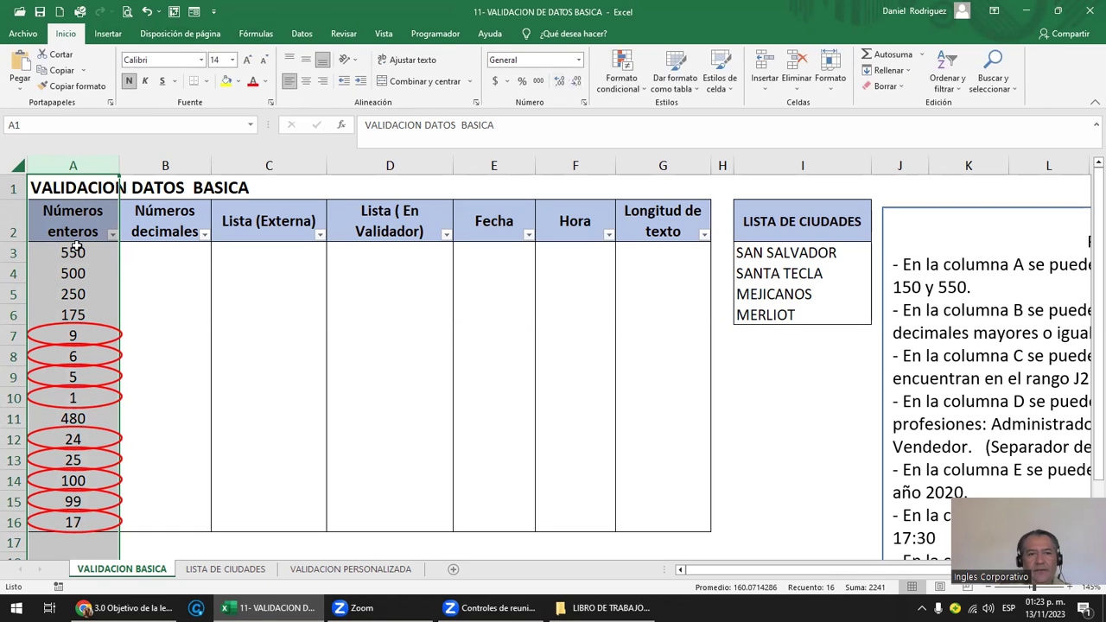
left_click_drag(73, 250, 104, 527)
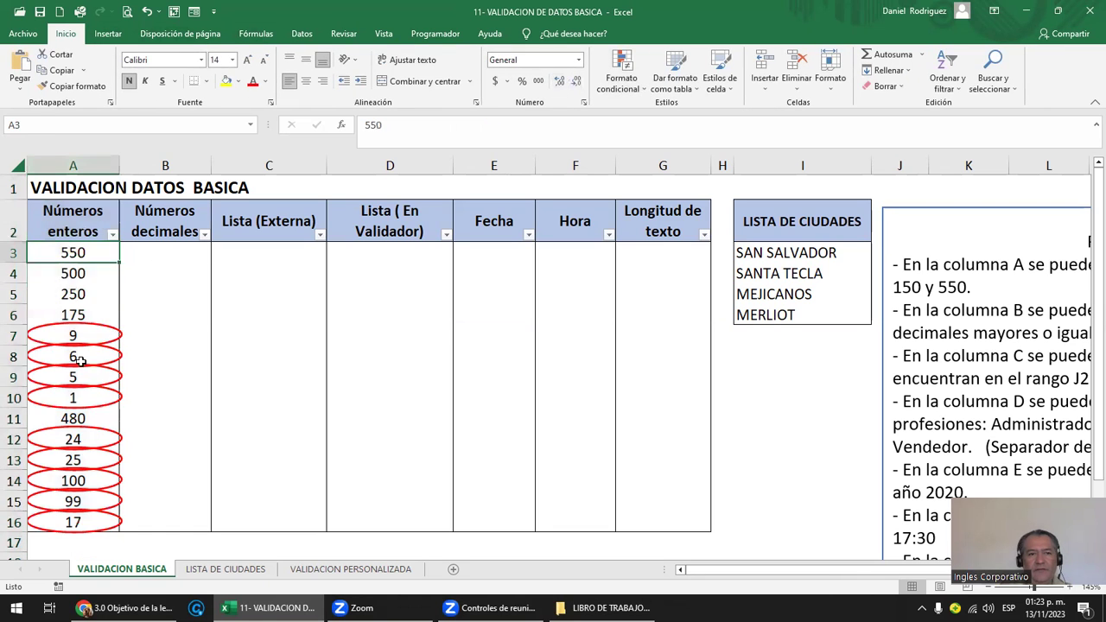
left_click(559, 81)
left_click(559, 82)
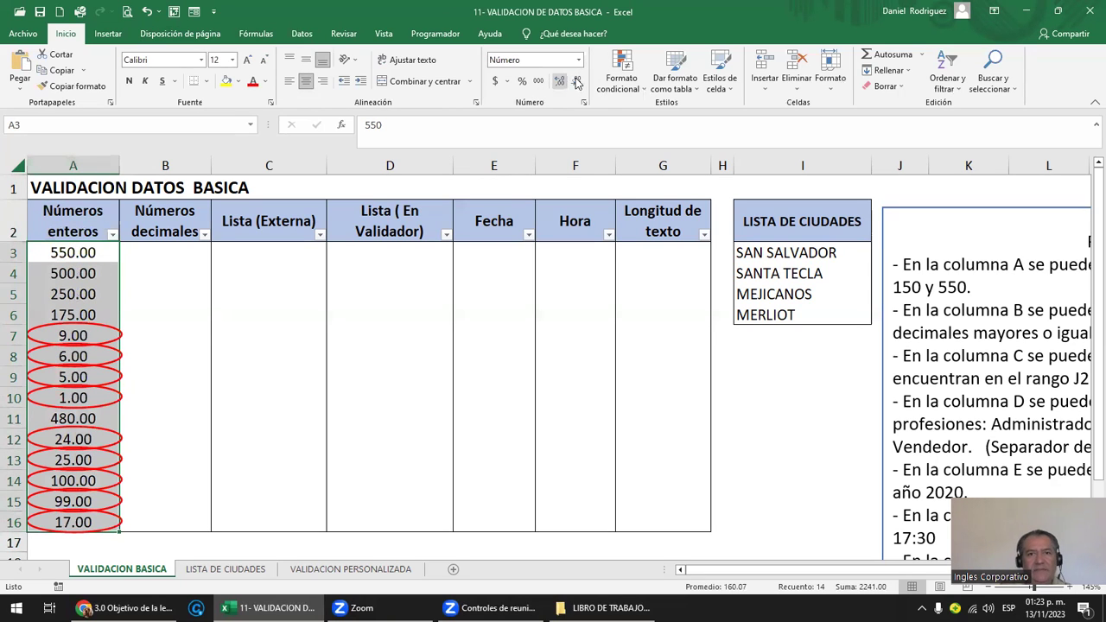
left_click(576, 81)
left_click(576, 81)
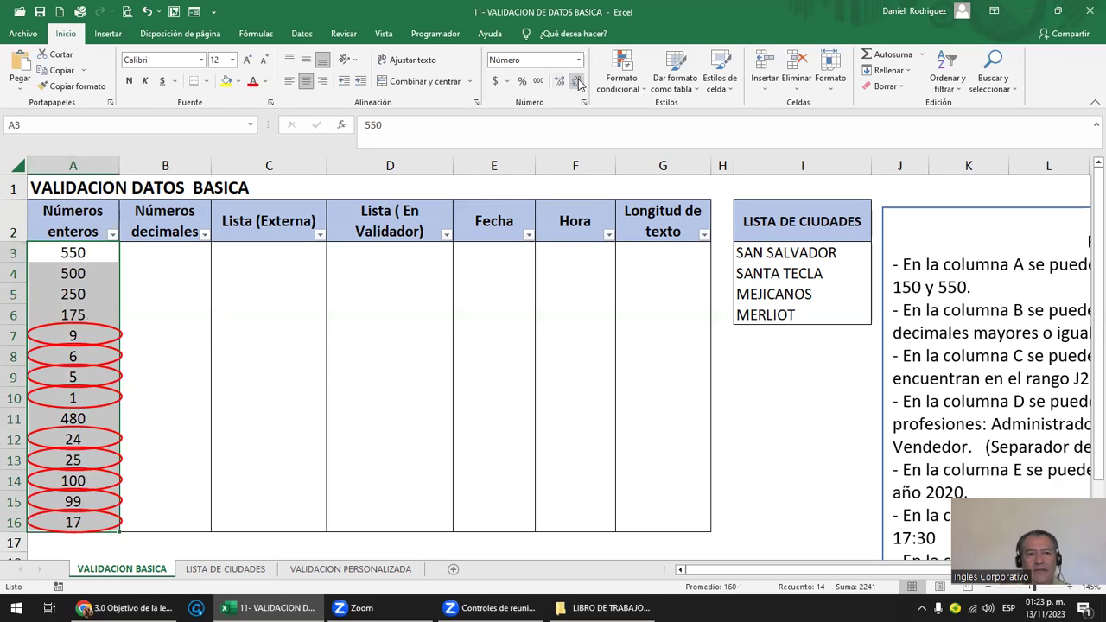
left_click(102, 337)
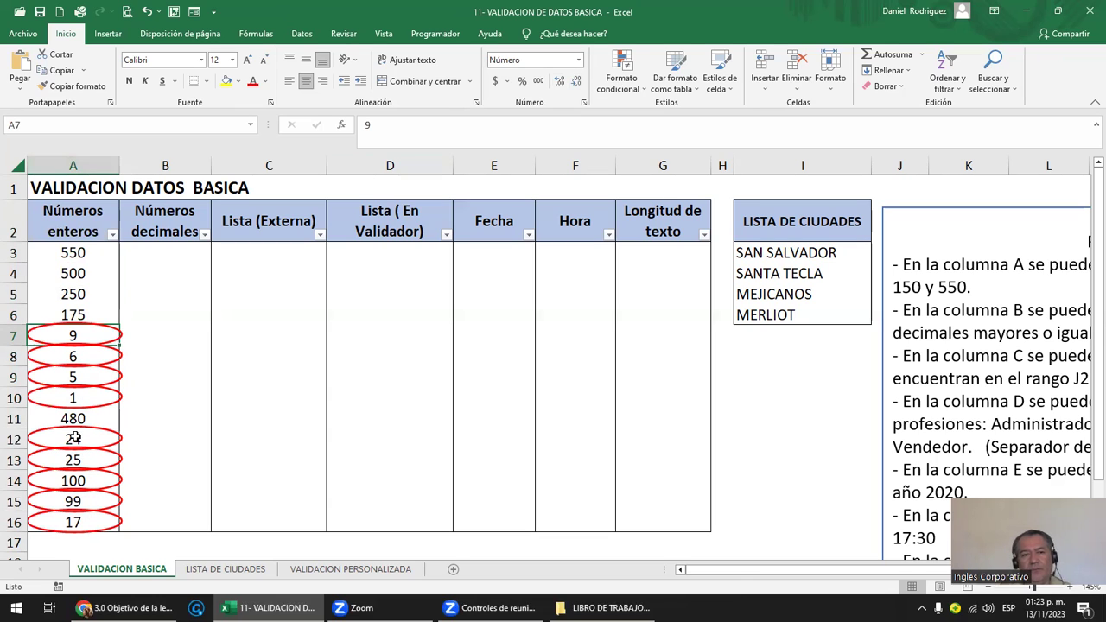
left_click(94, 313)
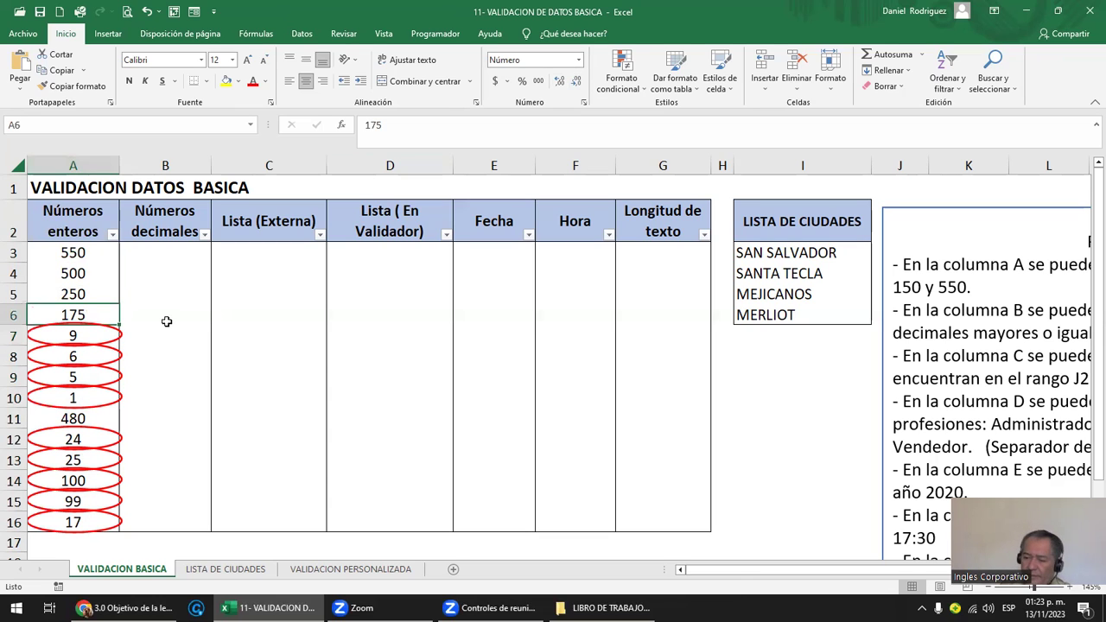
type("25")
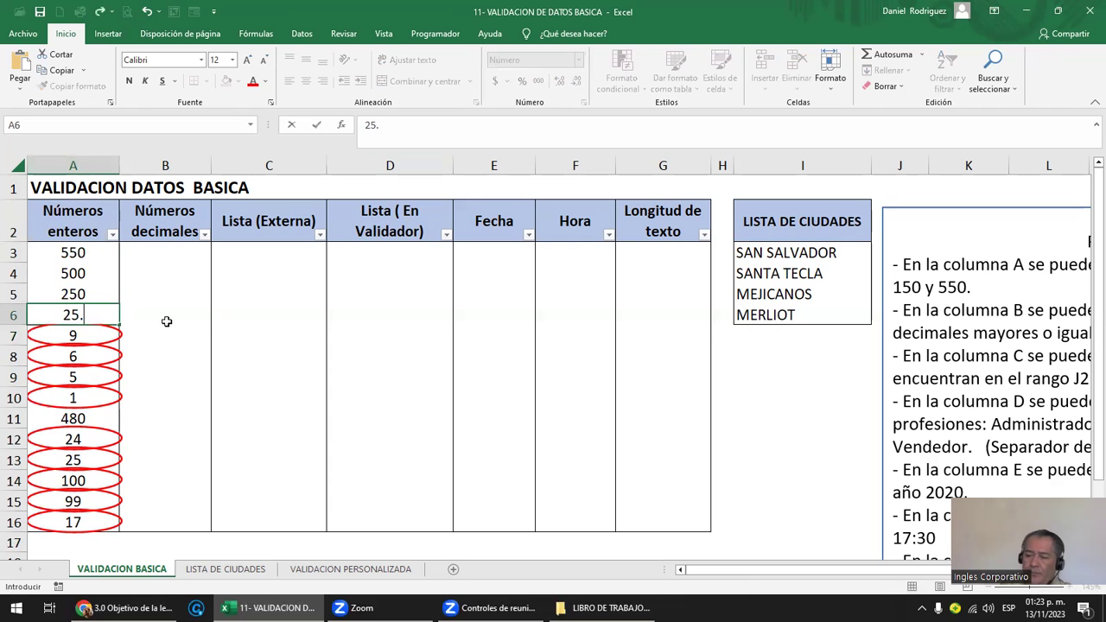
type(".50")
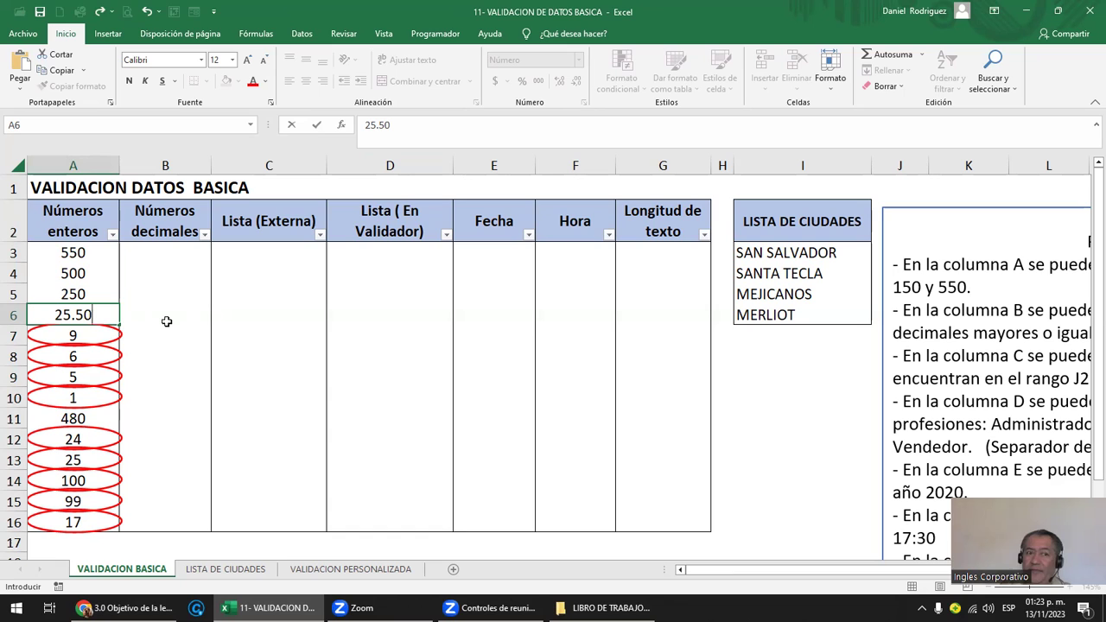
key("Return")
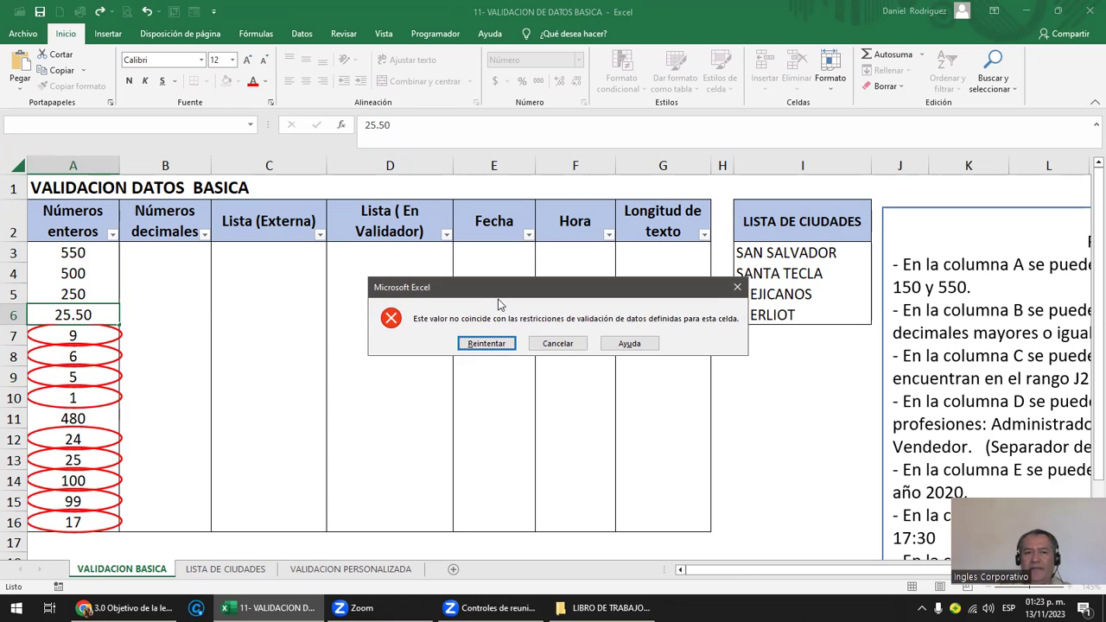
key("Escape")
left_click_drag(69, 253, 76, 522)
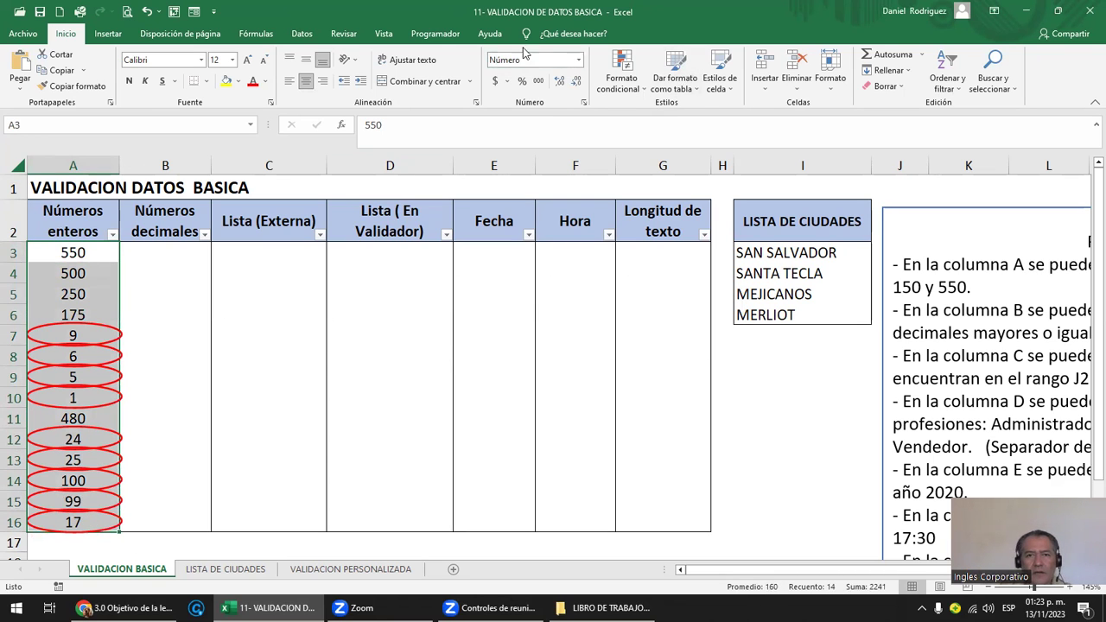
- Change column A's validation error alert style to Información
left_click(302, 35)
left_click(742, 86)
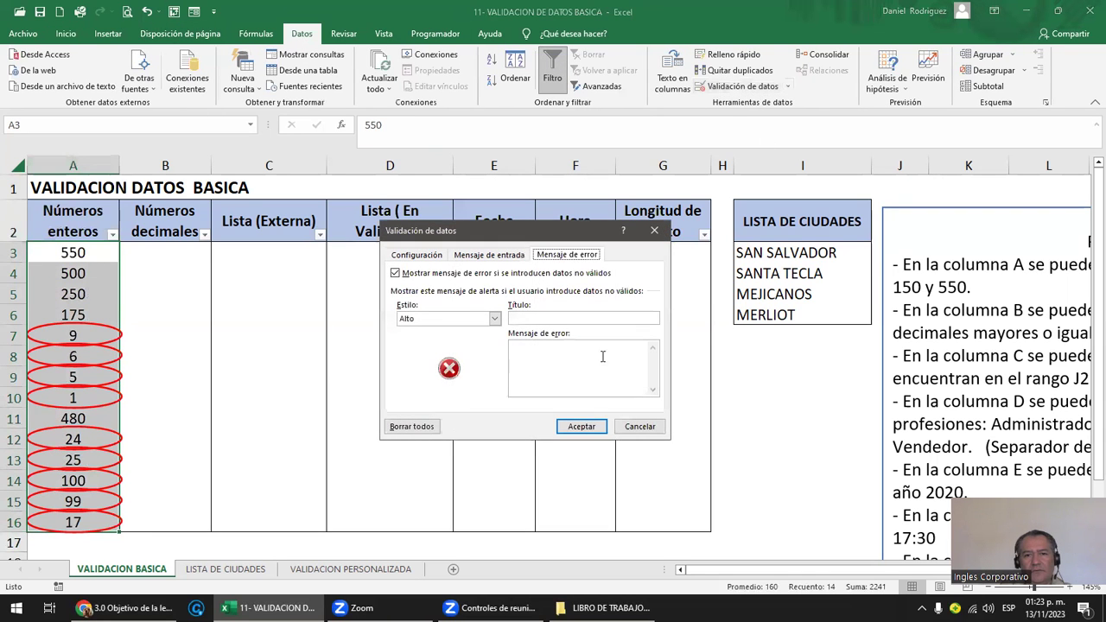
left_click(494, 318)
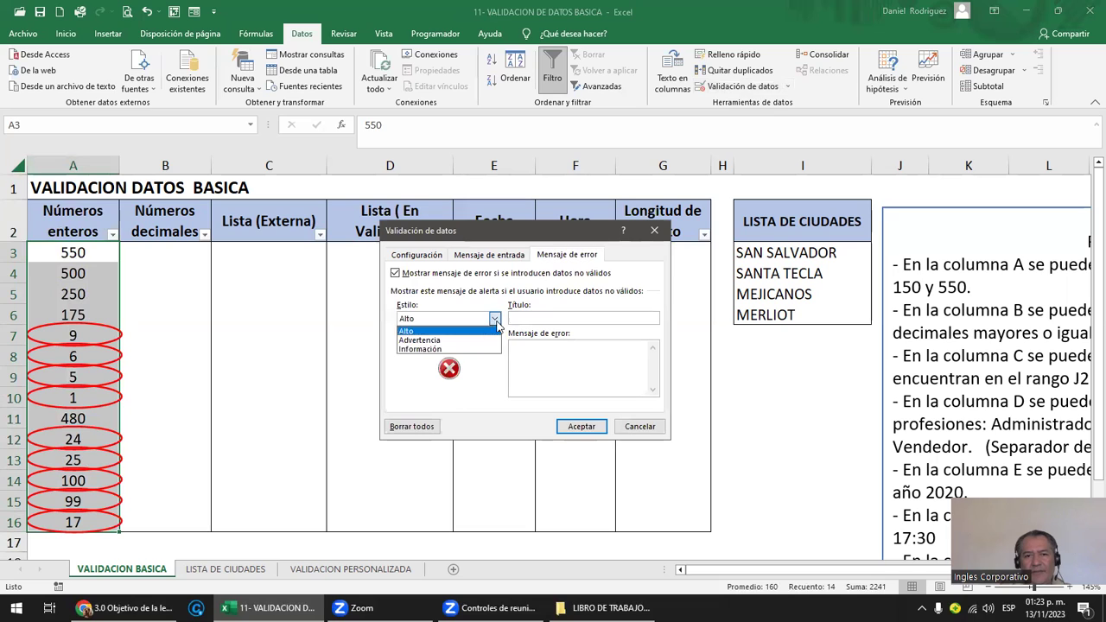
left_click(421, 349)
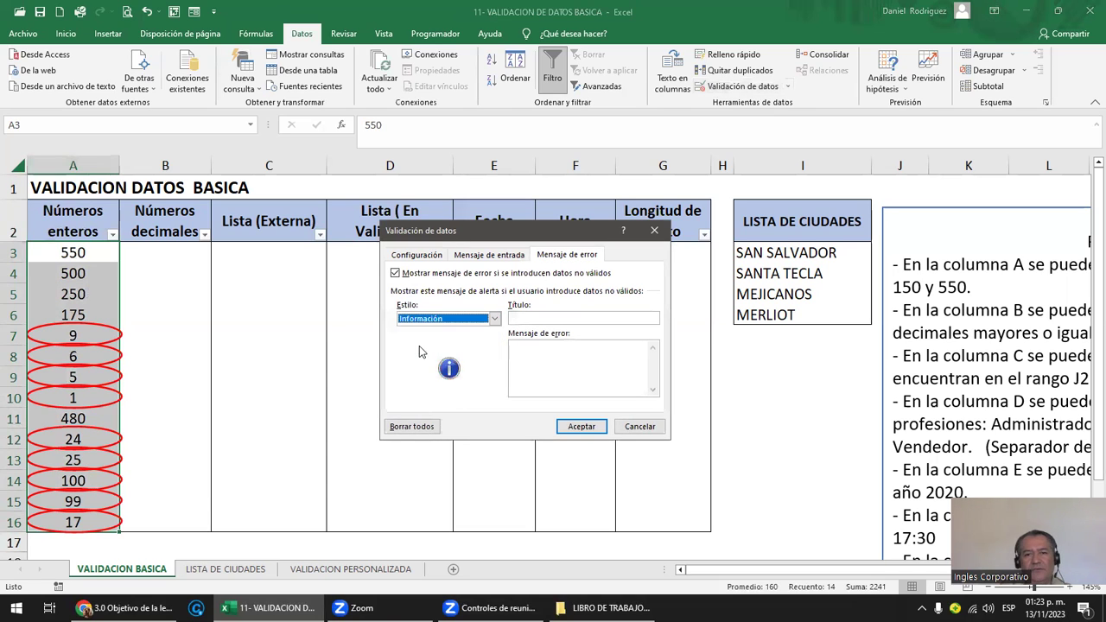
left_click(585, 426)
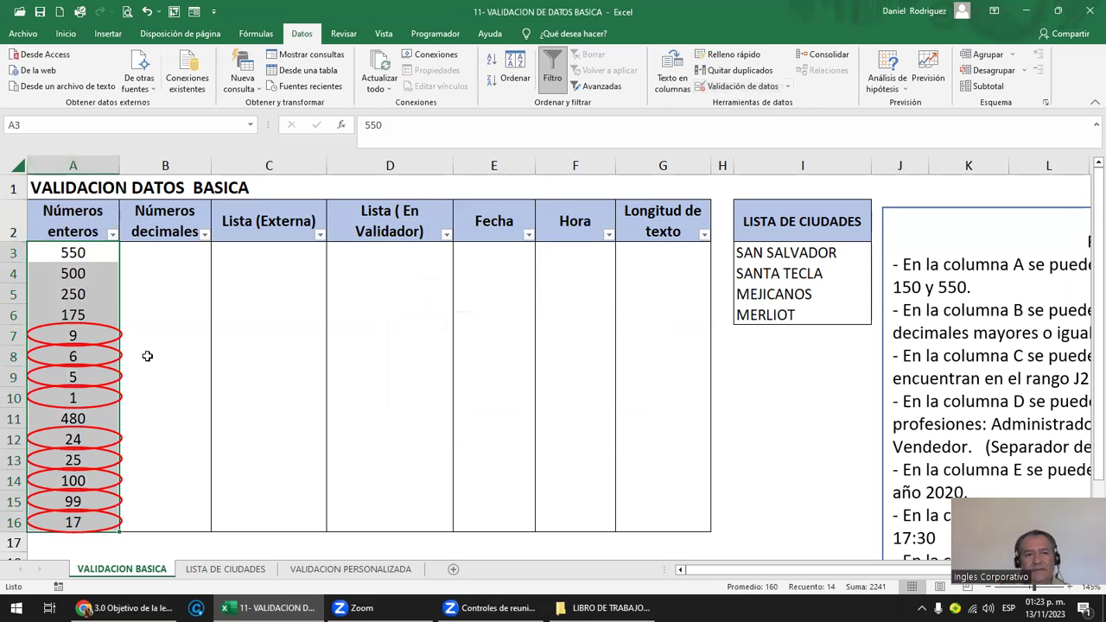
- Enter 25.50 in A5 and keep it past the information warning, then select A3:A16
left_click(76, 292)
type("25.50")
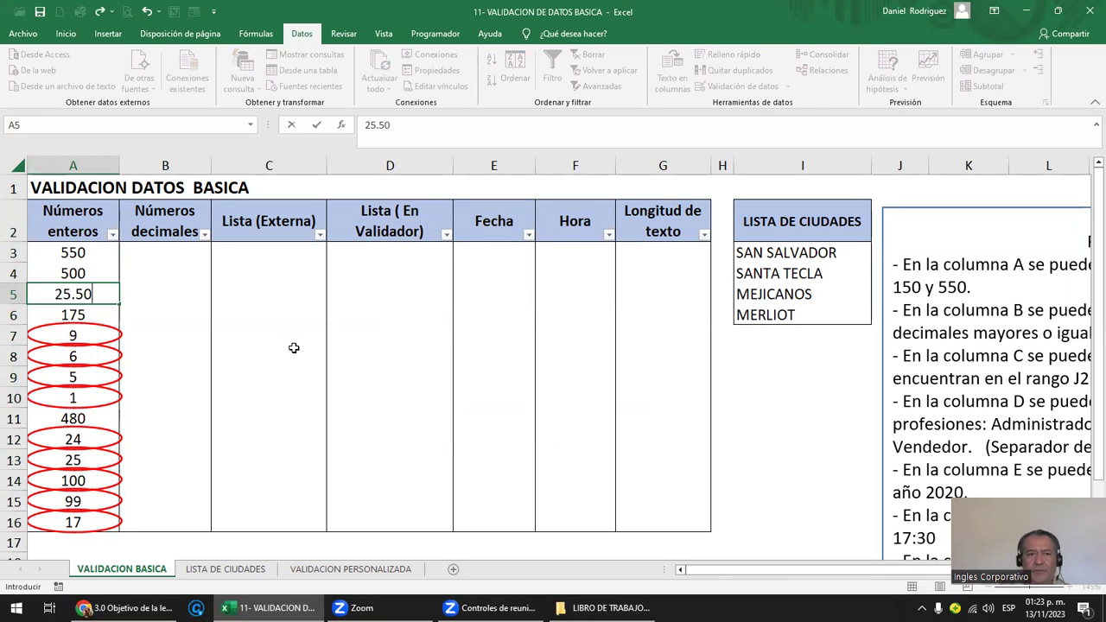
key("Return")
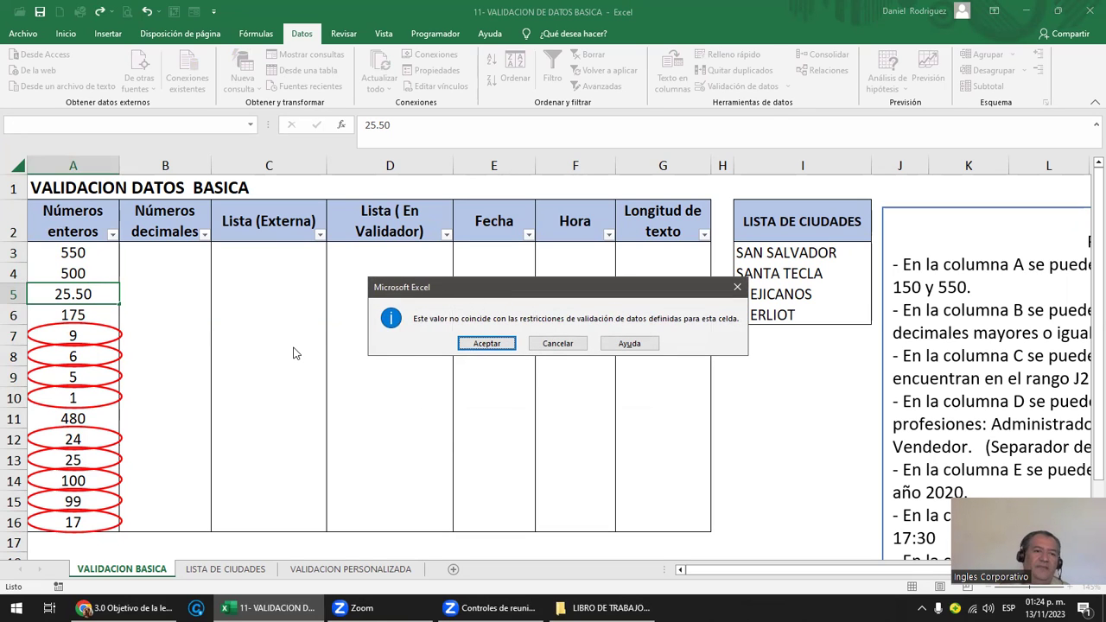
key("Return")
key("Up")
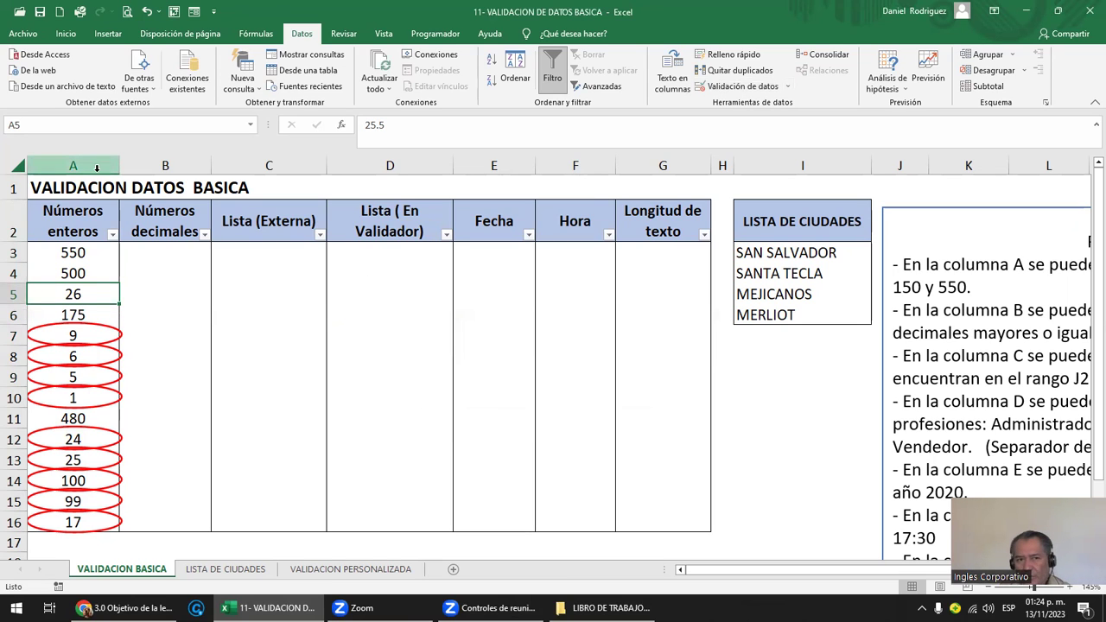
left_click_drag(80, 254, 105, 512)
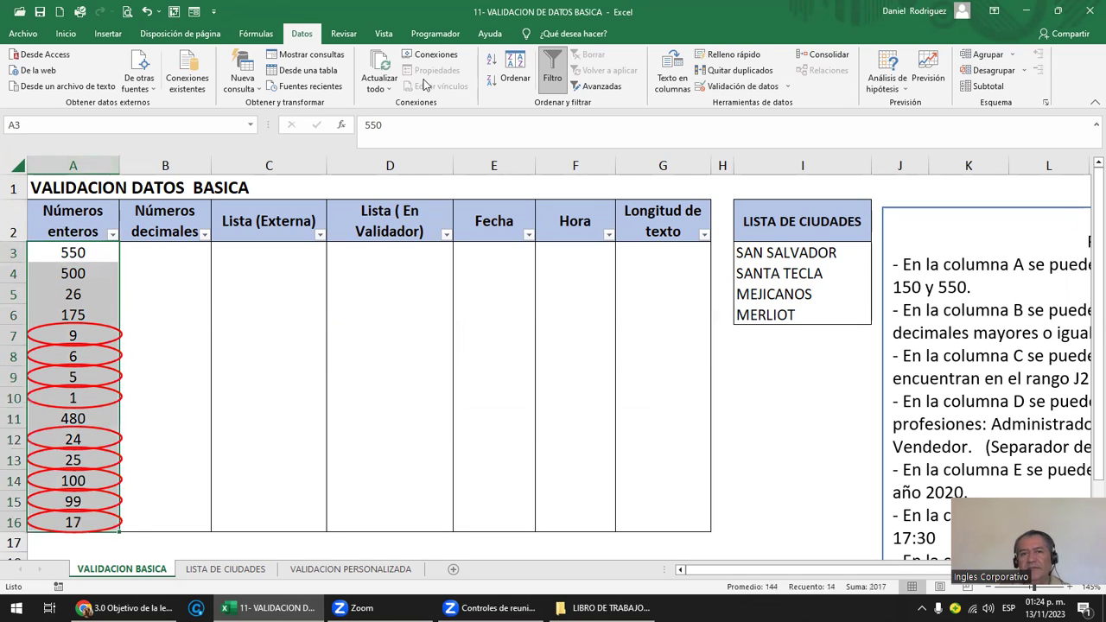
- Show two decimal places in column A, then round A5 back to a whole number
left_click(66, 33)
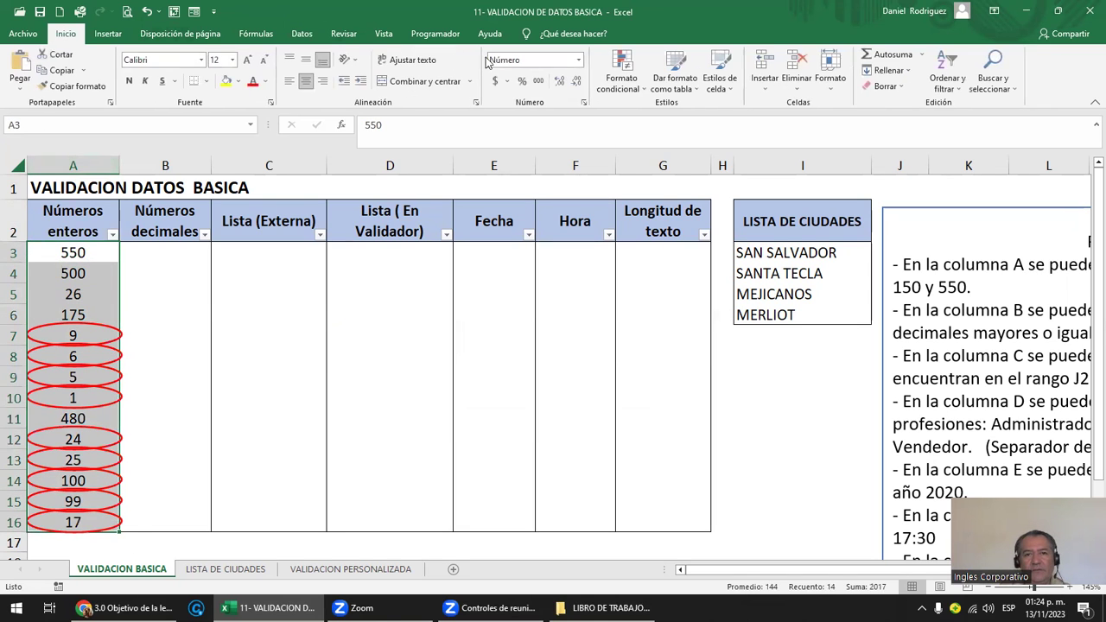
left_click(564, 82)
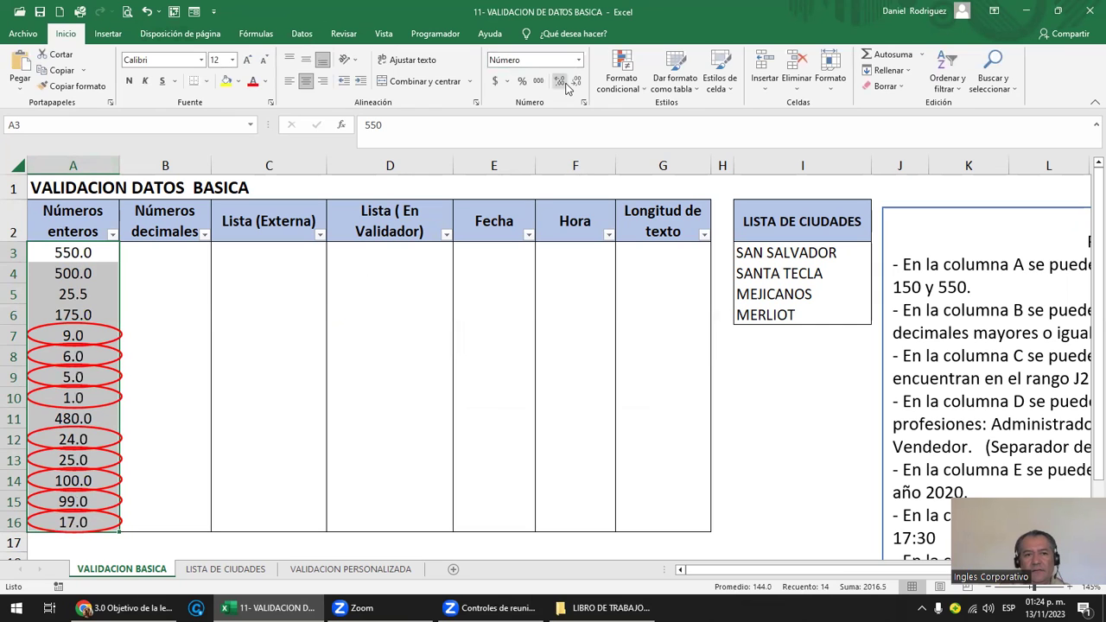
left_click(561, 82)
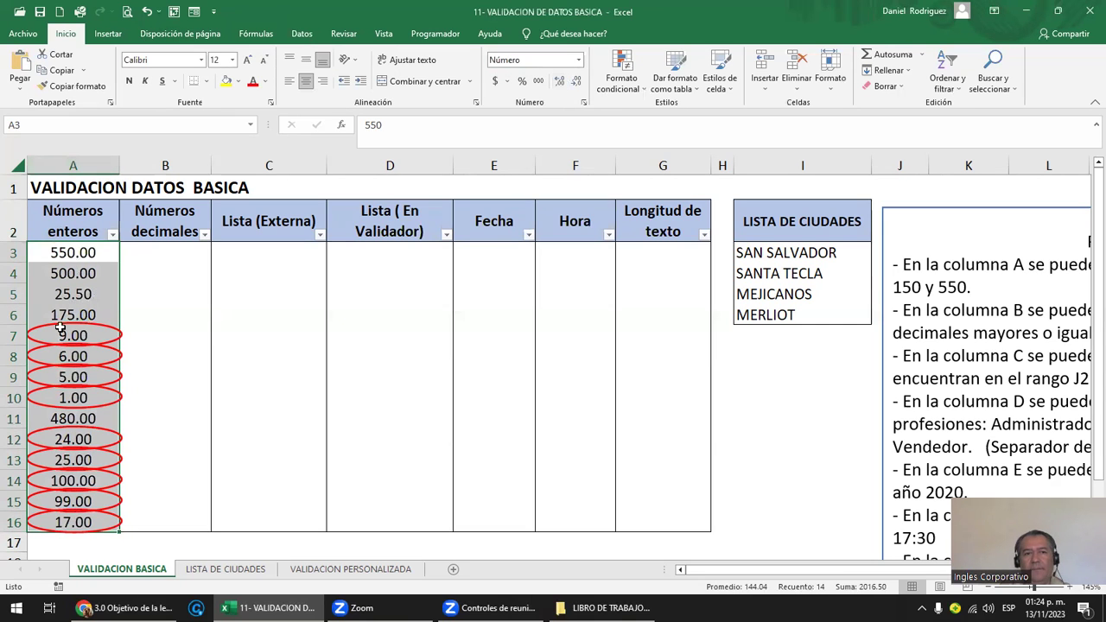
left_click(66, 294)
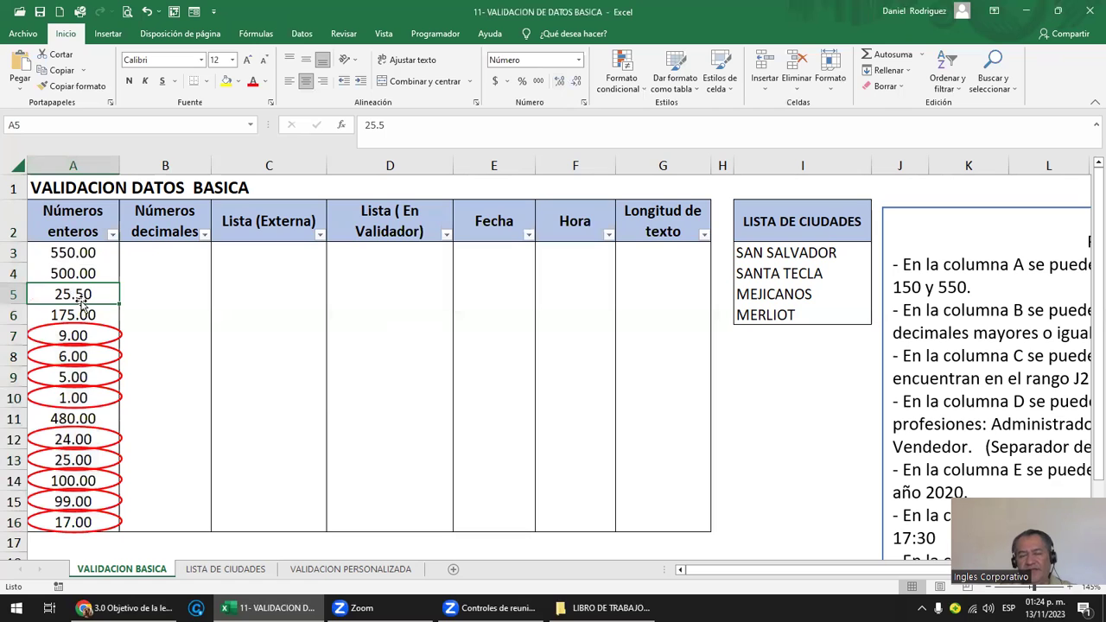
left_click(575, 81)
left_click(575, 81)
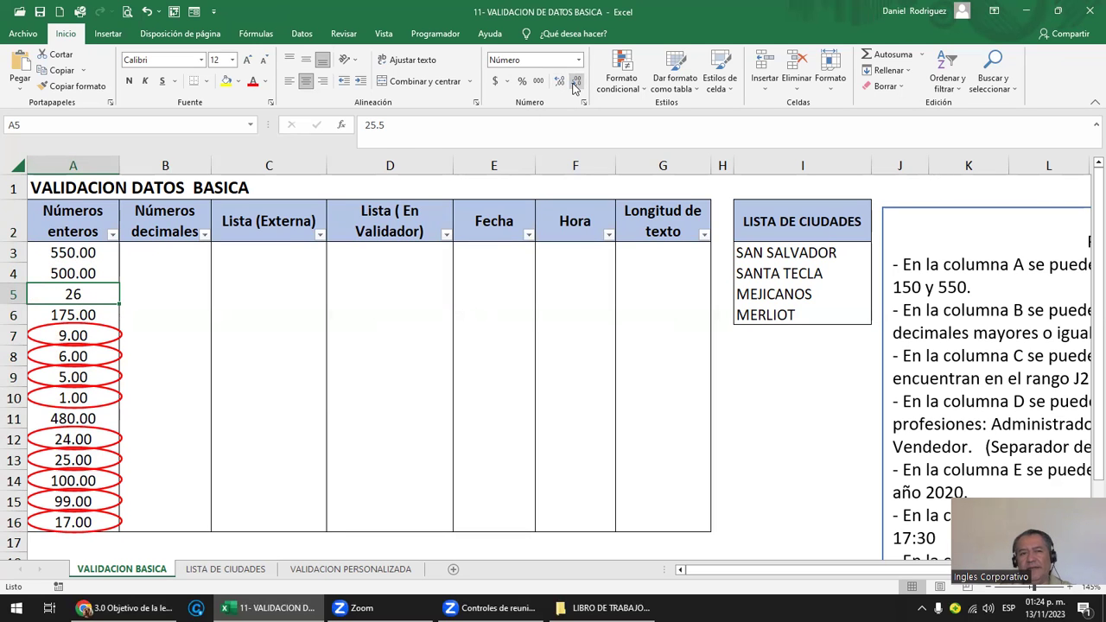
- Reselect A3:A16 and display its values with three decimal places, so A5 shows 25.500
left_click_drag(69, 253, 92, 513)
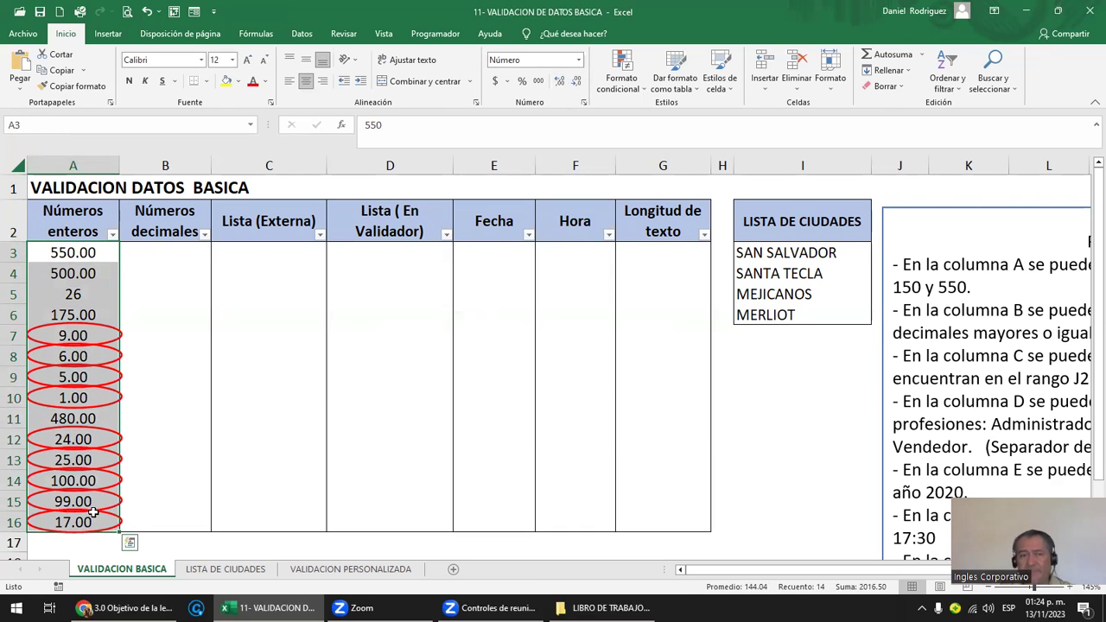
left_click(71, 294)
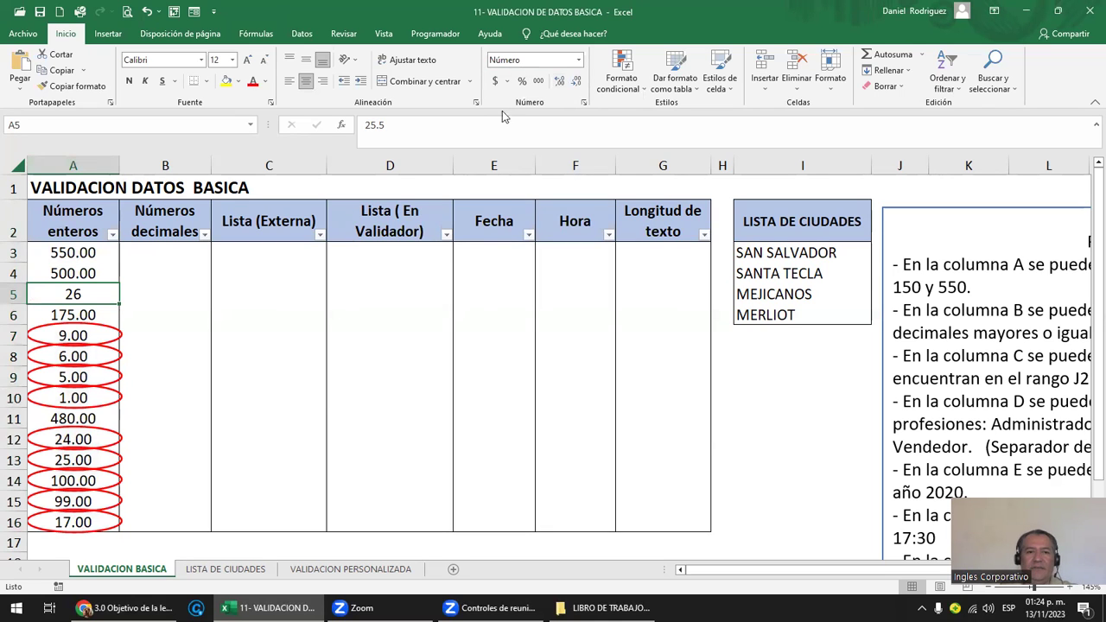
left_click(96, 160)
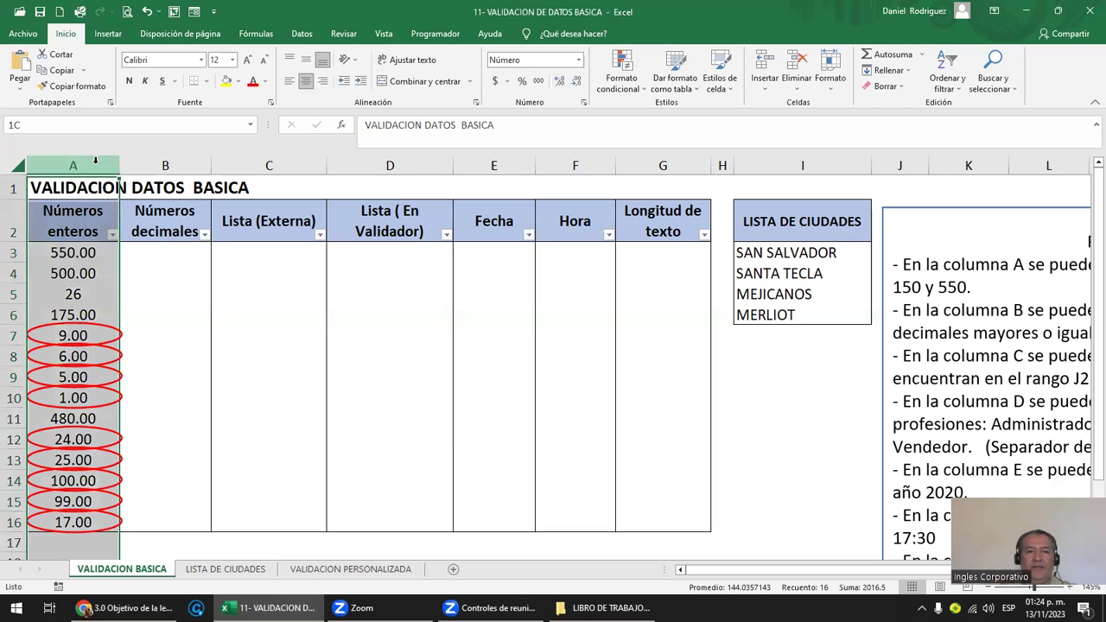
left_click(76, 296)
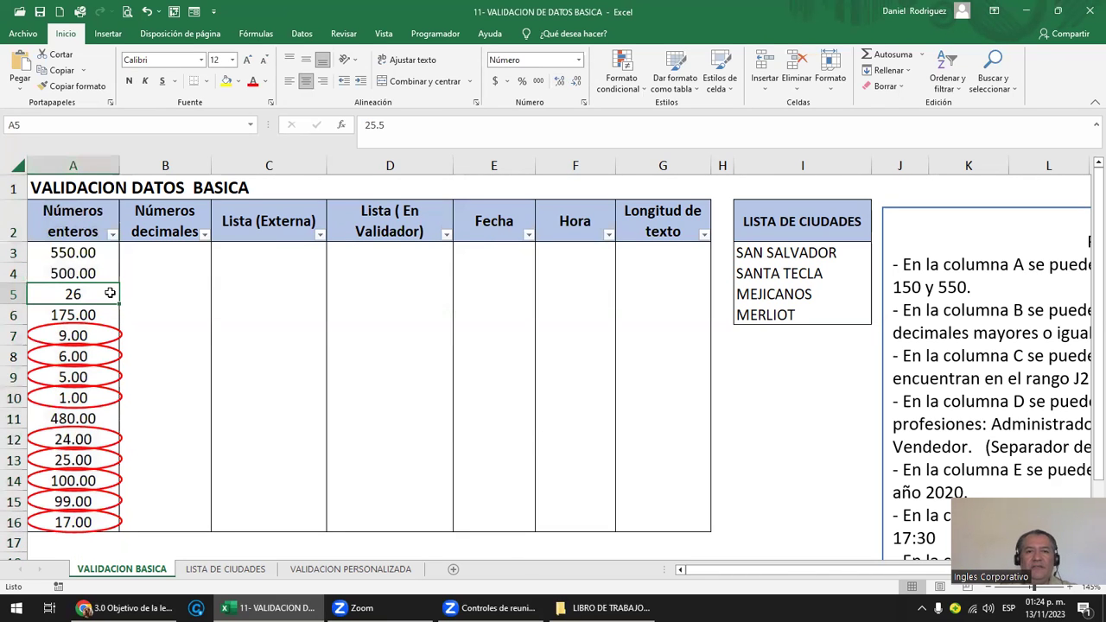
left_click_drag(86, 253, 87, 522)
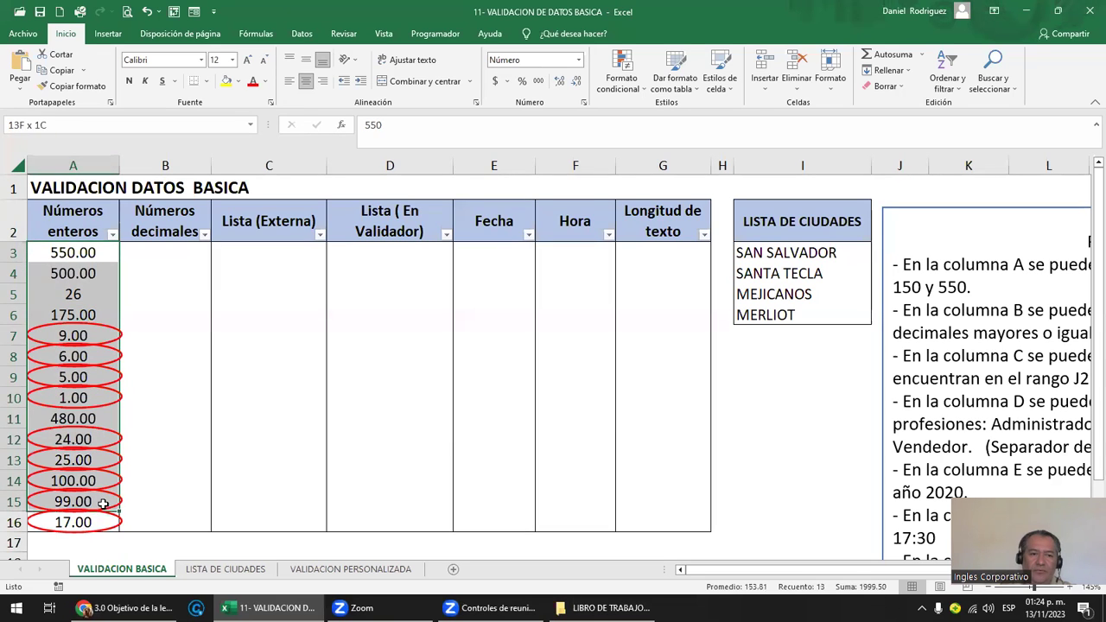
left_click(561, 80)
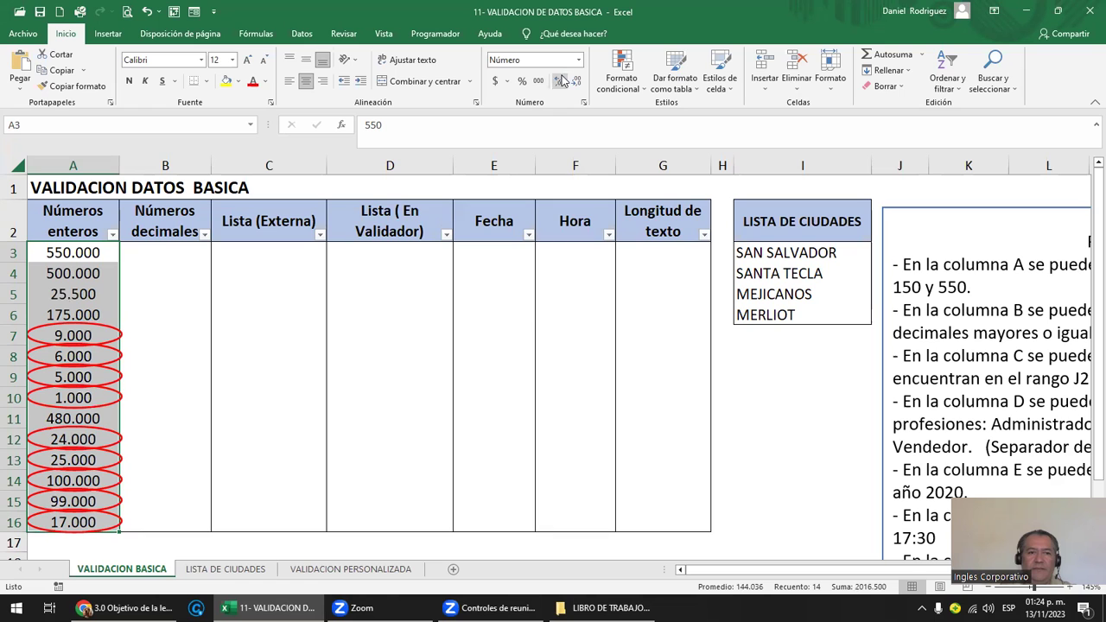
- Move right from I8 beside the city list to read the practice instructions
left_click(174, 262)
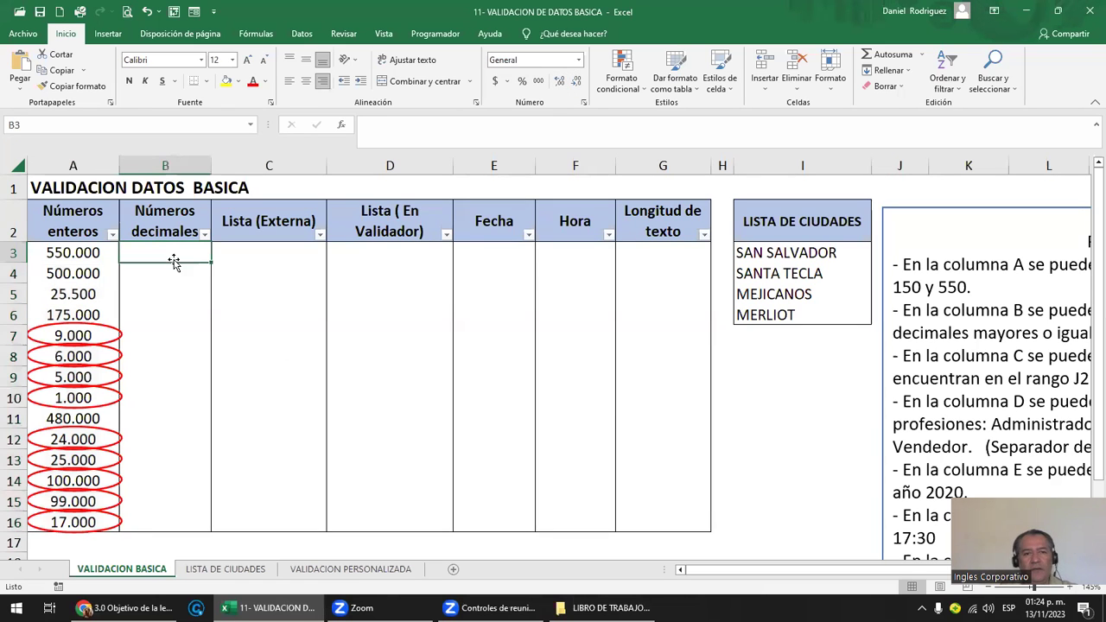
left_click(811, 353)
key("Right")
key("Right")
key("Right")
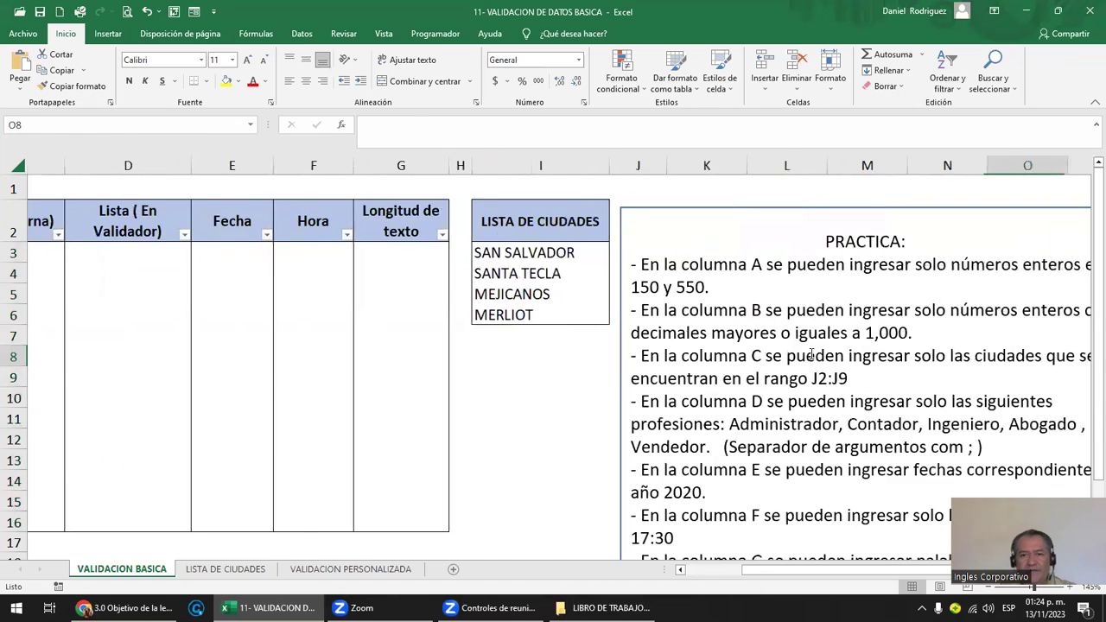
key("Right")
key("Right")
key("Right")
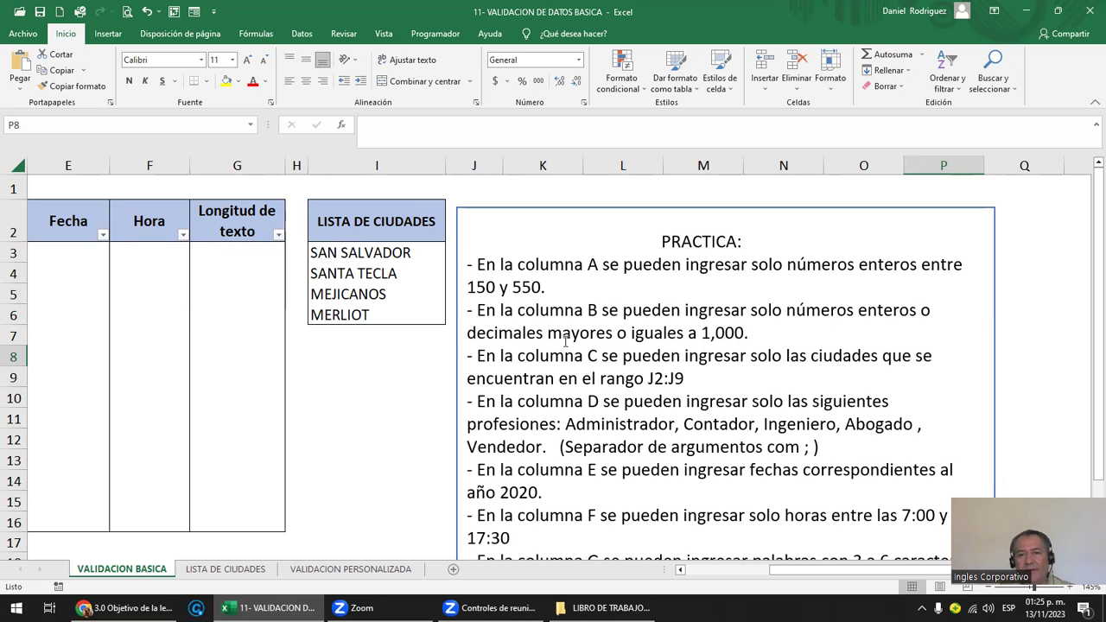
- Return to the start of the row and select the empty Números decimales cells B3:B16
left_click(284, 333)
key("Home")
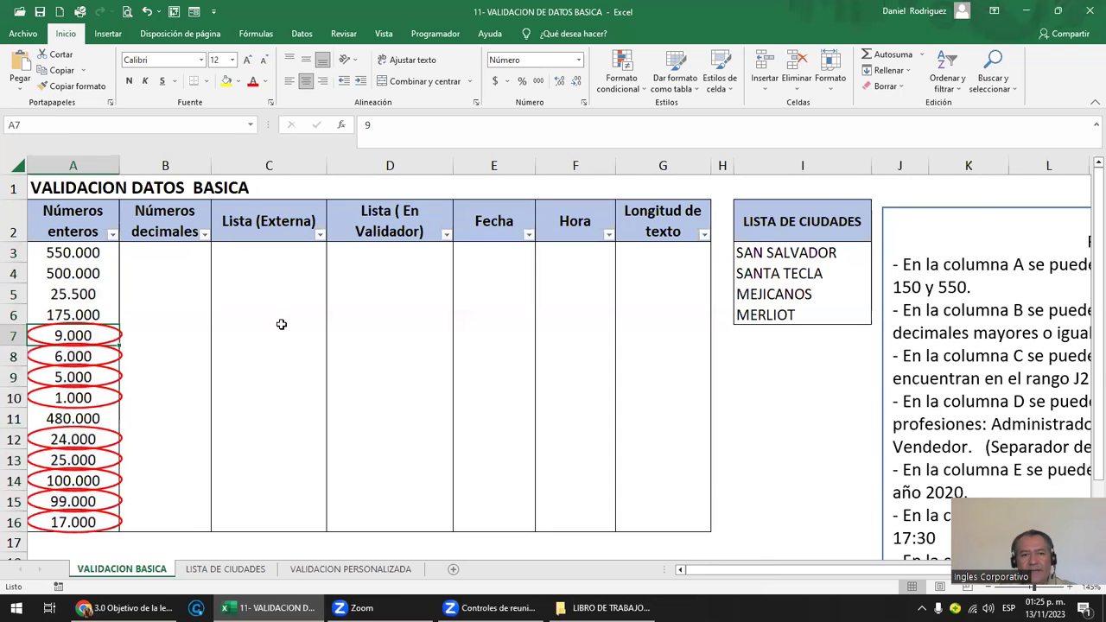
left_click_drag(165, 252, 156, 527)
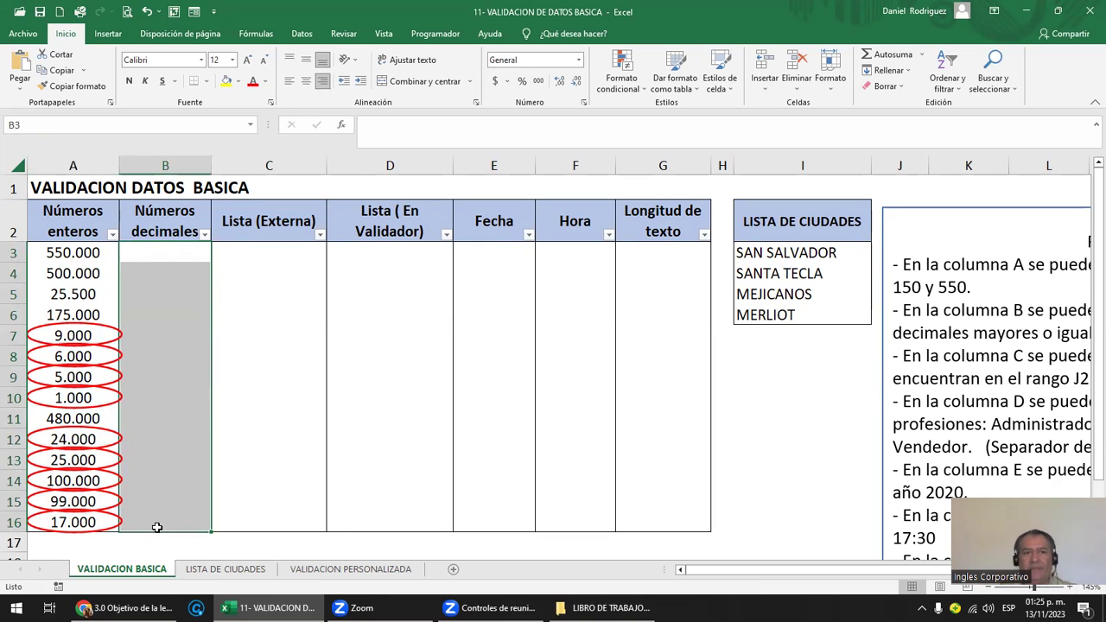
left_click(168, 156)
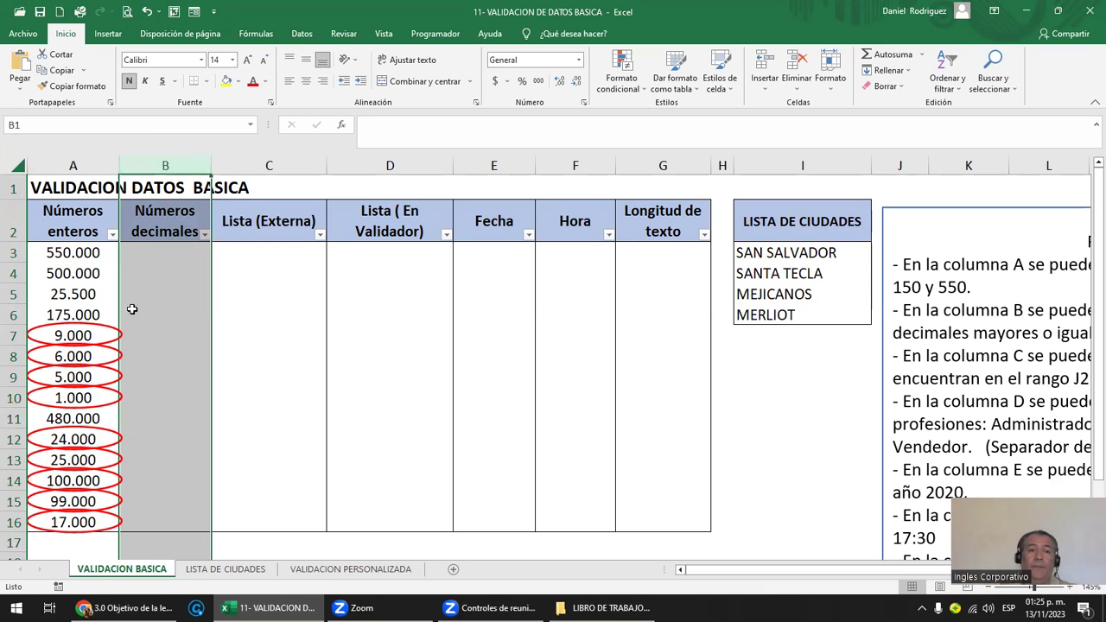
left_click(156, 259)
scroll(195, 455, "down", 2)
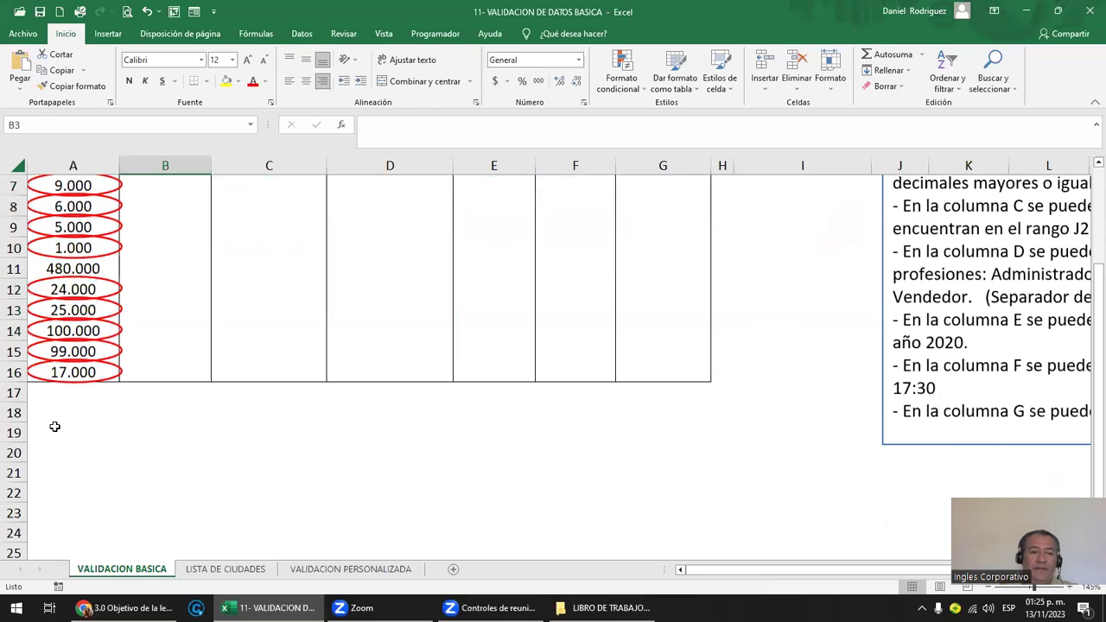
left_click_drag(54, 427, 682, 496)
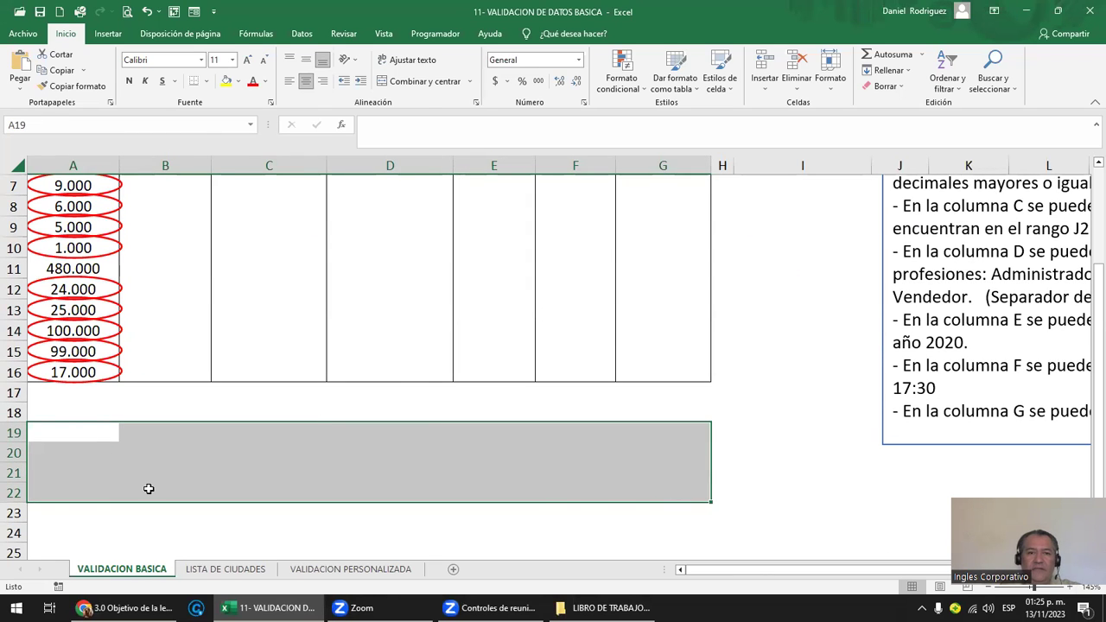
scroll(151, 488, "up", 2)
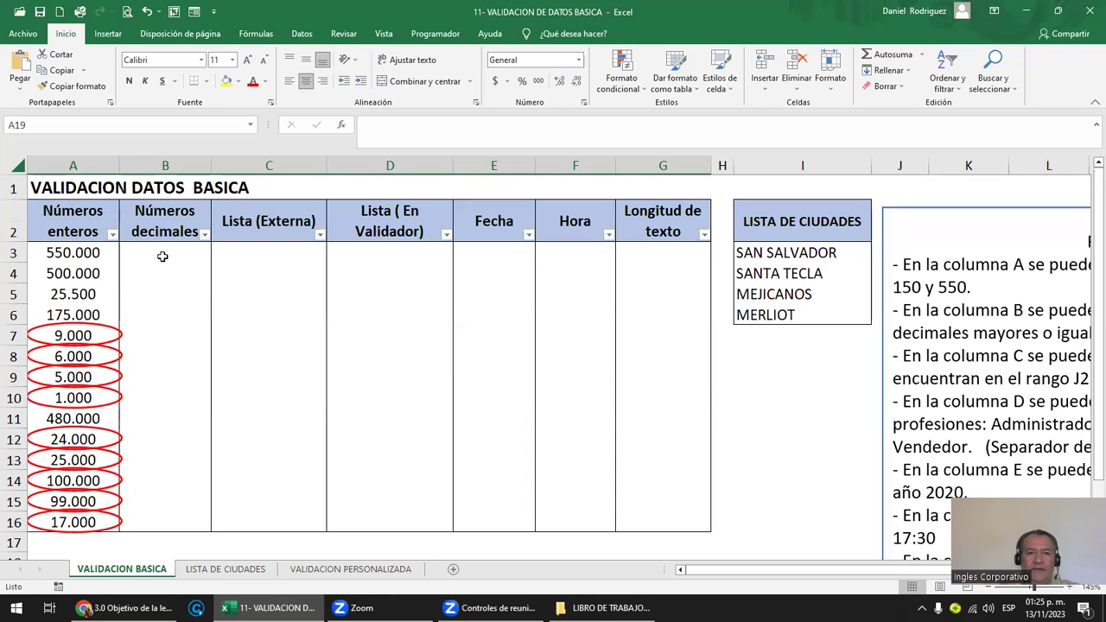
left_click_drag(152, 253, 166, 522)
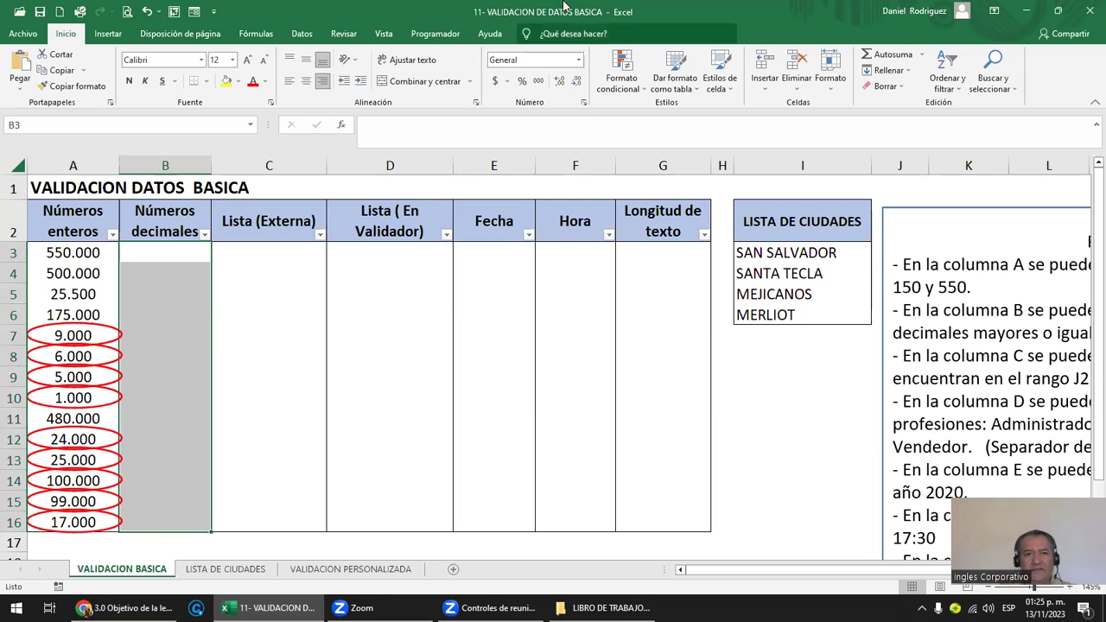
- Set Validación de datos on B3:B16 to allow Decimal, leaving the comparison condition still to choose
left_click(303, 33)
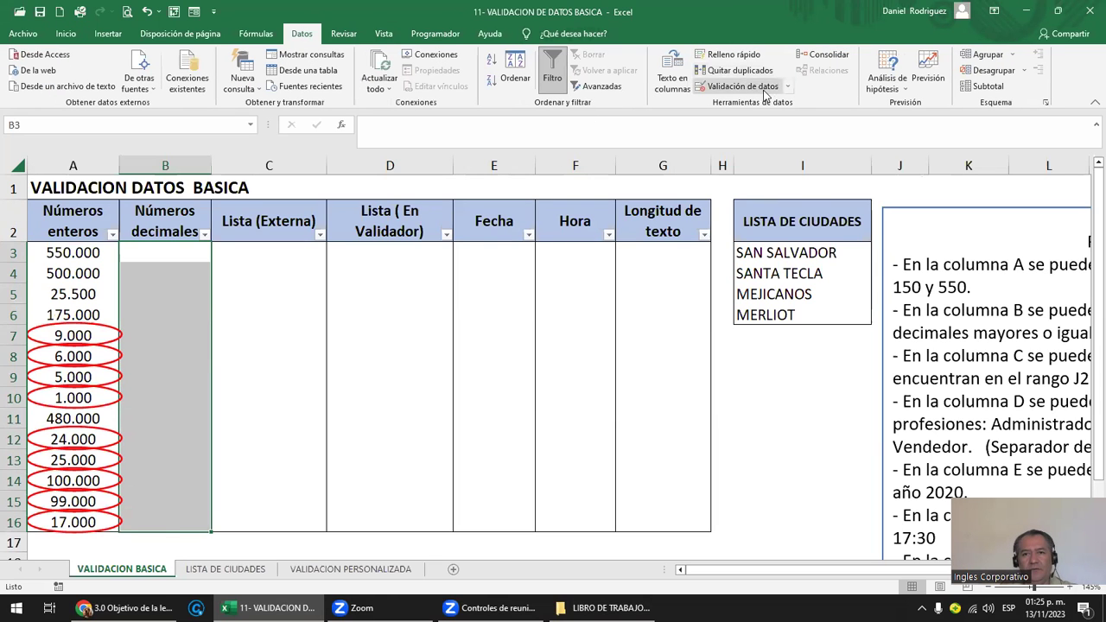
left_click(780, 91)
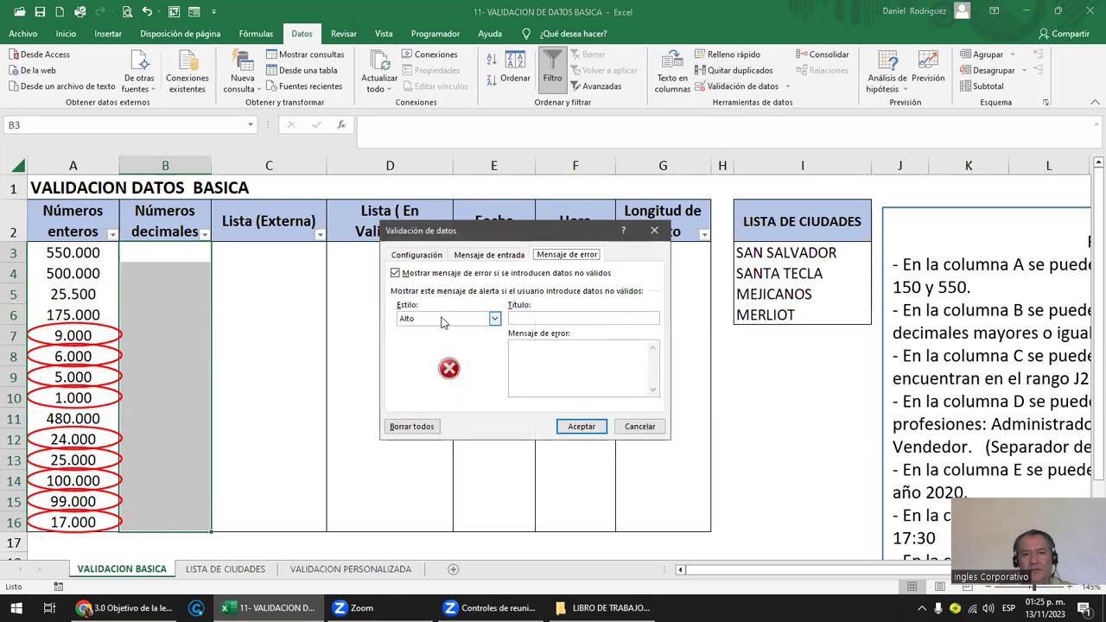
left_click(419, 256)
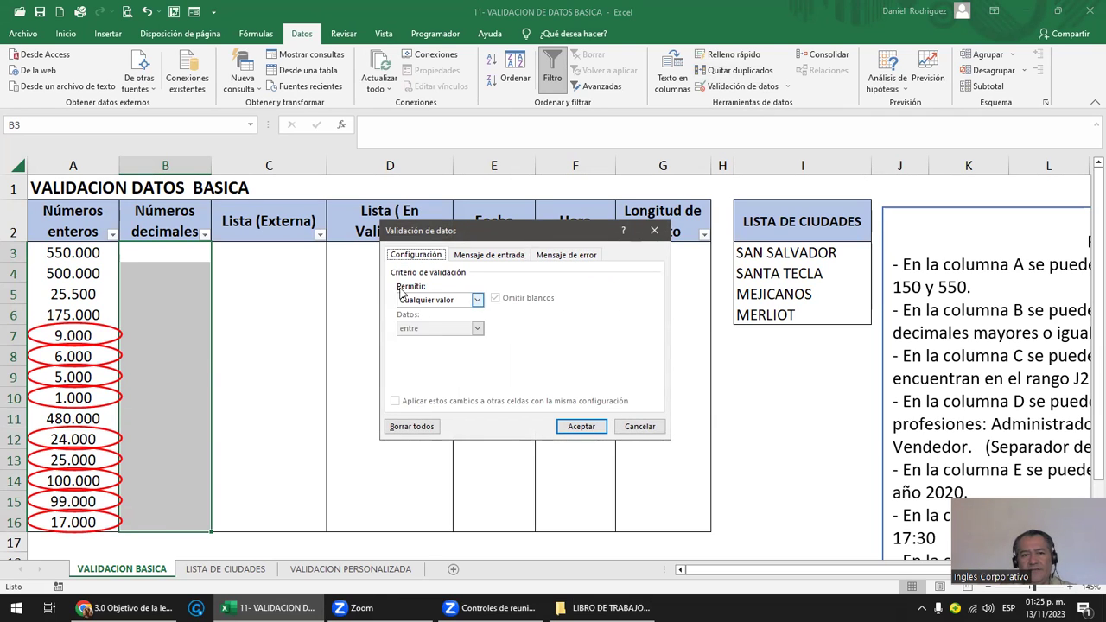
left_click(477, 300)
left_click(430, 331)
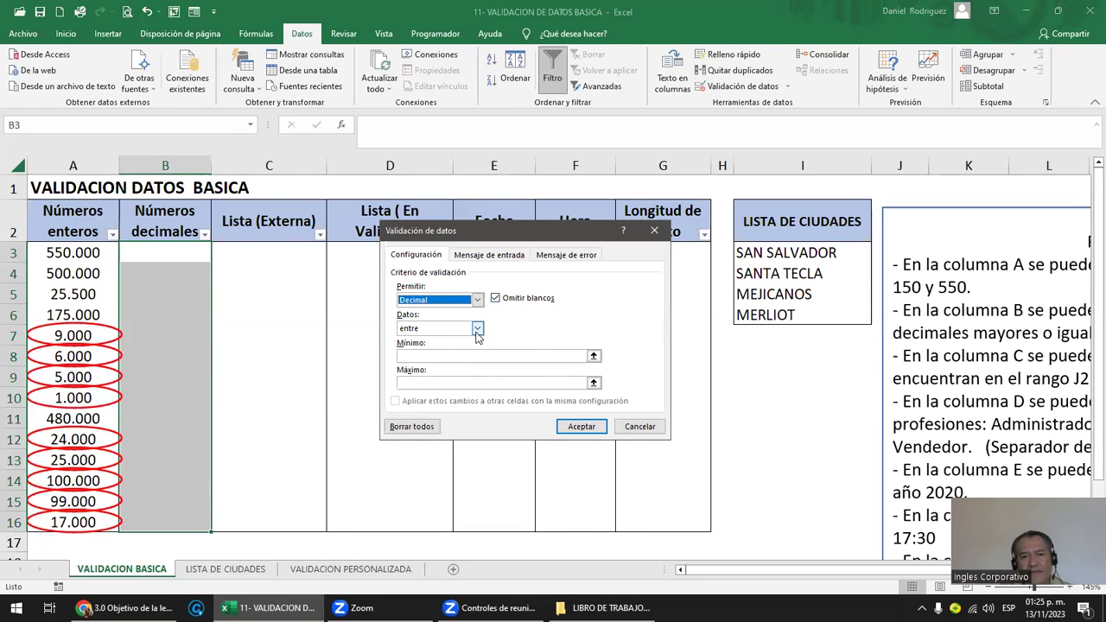
left_click(477, 330)
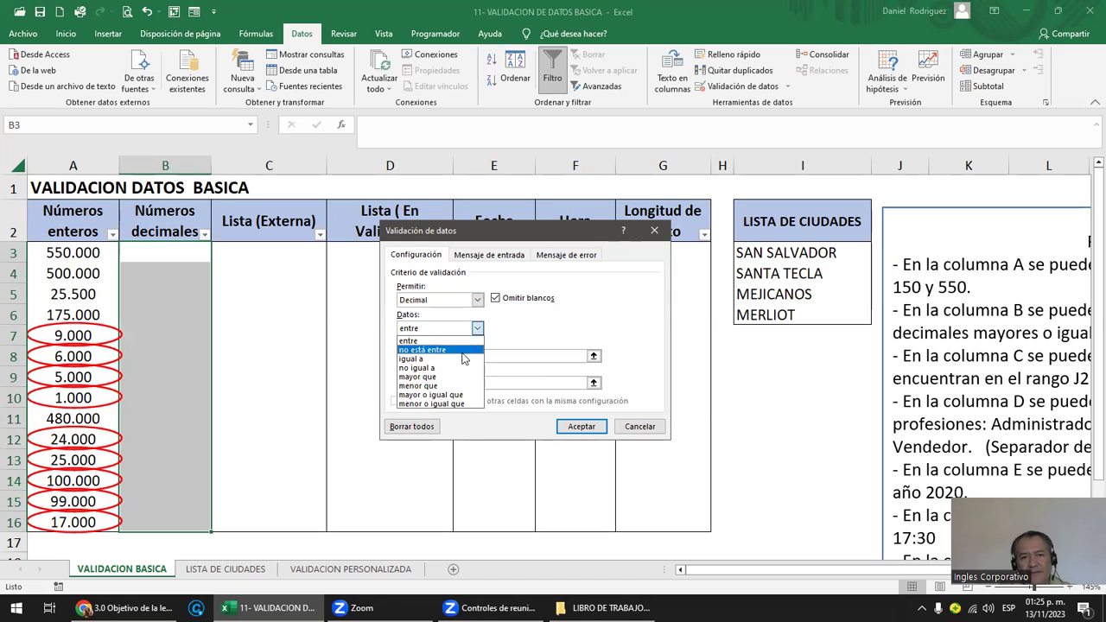
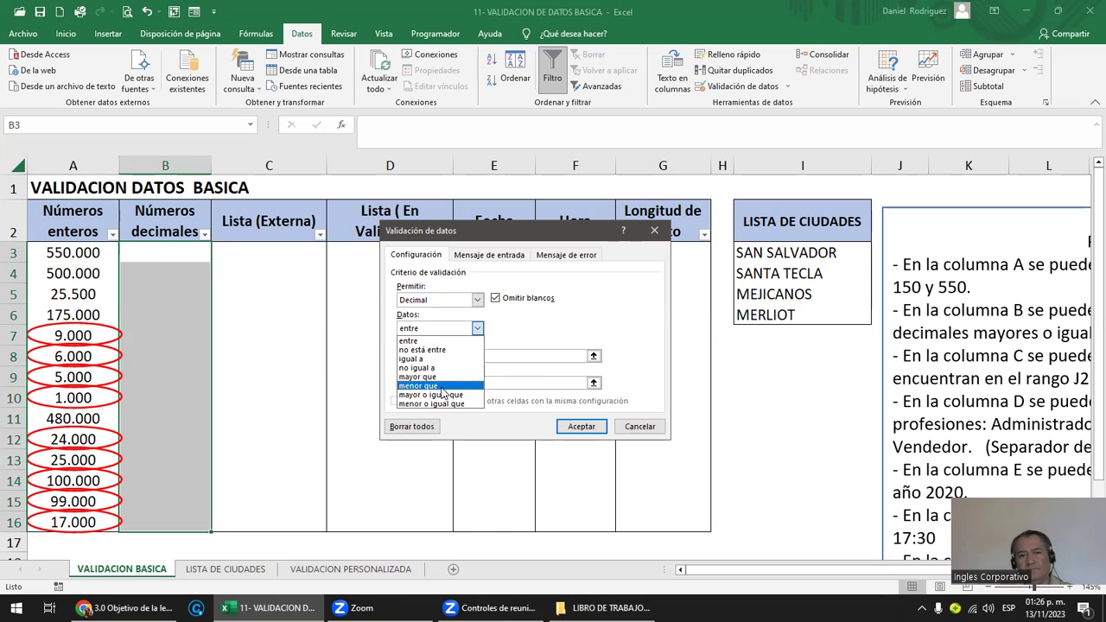
- Set B3:B16's decimal rule to 'menor que' with a maximum of 1000 and accept it
left_click(442, 387)
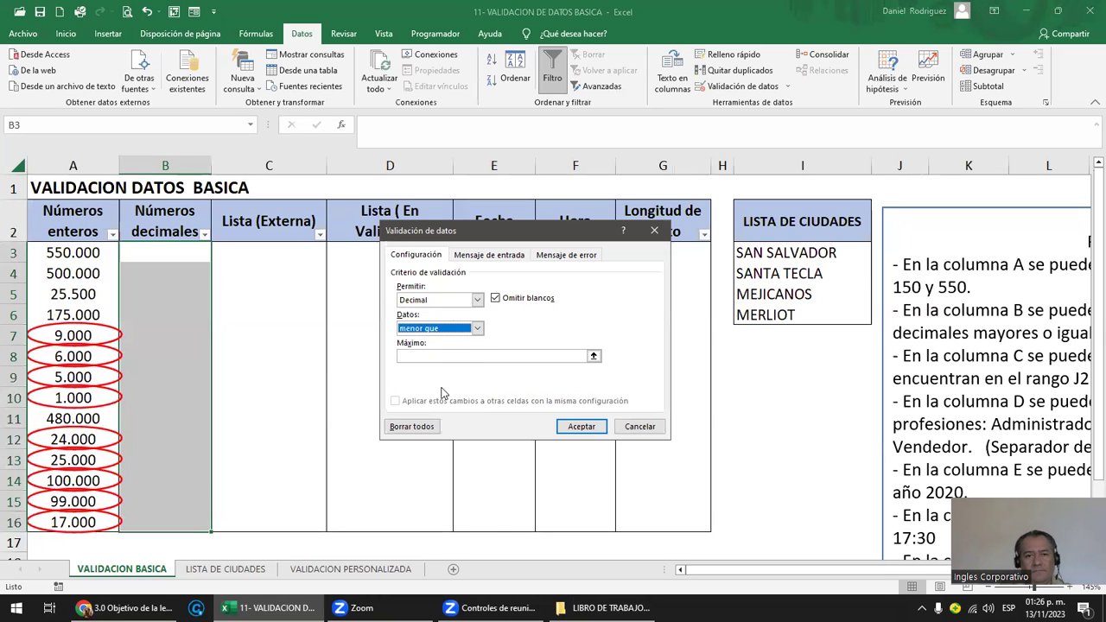
left_click(411, 356)
type("1000")
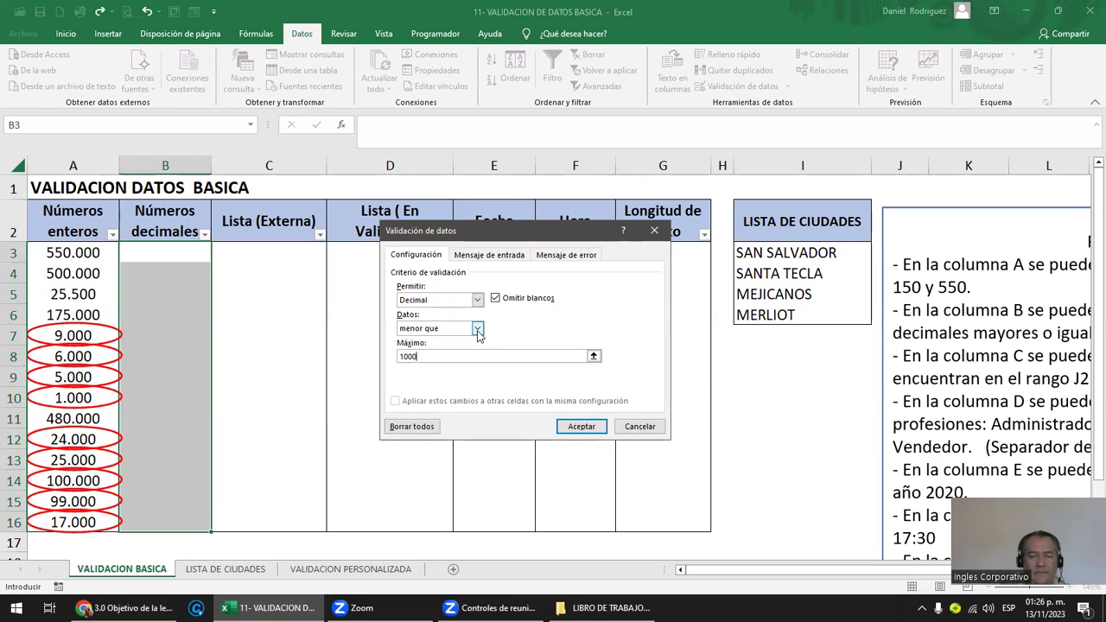
left_click(580, 426)
left_click(785, 391)
- Return to the practice table and select the decimals range B3:B16
key("Right")
key("Right")
key("Right")
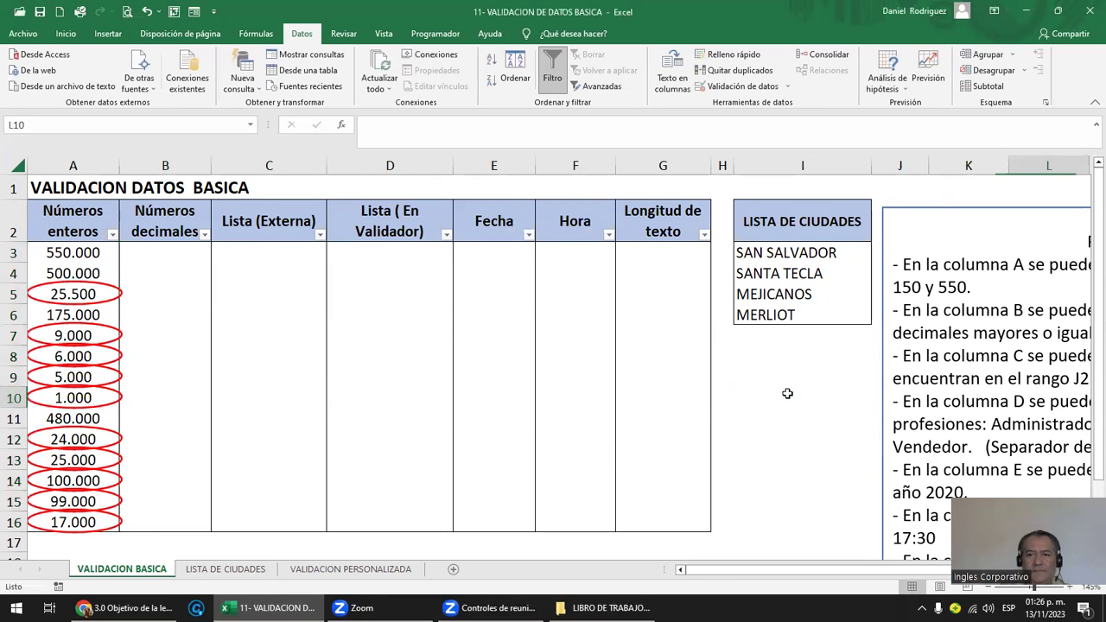
key("Right")
key("Right")
key("Right")
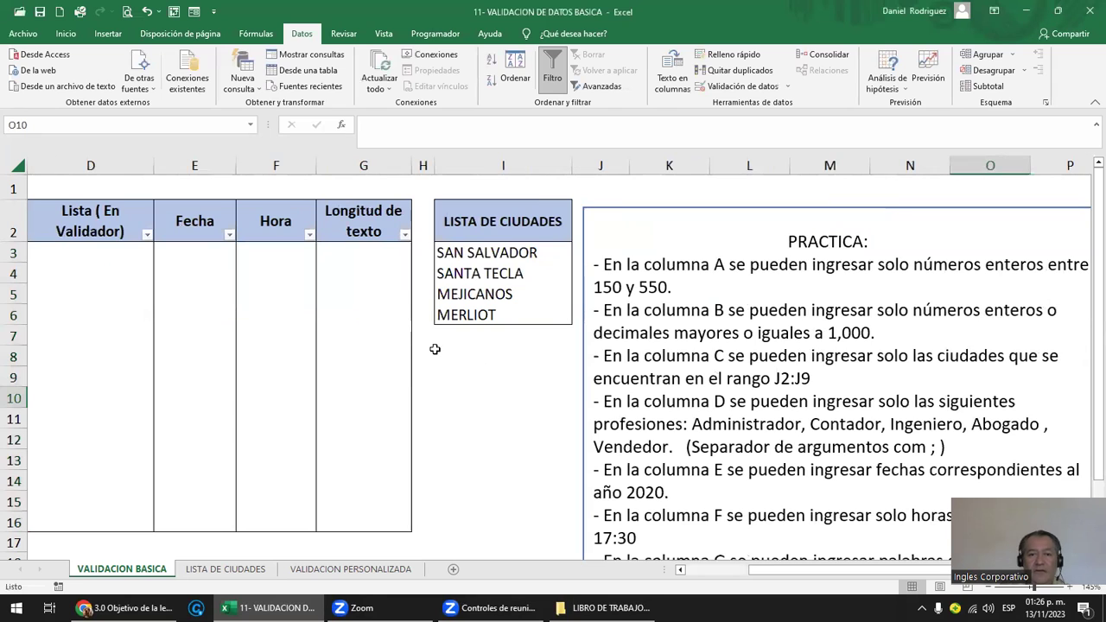
left_click(387, 314)
key("Left")
key("Left")
key("Left")
key("Left")
key("Left")
key("Left")
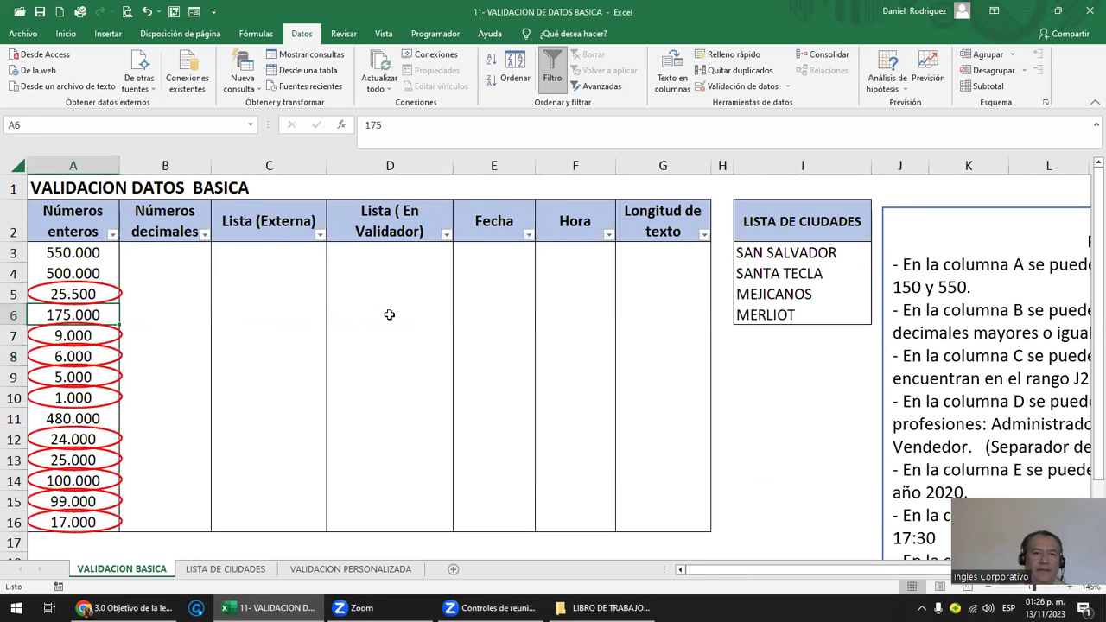
left_click_drag(182, 248, 185, 519)
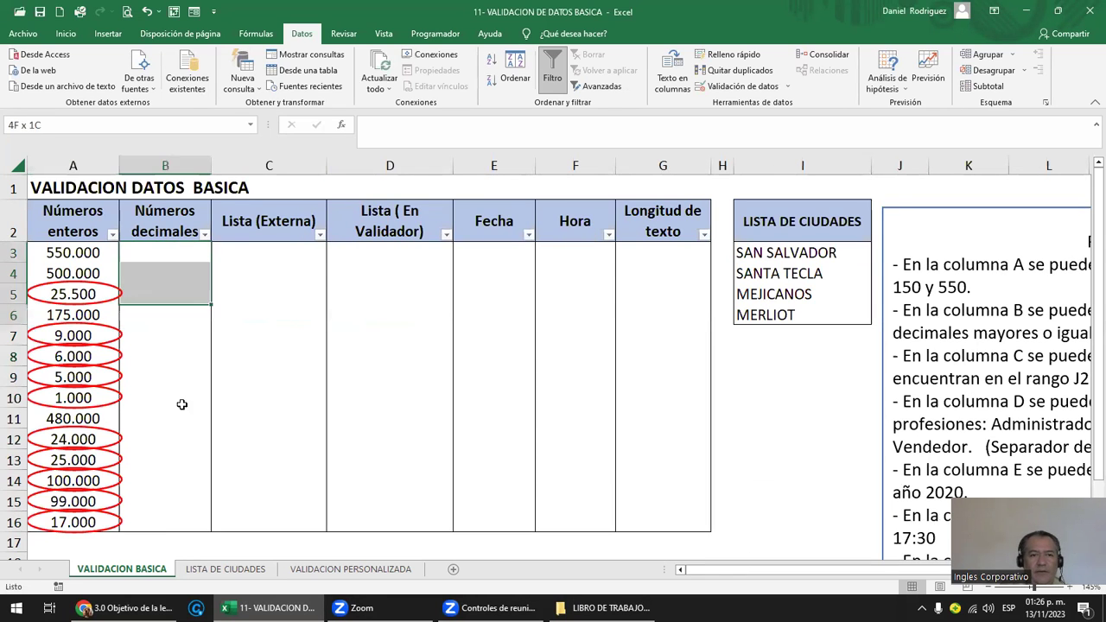
- Change B3:B16's validation to 'mayor o igual que' with a minimum of 1000
left_click(745, 86)
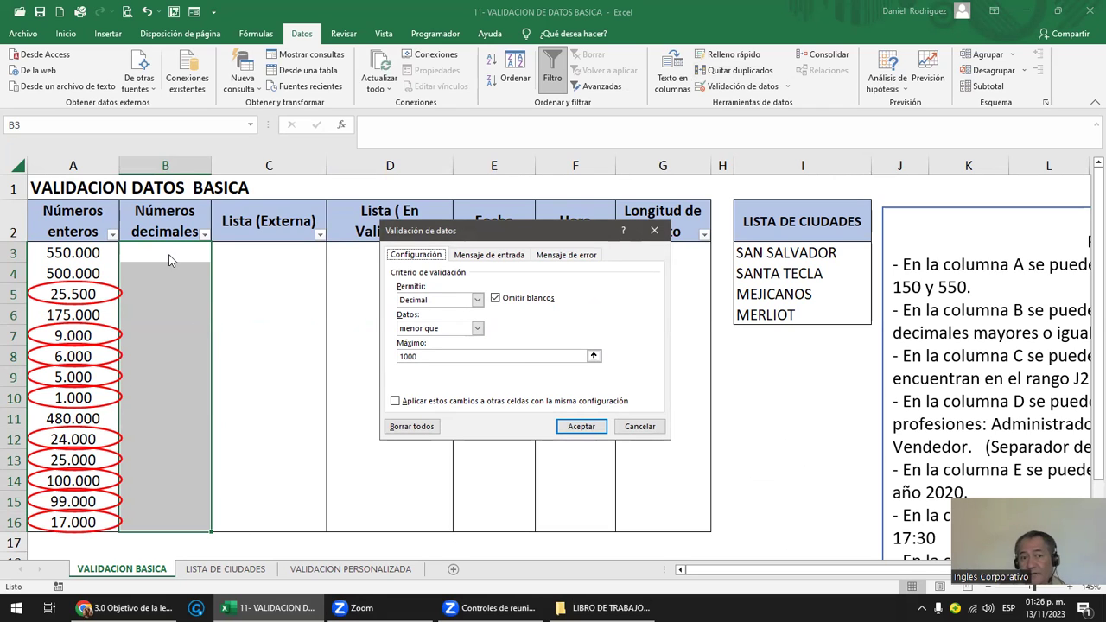
left_click(477, 328)
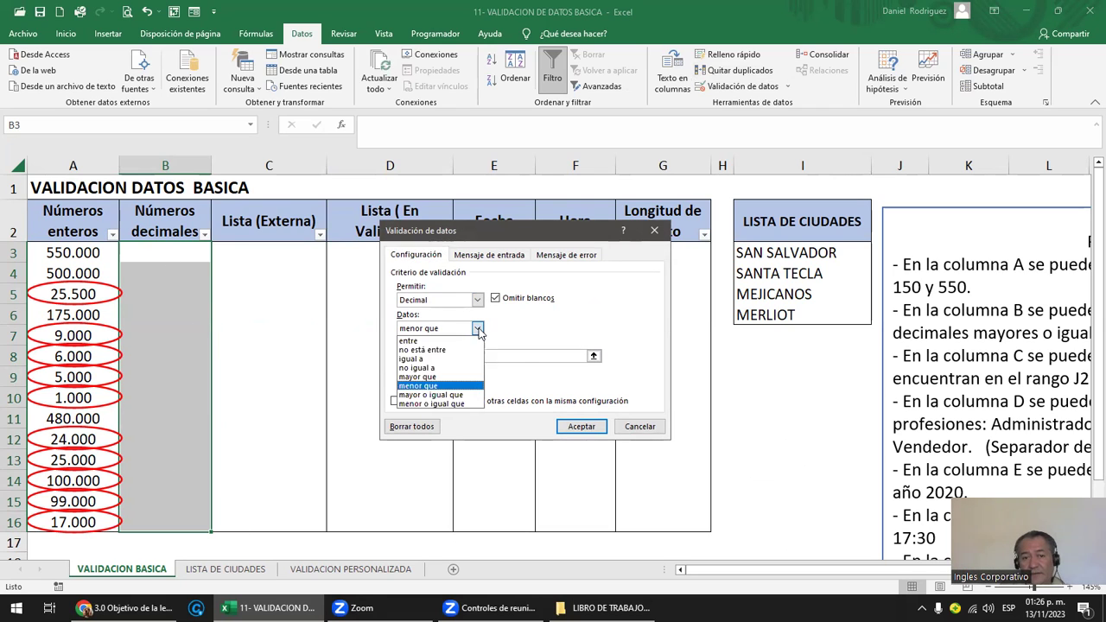
left_click(430, 394)
left_click(425, 358)
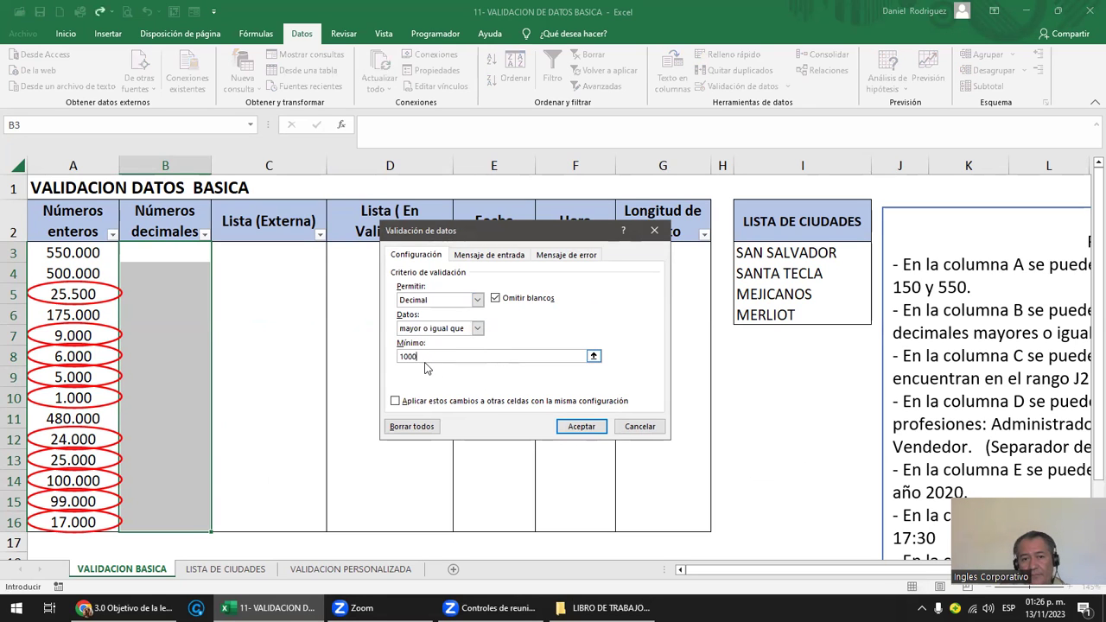
left_click(582, 426)
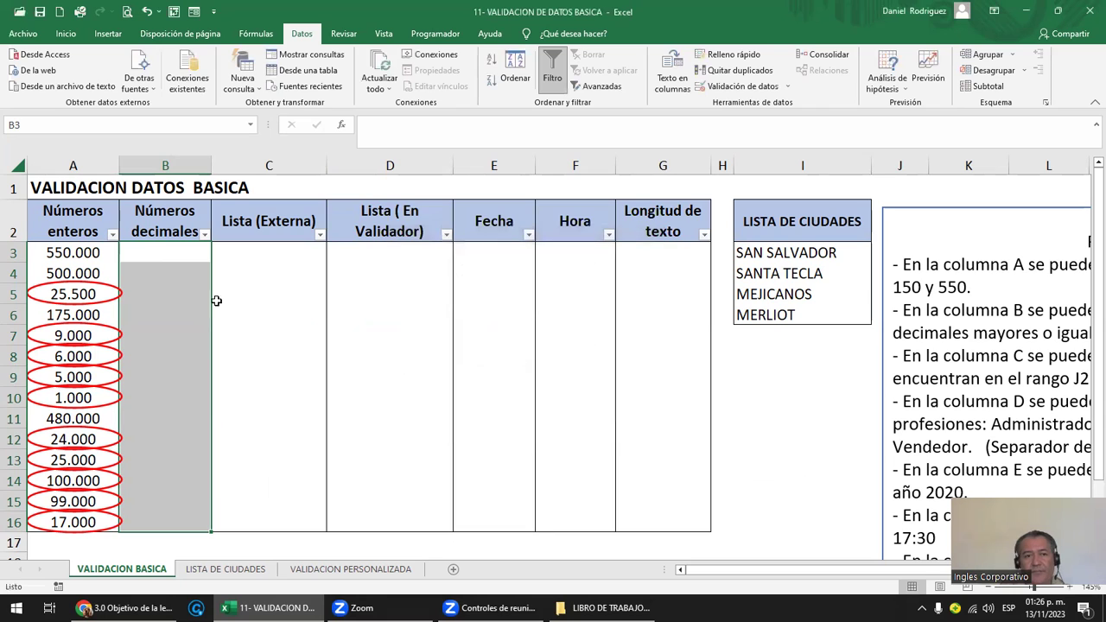
left_click(179, 253)
- Test 999 in B3 (rejected), then enter 1000, 1000.01 and 500000 in B3:B5
type("999")
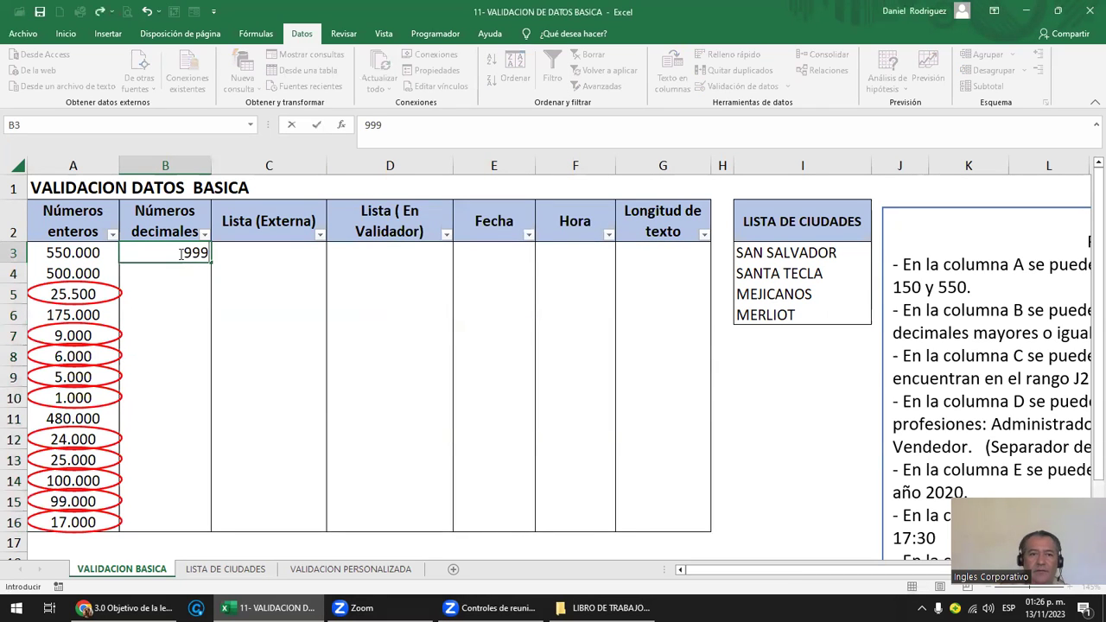
key("Return")
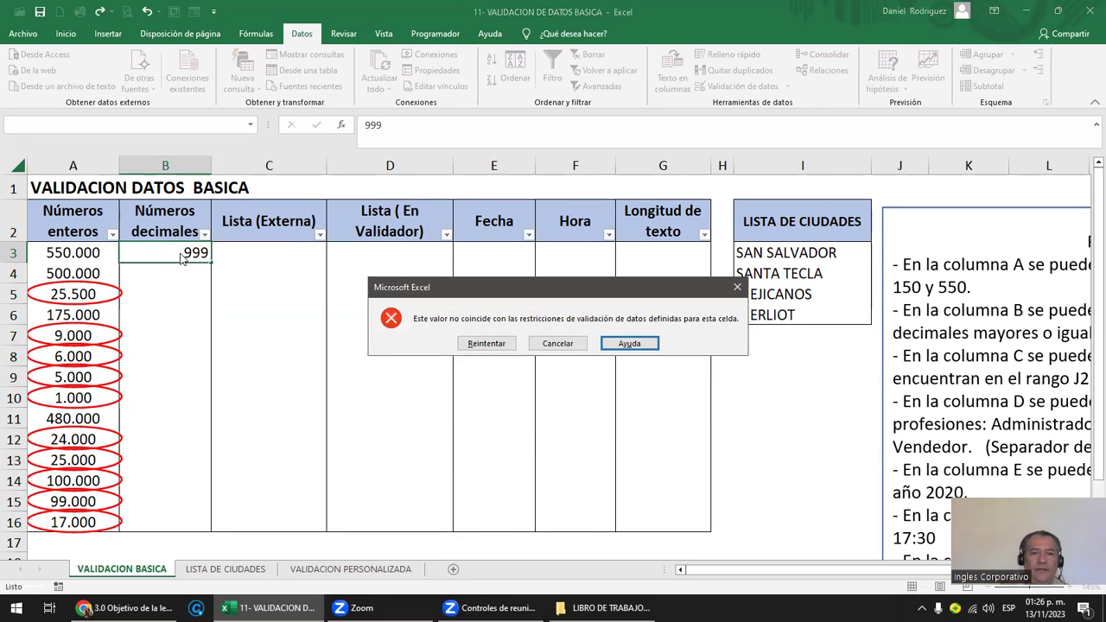
key("Escape")
type("1")
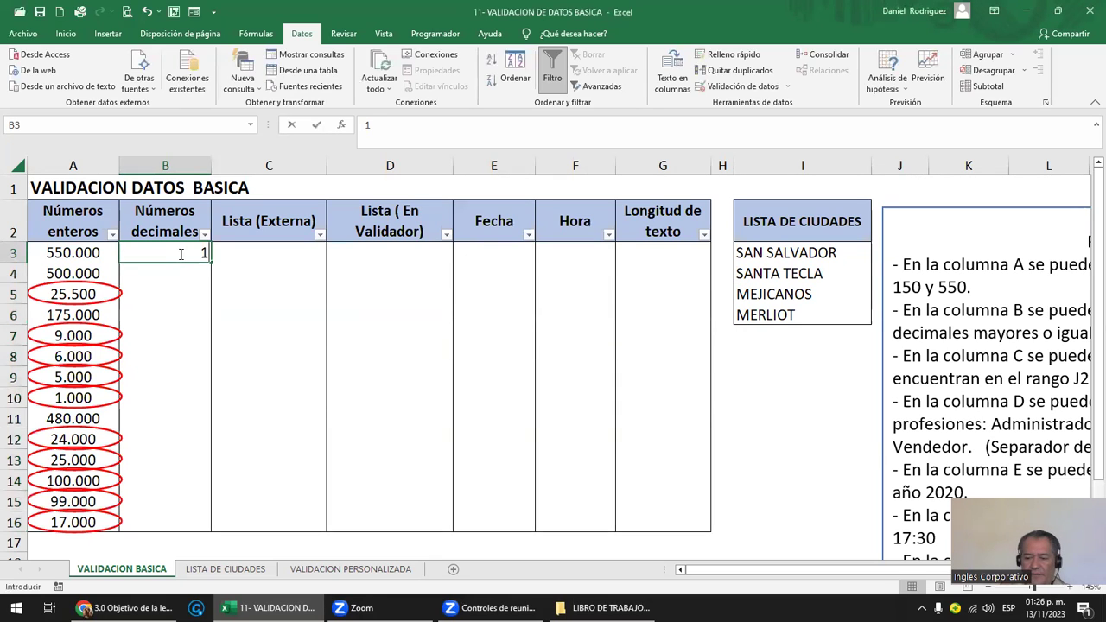
type("000")
key("Return")
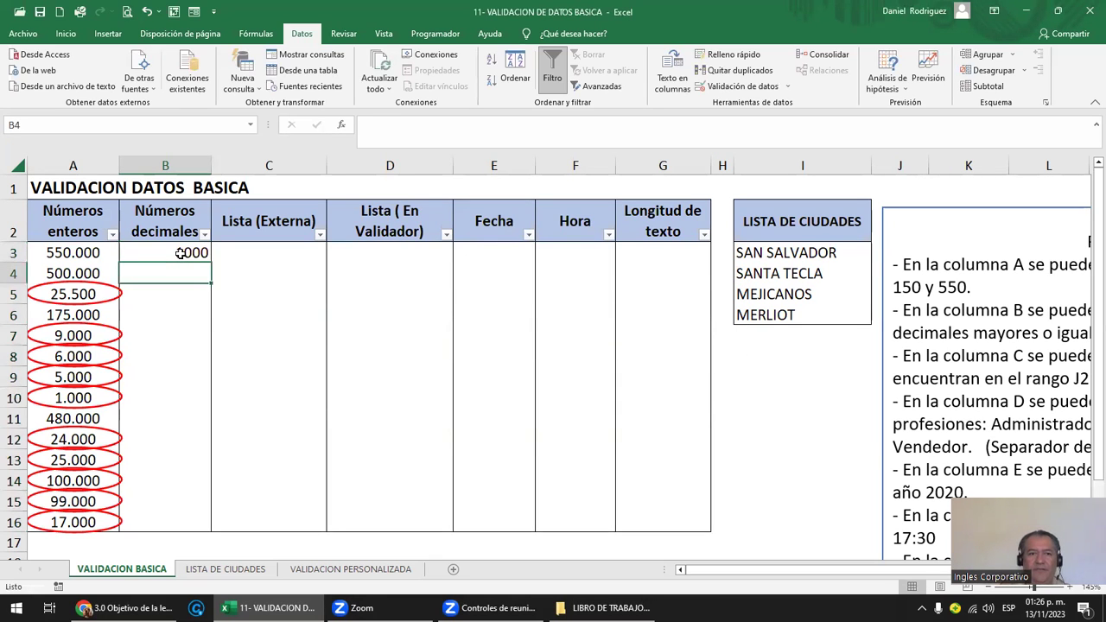
type("1000.01")
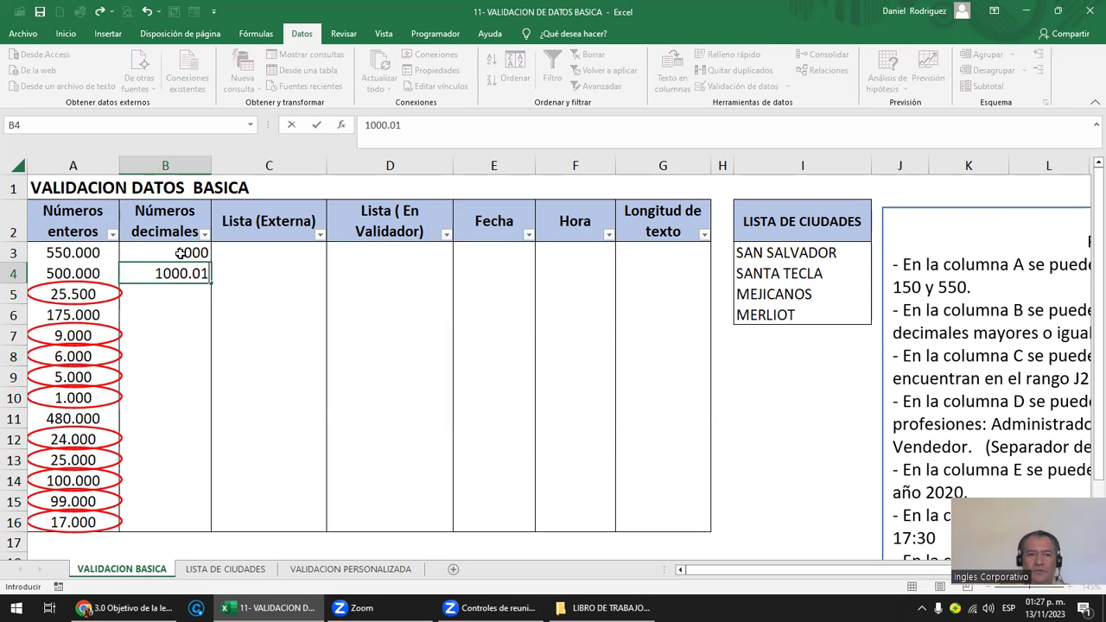
key("Return")
type("500")
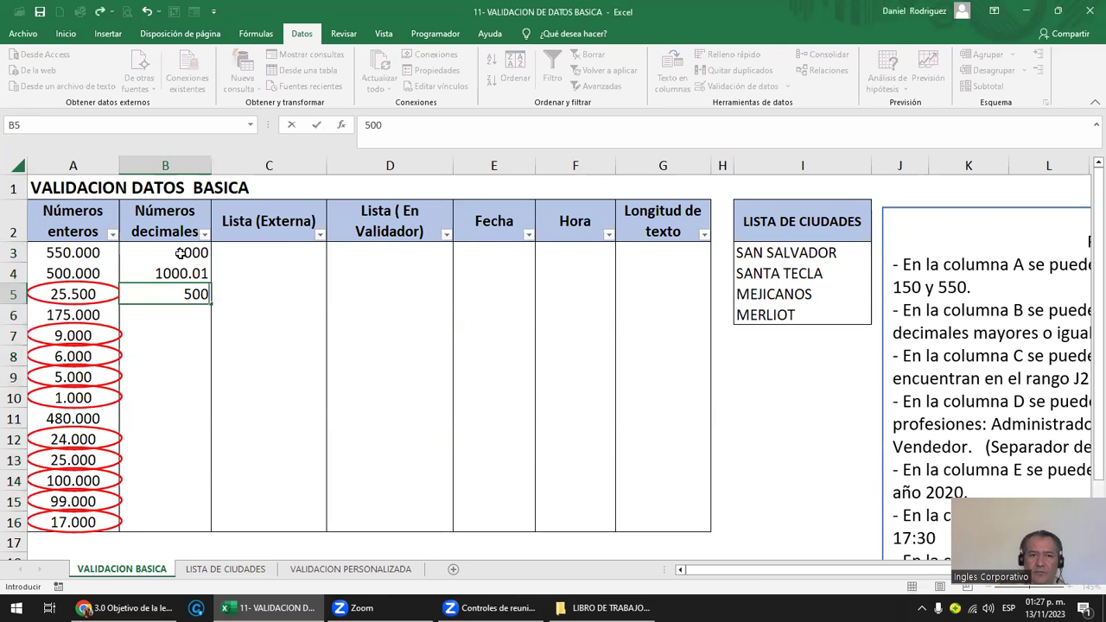
type("000")
key("Return")
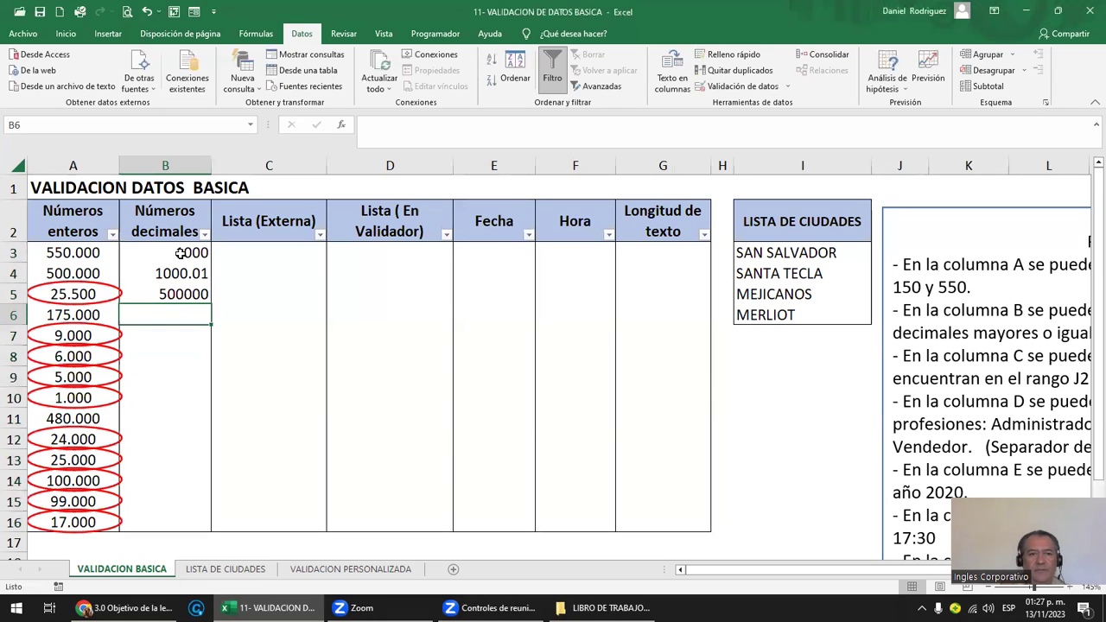
- Test the letter A in B8 and cancel the rejected entry
left_click(179, 358)
type("A")
key("Return")
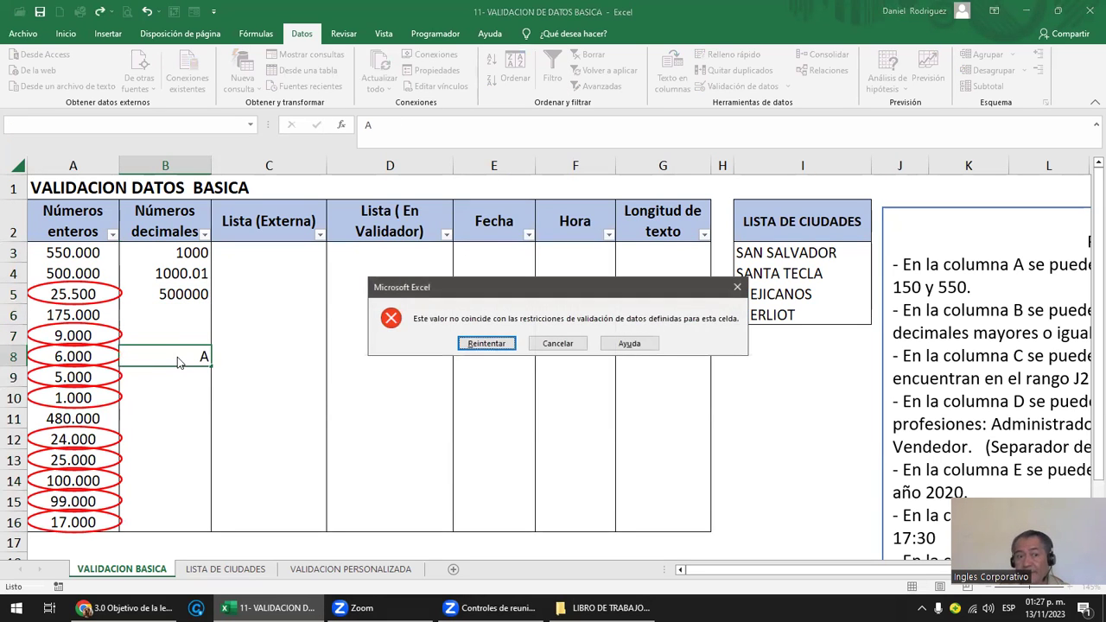
key("Return")
type("=B9")
key("Escape")
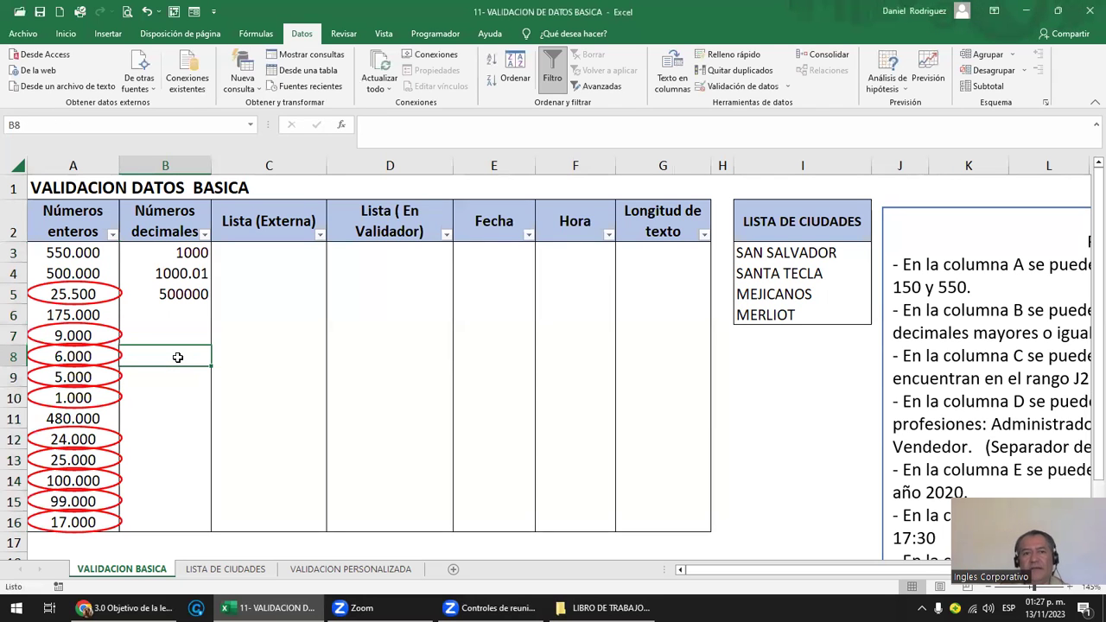
left_click(167, 161)
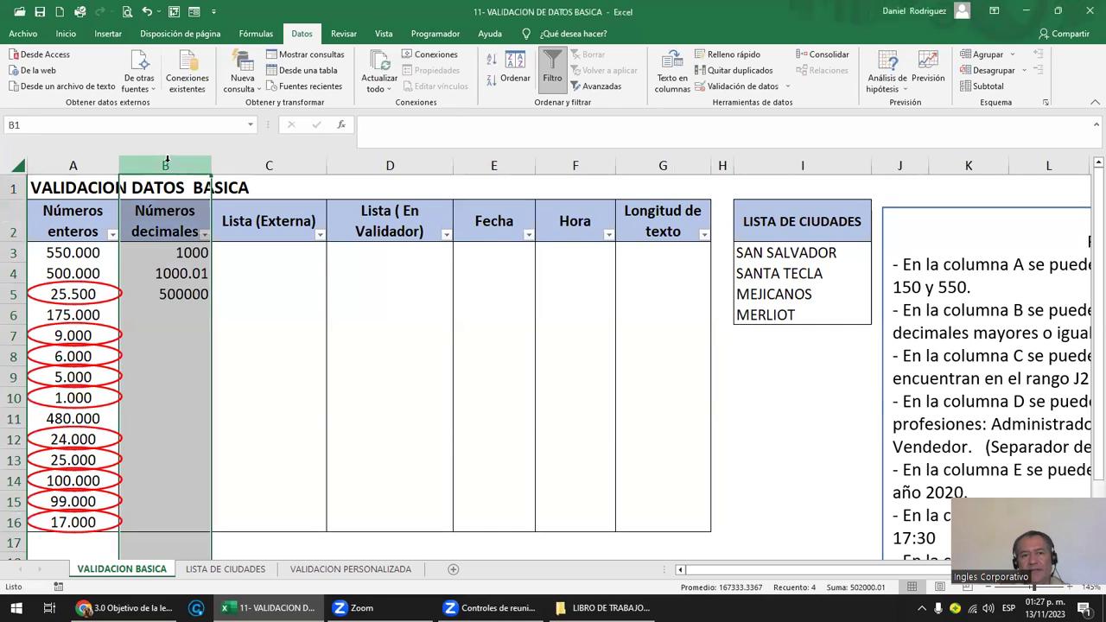
left_click(169, 252)
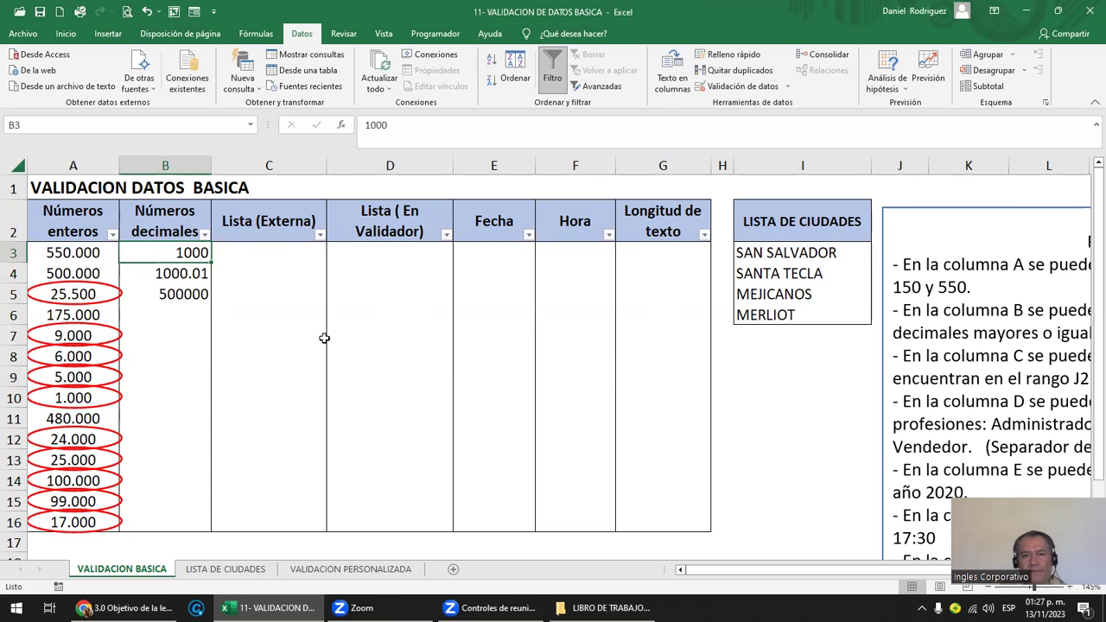
left_click(175, 166)
left_click_drag(74, 164, 144, 164)
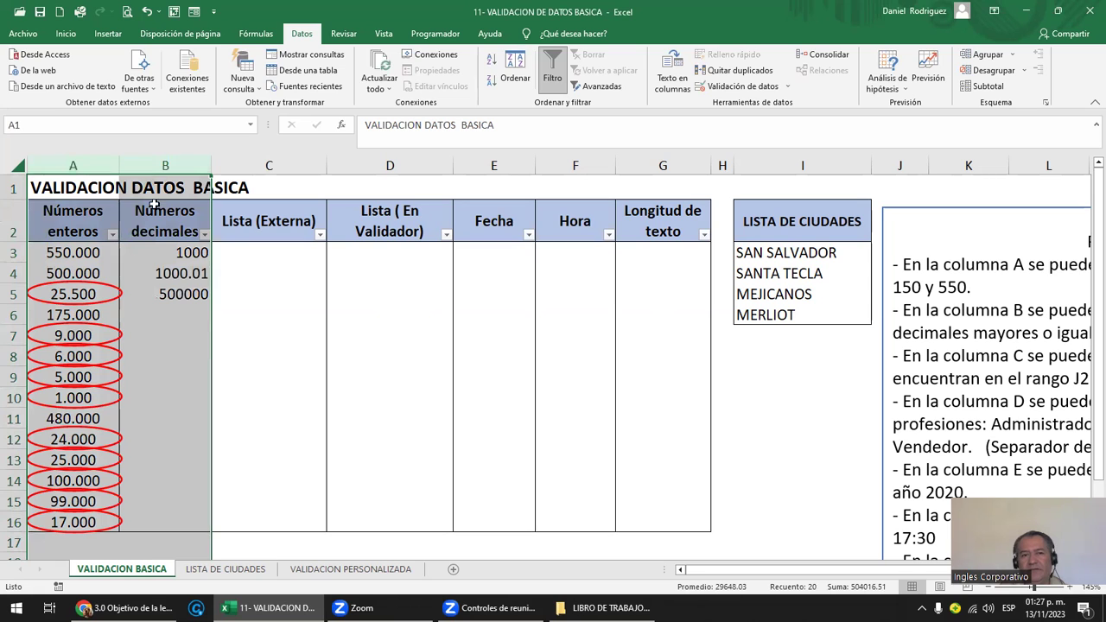
left_click(184, 251)
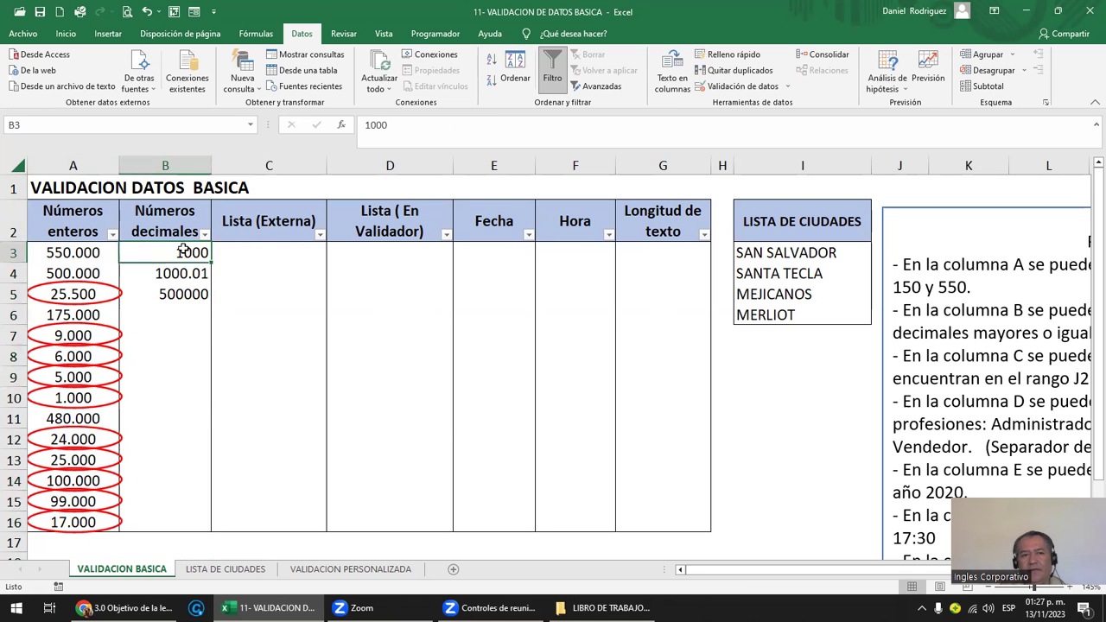
left_click(59, 158)
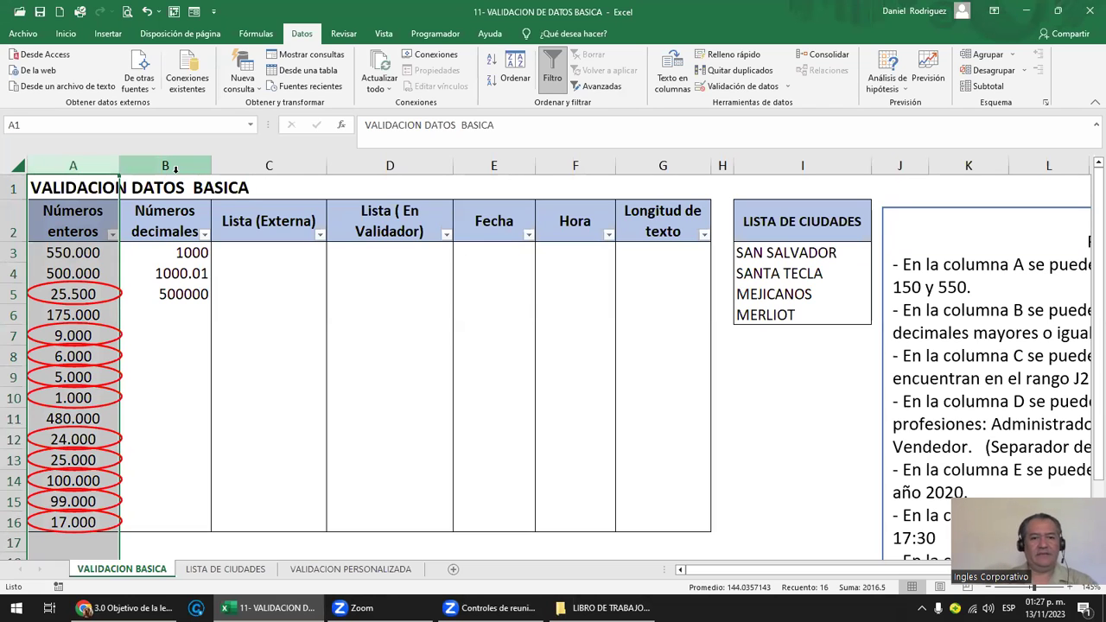
left_click(300, 262)
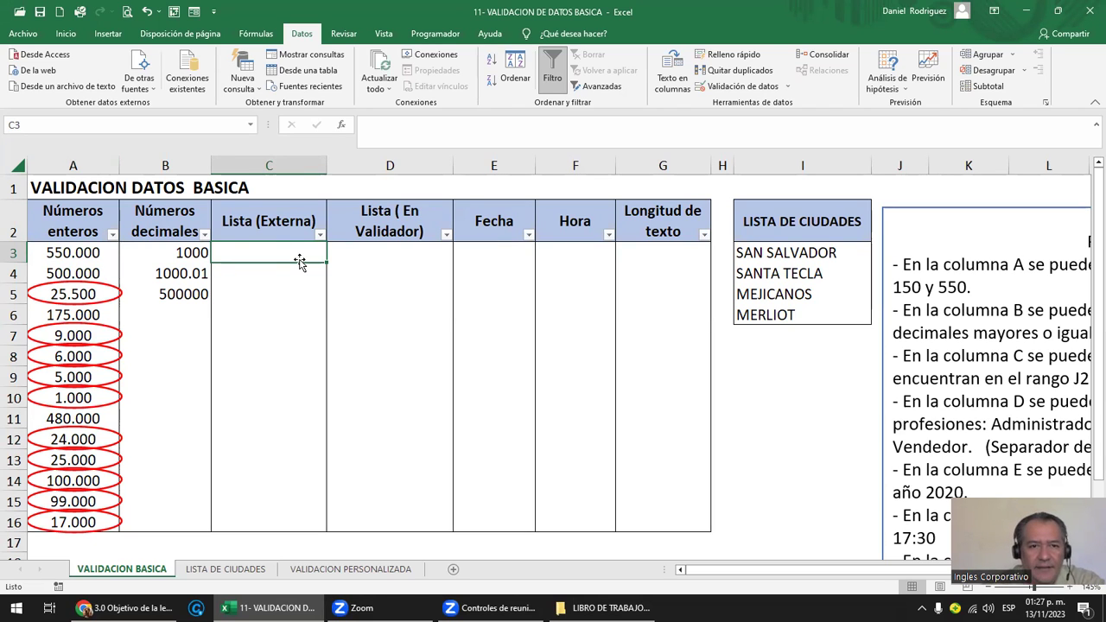
left_click(270, 223)
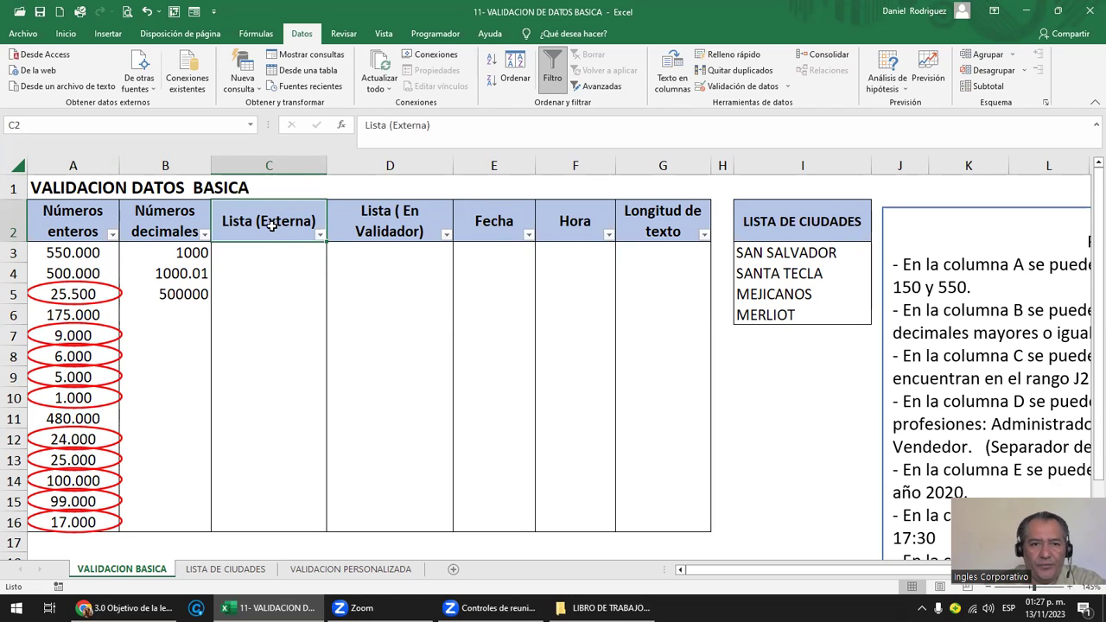
left_click(415, 229)
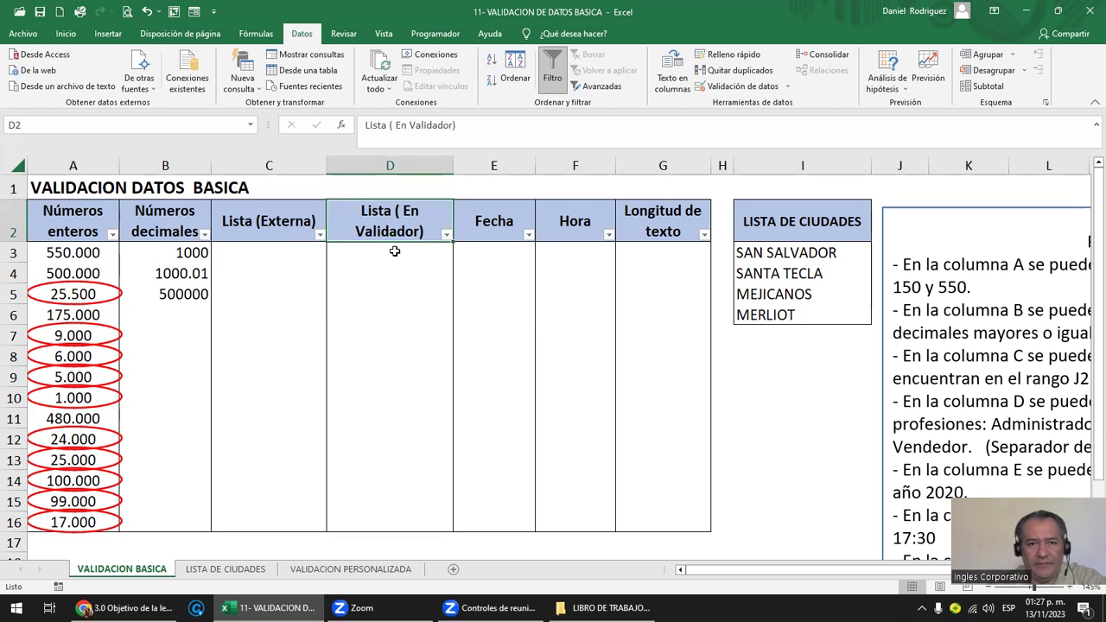
left_click(394, 251)
left_click(377, 222)
left_click(400, 251)
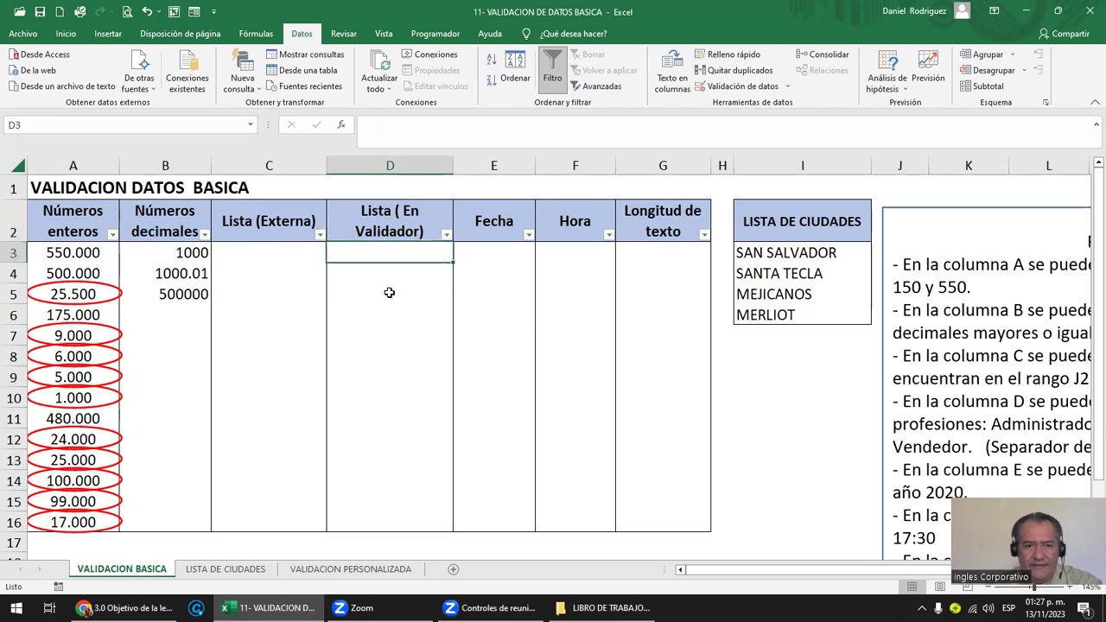
left_click_drag(389, 293, 405, 257)
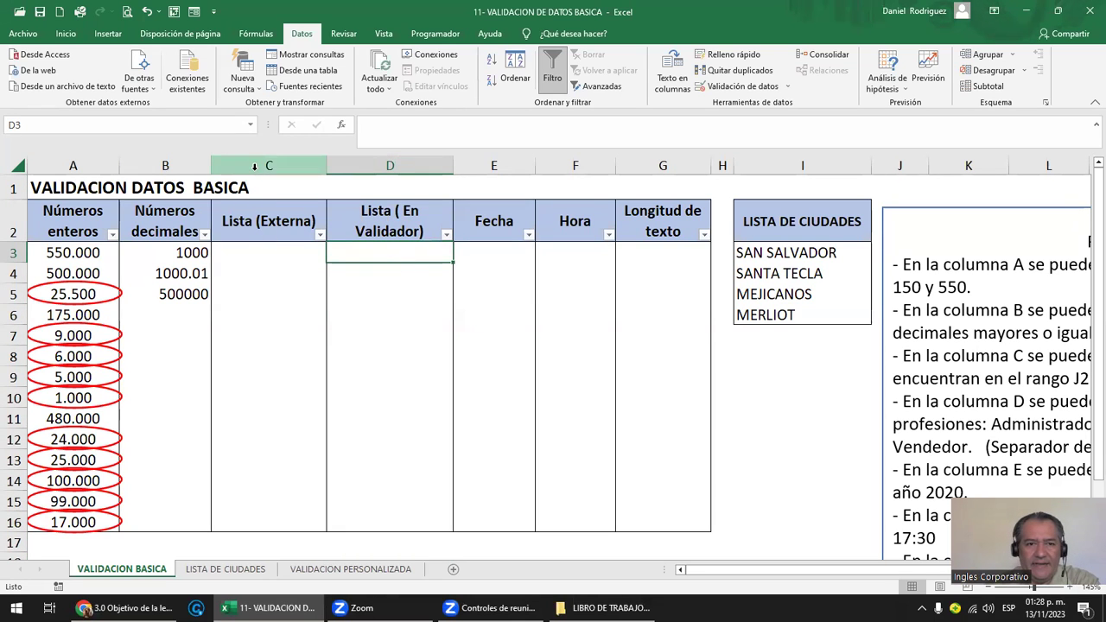
left_click_drag(255, 166, 345, 168)
left_click(395, 251)
key("Right")
key("Right")
key("Right")
key("Right")
key("Right")
key("Right")
key("Right")
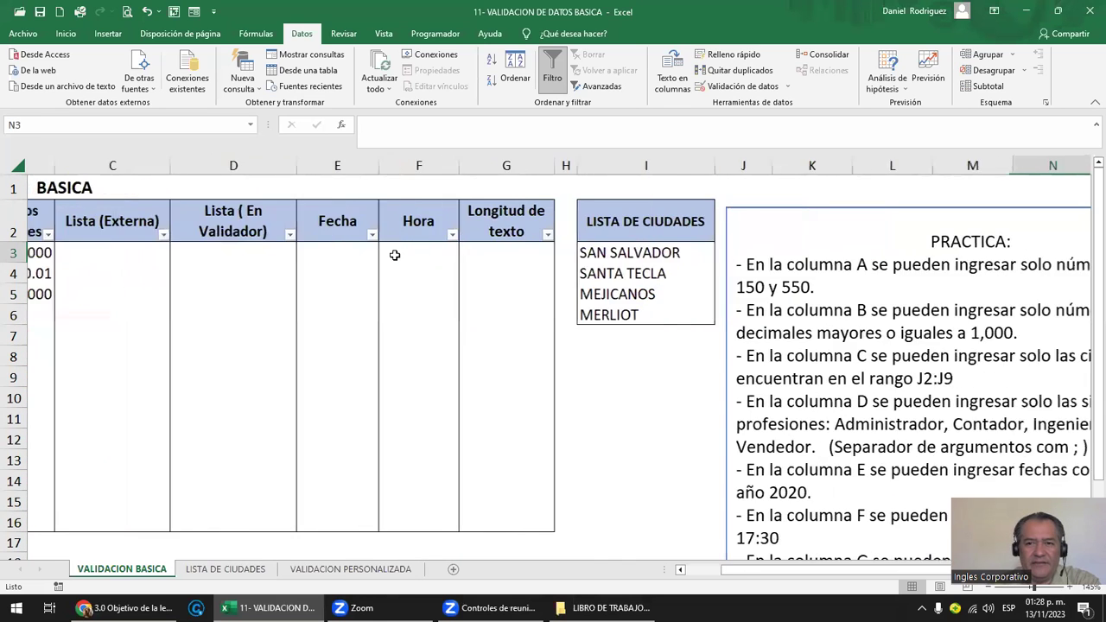
key("Right")
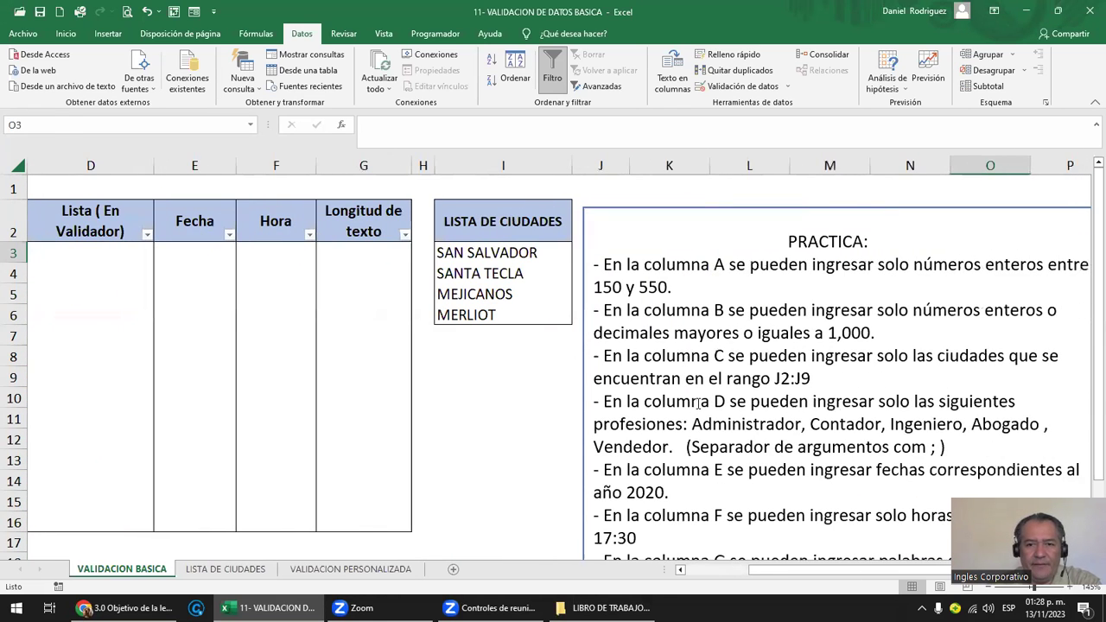
left_click(702, 402)
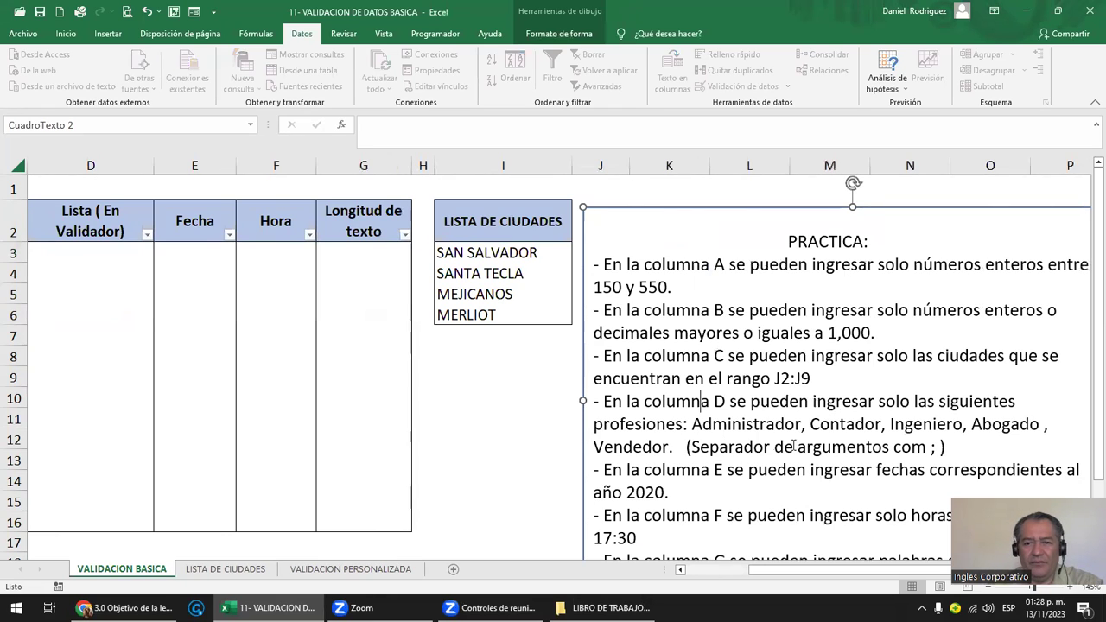
mouse_move(691, 446)
left_mouse_down()
mouse_move(956, 449)
mouse_move(935, 448)
left_mouse_up()
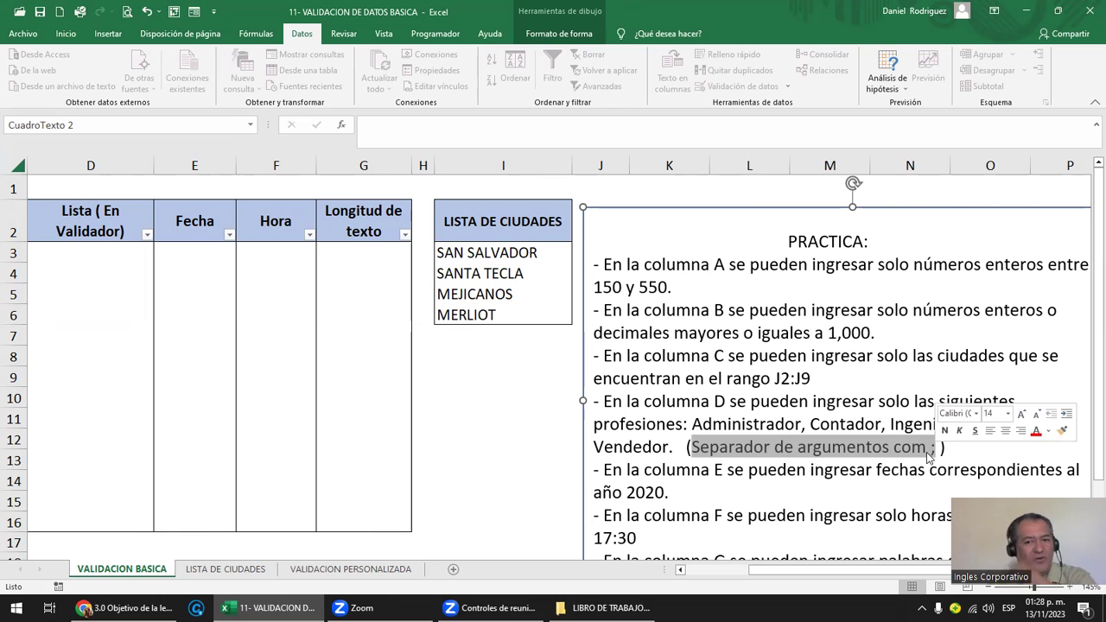
left_click(839, 424)
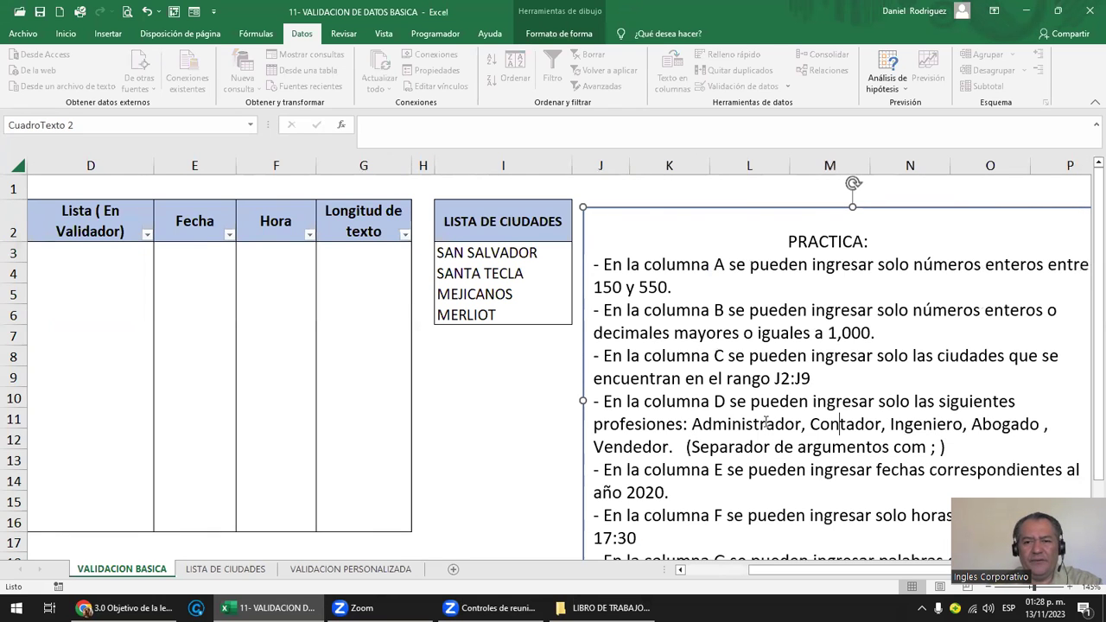
left_click(101, 262)
key("Down")
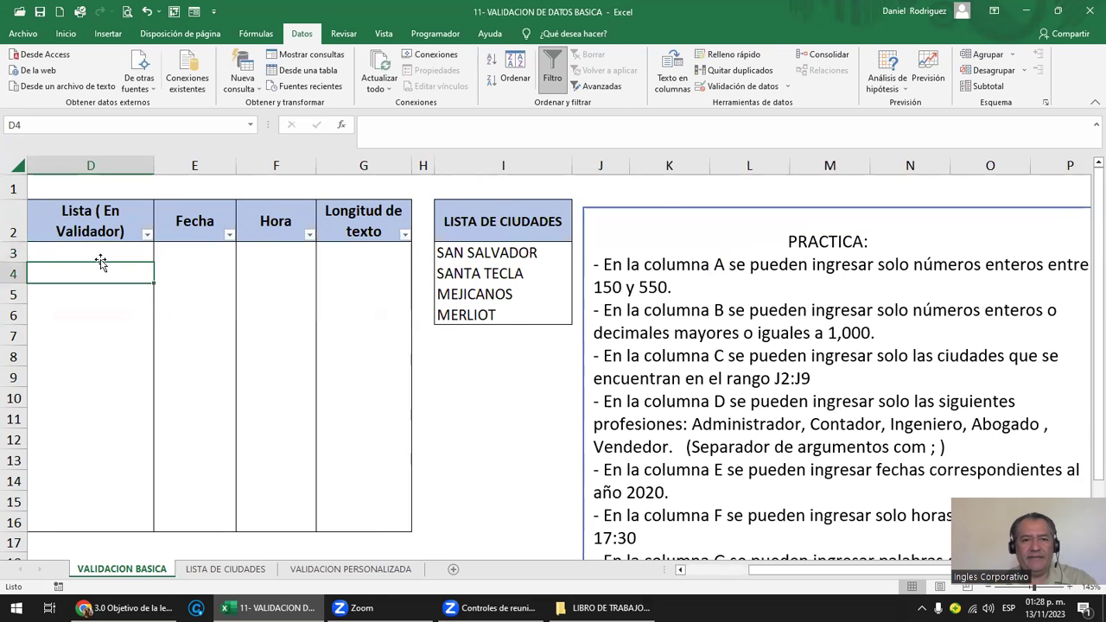
key("Left")
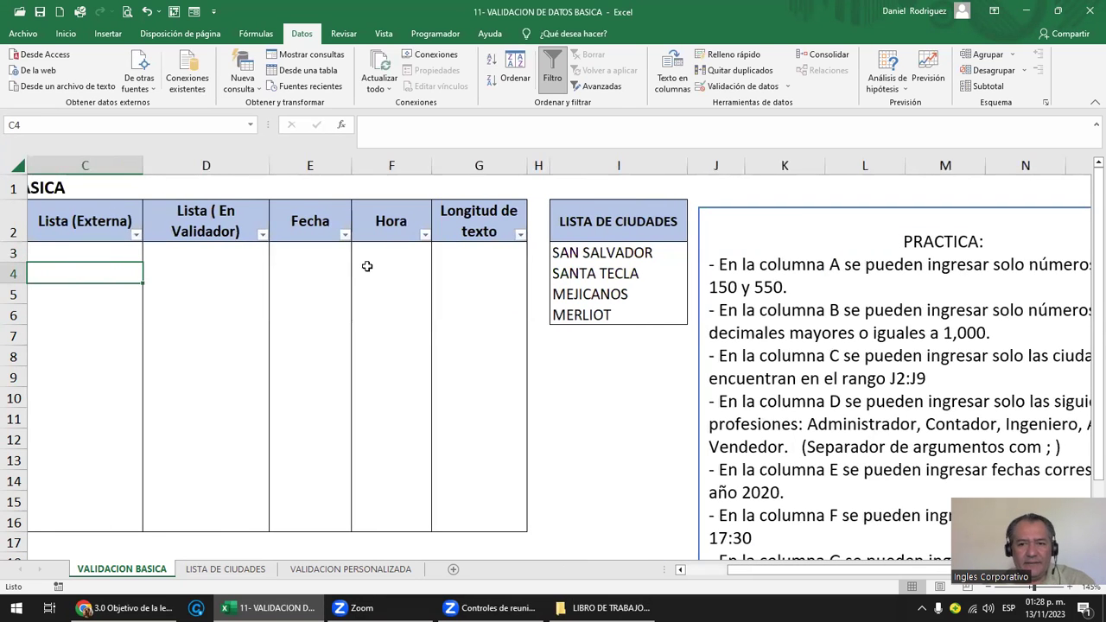
scroll(368, 262, "down", 1, "ctrl")
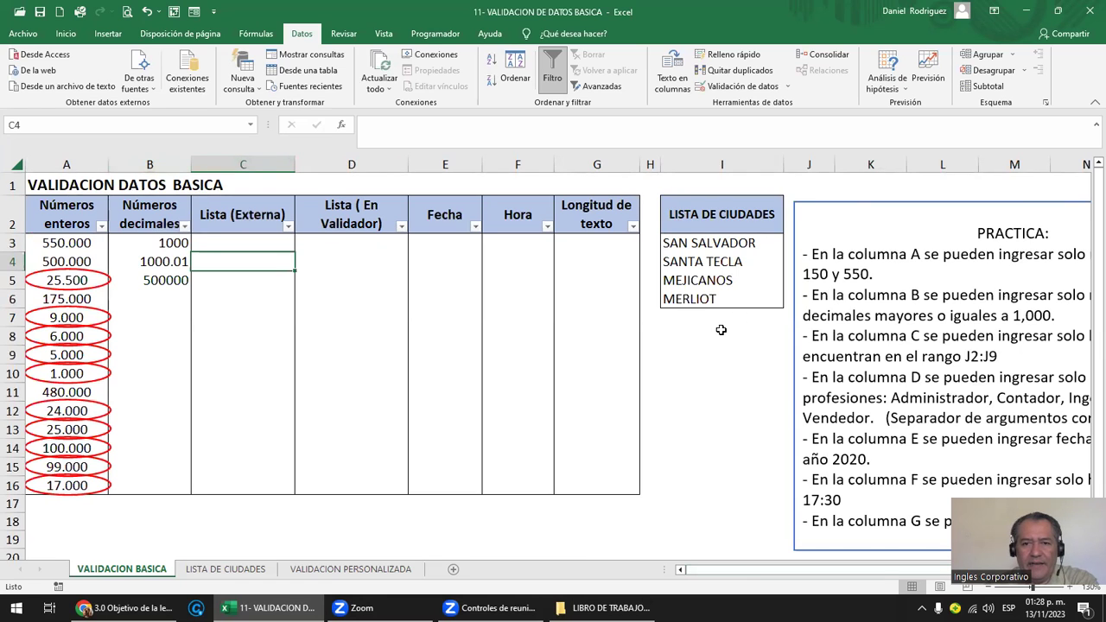
key("Right")
key("Right")
key("Right")
key("Right")
key("Right")
key("Right")
key("Right")
key("Right")
key("Right")
key("Right")
key("Right")
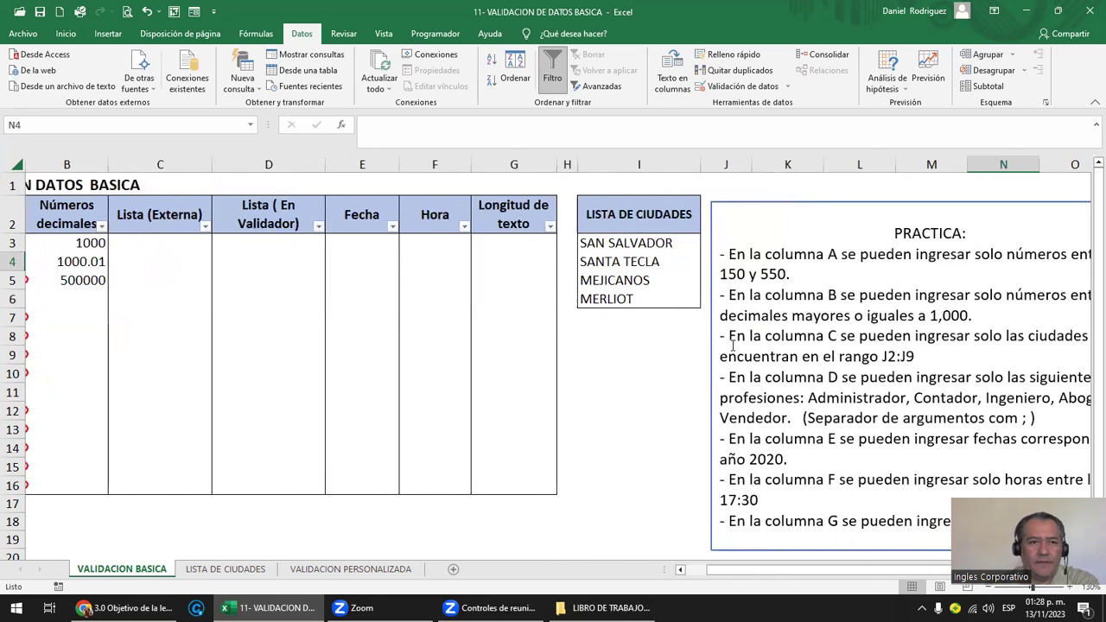
key("Right")
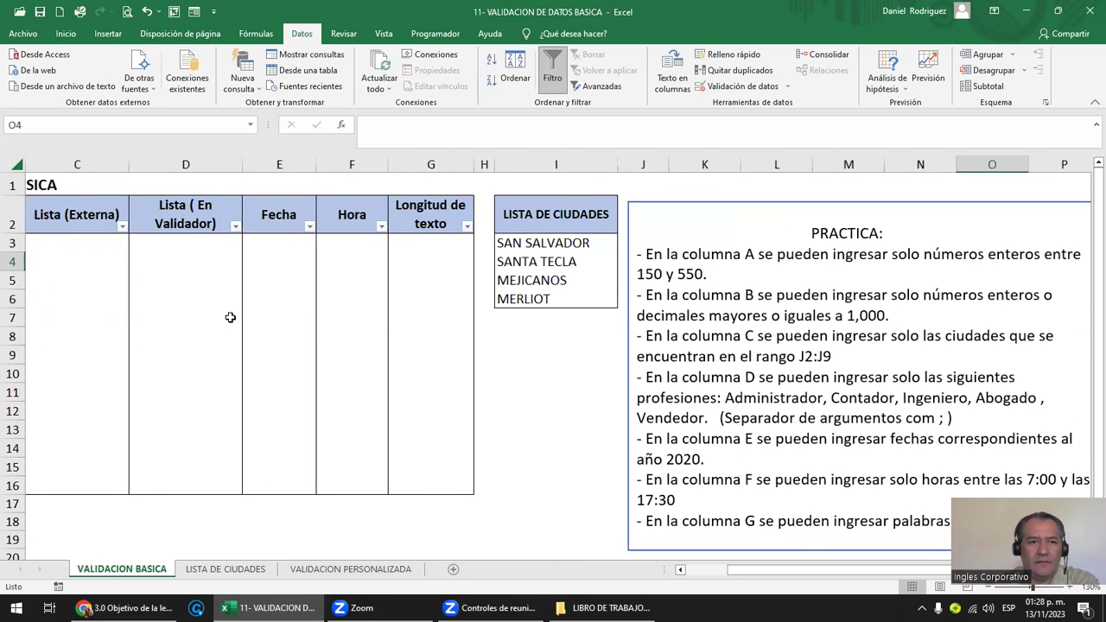
left_click(212, 243)
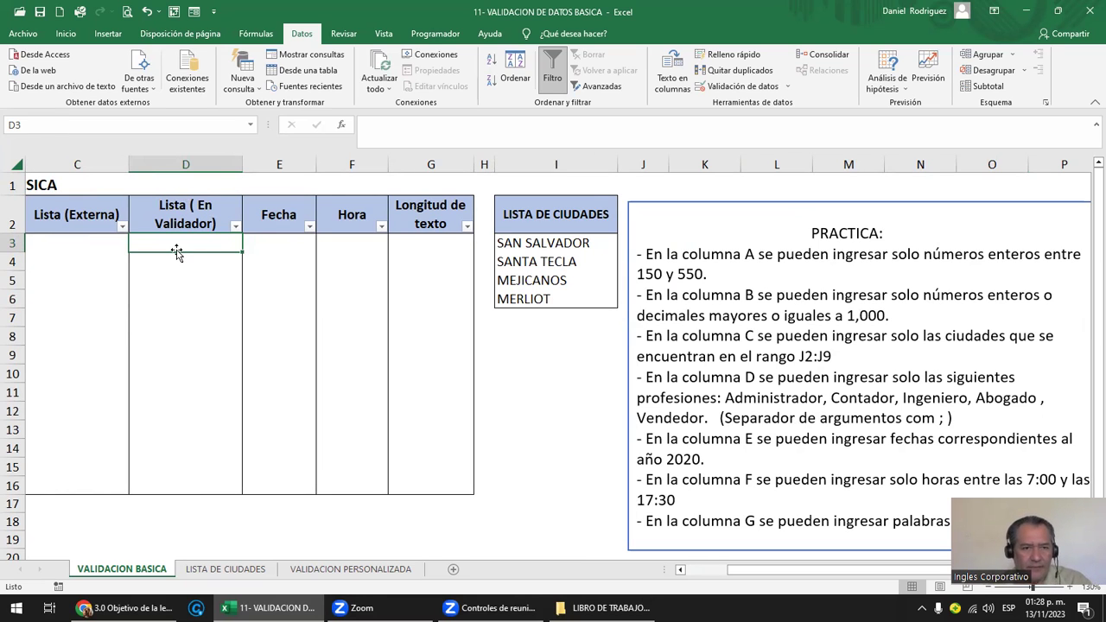
- Select D3:D16 and briefly open the Validación de datos dialog, closing it unchanged
key("shift+Down")
key("shift+Down")
key("shift+Down")
key("shift+Down")
key("shift+Down")
key("shift+Down")
key("shift+Down")
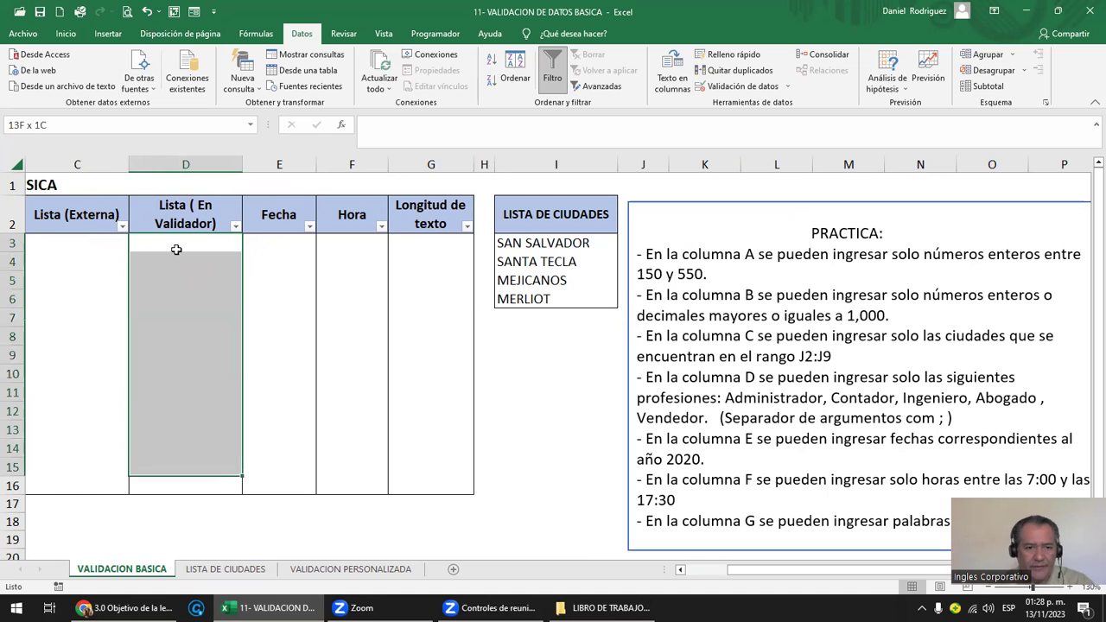
key("shift+Down")
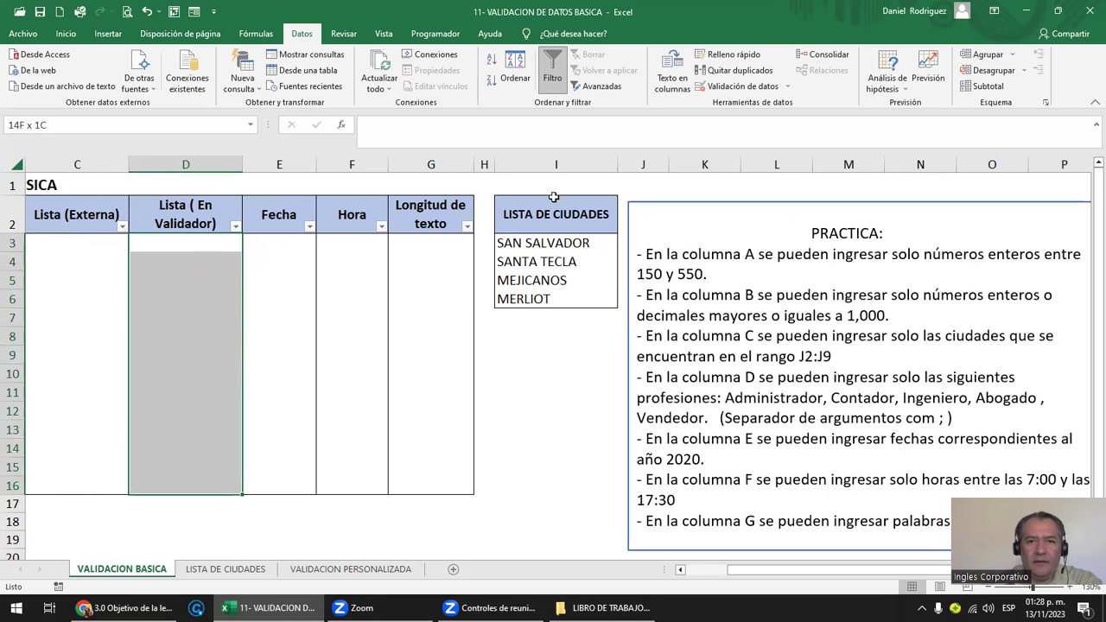
left_click(743, 86)
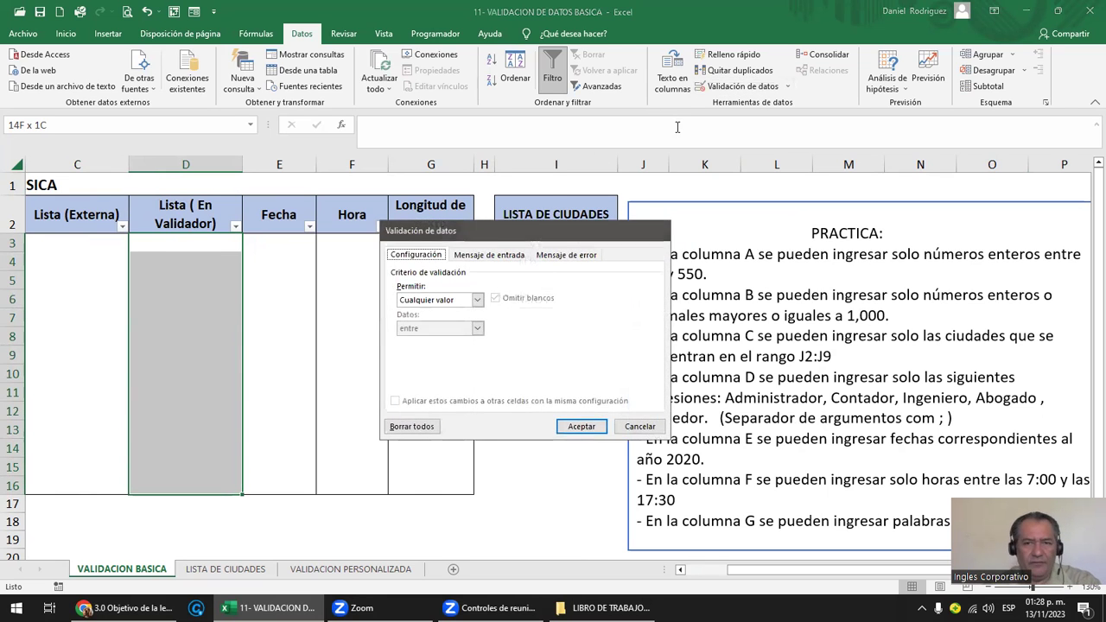
key("Escape")
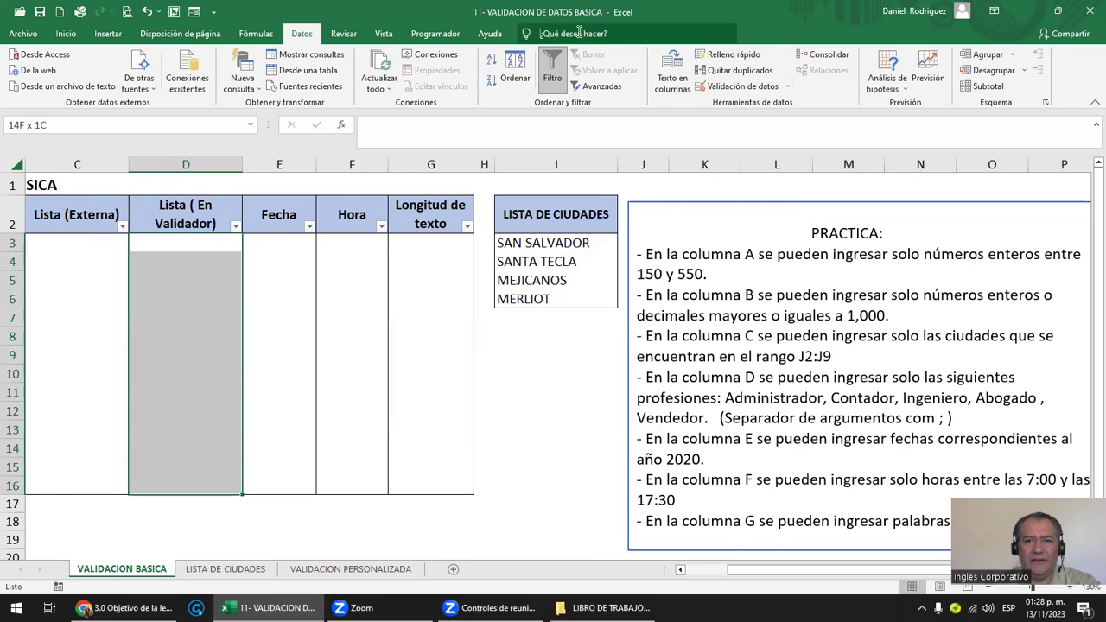
- Reopen data validation via the command search 'VALIDCION' and show the Permitir options
left_click(579, 33)
type("VA")
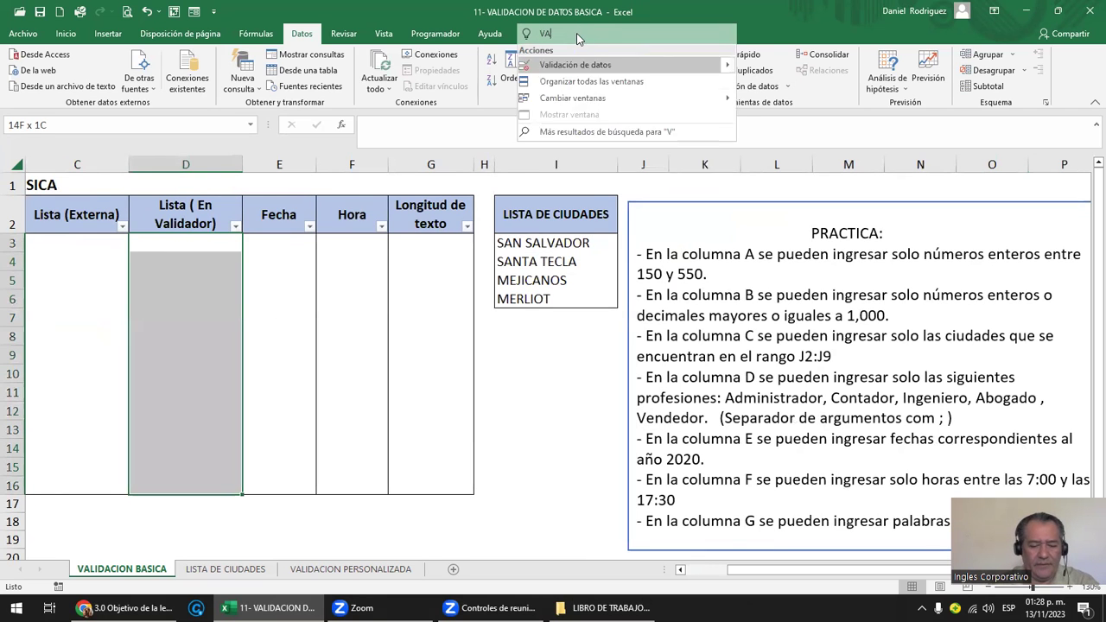
type("LIDCION")
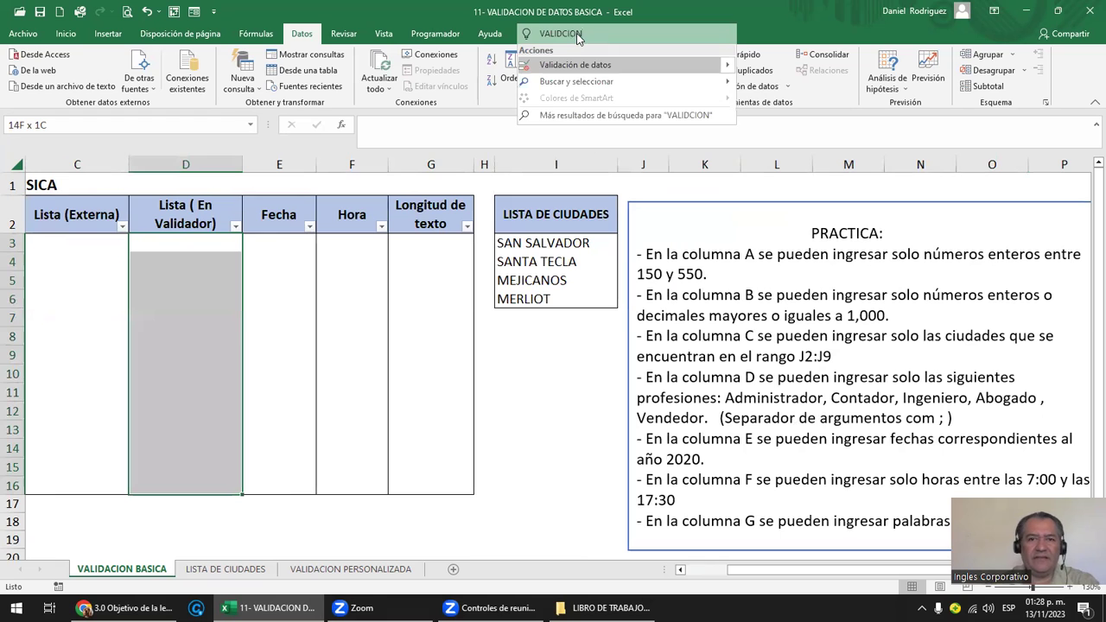
left_click(585, 66)
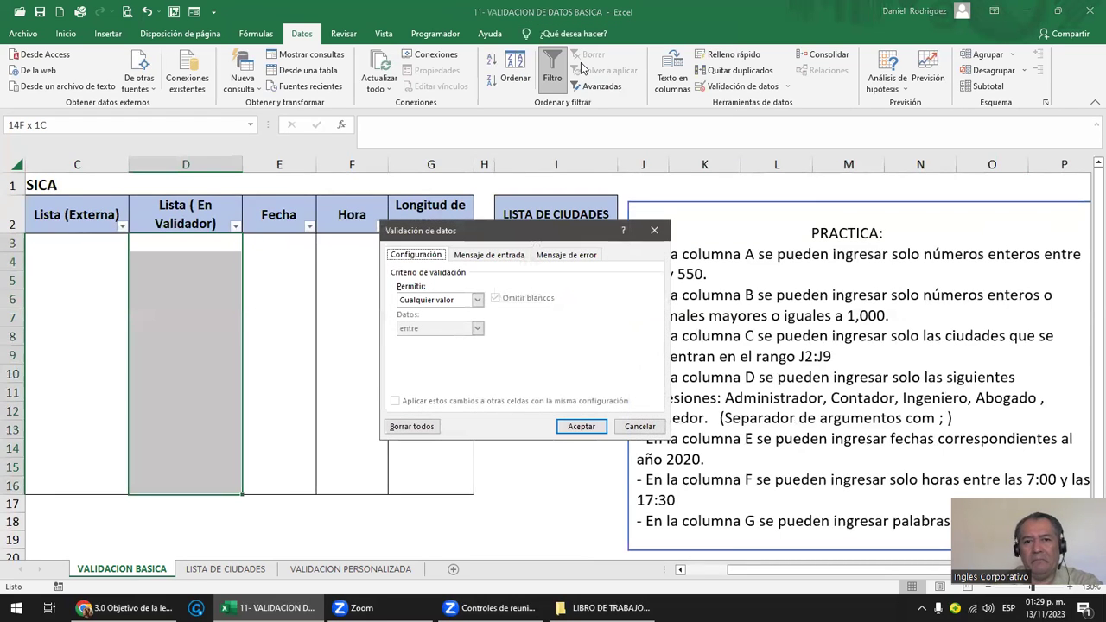
left_click_drag(558, 232, 671, 177)
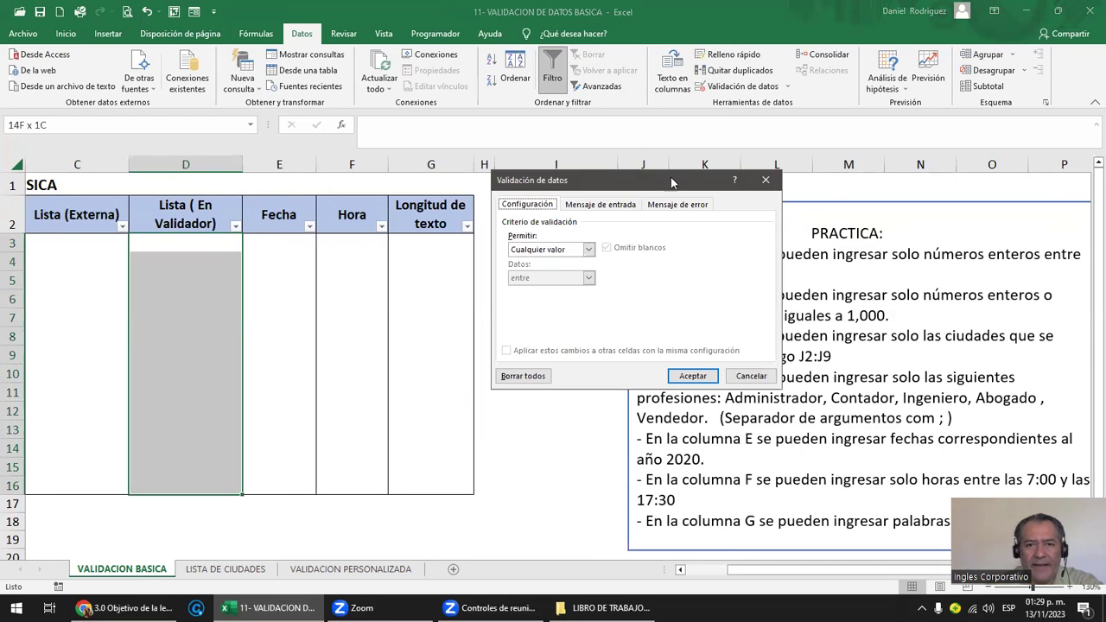
left_click(588, 249)
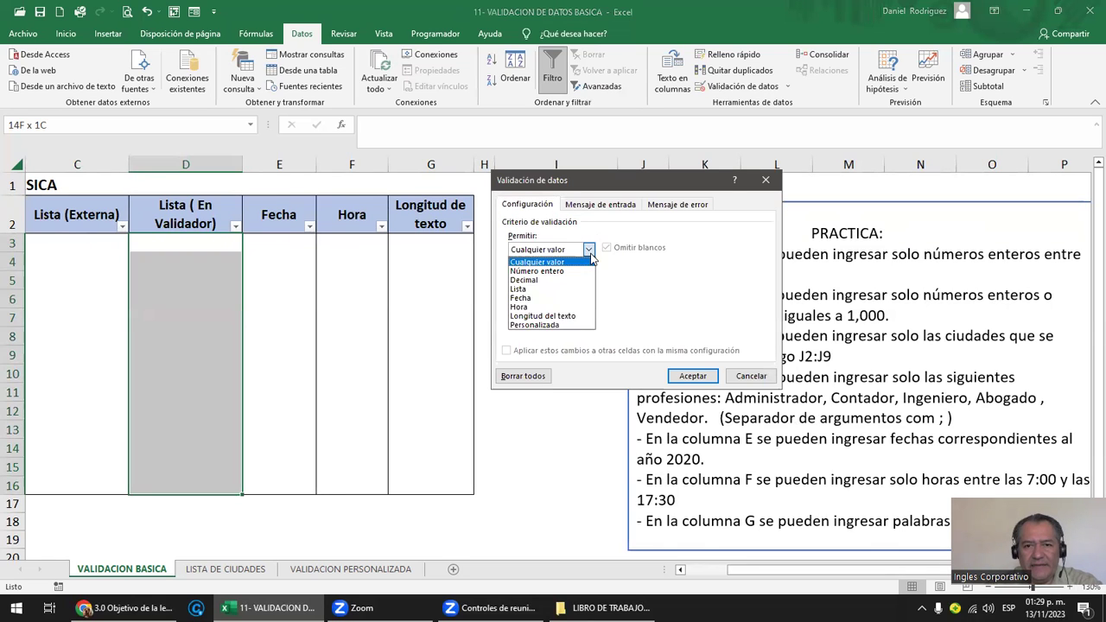
- Choose Lista with source ADMINISTRADOR;CONTADOR;INGENIERO;DOCTOR for D3:D16 and accept
left_click(529, 289)
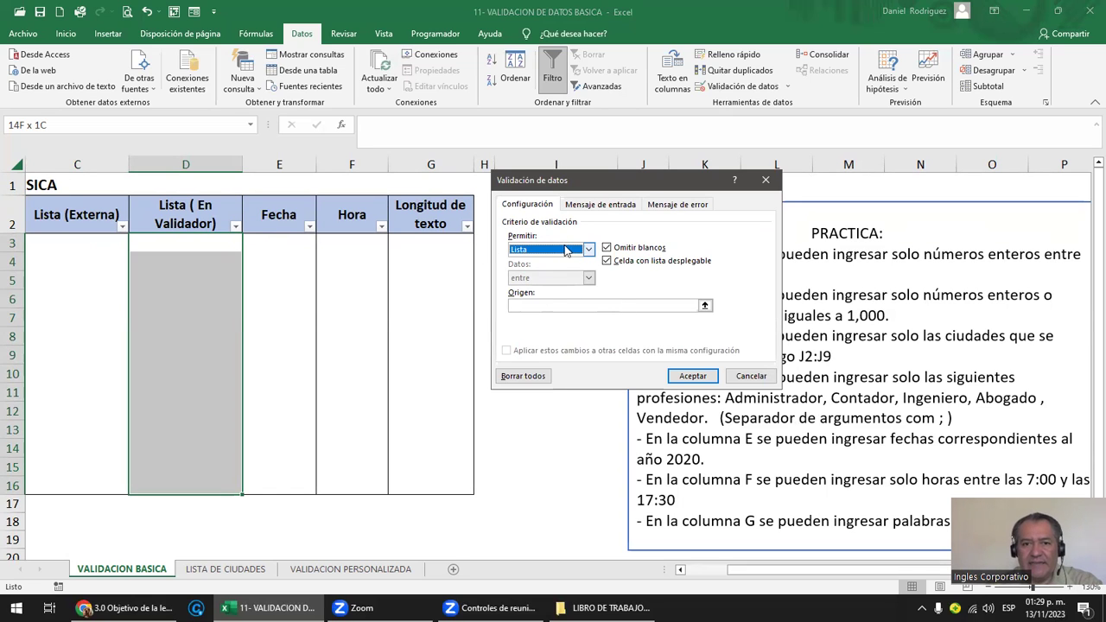
left_click(531, 305)
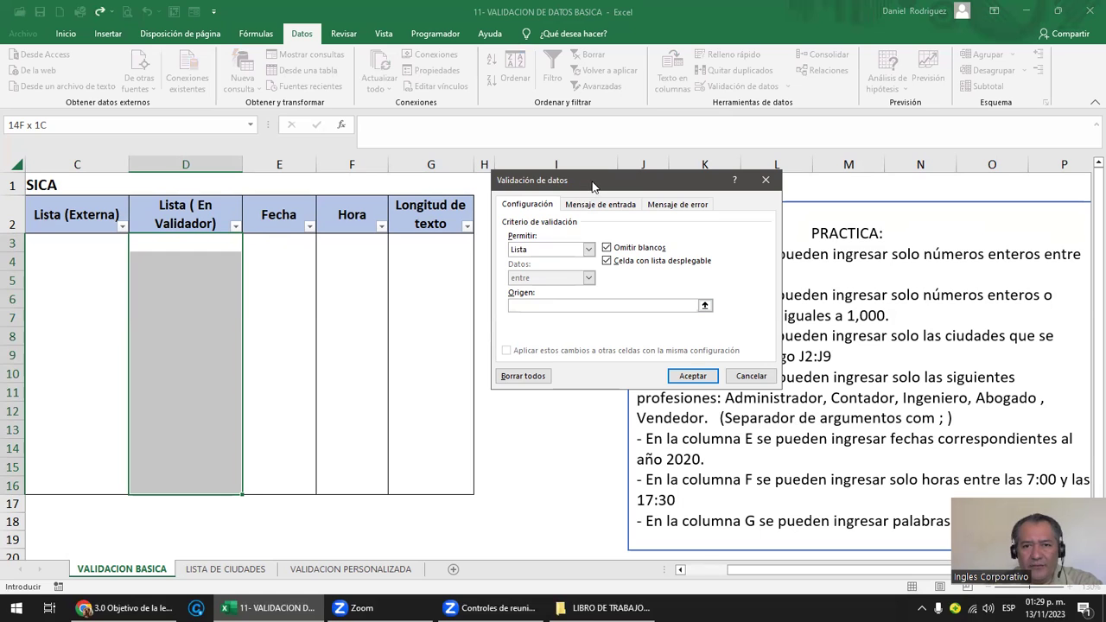
left_click_drag(593, 185, 459, 209)
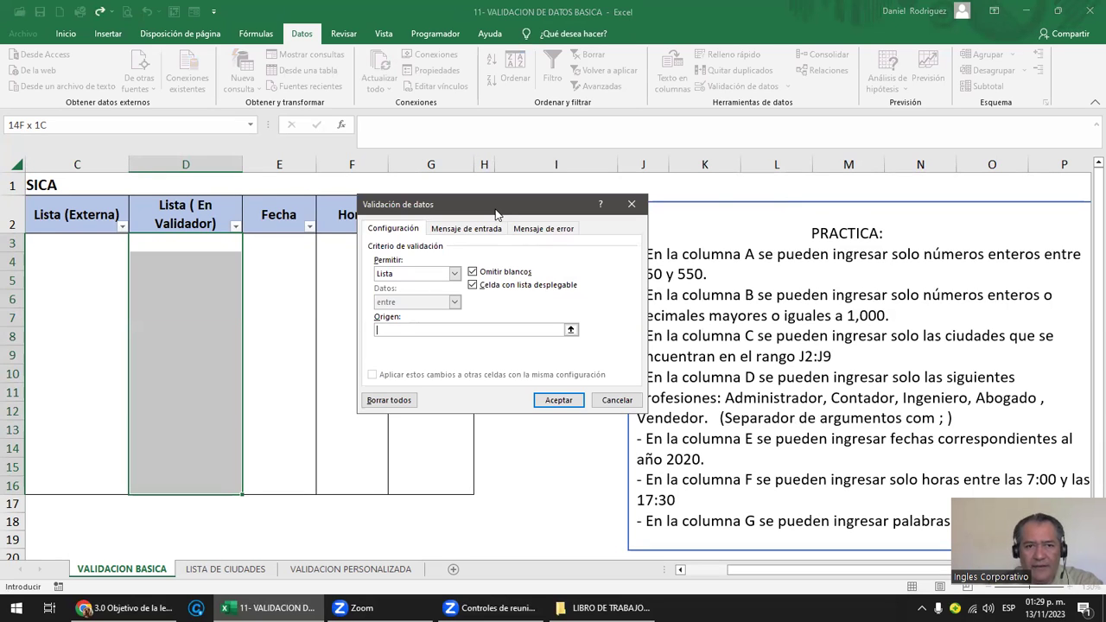
left_click_drag(497, 213, 633, 336)
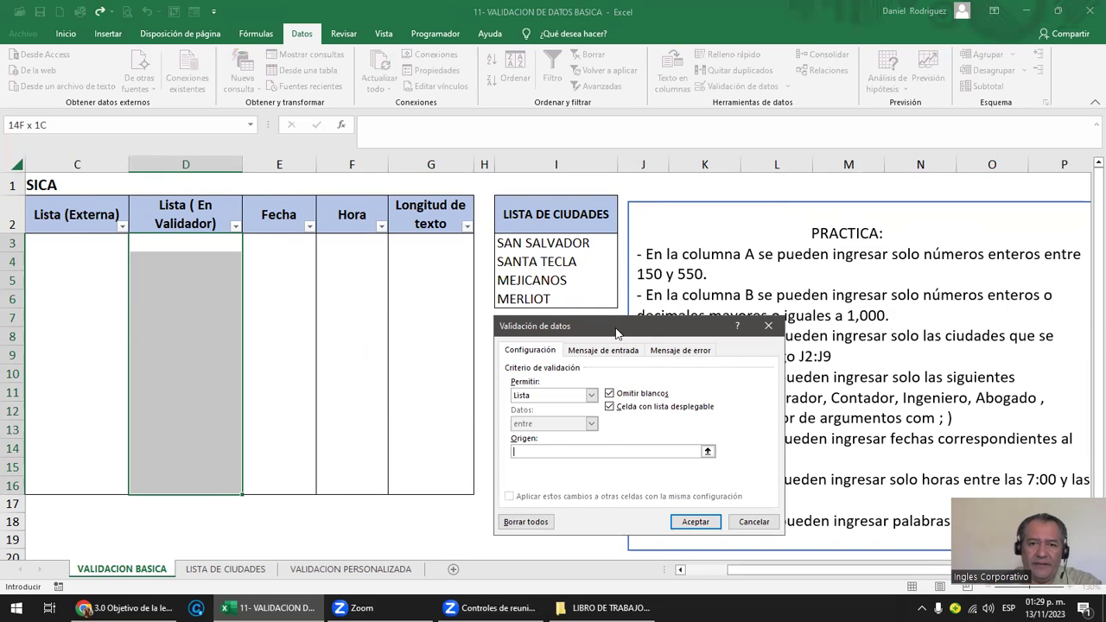
left_click_drag(618, 333, 462, 185)
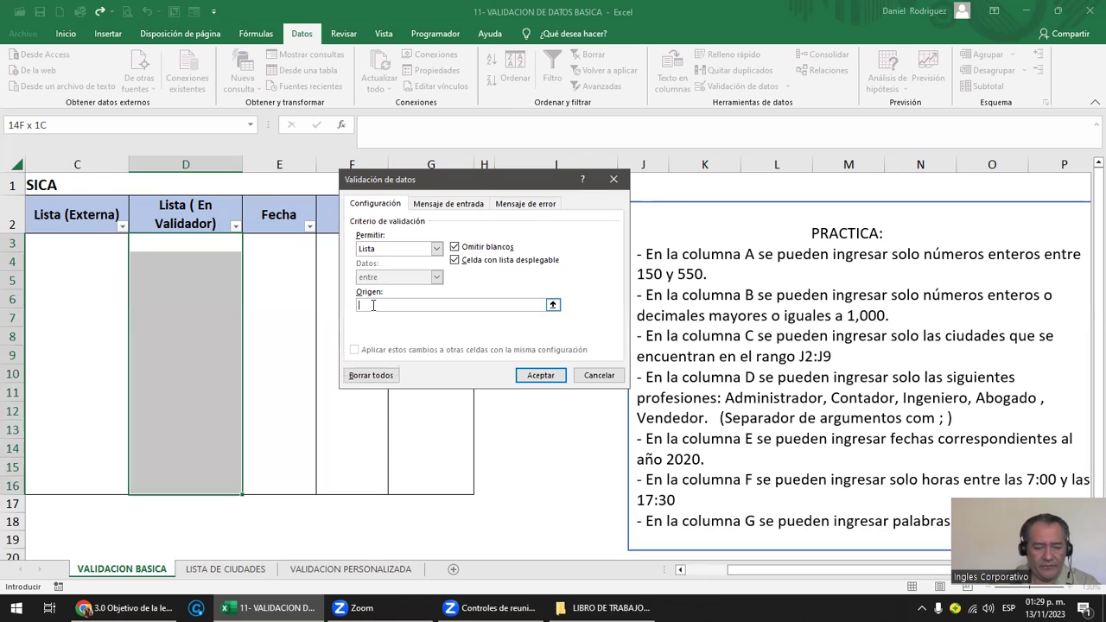
type("ADM")
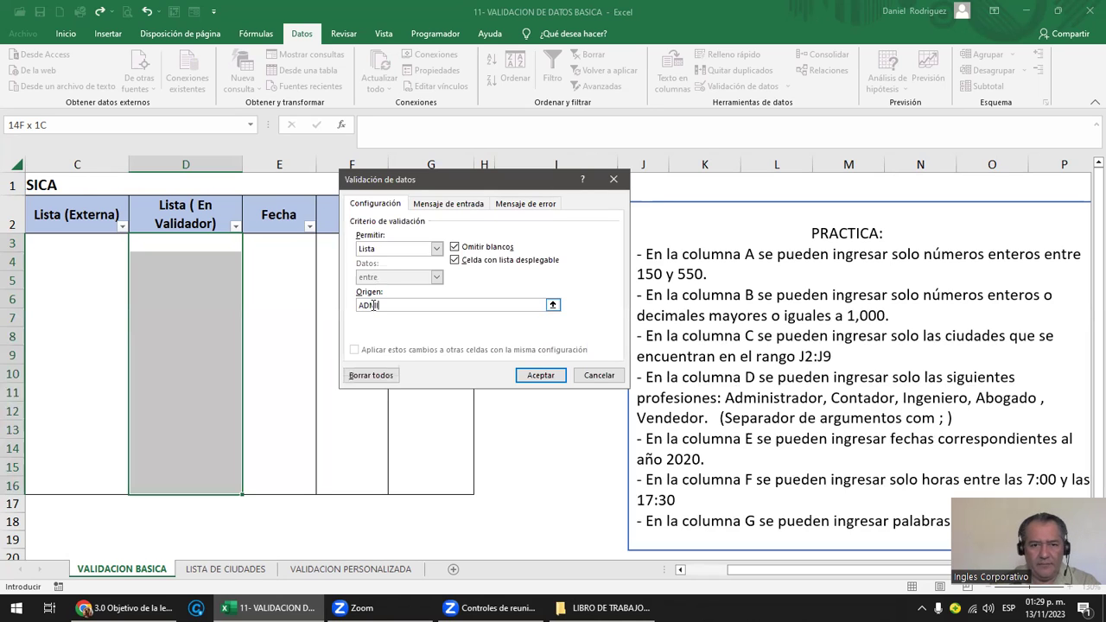
type("OR;C")
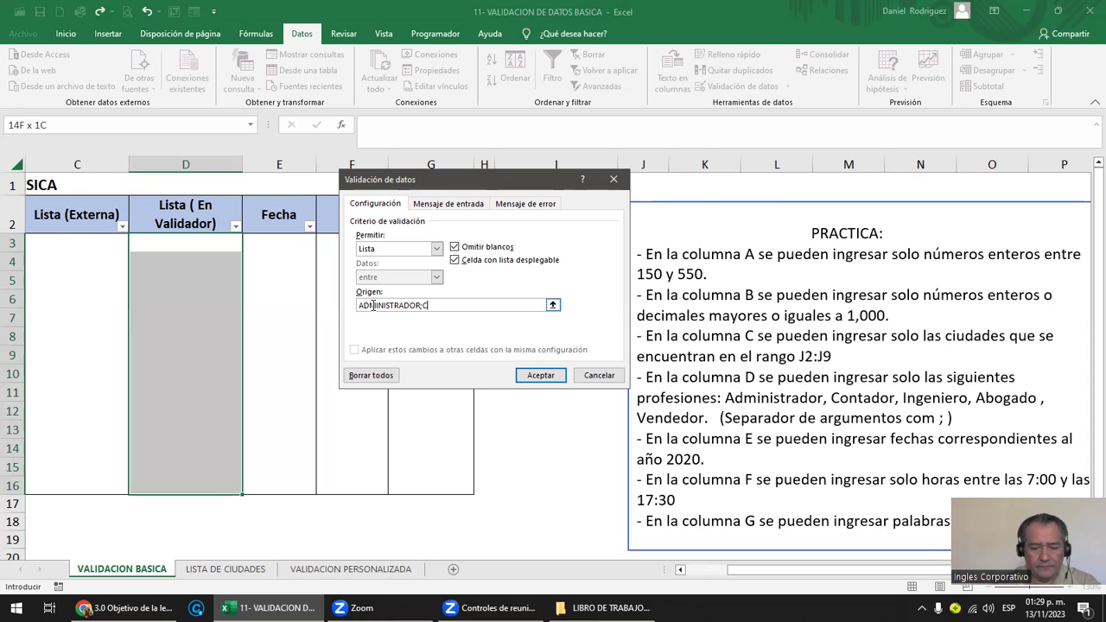
type("ON")
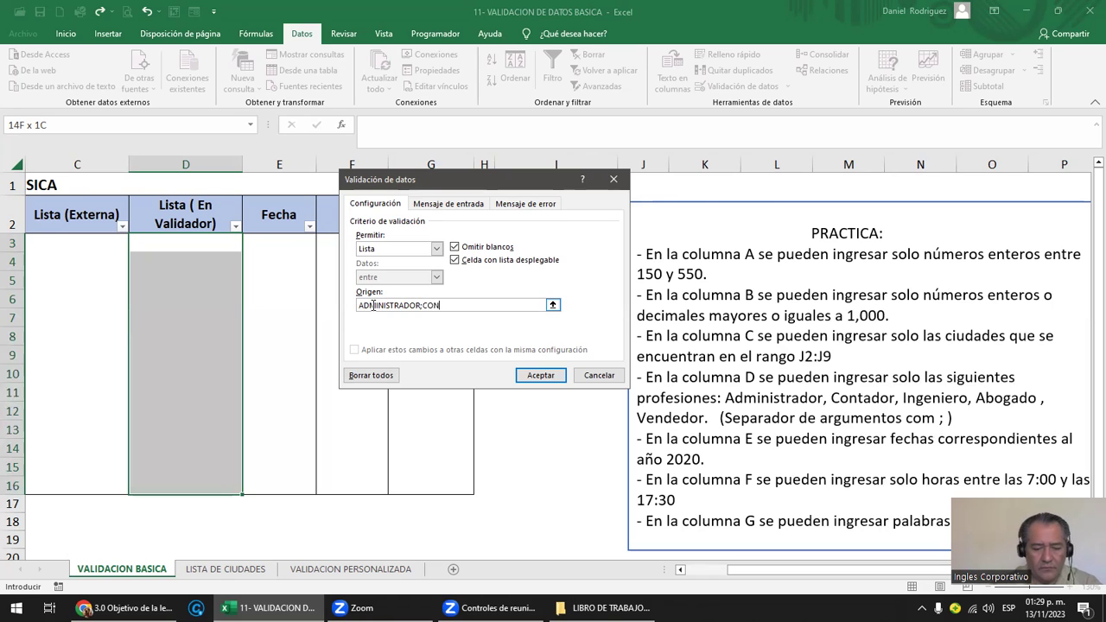
type("TADOR;IN")
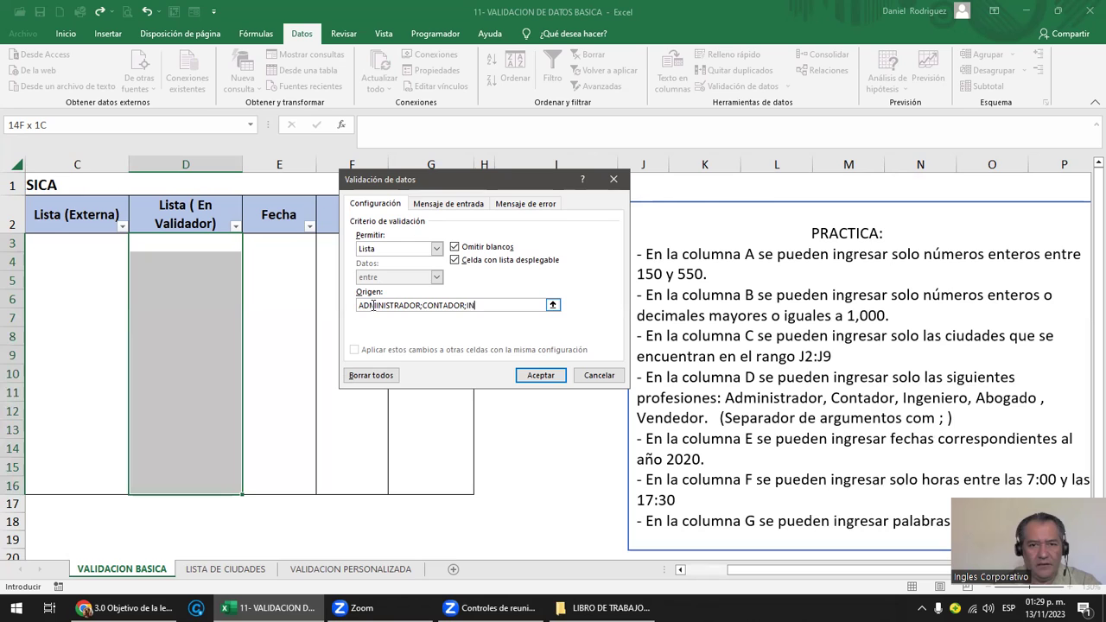
type("ERO;DOCTOR")
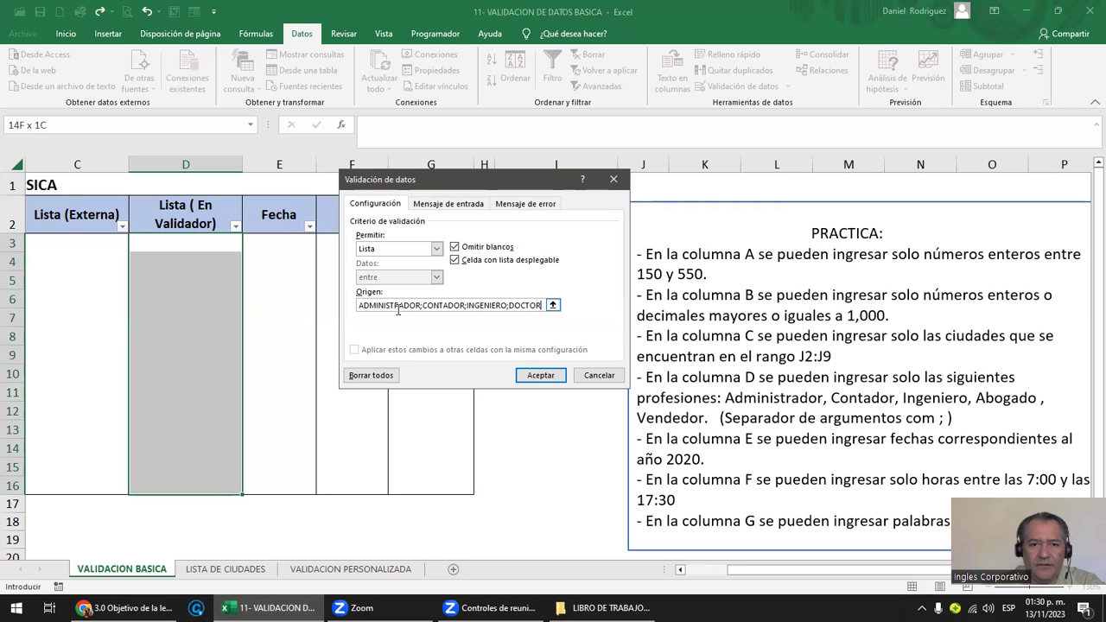
left_click(540, 375)
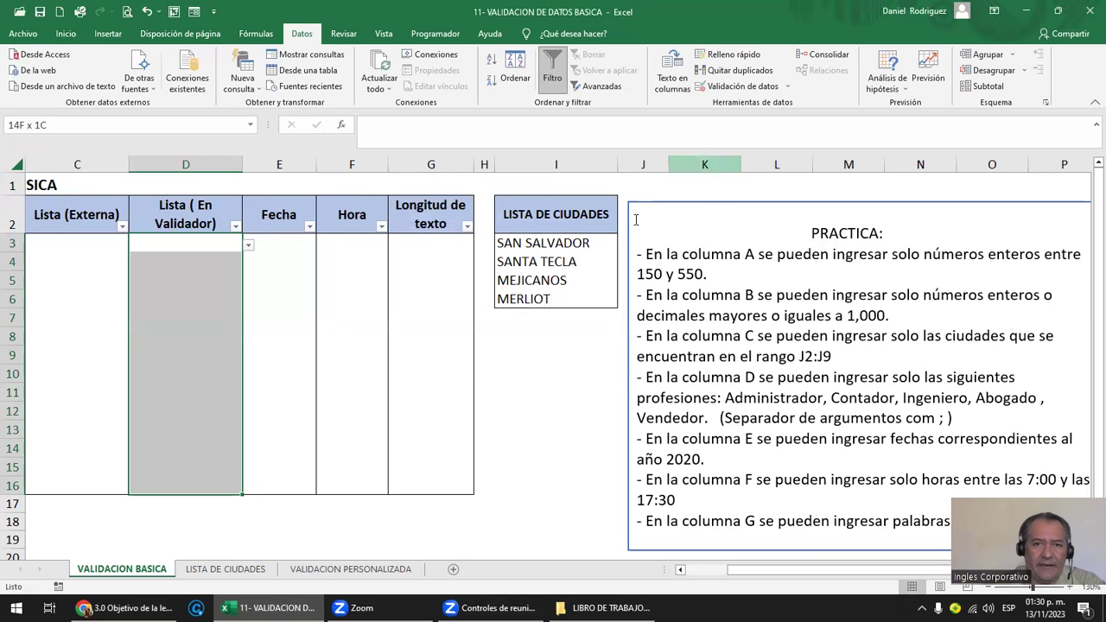
- Pick ADMINISTRADOR for D3 and CONTADOR for D5 from the dropdowns
left_click(205, 254)
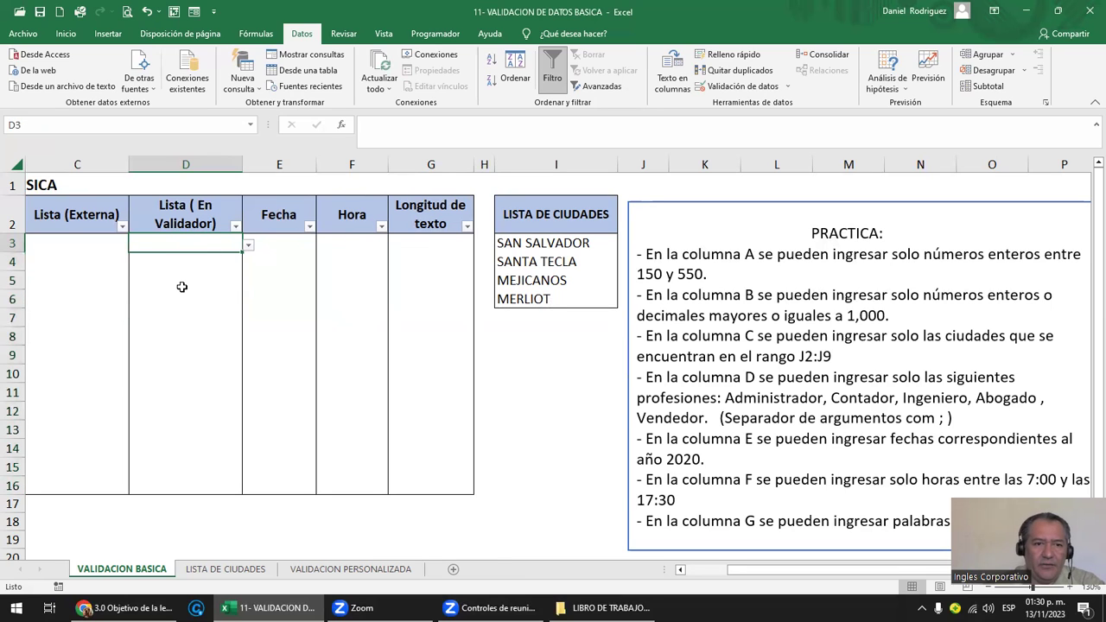
left_click_drag(190, 241, 212, 299)
left_click(265, 273)
left_click(208, 244)
left_click(247, 247)
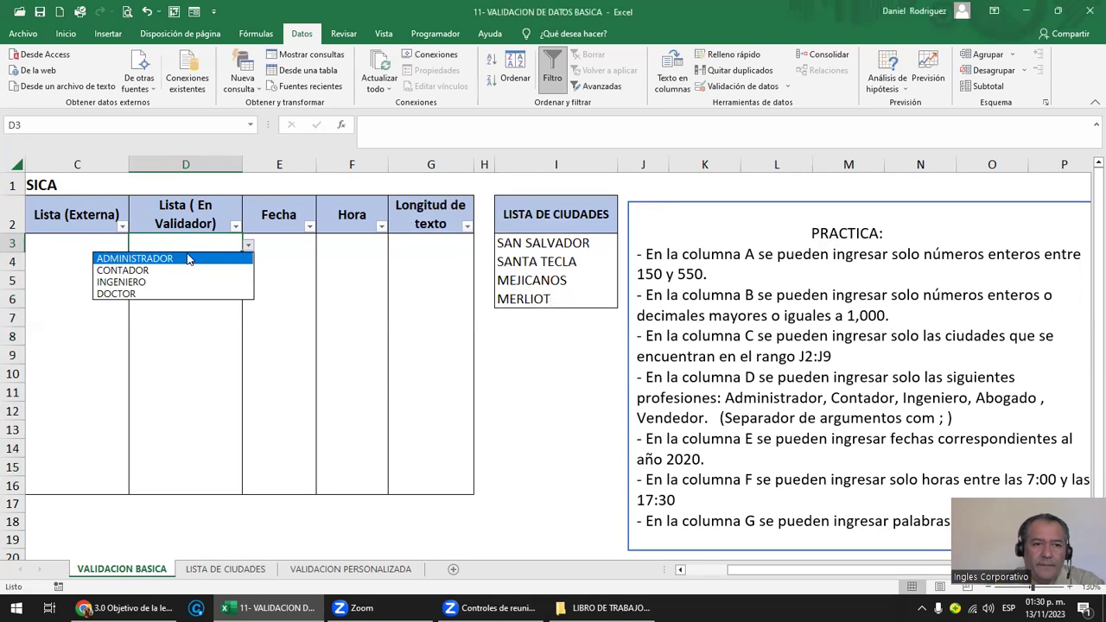
left_click(185, 258)
left_click(185, 278)
left_click(249, 283)
left_click(190, 307)
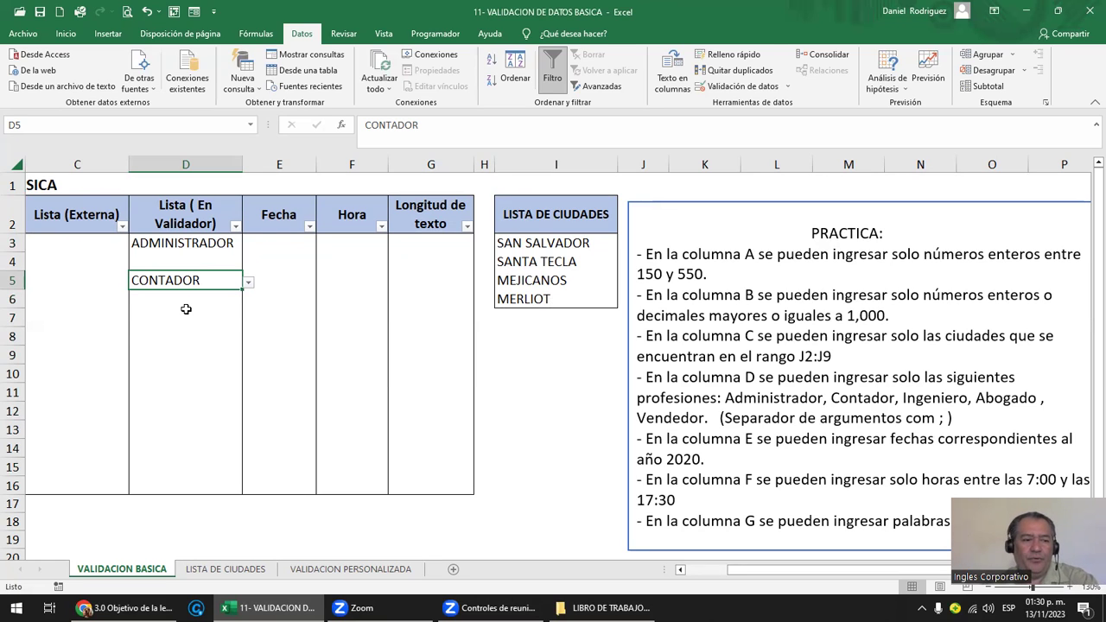
- Try ENFERMERA in D6, see it rejected, then enter CONTADOR instead
key("Return")
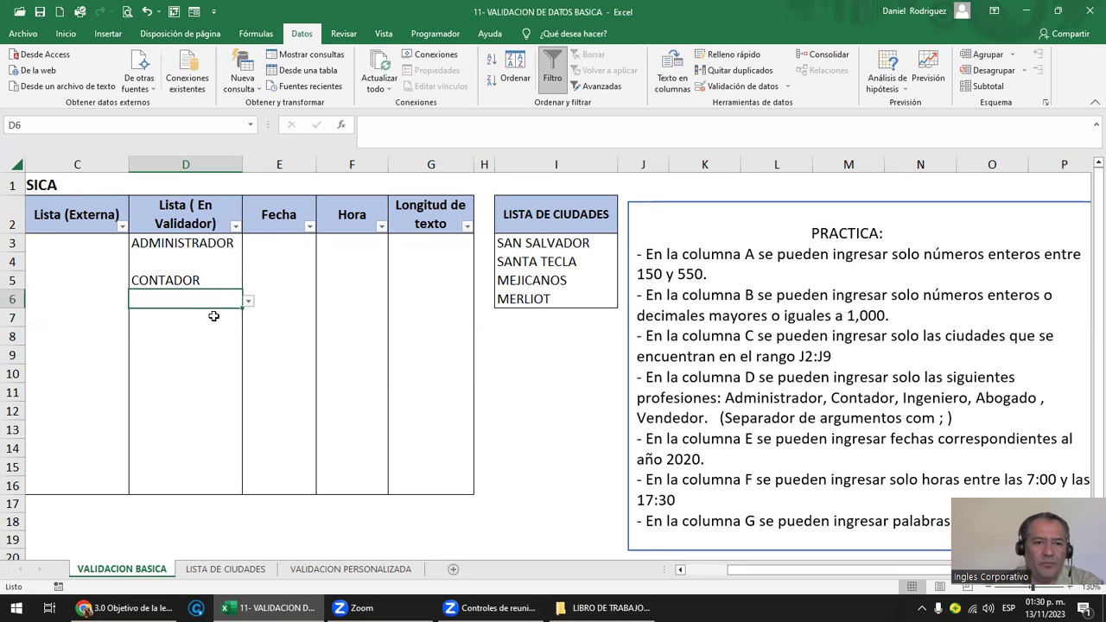
type("EN")
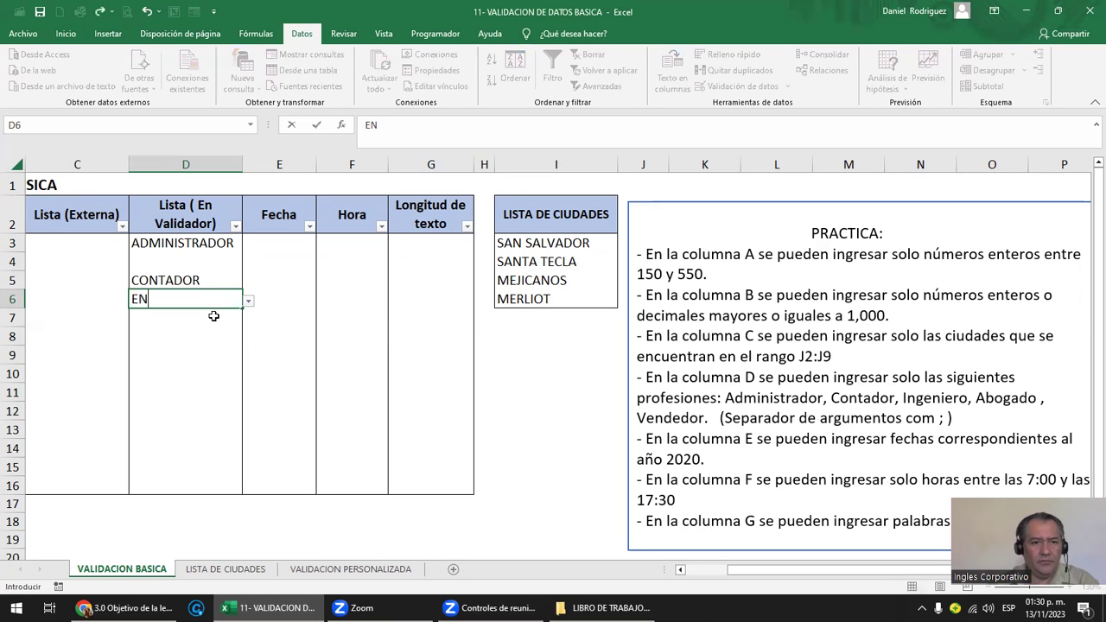
type("FERMERA")
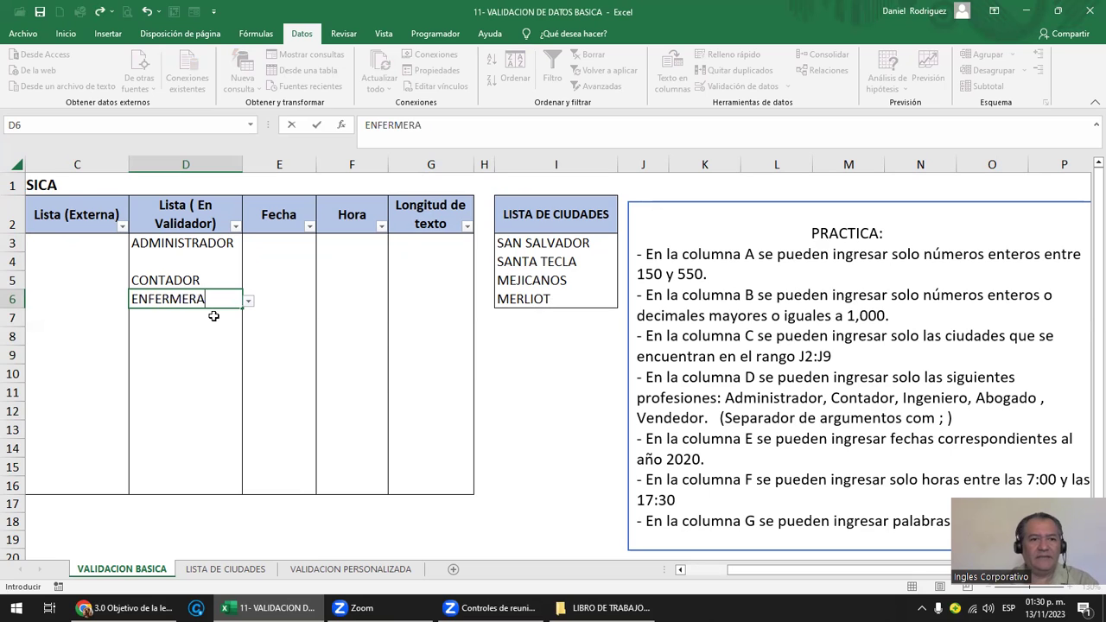
key("Return")
key("Return")
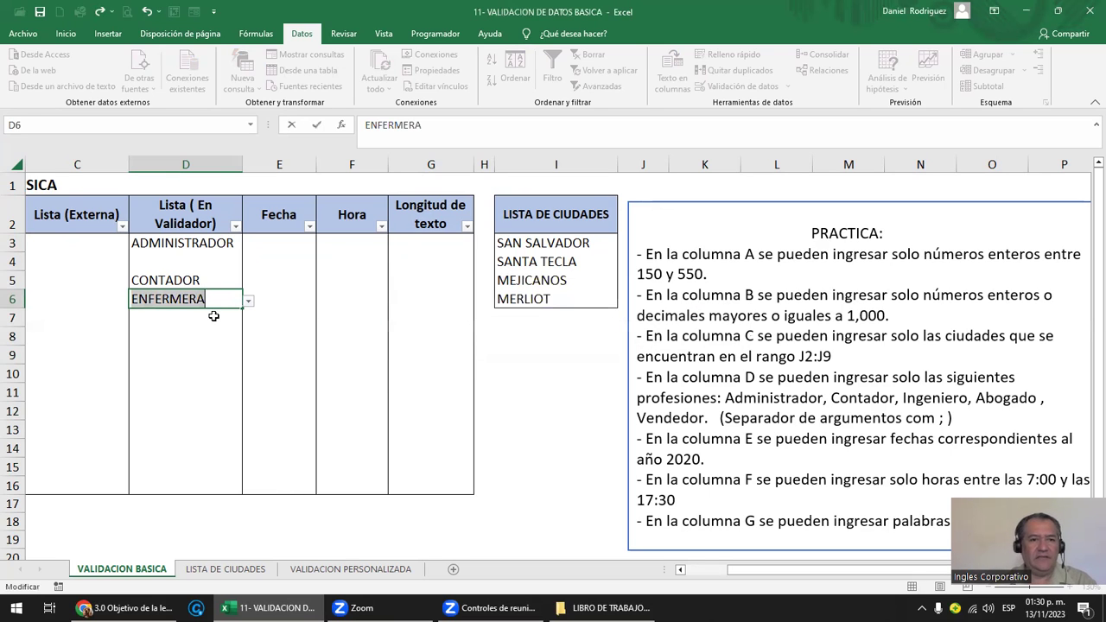
type("CONTADOR")
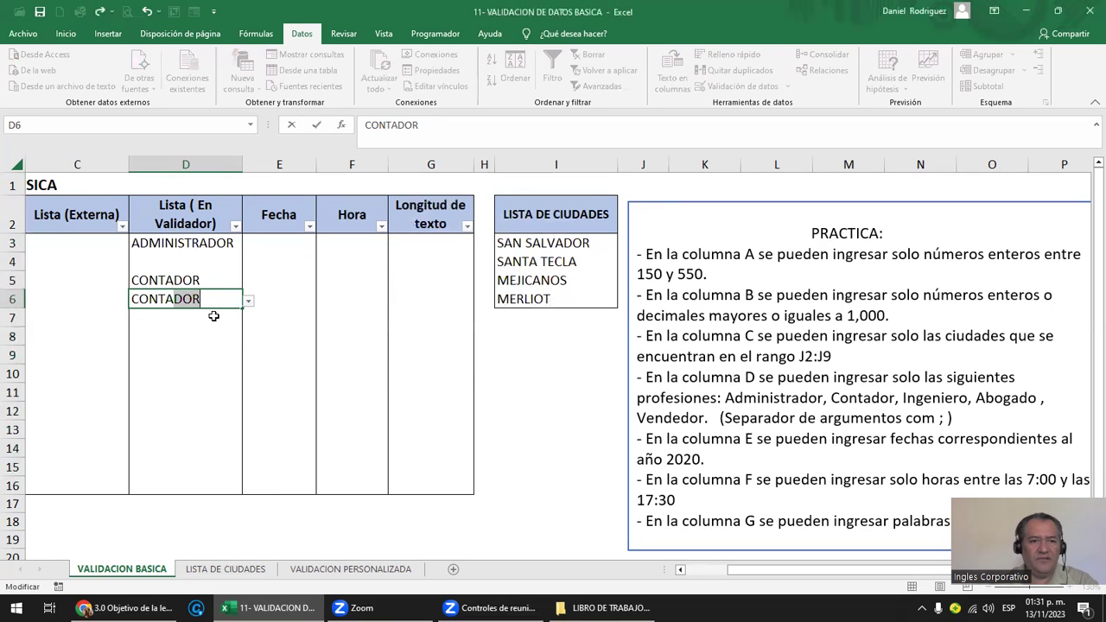
key("Return")
- Enter DOCTOR in D7 after a rejected lowercase attempt, then select D3 downward
type("DOC")
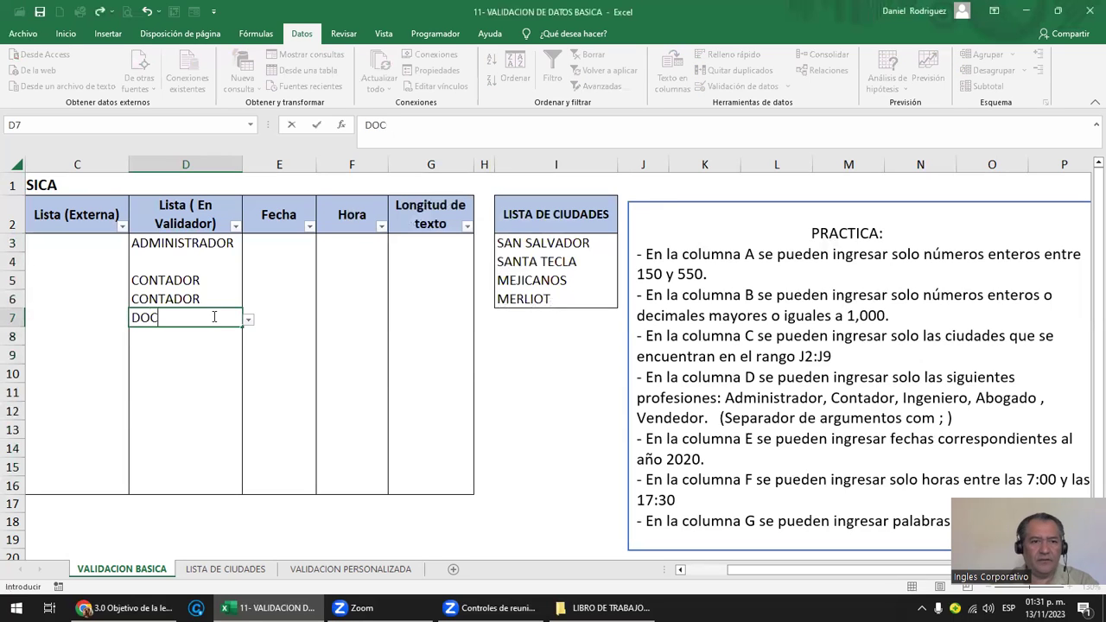
type("TPOR")
key("BackSpace")
key("BackSpace")
key("BackSpace")
key("BackSpace")
key("BackSpace")
key("BackSpace")
key("BackSpace")
type("doctor")
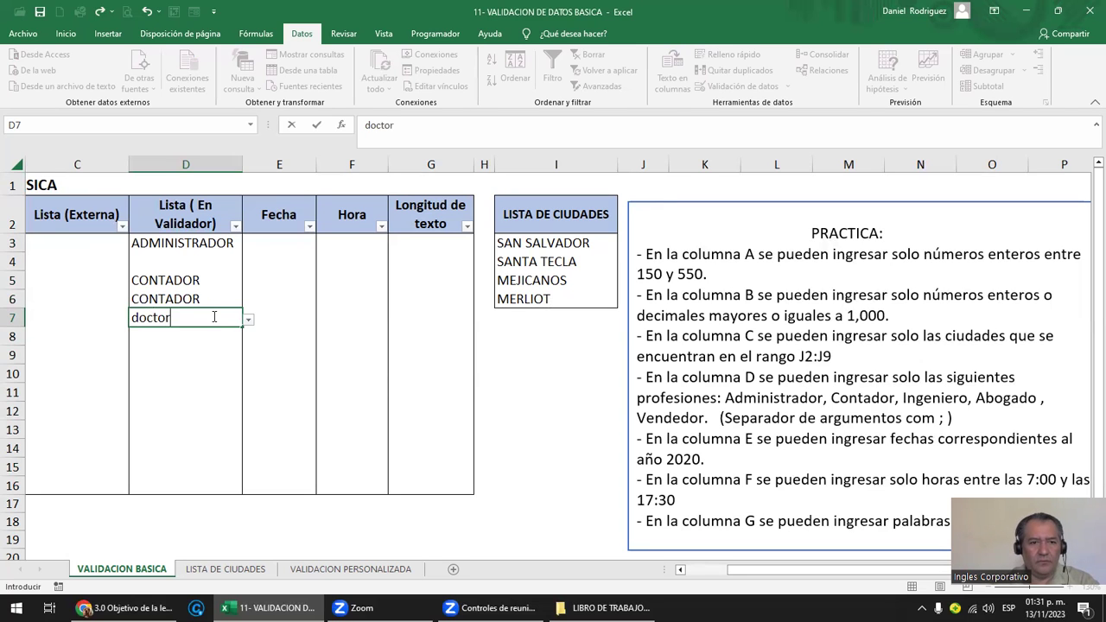
key("Return")
key("Return")
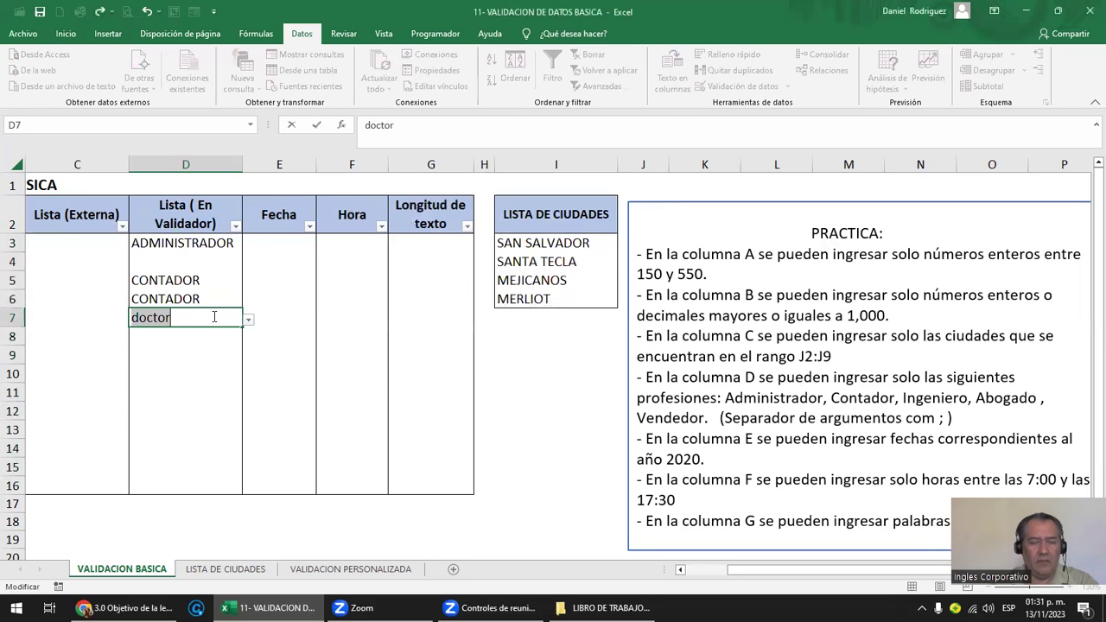
type("DOCTOR")
key("Return")
left_click(213, 317)
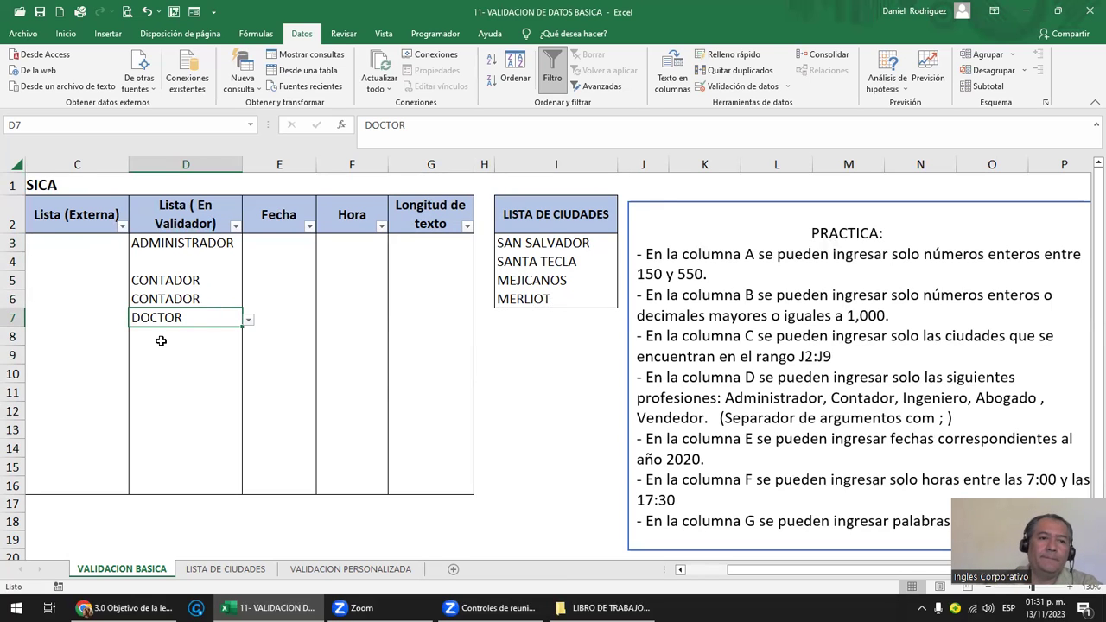
left_click_drag(207, 242, 202, 486)
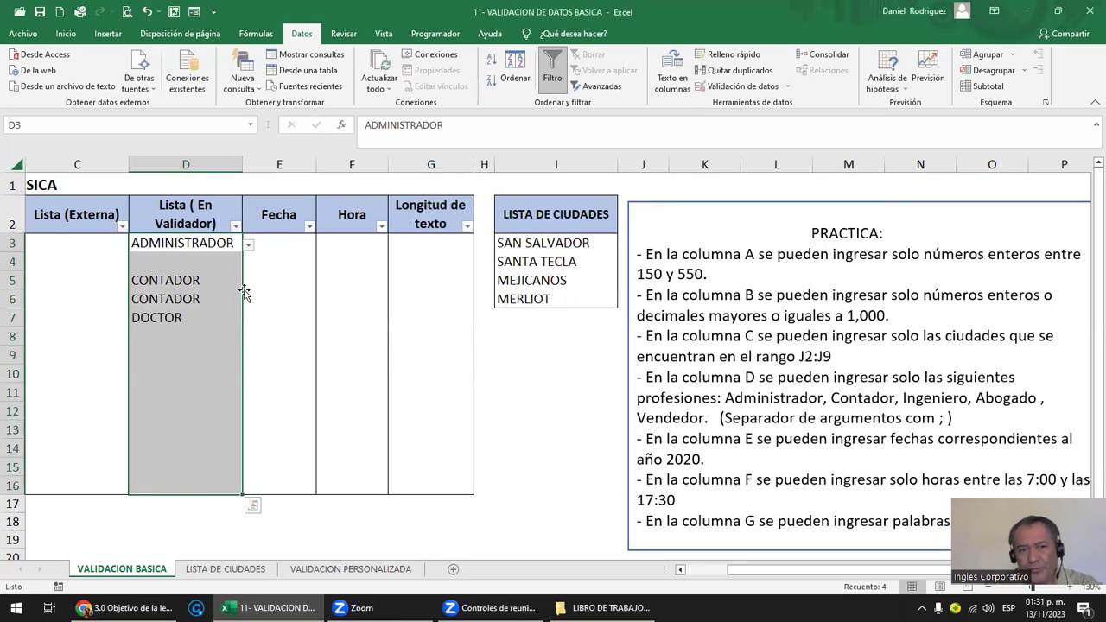
- Append ;VENDOR to the D3:D16 list source and apply the change
left_click(743, 86)
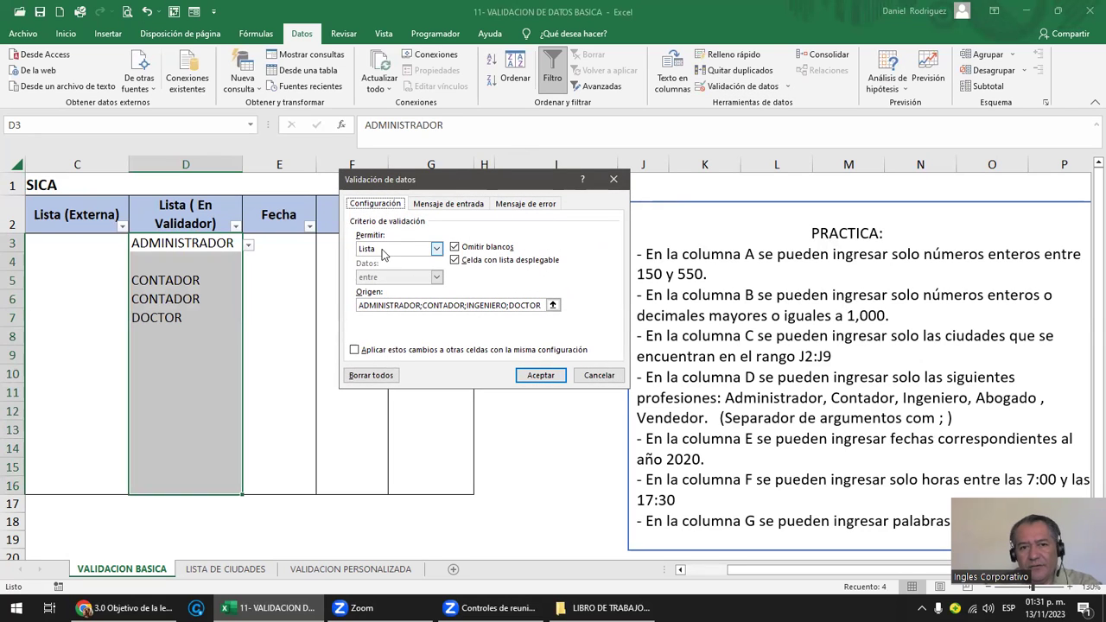
left_click(387, 306)
type(";")
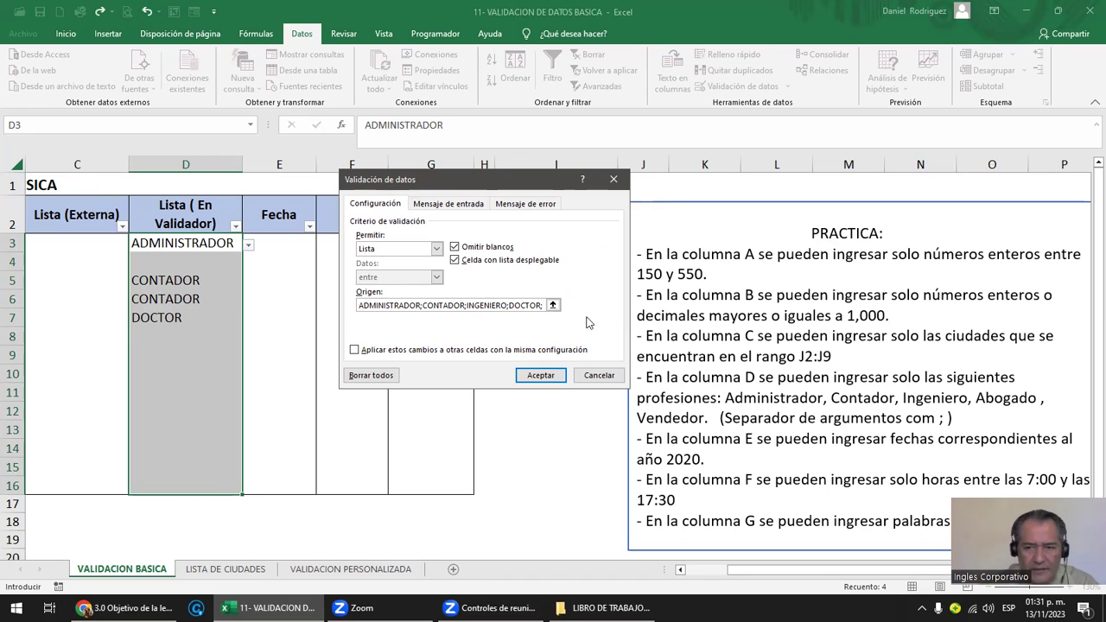
type("VENDOR")
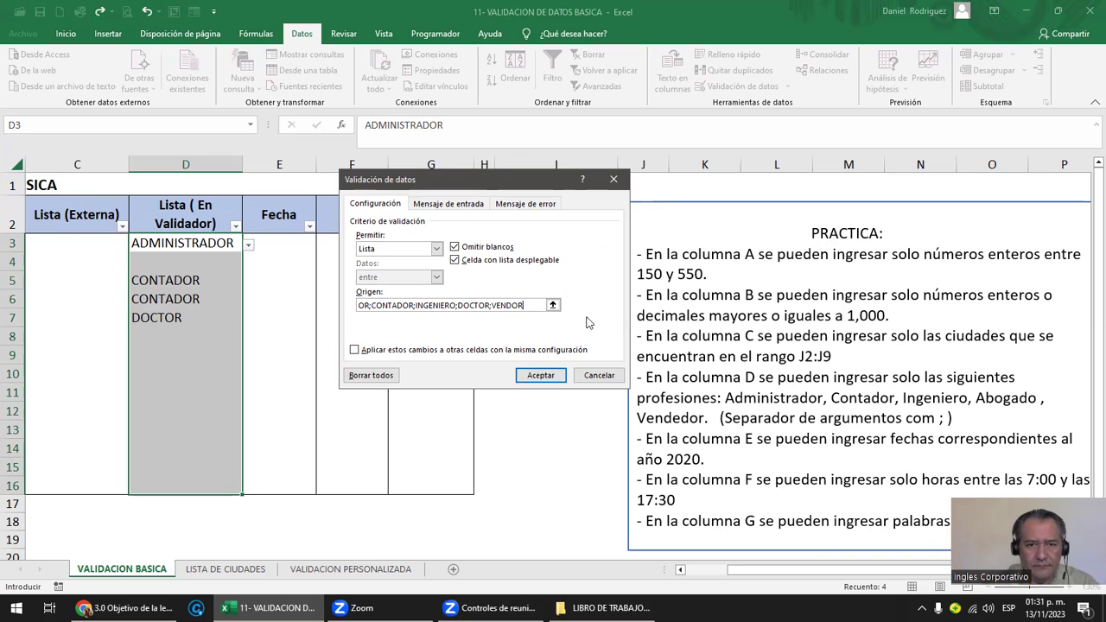
key("Return")
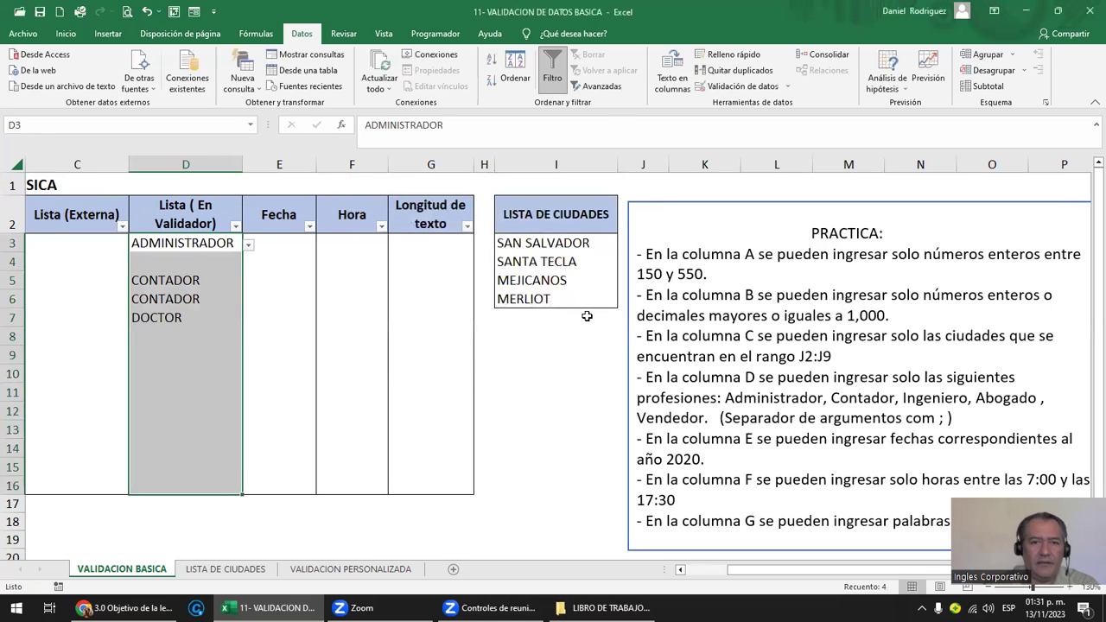
left_click(204, 357)
left_click(248, 357)
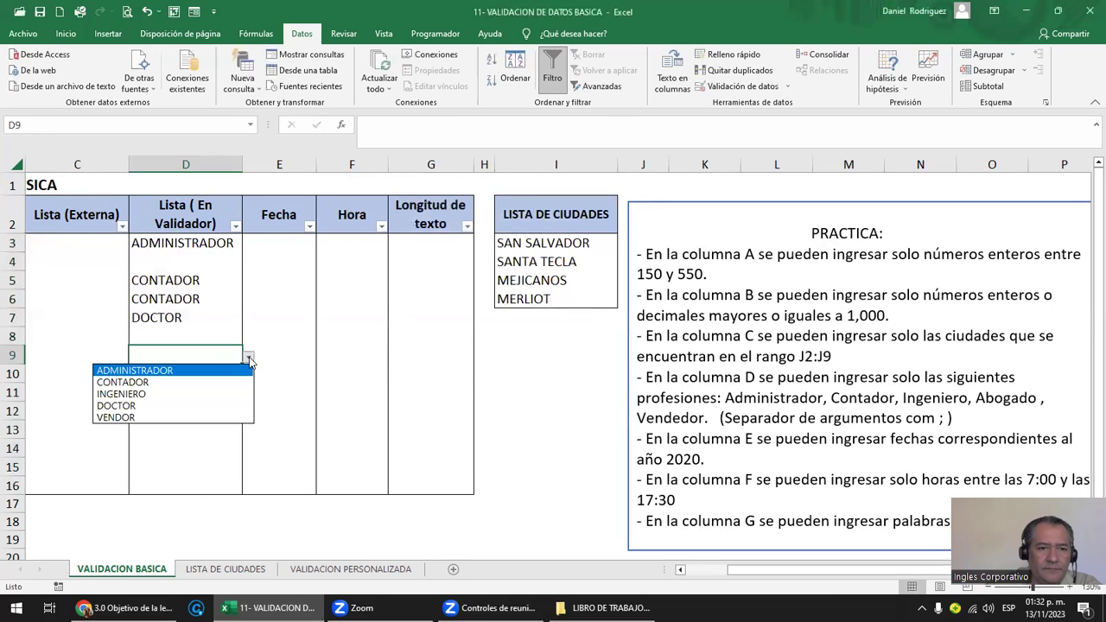
left_click(128, 417)
left_click(151, 397)
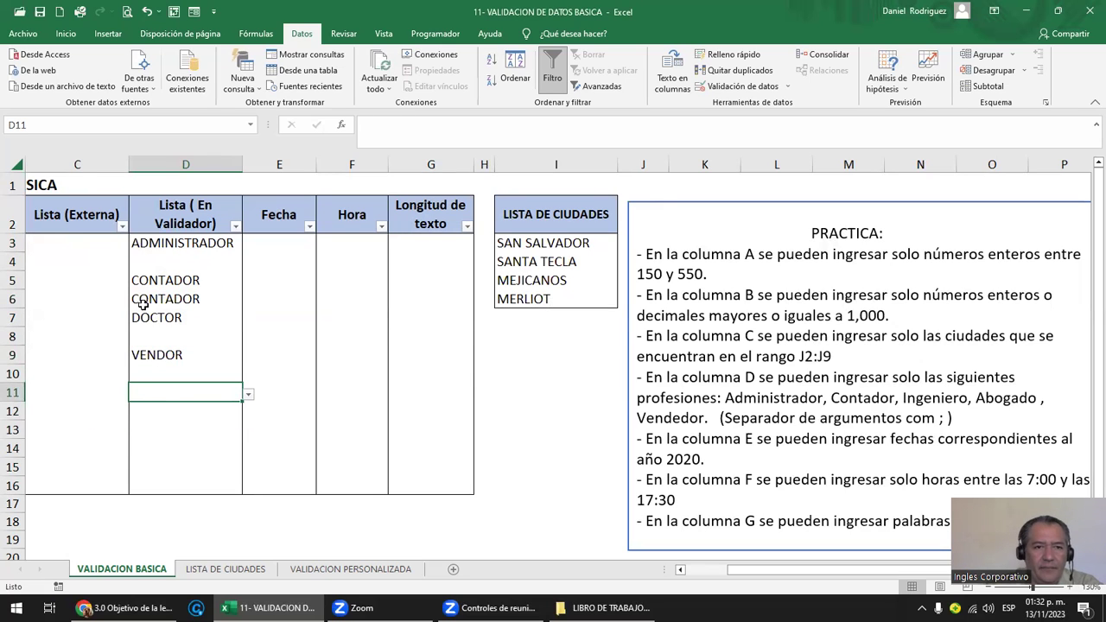
left_click_drag(168, 244, 199, 490)
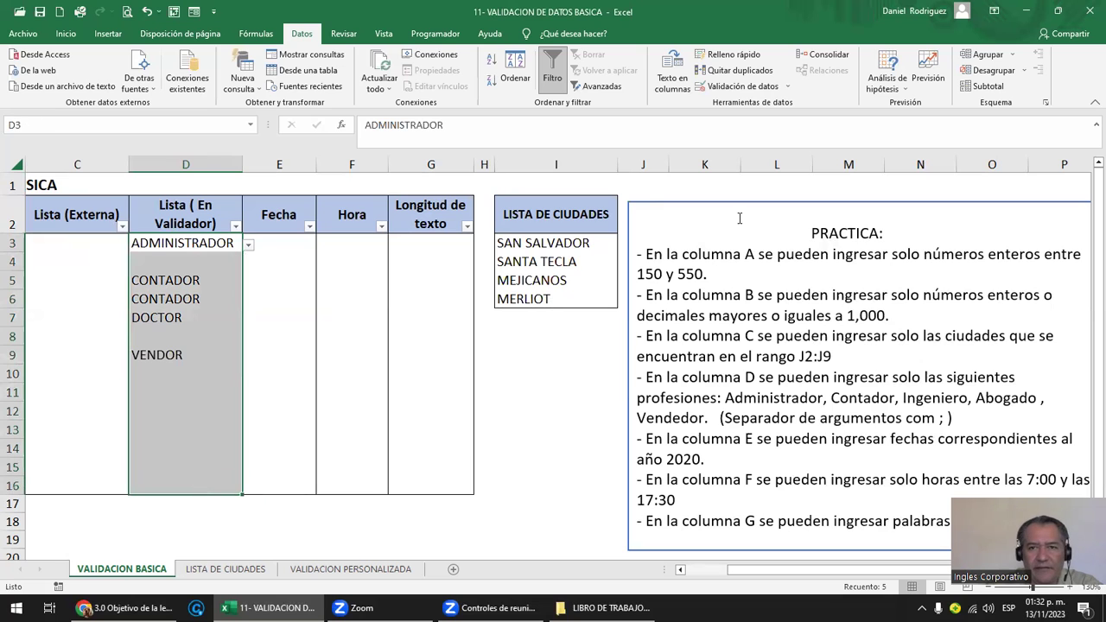
left_click(741, 86)
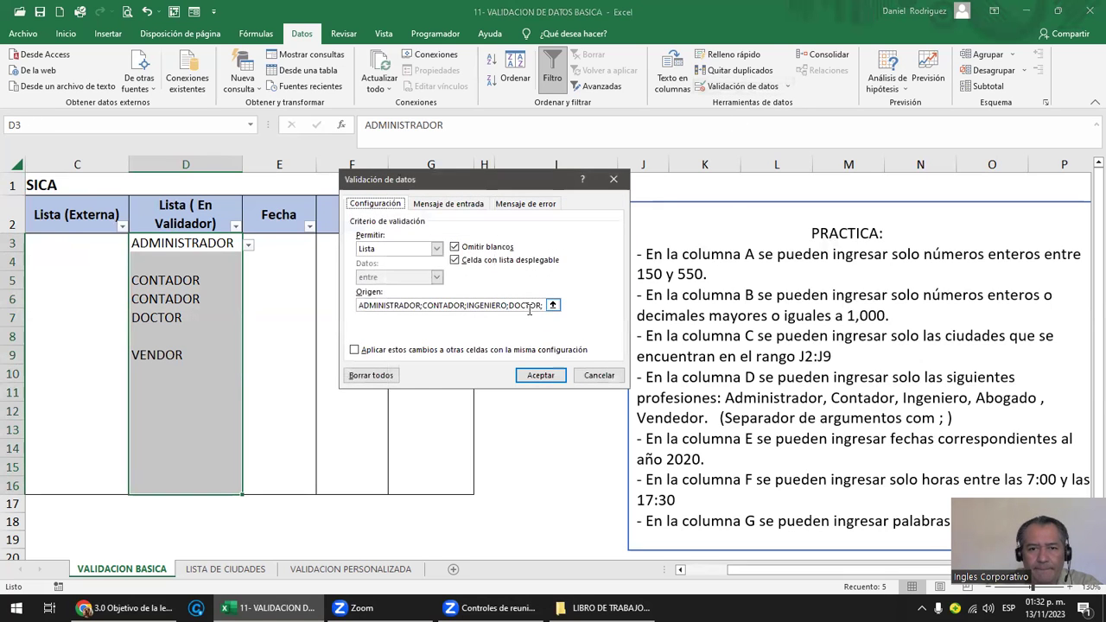
left_click(530, 306)
key("shift+Home")
type("=")
key("Right")
key("Right")
key("Right")
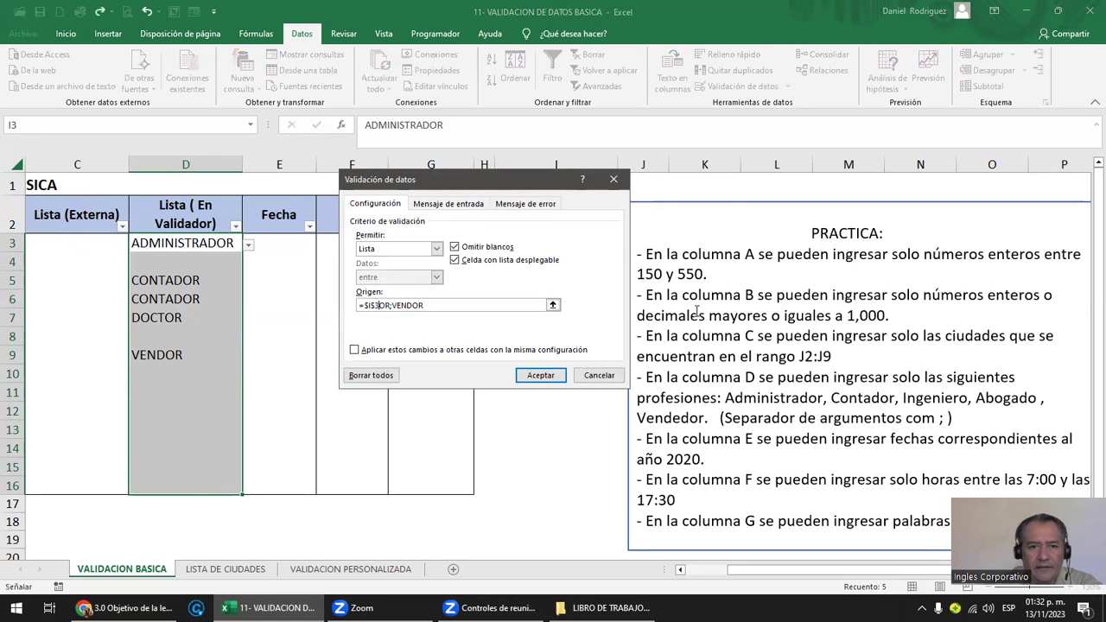
left_click(466, 307)
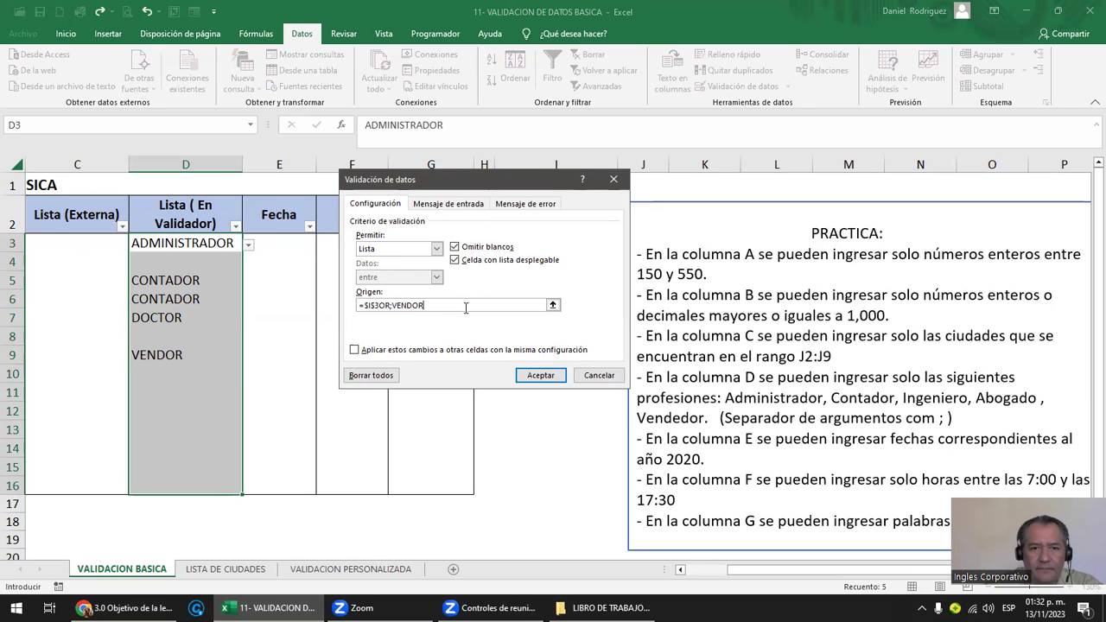
left_click(599, 375)
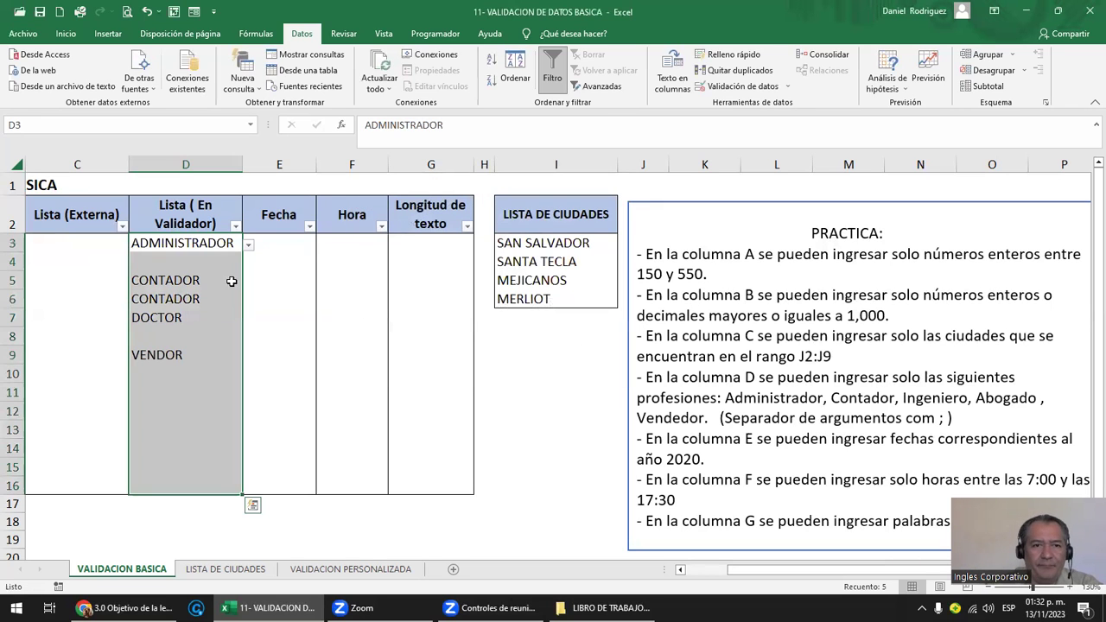
left_click(281, 285)
left_click(185, 218)
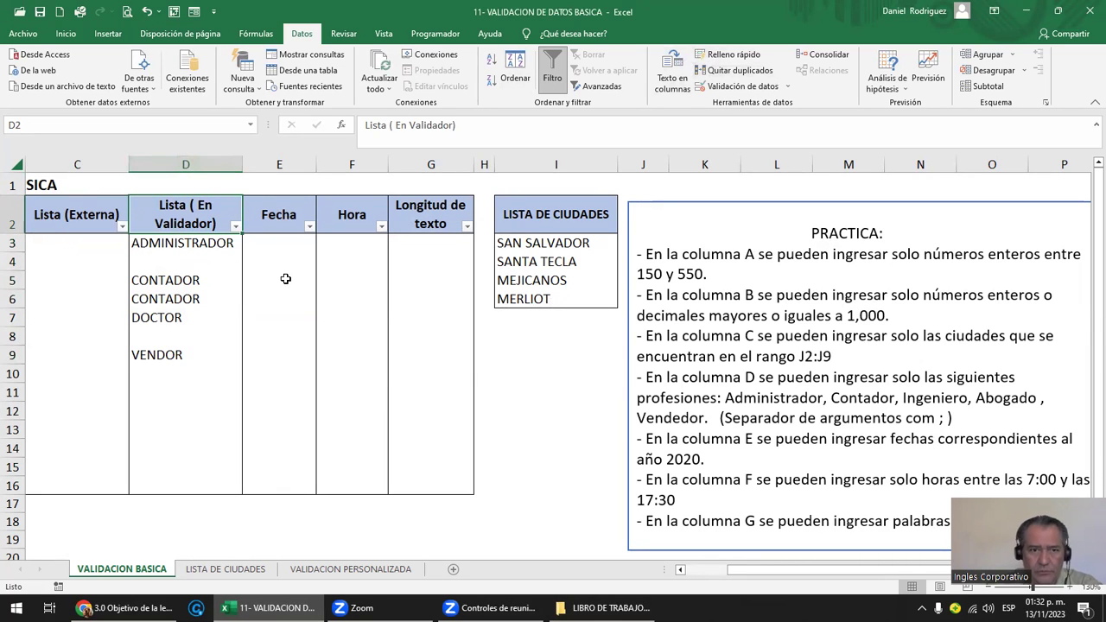
left_click(192, 250)
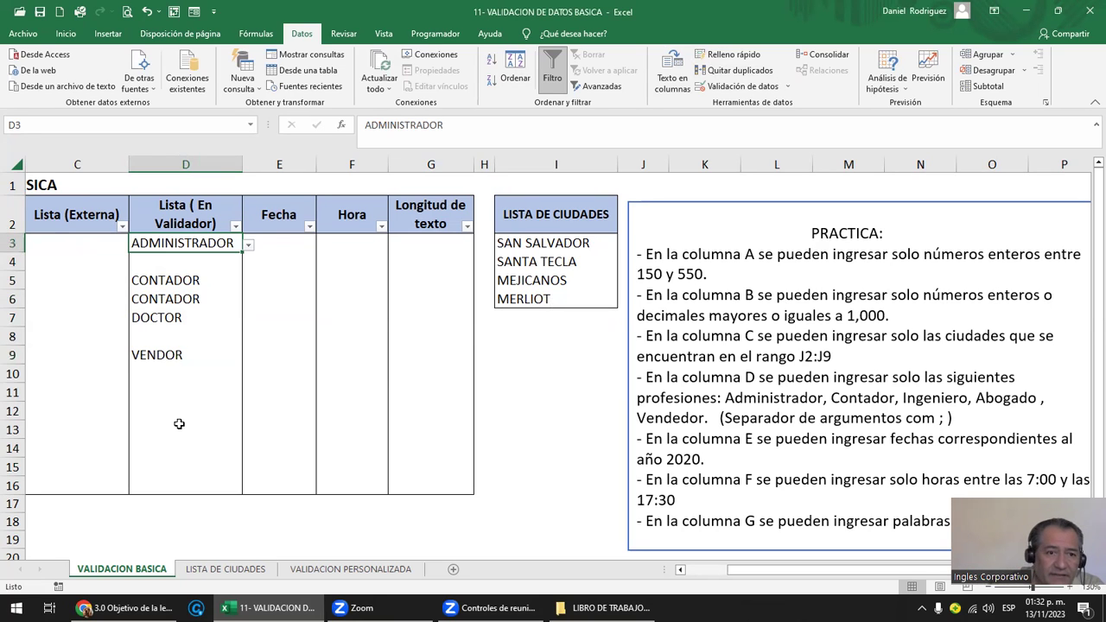
left_click(200, 374)
left_click(249, 378)
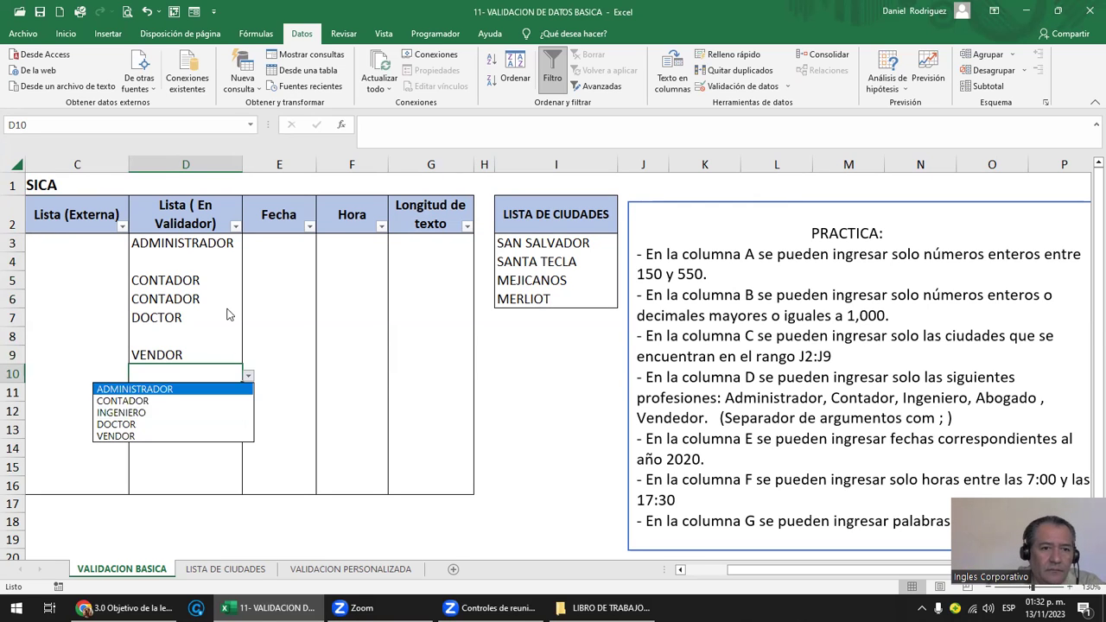
key("Escape")
left_click(216, 248)
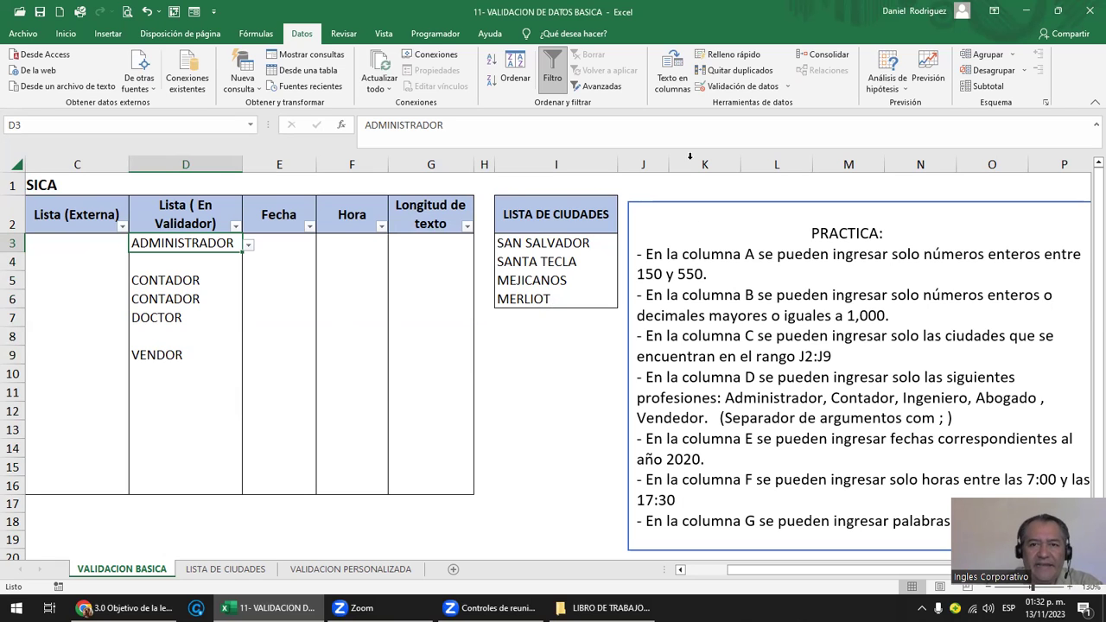
left_click(744, 375)
left_click(209, 215)
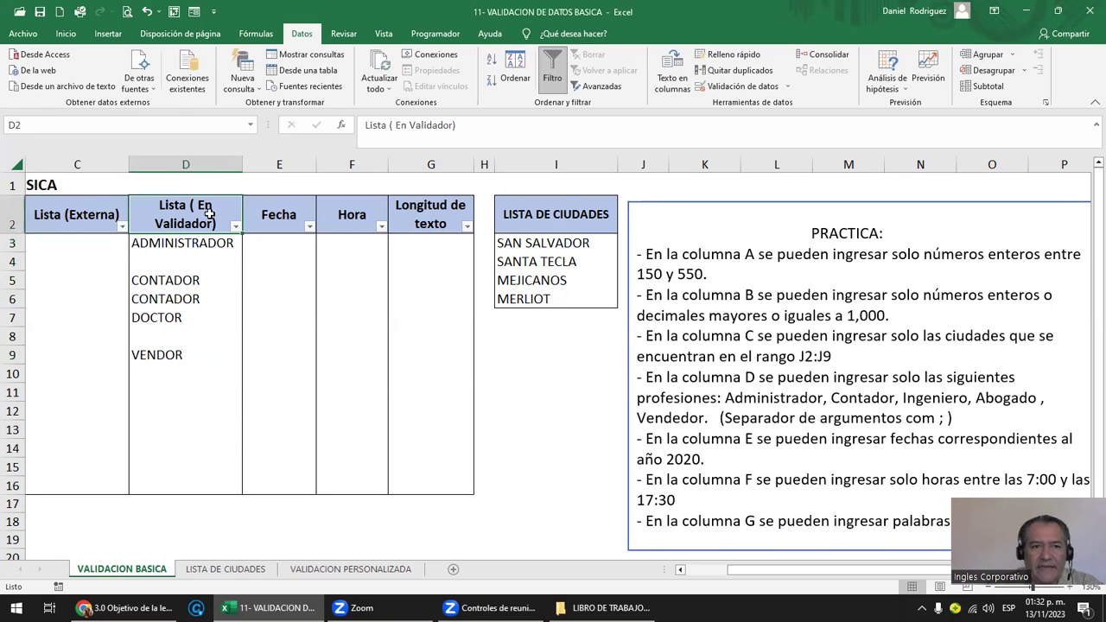
key("Left")
key("Left")
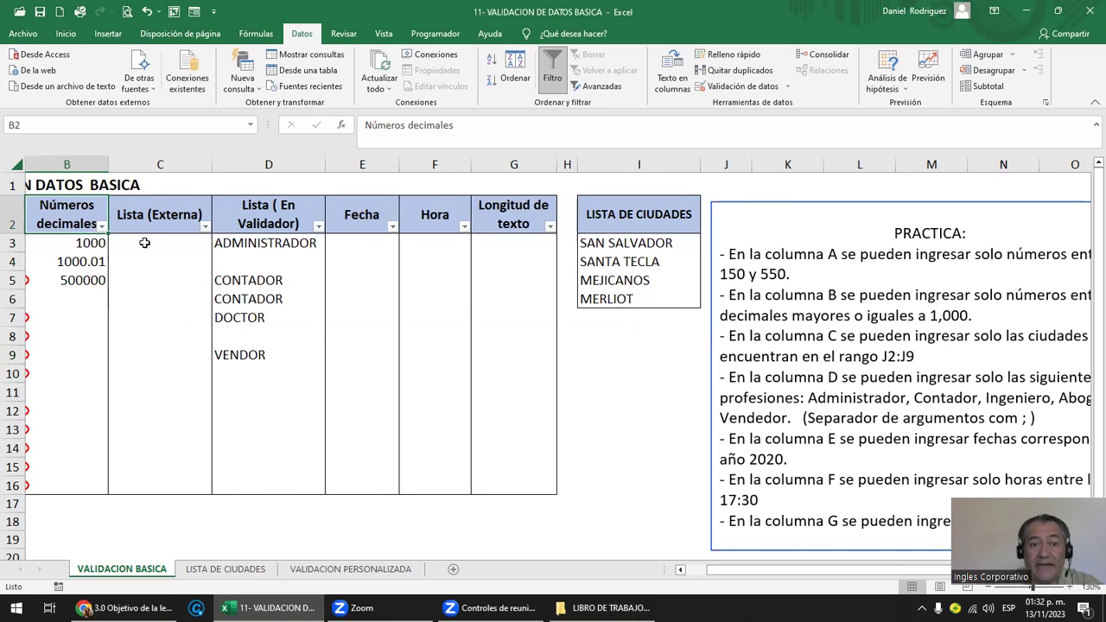
left_click(171, 205)
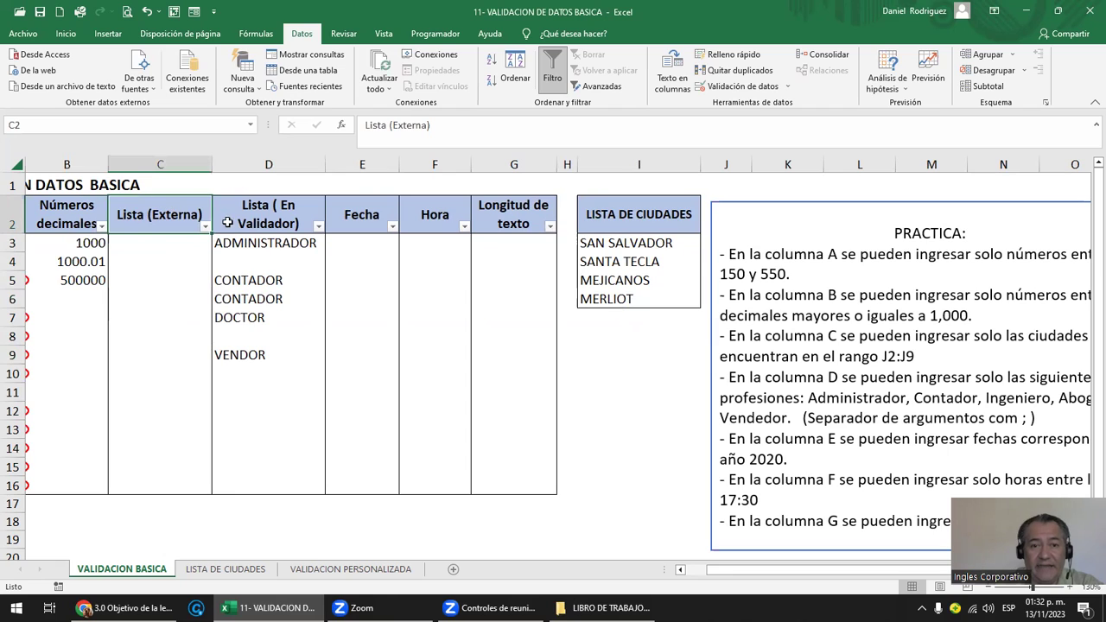
left_click(634, 215)
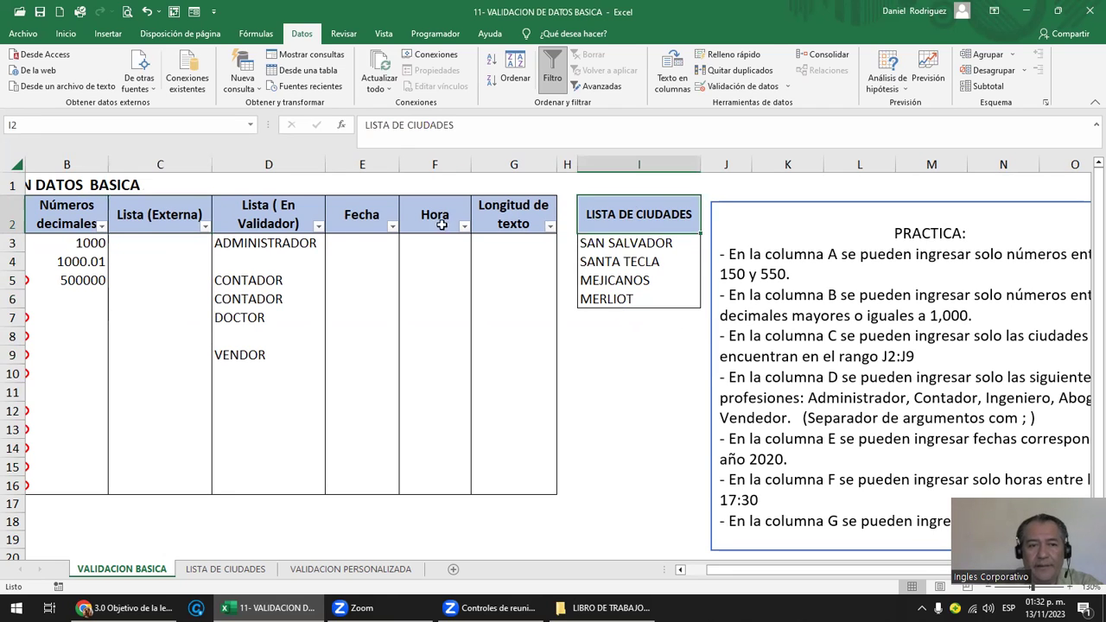
left_click(175, 219)
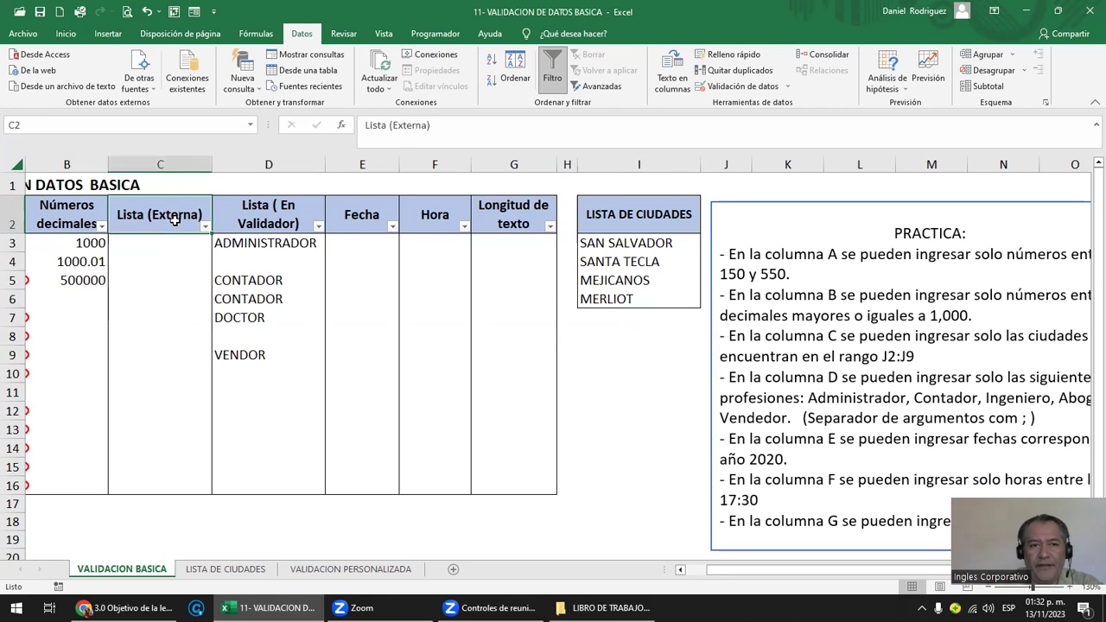
left_click(615, 221)
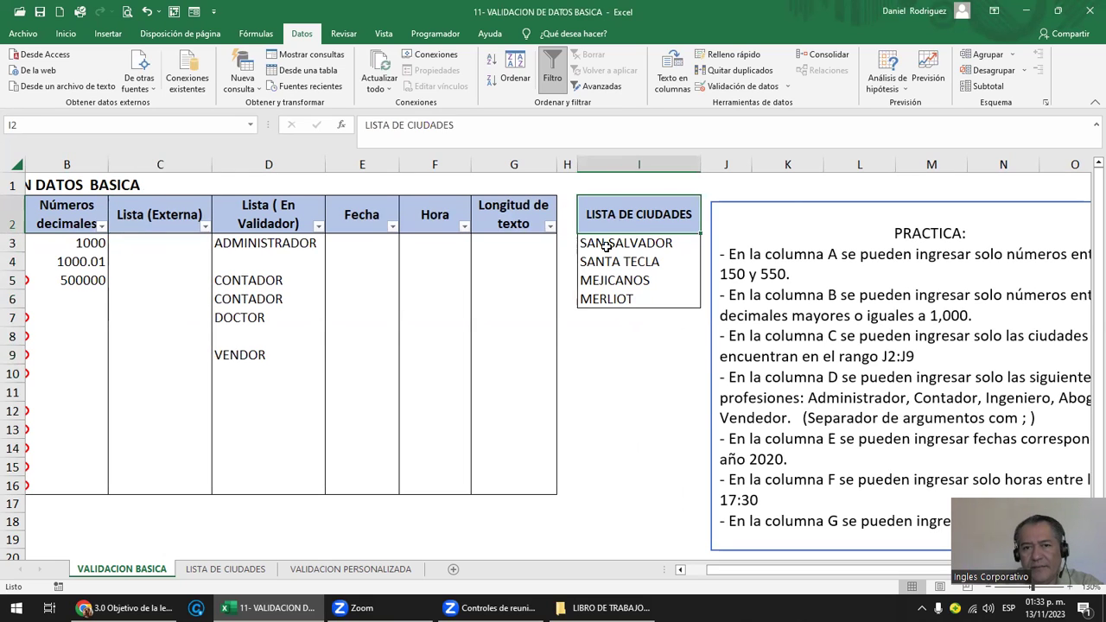
mouse_move(611, 243)
left_mouse_down()
mouse_move(635, 243)
mouse_move(647, 296)
left_mouse_up()
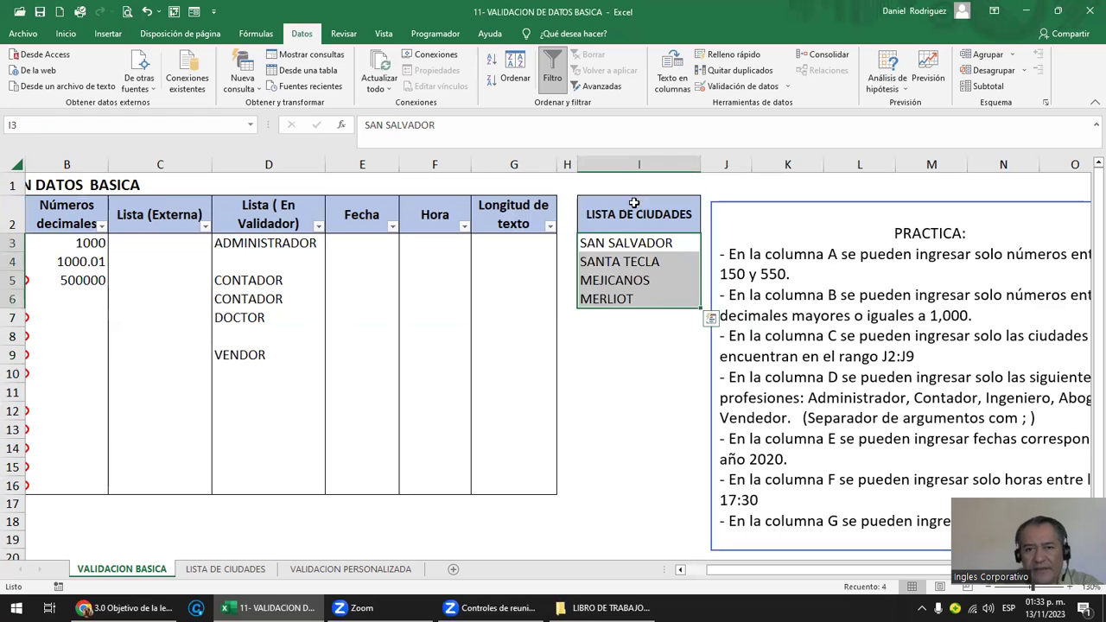
left_click(622, 180)
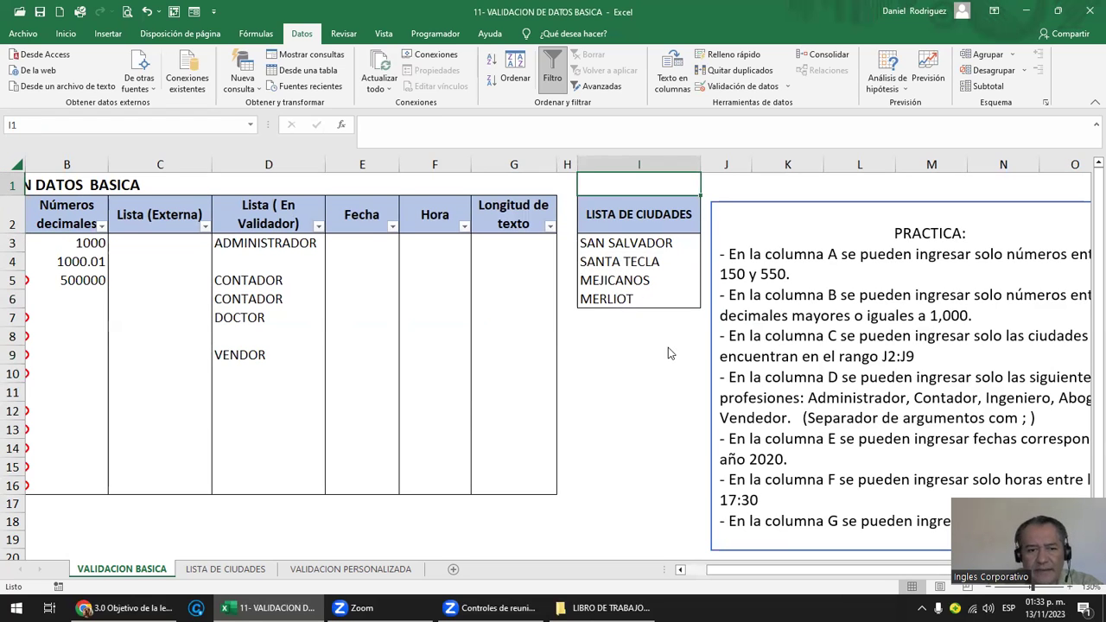
- On LISTA DE CIUDADES, copy the city list A1:A5 into column D and autofit it
left_click(231, 572)
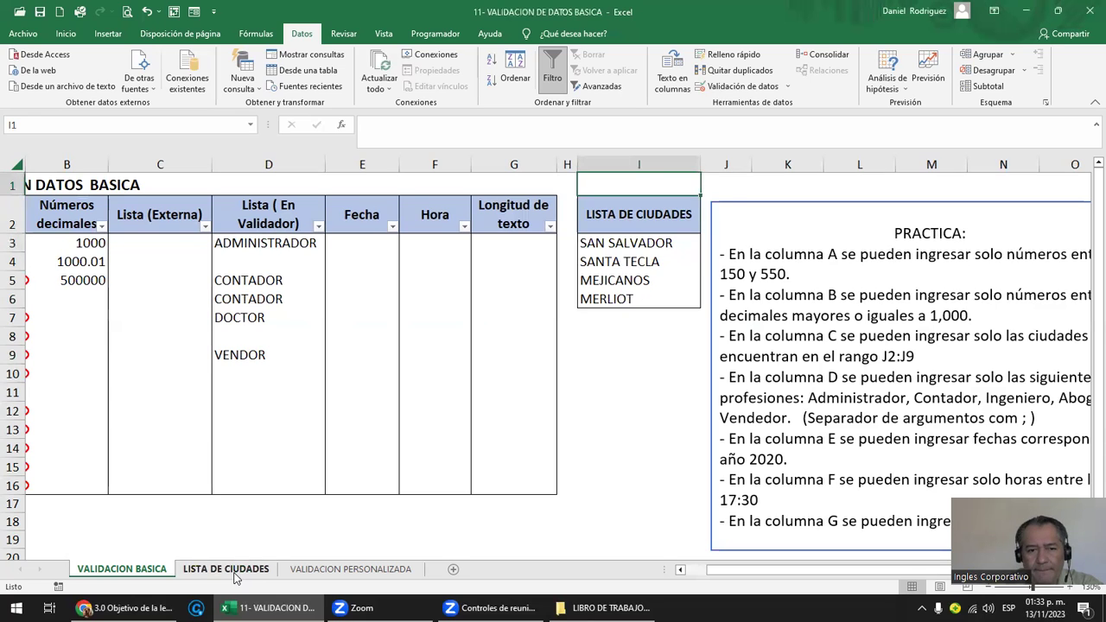
left_click(68, 176)
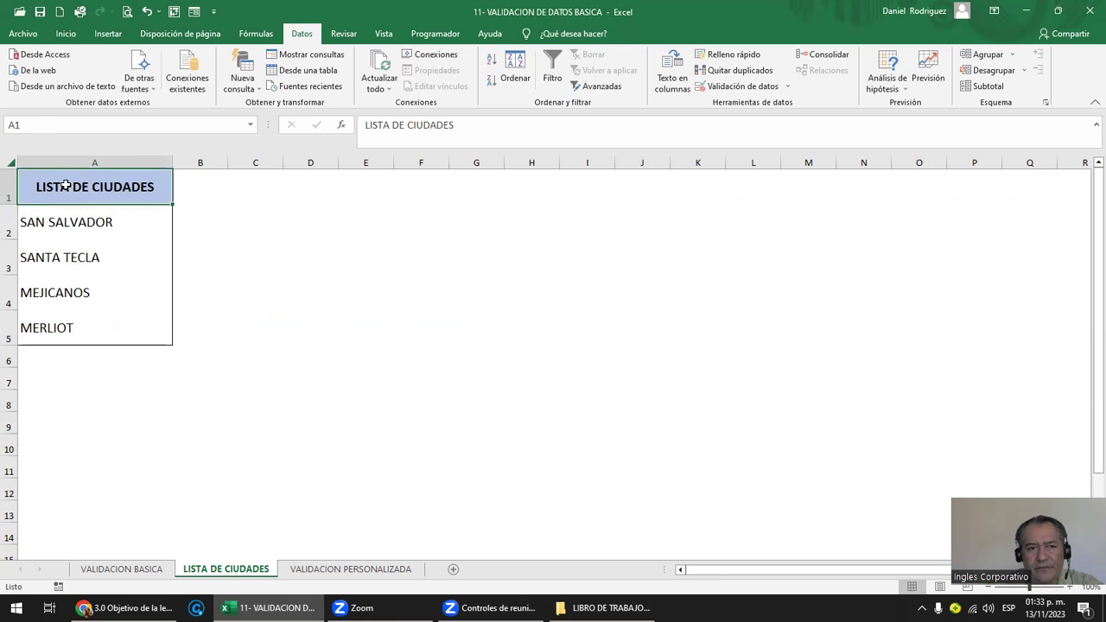
left_click_drag(66, 186, 80, 327)
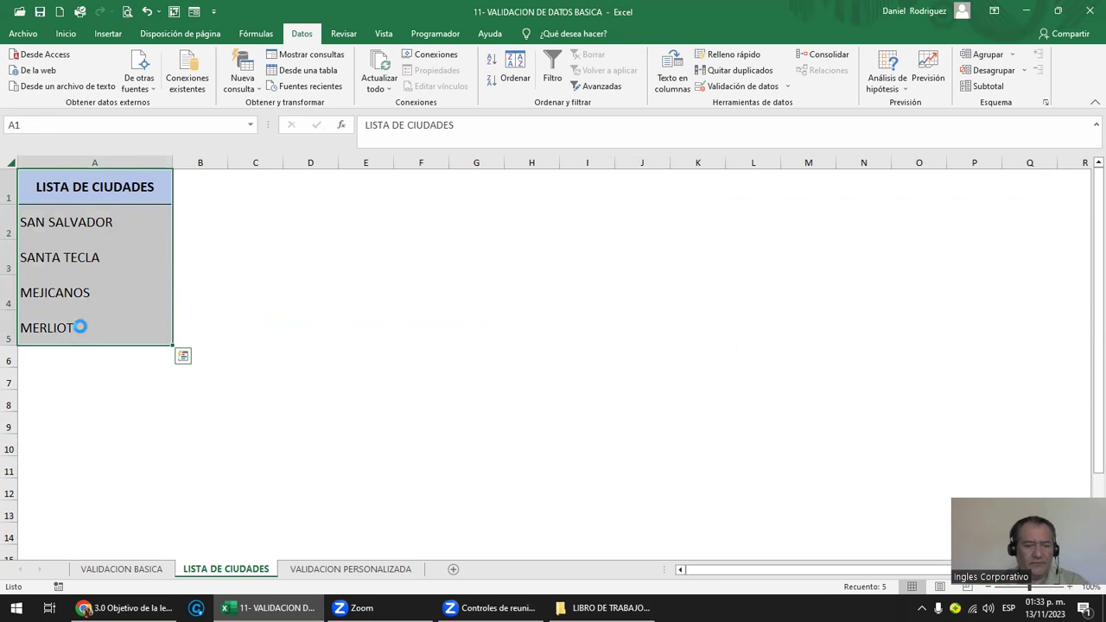
key("ctrl+c")
key("Right")
key("Right")
key("Right")
key("Return")
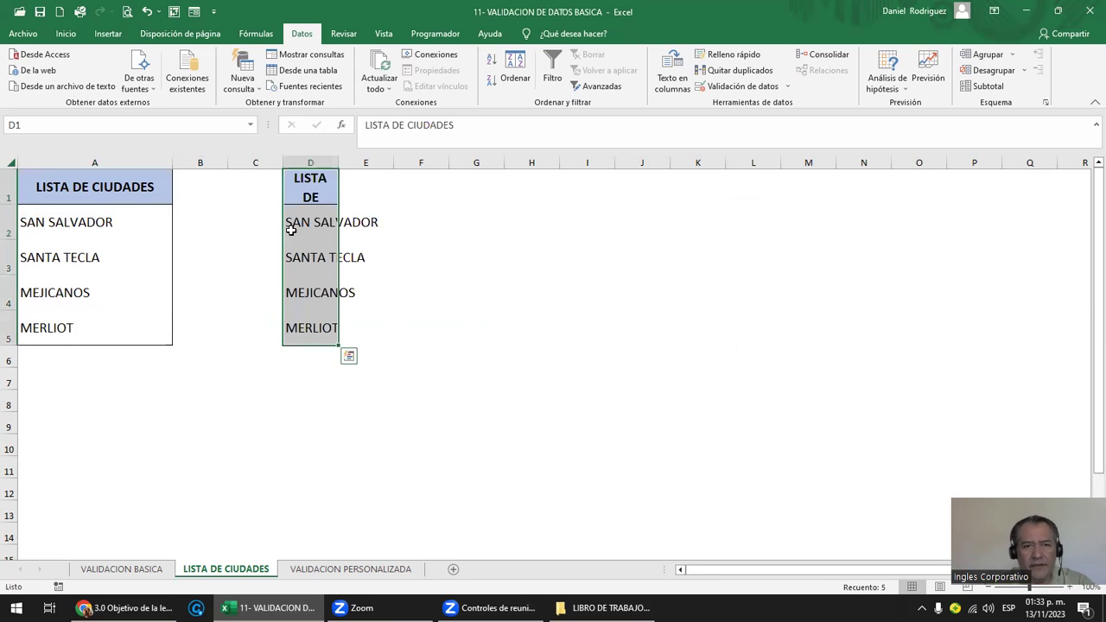
double_click(343, 161)
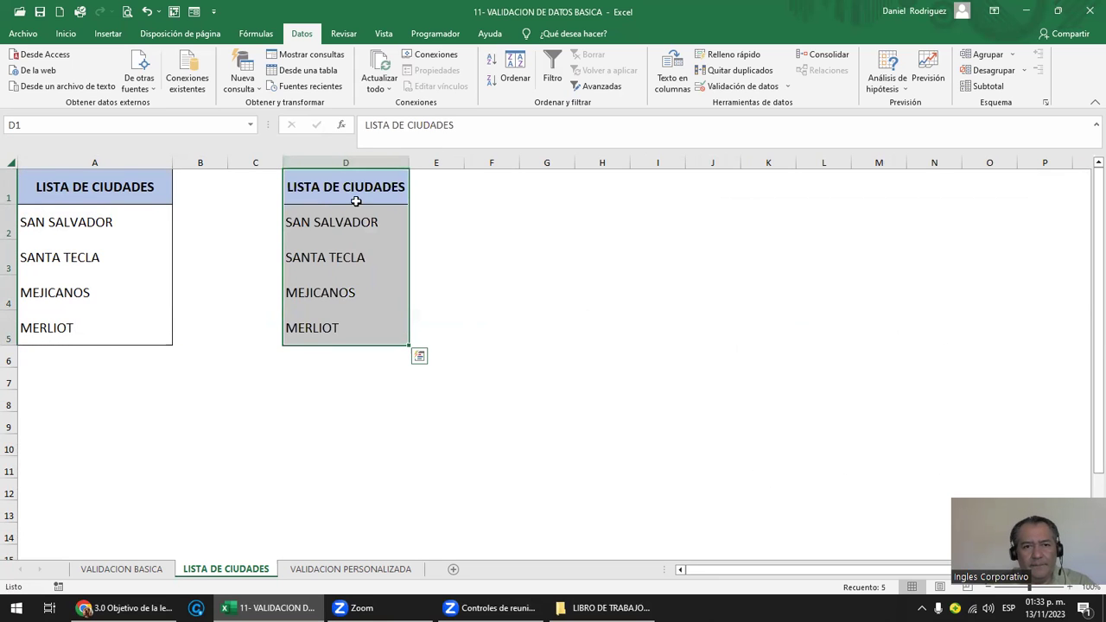
left_click(393, 182)
mouse_move(412, 175)
left_mouse_down()
mouse_move(439, 177)
mouse_move(449, 164)
left_mouse_up()
key("ctrl+z")
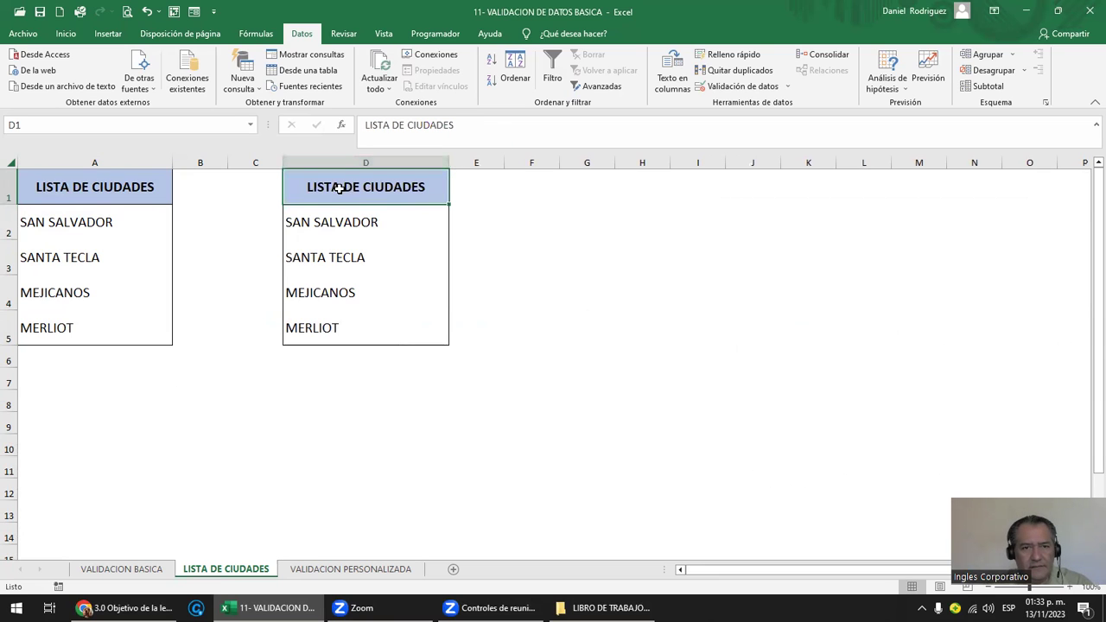
- Rename the D1 heading to LISTA DE VENDDORES
key("F2")
key("Right")
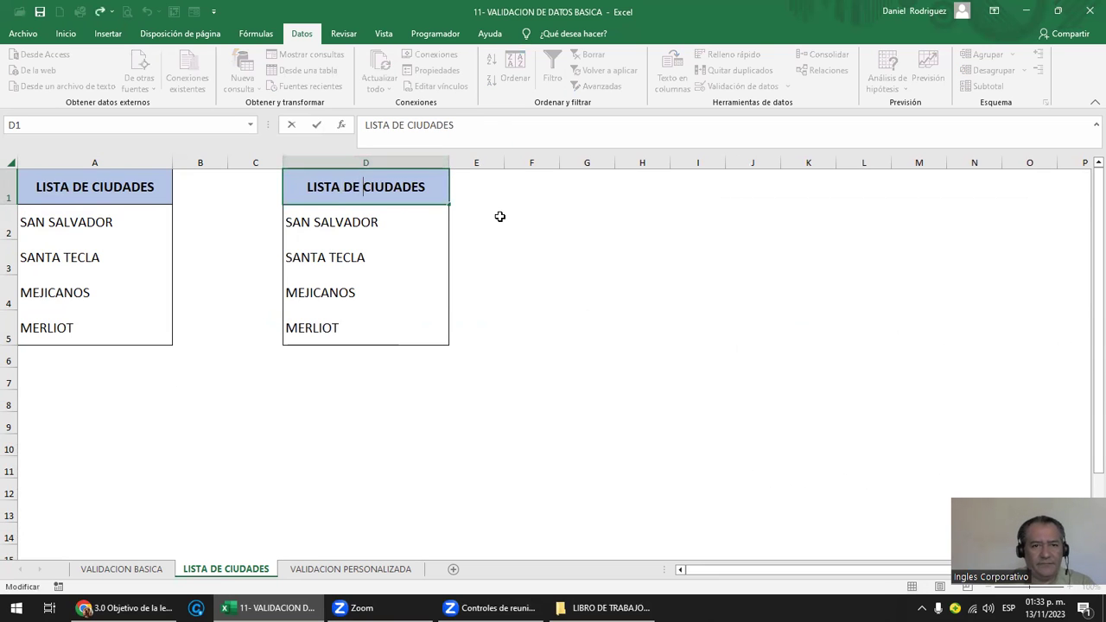
type("VENDDORES")
key("Delete")
key("Delete")
key("Delete")
key("Delete")
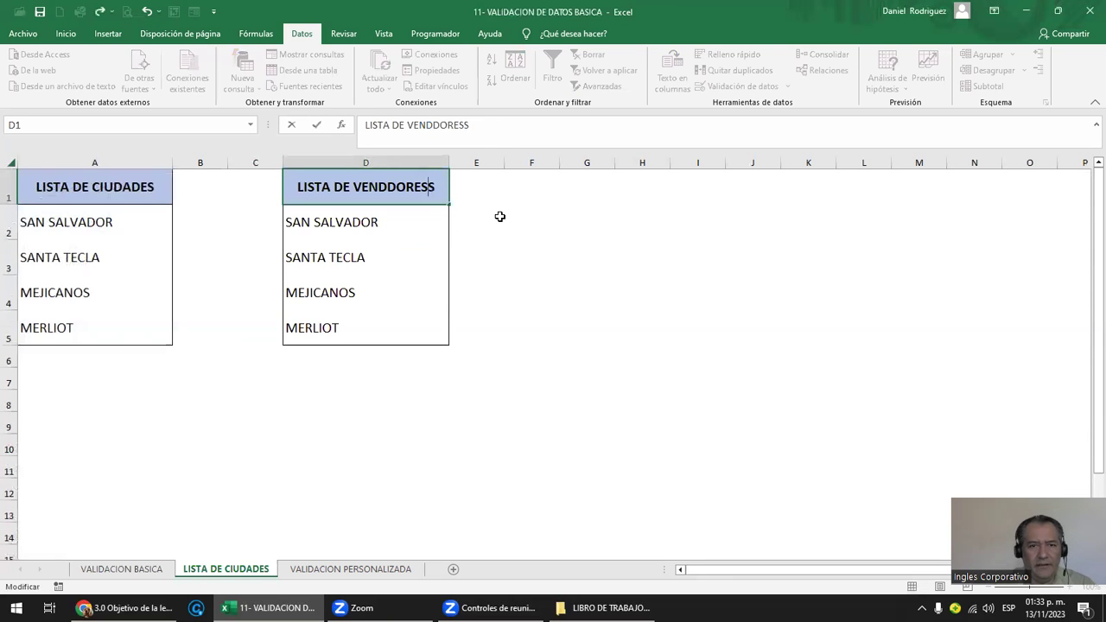
key("Return")
- Replace the copied cities with four salesperson names in D2:D5
type("JUAN L")
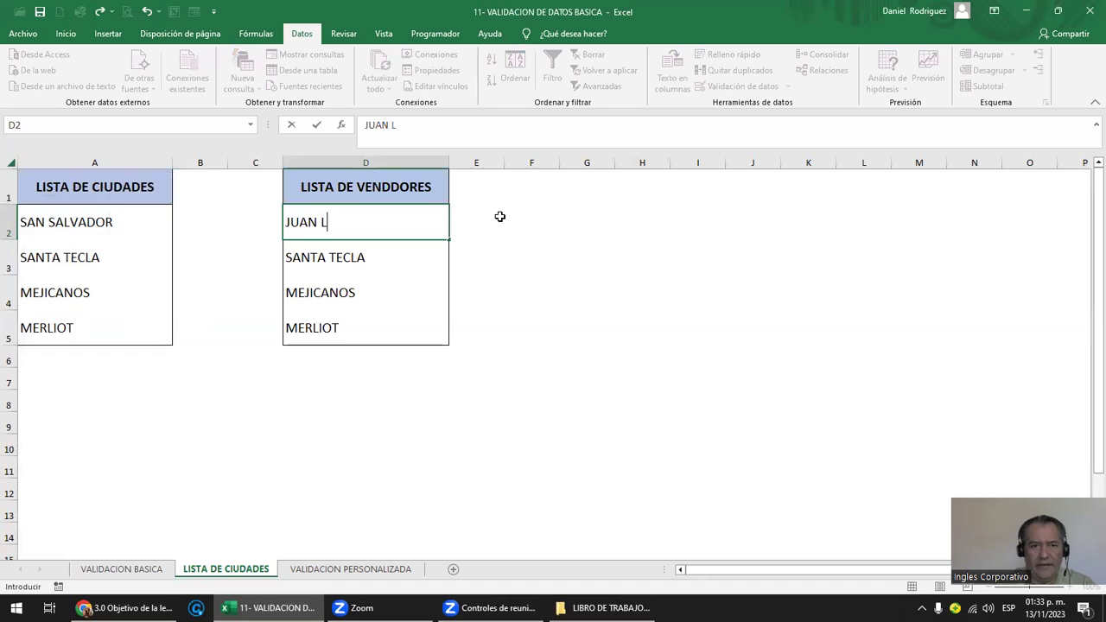
key("Return")
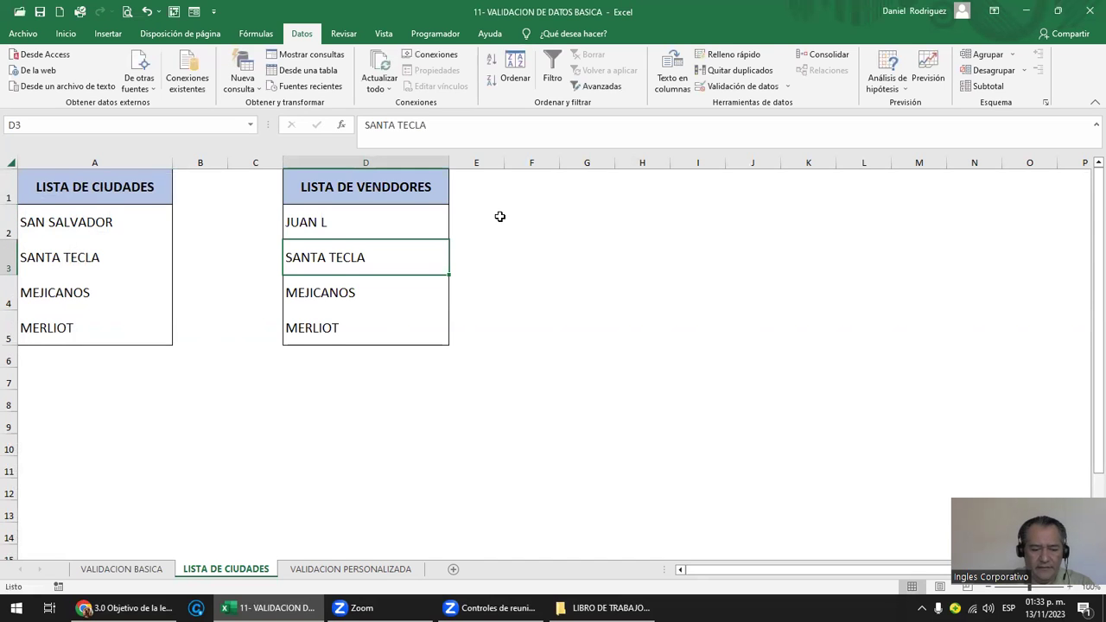
type("JUANA")
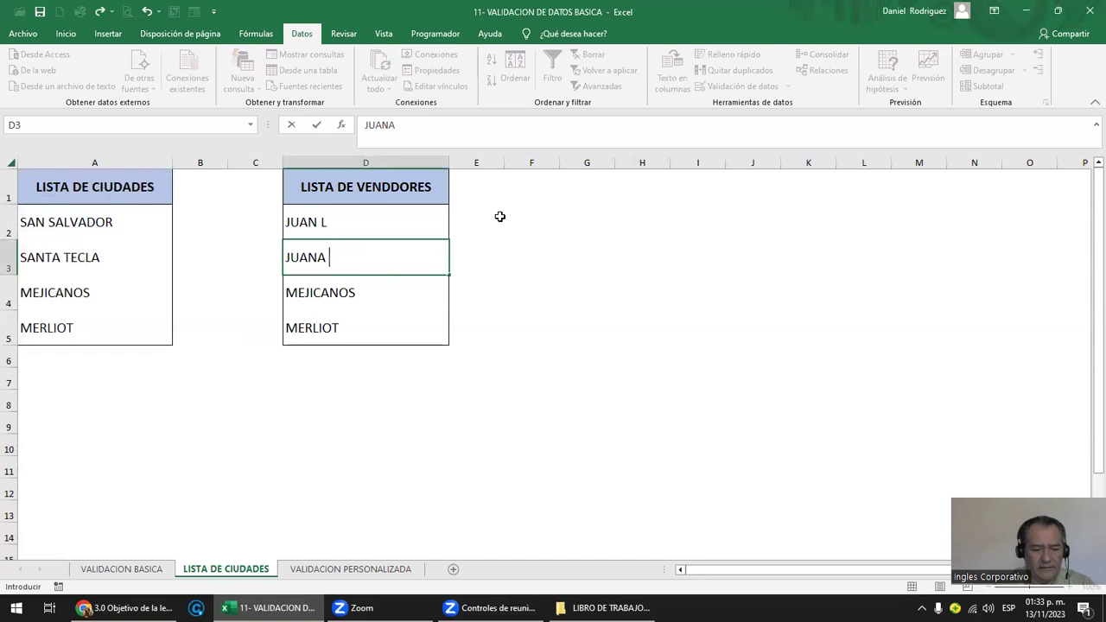
key("Return")
type("CARLOS")
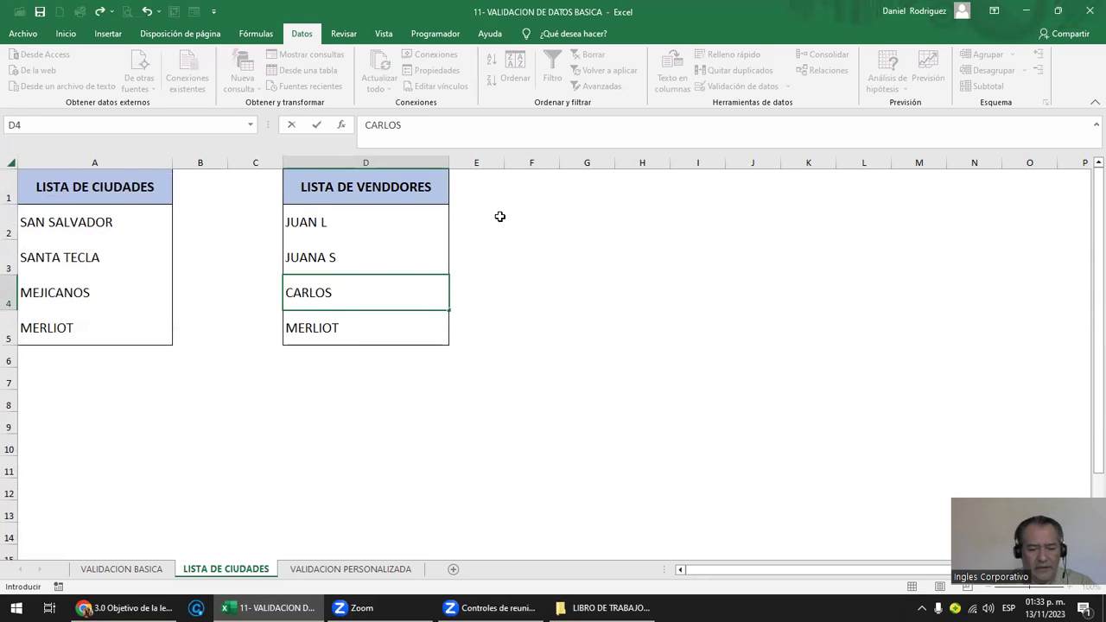
type(" H")
key("Return")
type("MIGUEL")
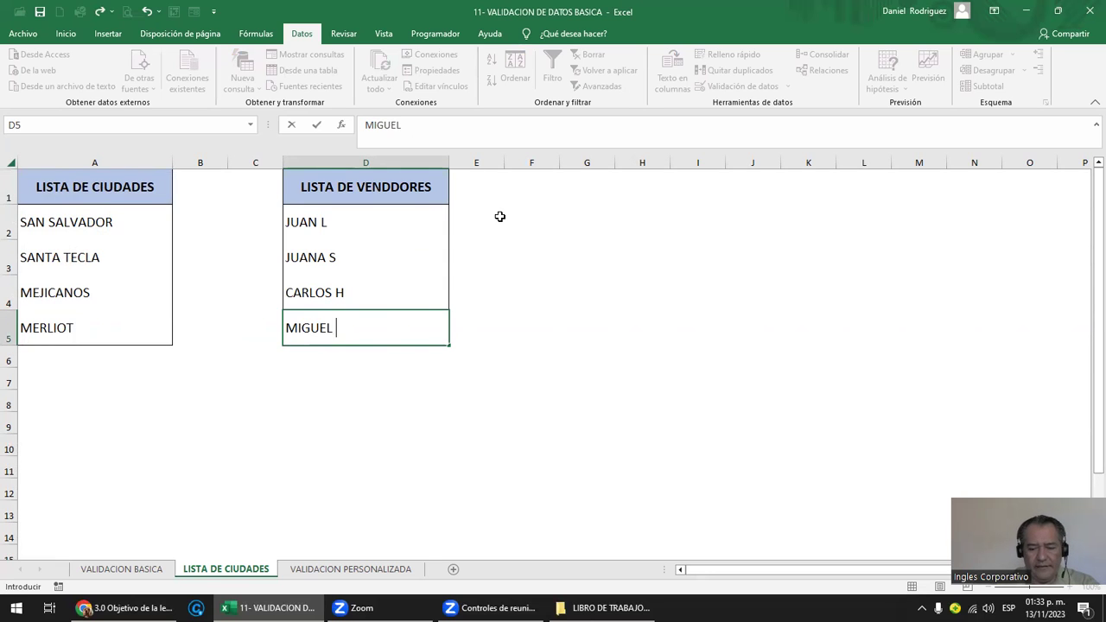
type("B")
key("Return")
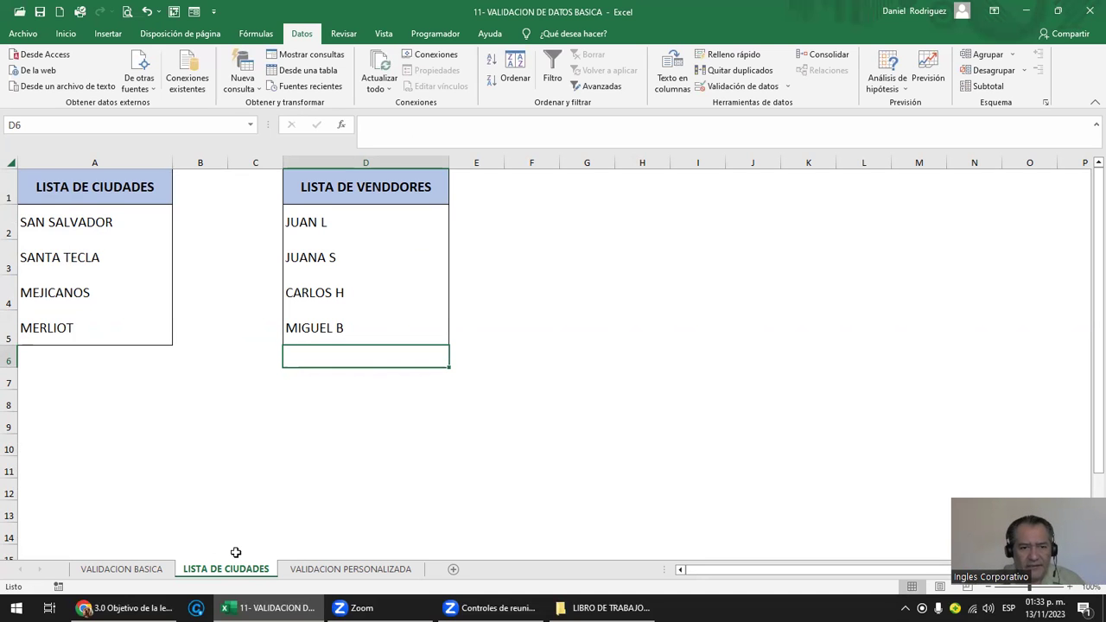
left_click_drag(372, 183, 388, 294)
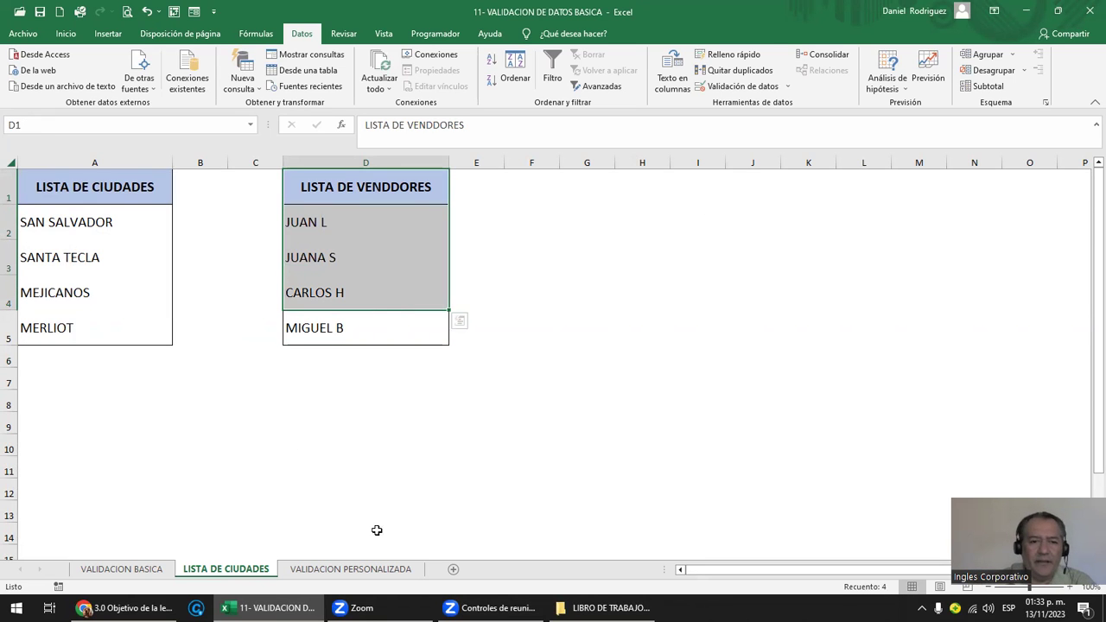
- On VALIDACION BASICA, select C3:C16 and choose Lista in Data Validation
left_click(125, 569)
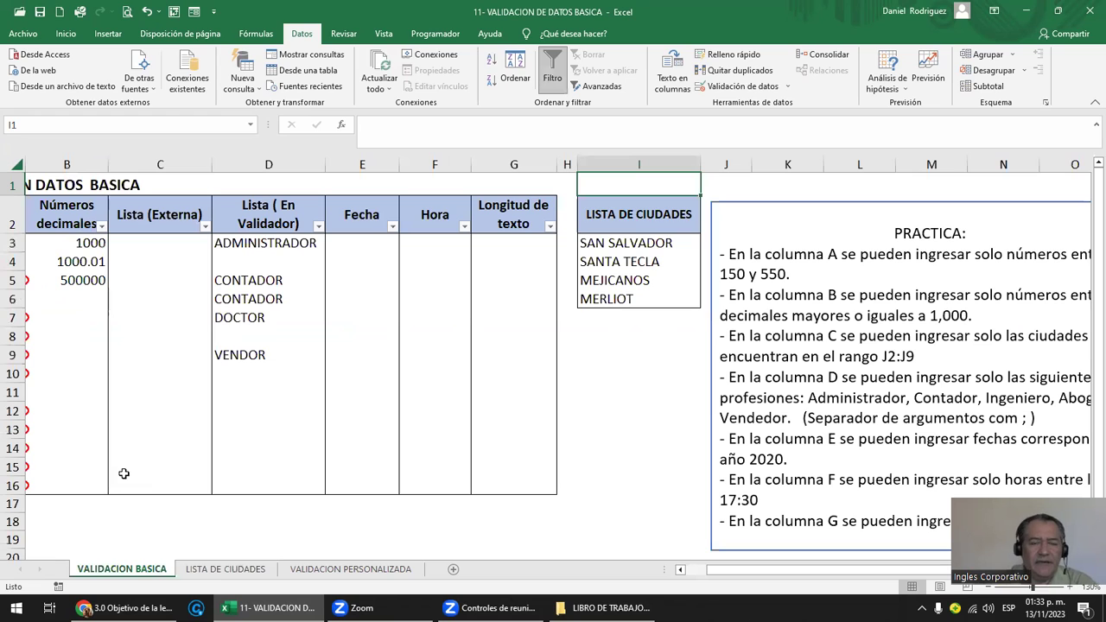
left_click(157, 239)
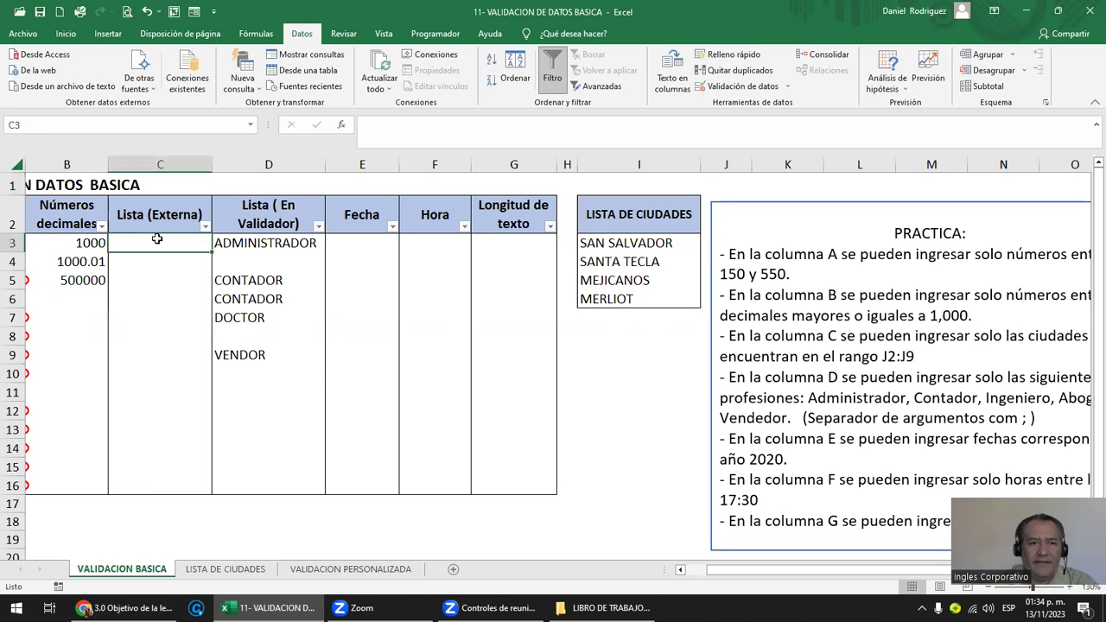
left_click_drag(157, 239, 163, 490)
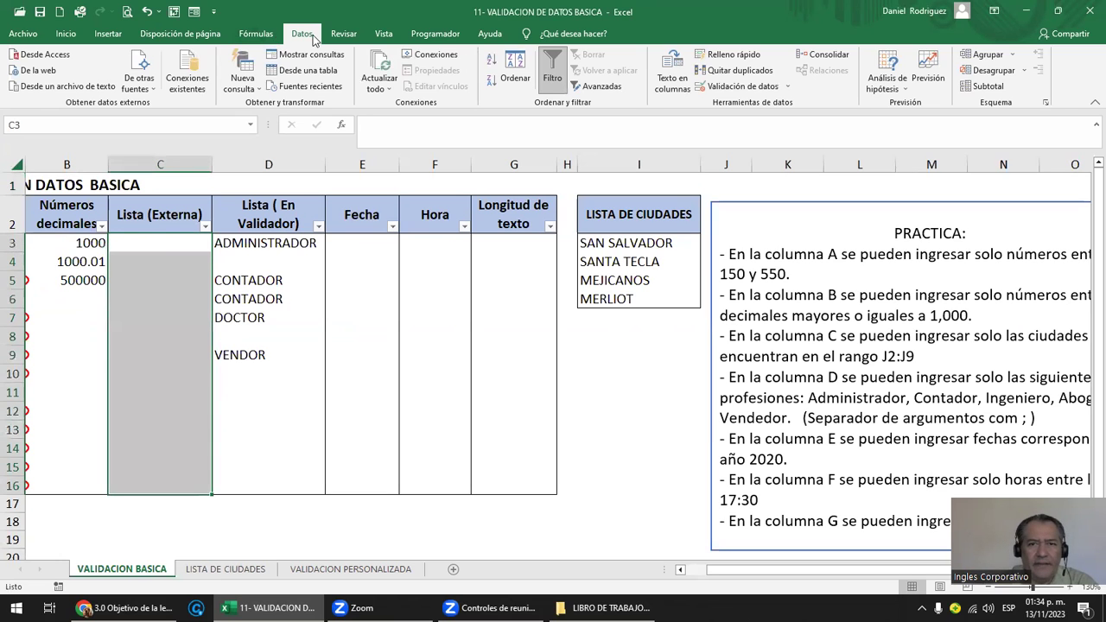
left_click(751, 89)
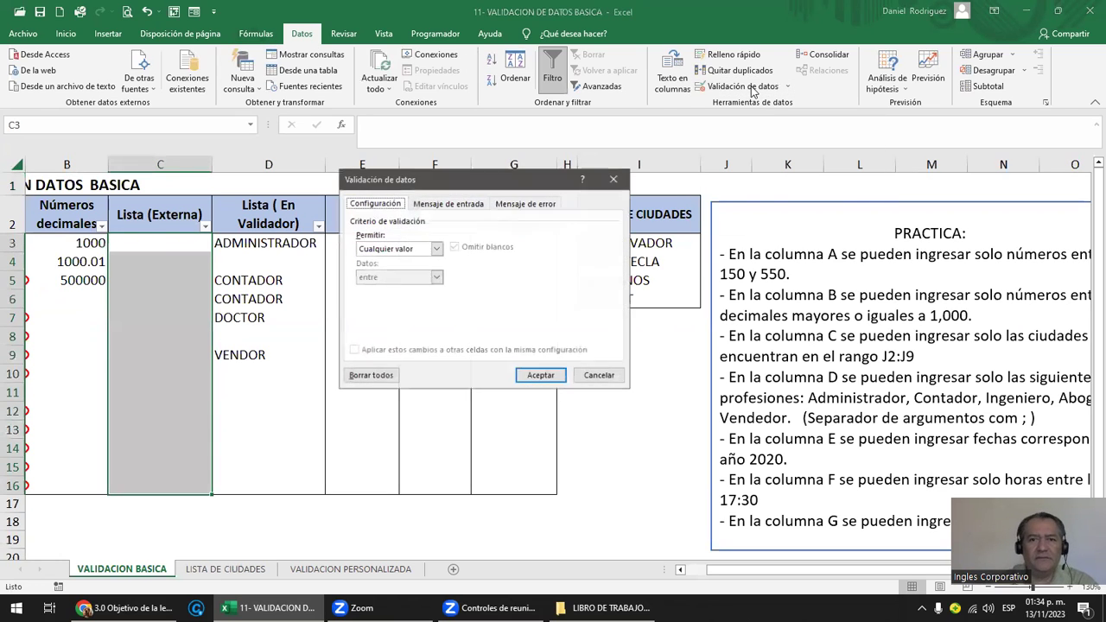
left_click(435, 249)
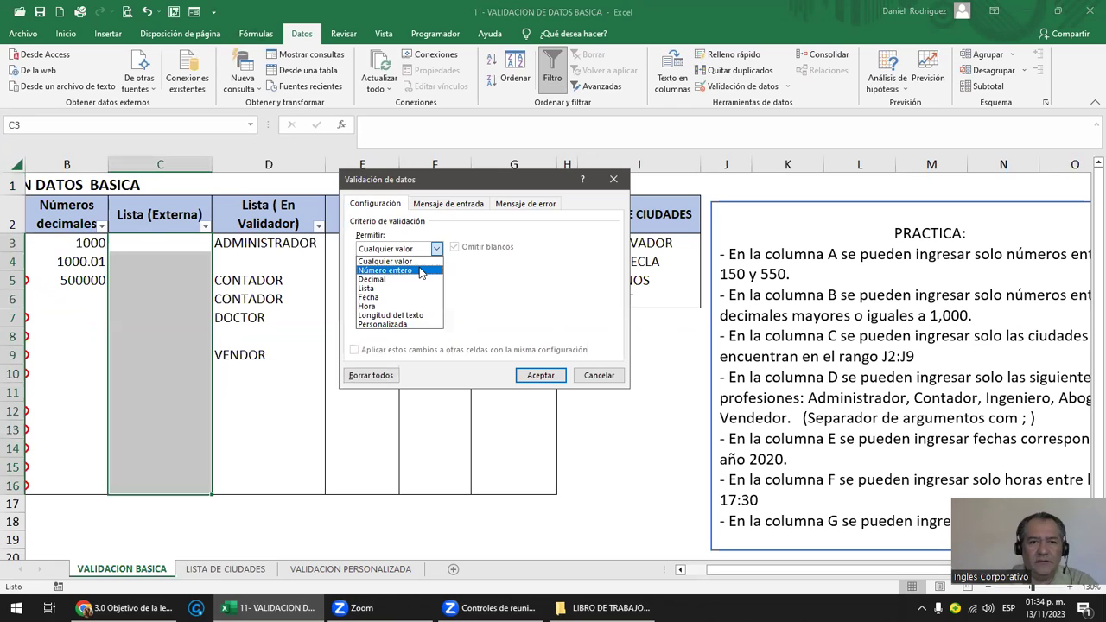
left_click(368, 288)
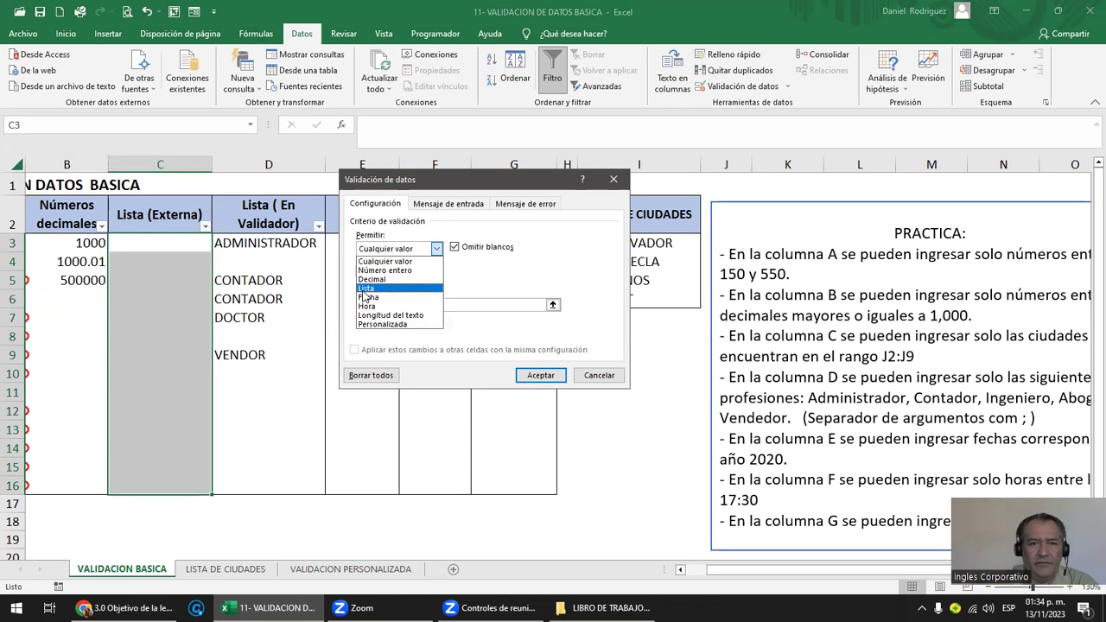
left_click(414, 305)
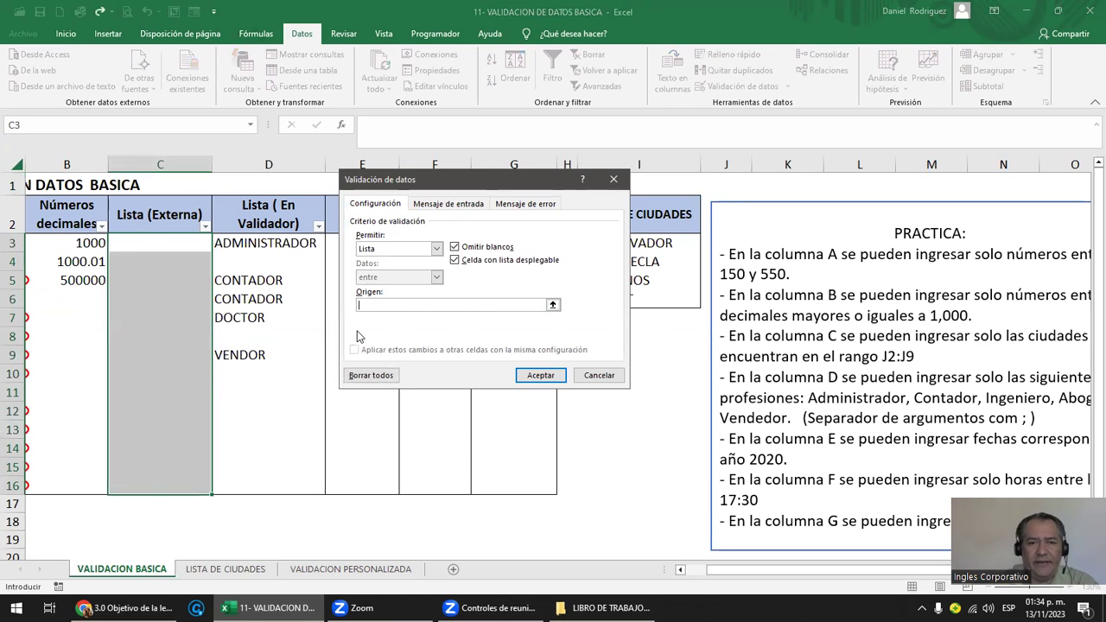
- Set the list source to 'LISTA DE CIUDADES'!$D$2:$D$5 and accept
type("HGHGH")
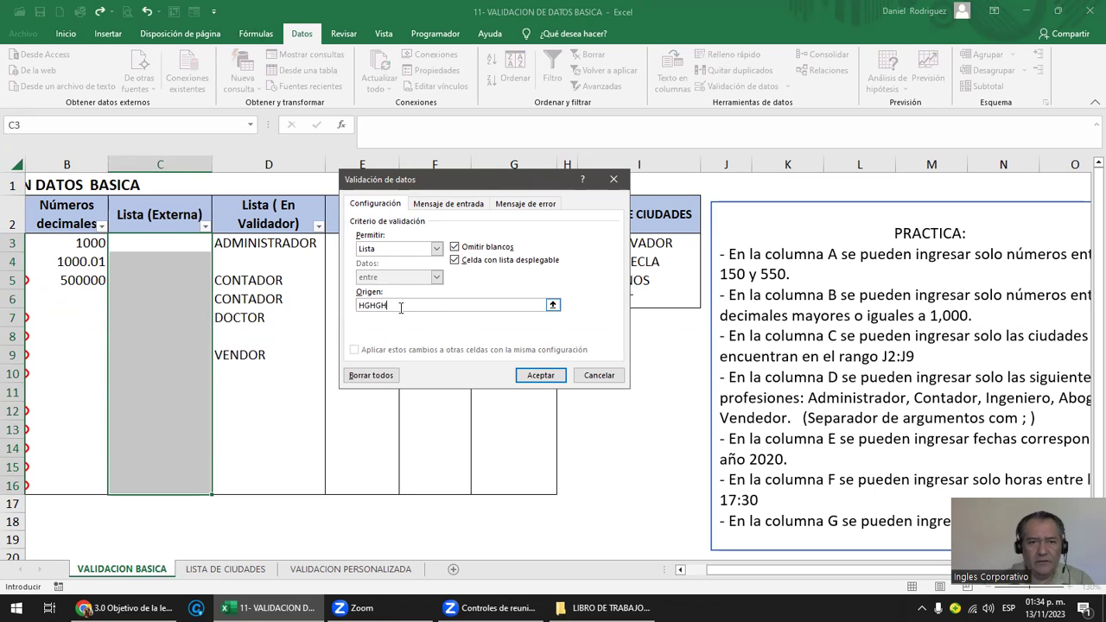
key("BackSpace")
key("BackSpace")
key("BackSpace")
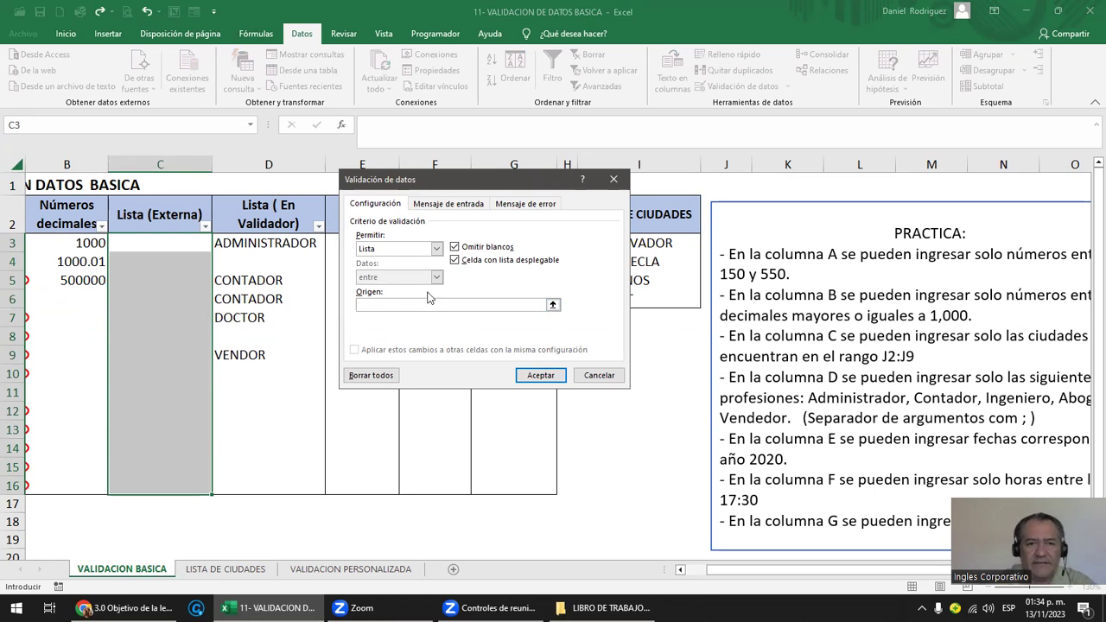
left_click_drag(459, 180, 316, 172)
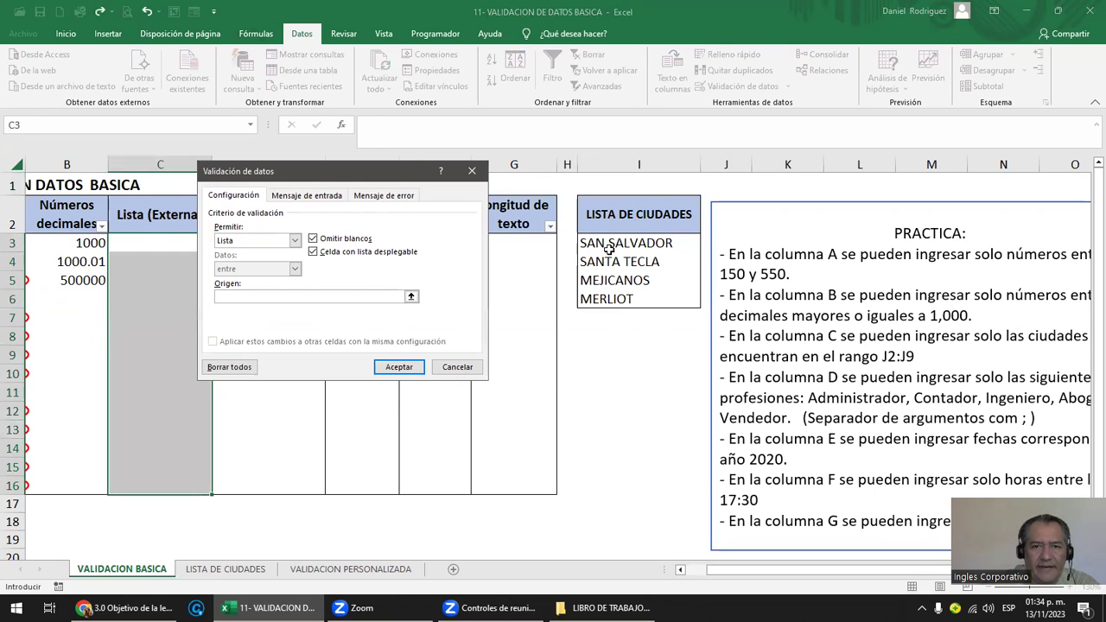
left_click_drag(609, 248, 620, 298)
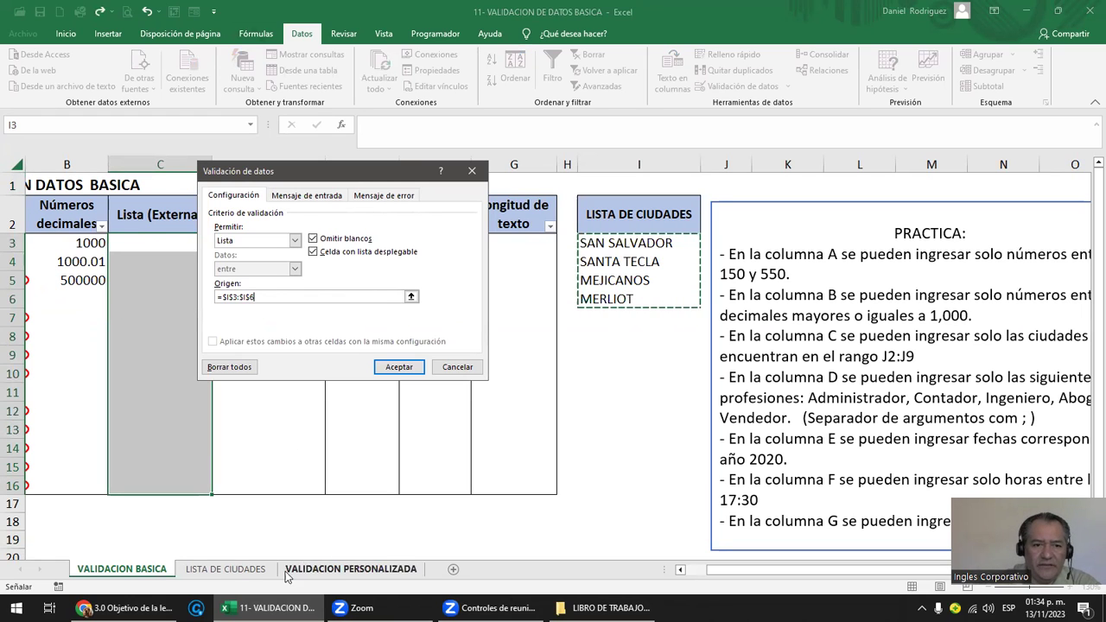
left_click(229, 575)
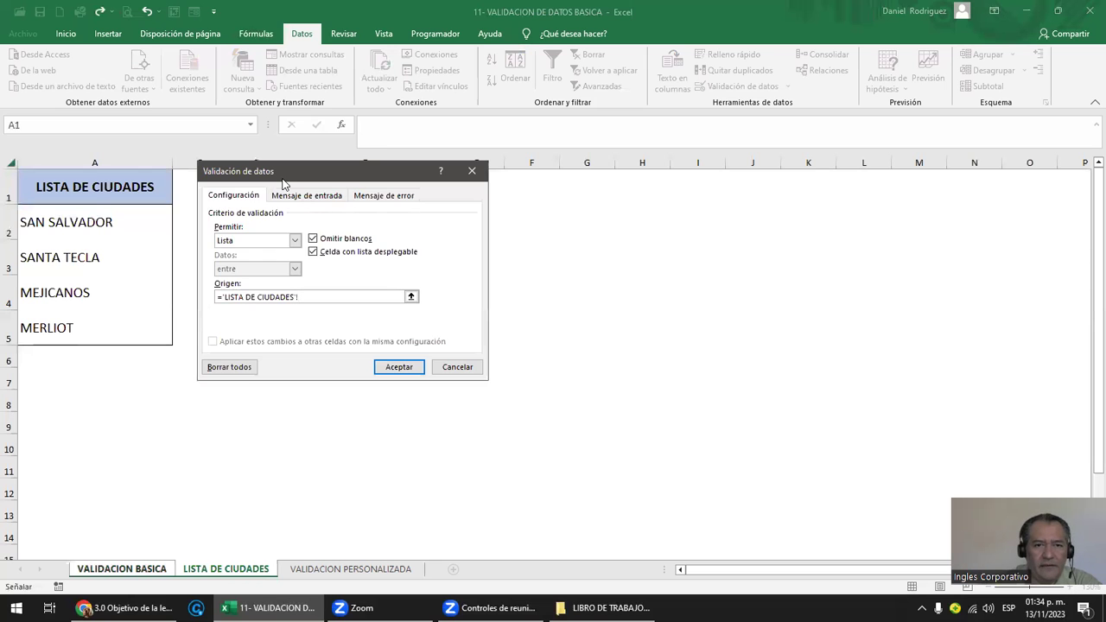
left_click_drag(282, 177, 610, 176)
left_click_drag(141, 222, 105, 329)
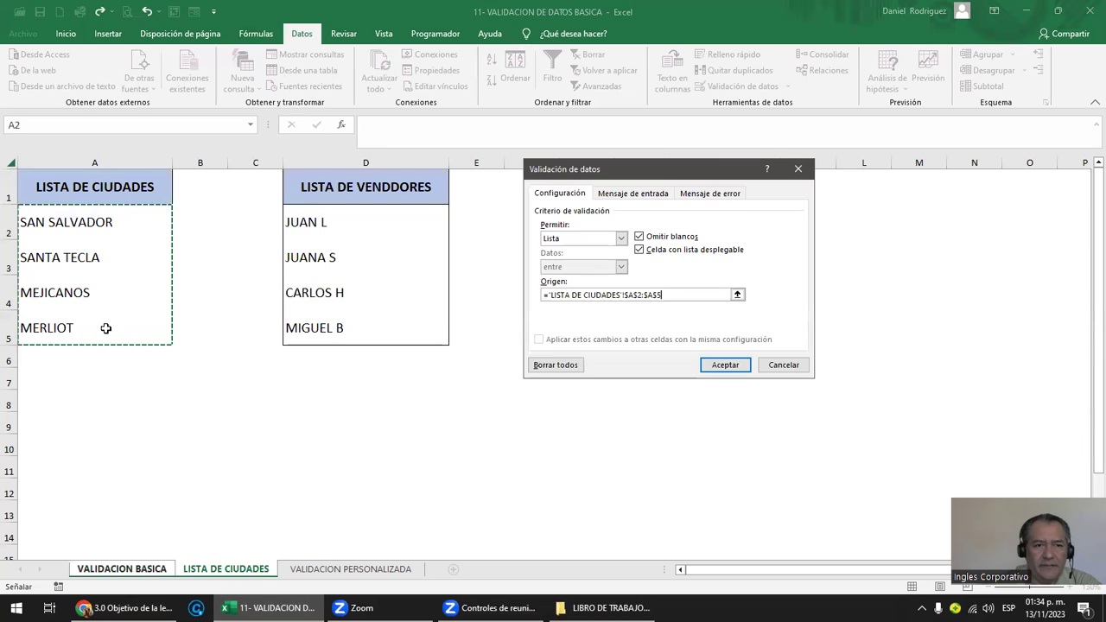
left_click_drag(319, 218, 331, 325)
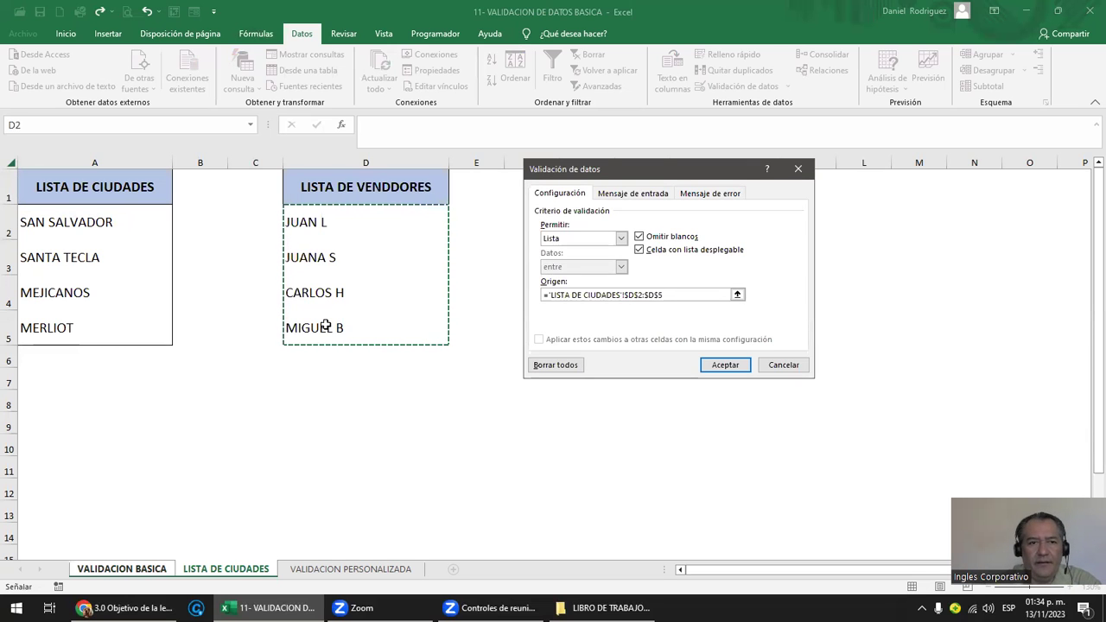
left_click(724, 365)
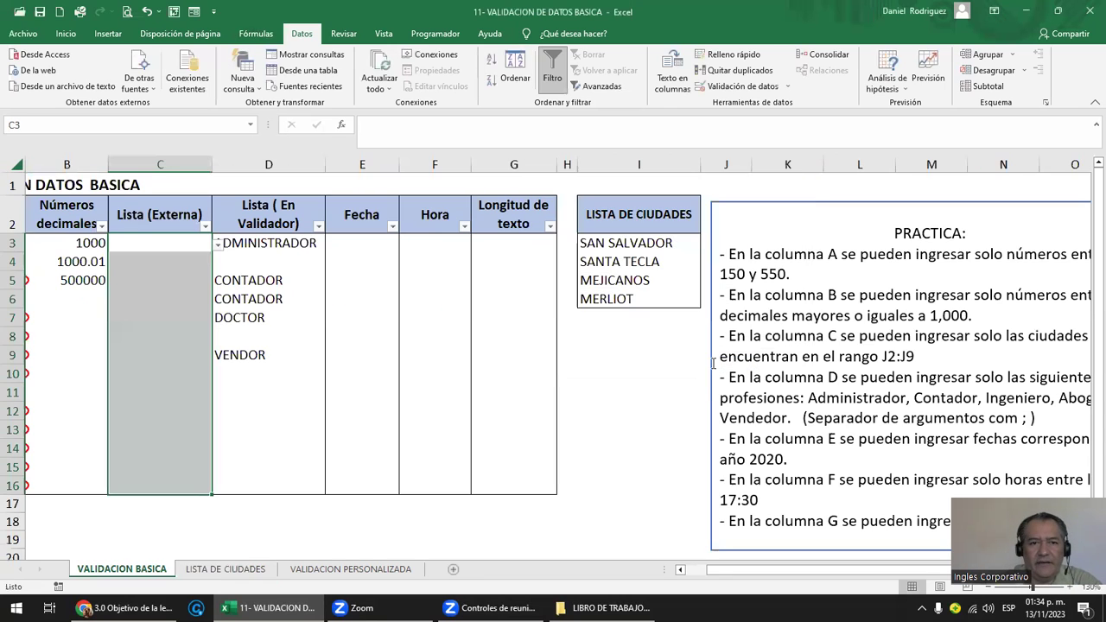
- Pick a vendor name for C3 from its dropdown, then view LISTA DE CIUDADES
left_click(194, 265)
left_click(193, 246)
left_click(217, 245)
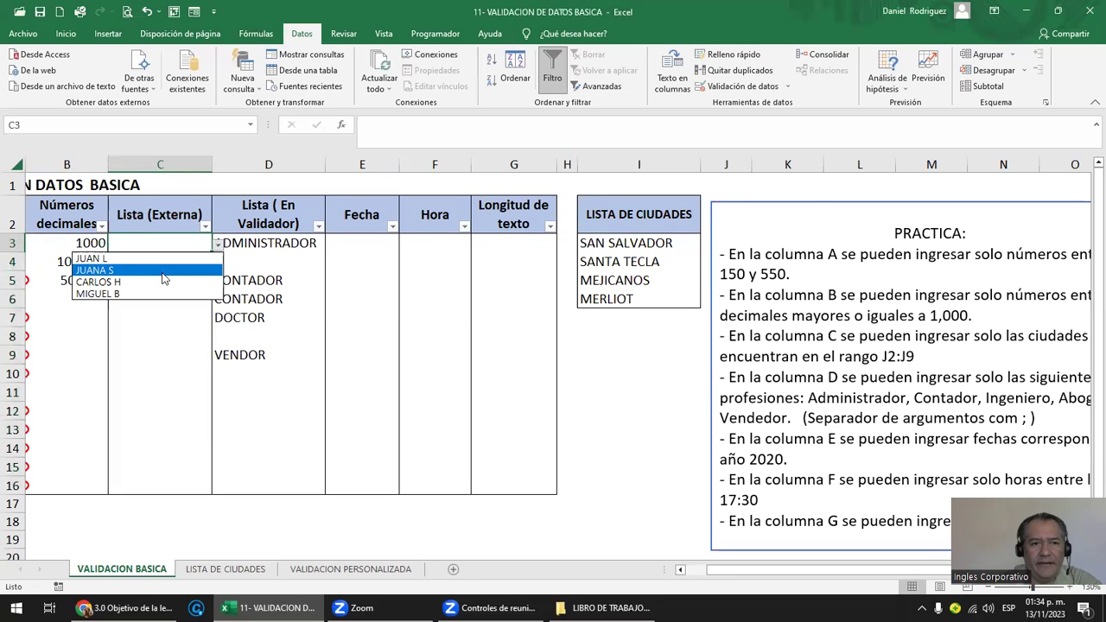
left_click(115, 270)
left_click(168, 264)
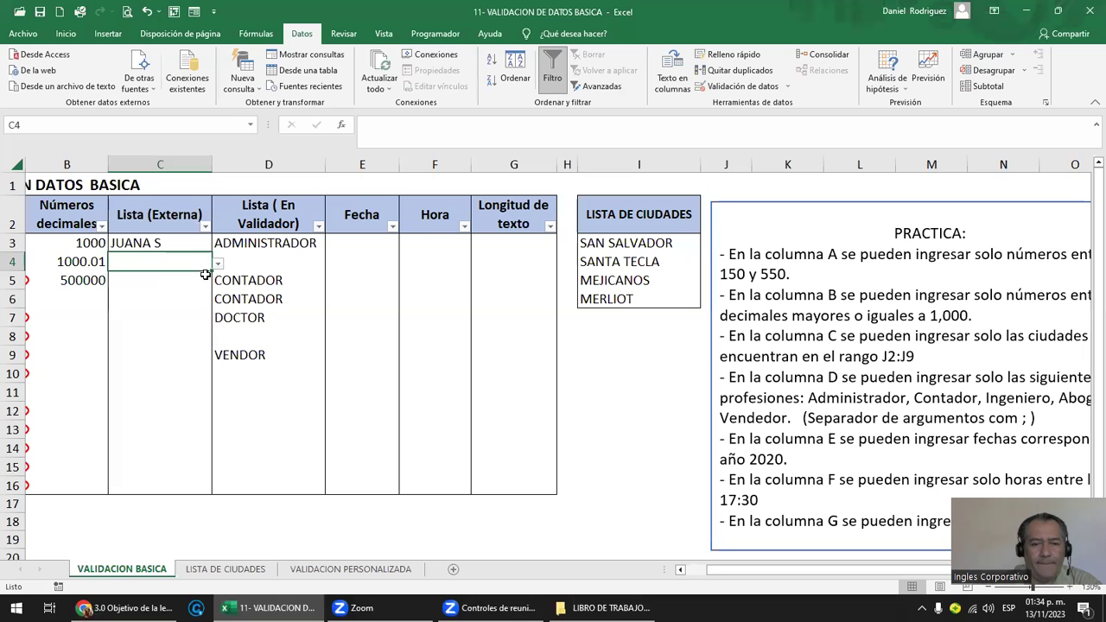
left_click(226, 569)
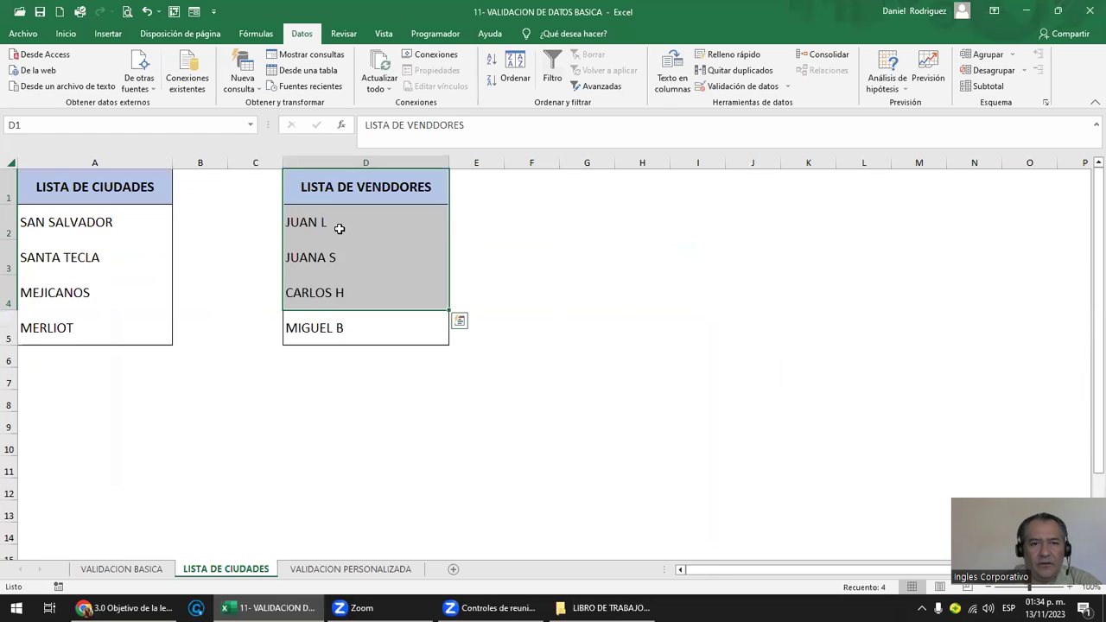
- Overwrite the first vendor cell D2 with YO
left_click(302, 223)
left_click_drag(310, 222, 324, 333)
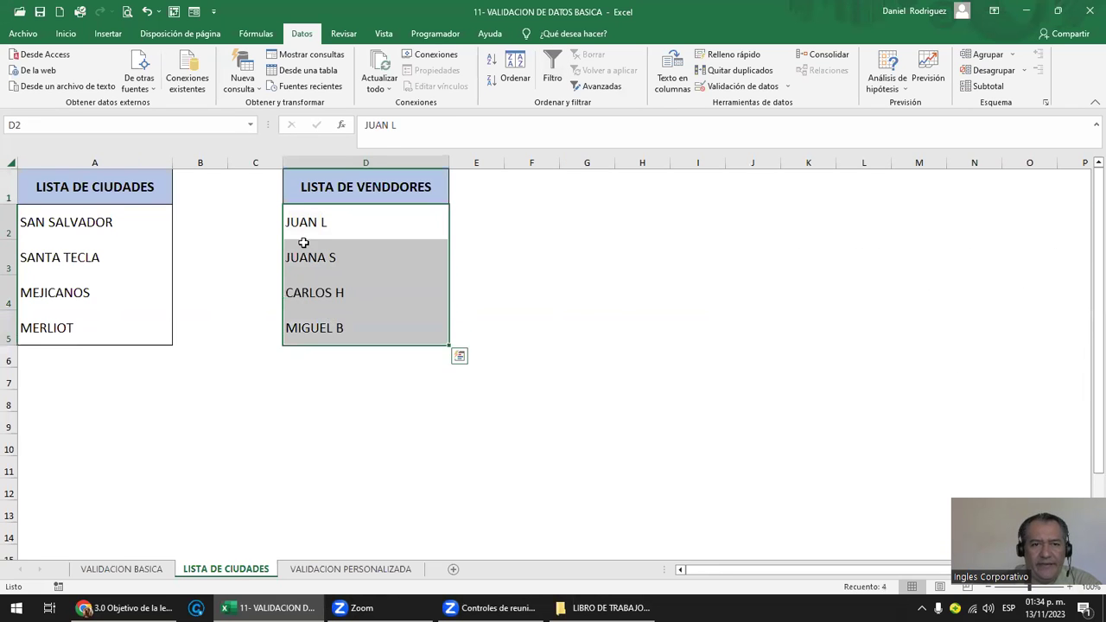
left_click(303, 222)
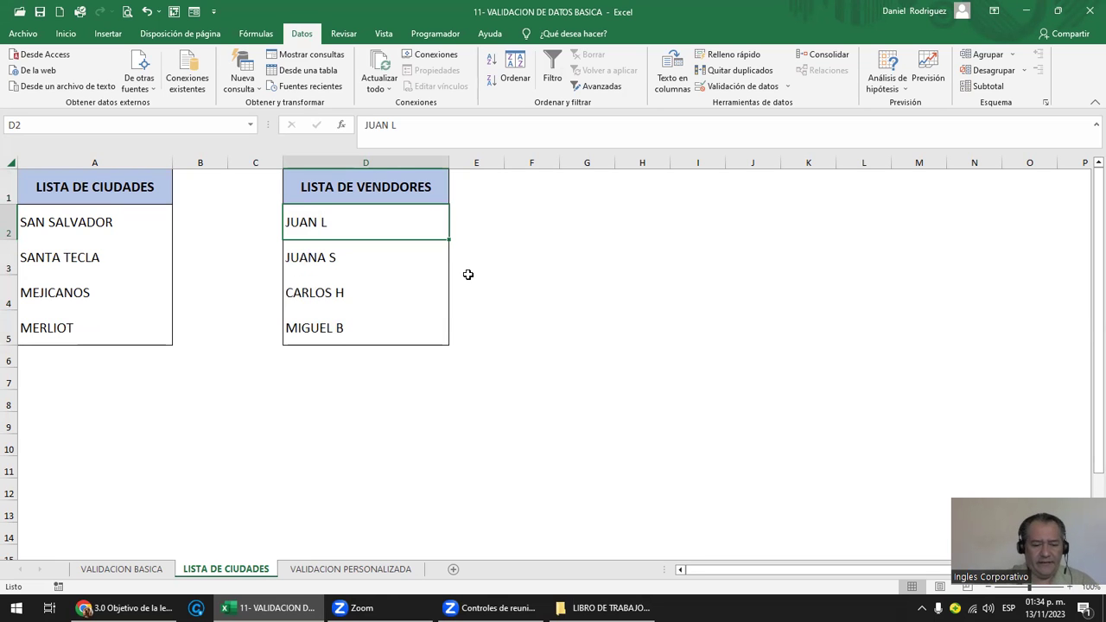
type("YO")
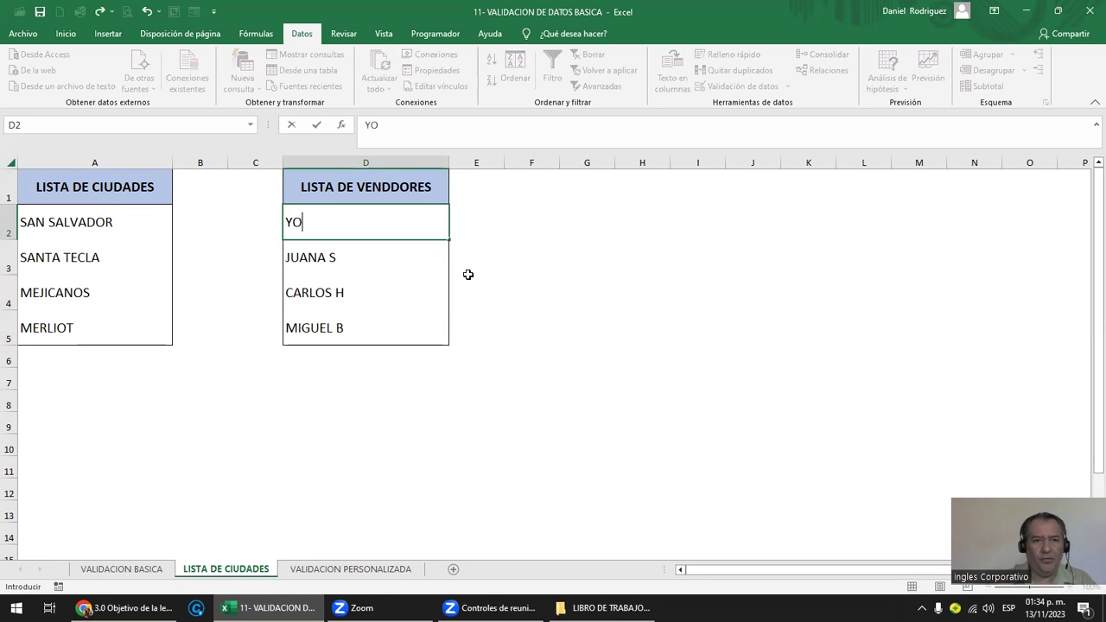
key("Return")
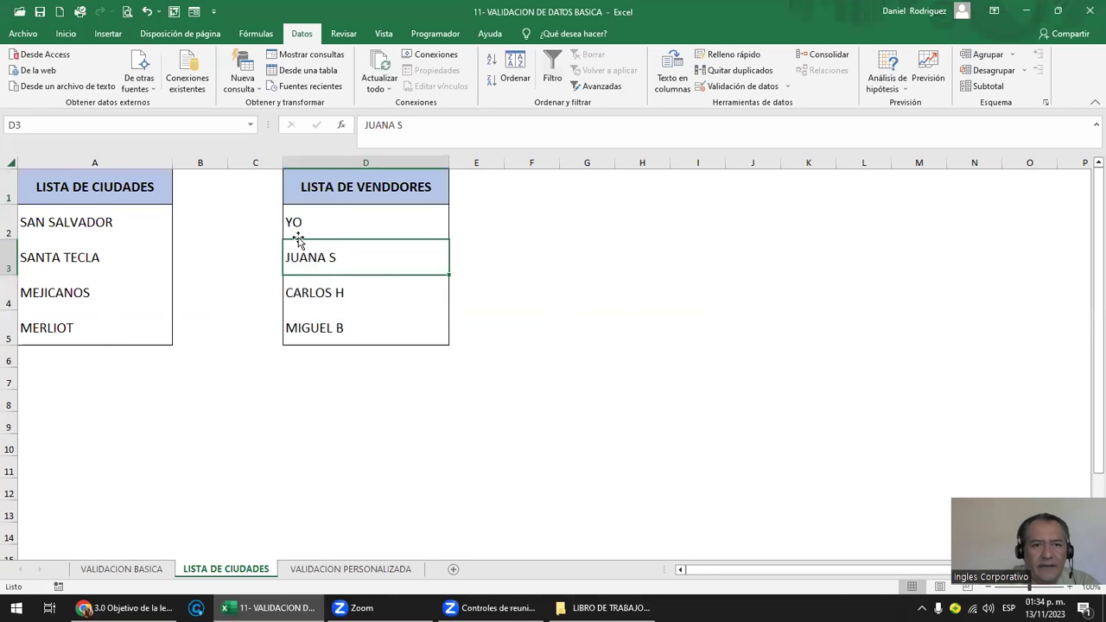
left_click(304, 224)
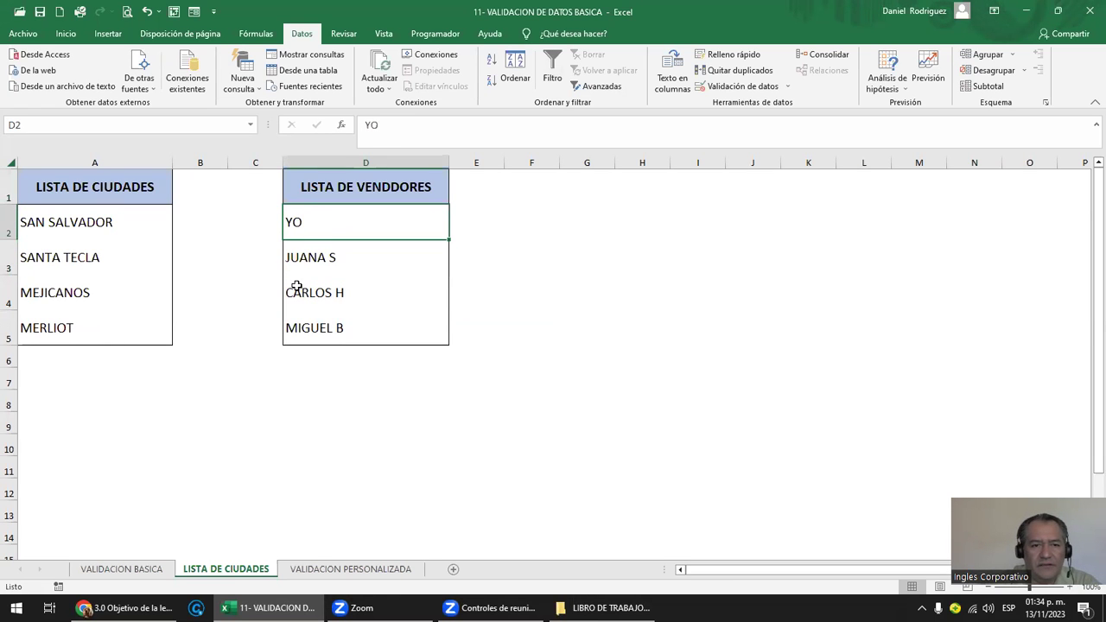
- Check the updated vendor dropdown on VALIDACION BASICA, leaving C3 unchanged
left_click(127, 567)
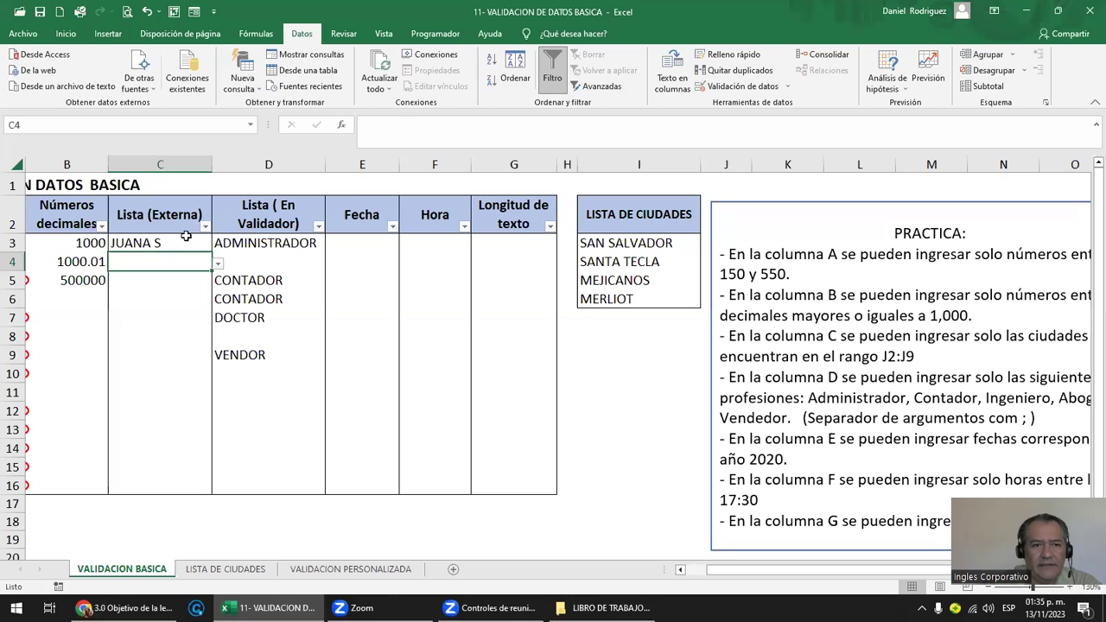
left_click(218, 245)
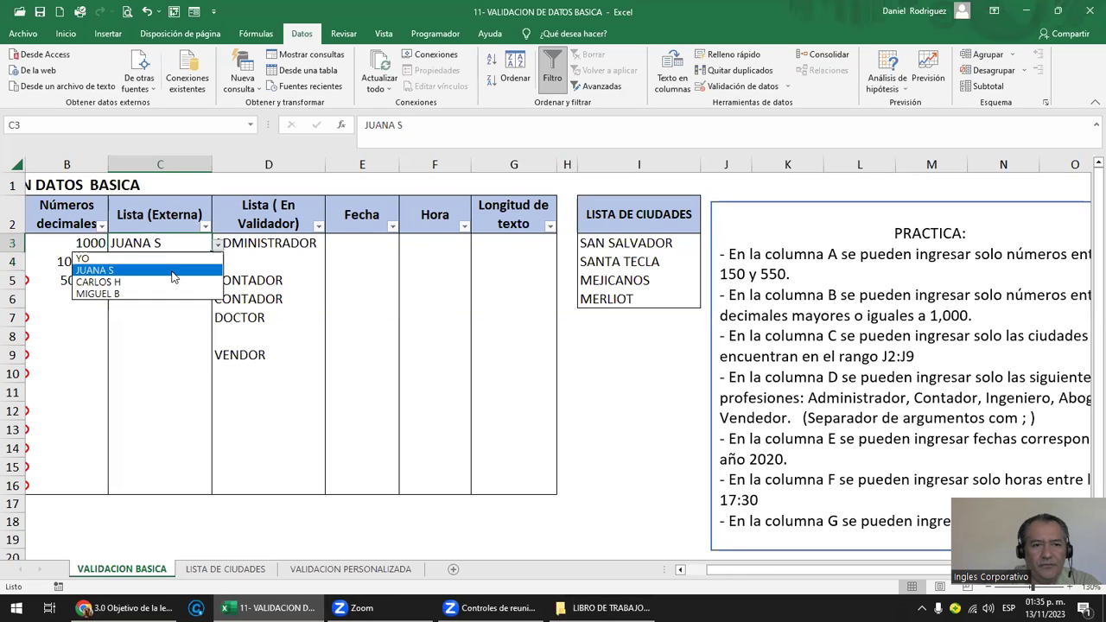
key("Escape")
left_click(161, 262)
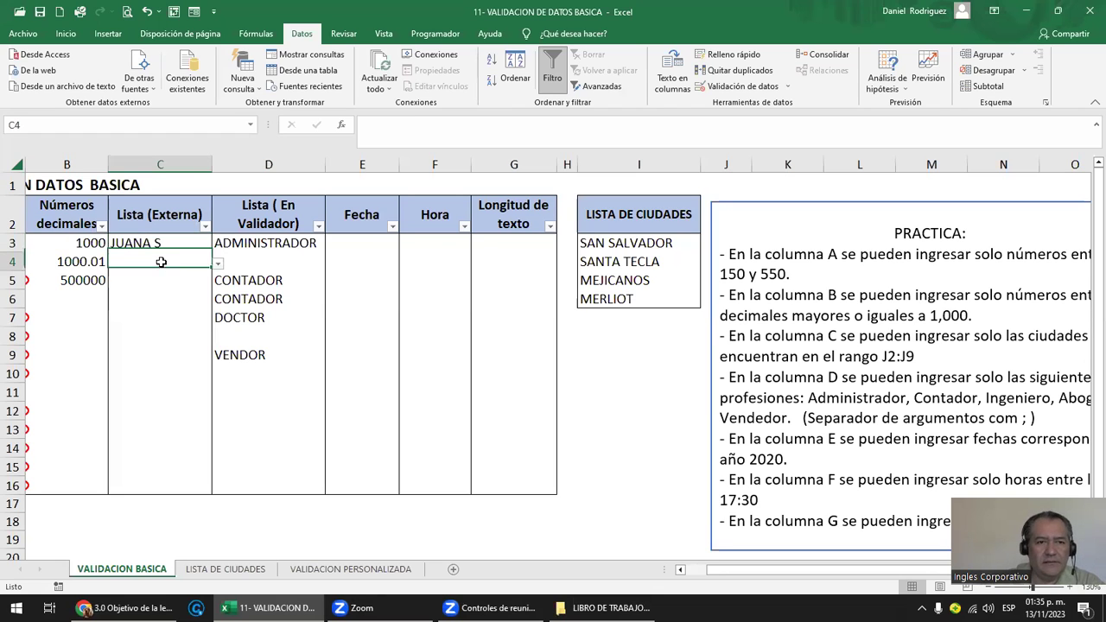
- Choose YO from the vendor dropdown in C4 and C6
left_click(218, 263)
left_click(124, 284)
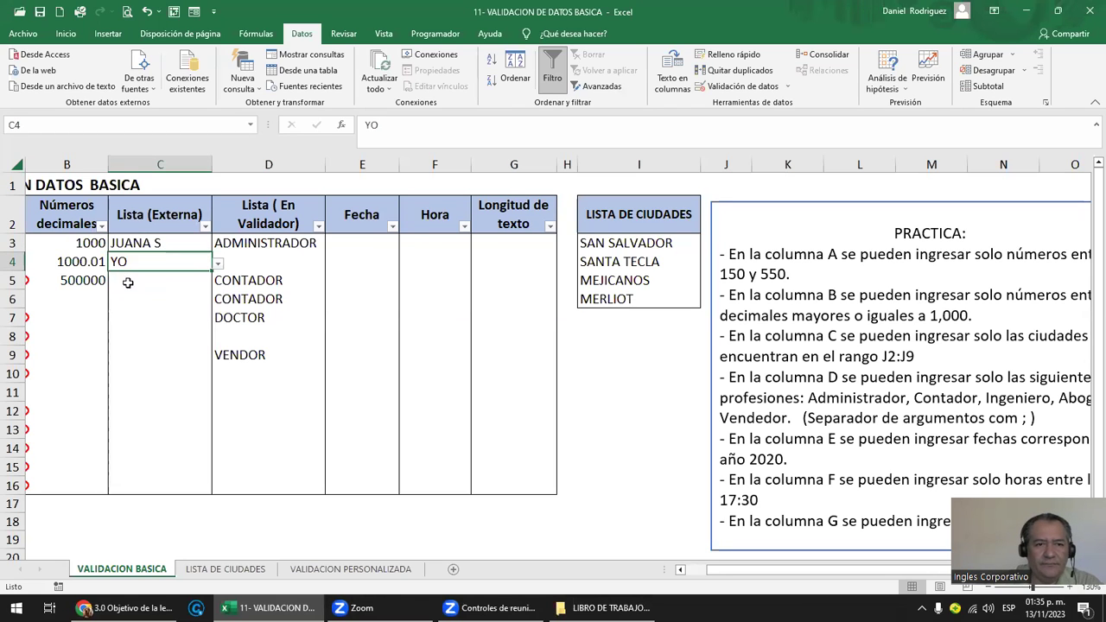
left_click(197, 294)
left_click(217, 301)
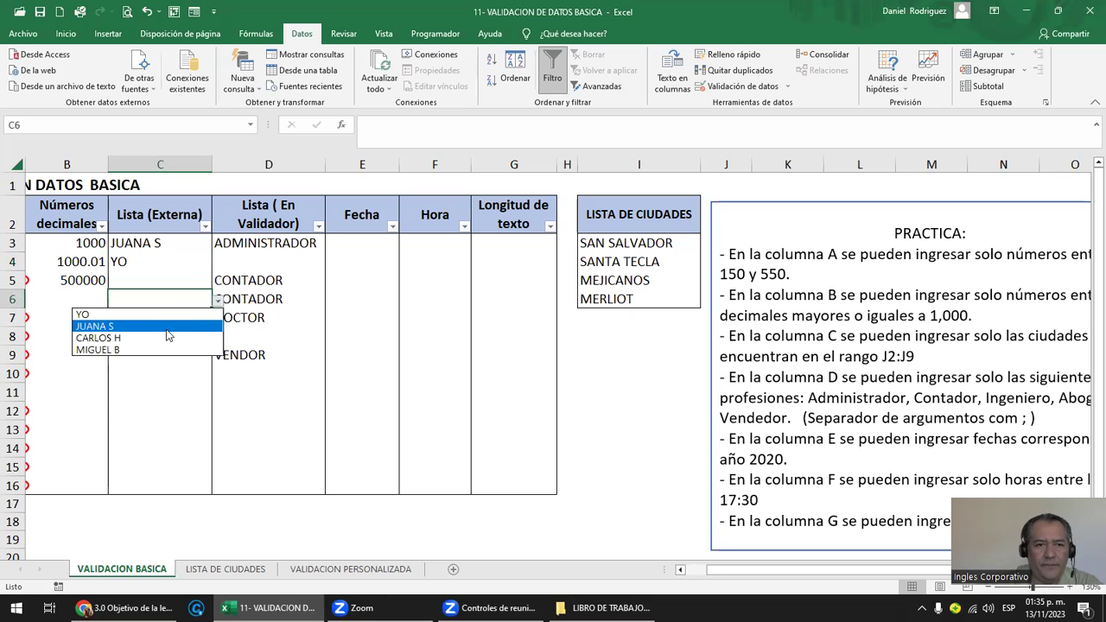
left_click(136, 317)
left_click(148, 335)
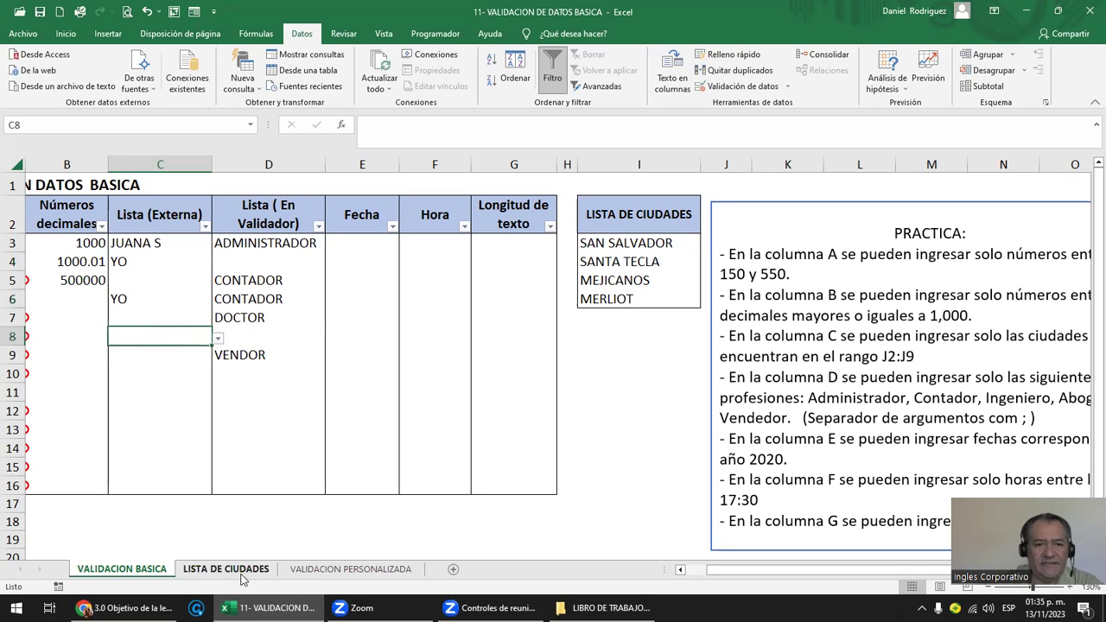
left_click(232, 570)
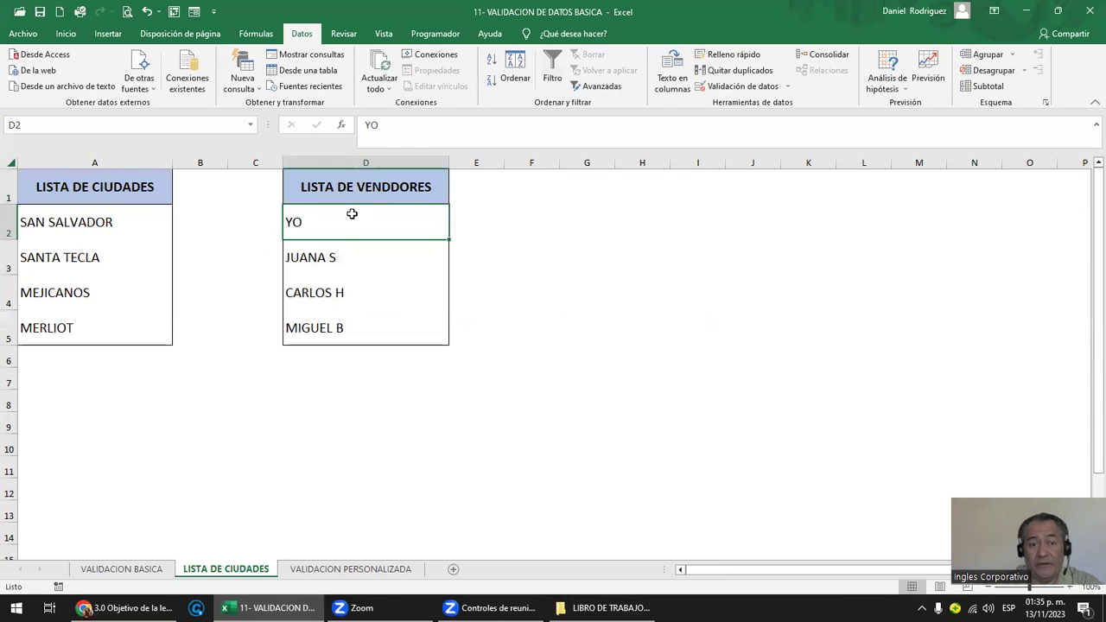
type("JIS¿")
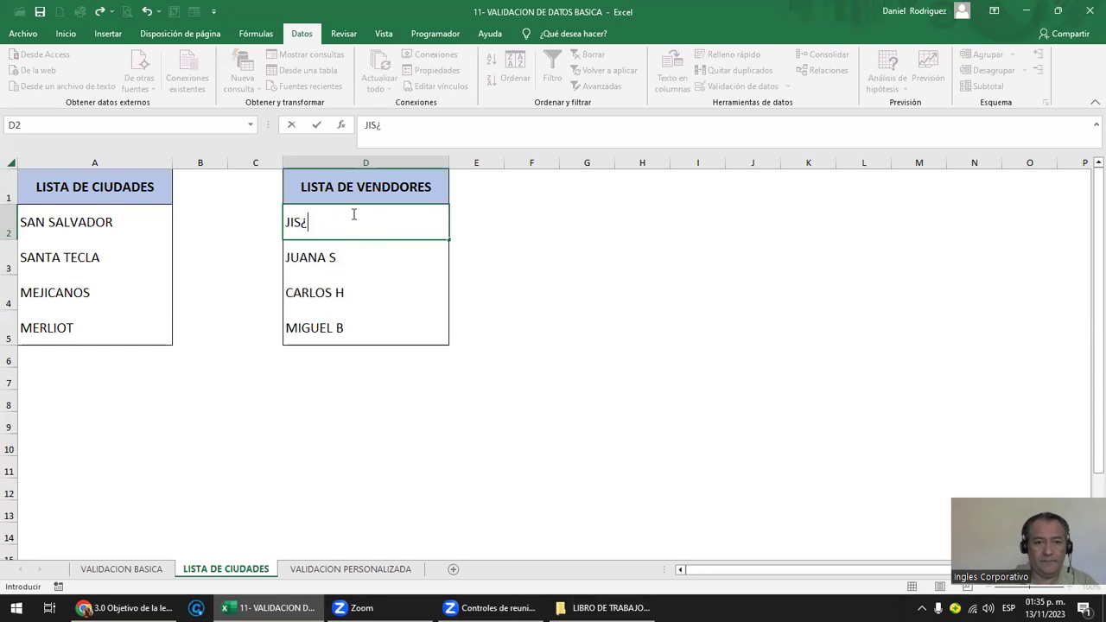
key("BackSpace")
key("BackSpace")
key("BackSpace")
type("OSE")
key("Return")
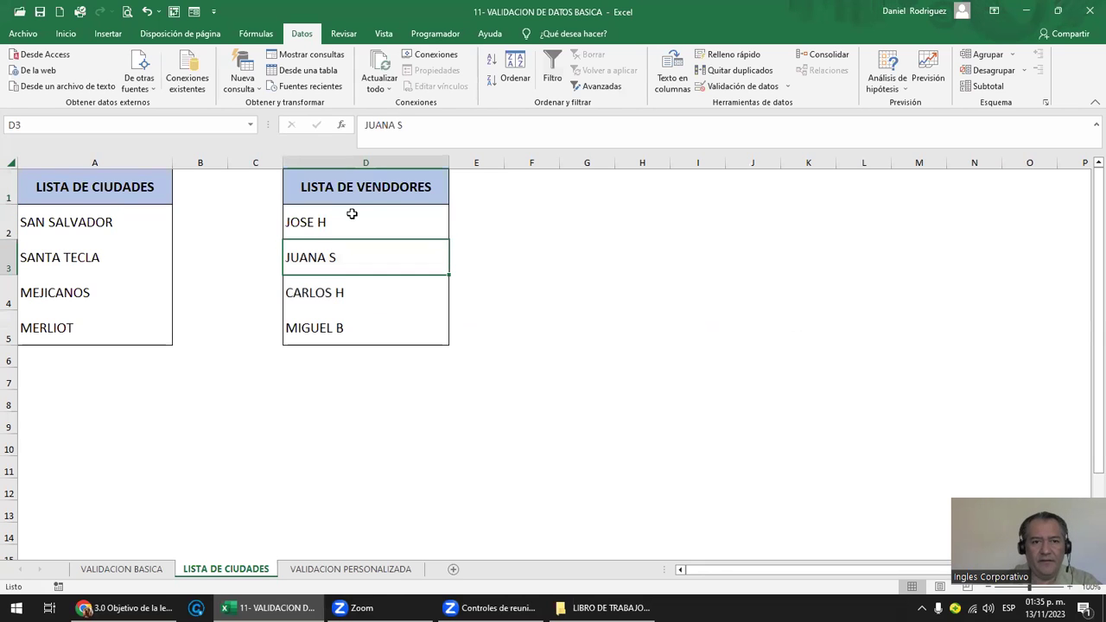
left_click(139, 569)
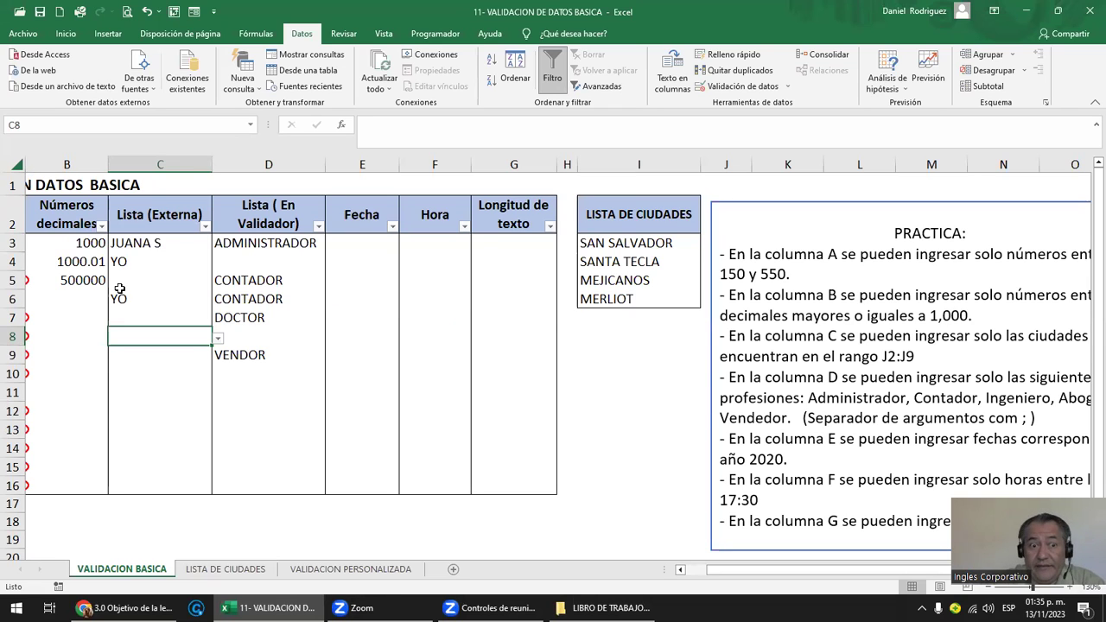
left_click(218, 339)
left_click(104, 353)
left_click(156, 371)
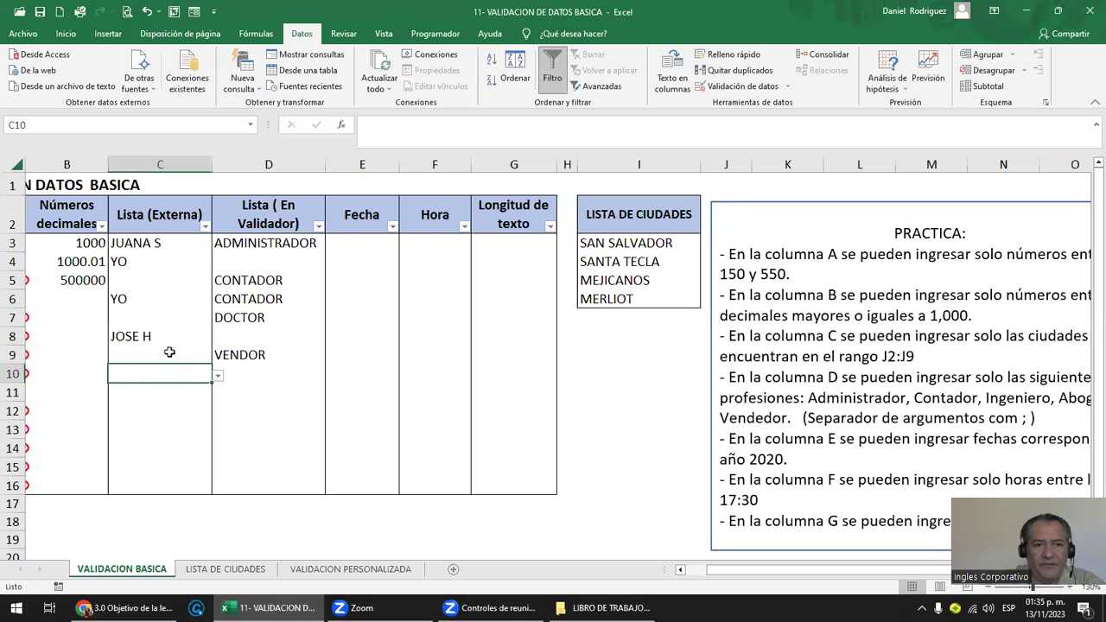
left_click(784, 87)
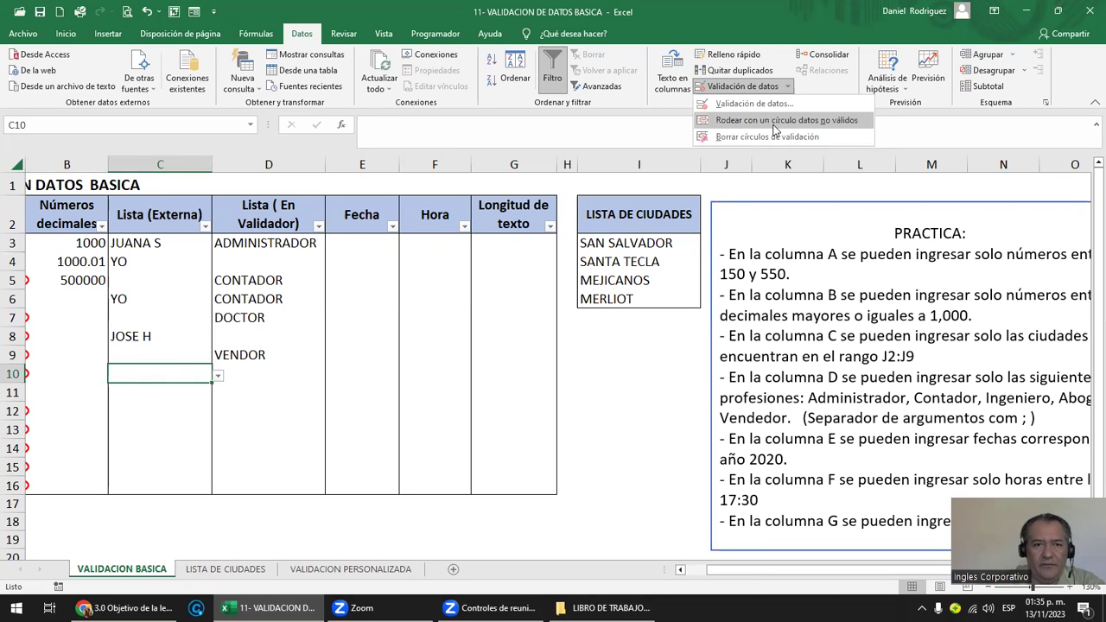
left_click(776, 121)
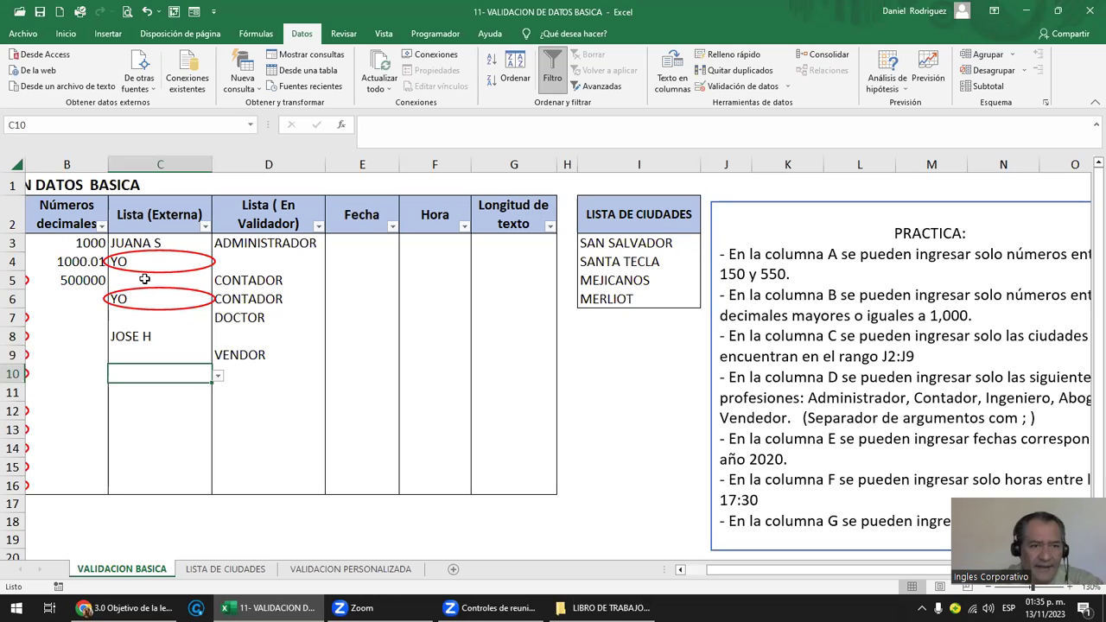
- Review the vendor names D2:D5 and the circled YO entries, ending on cell C9
left_click(231, 569)
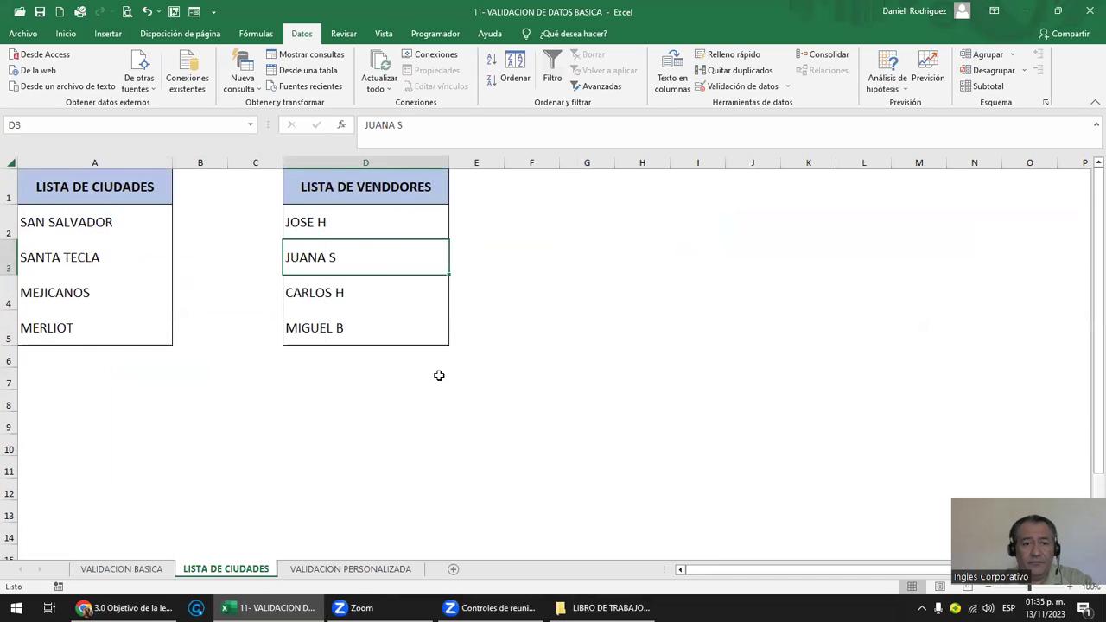
left_click_drag(342, 217, 341, 327)
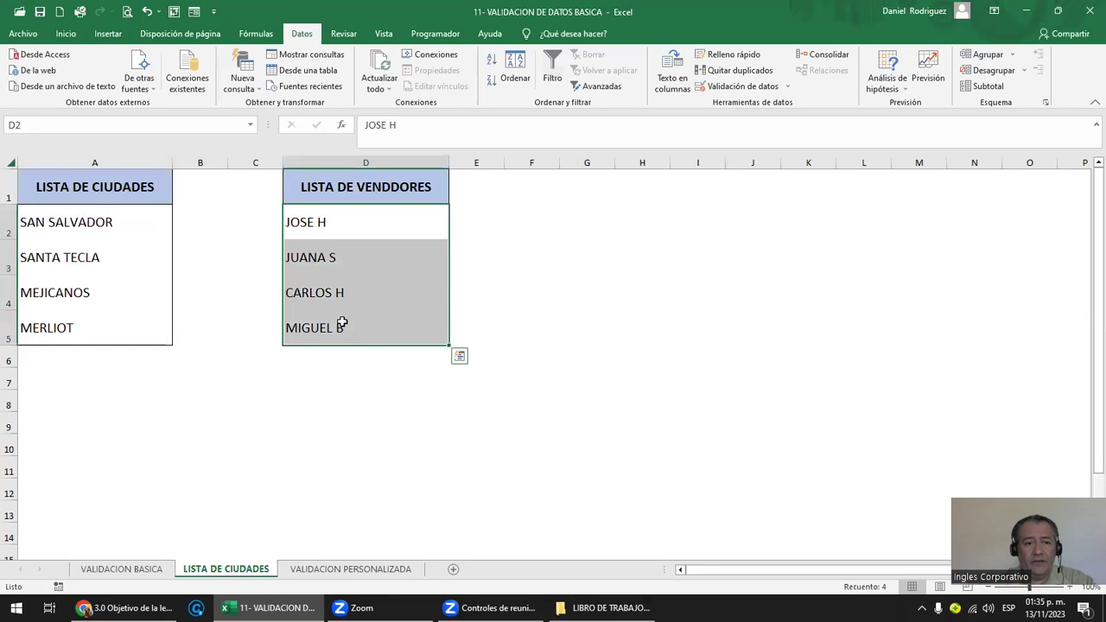
left_click(130, 569)
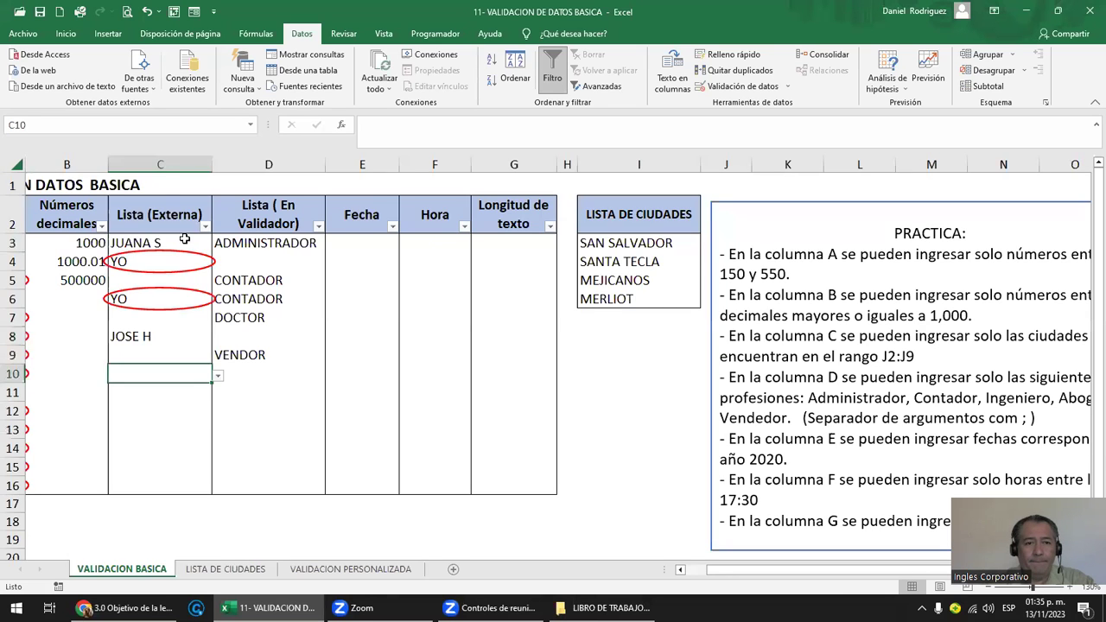
left_click(164, 165)
left_click(140, 259)
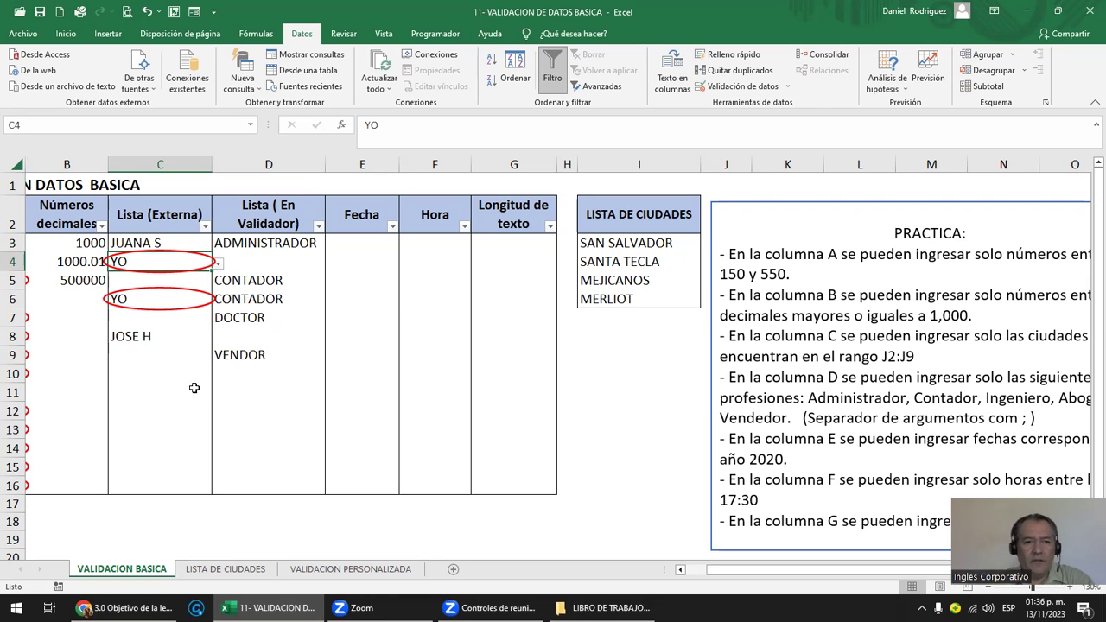
left_click(161, 352)
- Add XX as a new vendor in D6 below MIGUEL B on LISTA DE CIUDADES
left_click(226, 569)
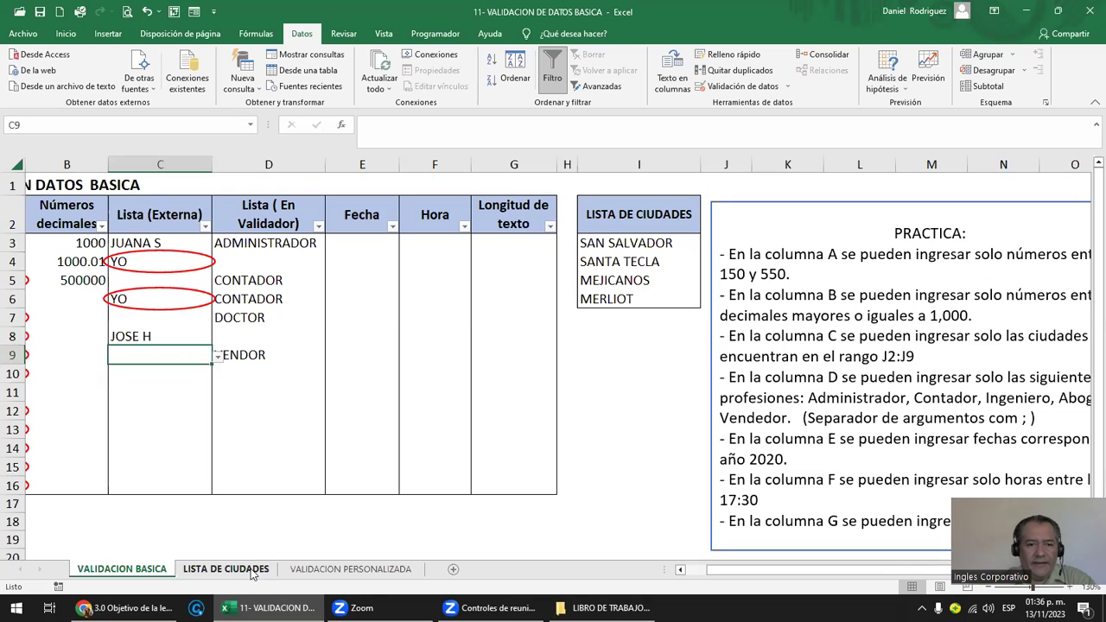
left_click(364, 357)
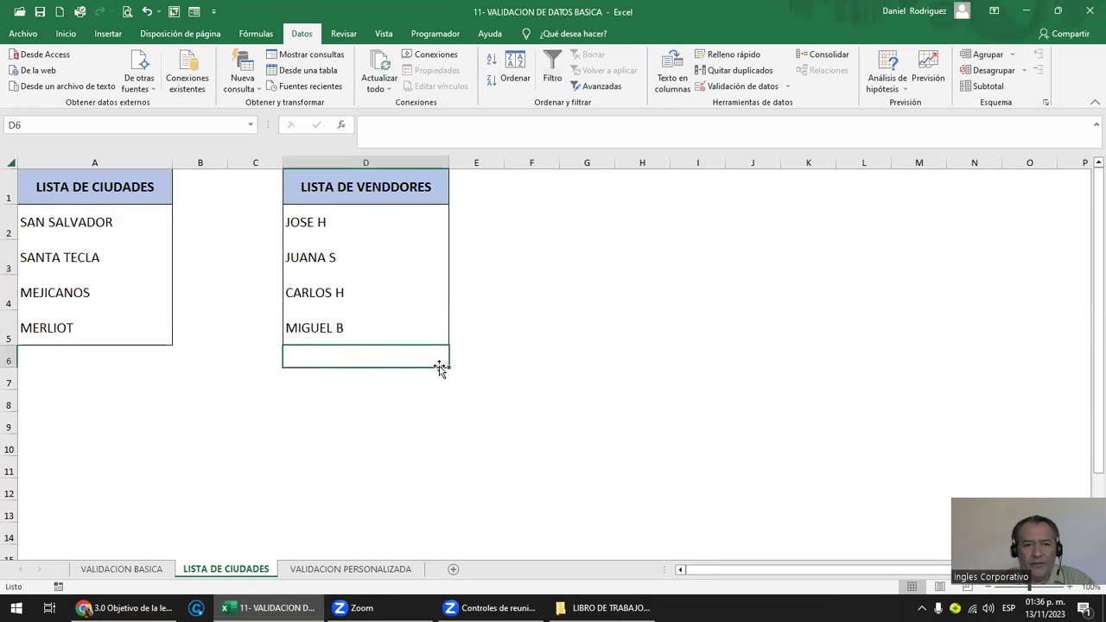
type("x")
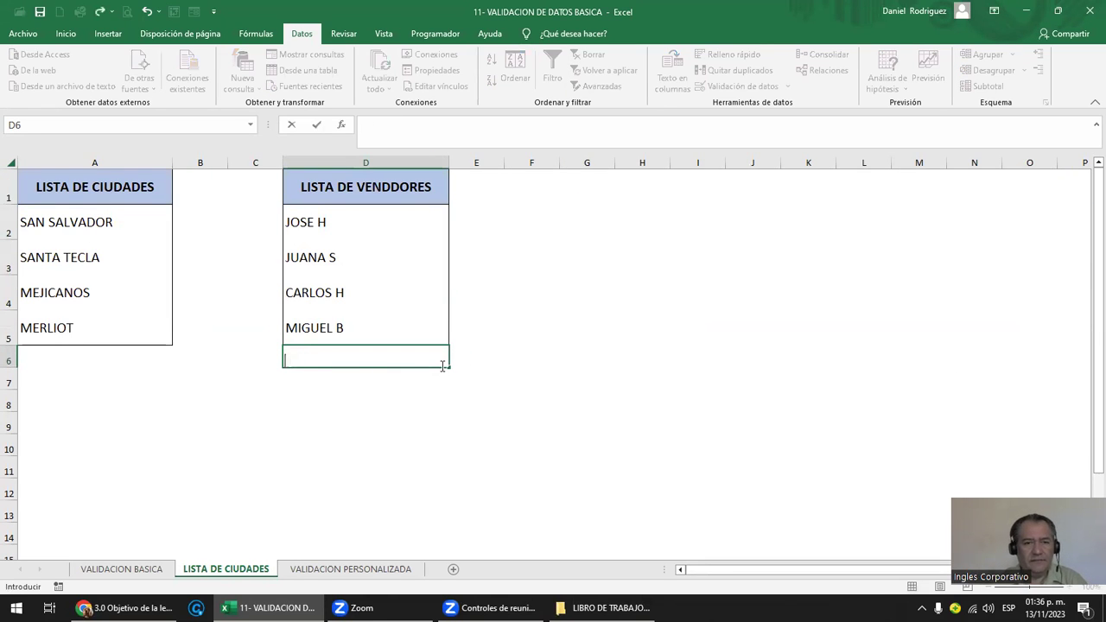
type("XX")
key("Return")
key("Up")
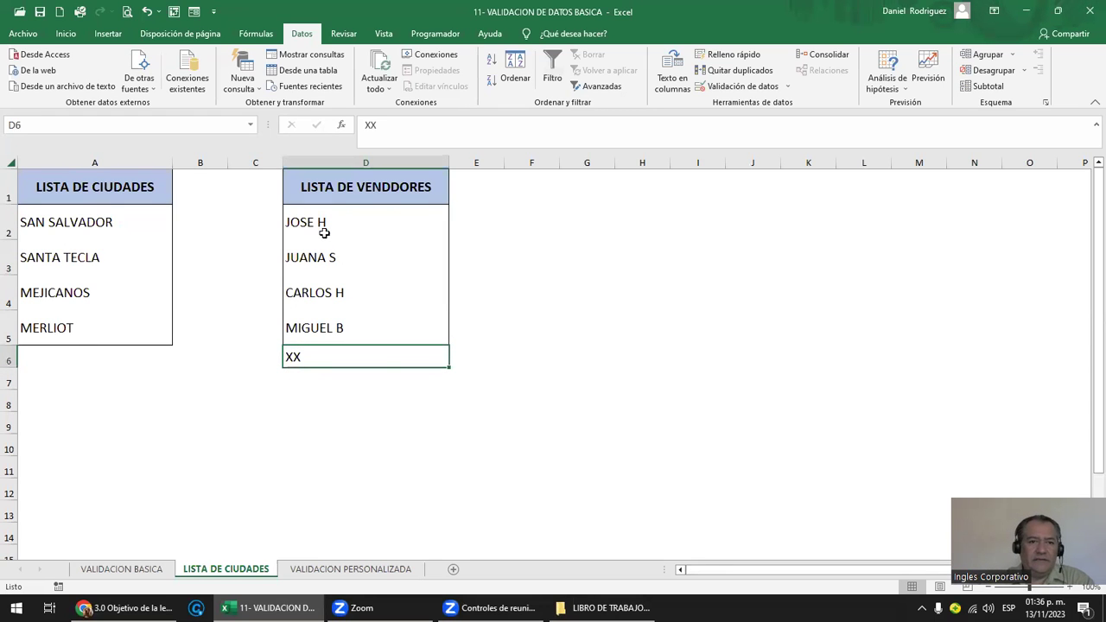
left_click(126, 570)
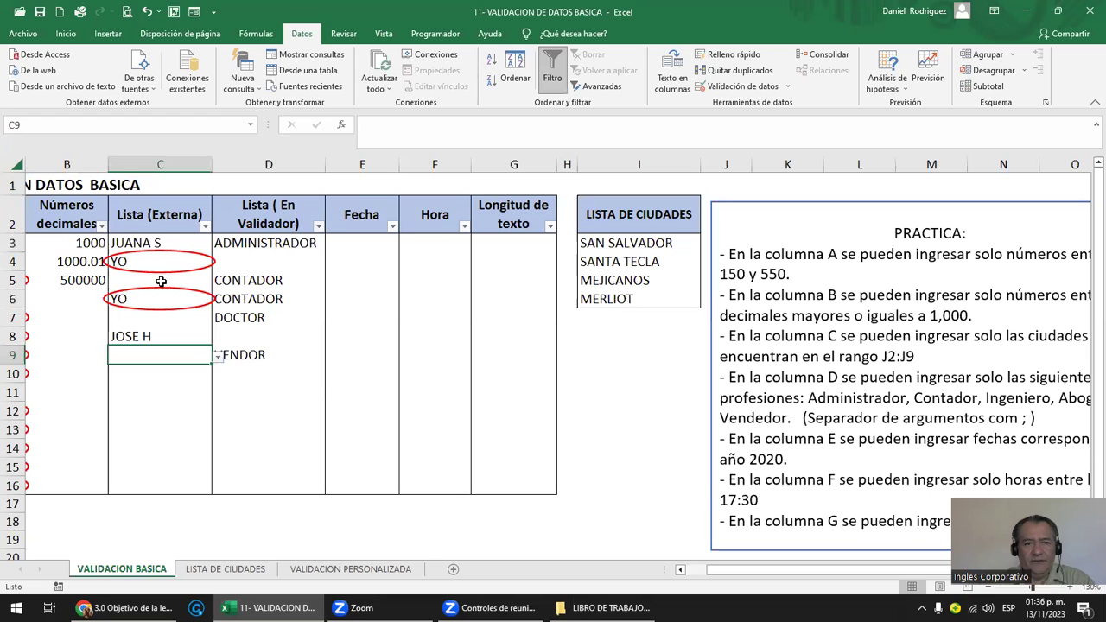
- Change C9's validation list source to 'LISTA DE CIUDADES'!$D$2:$D$6 so it includes XX
left_click(748, 87)
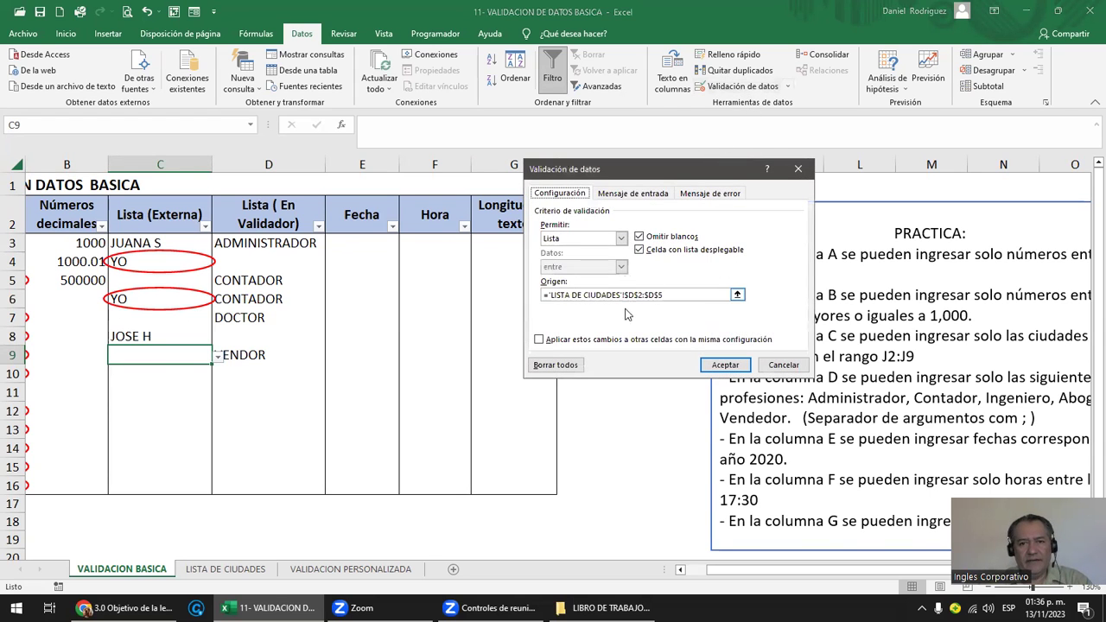
left_click(670, 295)
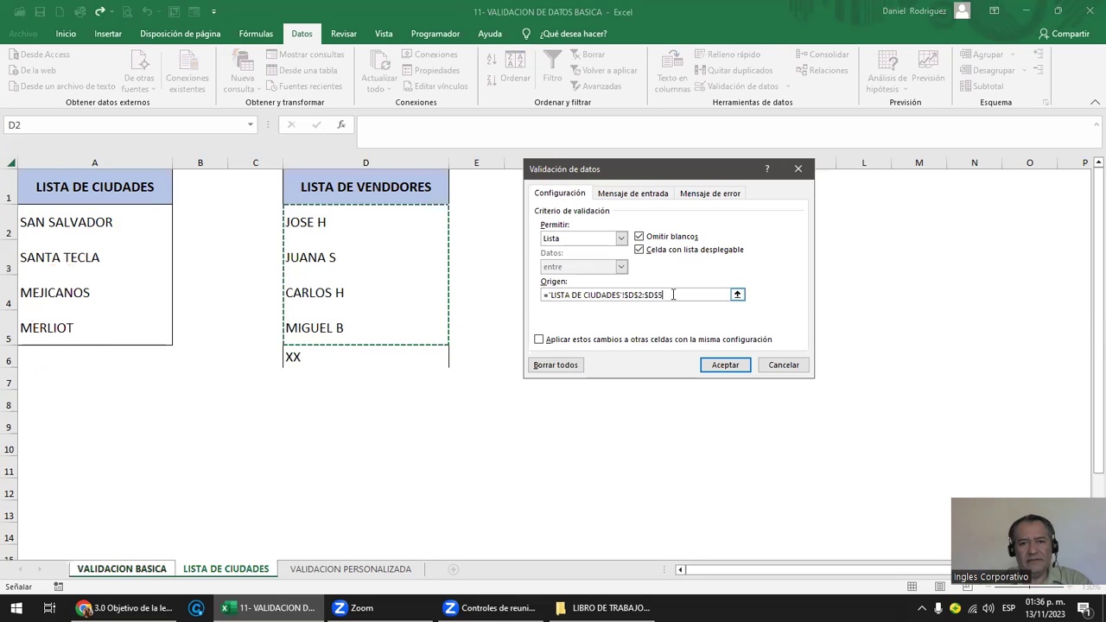
left_click(679, 295)
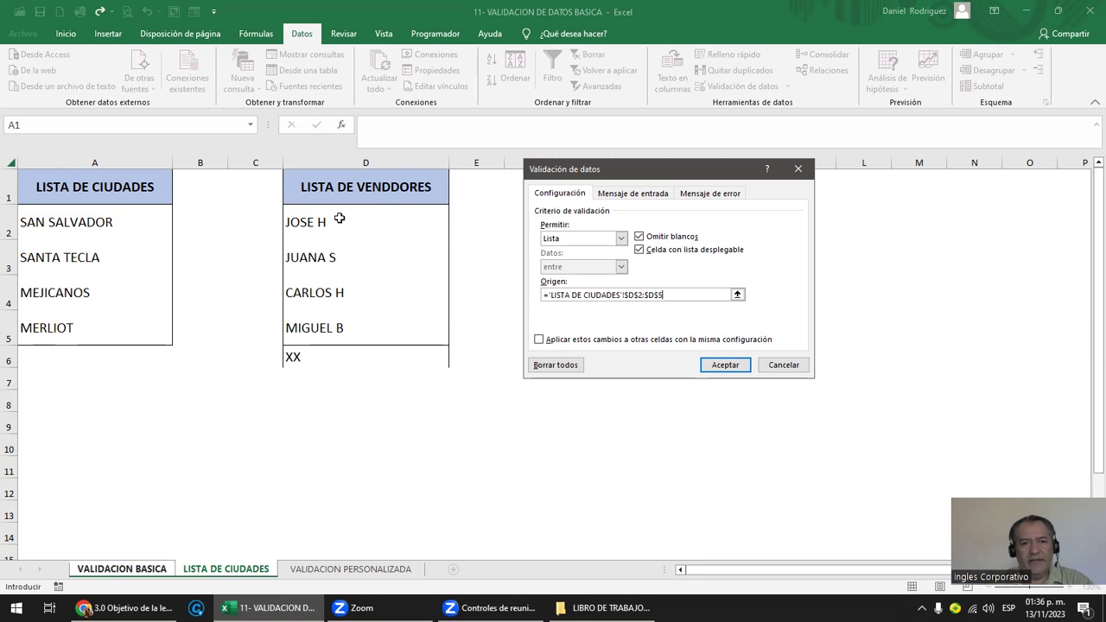
left_click_drag(340, 219, 341, 356)
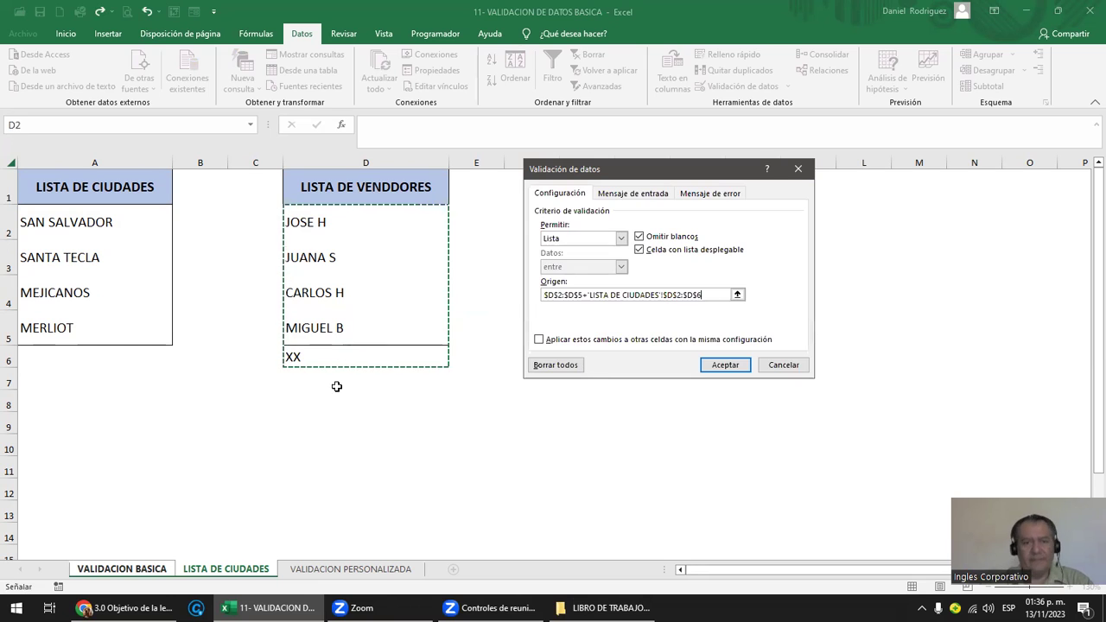
left_click_drag(722, 295, 461, 291)
key("BackSpace")
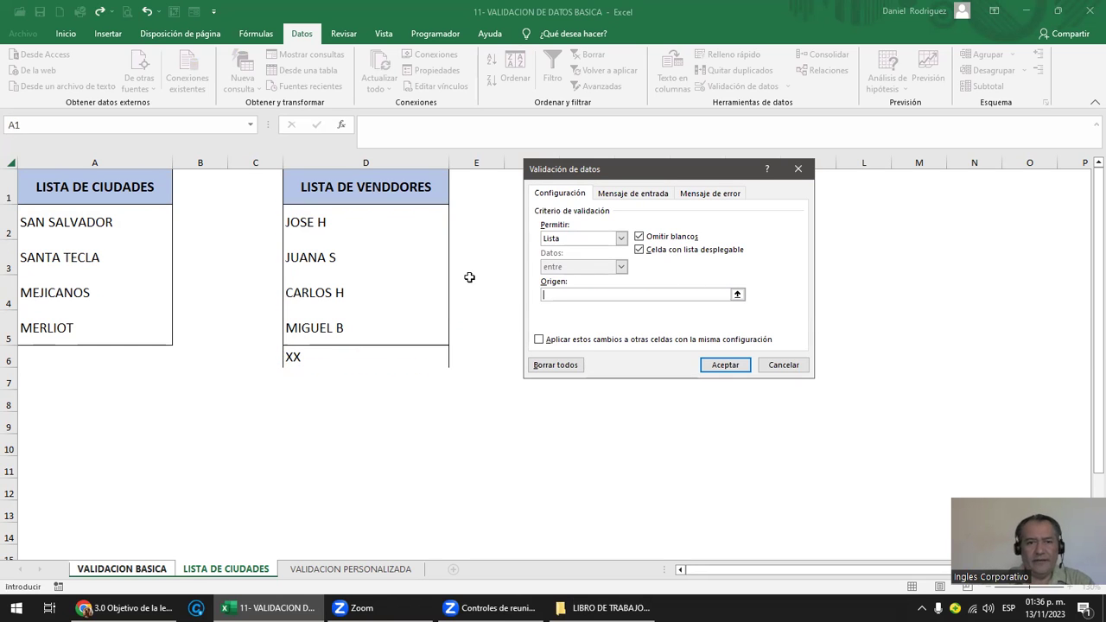
left_click_drag(369, 212, 345, 359)
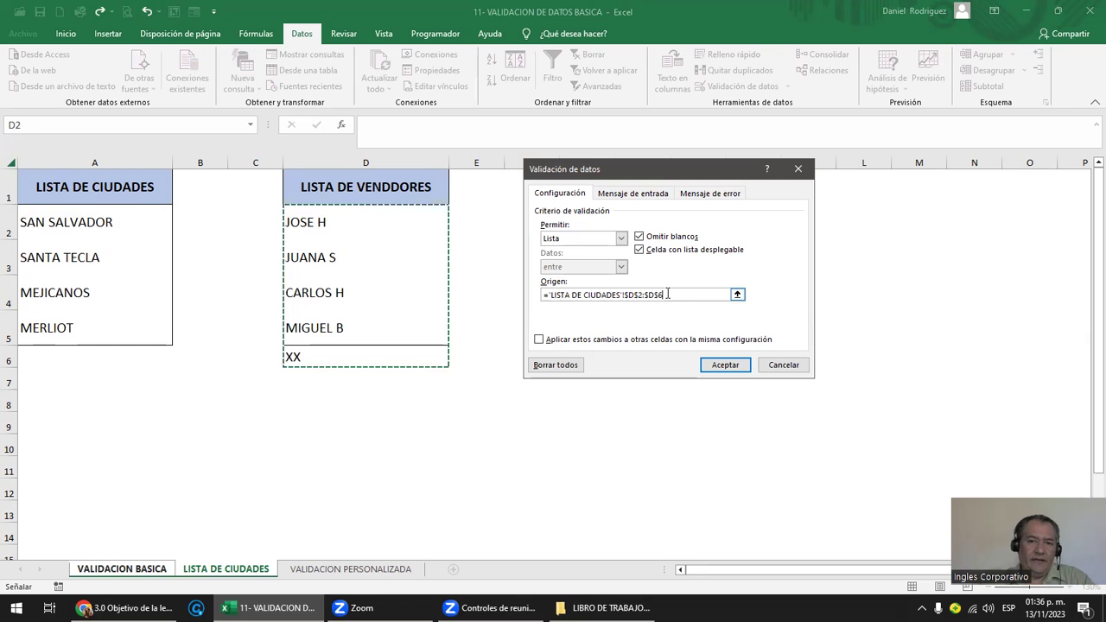
- Apply the extended vendor validation and pick XX for C9
left_click(725, 364)
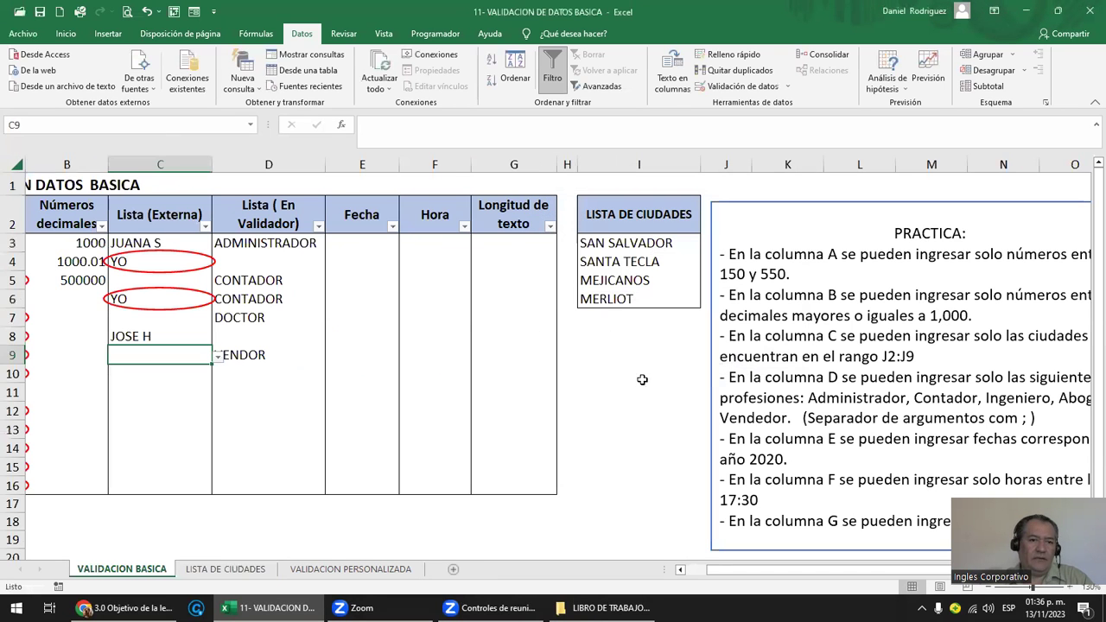
left_click(218, 359)
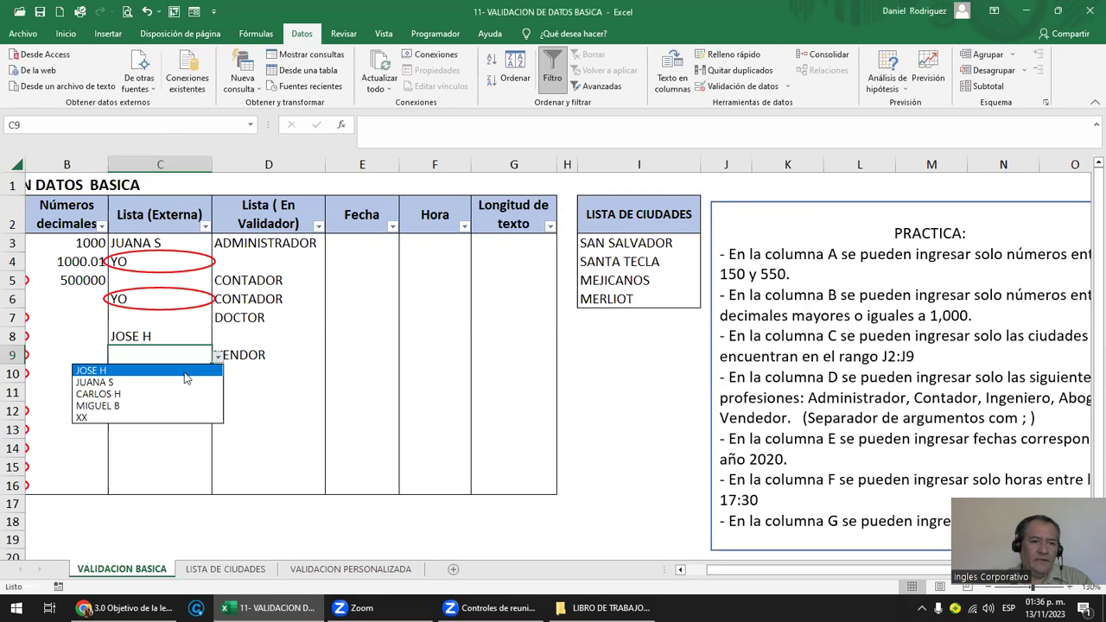
left_click(141, 418)
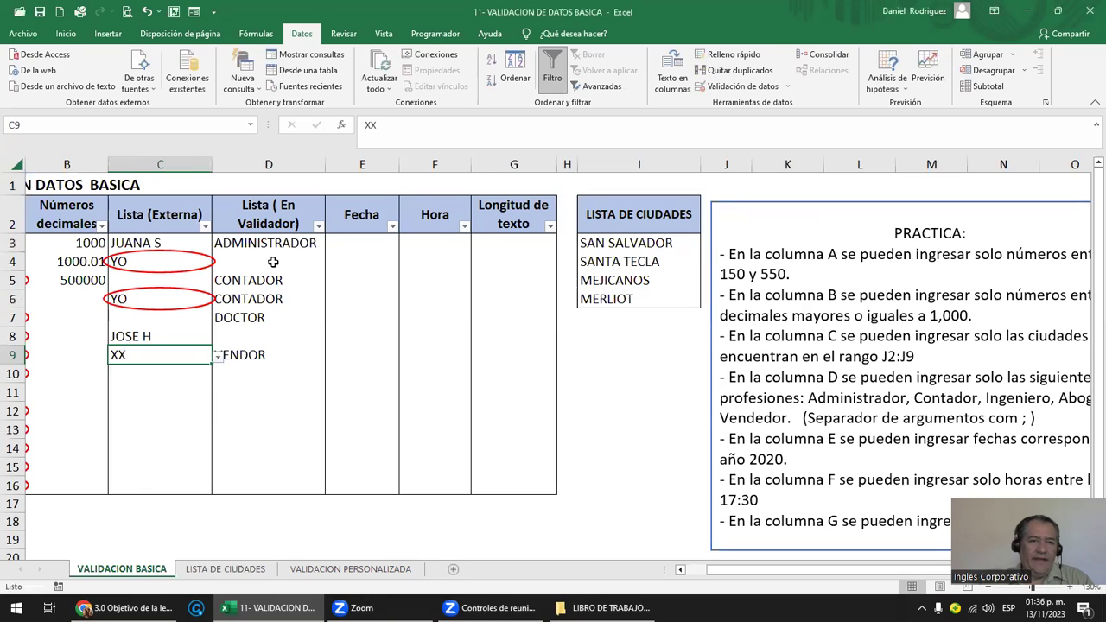
- Select the Lista (Externa) range C3:C16
left_click_drag(276, 248, 238, 367)
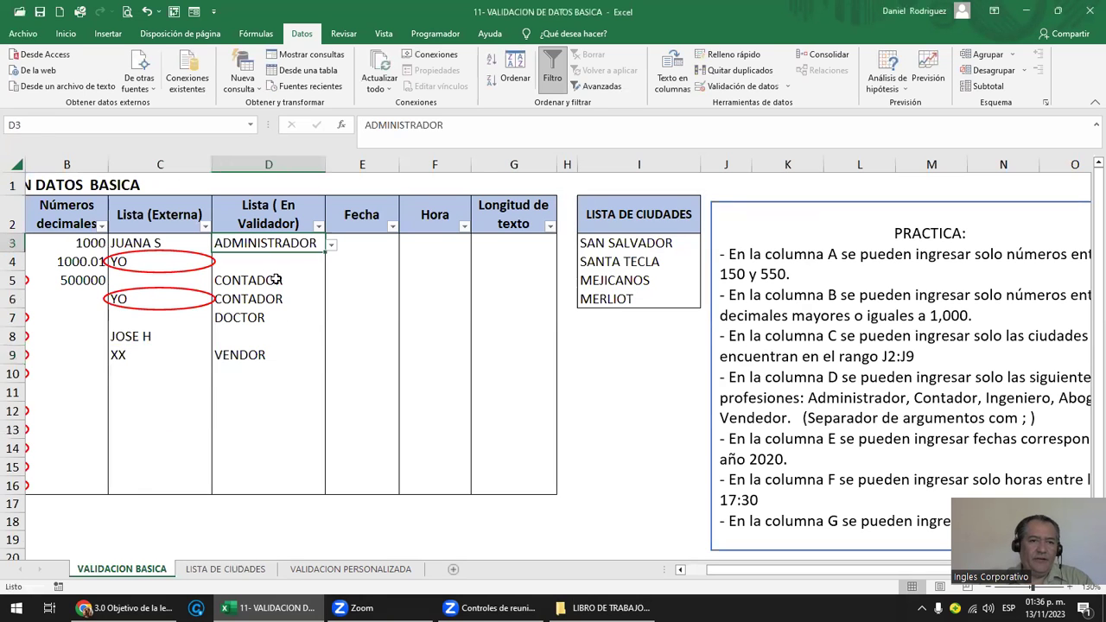
left_click(129, 356)
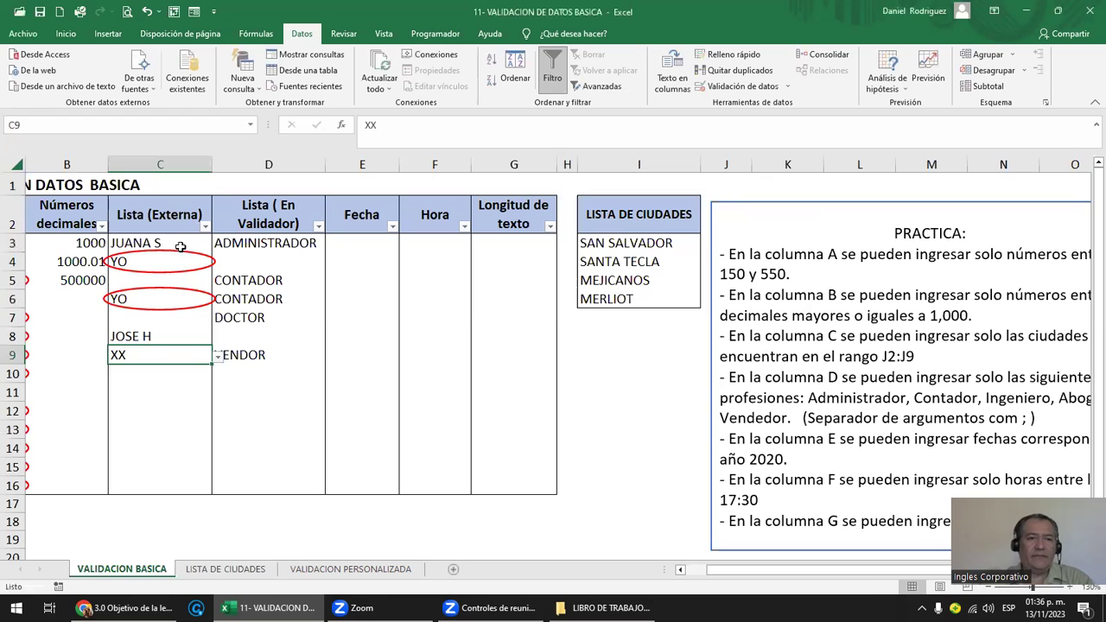
left_click_drag(177, 245, 182, 486)
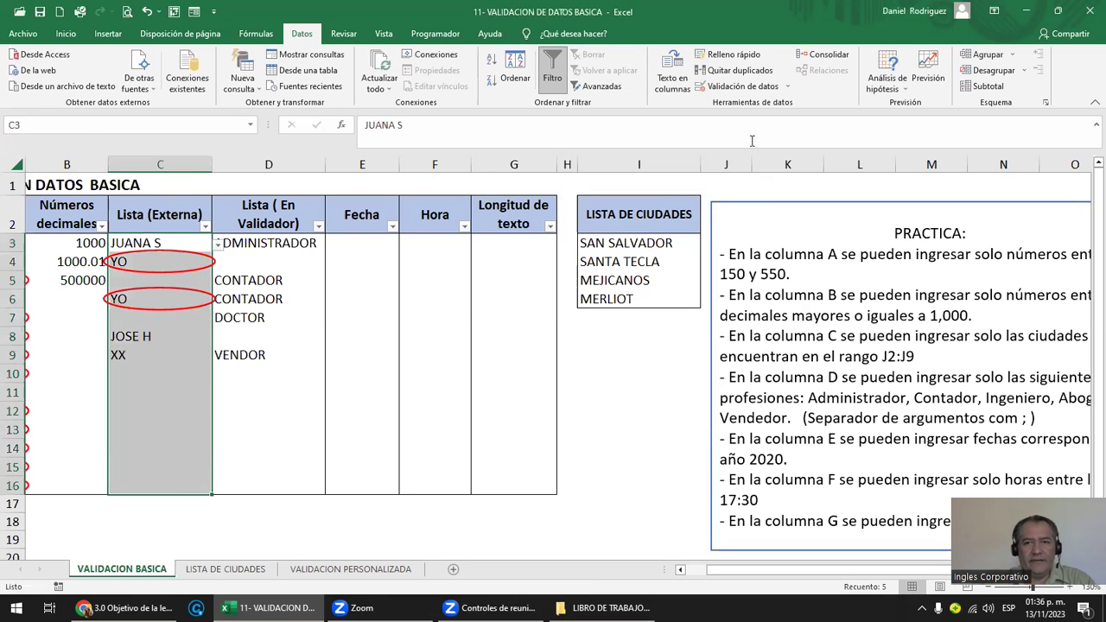
- Clear all validation rules from C3:C16 with Borrar todos and delete its values
left_click(741, 86)
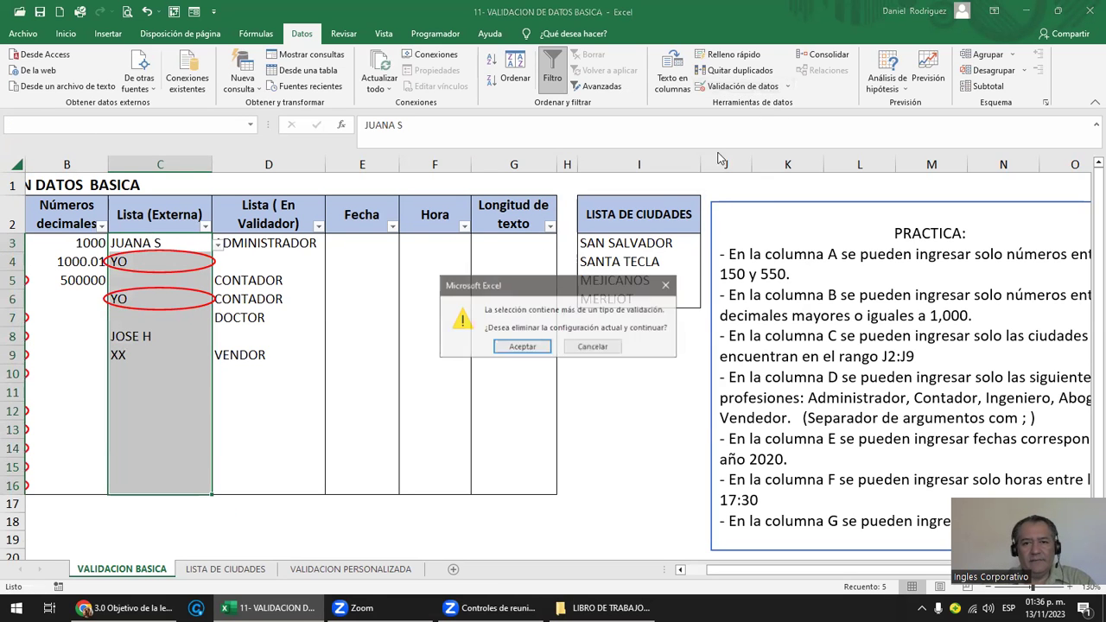
left_click(523, 347)
left_click(555, 364)
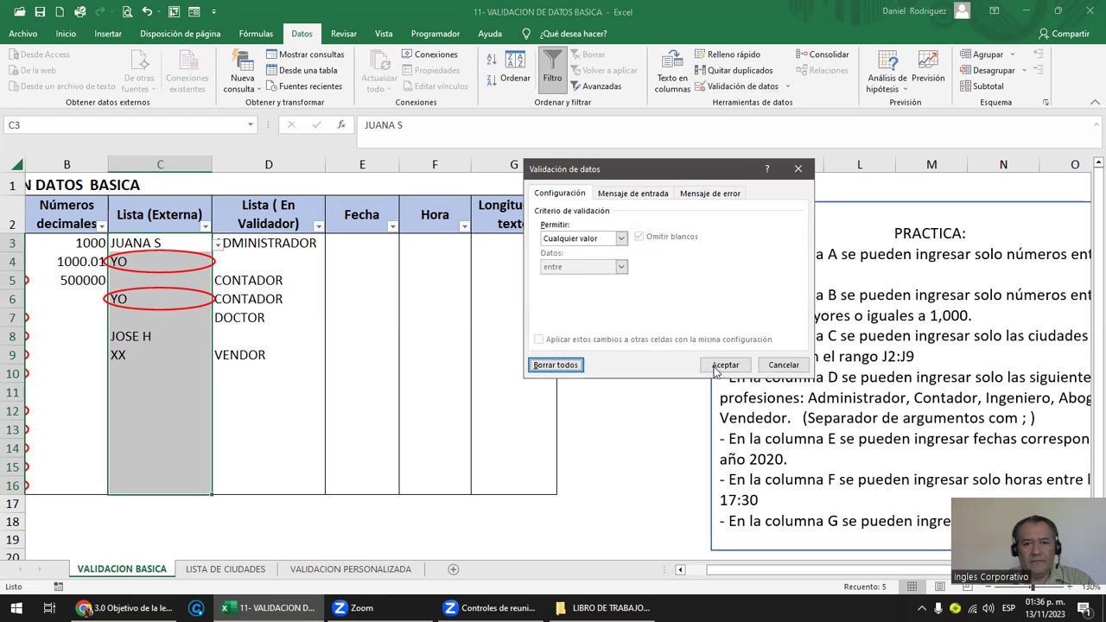
left_click(725, 365)
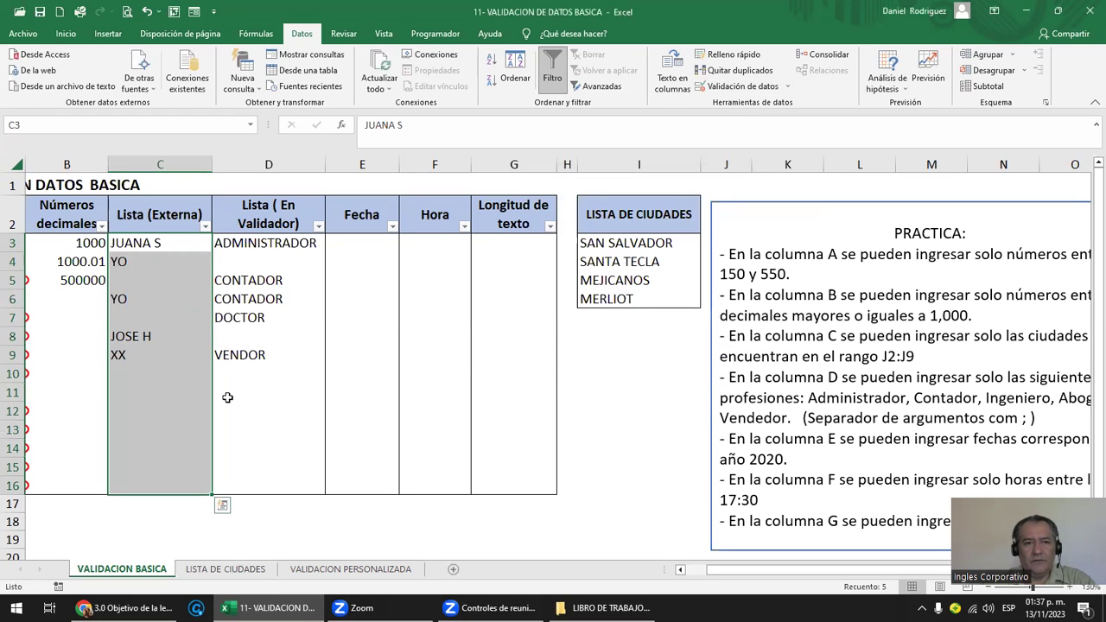
key("Delete")
- Give C3:C16 a Lista validation whose source is the city names in $I$3:$I$6
left_click(613, 247)
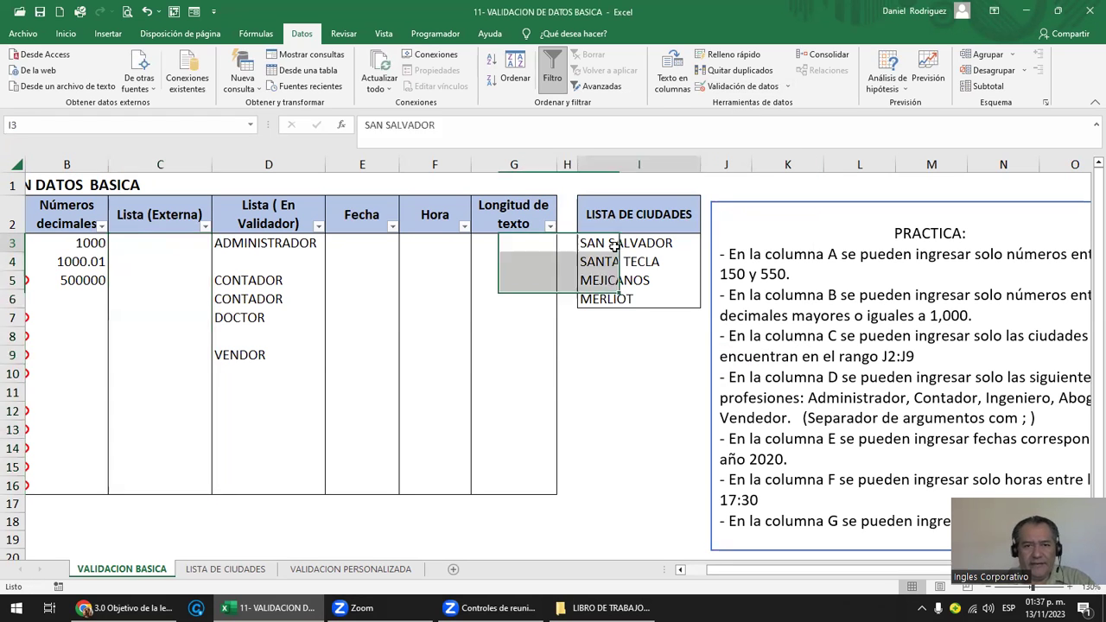
left_click_drag(161, 242, 176, 488)
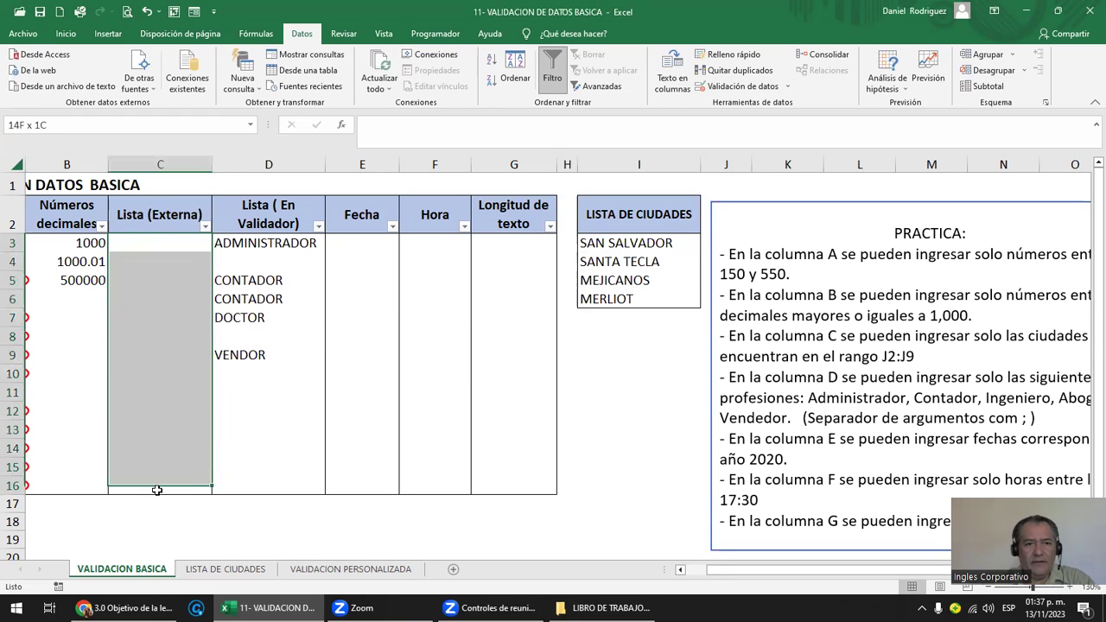
left_click(740, 86)
left_click(601, 236)
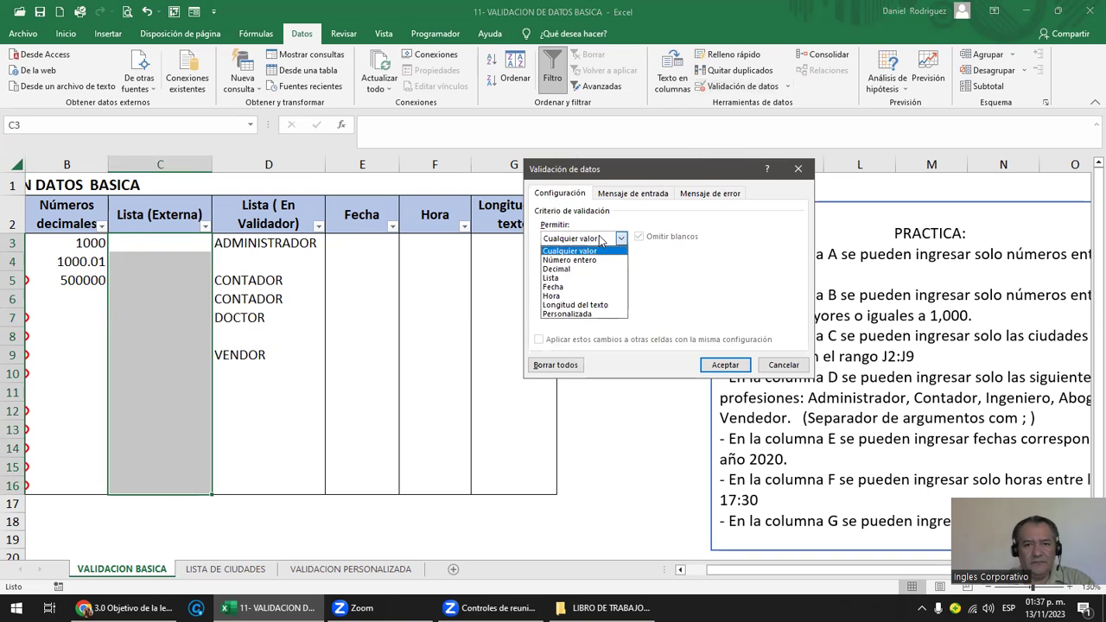
left_click(566, 278)
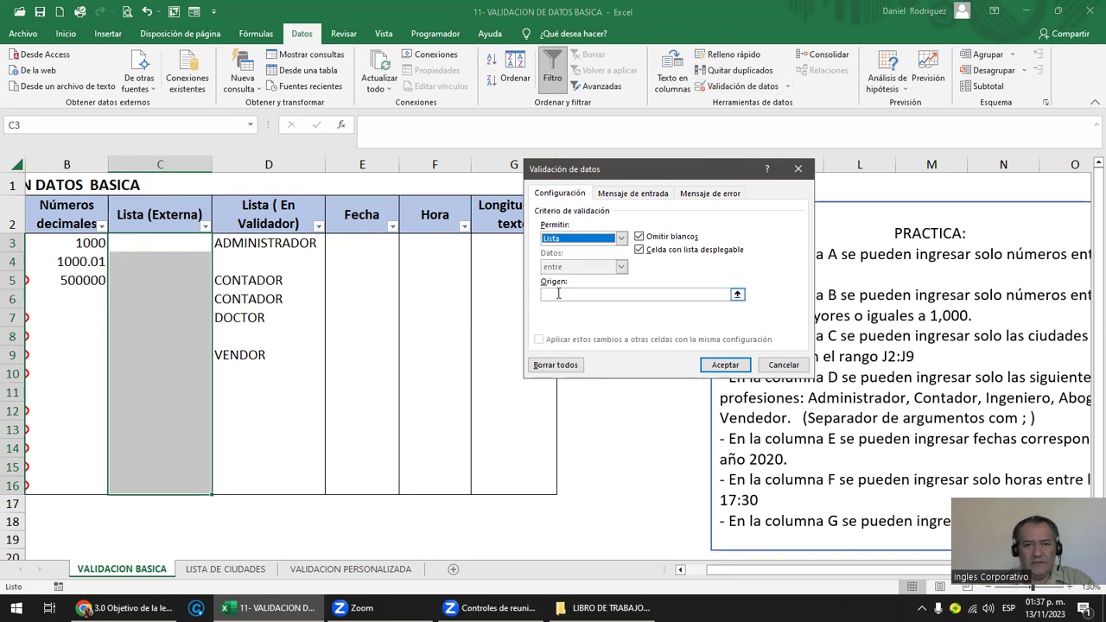
left_click_drag(624, 179, 350, 197)
left_click_drag(608, 245, 605, 307)
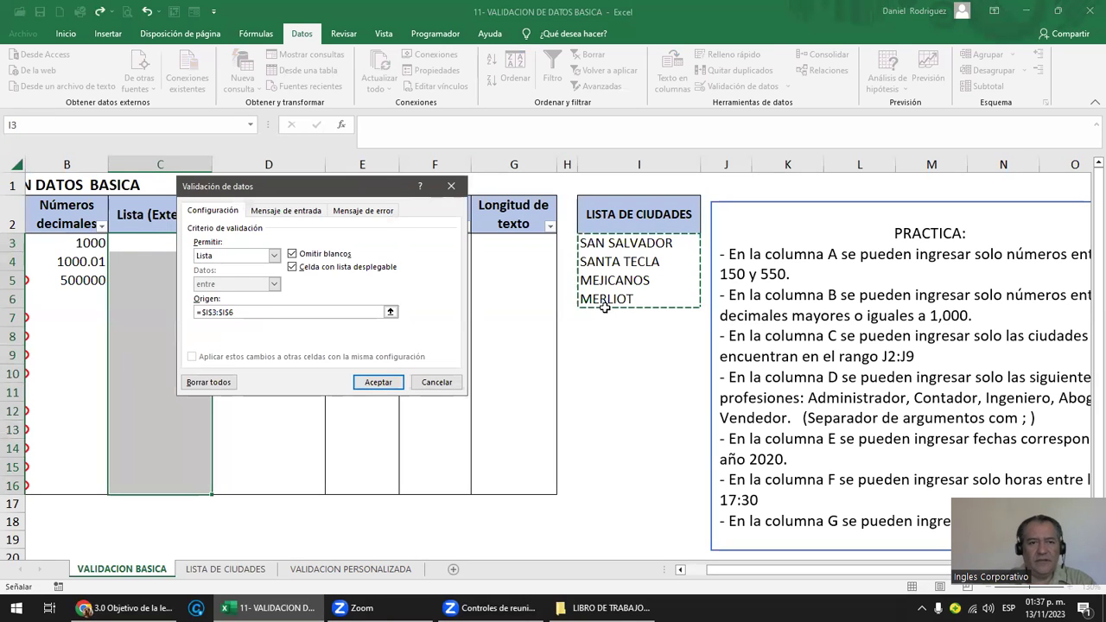
key("Return")
- Pick MERLIOT for C3 and turn off the table's filter arrows
left_click(166, 245)
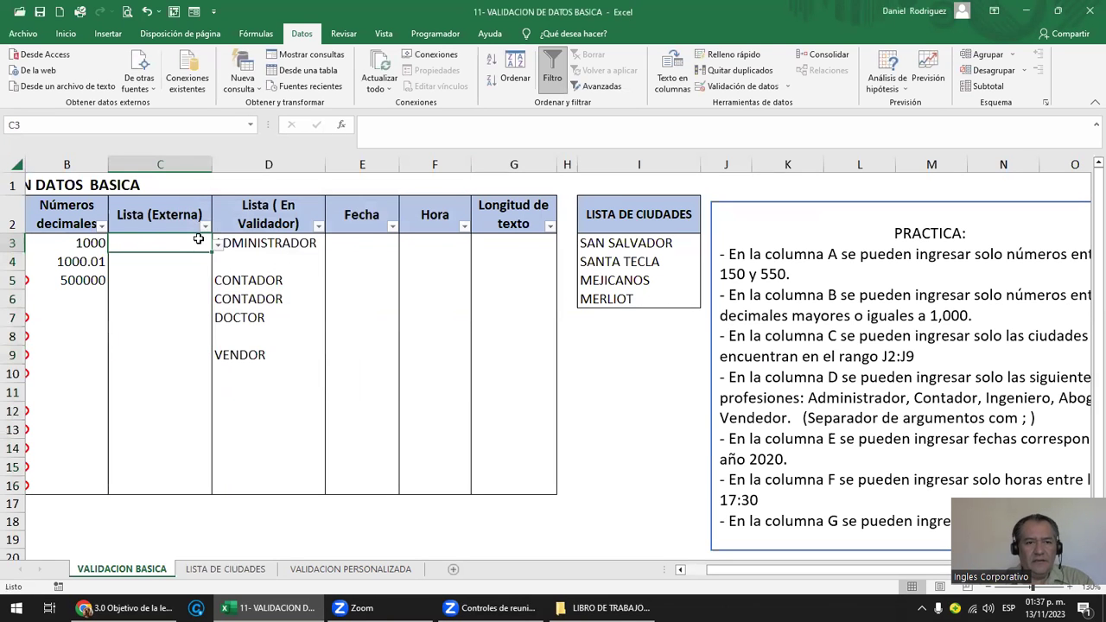
left_click(216, 245)
left_click(171, 294)
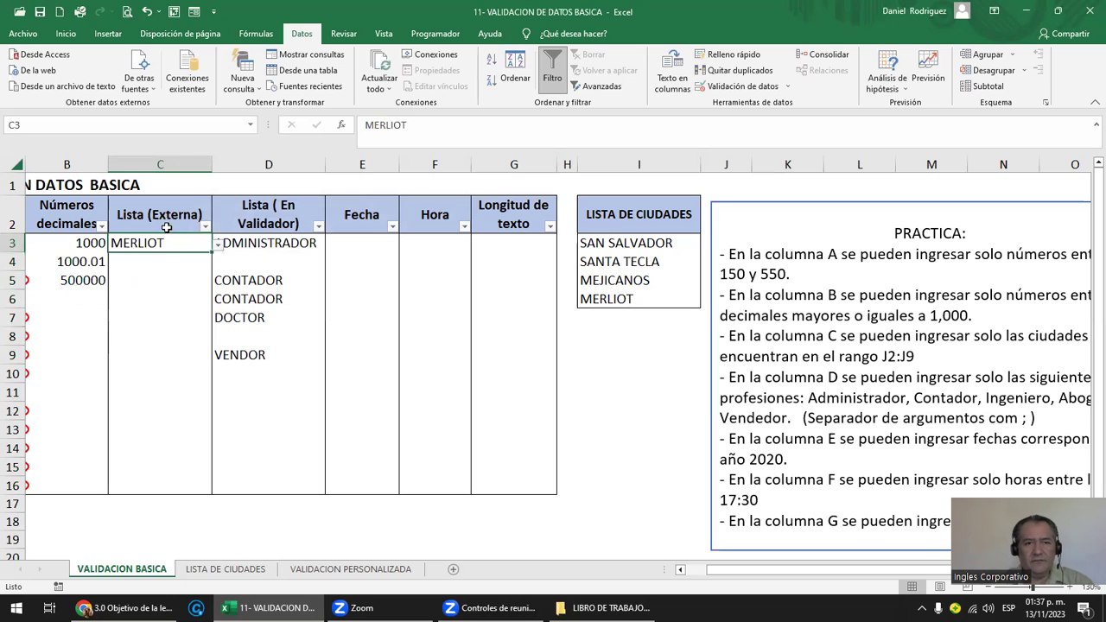
left_click(167, 228)
key("ctrl+shift+l")
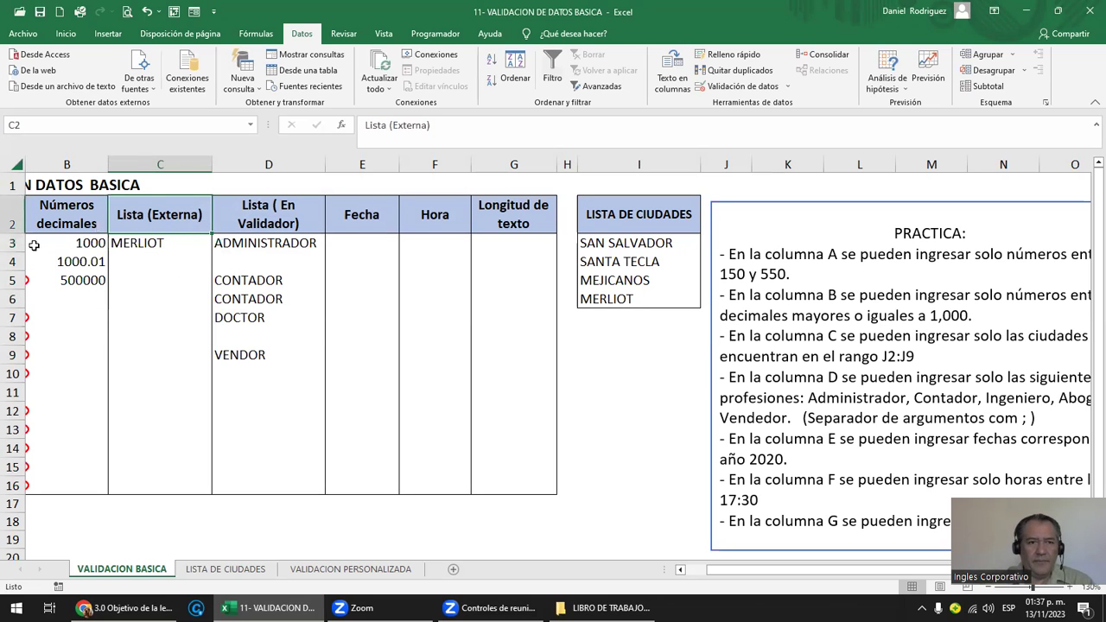
- Choose MERLIOT for C9 from its city dropdown
left_click(160, 262)
left_click(182, 354)
left_click(222, 356)
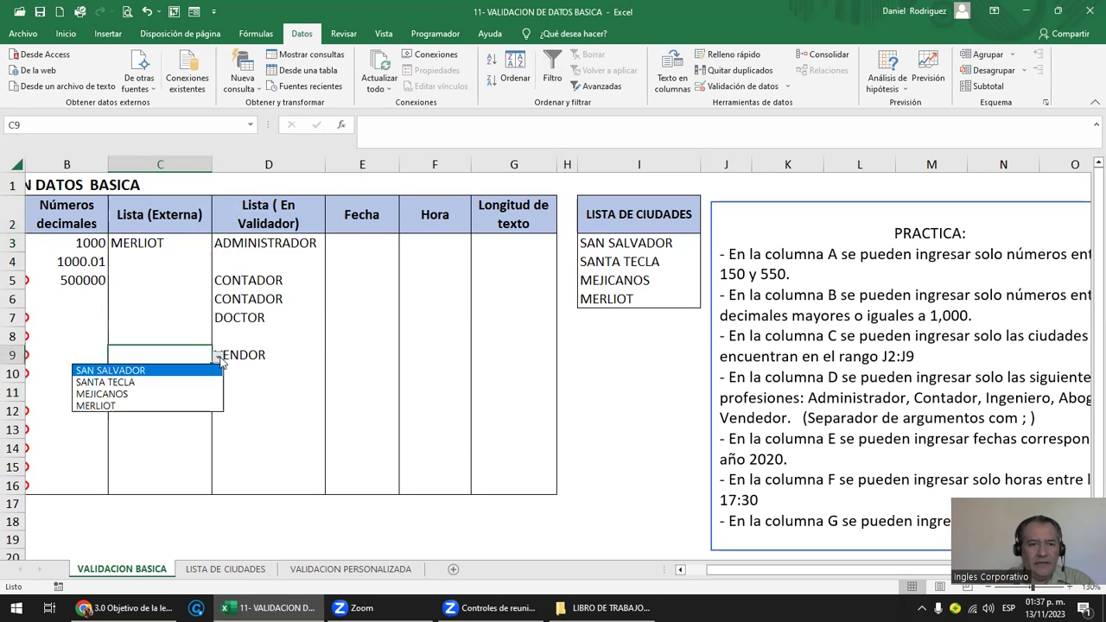
left_click(159, 406)
left_click(151, 303)
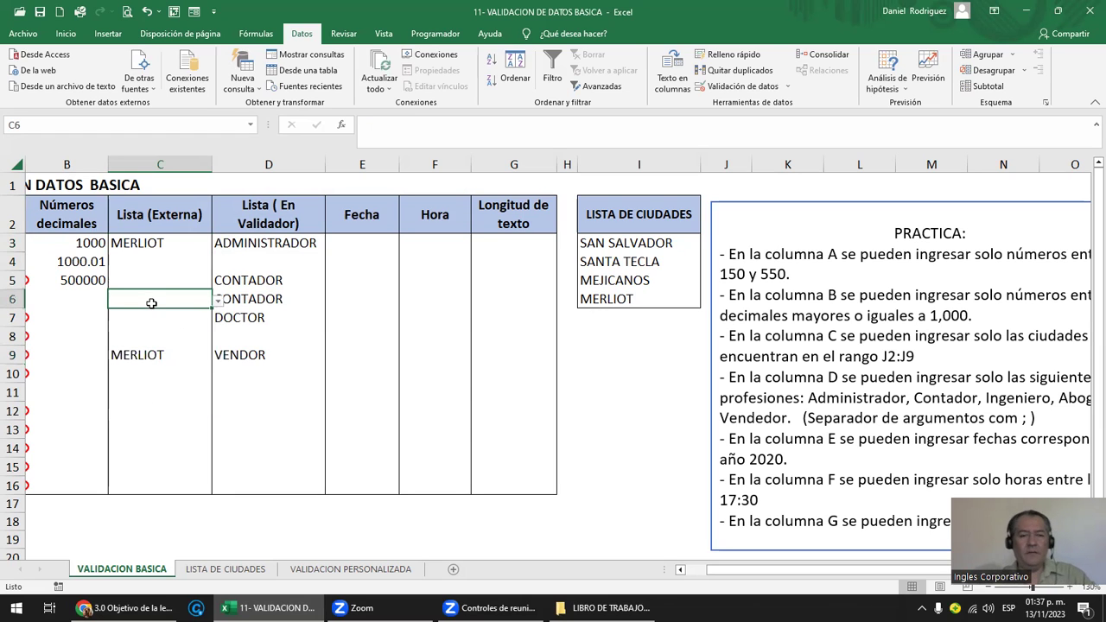
- Inspect columns C and D, including D3's list, then clear the selection
left_click(164, 164)
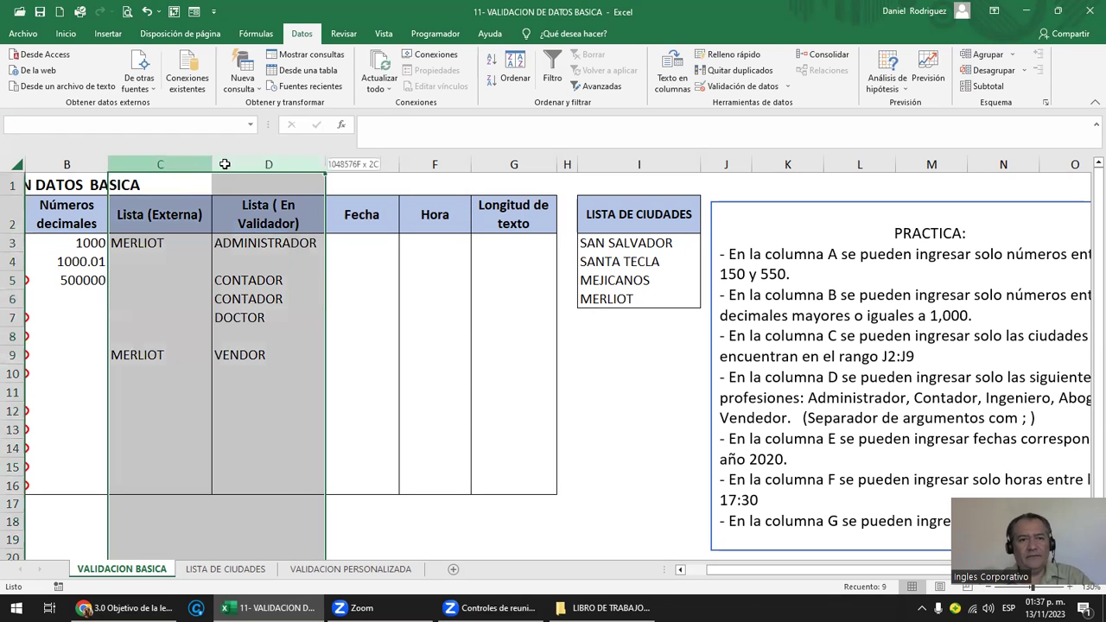
left_click_drag(163, 164, 268, 164)
left_click(243, 245)
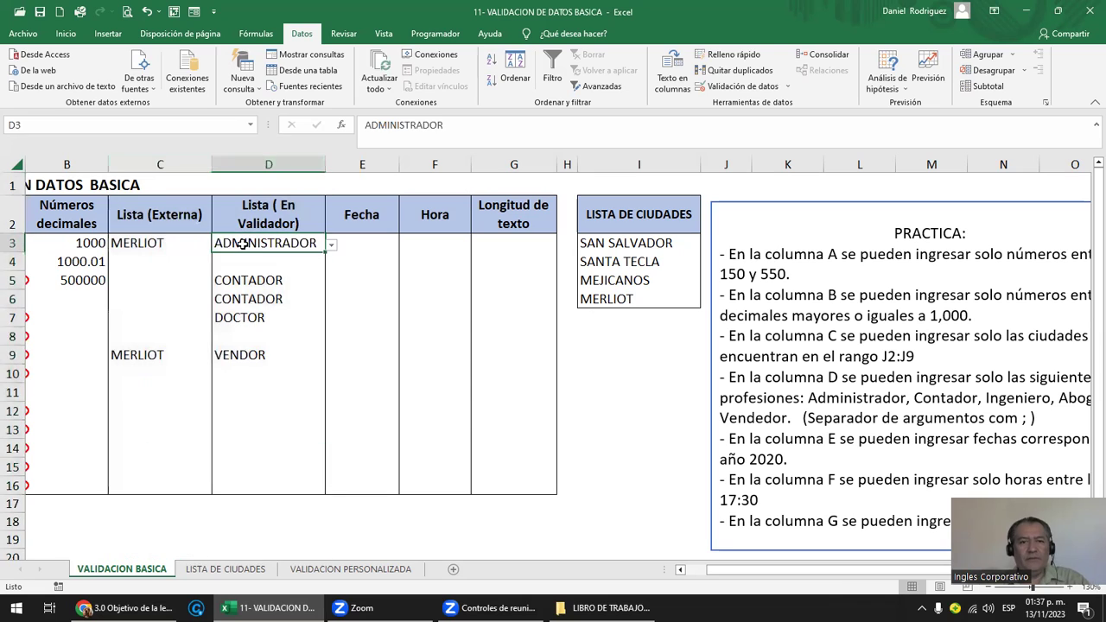
left_click(163, 162)
left_click(279, 164)
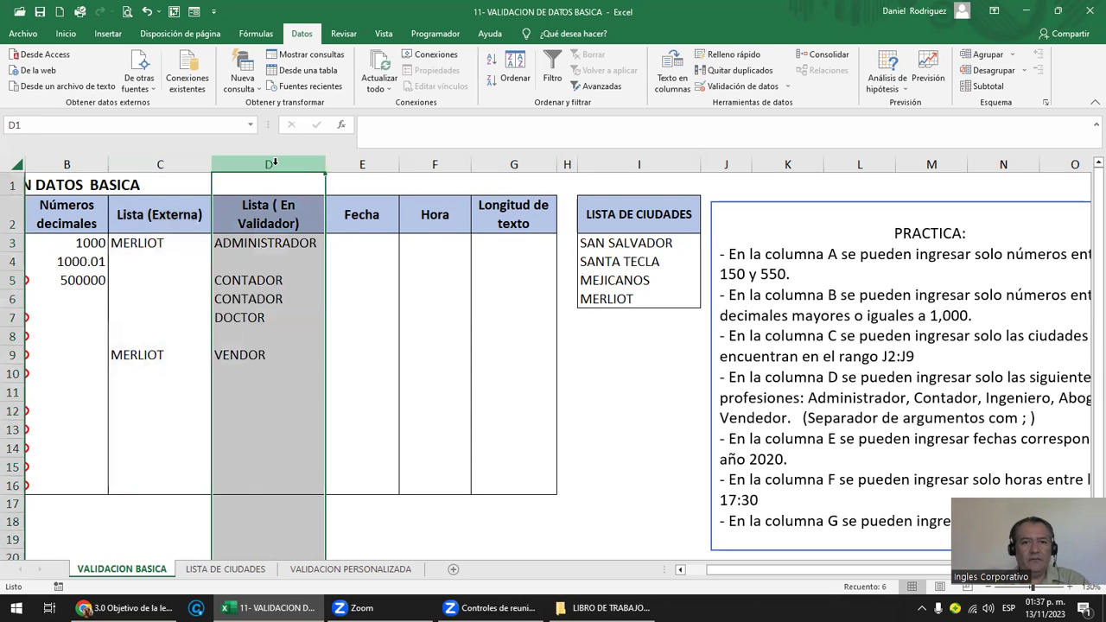
left_click(620, 378)
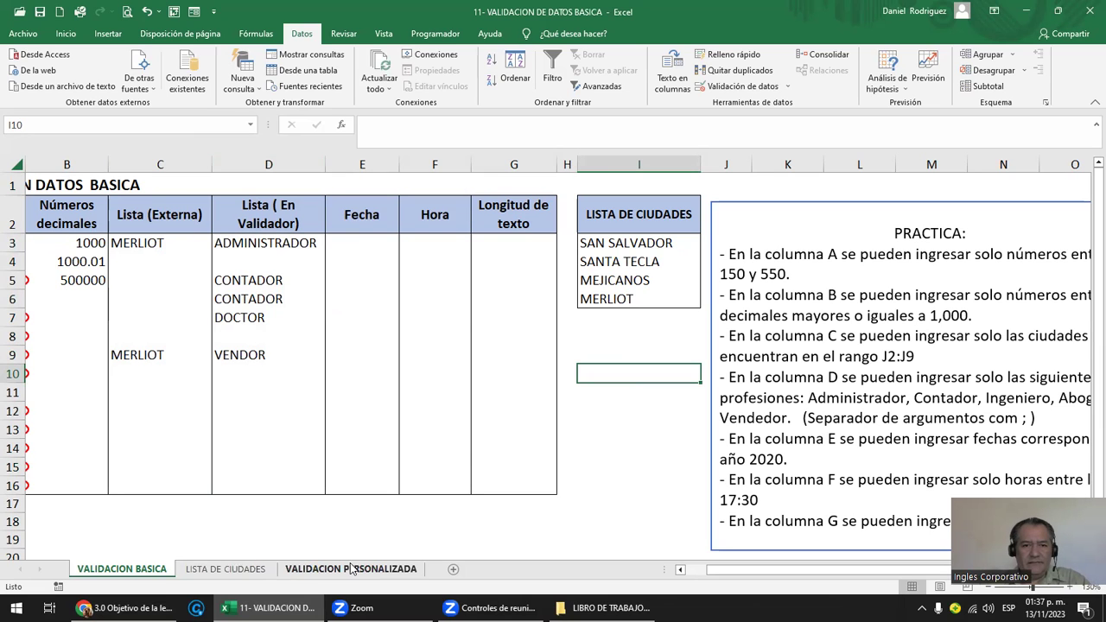
- Select the vendor names D2:D6 on LISTA DE CIUDADES
left_click(235, 572)
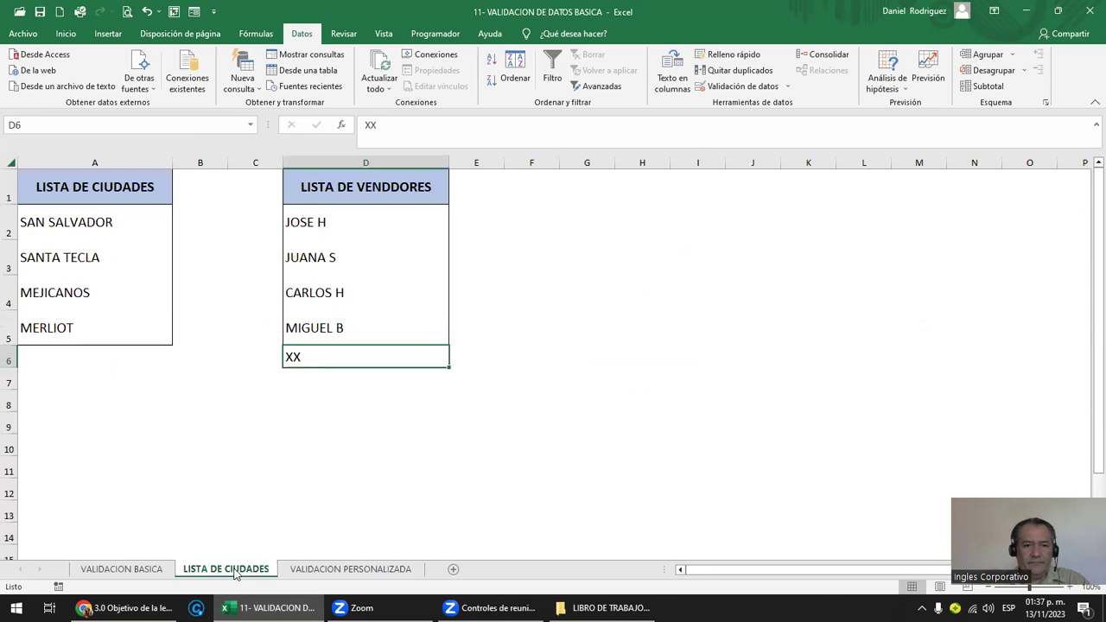
left_click(363, 190)
left_click(335, 221)
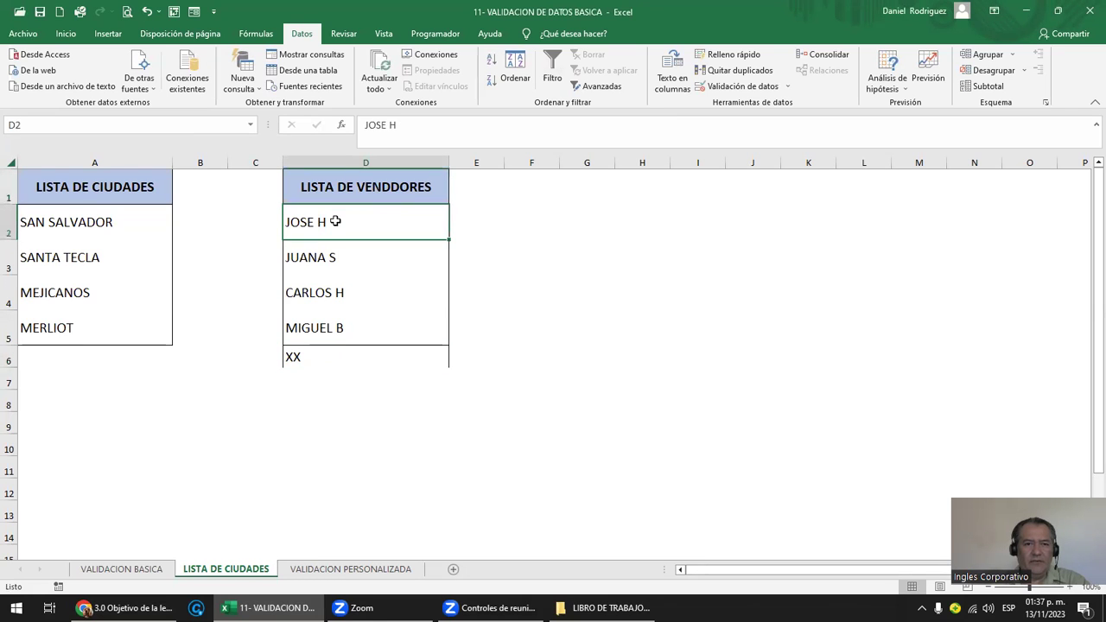
left_click_drag(335, 221, 341, 322)
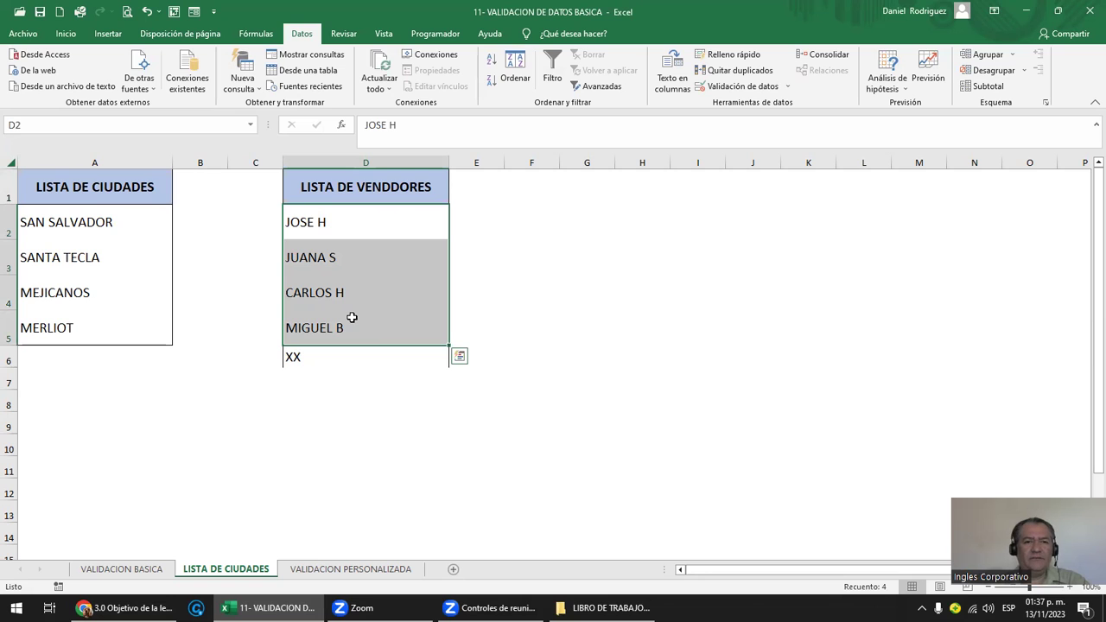
left_click(566, 322)
left_click_drag(329, 216, 357, 331)
left_click(562, 330)
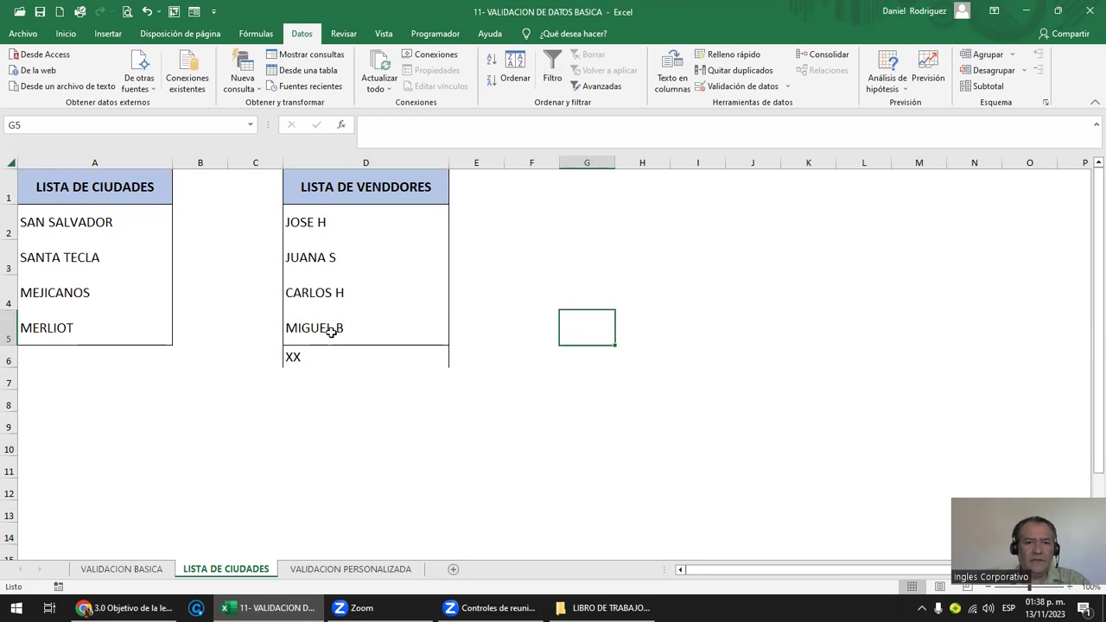
left_click(464, 325)
left_click_drag(320, 214, 341, 351)
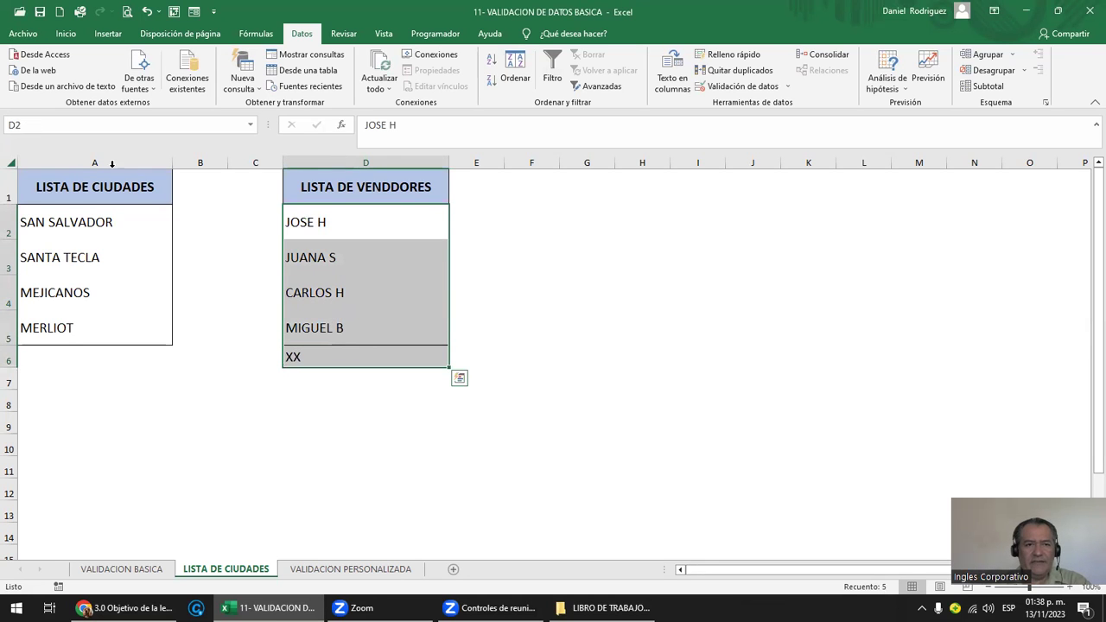
- Name the range VENDEDORES in the Name Box and verify it in the names list
left_click(56, 128)
type("VEN")
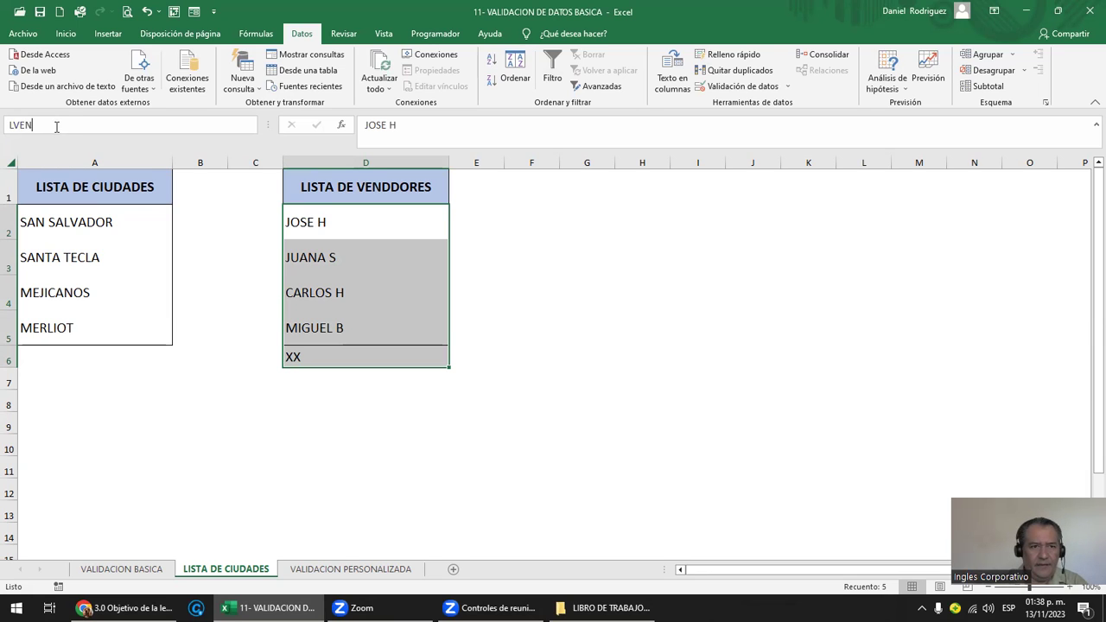
key("BackSpace")
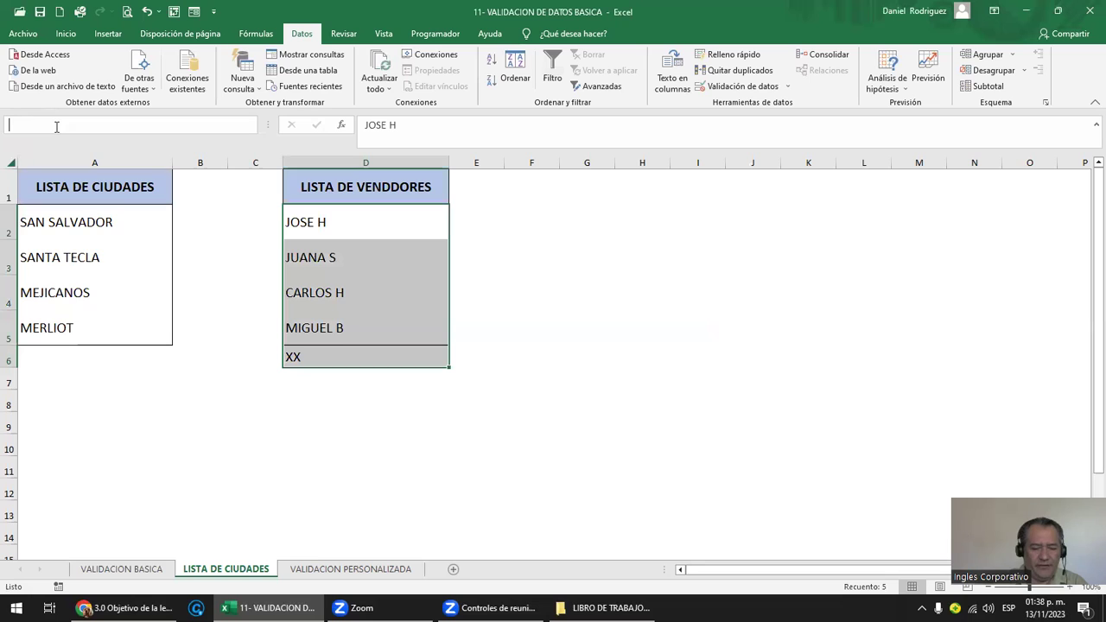
type("VENDED")
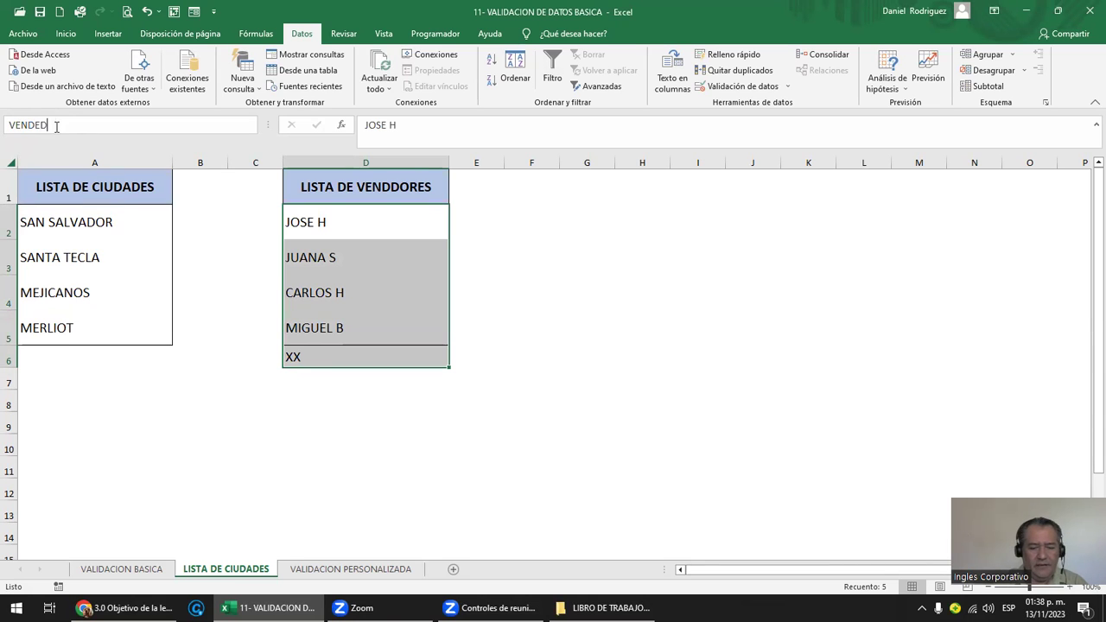
key("Return")
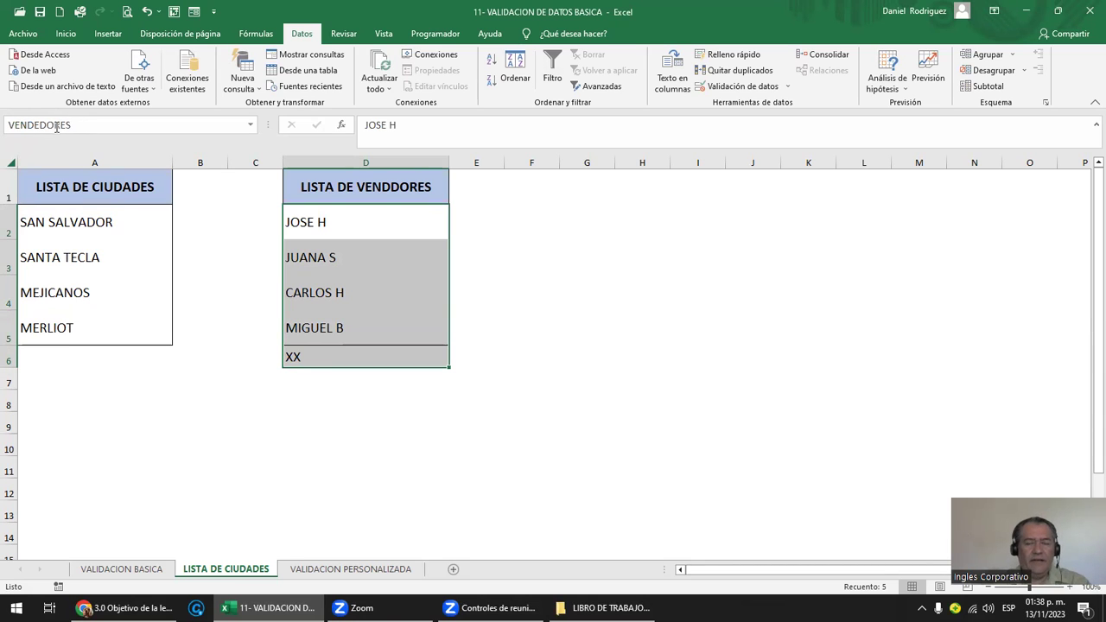
left_click(516, 269)
left_click(251, 124)
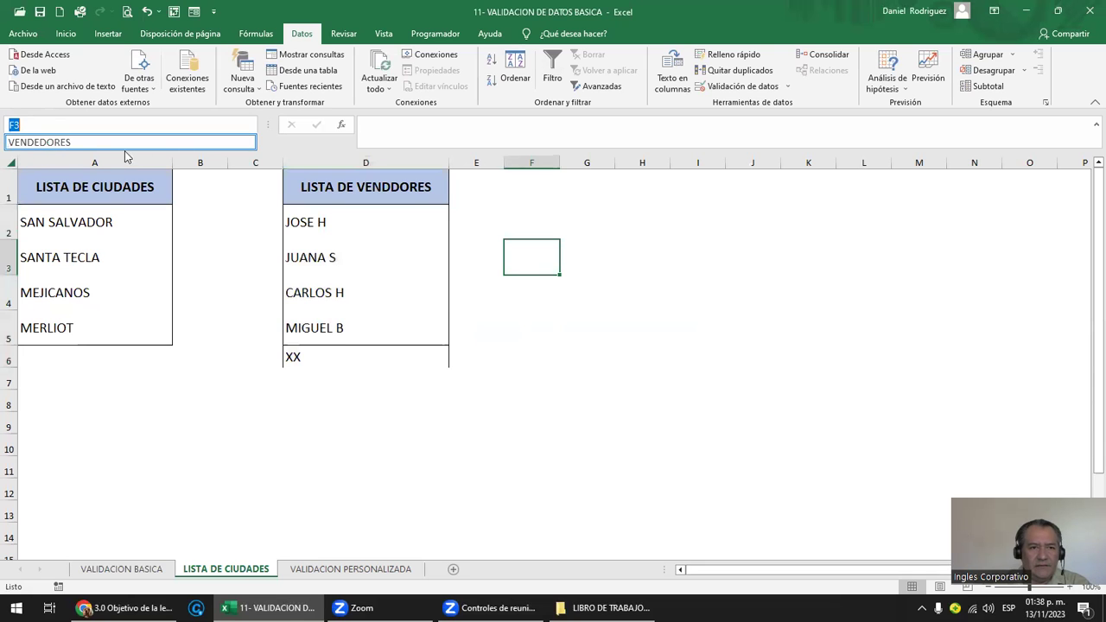
left_click(110, 143)
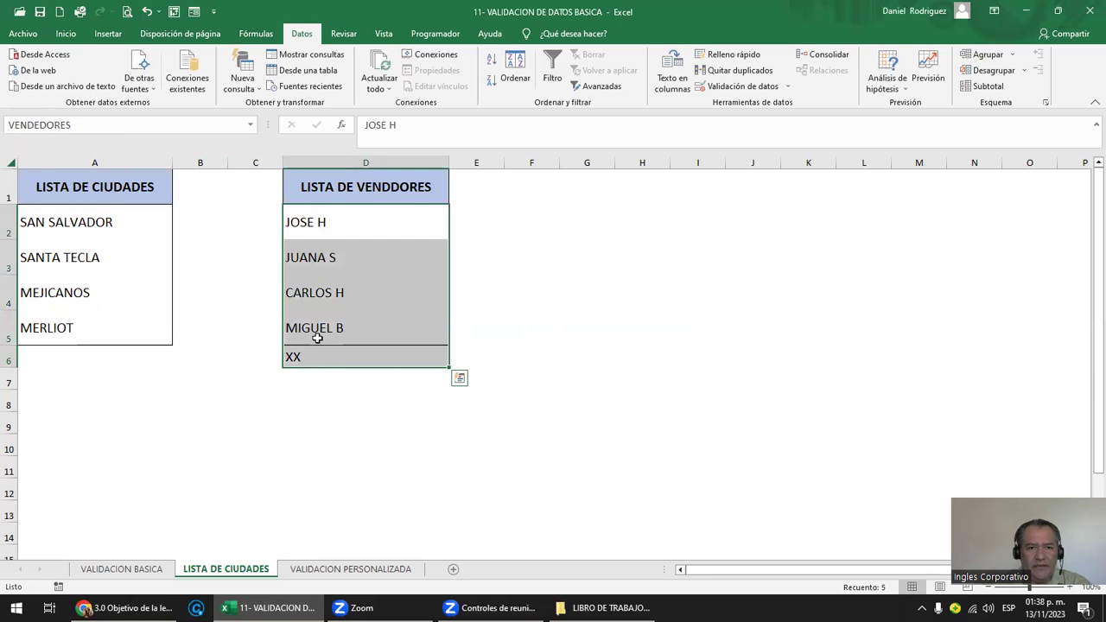
left_click(323, 441)
- Clear all data validation rules from C3:C16 on the VALIDACION BASICA sheet
left_click(121, 568)
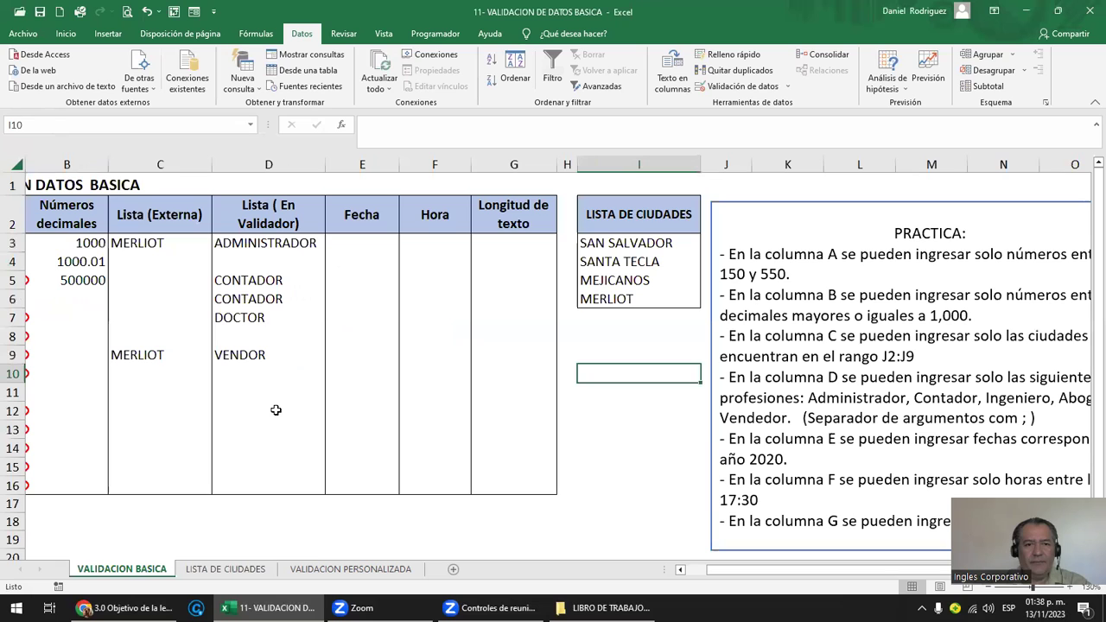
left_click_drag(160, 243, 165, 480)
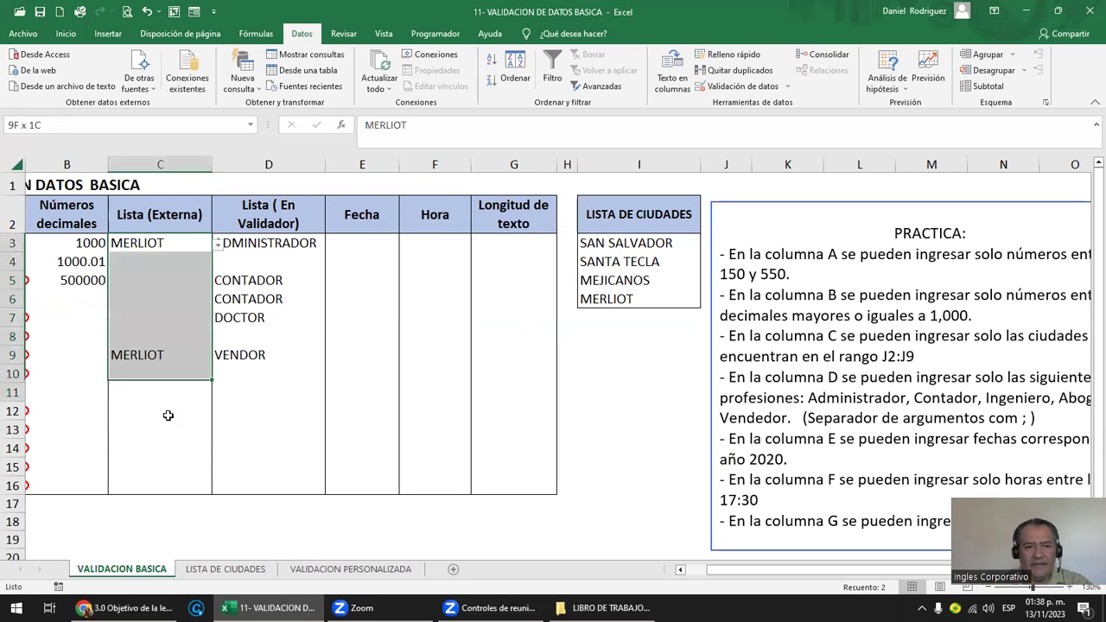
left_click(733, 84)
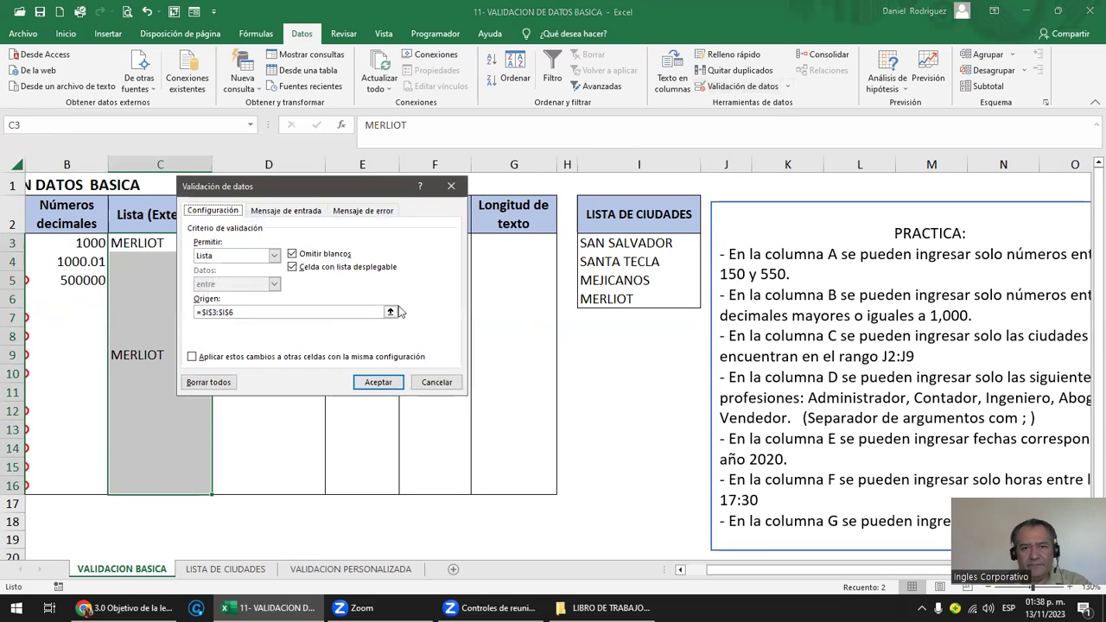
left_click(203, 382)
left_click(377, 382)
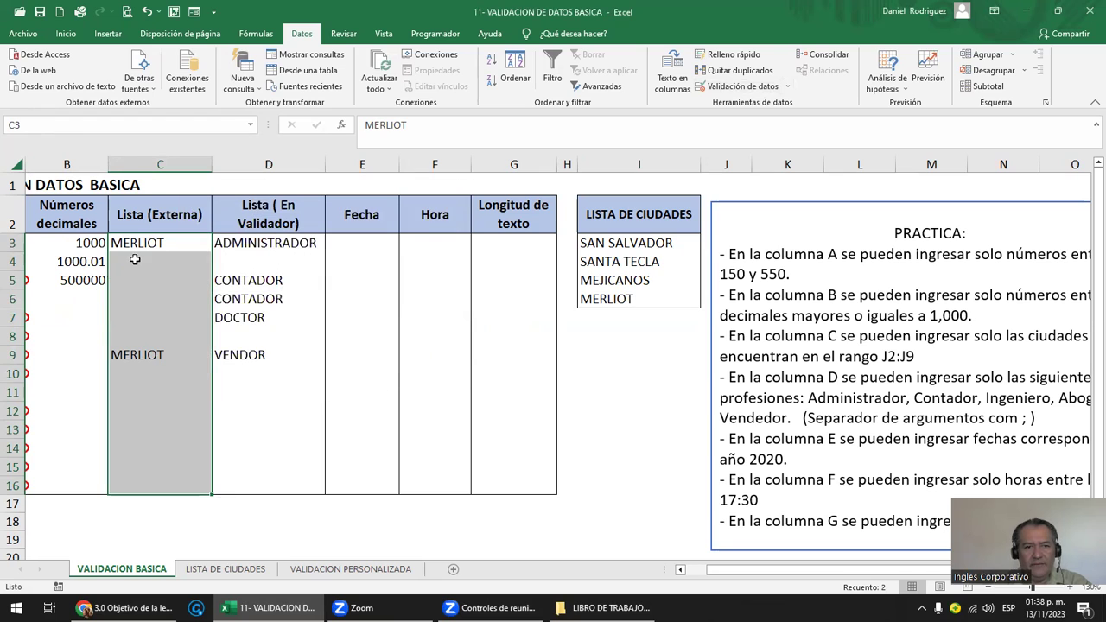
- Delete the MERLIOT entries from column C, leaving C3:C16 empty
left_click_drag(159, 243, 159, 261)
key("shift+Down")
key("shift+Down")
key("shift+Down")
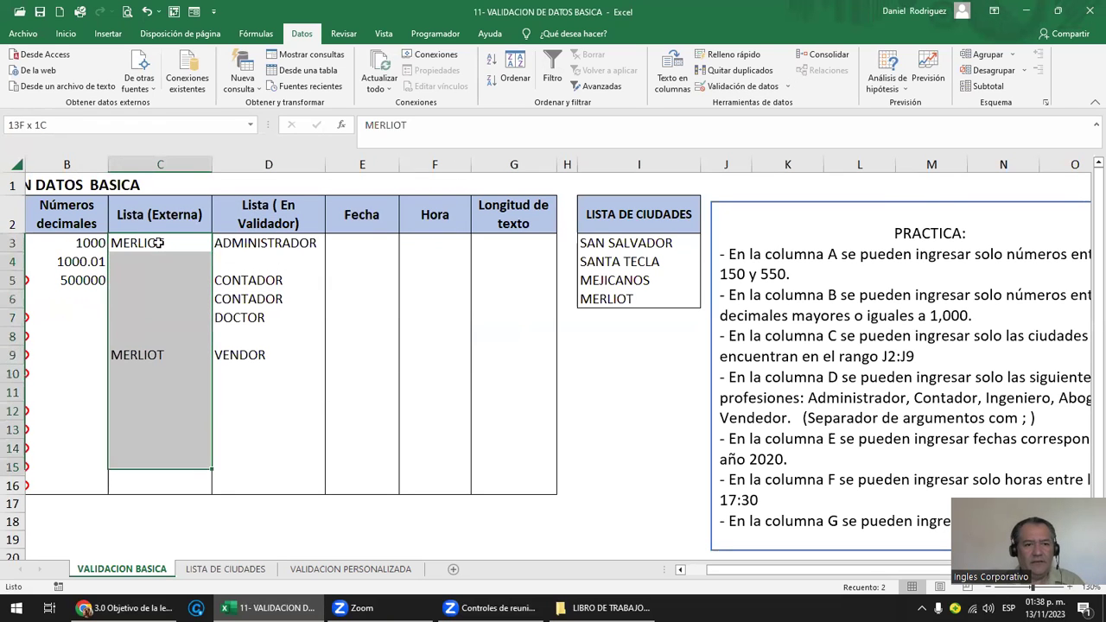
key("shift+Down")
key("Delete")
left_click(159, 243)
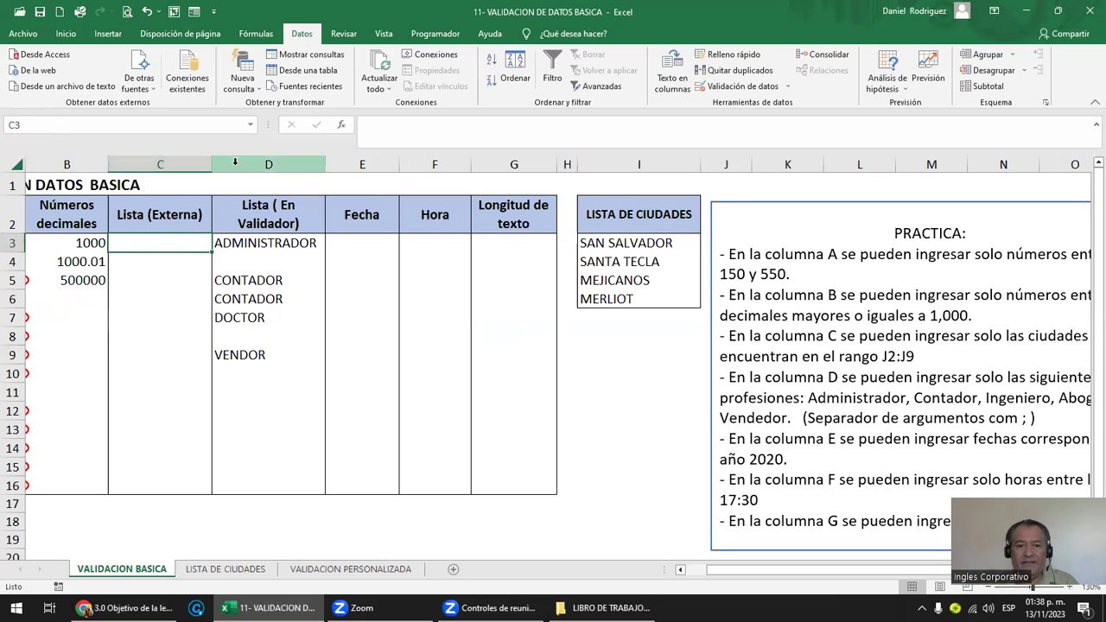
- Check the VENDEDORES named range, then reselect C3:C16 on VALIDACION BASICA
left_click(249, 125)
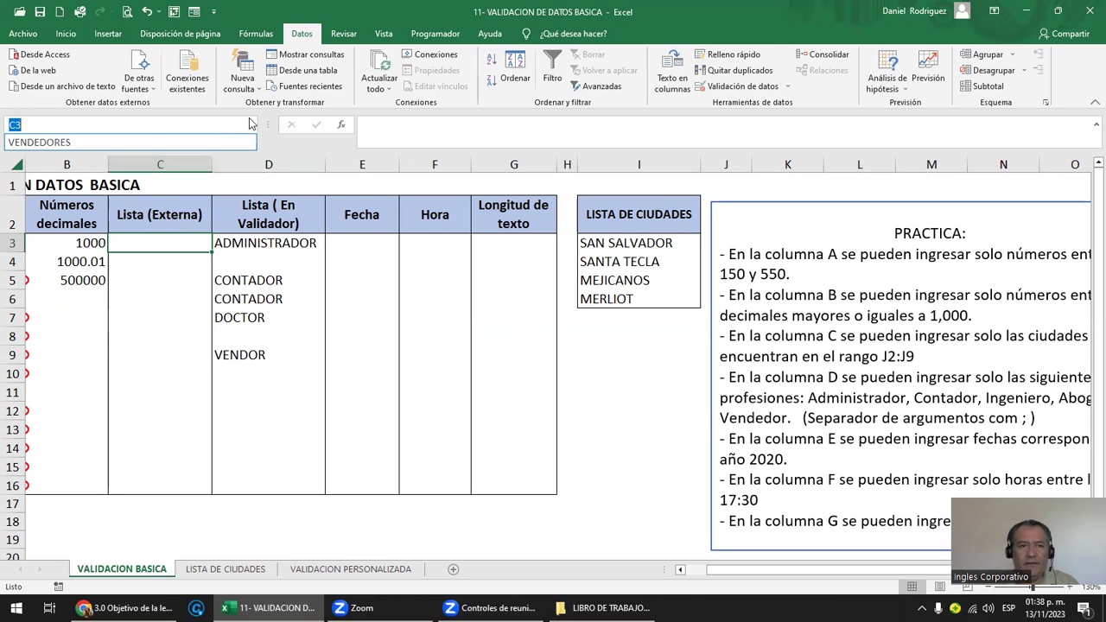
left_click(117, 143)
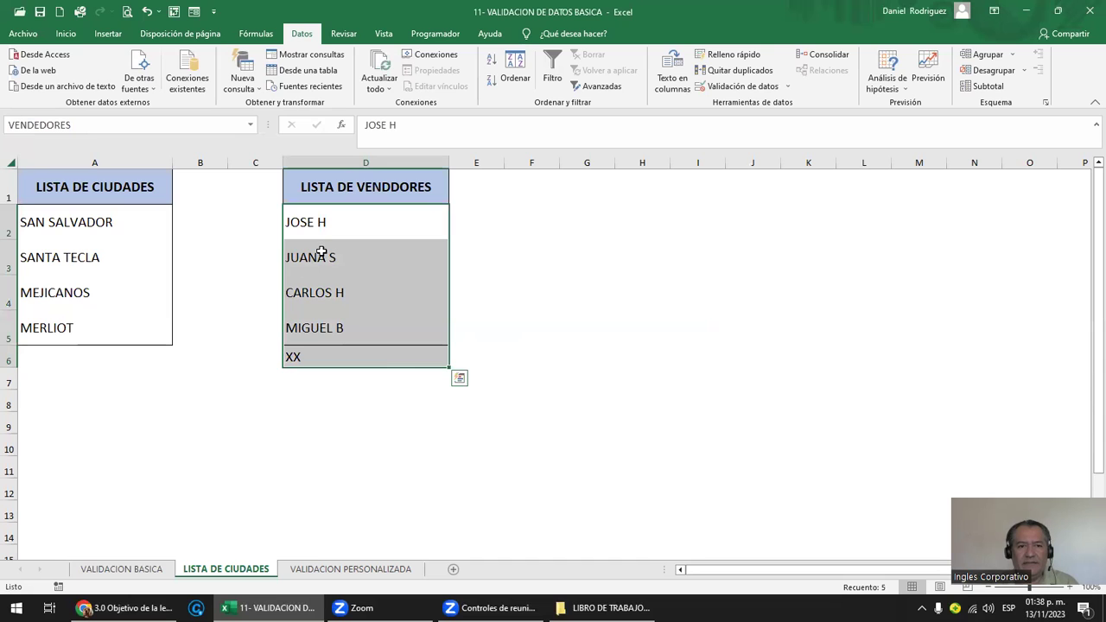
left_click(141, 571)
left_click_drag(165, 250, 157, 485)
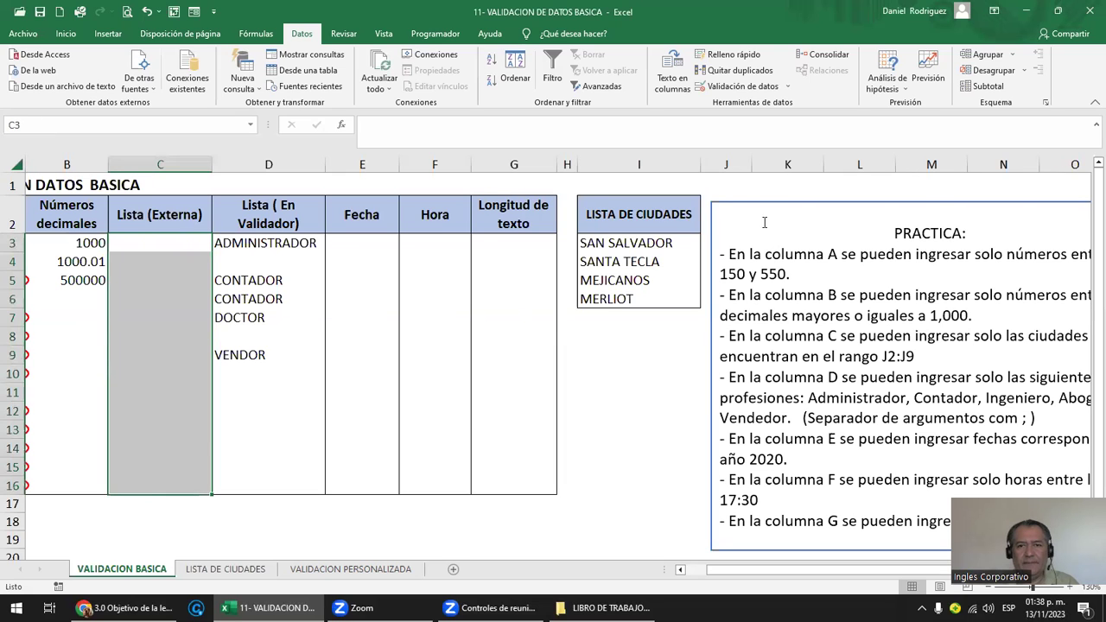
left_click(741, 87)
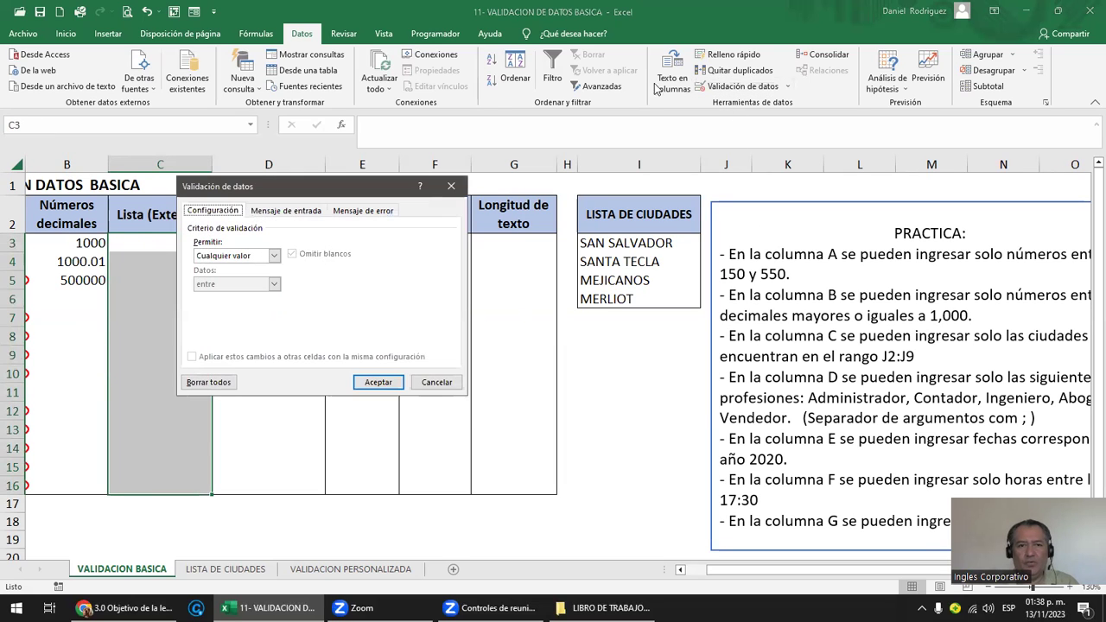
left_click(273, 256)
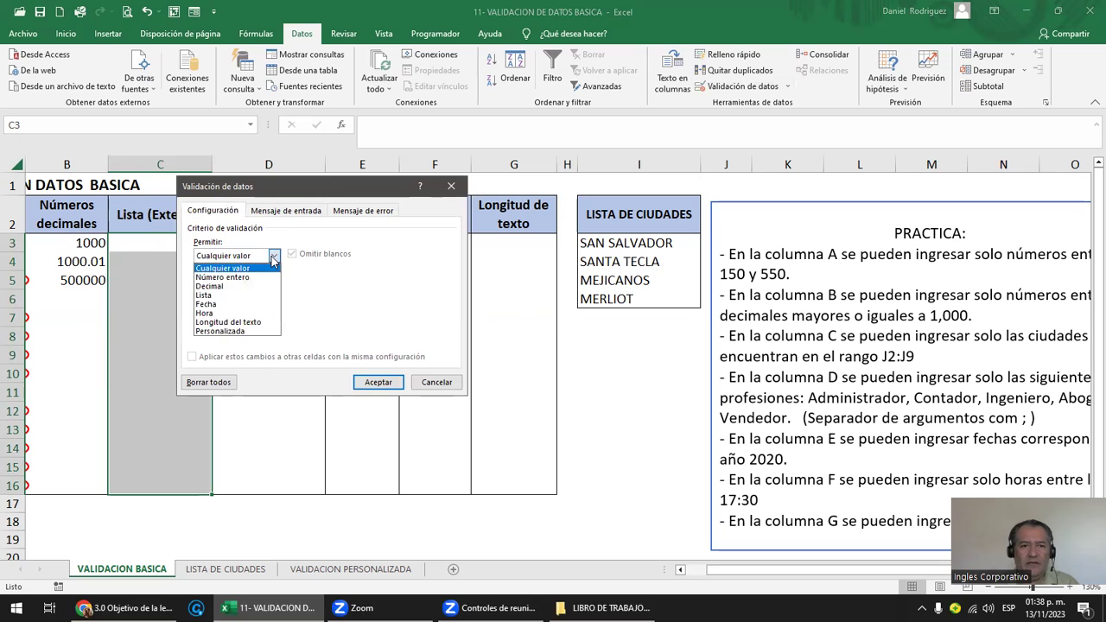
left_click(227, 294)
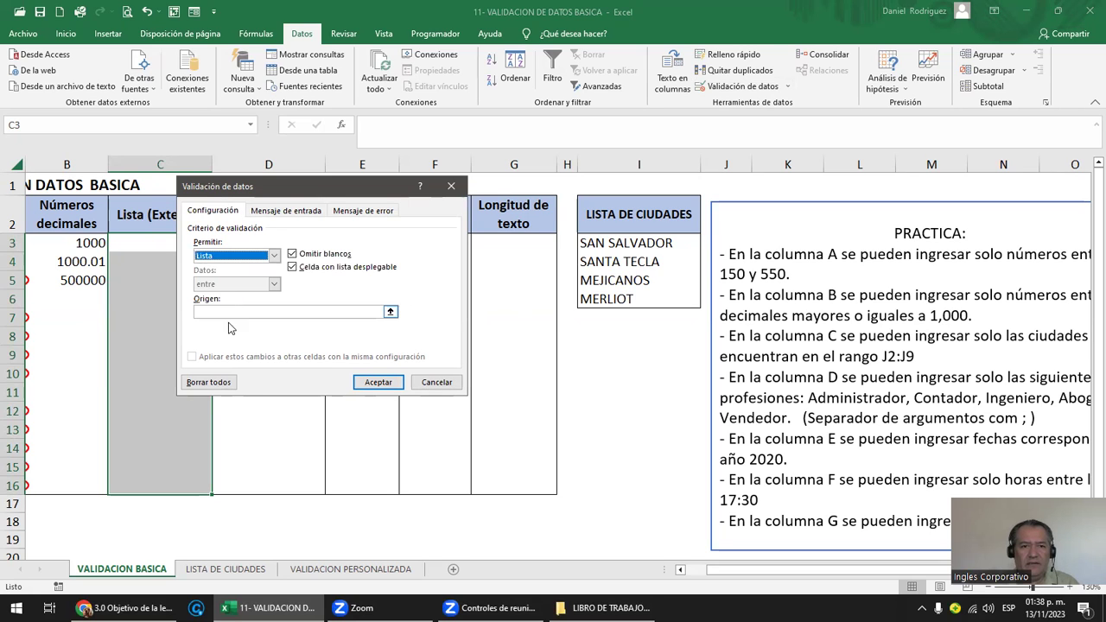
left_click(210, 311)
type("=VENDEDORES")
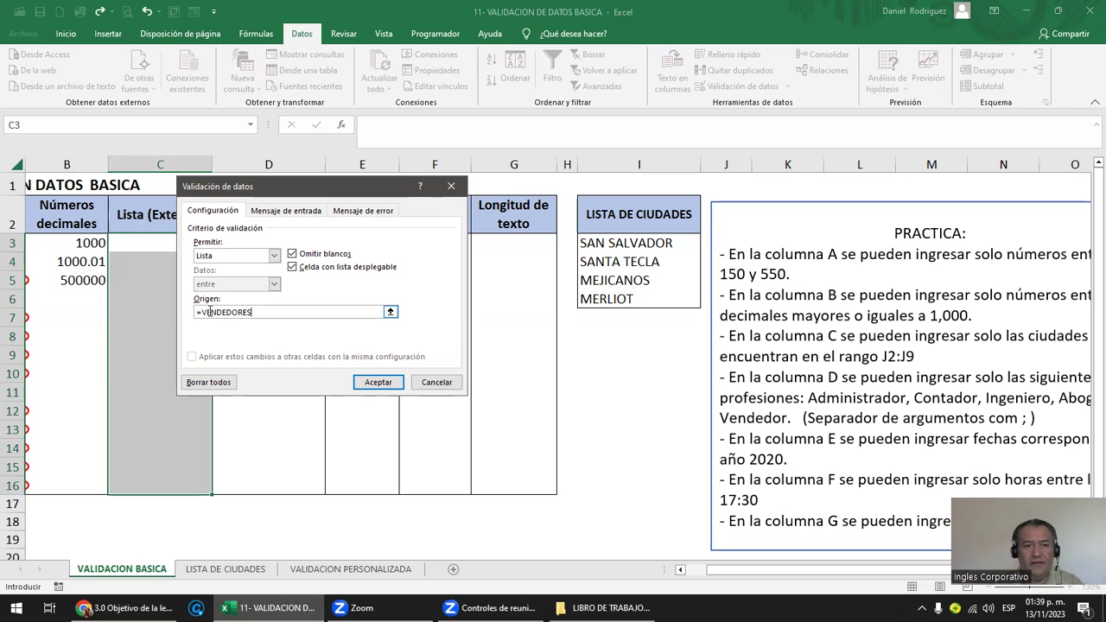
left_click(378, 382)
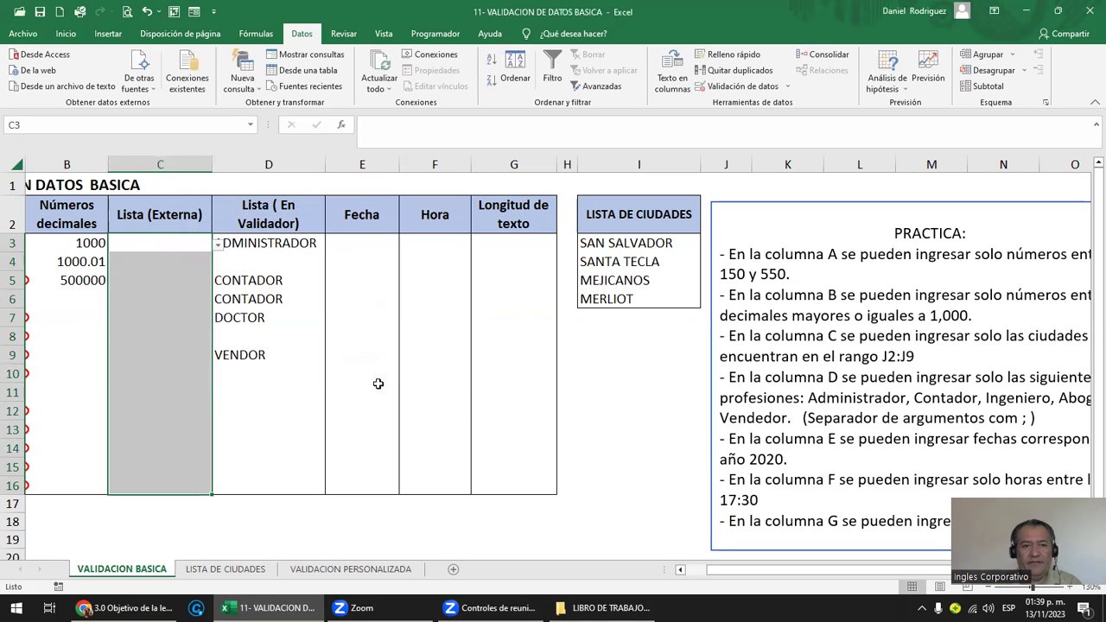
left_click(160, 243)
left_click(218, 245)
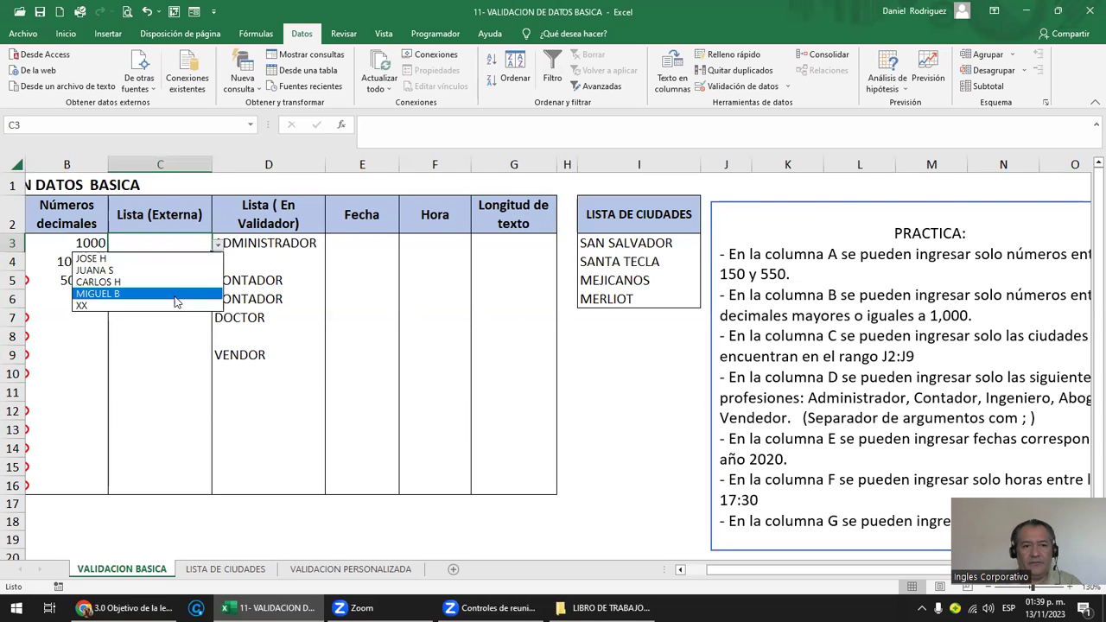
left_click(175, 297)
key("Delete")
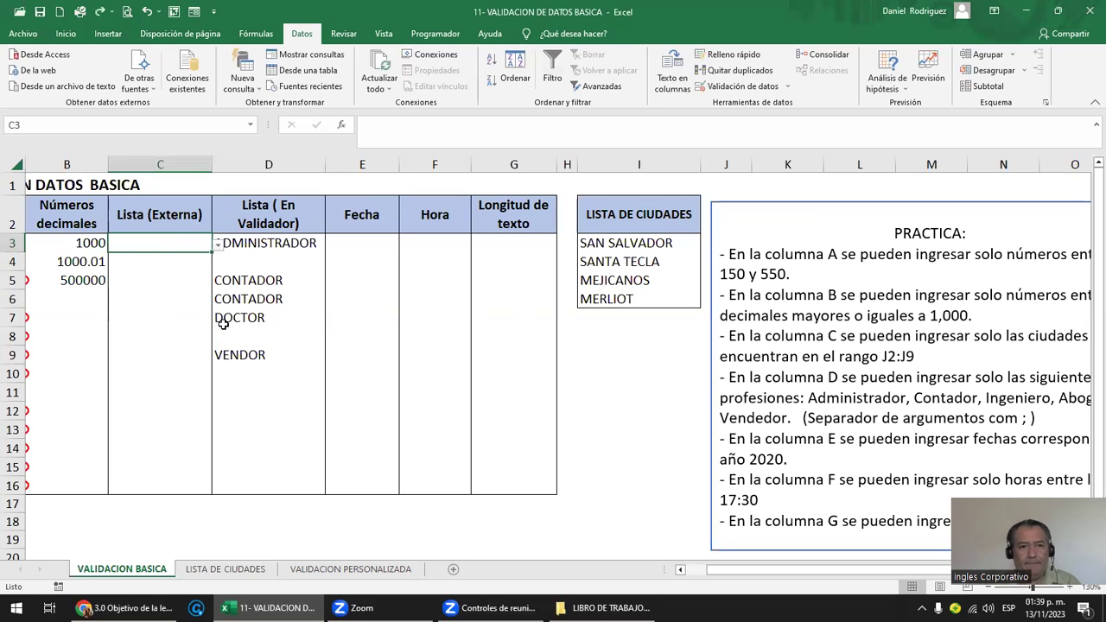
- Redefine the C3:C16 list validation using the seller names on LISTA DE CIUDADES as source
left_click_drag(164, 242, 167, 489)
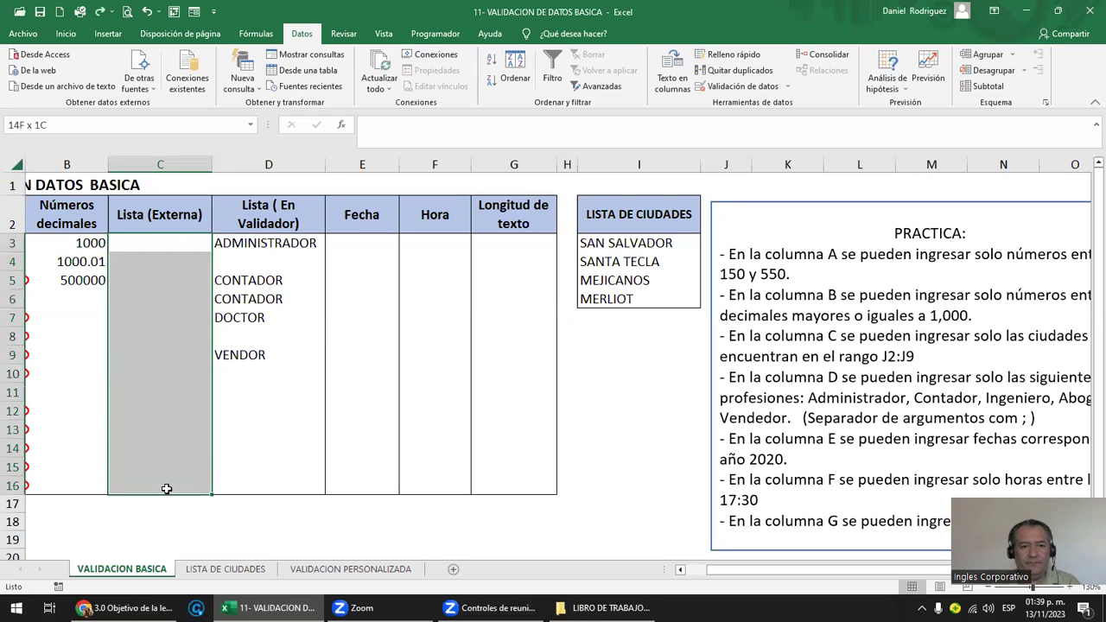
left_click(731, 86)
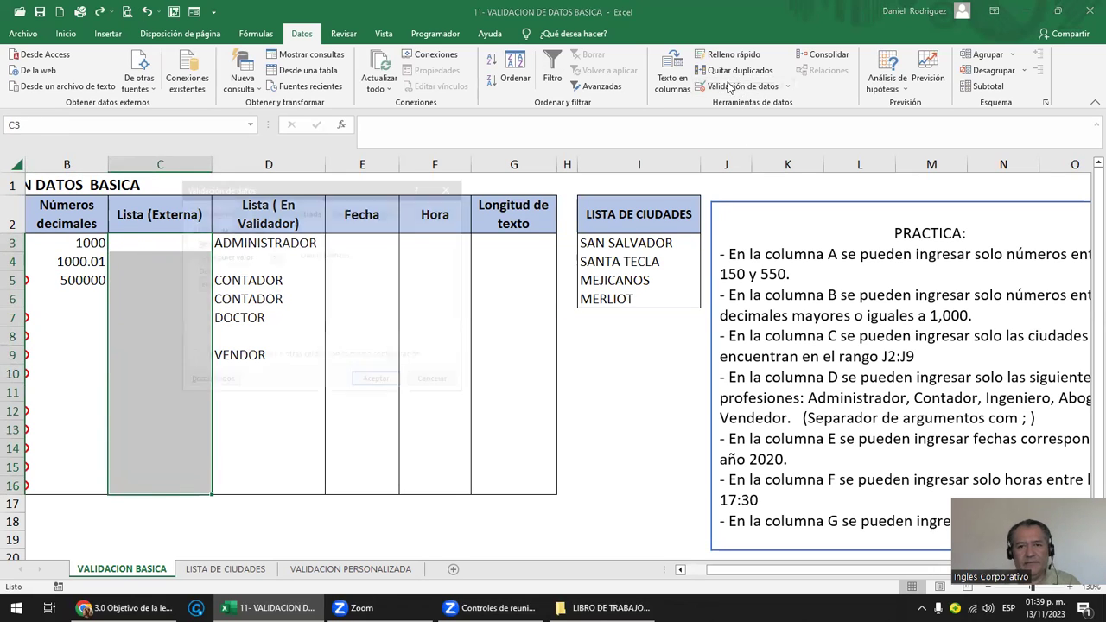
left_click(271, 256)
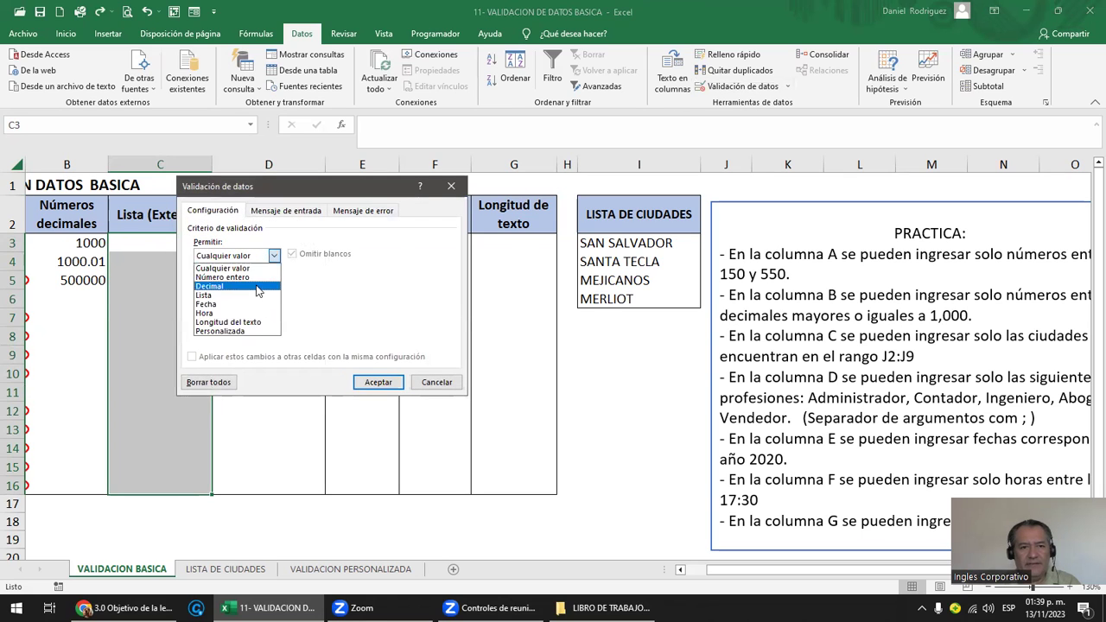
left_click(249, 295)
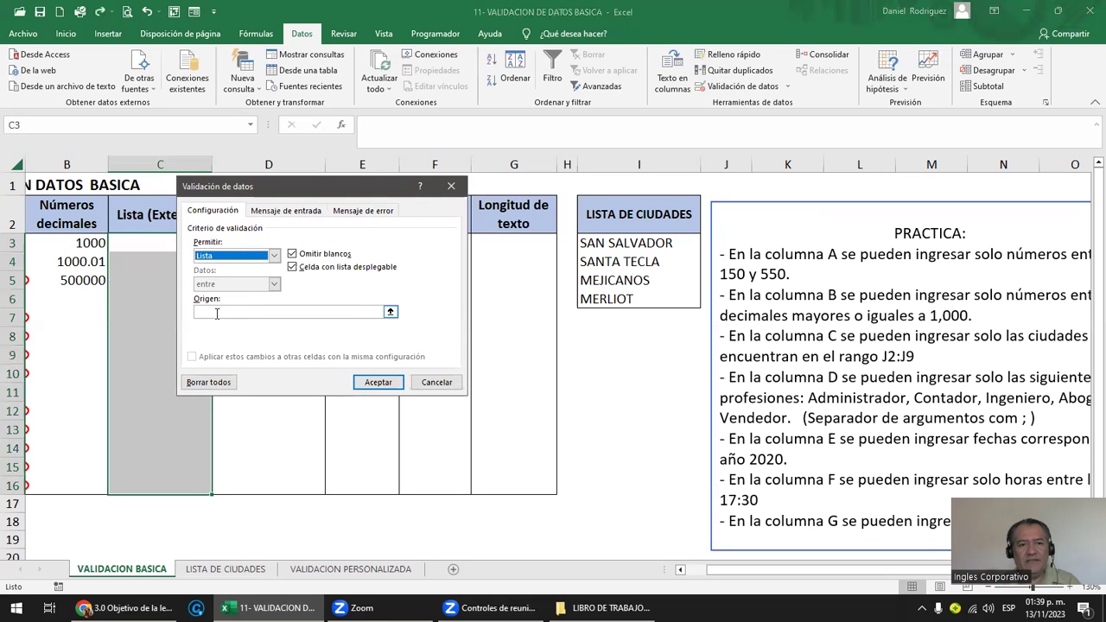
left_click(217, 312)
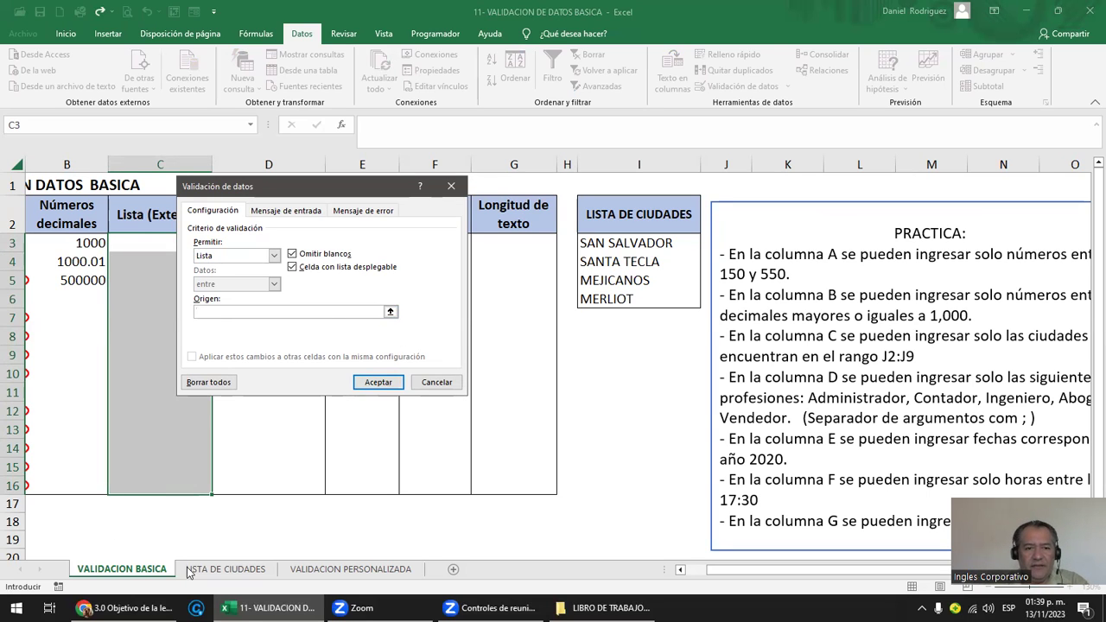
left_click(226, 569)
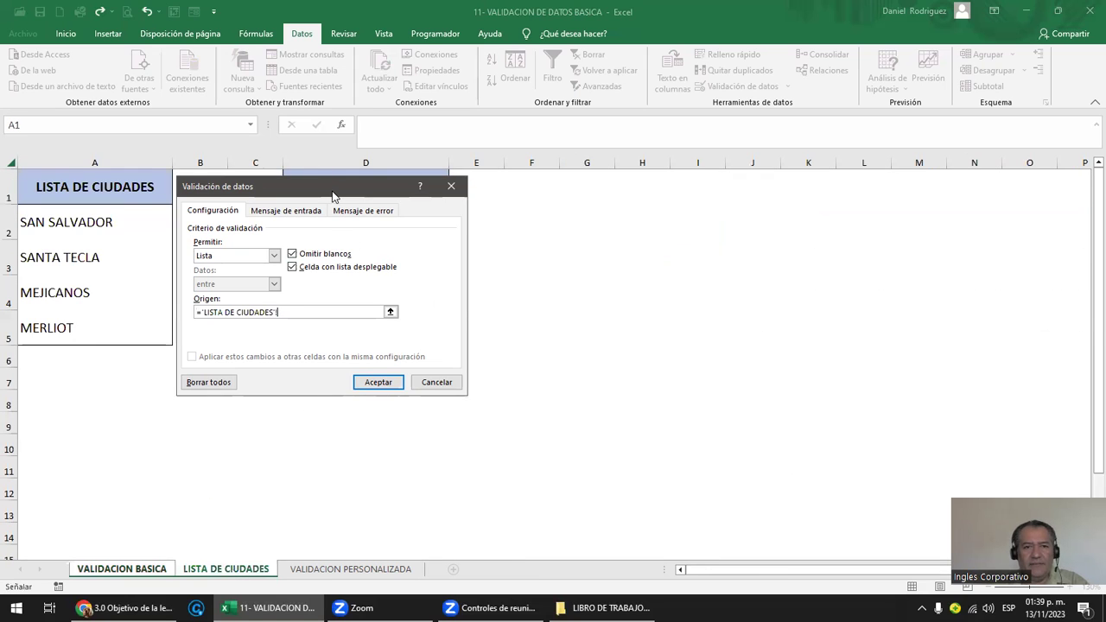
left_click_drag(333, 194, 772, 193)
left_click_drag(335, 223, 317, 350)
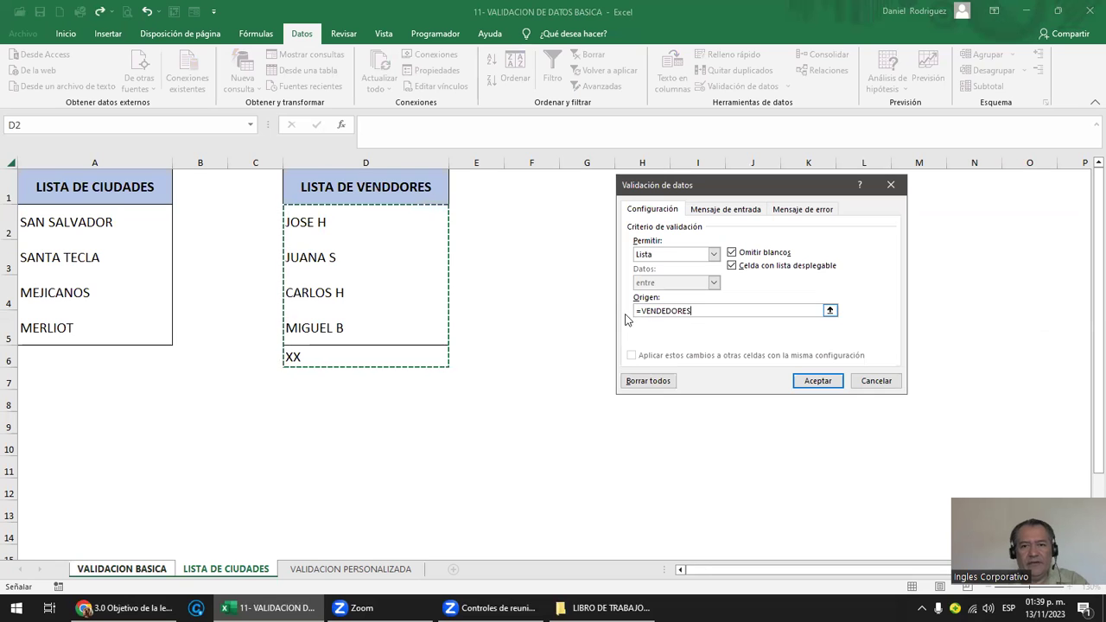
left_click(811, 383)
key("ctrl+Page_Up")
left_click_drag(171, 275, 180, 267)
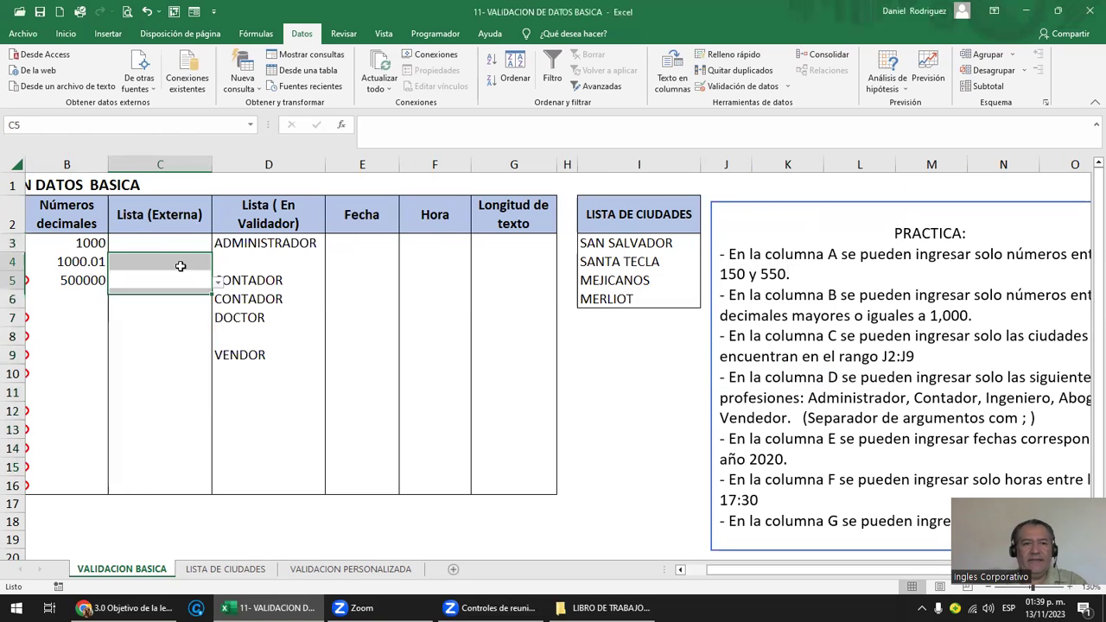
left_click(160, 242)
left_click(217, 244)
left_click(138, 283)
left_click(160, 317)
left_click(217, 318)
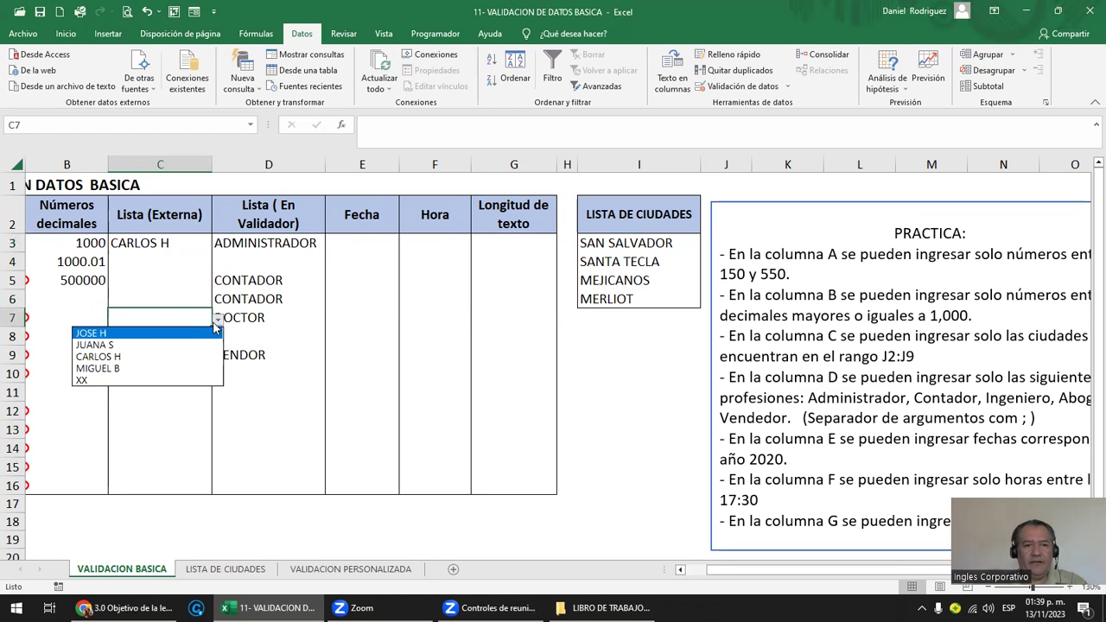
left_click(157, 356)
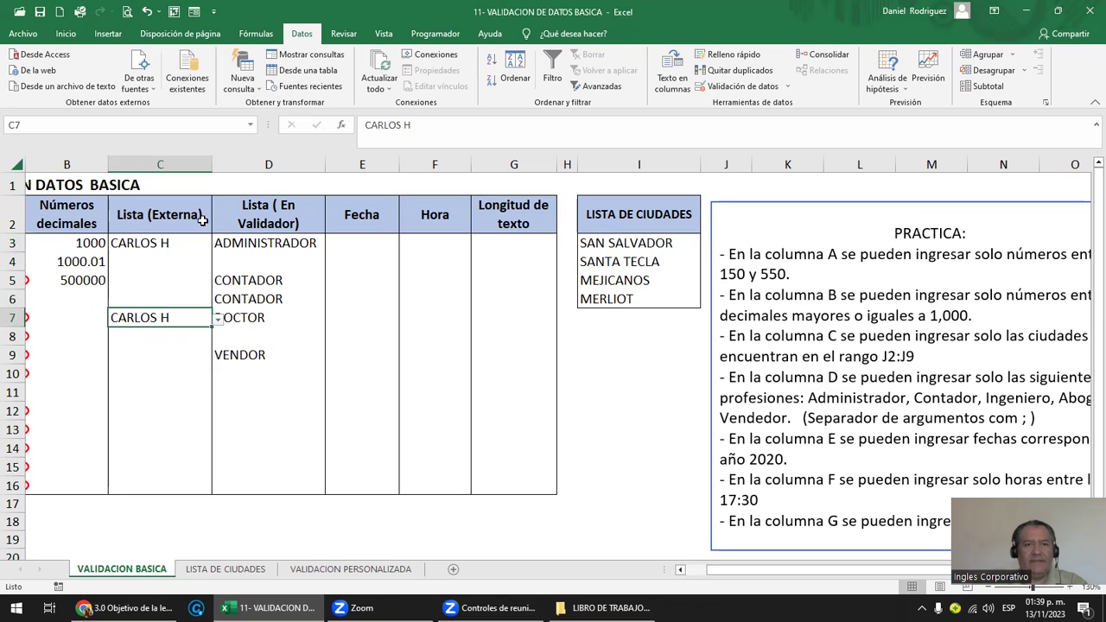
- Review the city list in column I, the validated C range, and the workbook's named ranges
left_click_drag(641, 244, 653, 298)
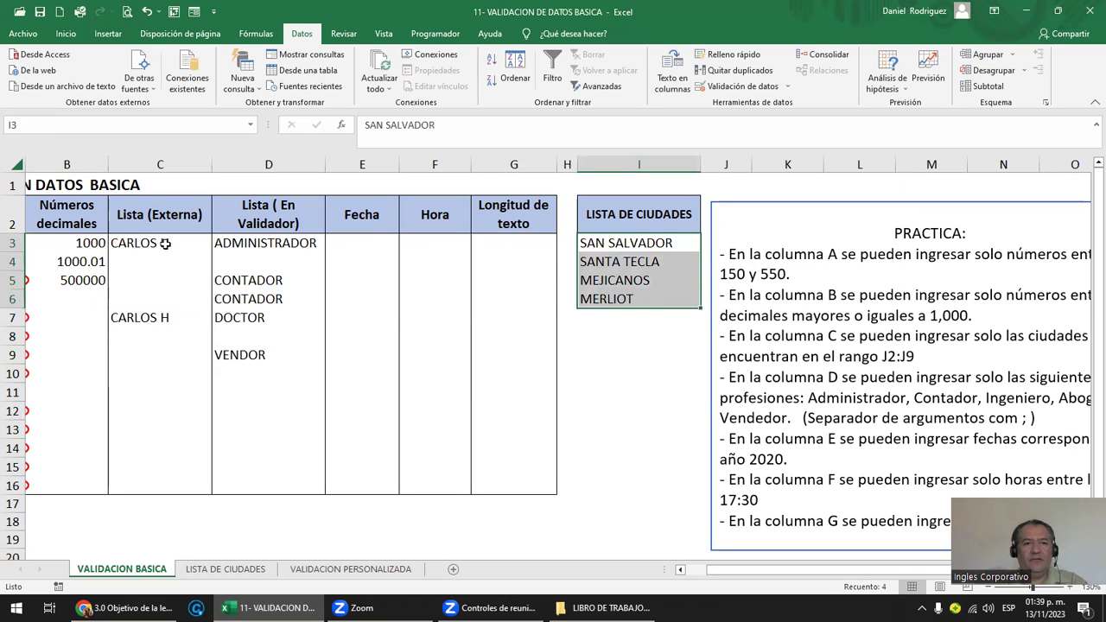
left_click_drag(165, 244, 165, 480)
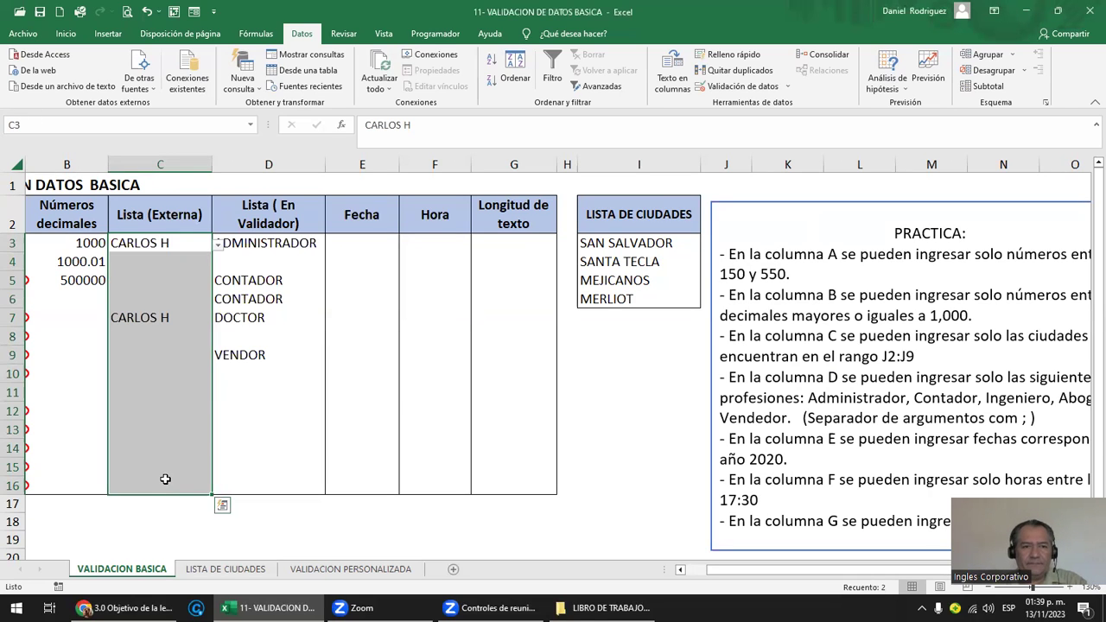
left_click(158, 163)
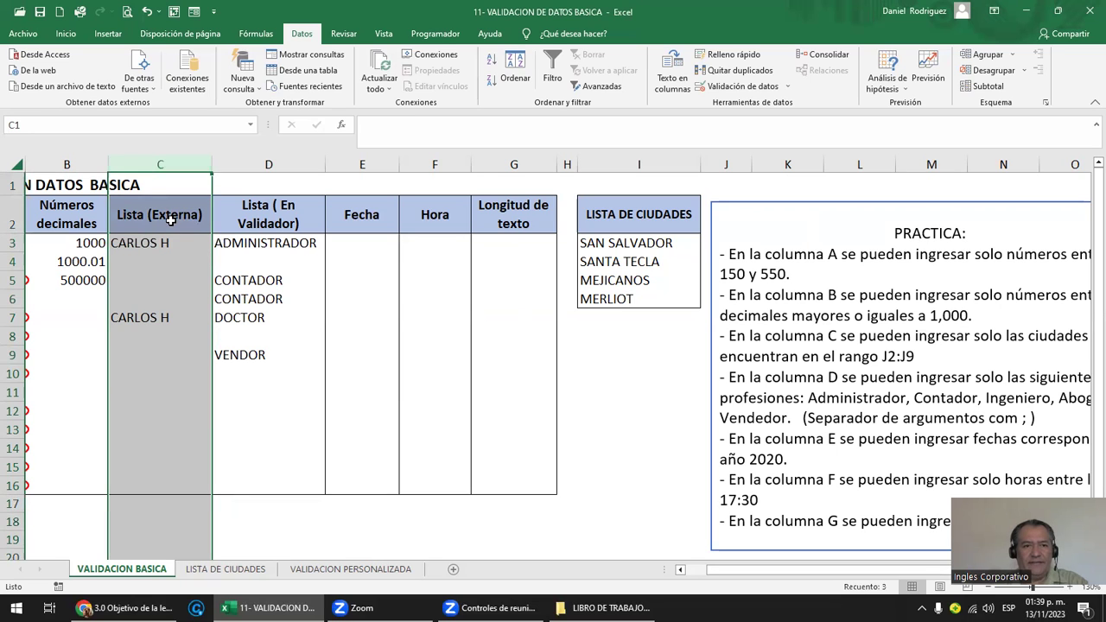
left_click(620, 242)
left_click_drag(620, 279, 620, 298)
left_click(166, 242)
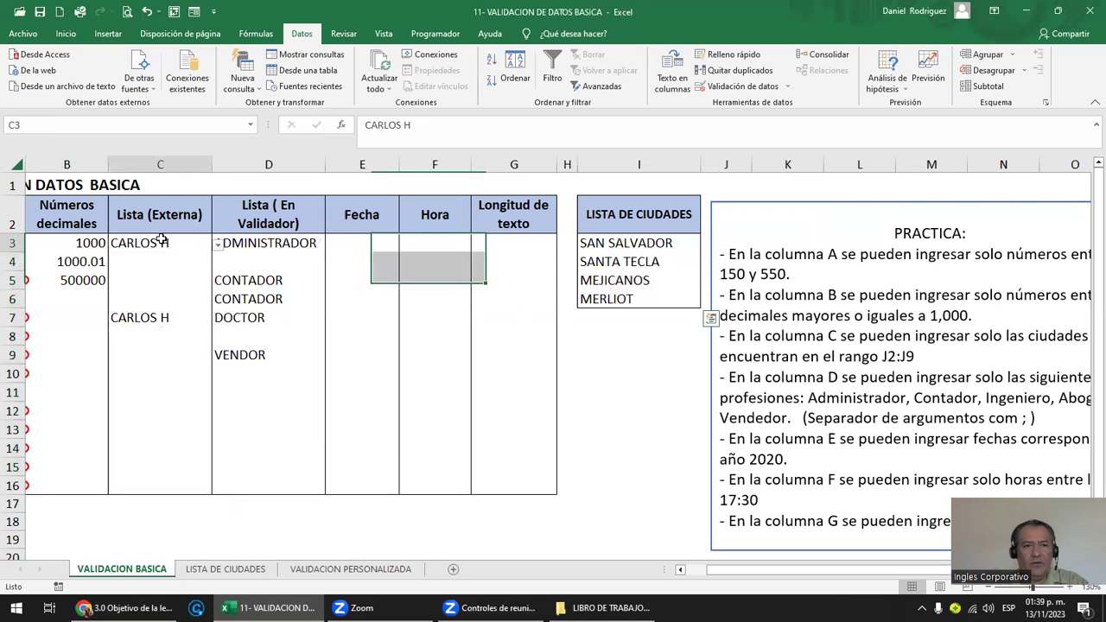
left_click(252, 125)
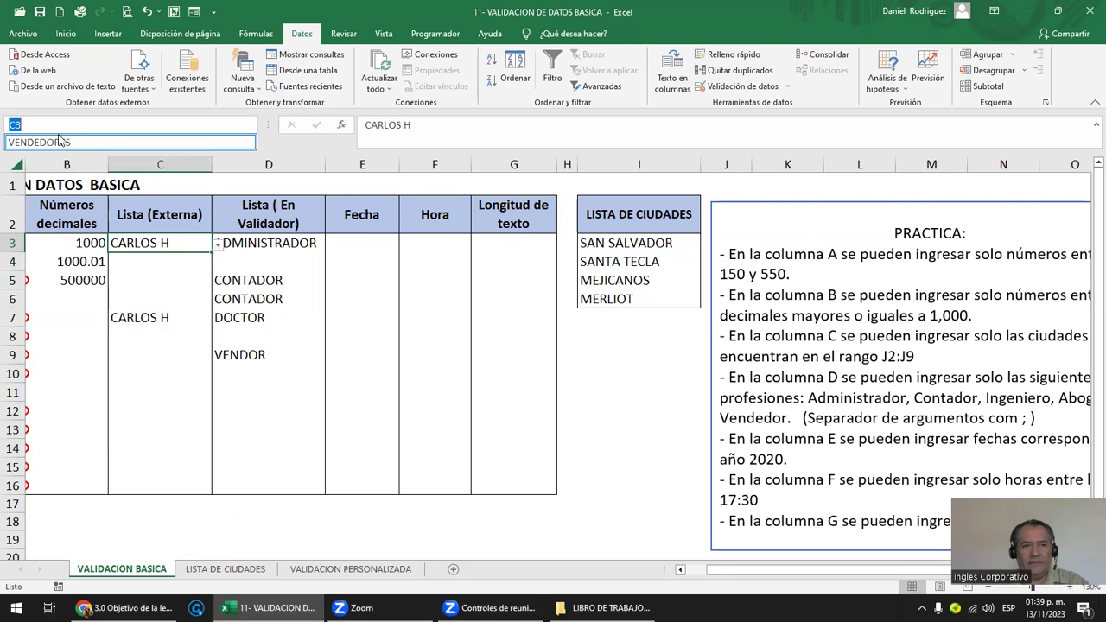
key("Escape")
- Drag the column E border to make the Fecha column slightly wider
left_click(283, 164)
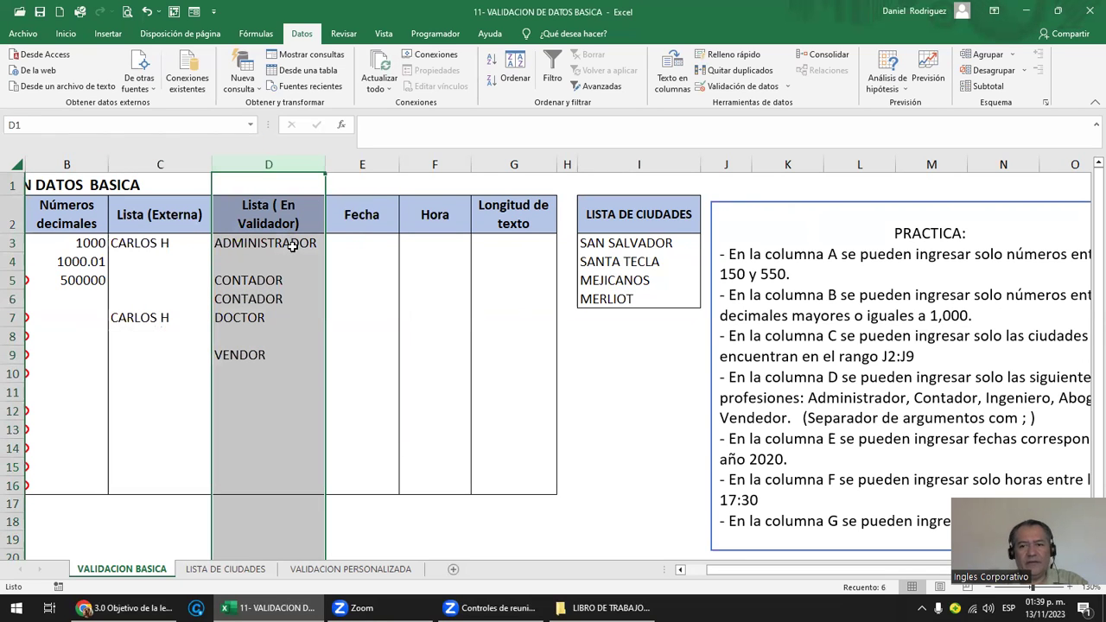
left_click(383, 243)
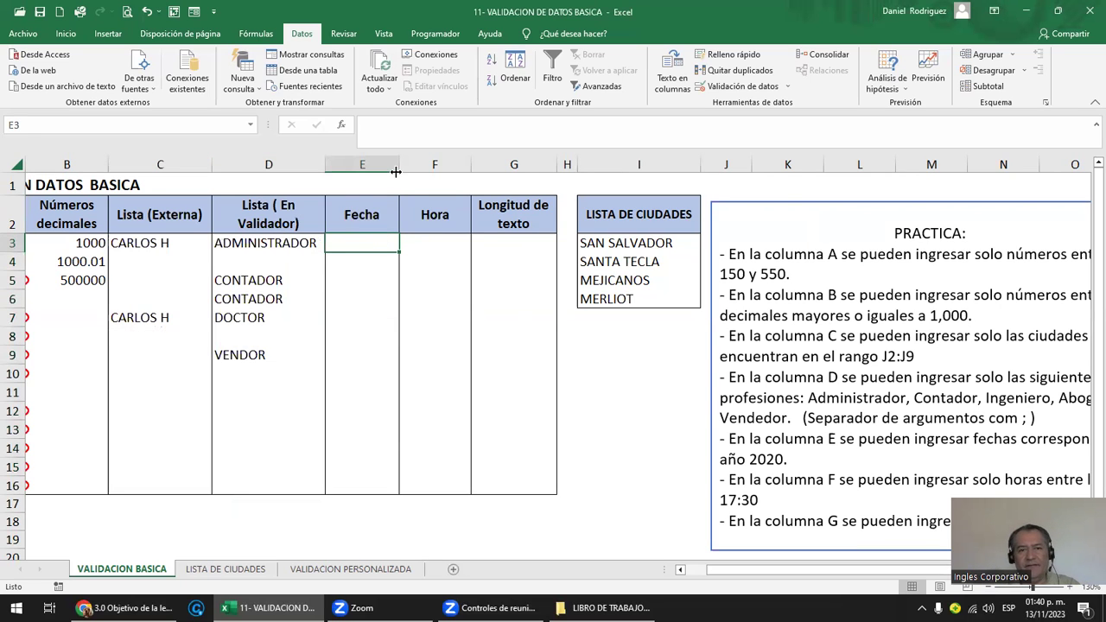
left_click_drag(396, 171, 409, 171)
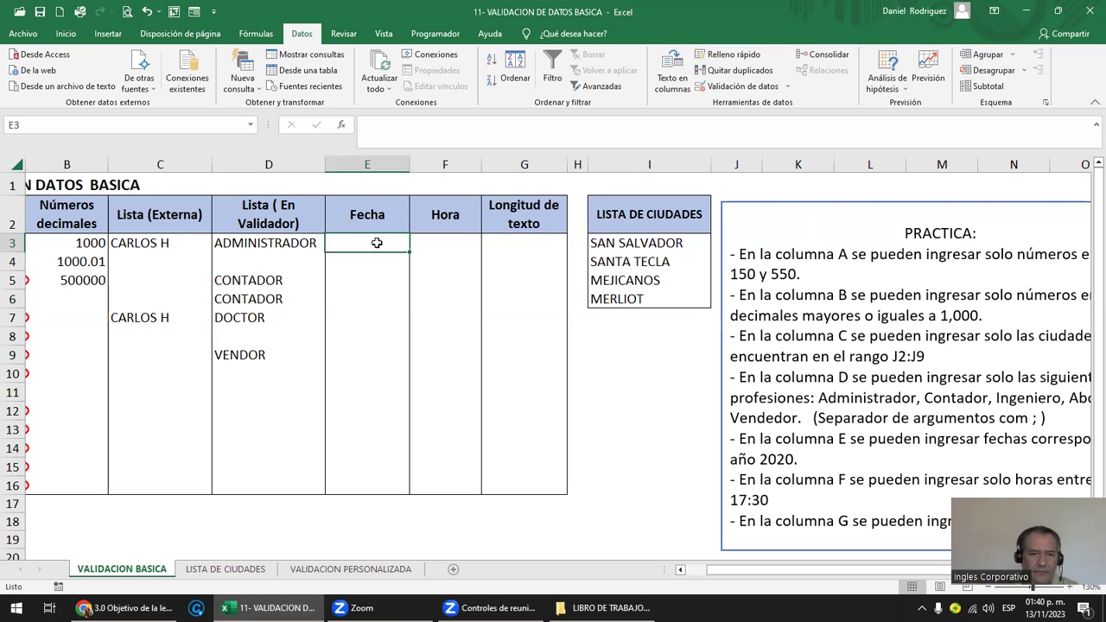
- Select the Fecha cells E3 through E16
left_click(786, 440)
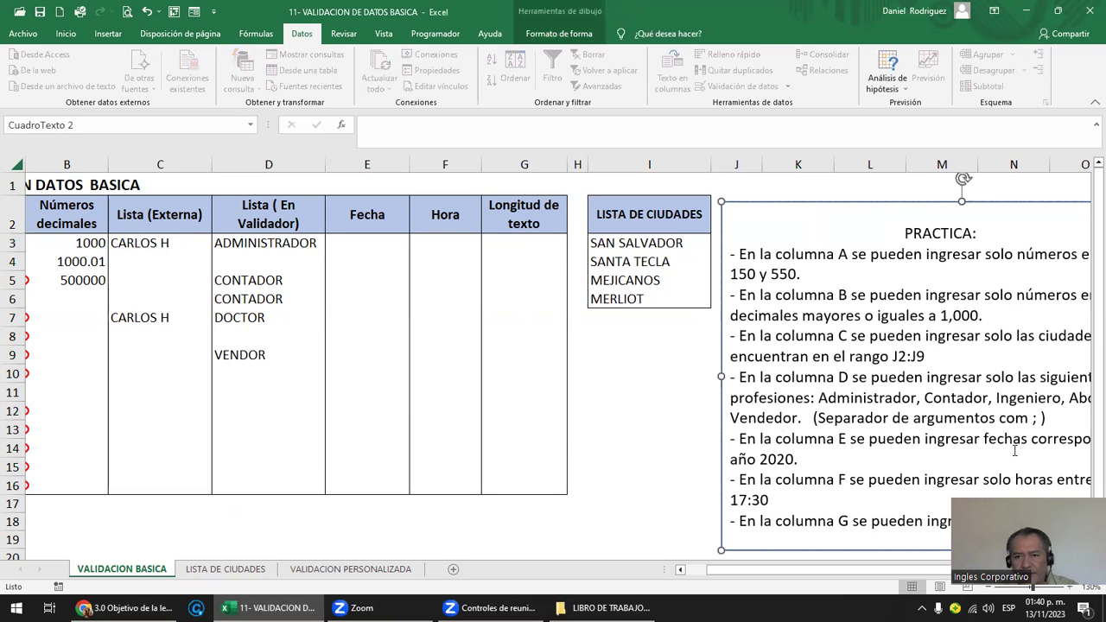
left_click_drag(879, 568, 923, 568)
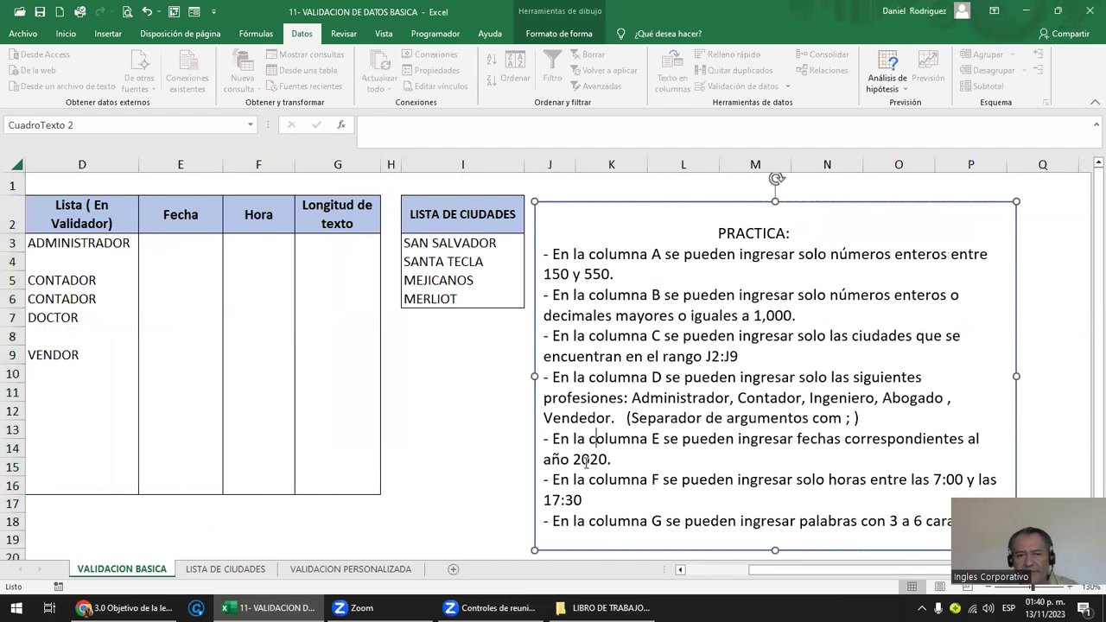
left_click(180, 234)
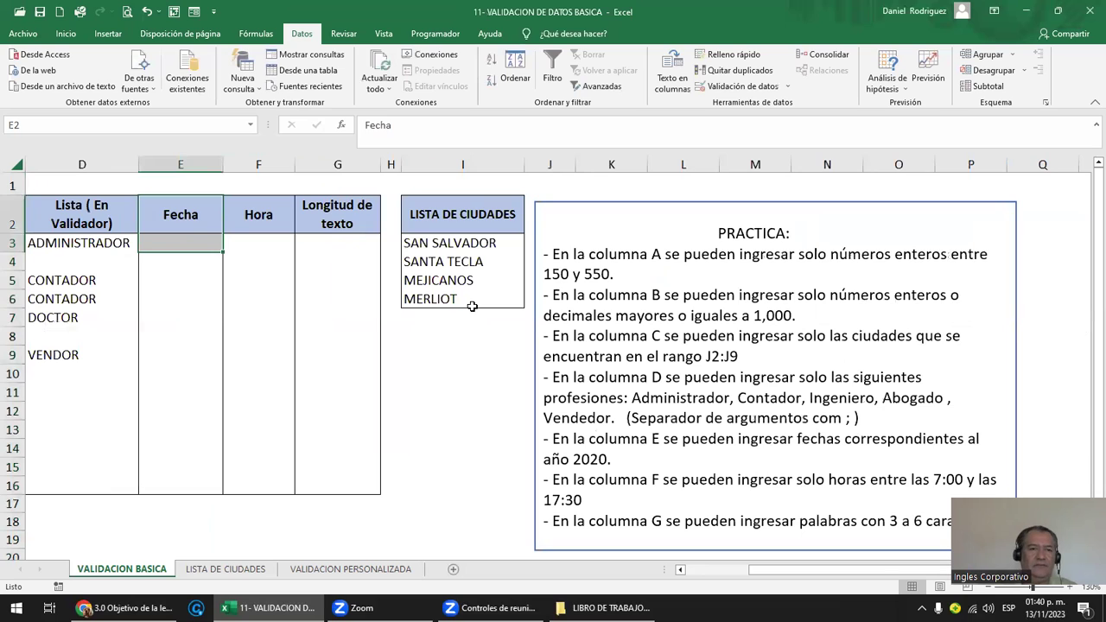
key("Down")
key("shift+Down")
key("shift+Down")
key("shift+Down")
key("shift+Down")
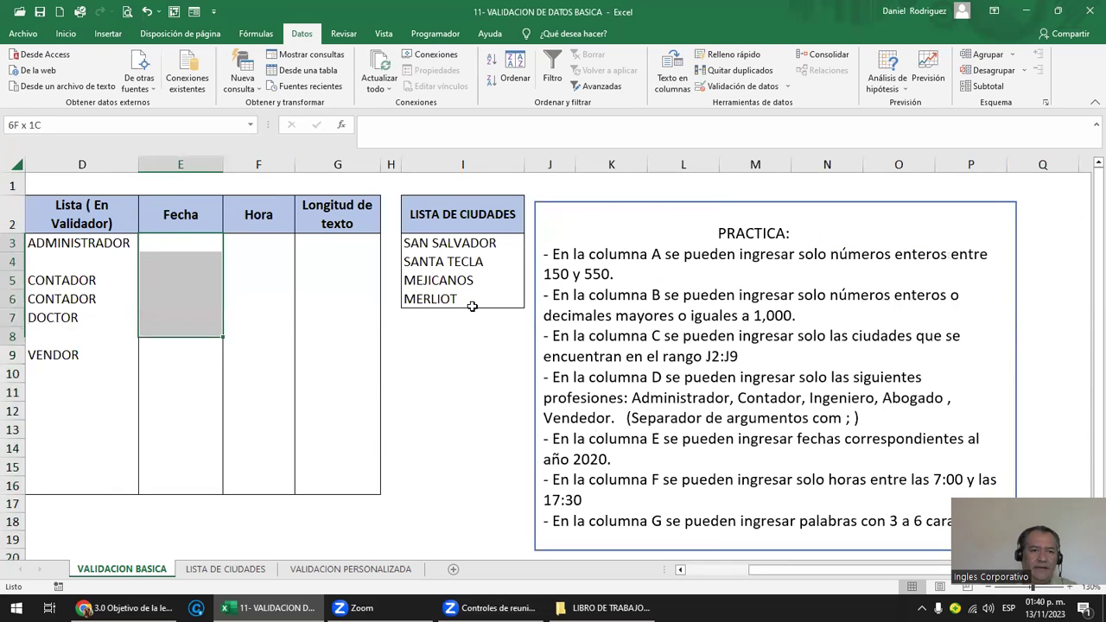
key("shift+Down")
key("shift+Down")
key("shift+Down")
key("shift+Down")
key("shift+Down")
key("shift+Down")
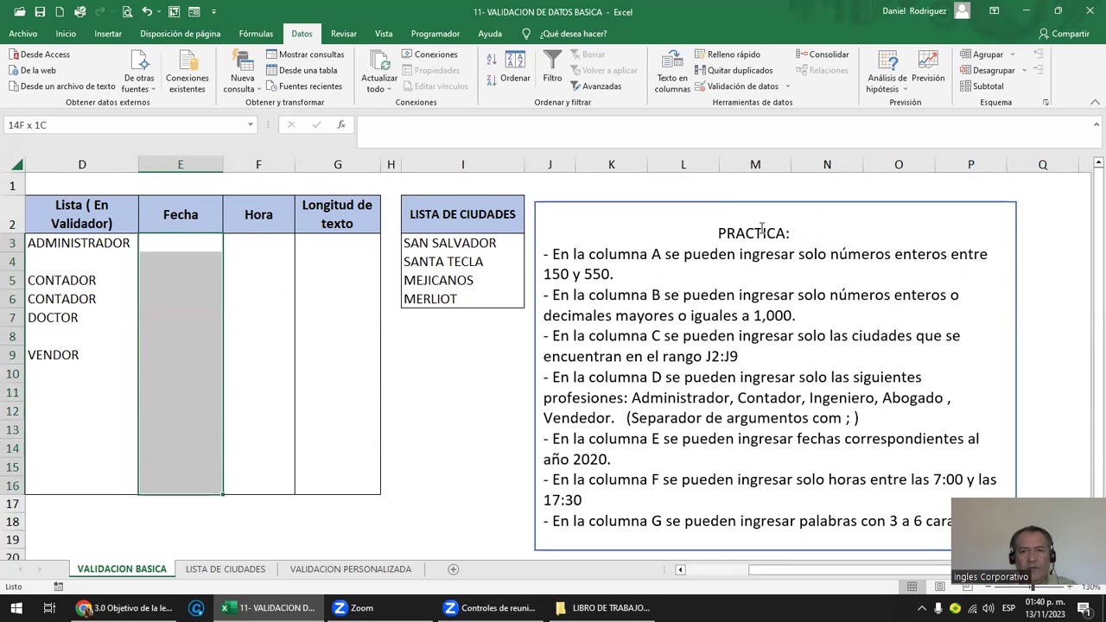
- Allow only dates between 01/01/2020 and 31/12/2020 in the selected Fecha cells
left_click(734, 87)
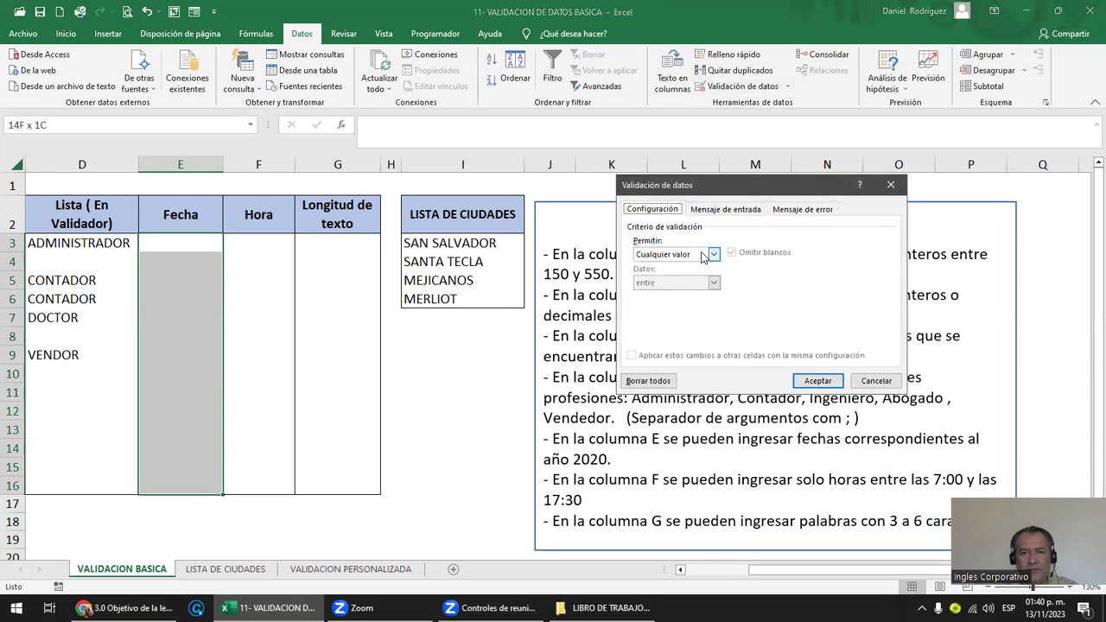
left_click(713, 254)
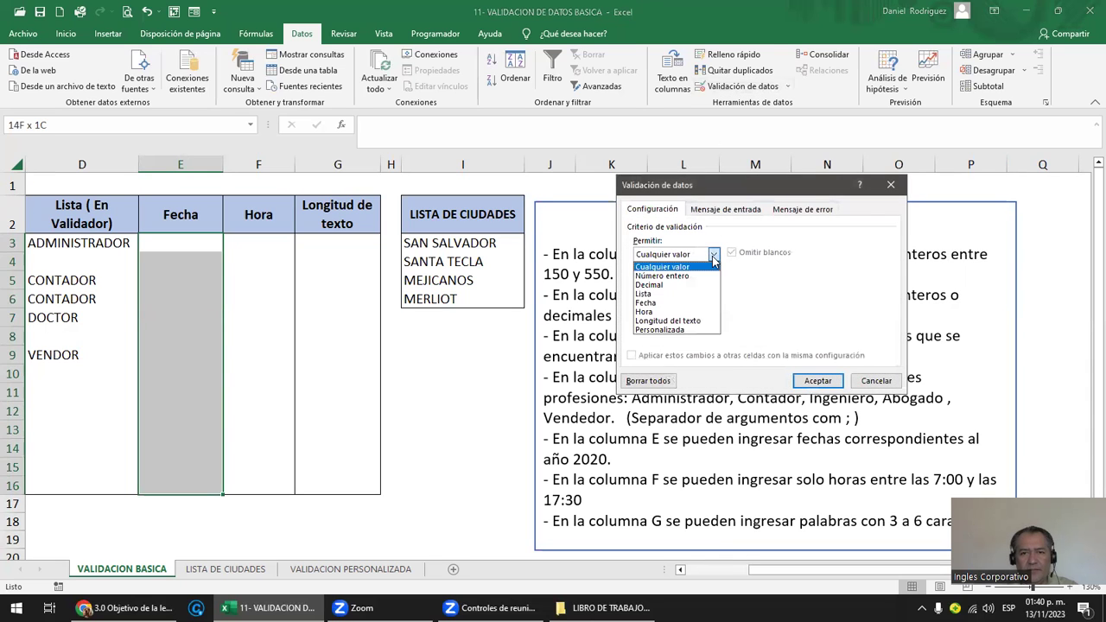
left_click(691, 303)
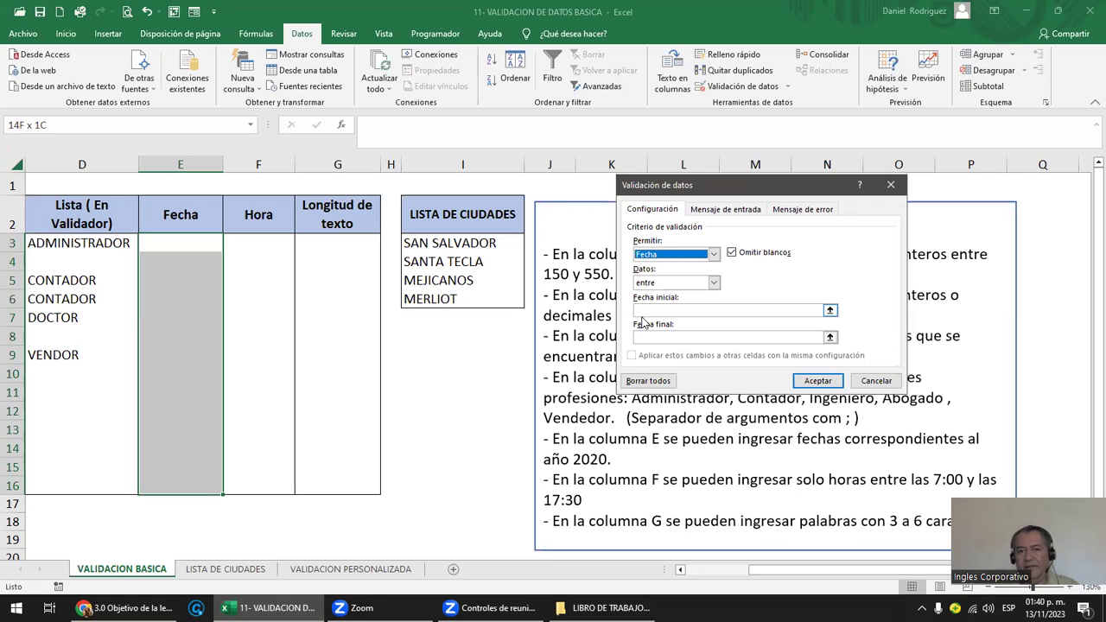
left_click(714, 283)
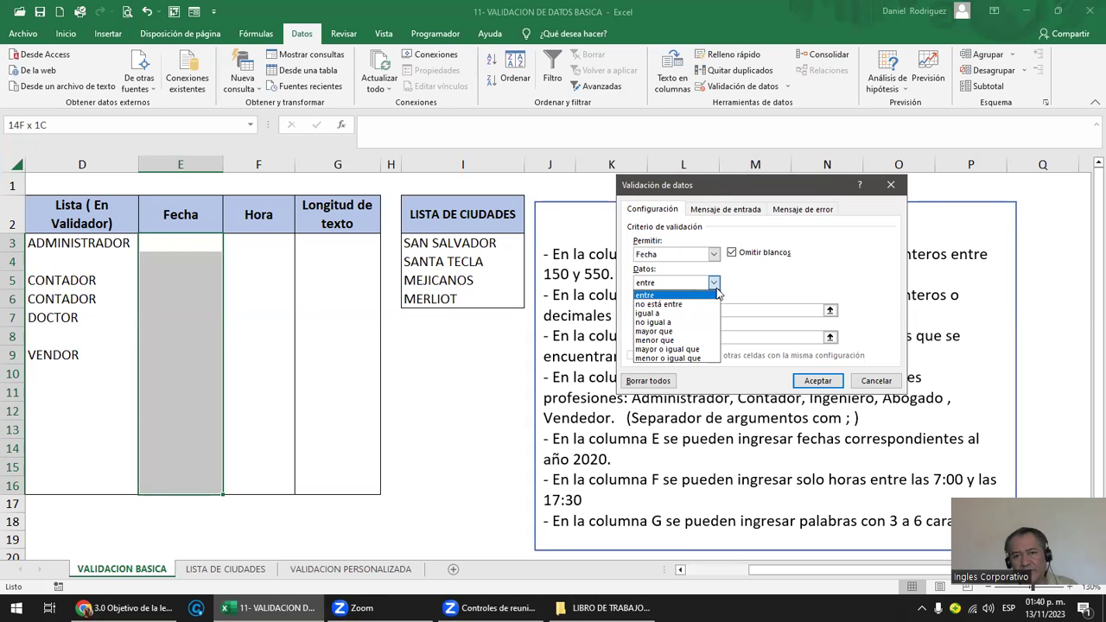
left_click(654, 295)
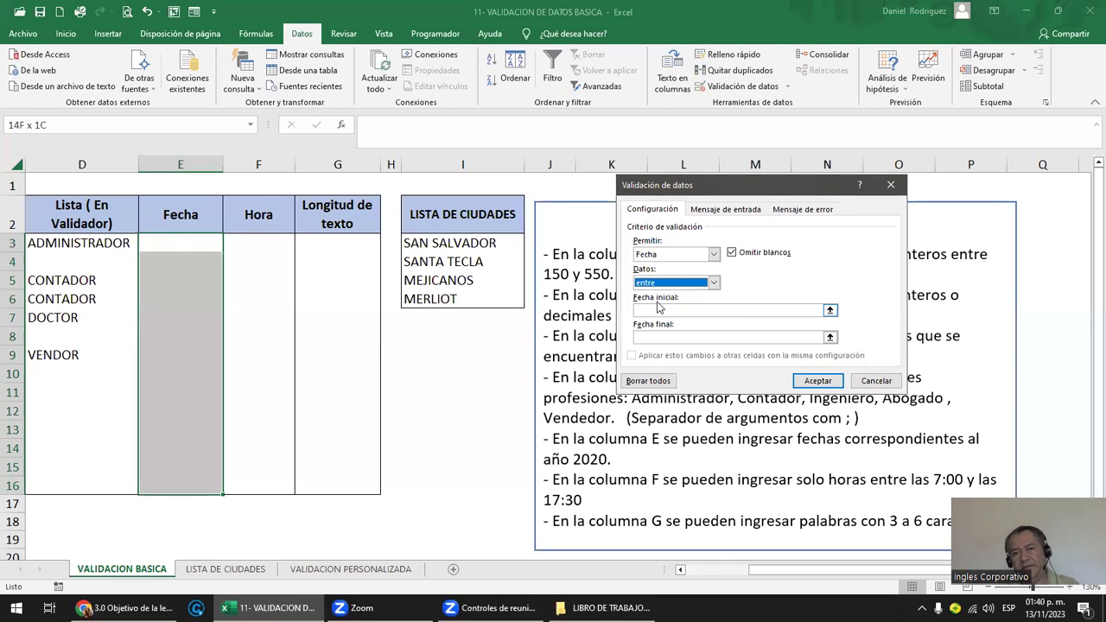
left_click(655, 311)
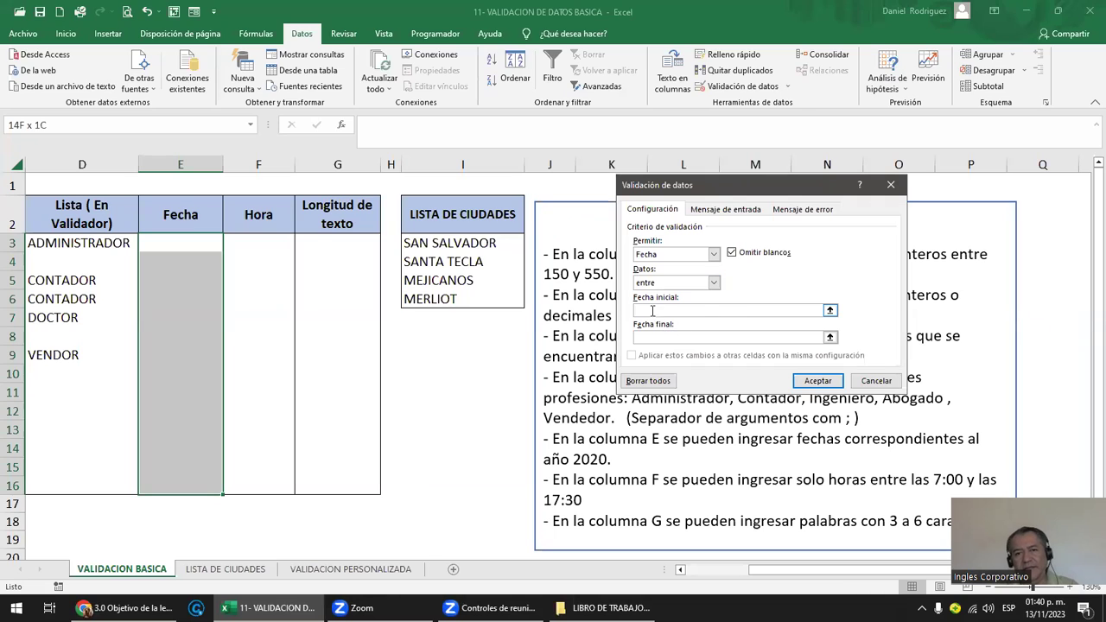
type("01/01/2020")
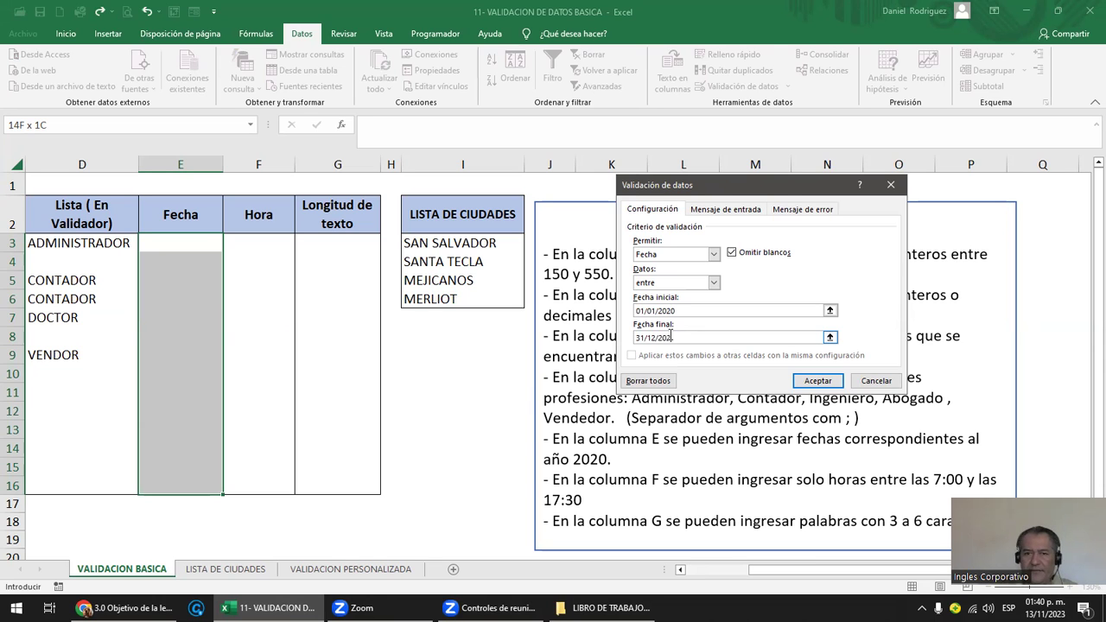
left_click(830, 381)
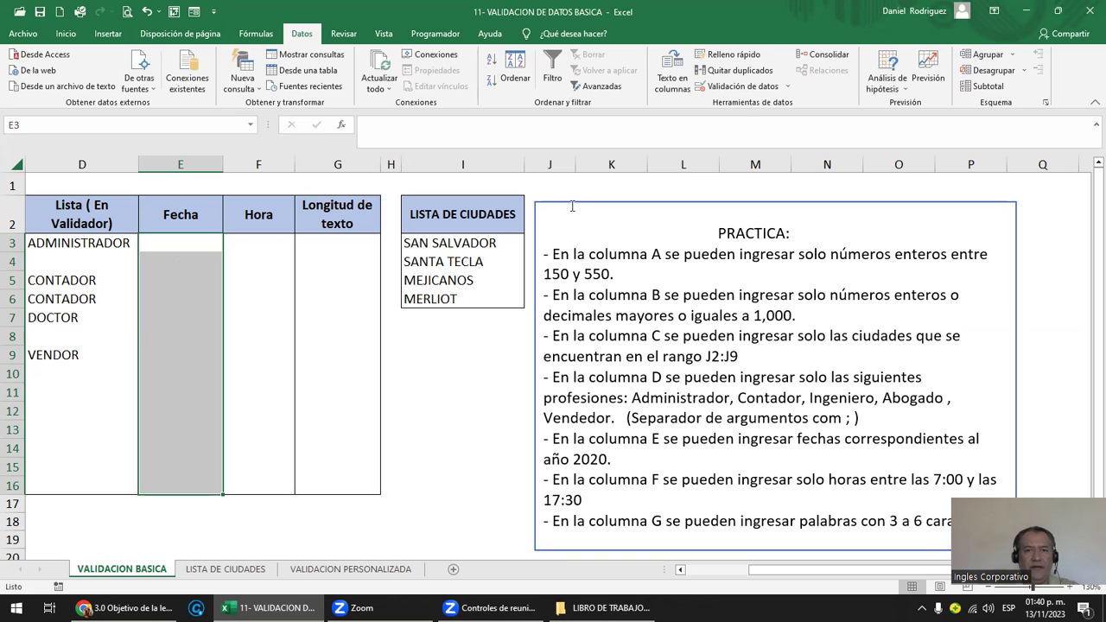
- Add the input message 'AÑO 2020' to the Fecha cells' data validation
left_click(743, 86)
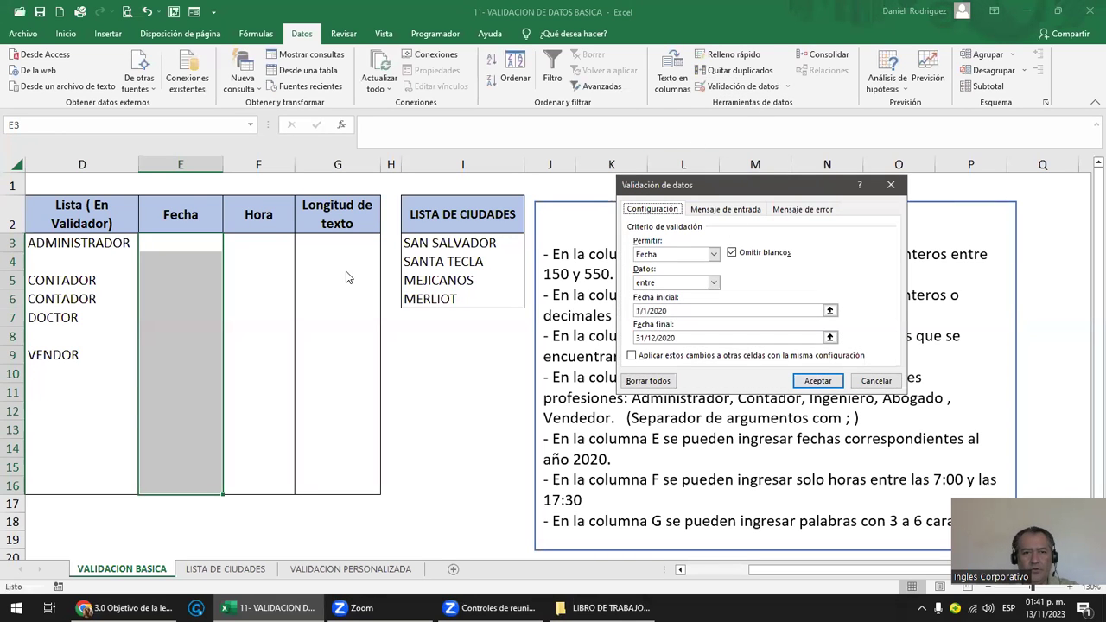
left_click(734, 214)
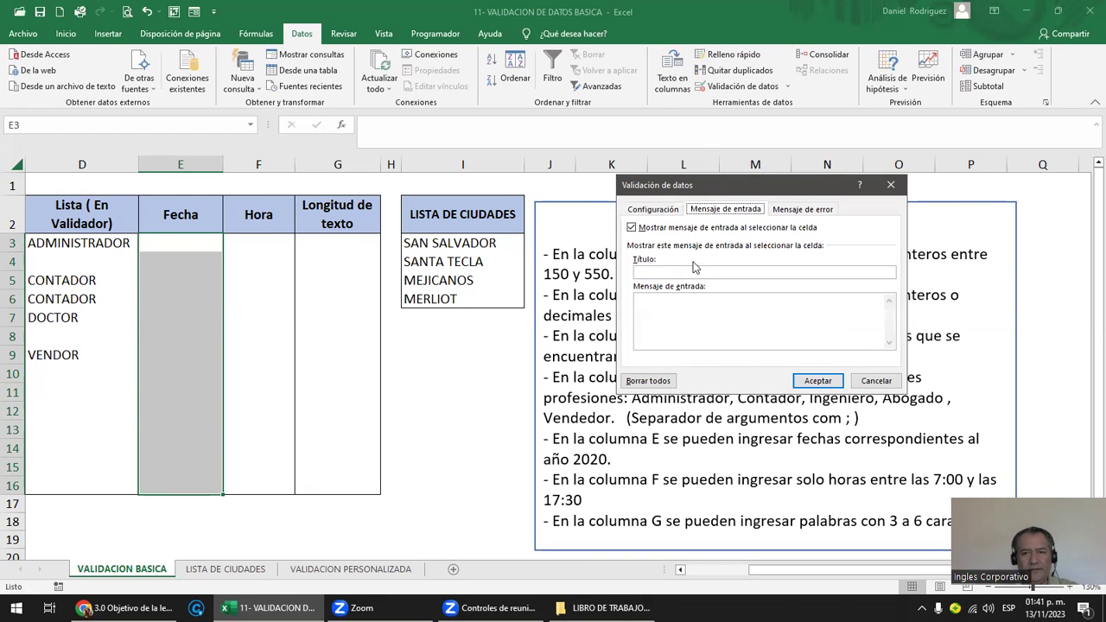
left_click(655, 272)
type("AÑO 2020")
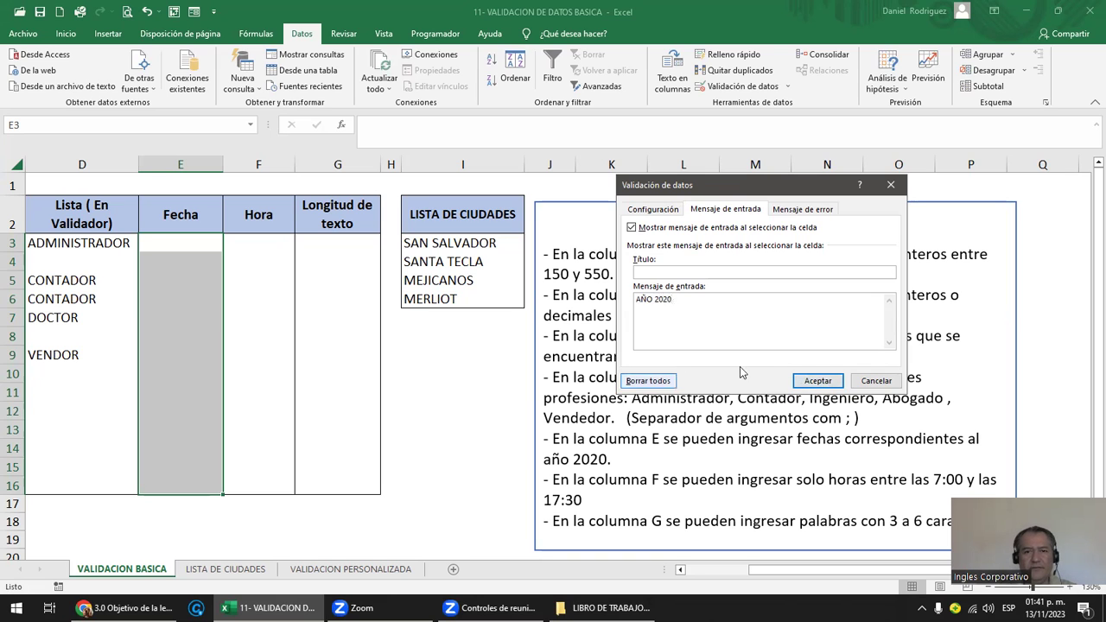
left_click(822, 386)
left_click(305, 343)
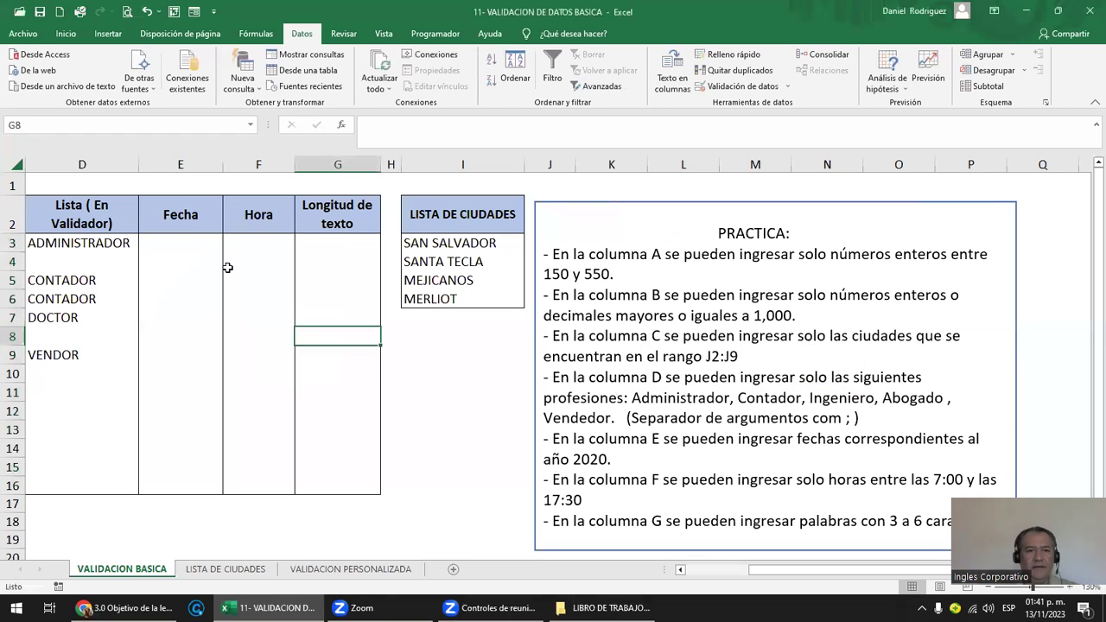
- Enter 01/02/2020 in E3 and autofit column E to show the full date
left_click(193, 243)
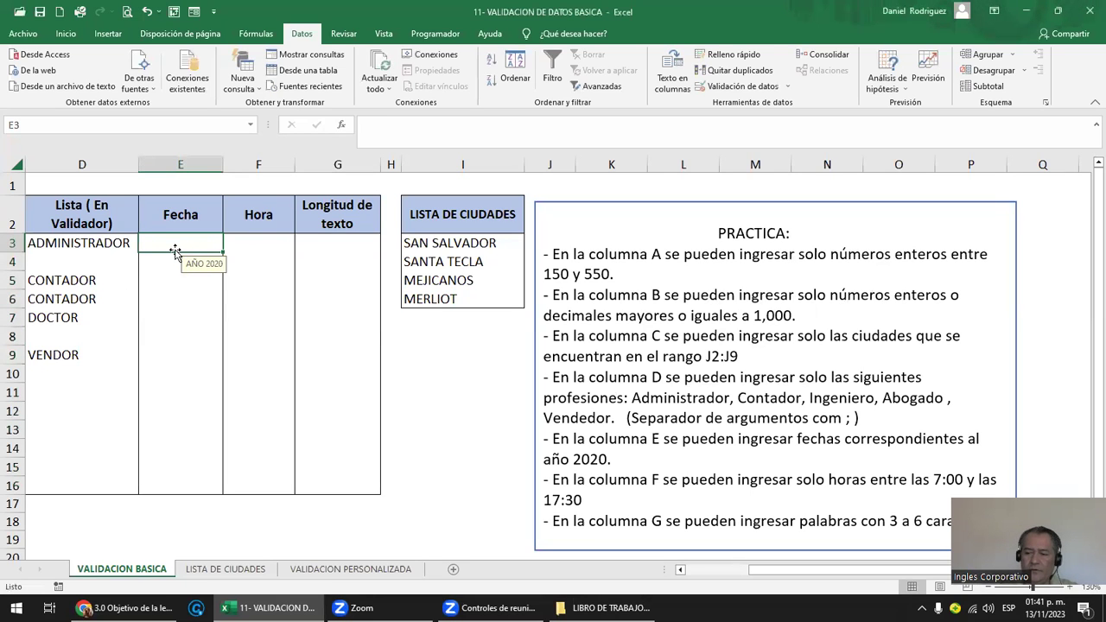
type("01")
type("02")
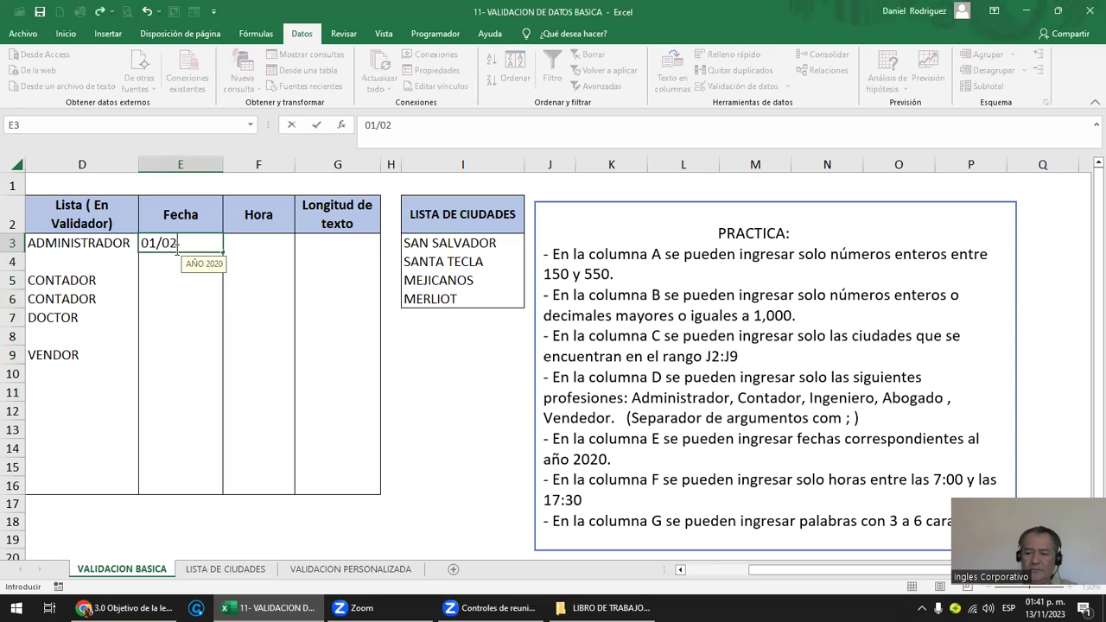
type("020")
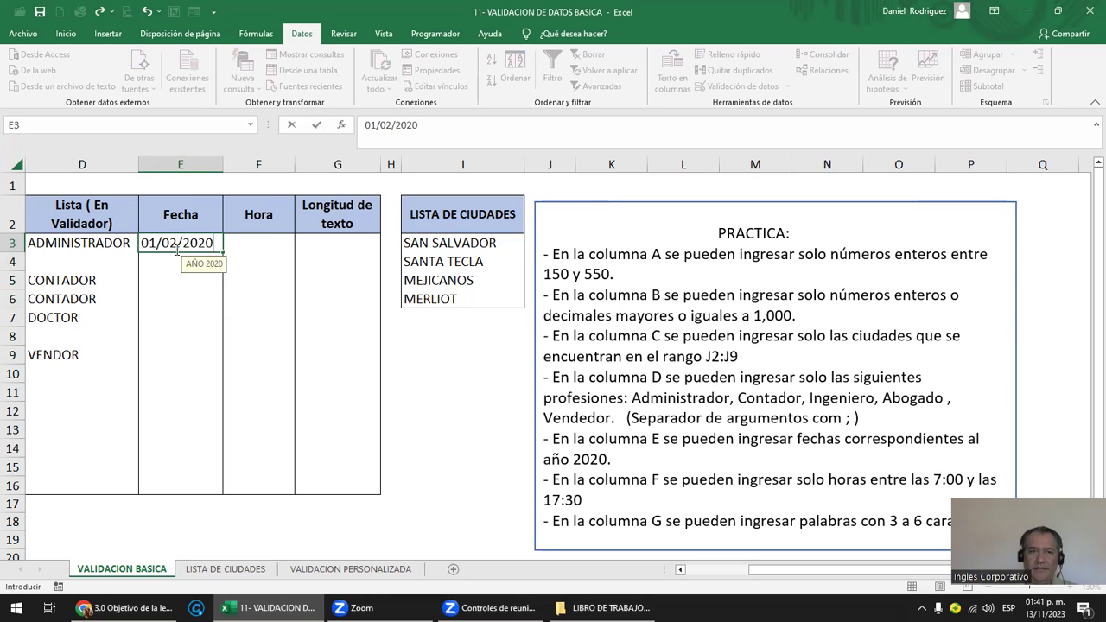
key("Return")
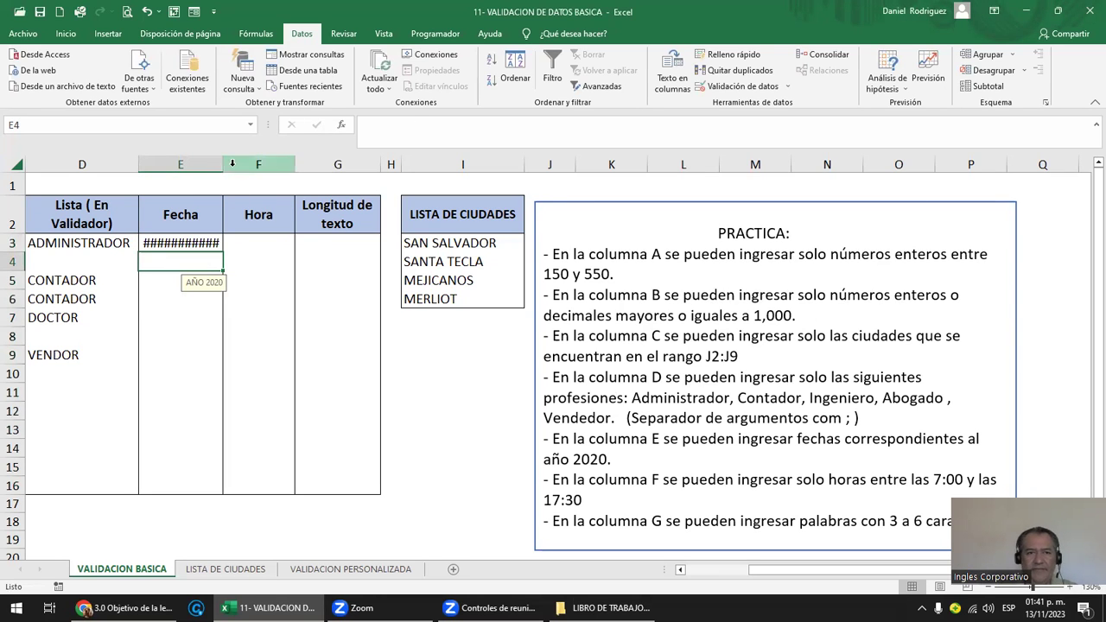
double_click(222, 162)
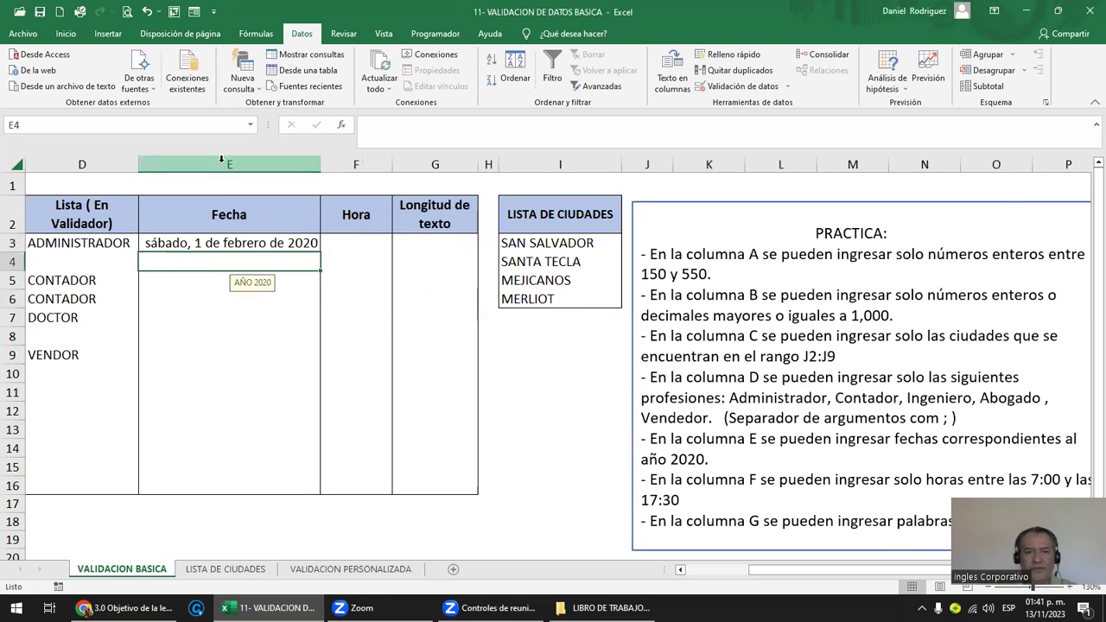
left_click(275, 242)
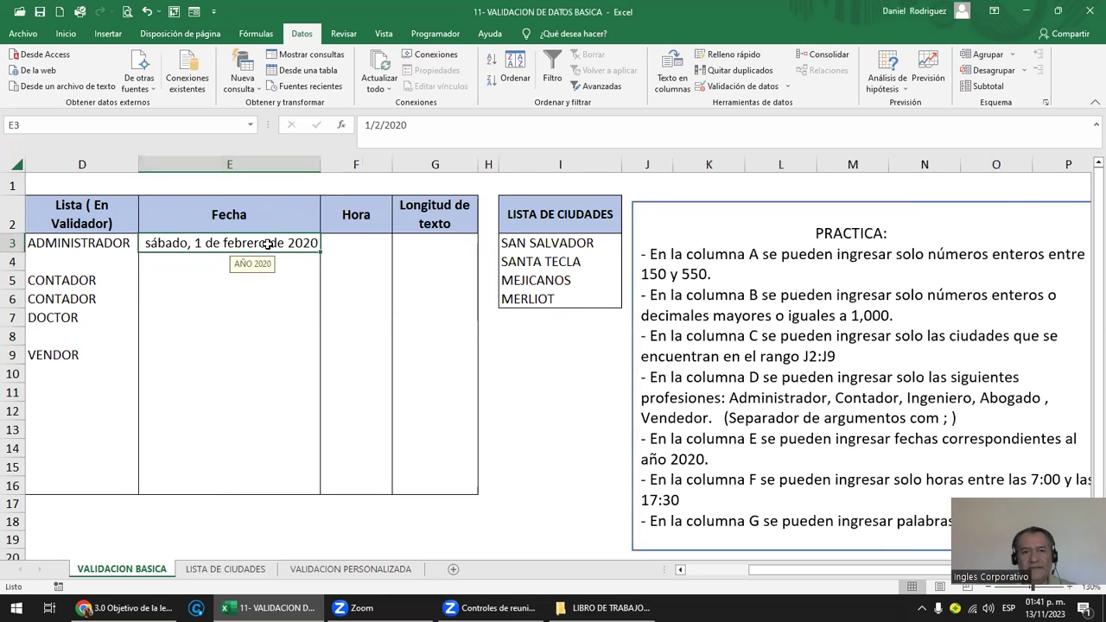
- Enter 25/05/2020 in E4, correcting the year after the rejected attempt
left_click(184, 265)
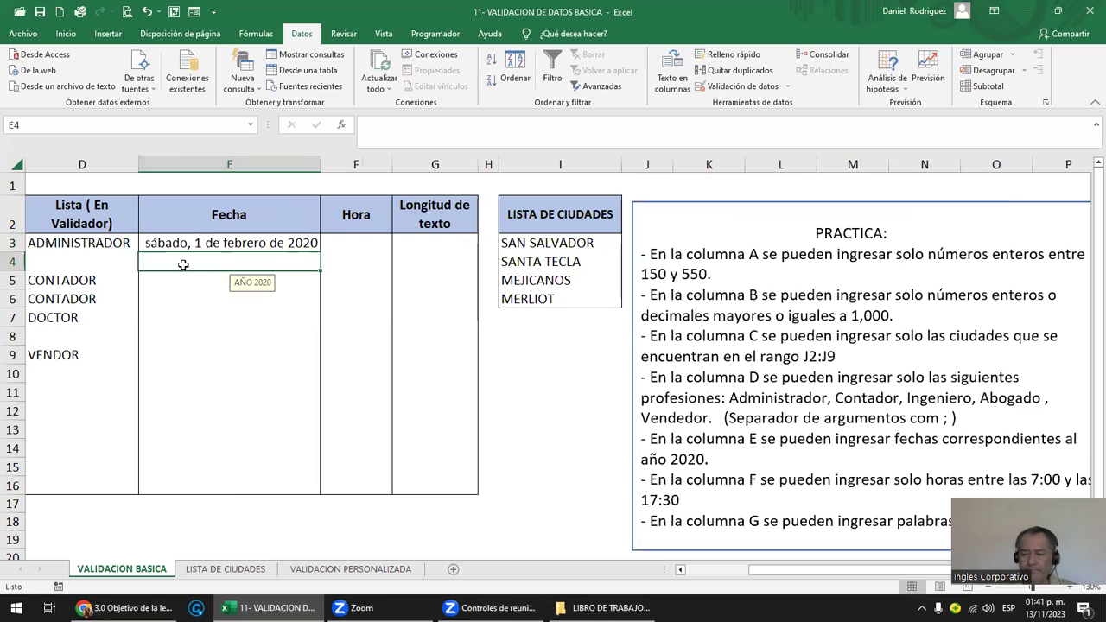
type("25/")
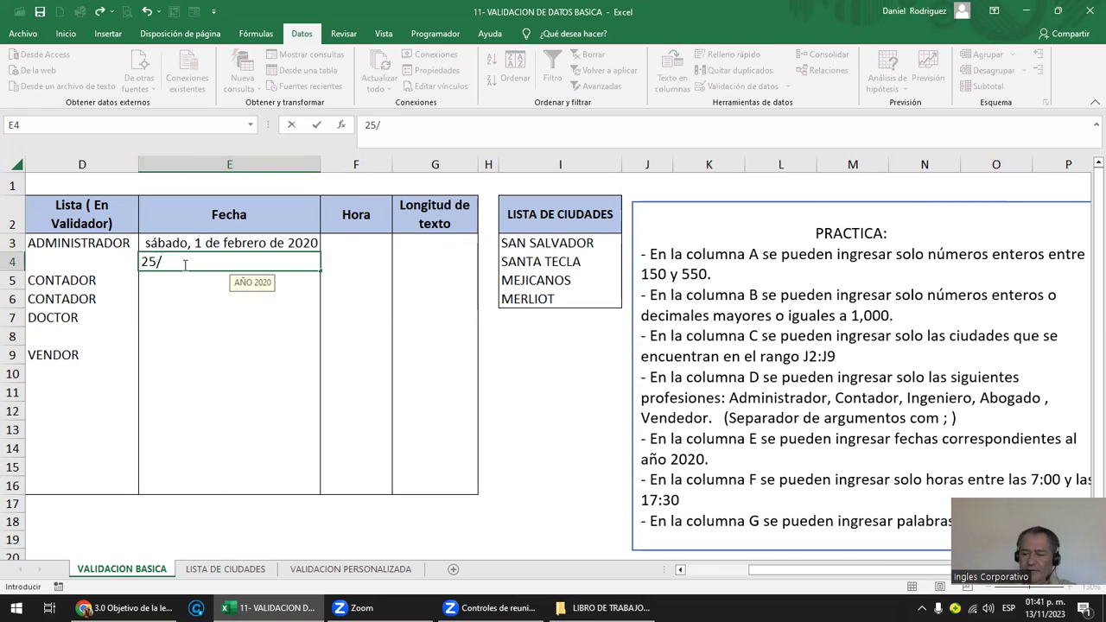
type("05/2021")
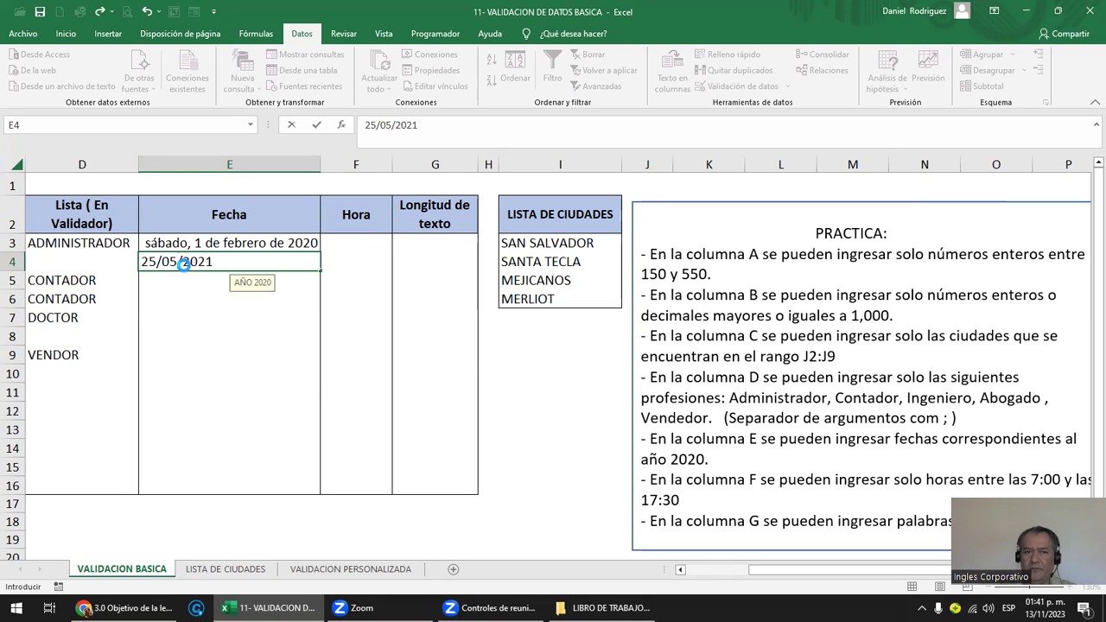
key("Return")
key("Return")
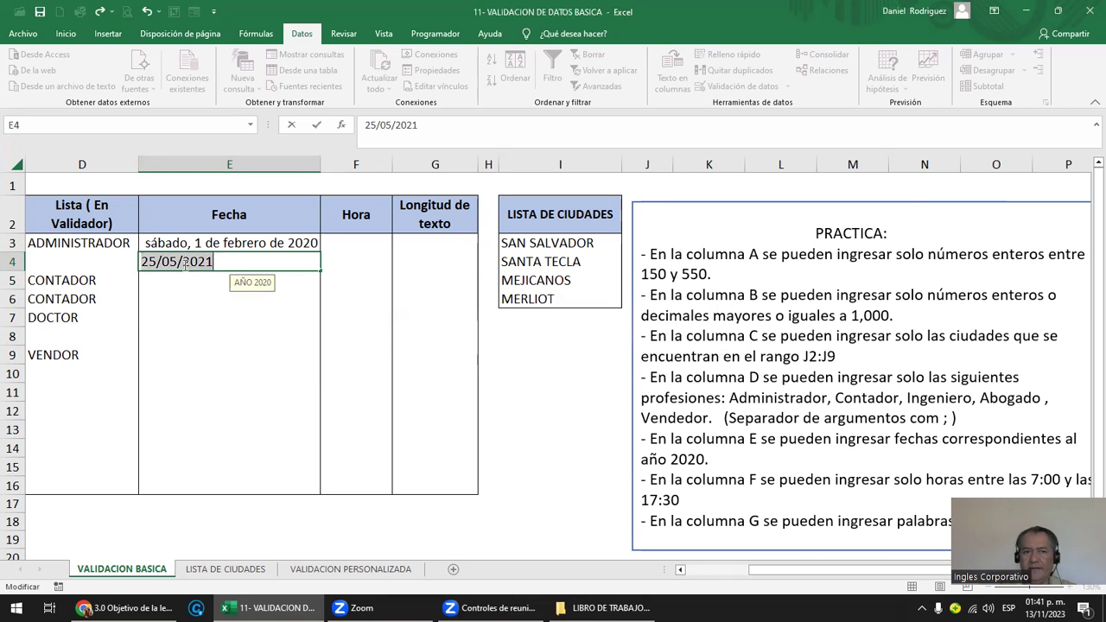
key("End")
key("BackSpace")
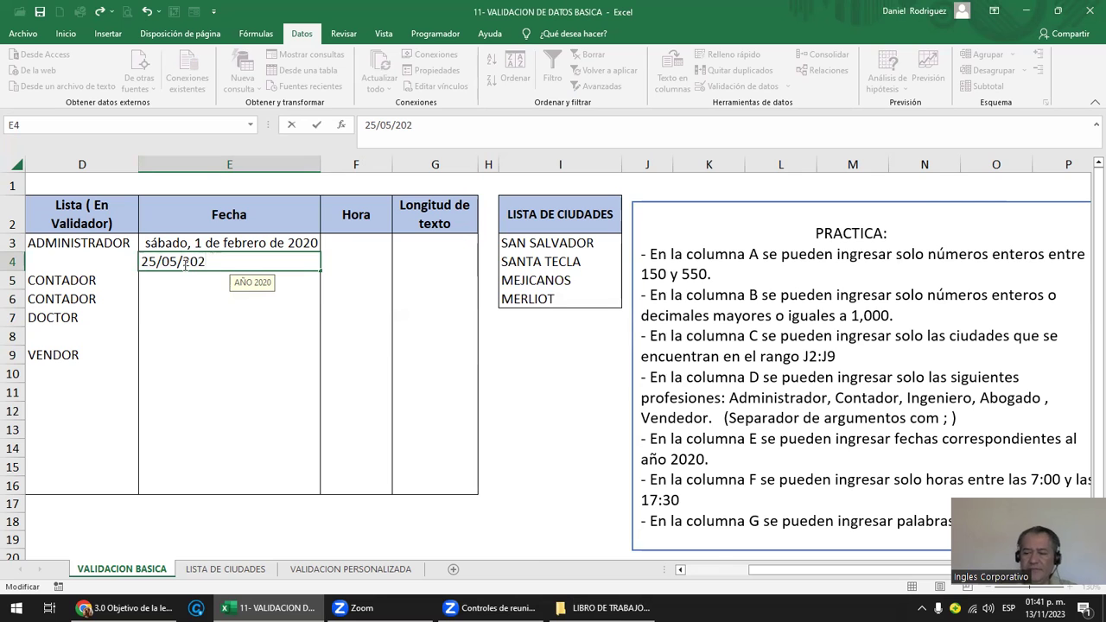
key("Return")
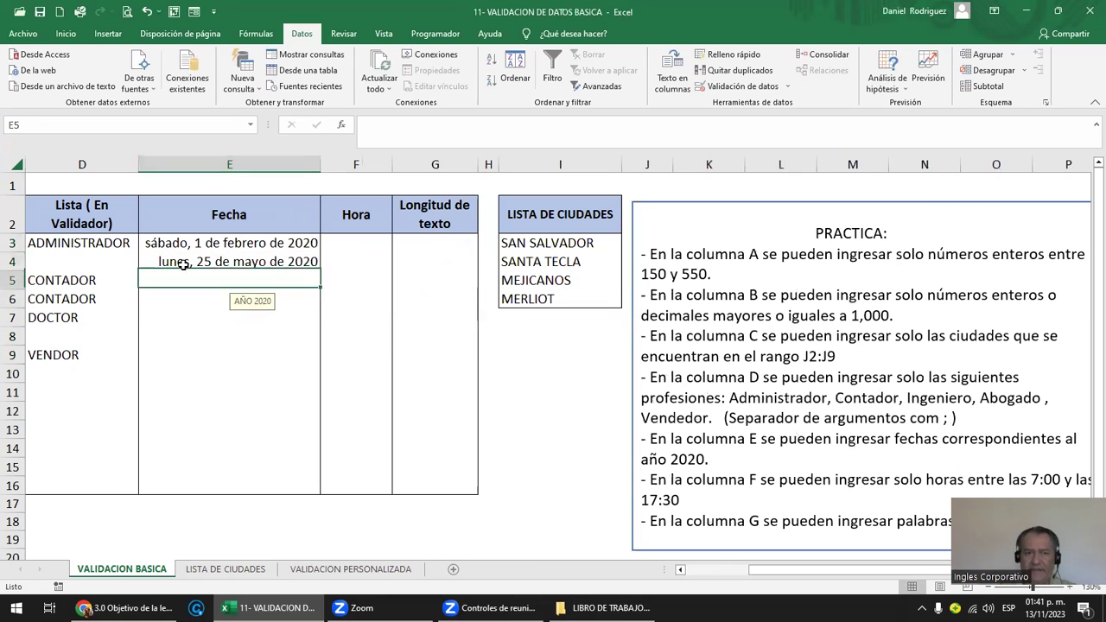
left_click(250, 257)
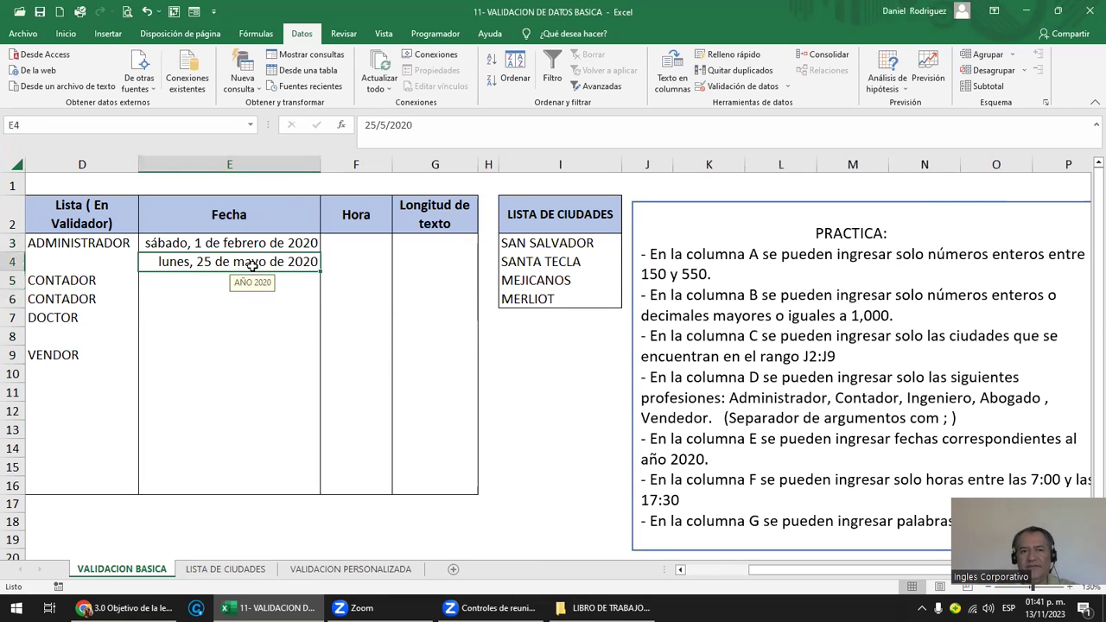
left_click(66, 33)
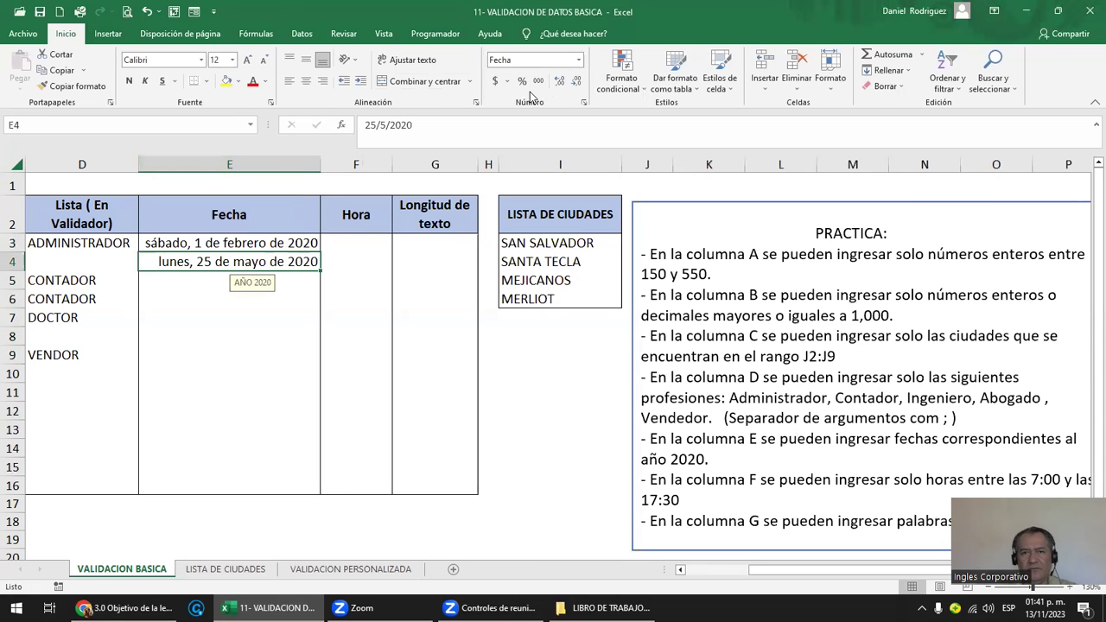
- Apply the Fecha corta number format to E4 so it reads 25/5/2020
left_click(578, 60)
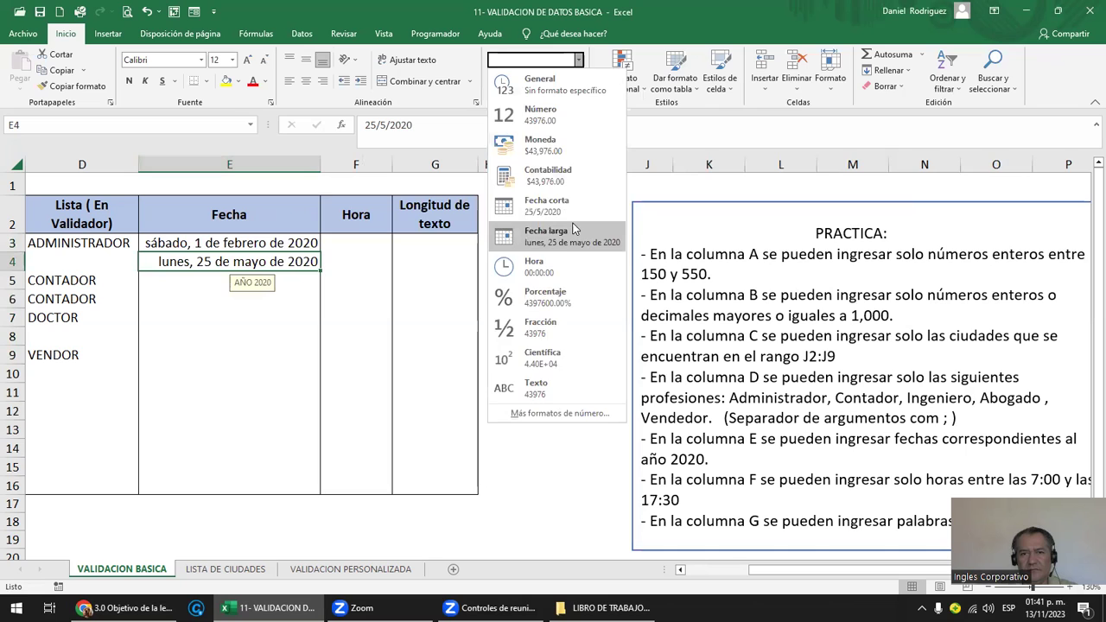
left_click(553, 205)
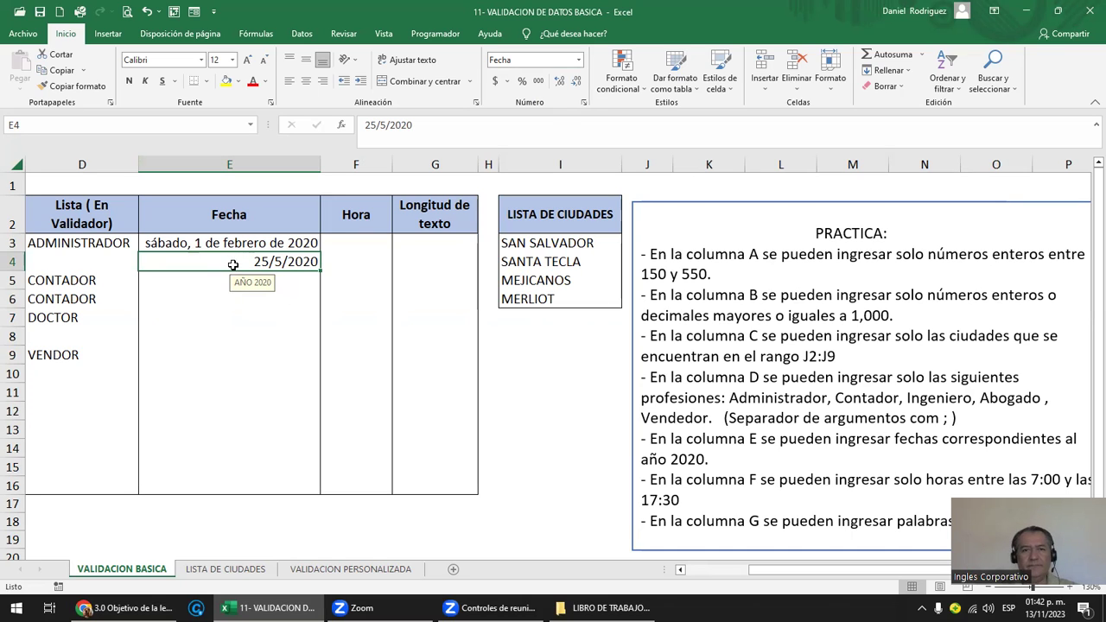
left_click(360, 238)
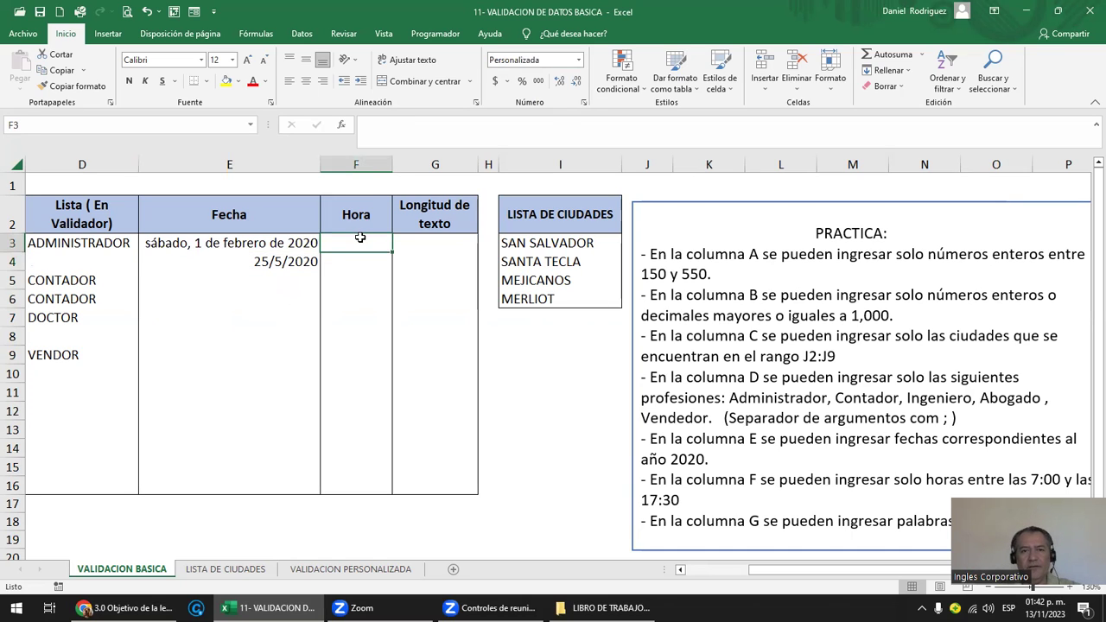
- Widen the Hora column F and select the Hora cells F3:F16
left_click_drag(392, 164, 424, 164)
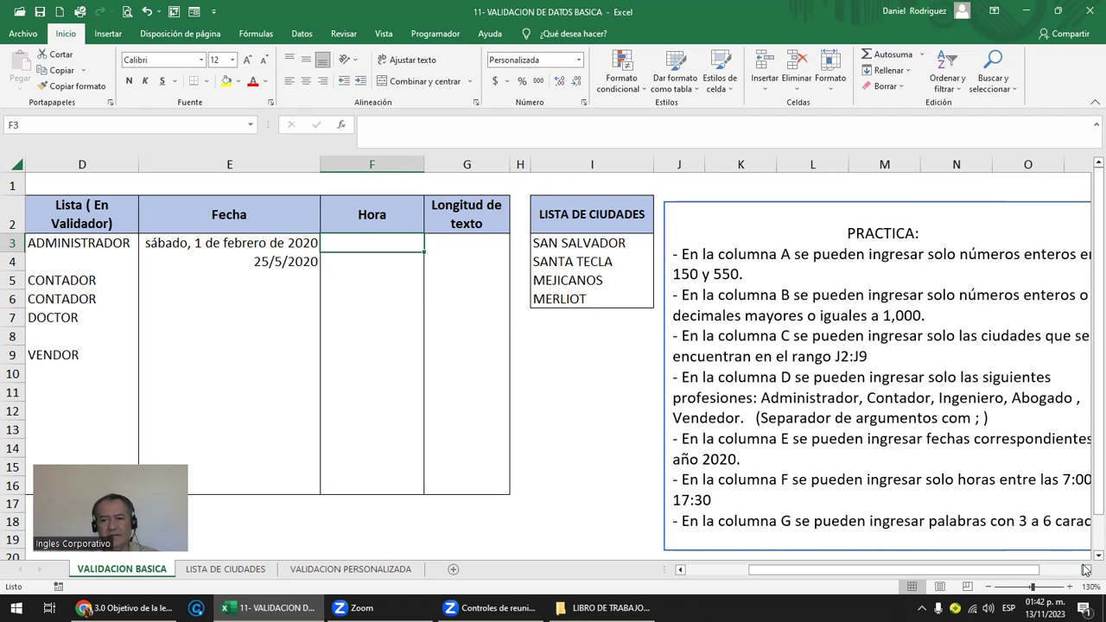
left_click(1086, 570)
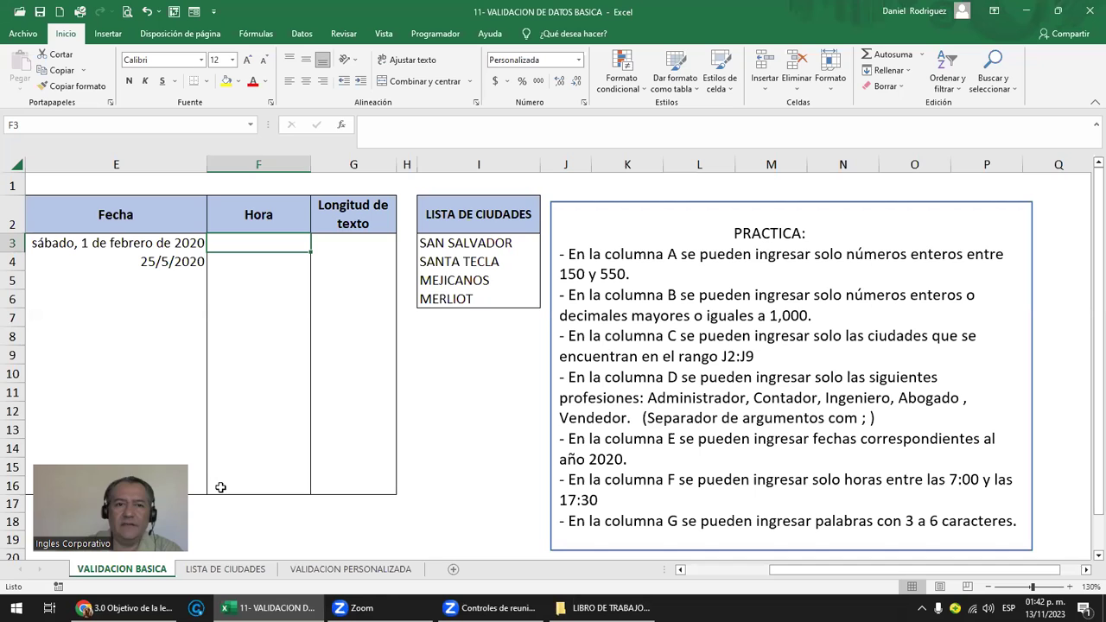
left_click_drag(257, 238, 241, 488)
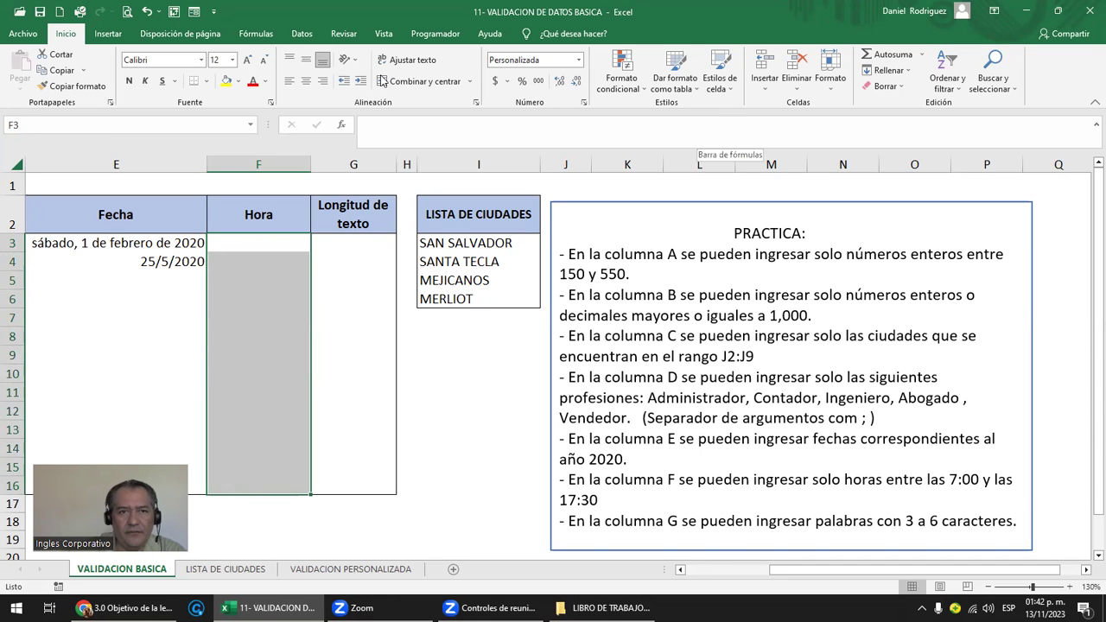
left_click(301, 32)
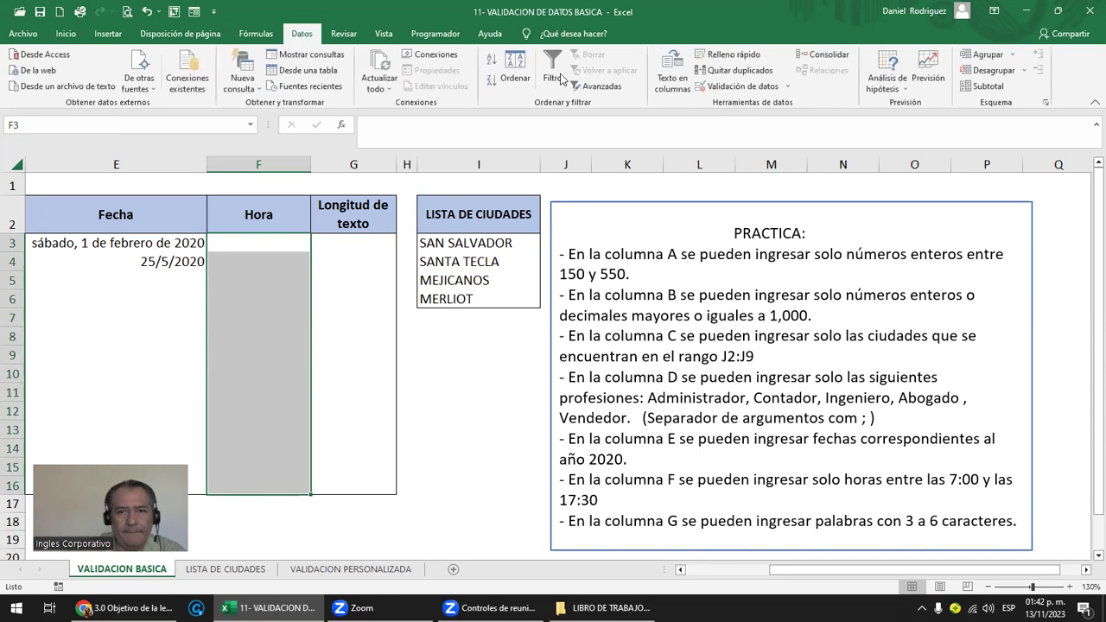
- Set a Hora validation 'entre' 07:00:00 and 17:30:00 on F3:F16
left_click(758, 88)
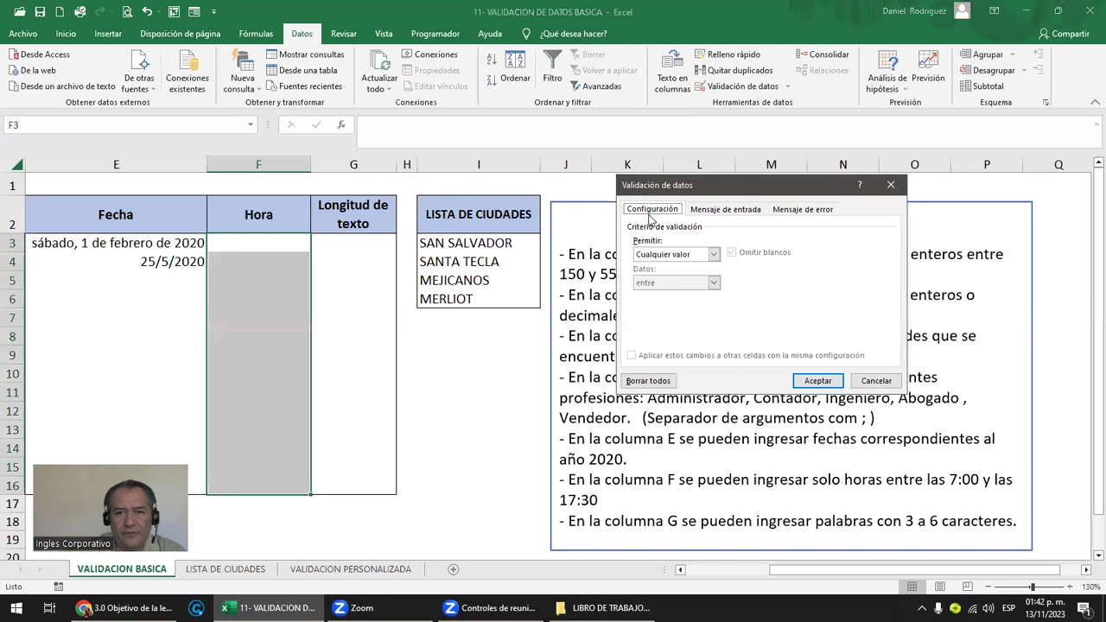
left_click(713, 254)
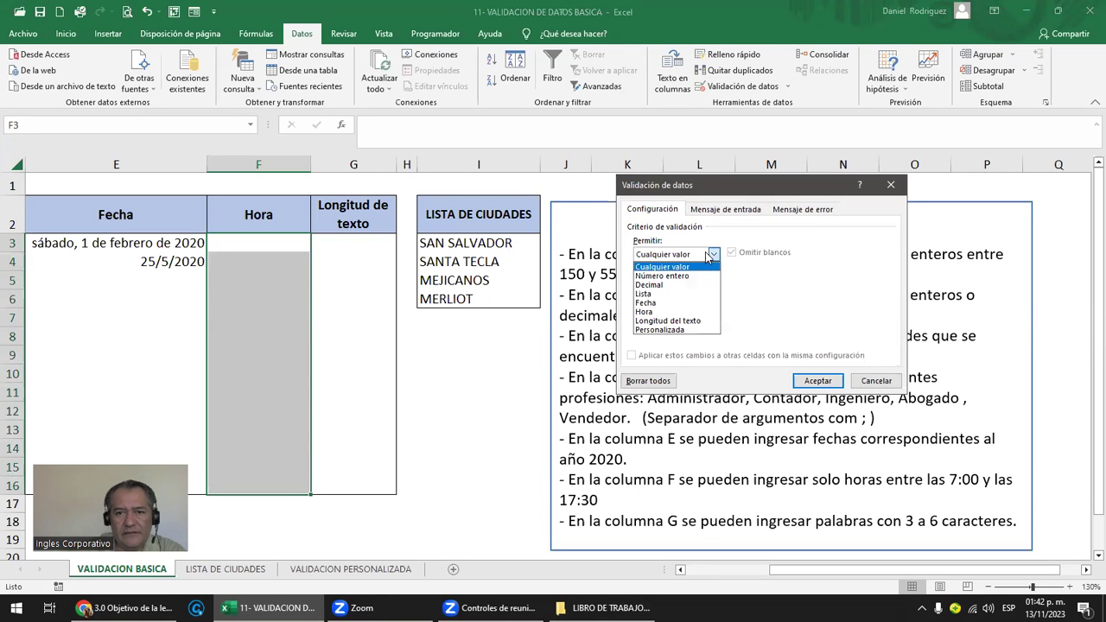
left_click(664, 312)
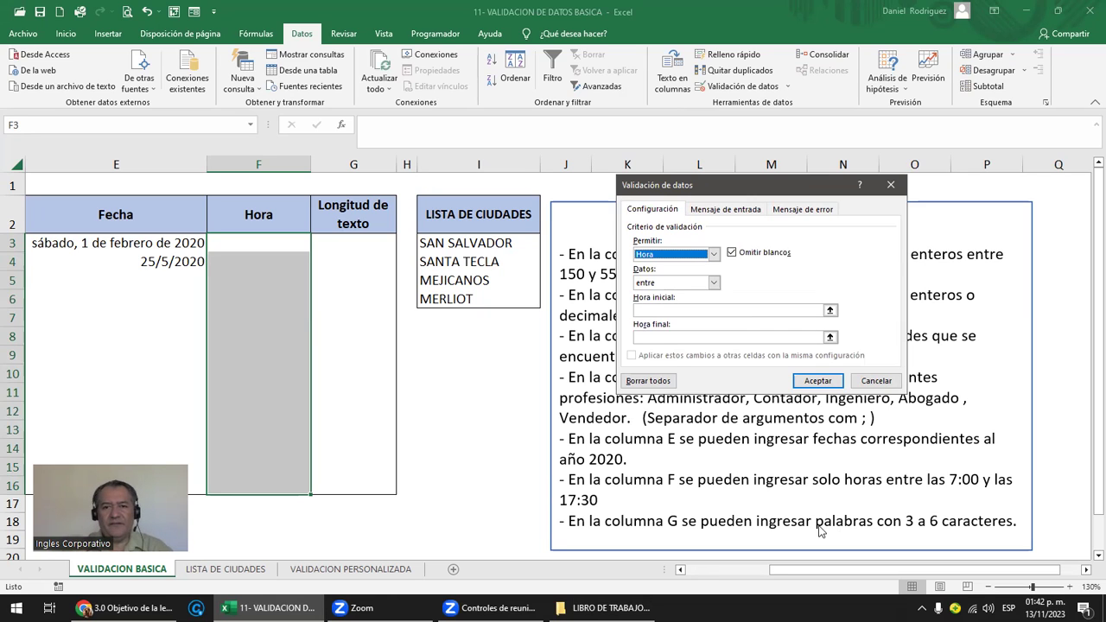
left_click(714, 285)
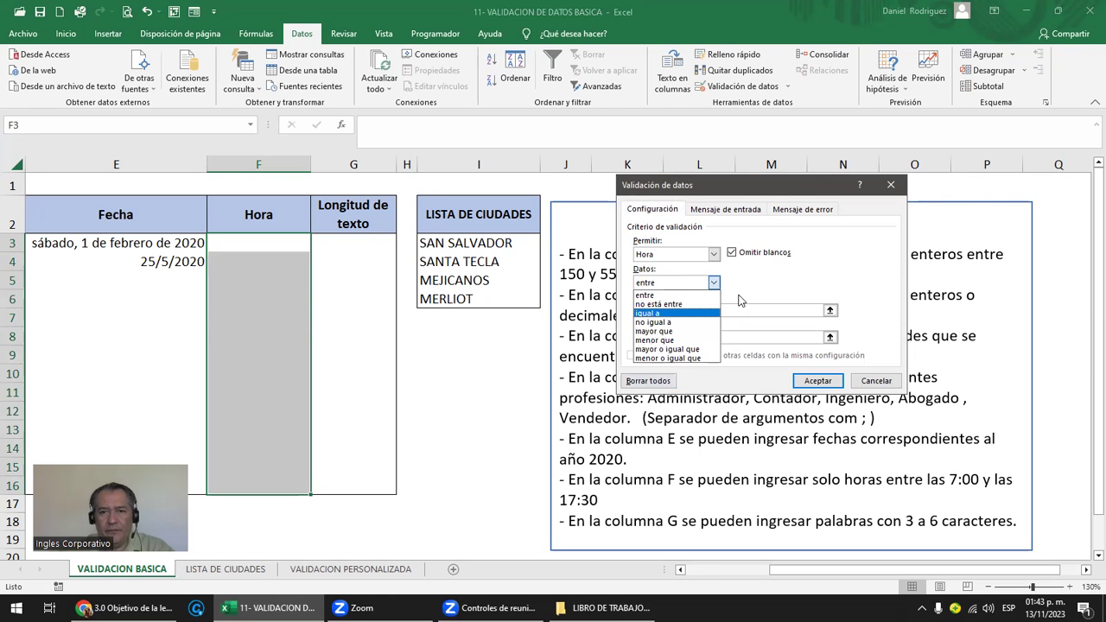
left_click(692, 295)
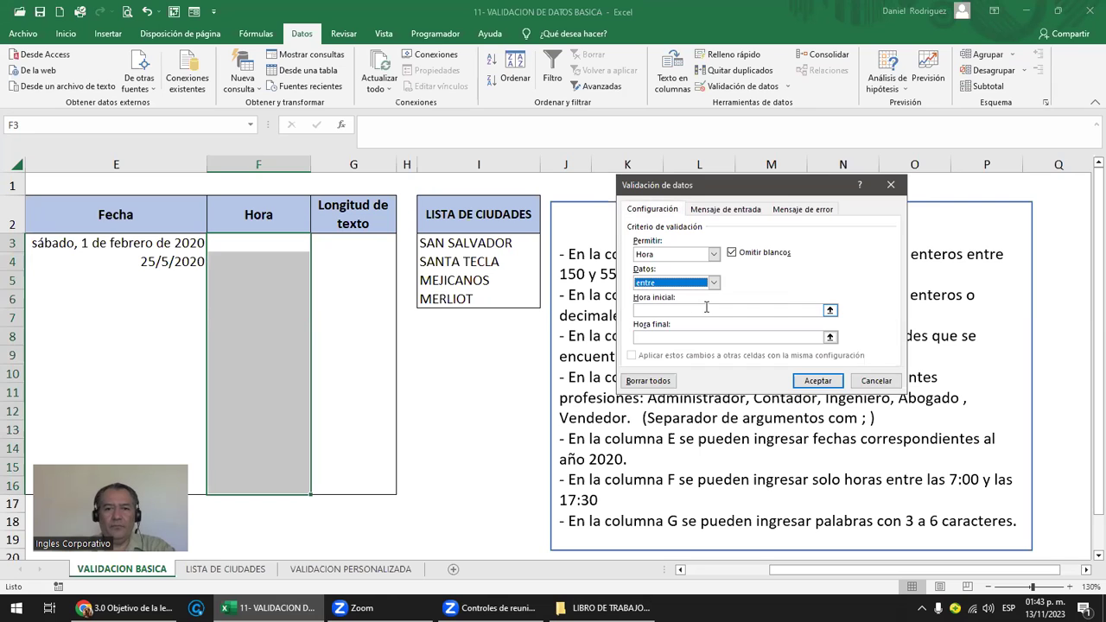
left_click(657, 310)
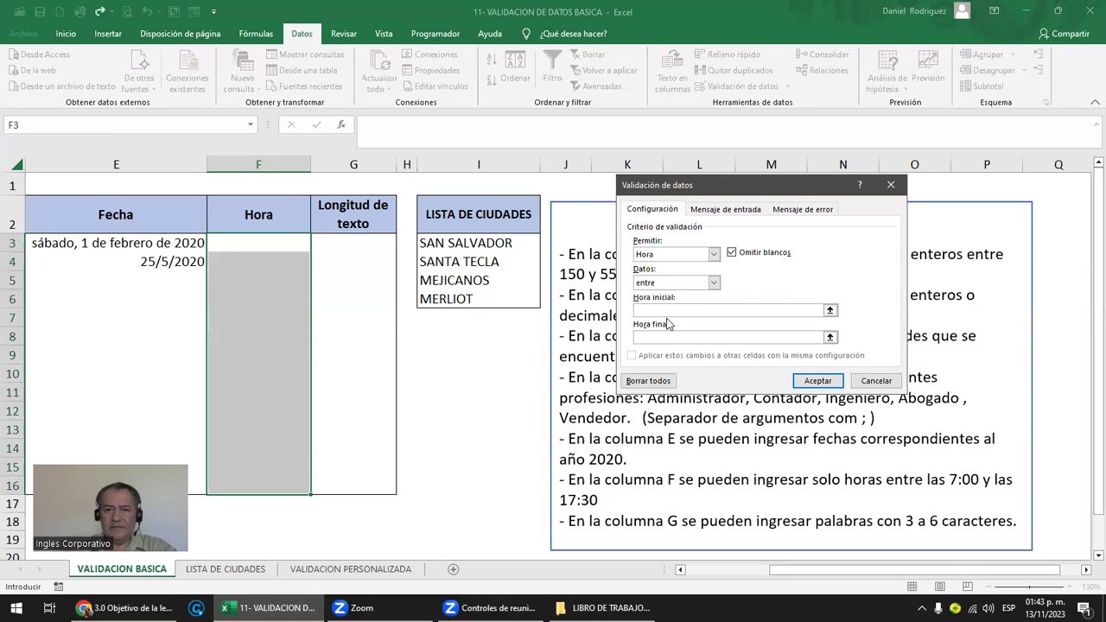
type("07:00:00")
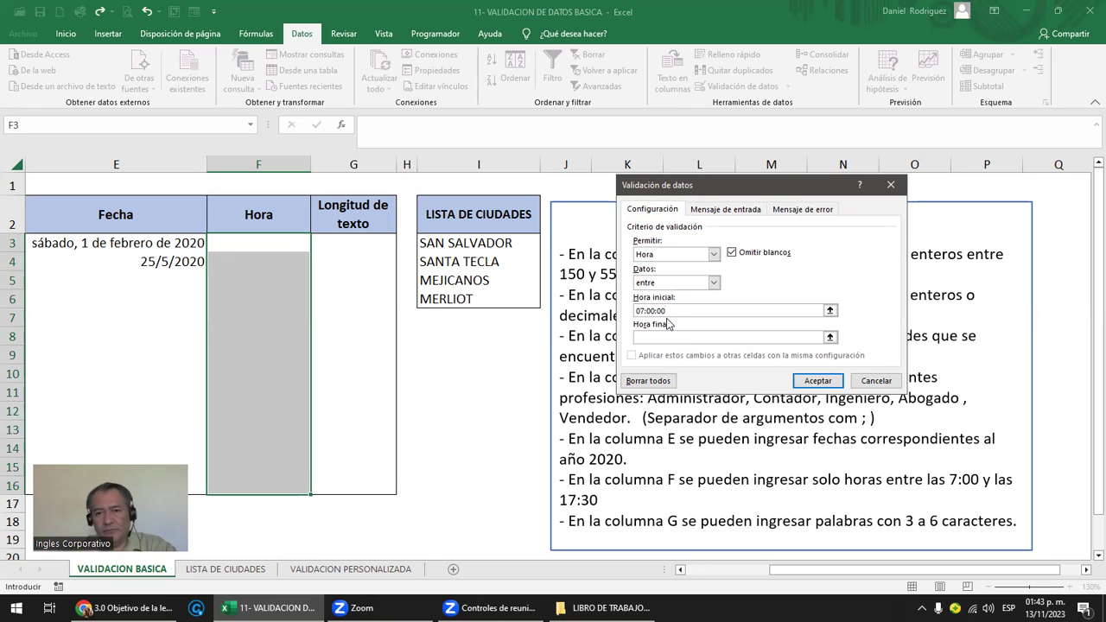
left_click(664, 338)
type("17:30:00")
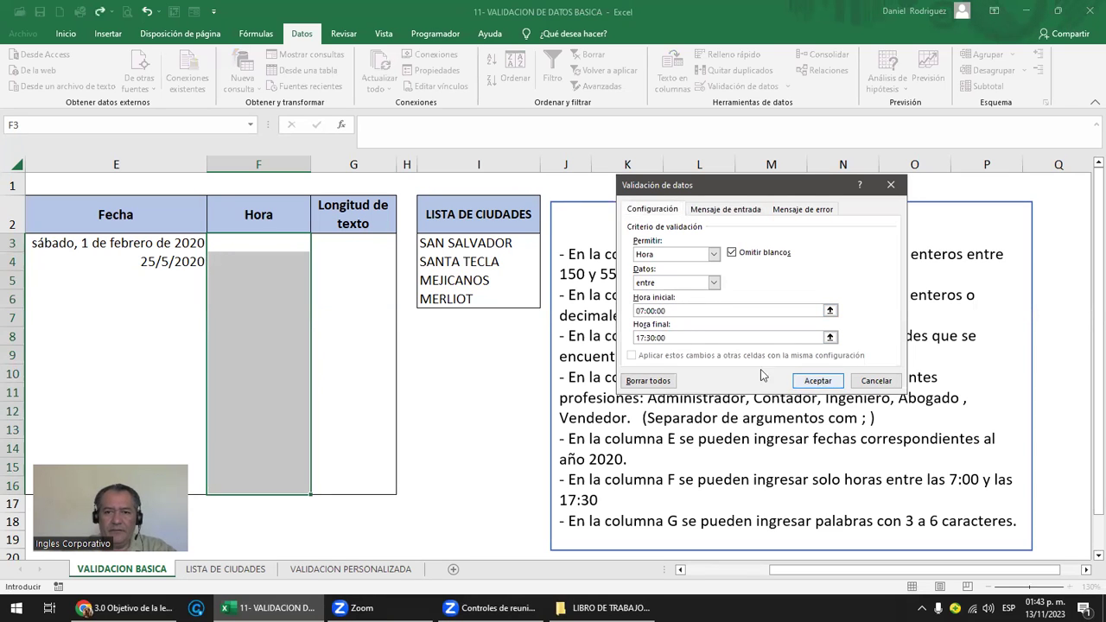
left_click(830, 385)
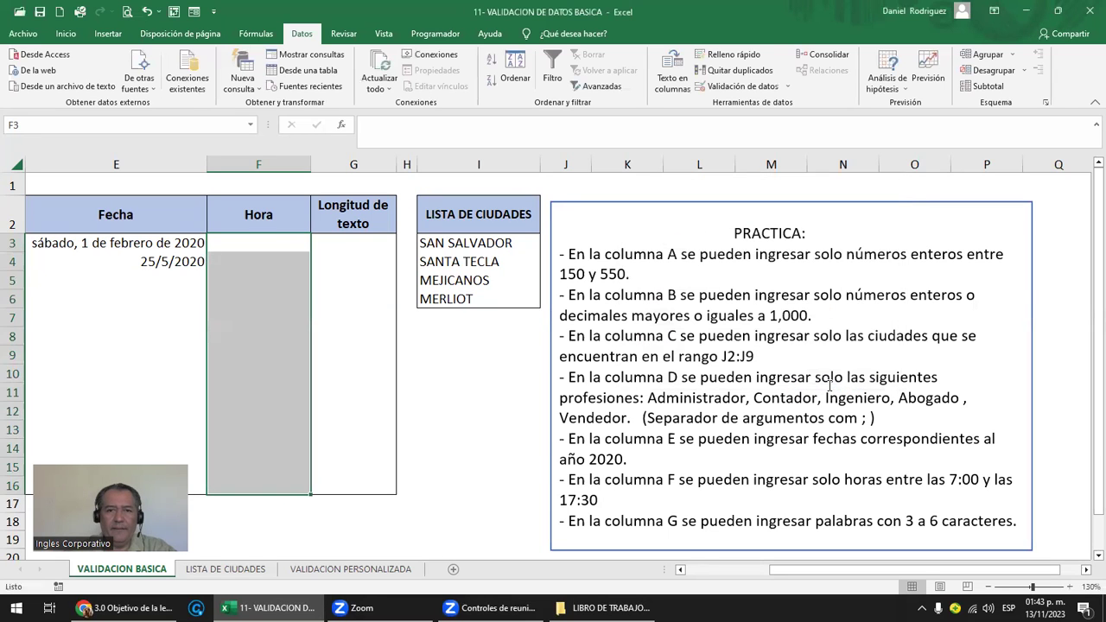
- Enter 07:00 in F3, see 06:59 and 06:59:59 rejected in F4, then enter 17:30
left_click(285, 243)
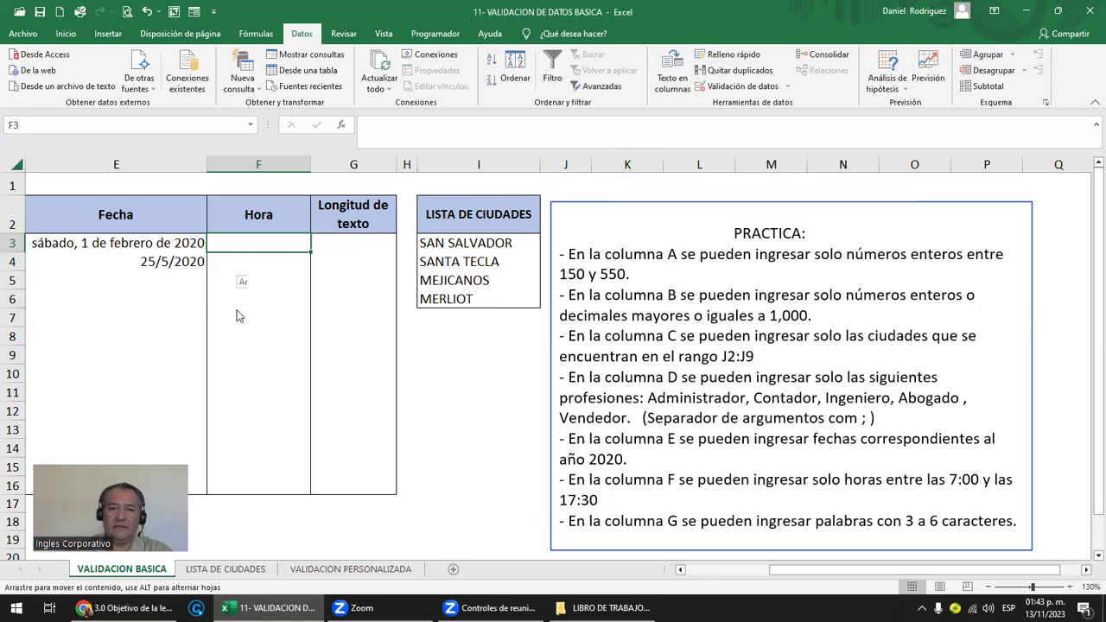
left_click_drag(239, 316, 278, 255)
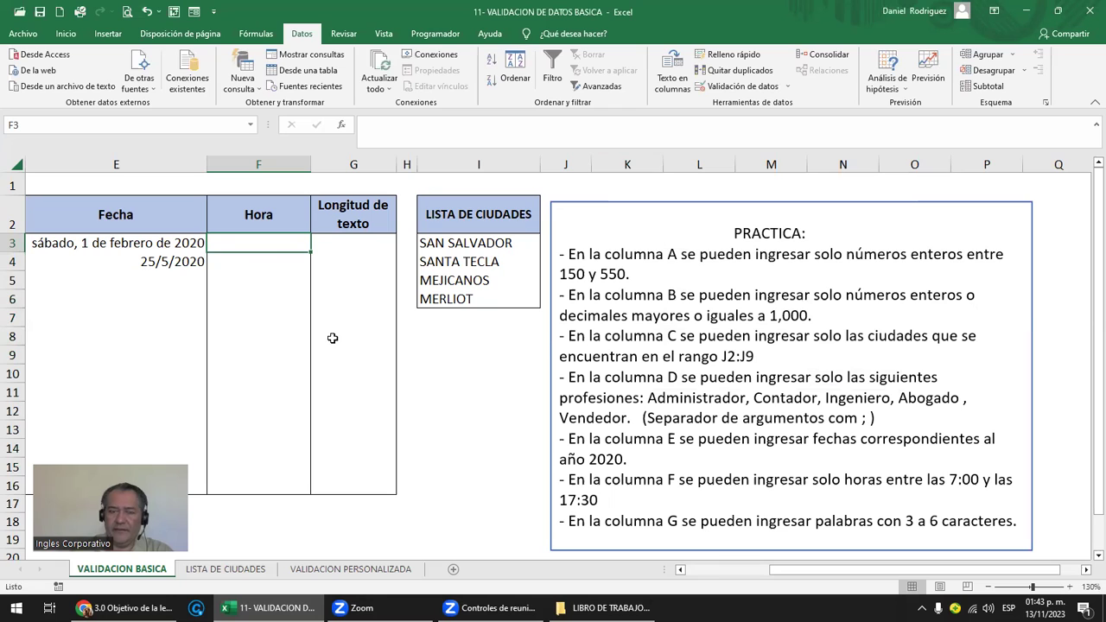
type("07:00")
key("Return")
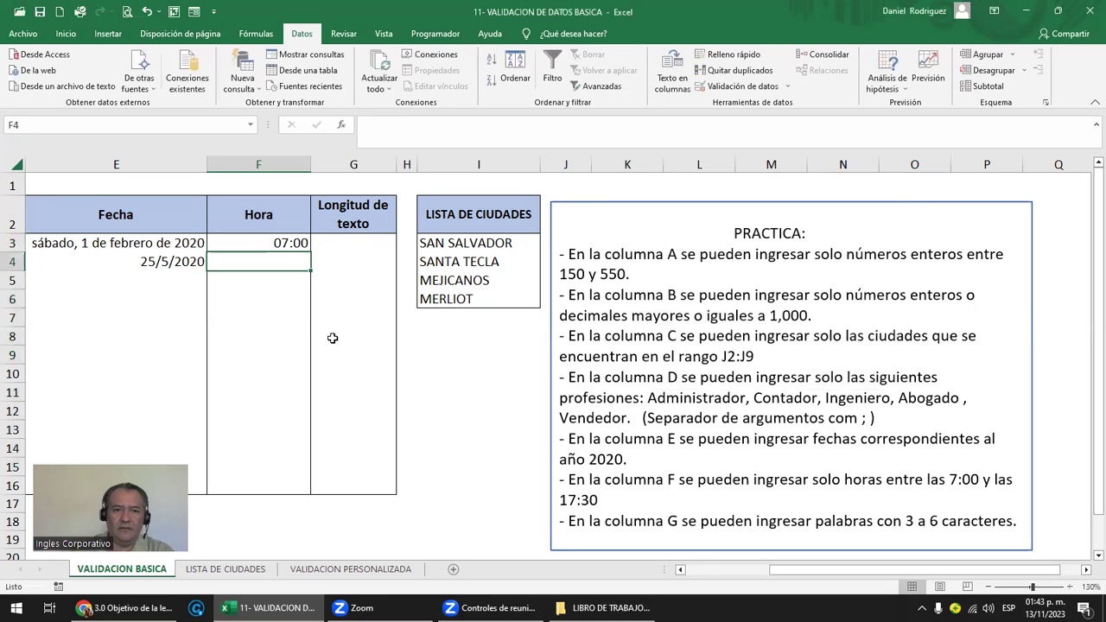
type("06:59")
key("Return")
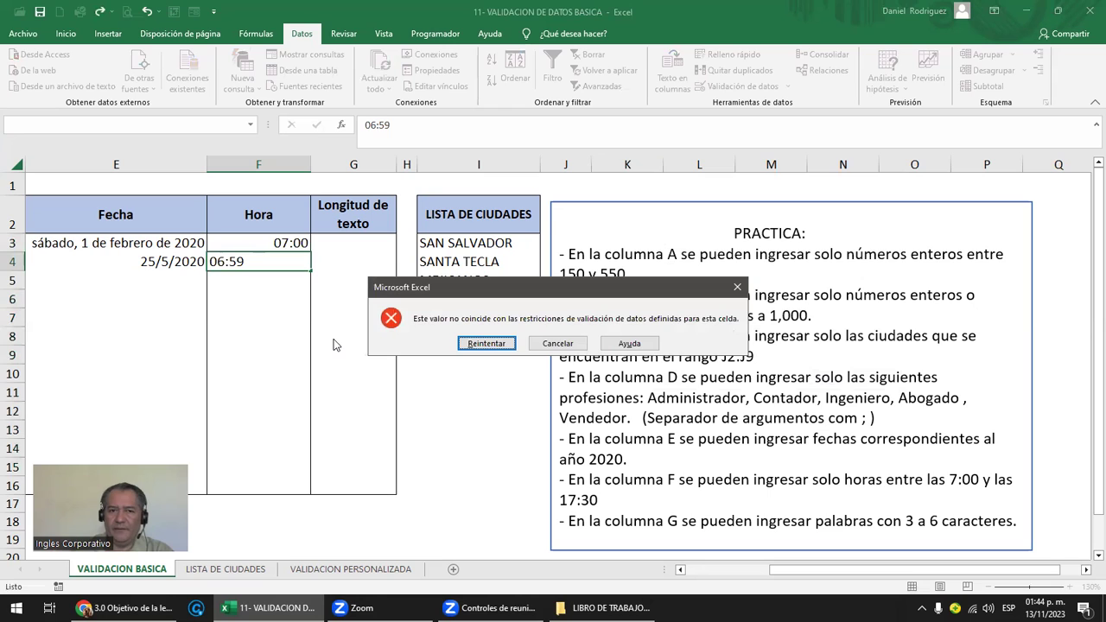
key("Return")
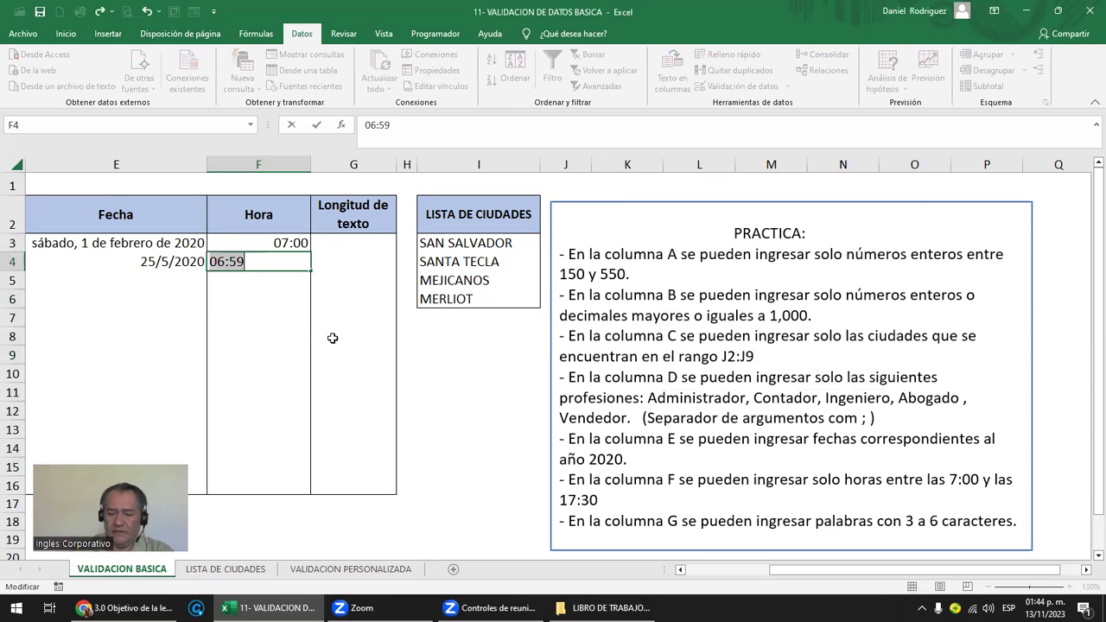
key("End")
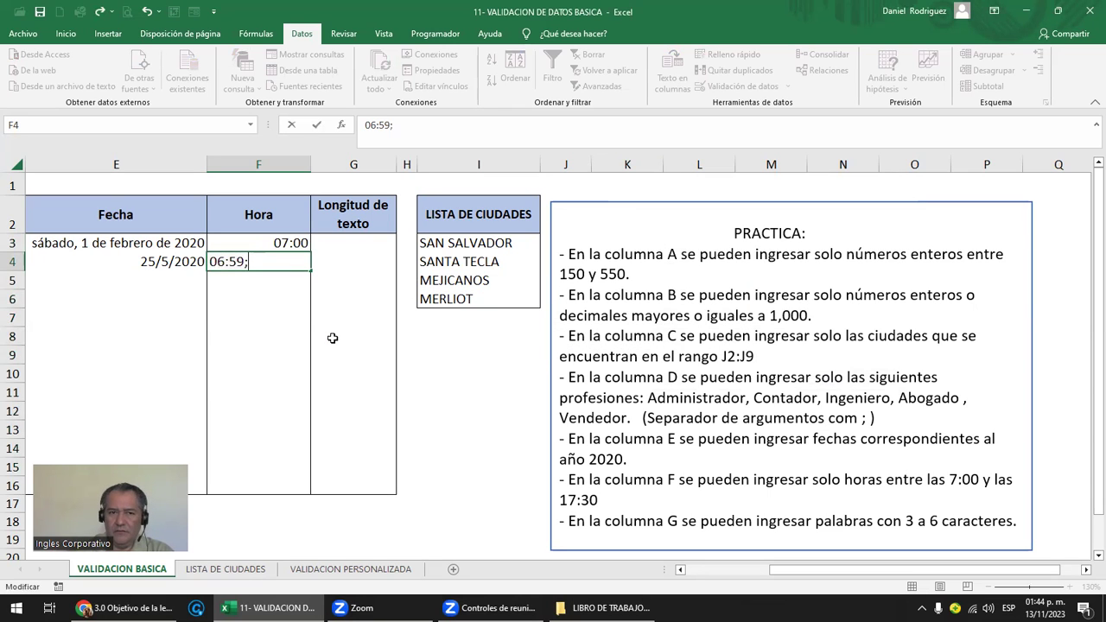
type("59")
key("Return")
key("Return")
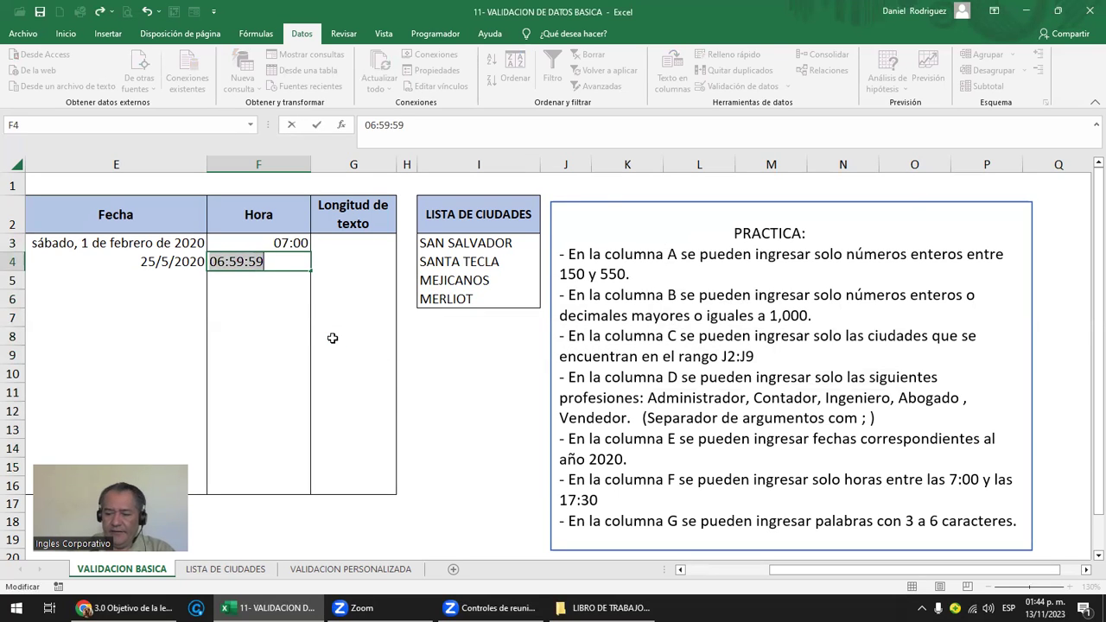
type("17:30")
key("Return")
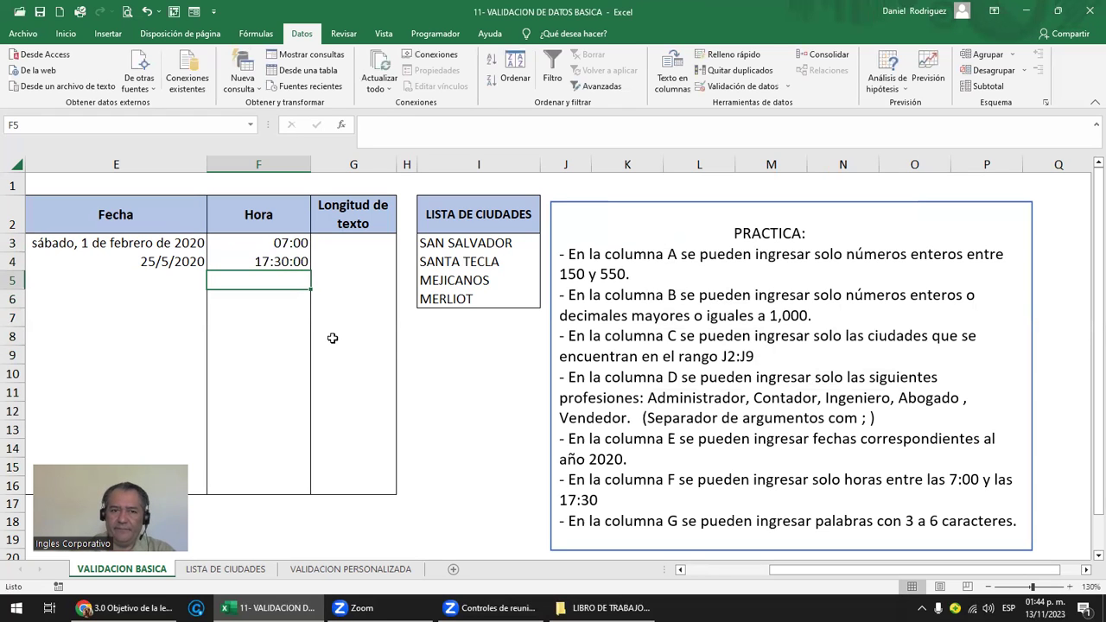
- Enter 7 AM in F5 and 5:30 PM in F6
key("Up")
key("Up")
key("Down")
key("Up")
key("Down")
key("Down")
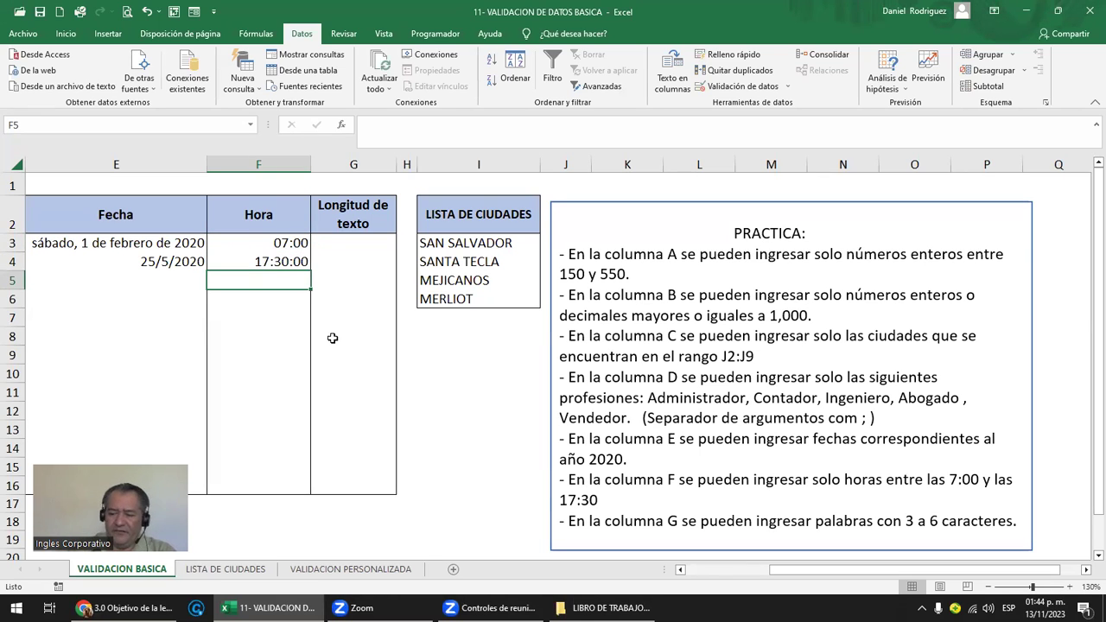
type("7 AM")
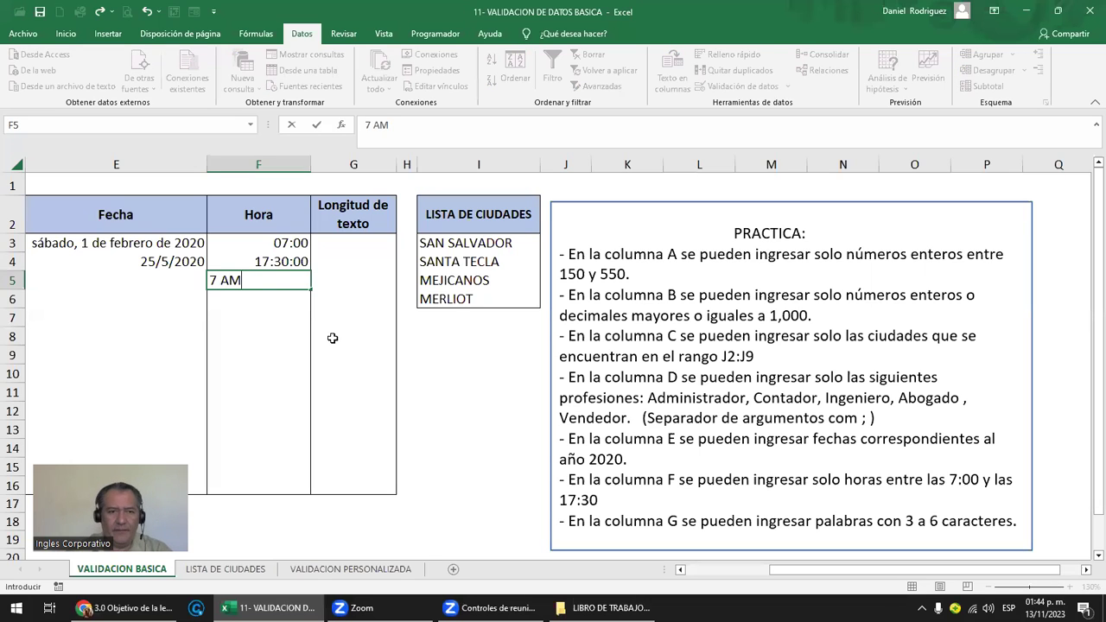
key("Return")
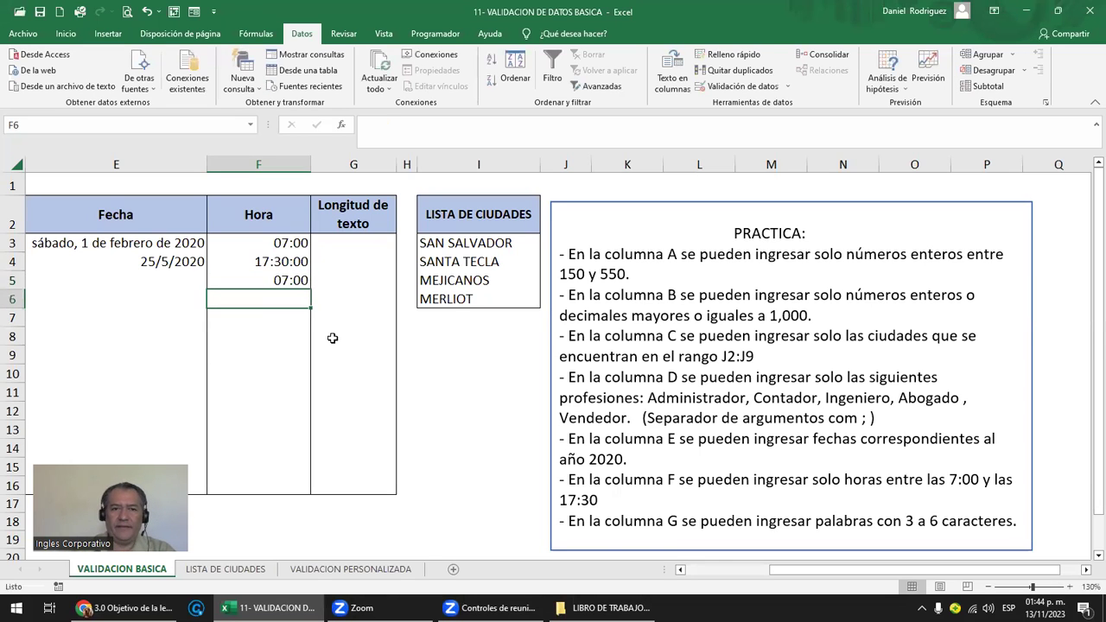
type("17")
key("BackSpace")
key("BackSpace")
type("5:30 PM")
key("Return")
- Compare the stored times in F4 and F6, and confirm 8 PM is rejected in F7
key("Up")
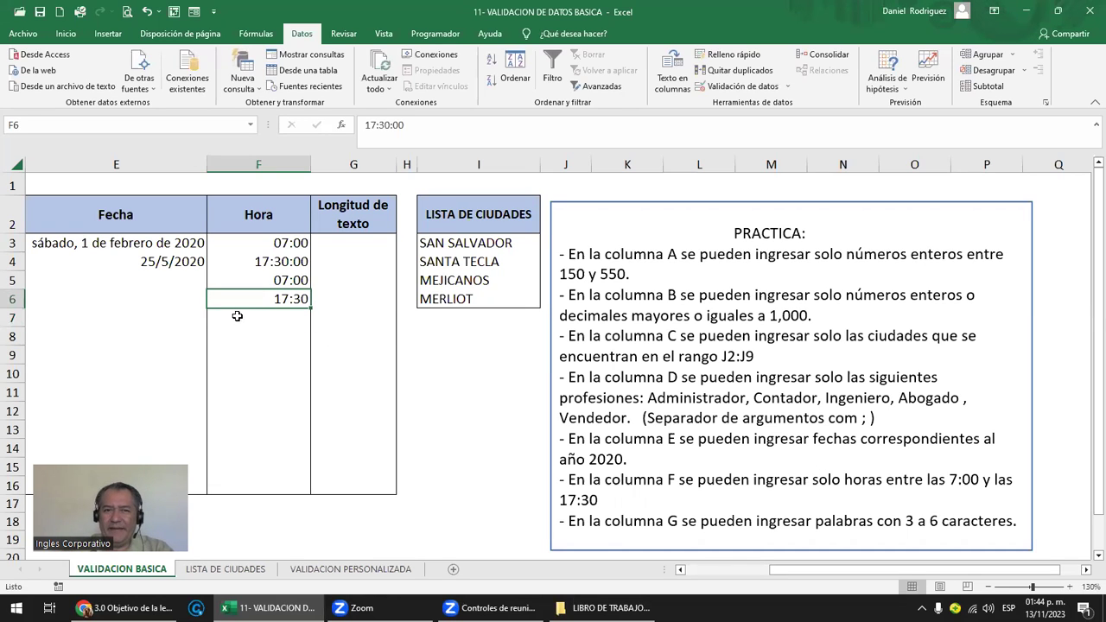
left_click(292, 257)
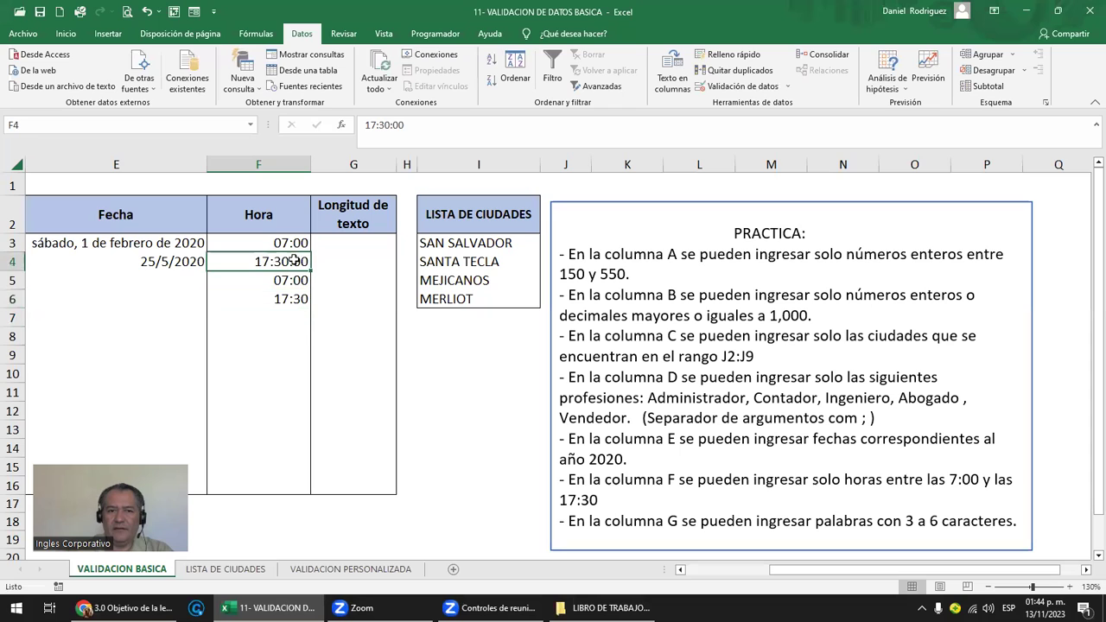
left_click_drag(289, 259, 285, 266)
left_click(291, 299)
left_click(285, 261)
left_click(292, 301)
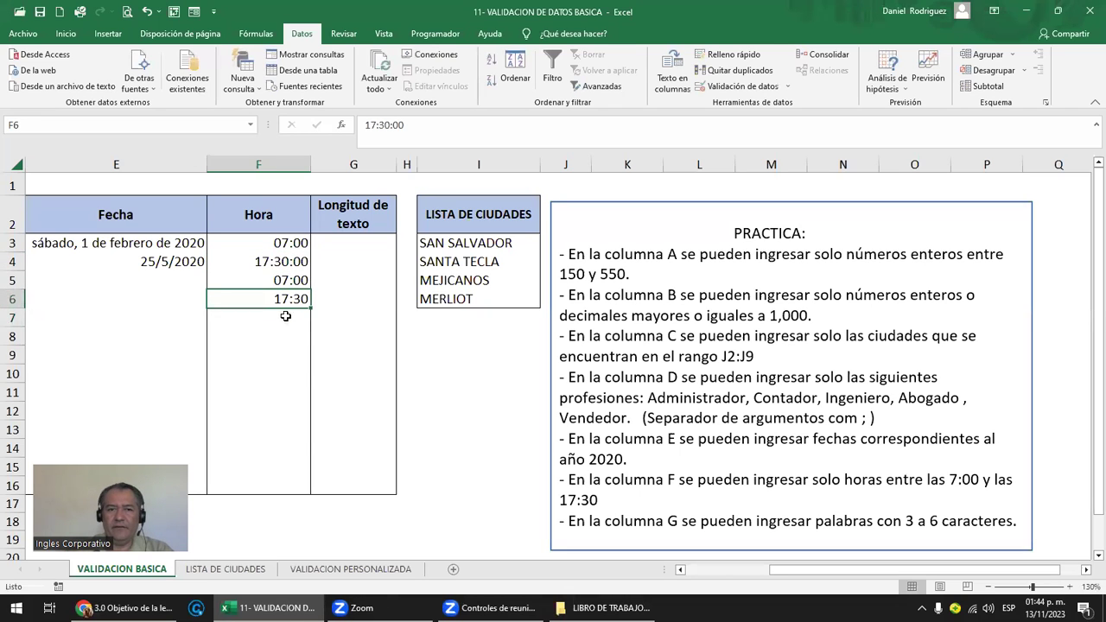
left_click(284, 317)
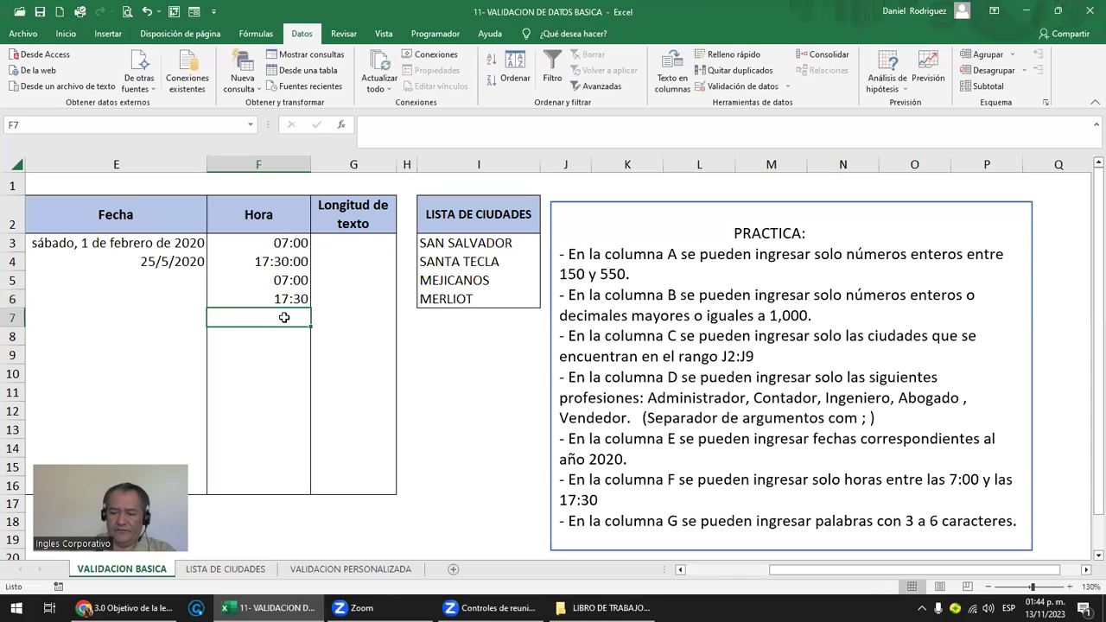
type("8 PM")
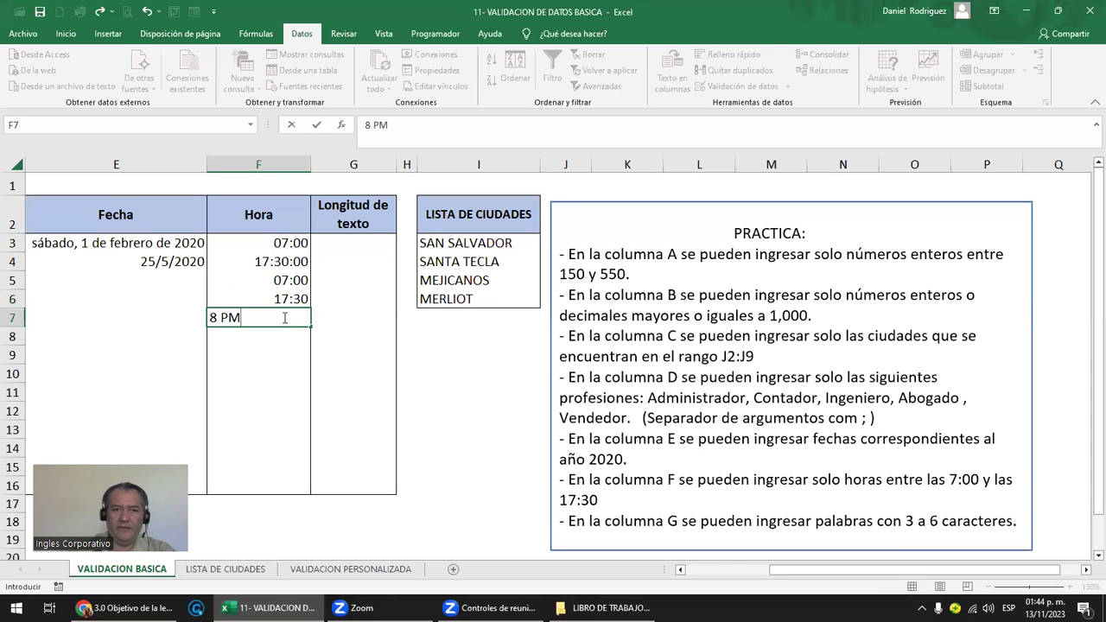
key("Return")
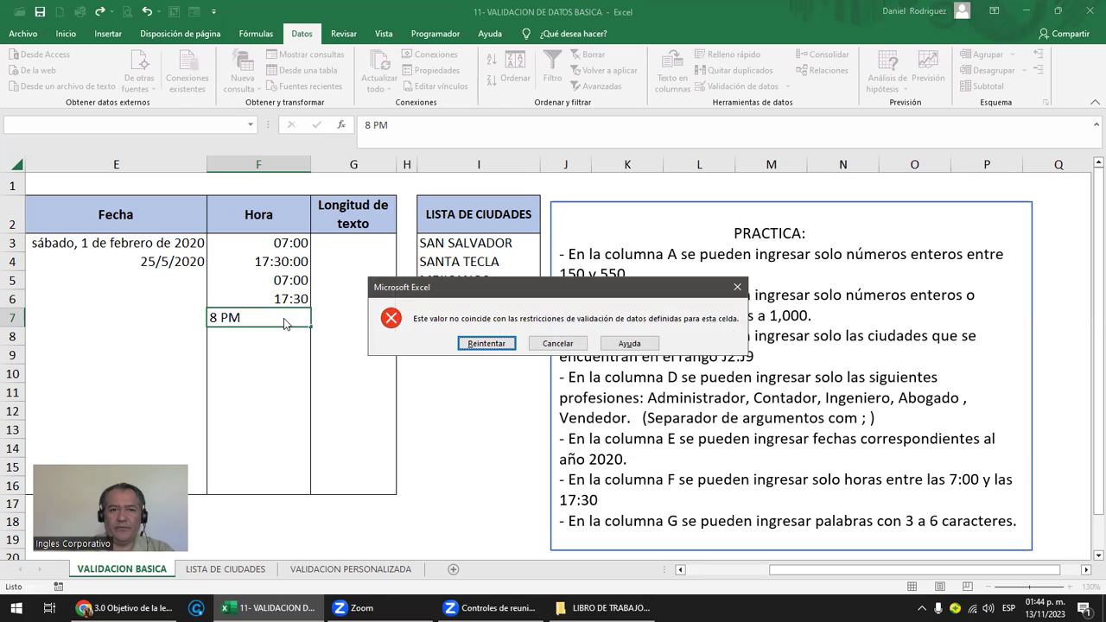
key("Return")
key("Return")
key("Return")
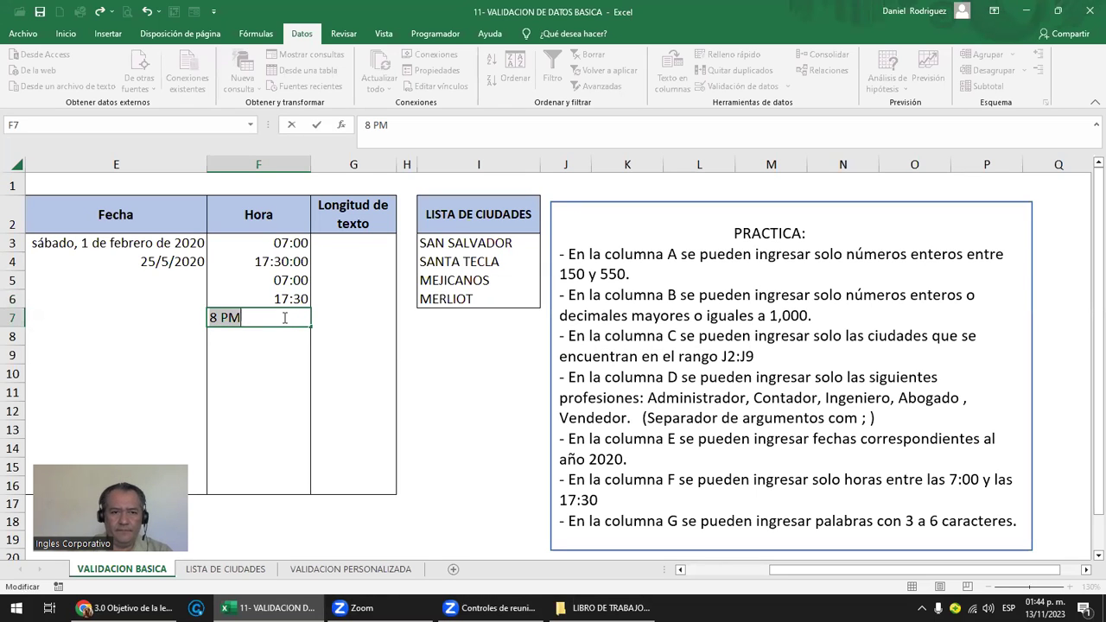
key("Escape")
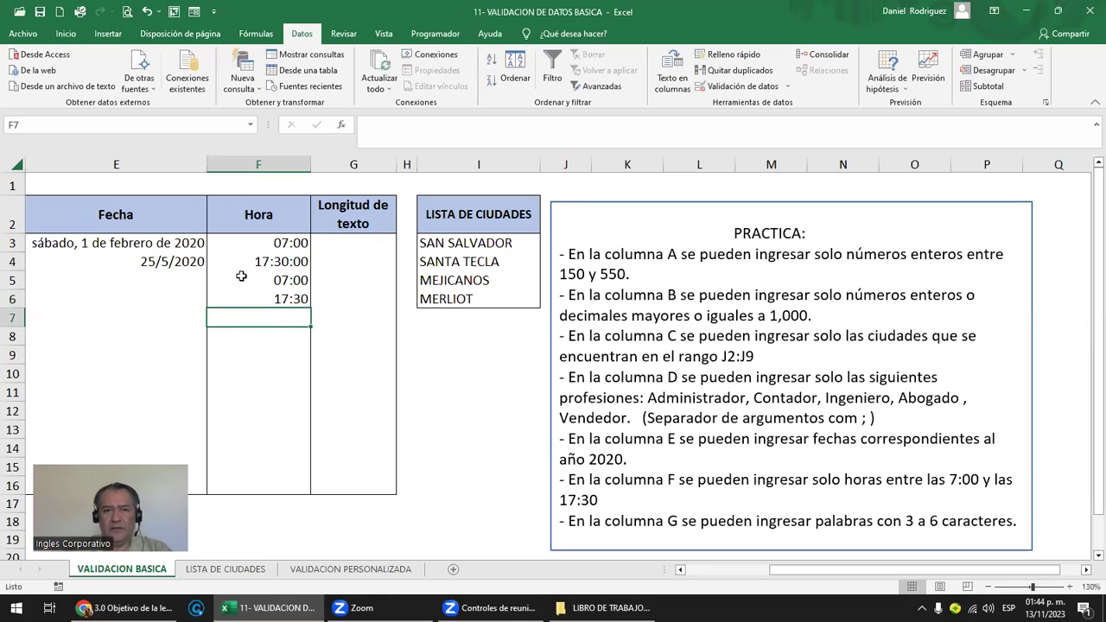
left_click(267, 242)
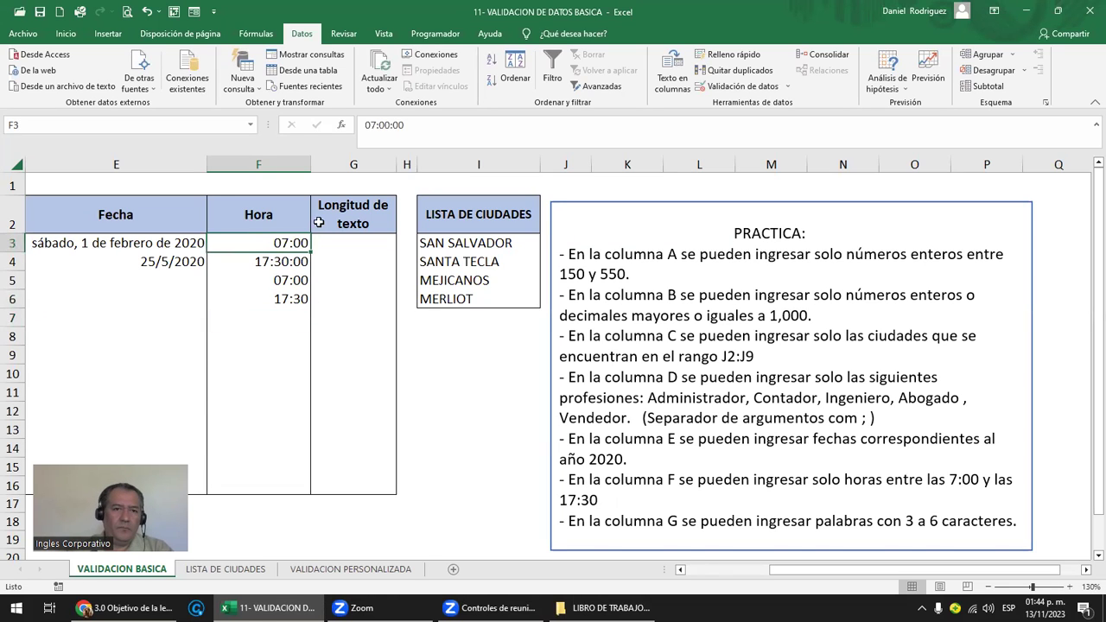
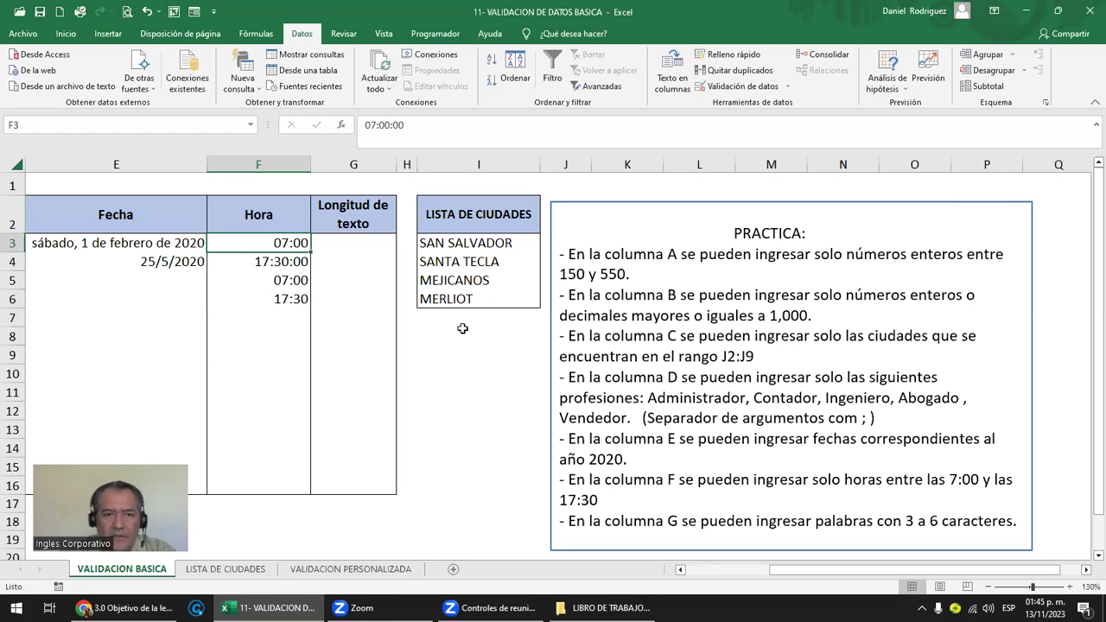
- Widen column G slightly and select cells G3 to G16 under Longitud de texto
left_click(362, 242)
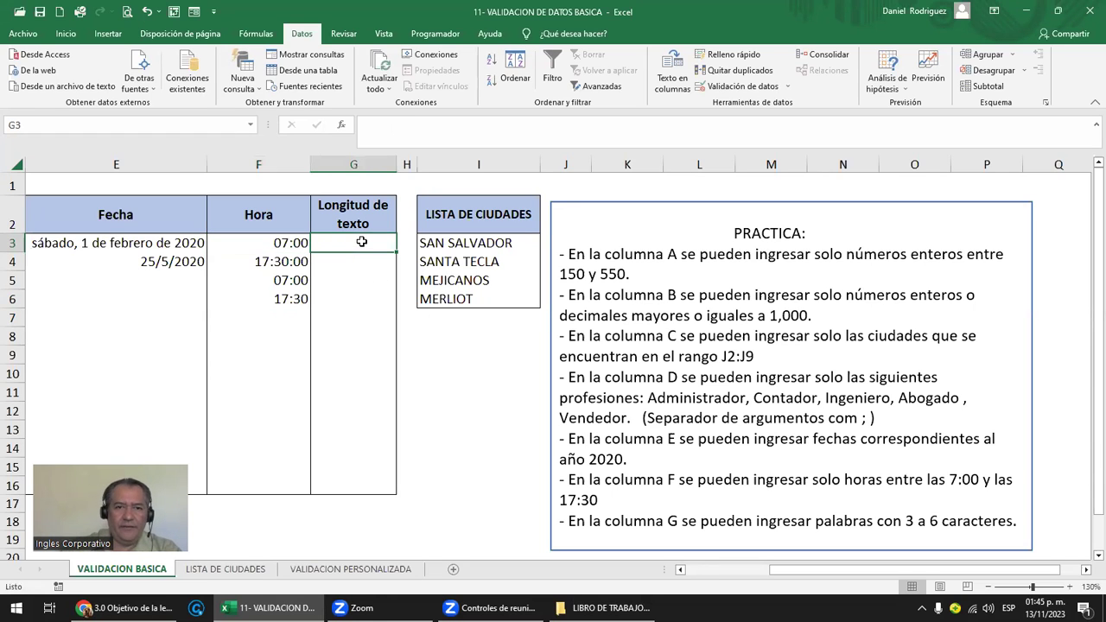
left_click_drag(397, 171, 407, 171)
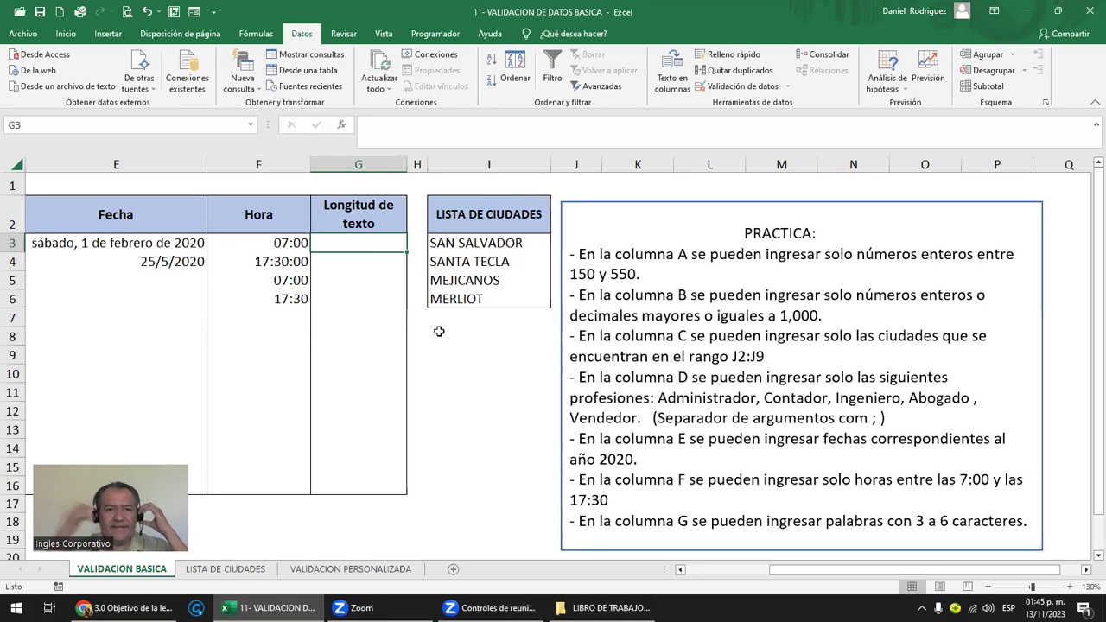
left_click(349, 159)
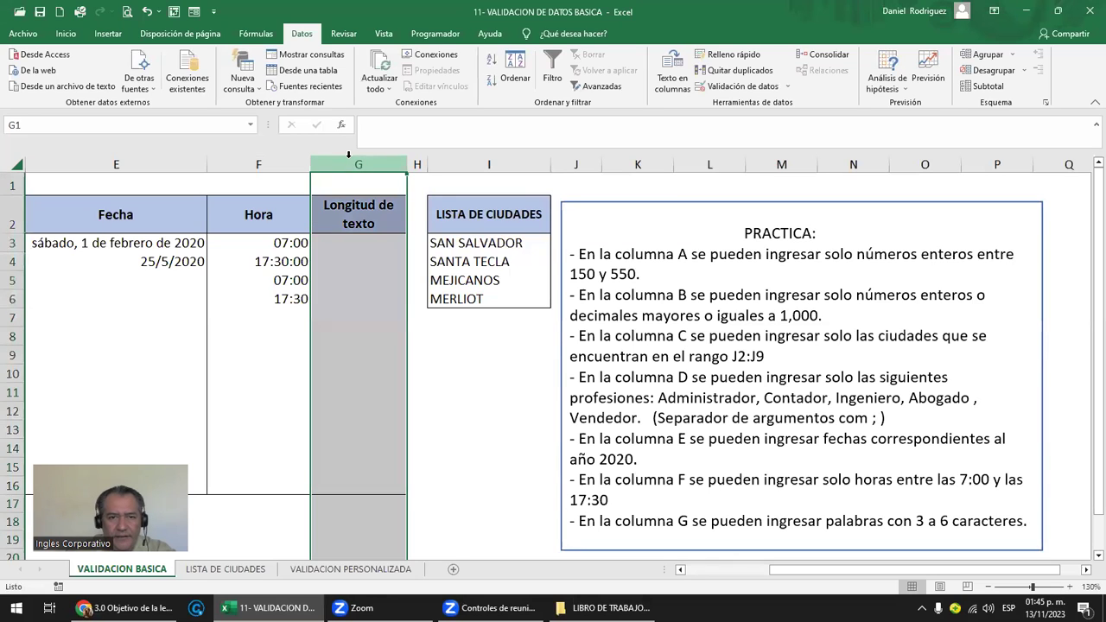
left_click(368, 250)
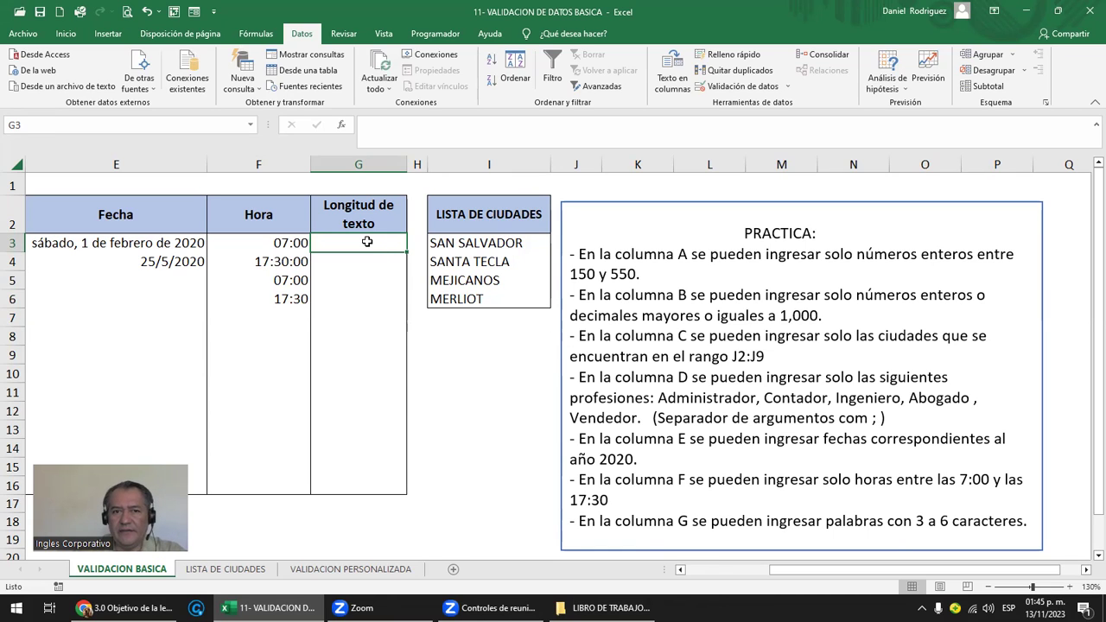
left_click_drag(367, 242, 347, 486)
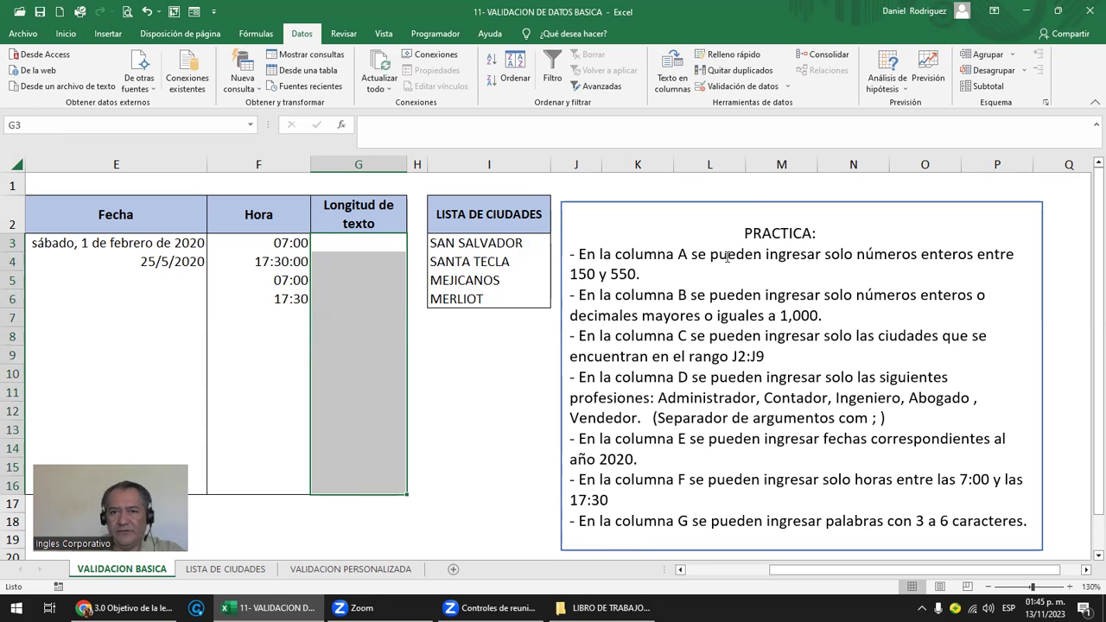
- Add a Longitud del texto validation to G3:G16 allowing between 3 and 6 characters
left_click(748, 86)
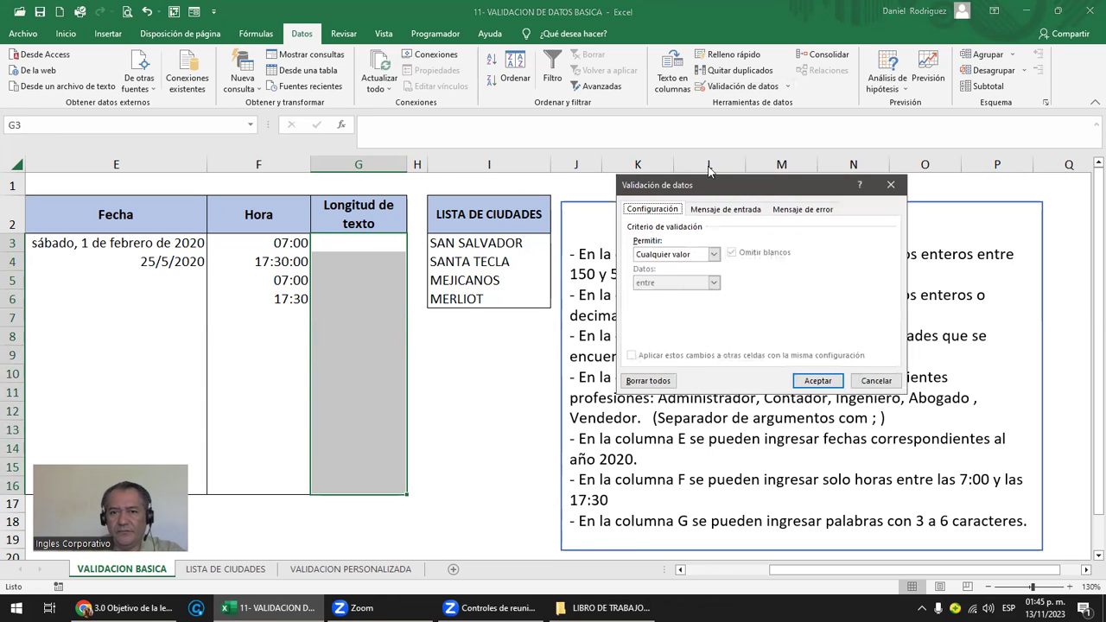
left_click(714, 254)
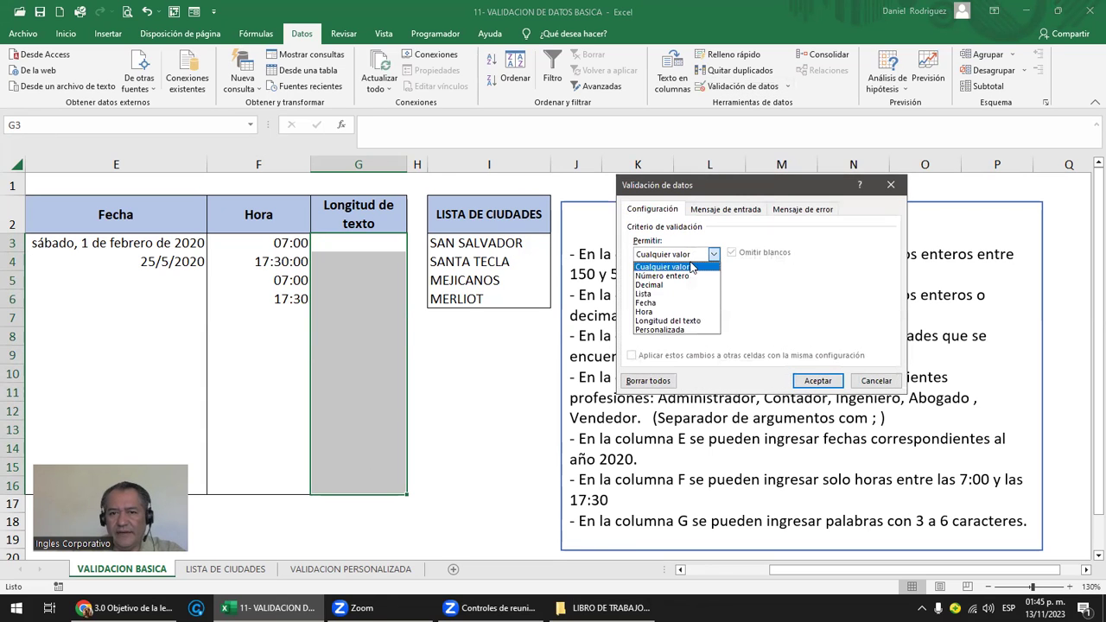
left_click(651, 323)
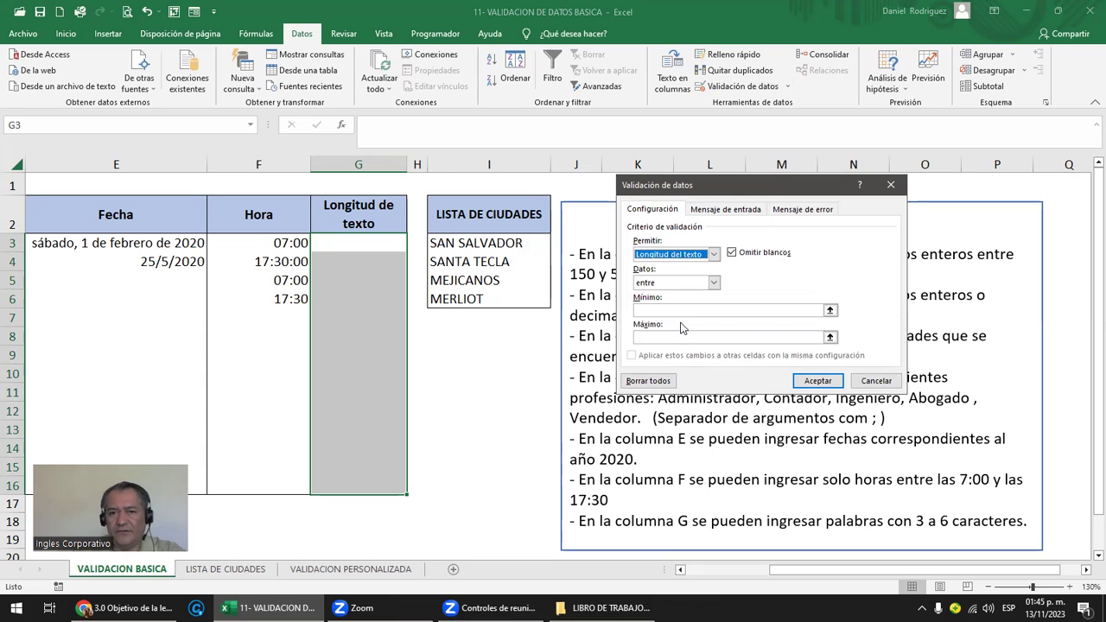
left_click(714, 283)
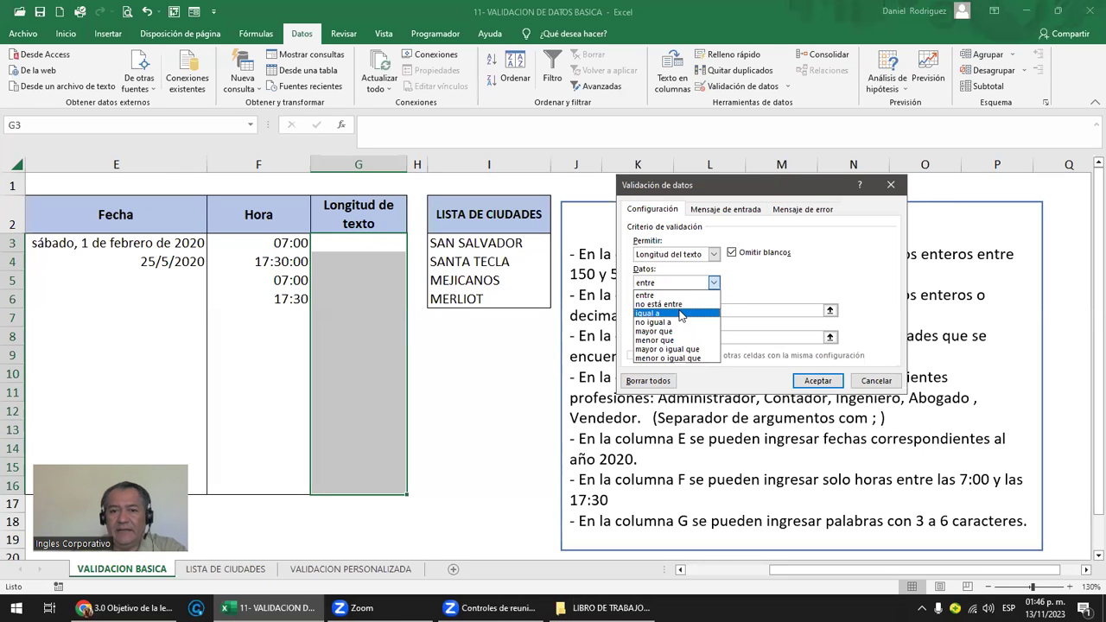
left_click(663, 296)
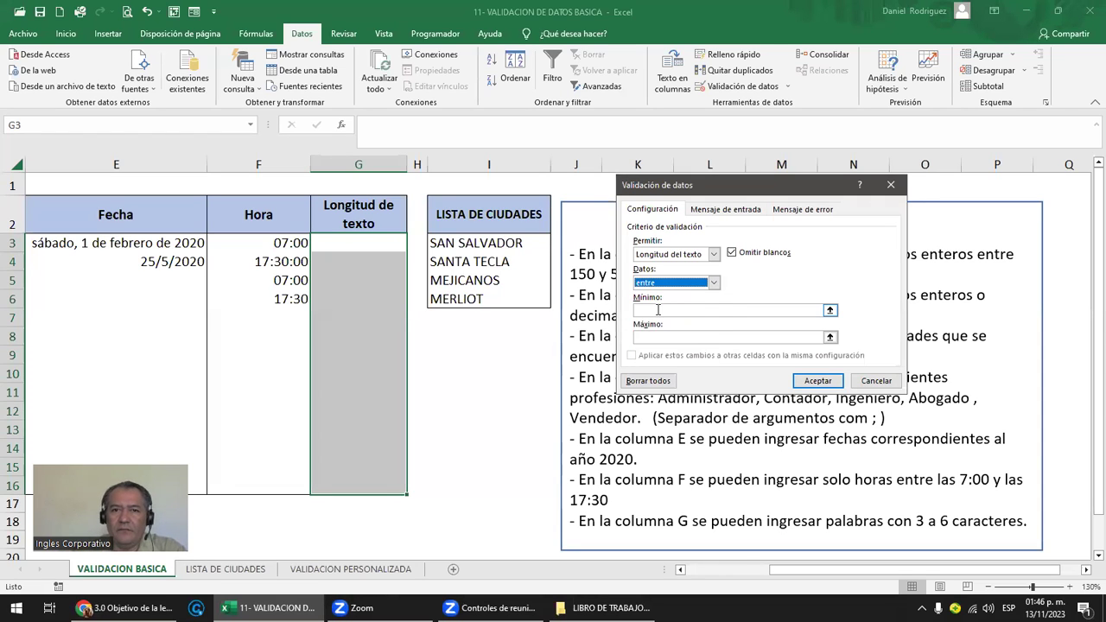
left_click(659, 310)
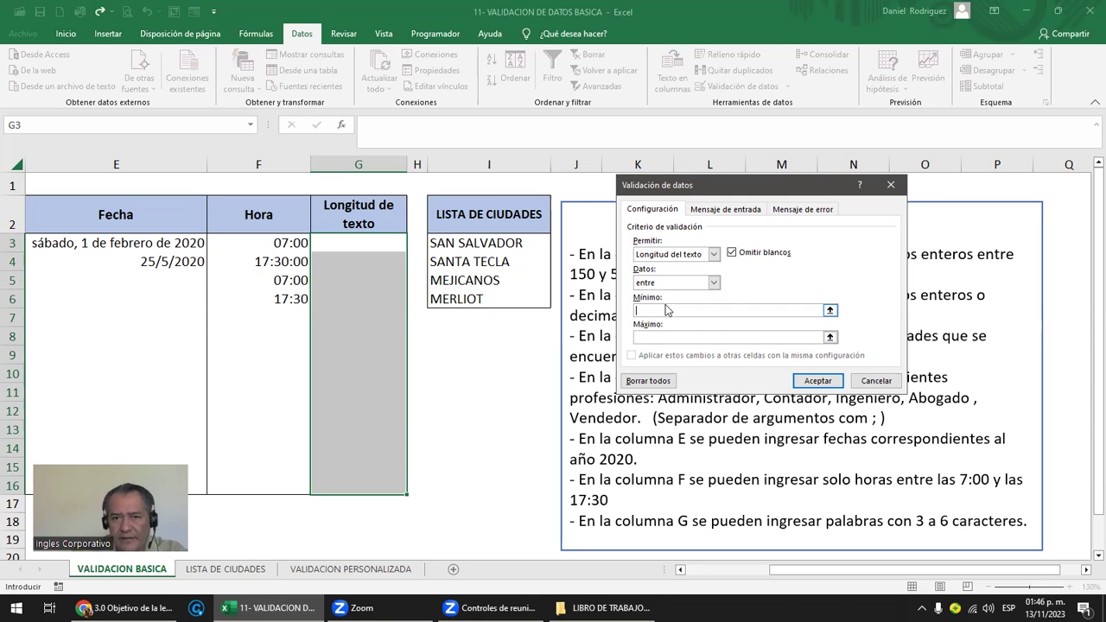
type("3")
left_click(655, 337)
type("6")
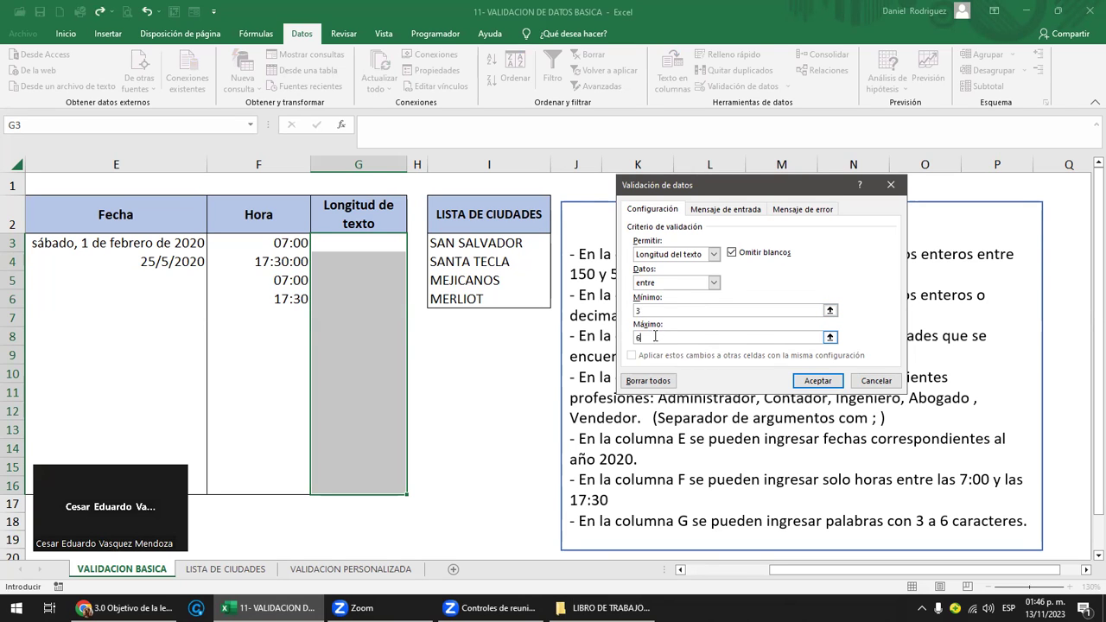
left_click(818, 382)
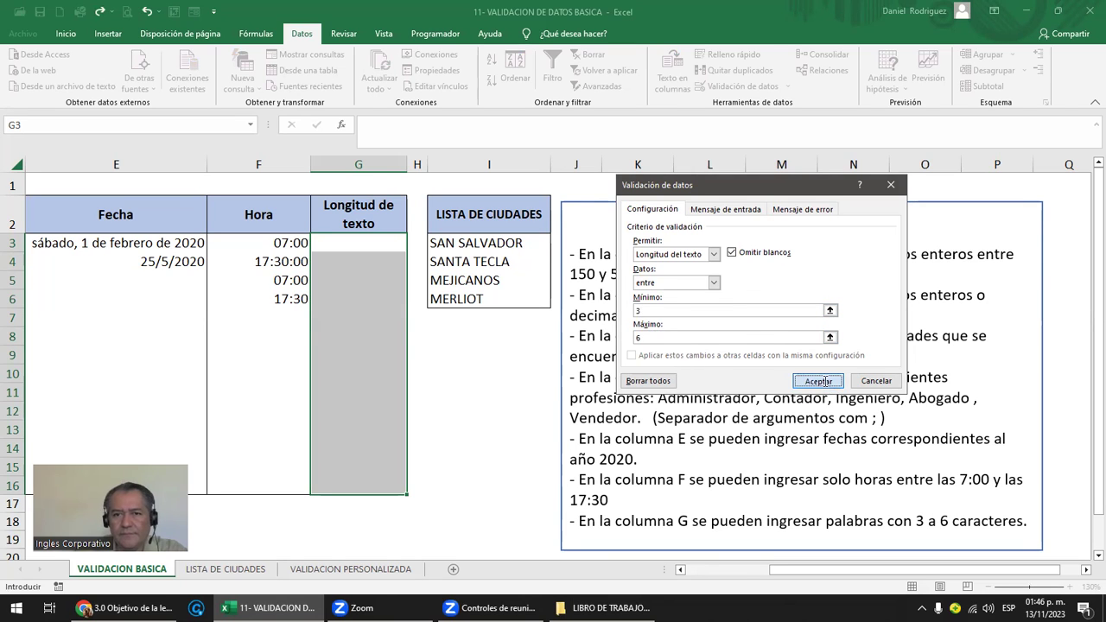
- Try entering A and then 1 in G3, retrying after each rejection
left_click(384, 247)
type("A")
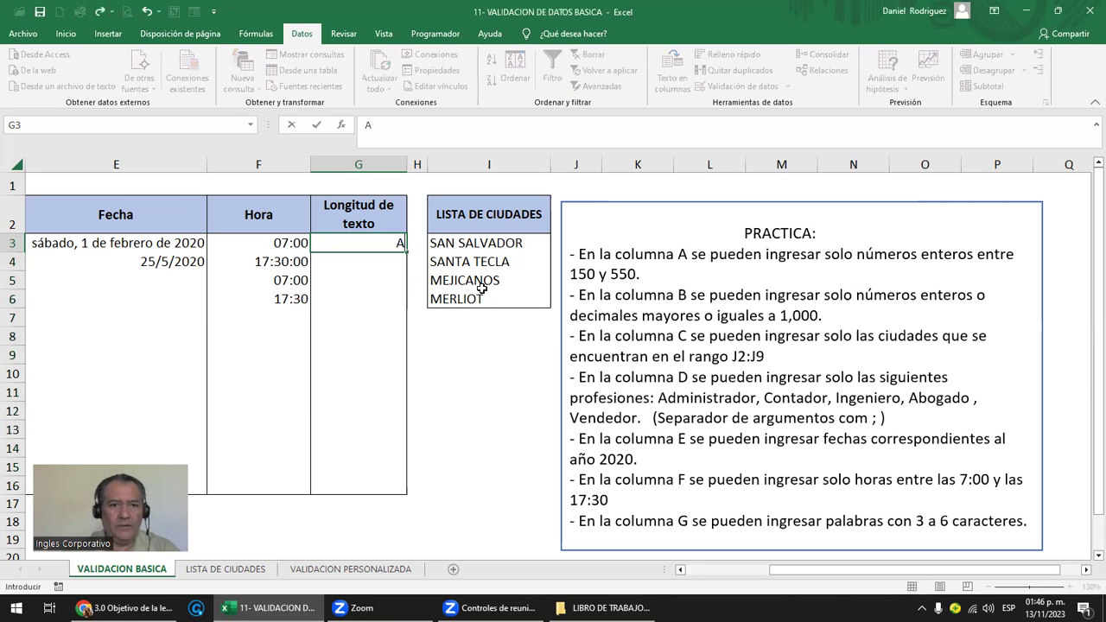
key("Return")
key("Return")
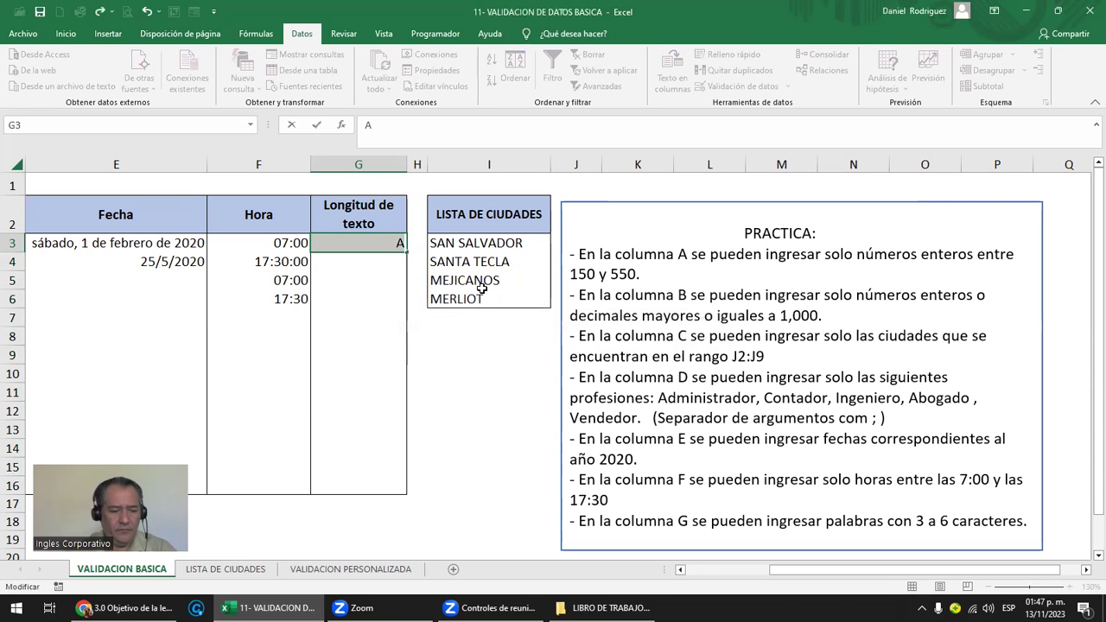
type("1")
key("Return")
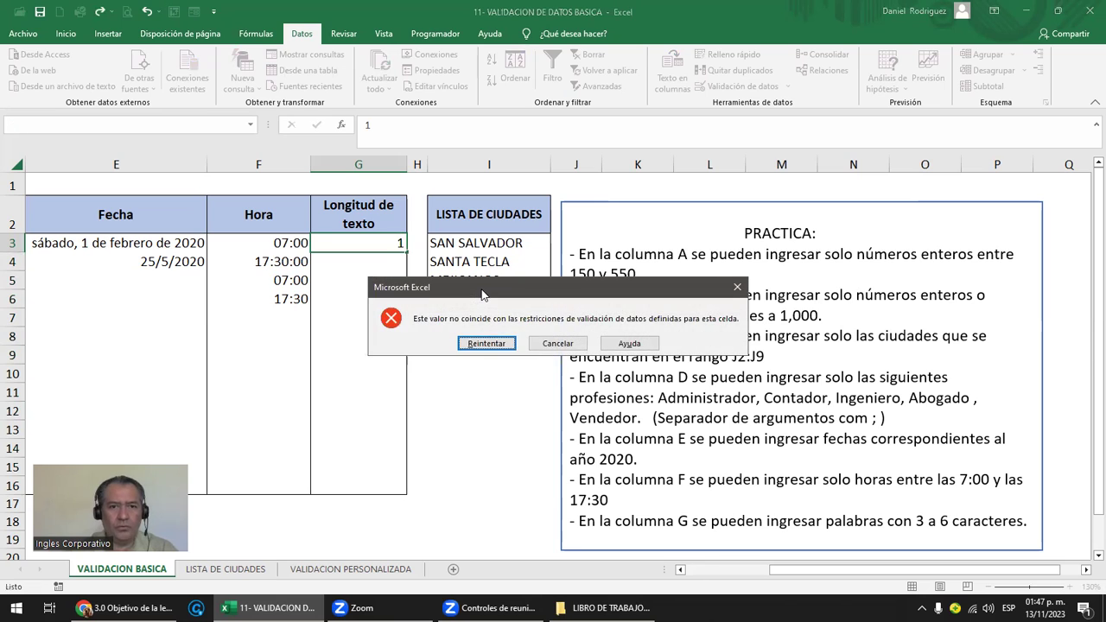
key("Return")
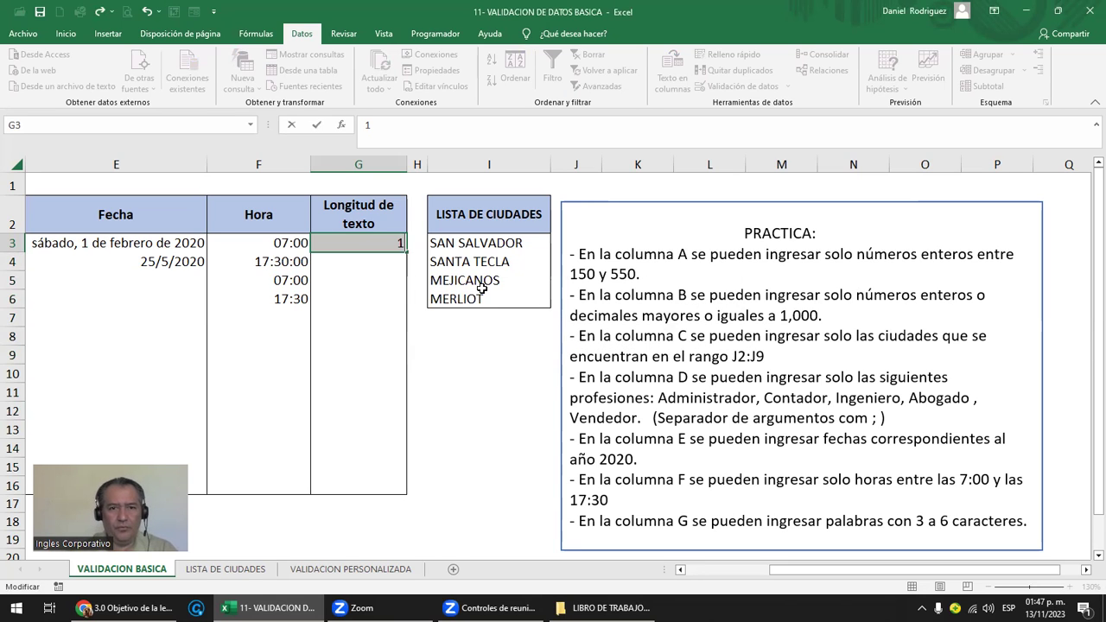
- Enter AA in G3 (rejected), then 111 (accepted), and reselect G3:G16
type("AA")
key("Return")
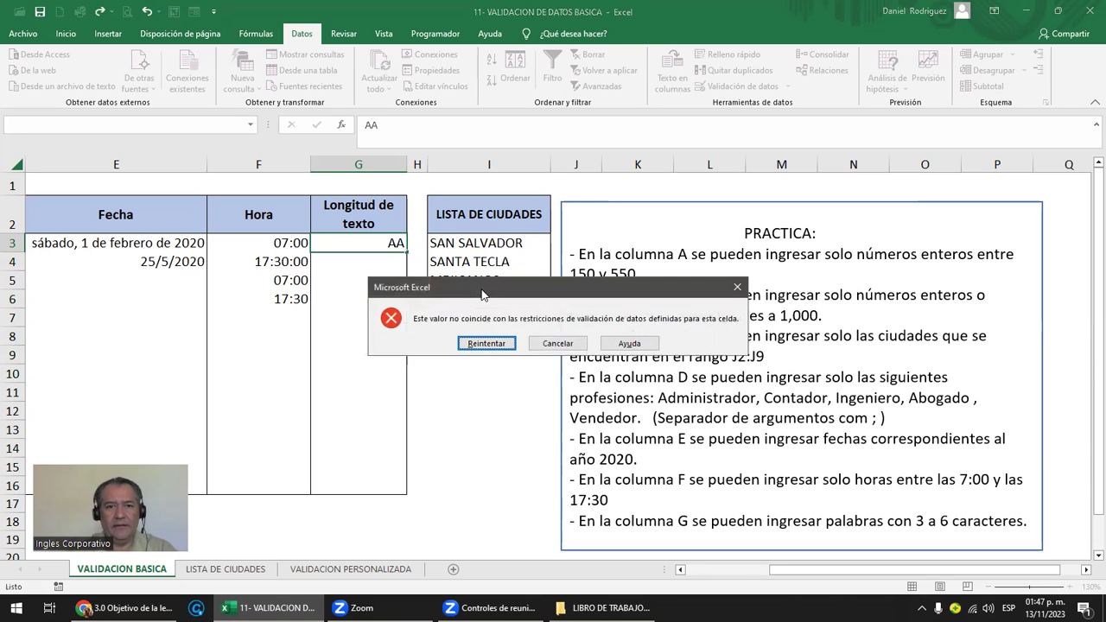
key("Return")
type("11")
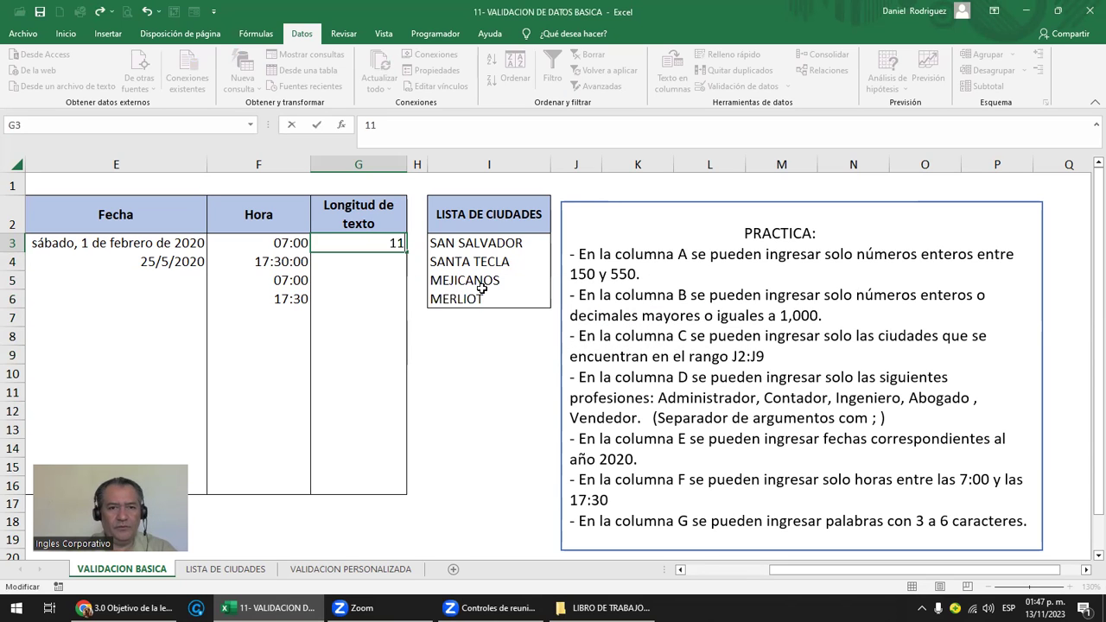
key("Return")
key("Return")
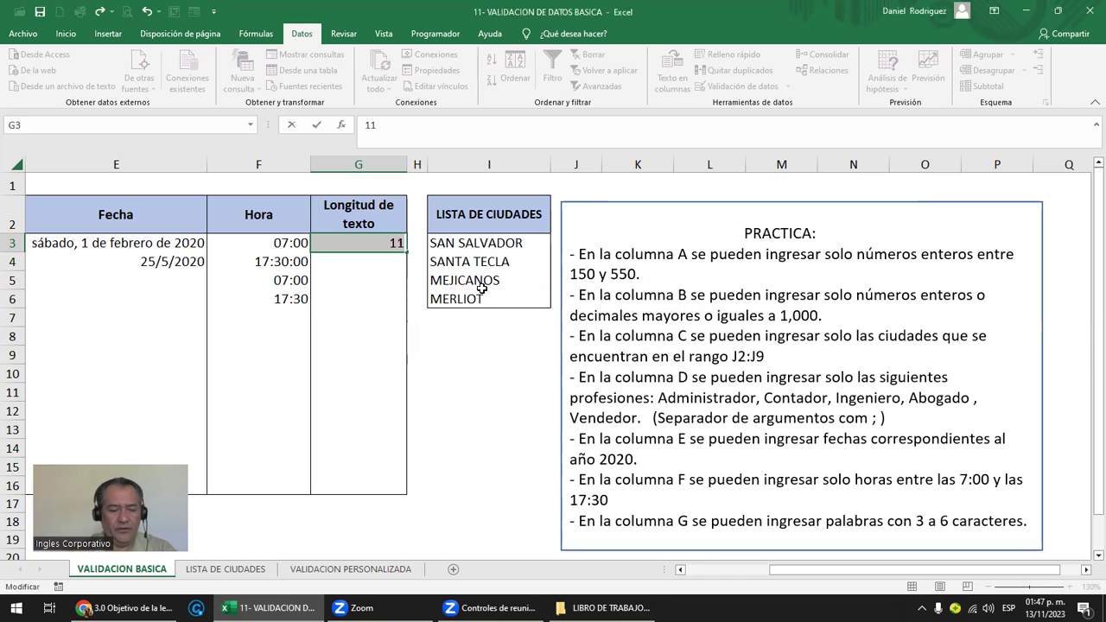
type("11")
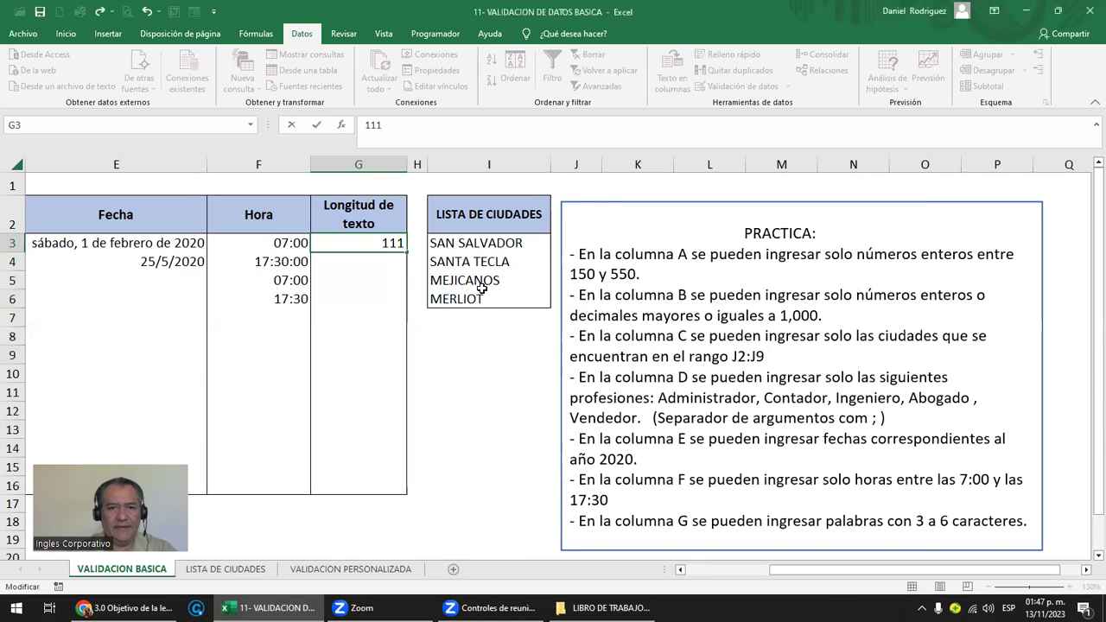
key("Return")
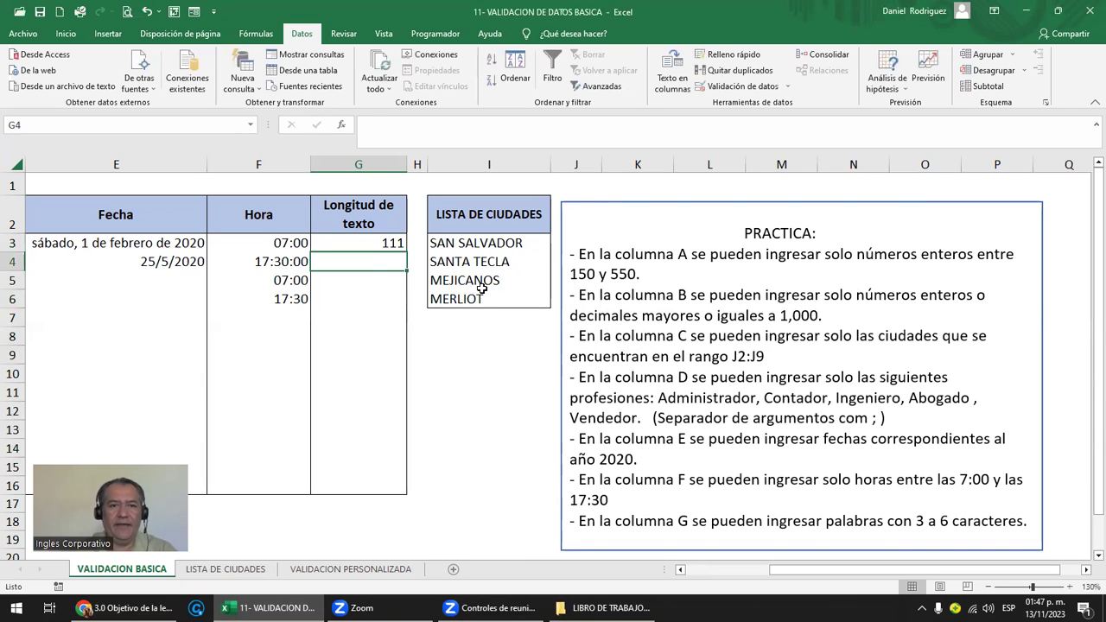
left_click(369, 216)
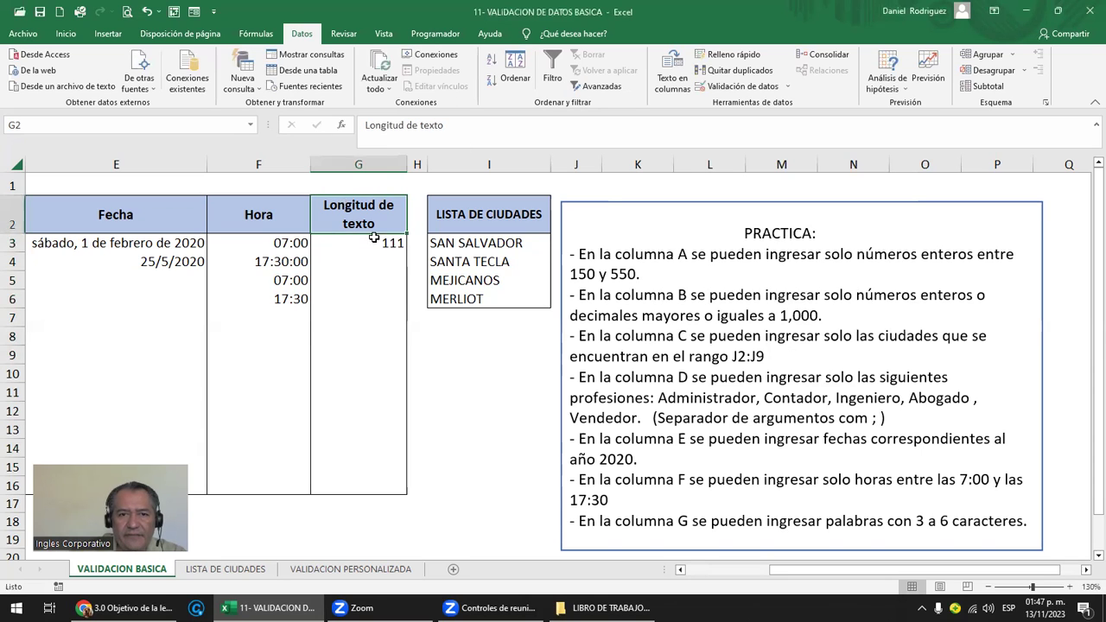
left_click_drag(374, 241, 365, 484)
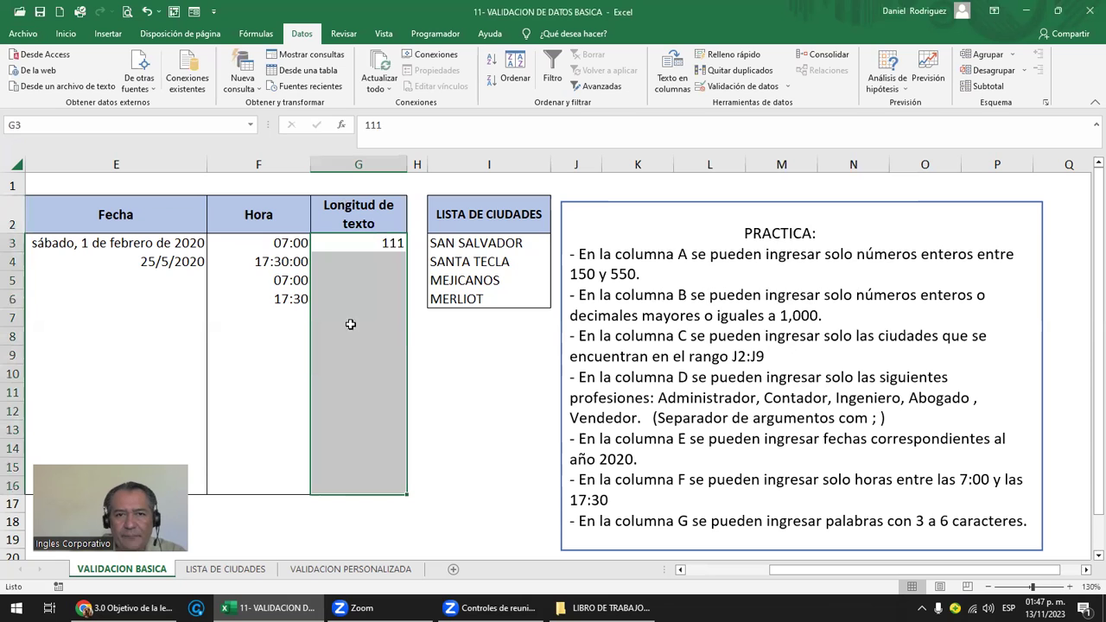
- Enter =LARGO(G3) in cell I8 to count G3's characters, returning 3, and review it
left_click(69, 34)
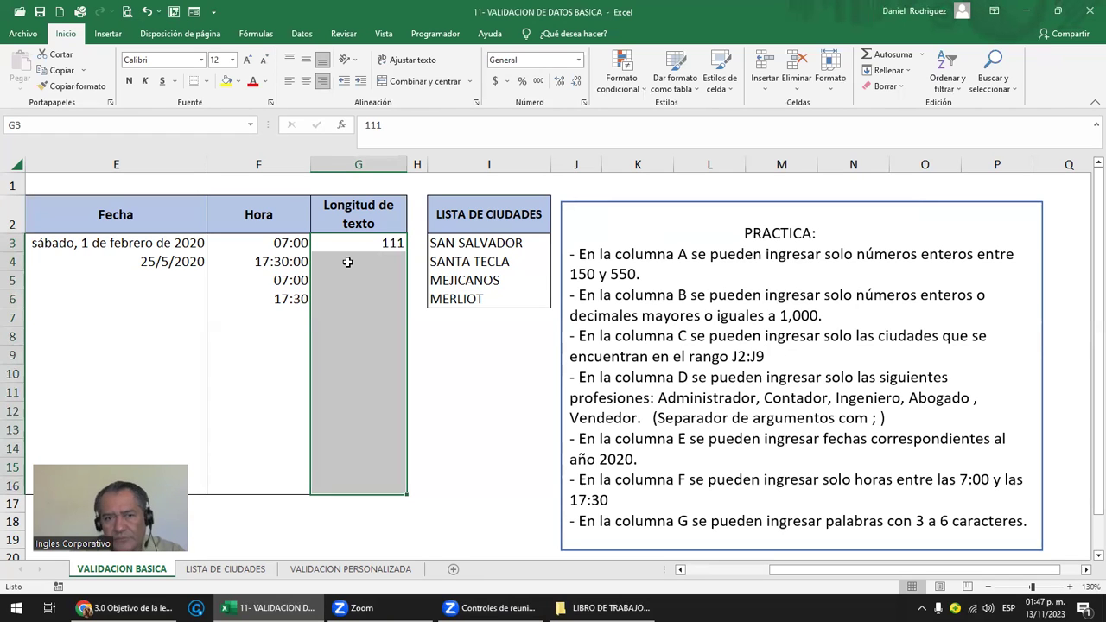
left_click(514, 340)
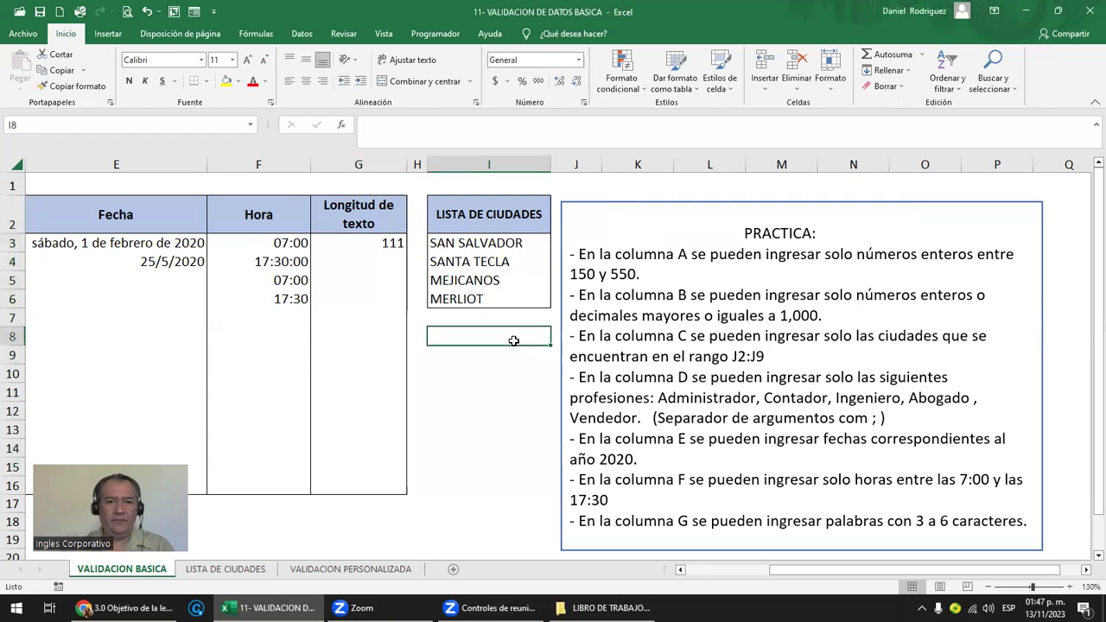
type("=")
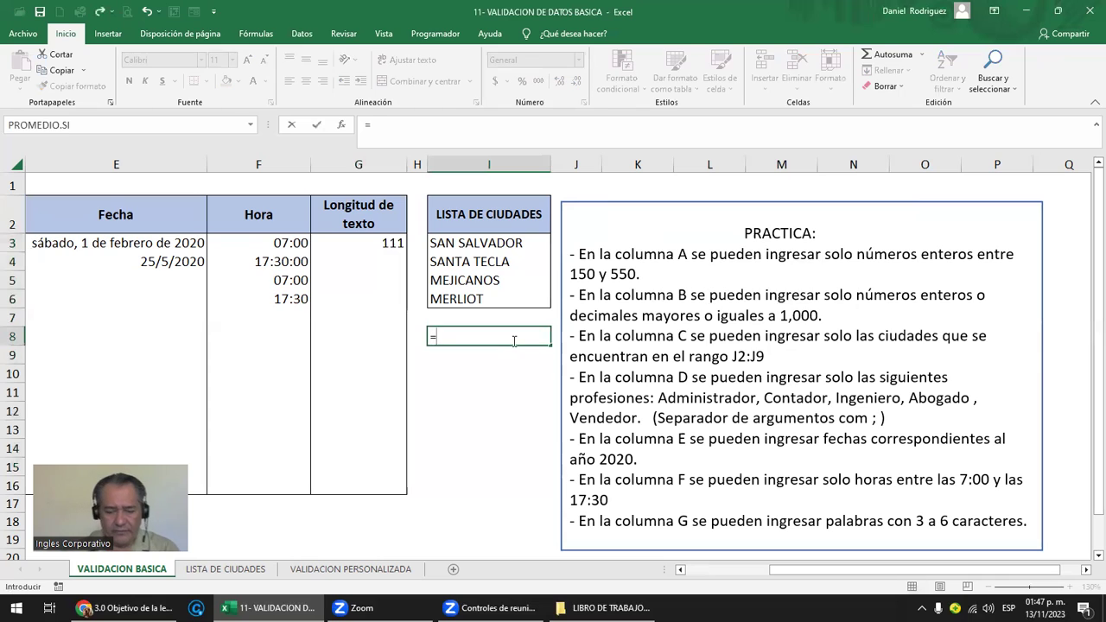
type("LARGO")
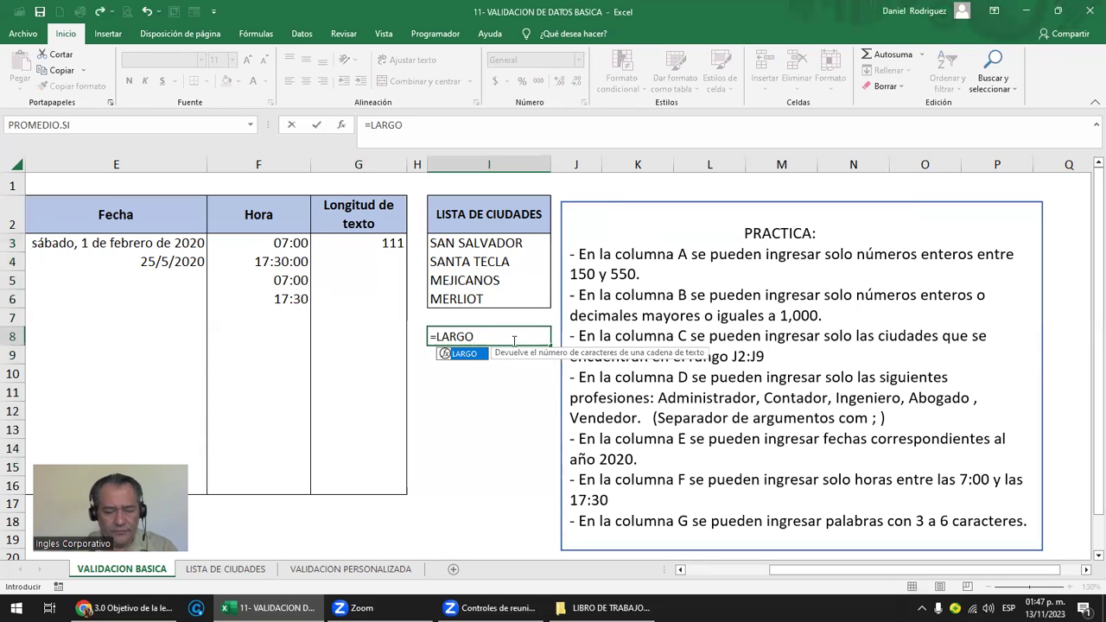
type("(")
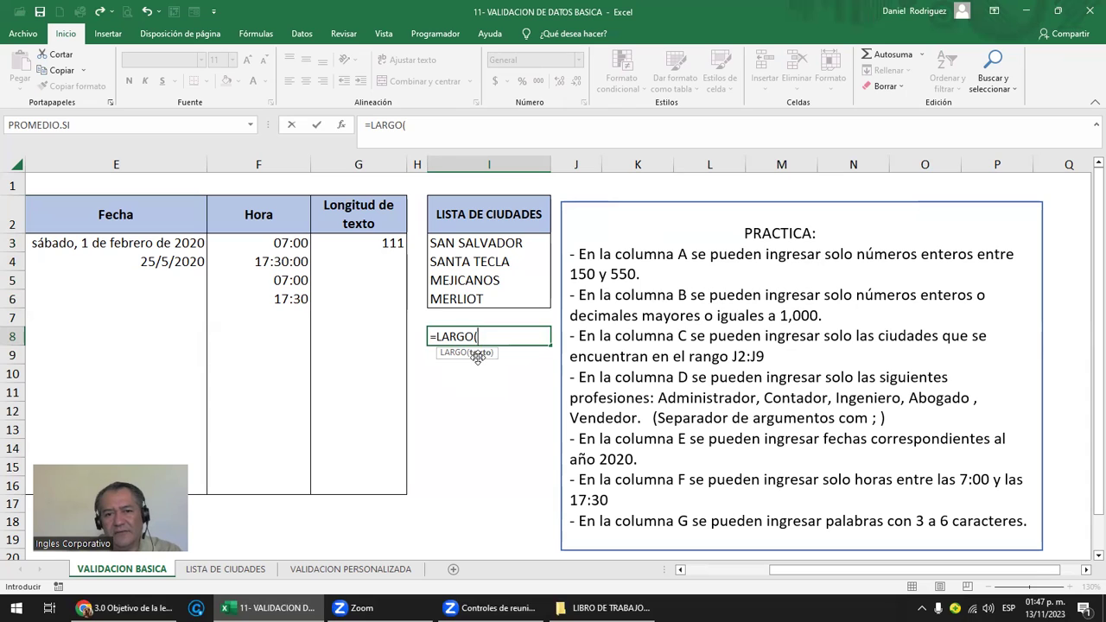
left_click(376, 240)
type(")")
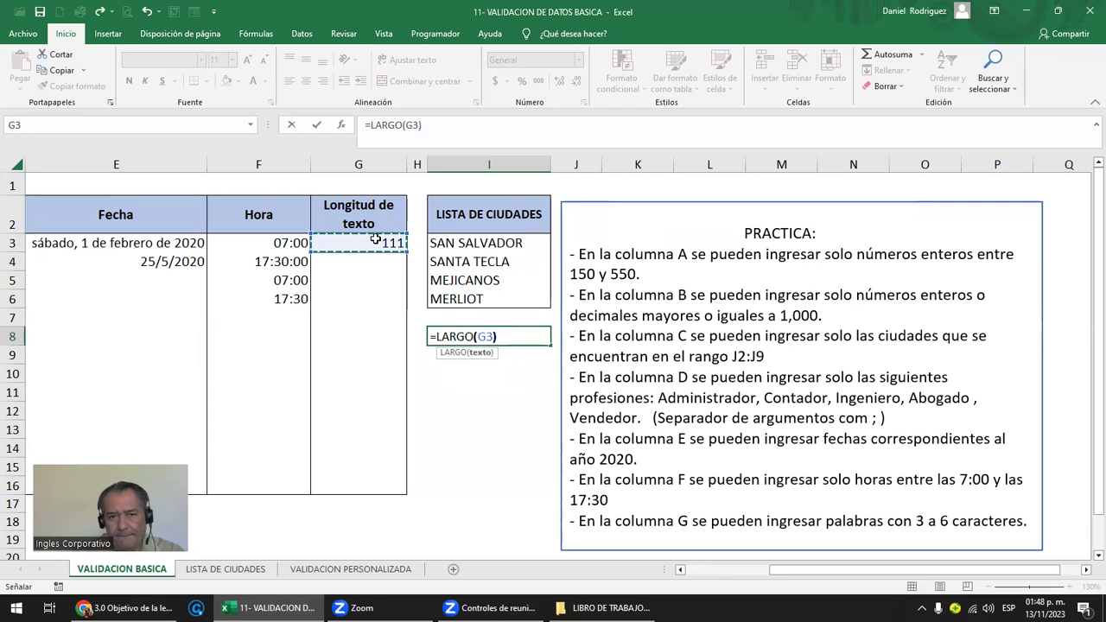
key("Return")
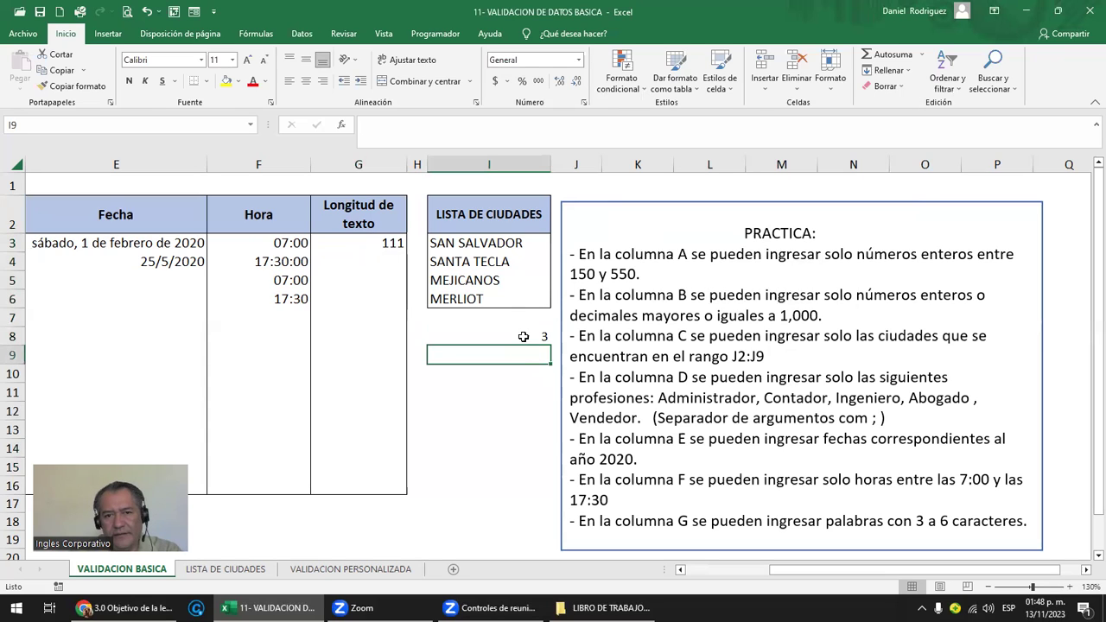
left_click(524, 333)
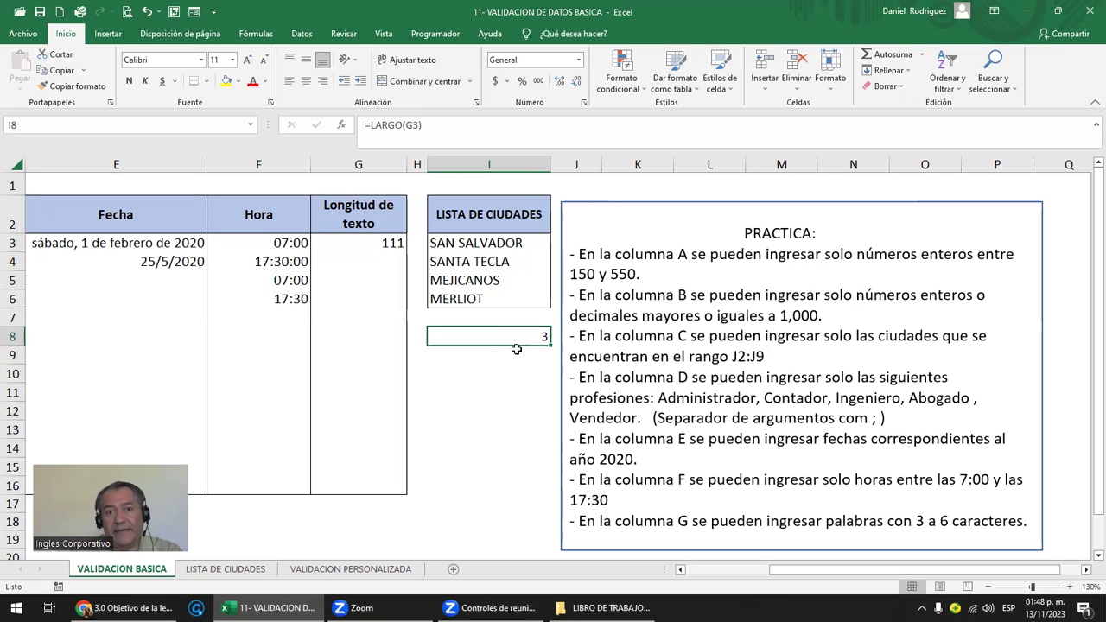
double_click(521, 336)
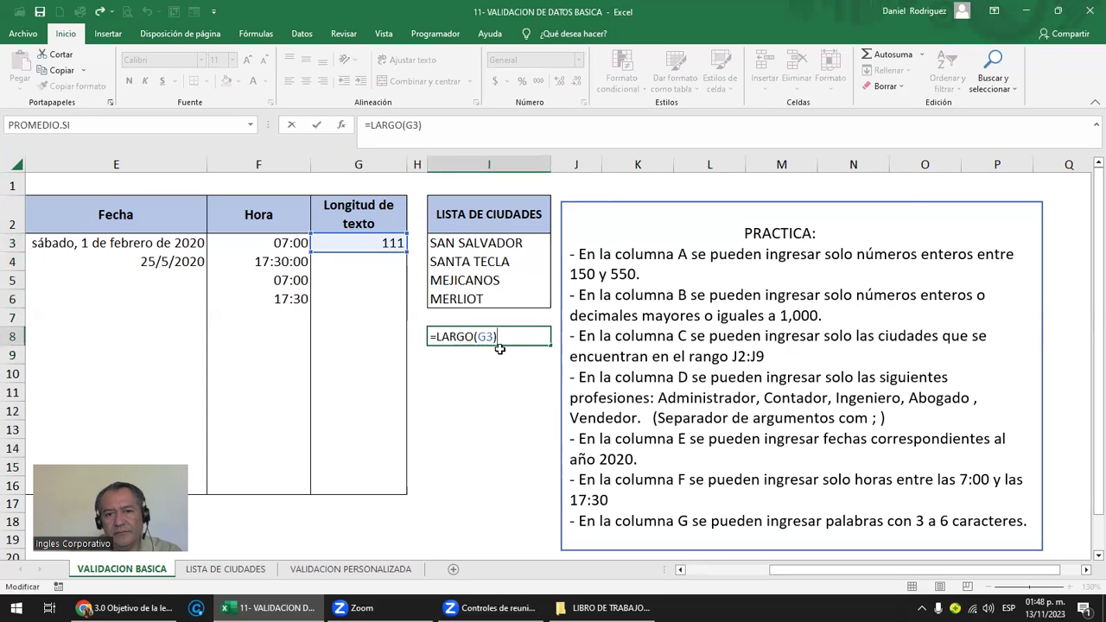
key("Escape")
- Fill G3 to G6 with 123, 1234, 12345 and 123456
left_click(387, 243)
type("1234")
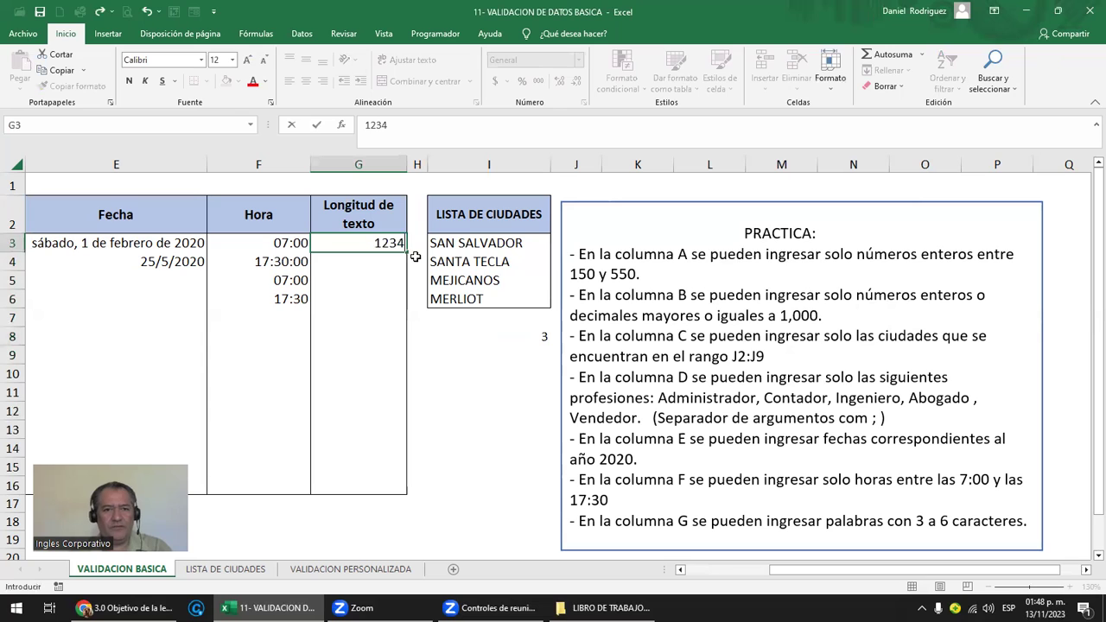
key("Return")
key("Up")
type("12")
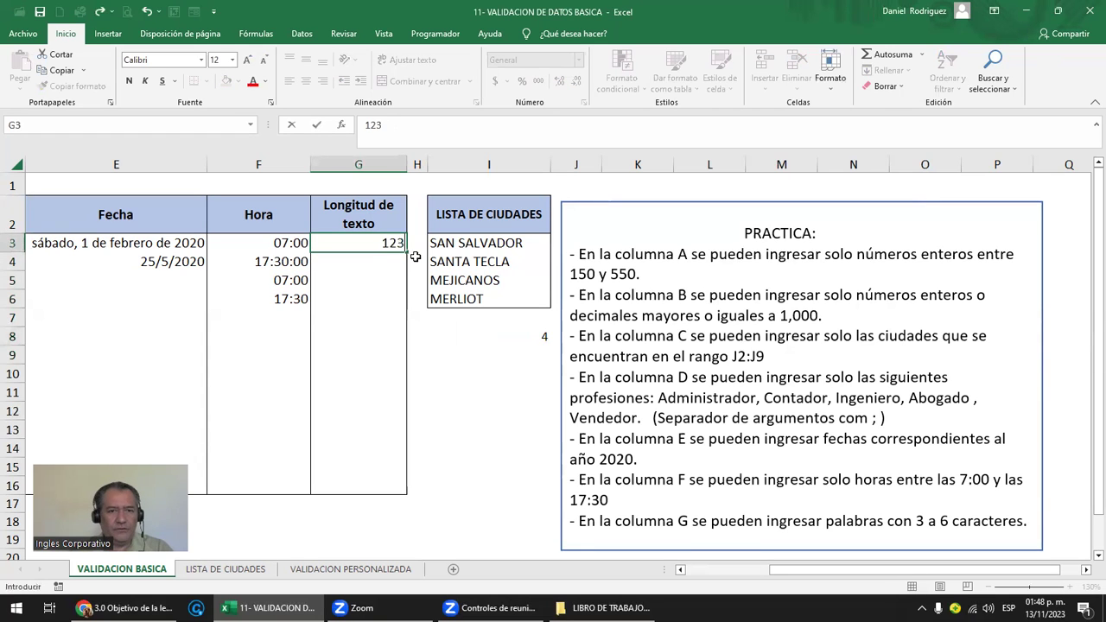
type("3")
key("Return")
type("1234")
key("Return")
type("1|2345")
key("BackSpace")
key("BackSpace")
key("BackSpace")
key("BackSpace")
key("BackSpace")
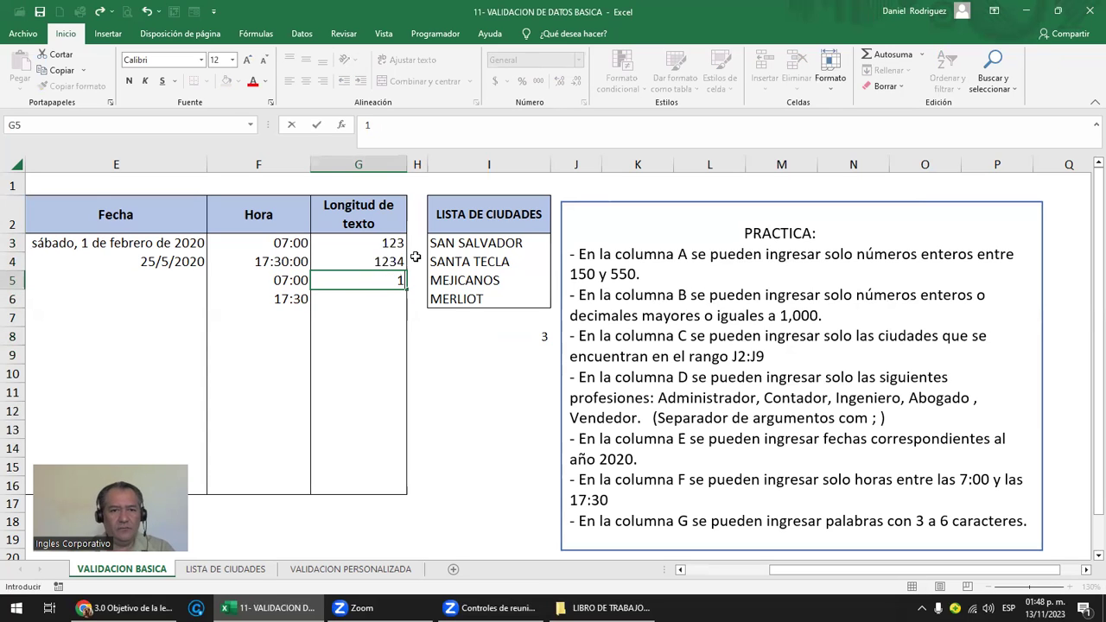
type("23")
type("45")
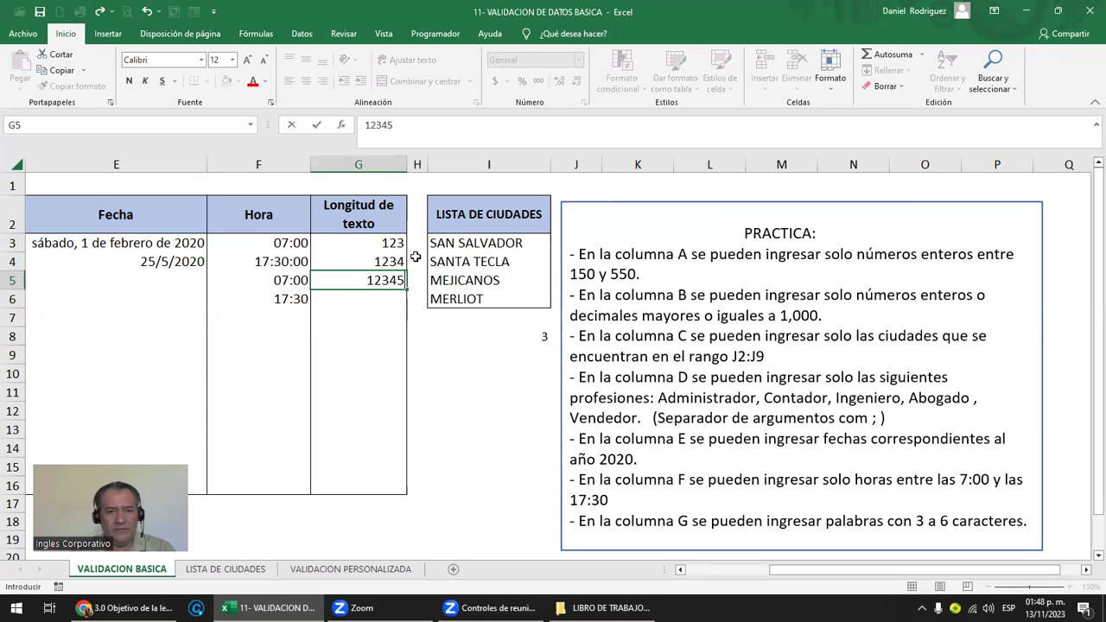
key("Return")
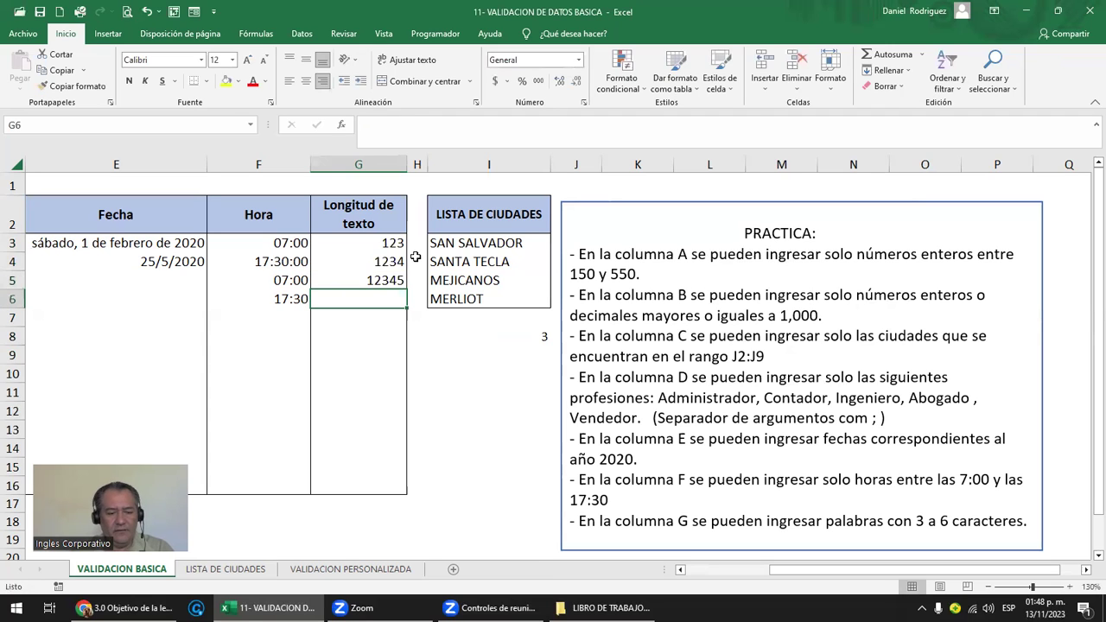
type("123456")
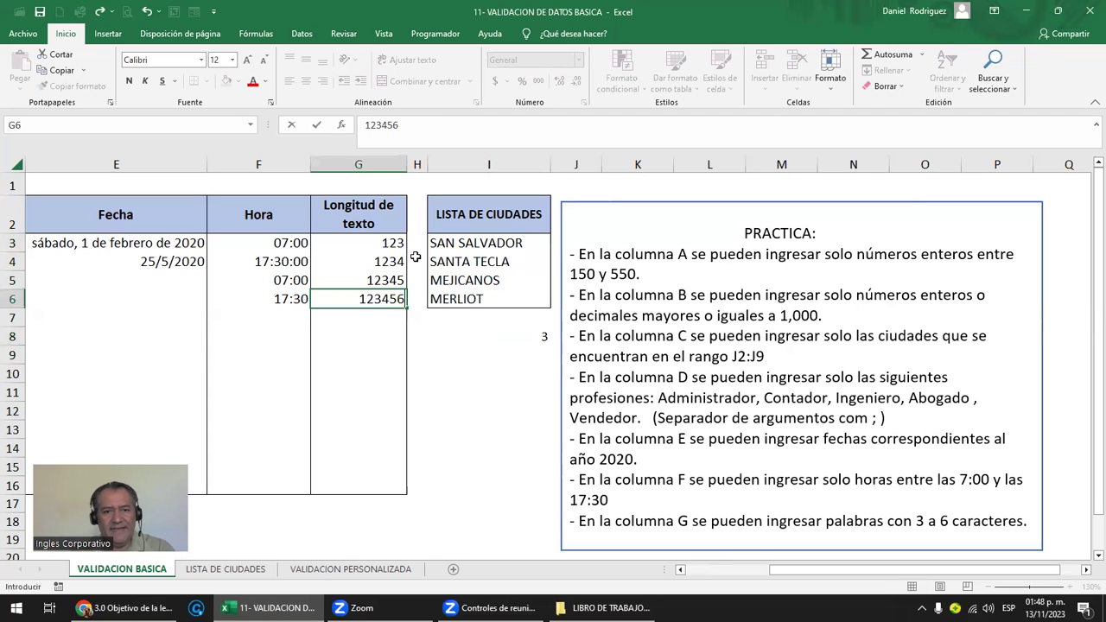
key("Return")
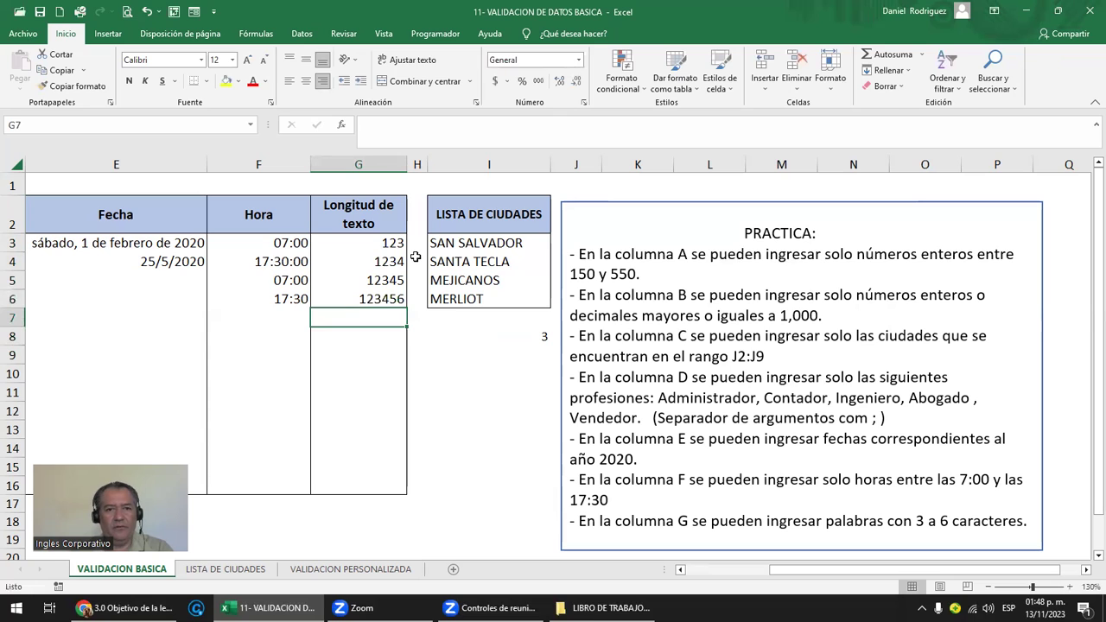
- Enter 1234567 in G7, see it rejected, and cancel the entry
type("1234567")
key("Return")
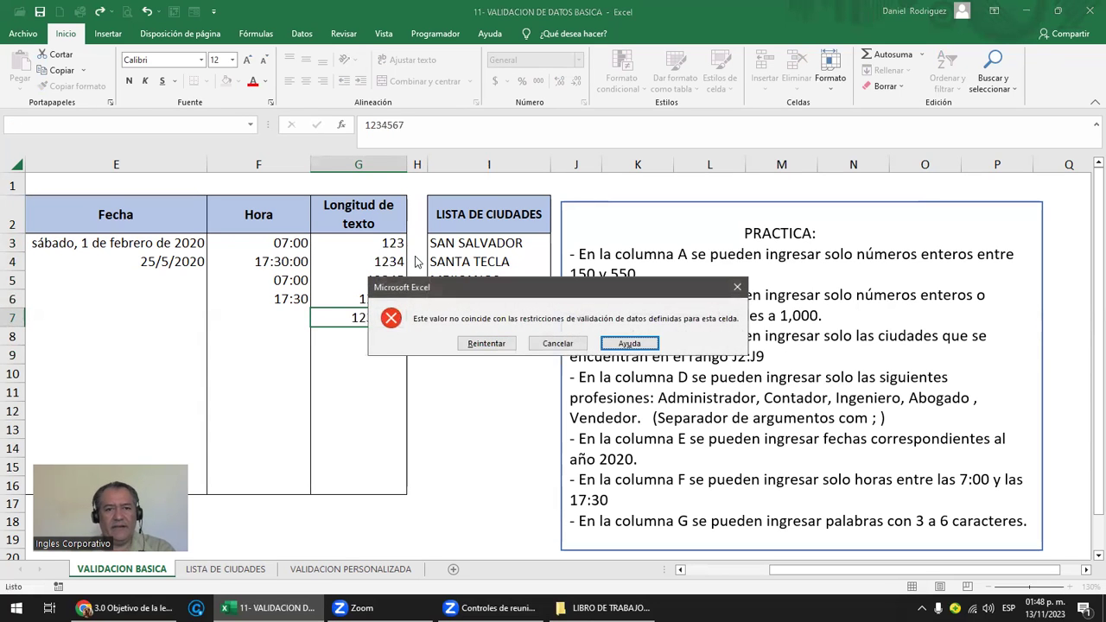
key("Escape")
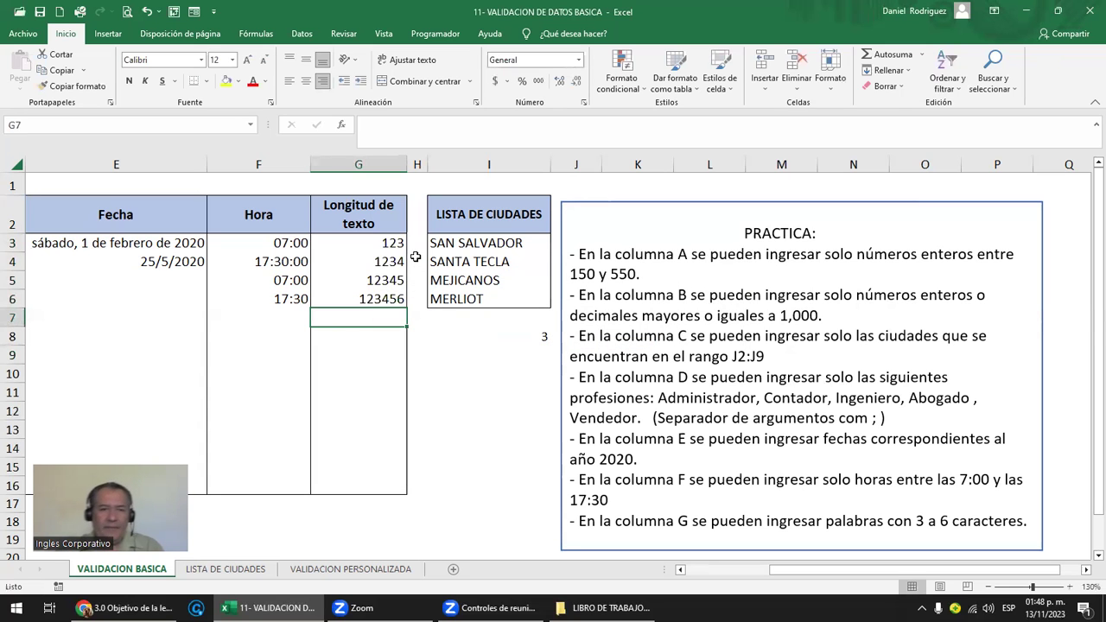
key("F1")
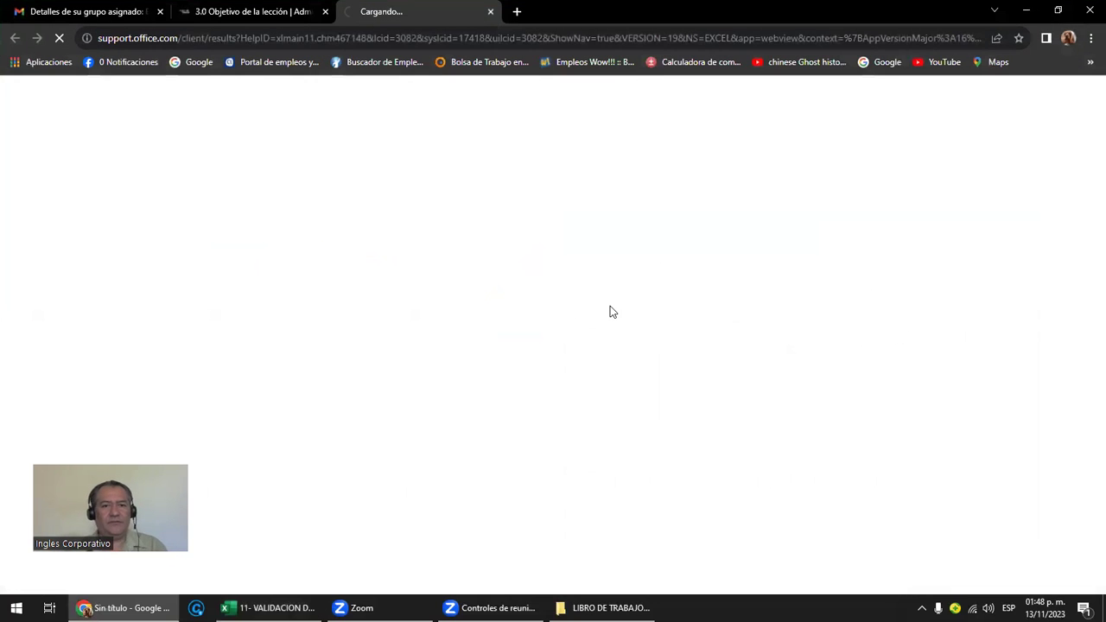
key("ctrl+w")
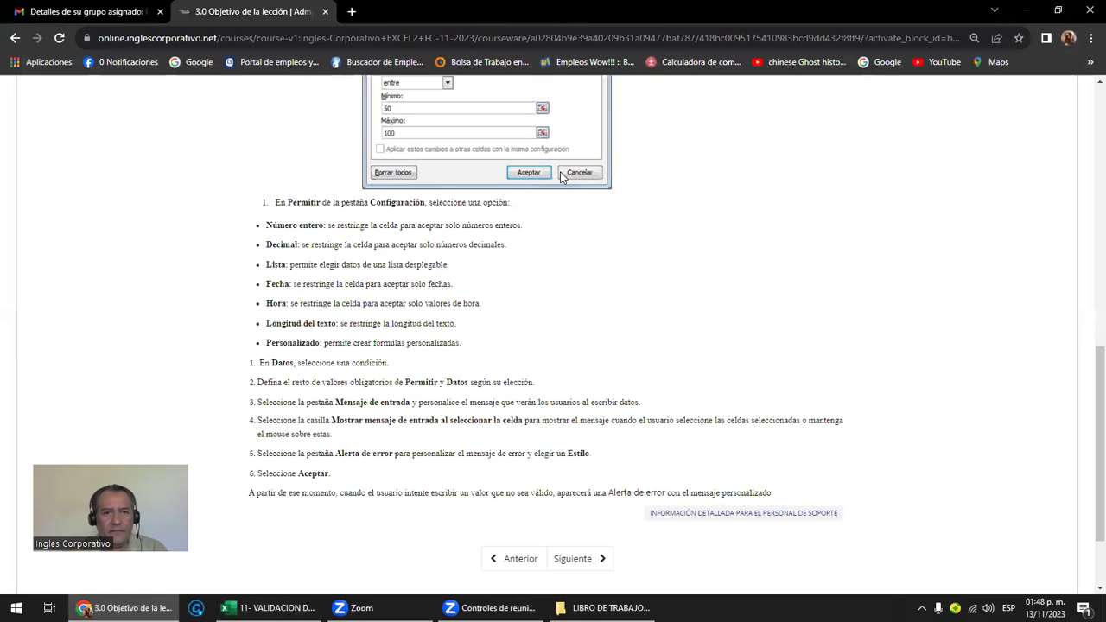
key("alt+Tab")
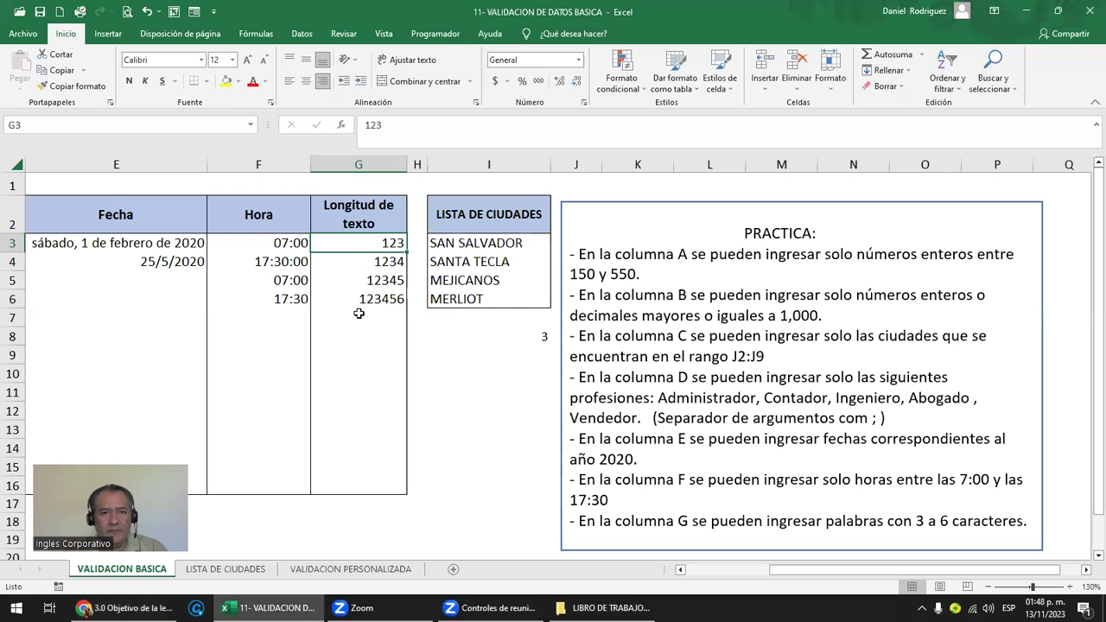
- Check the values in G4 to G6, then retry 1234567 in G7 to trigger the error again
left_click(389, 261)
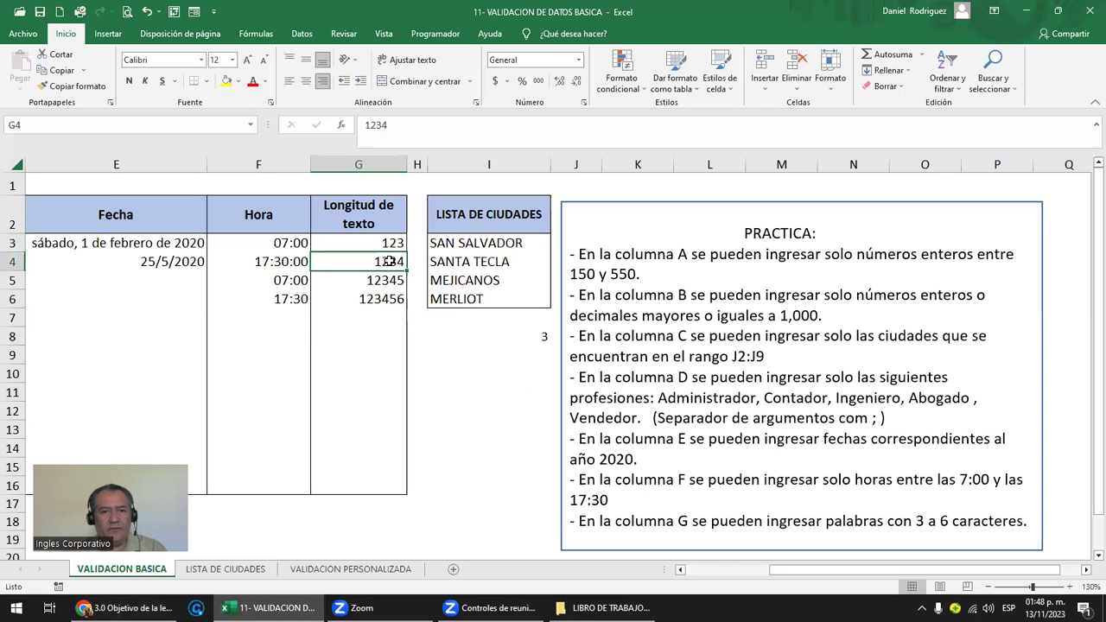
left_click(401, 280)
left_click(378, 301)
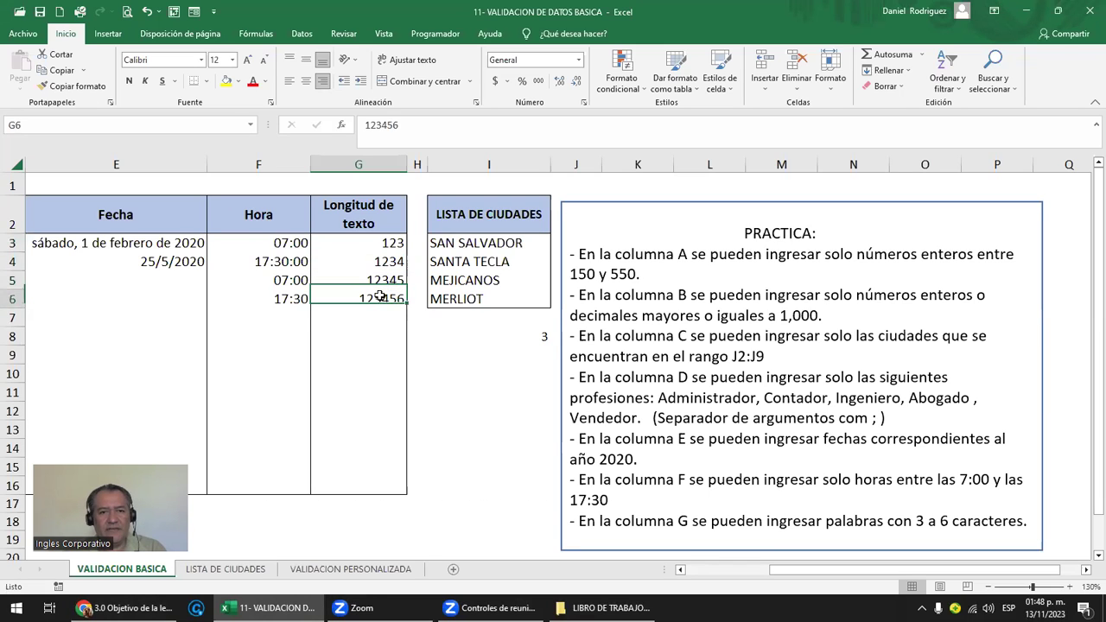
left_click(379, 319)
type("123456")
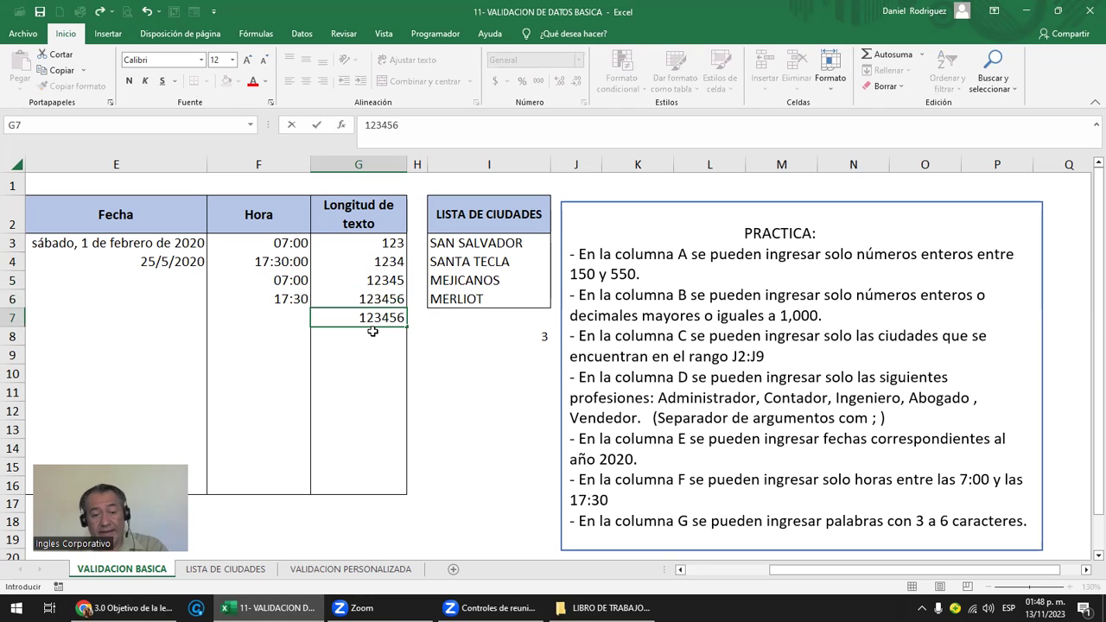
type("7")
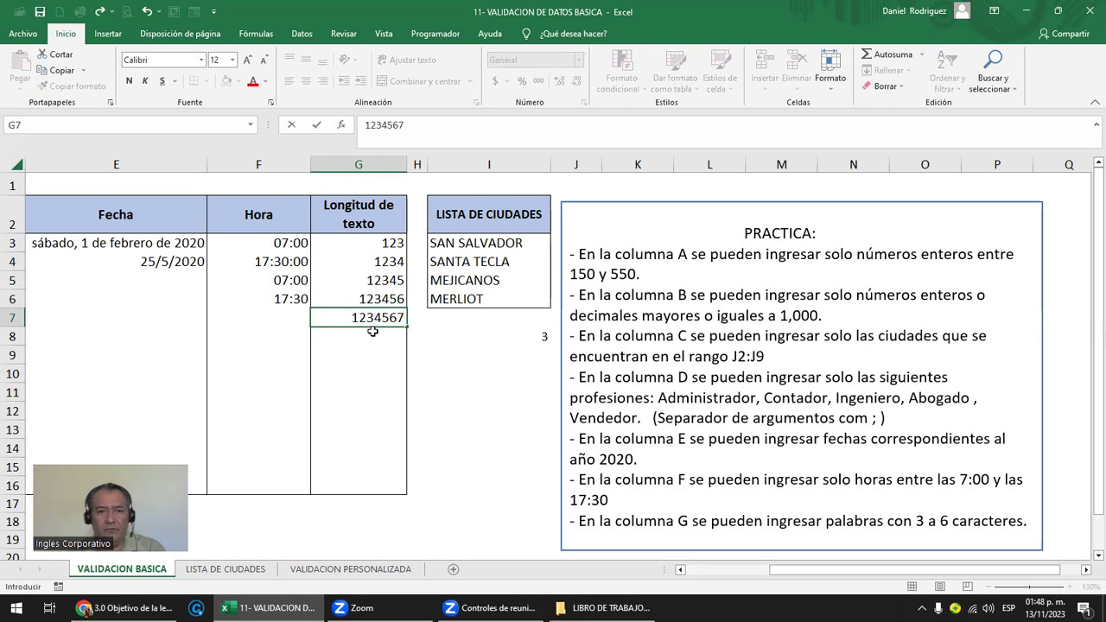
key("Return")
key("Return")
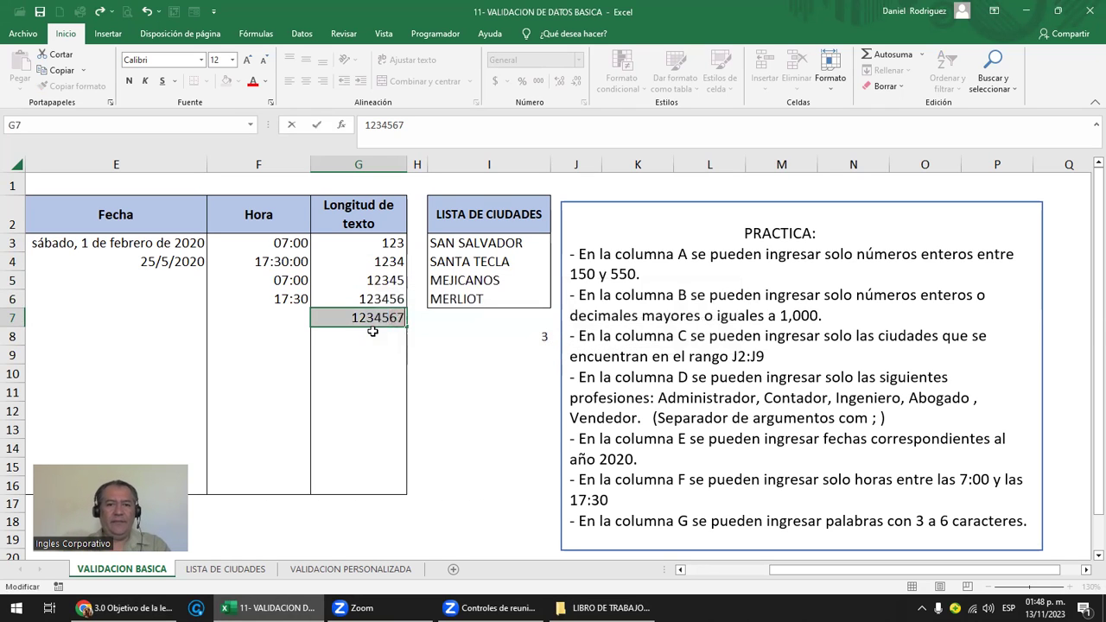
key("Return")
- Leave G7 empty and fill the I8 length formula down to I13
left_click(568, 343)
key("Down")
left_click(511, 336)
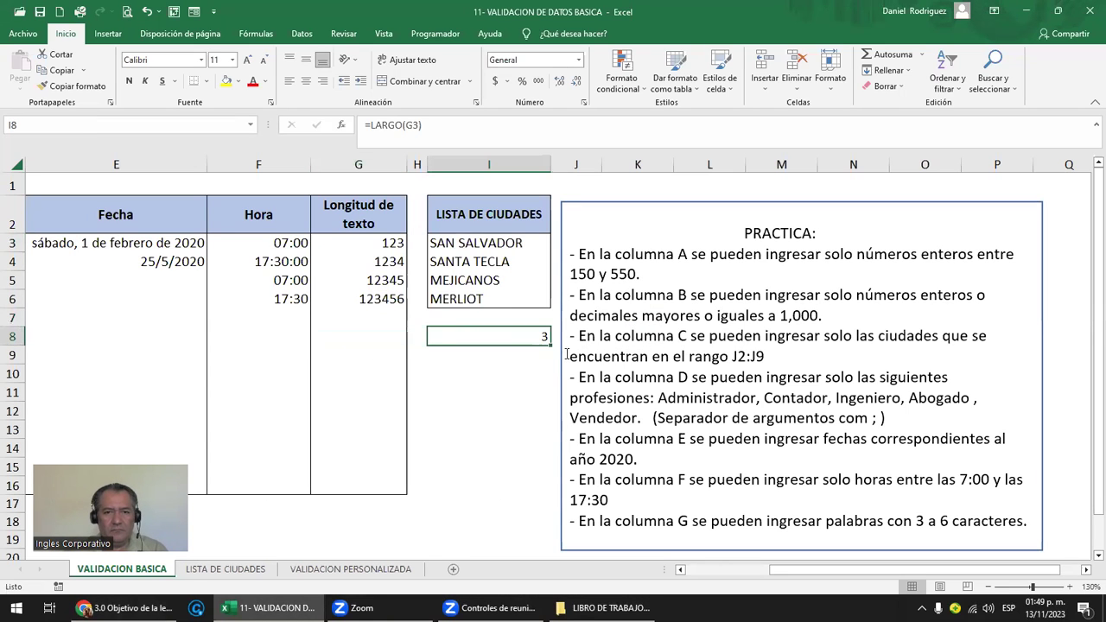
left_click_drag(551, 345, 545, 437)
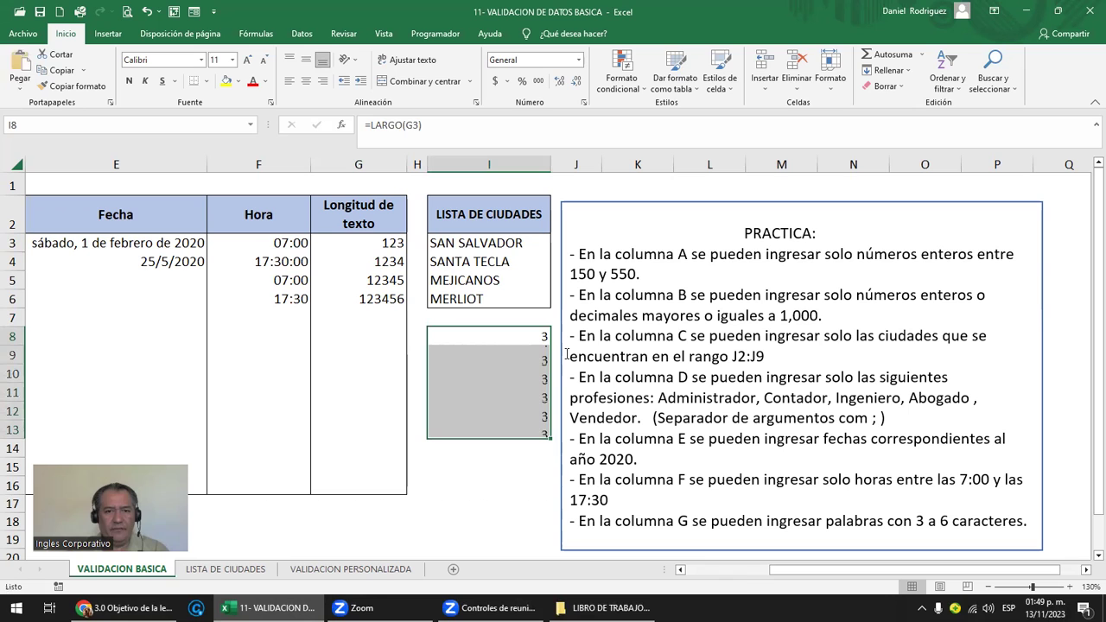
- Check the LARGO formulas in I8 through I11
double_click(540, 338)
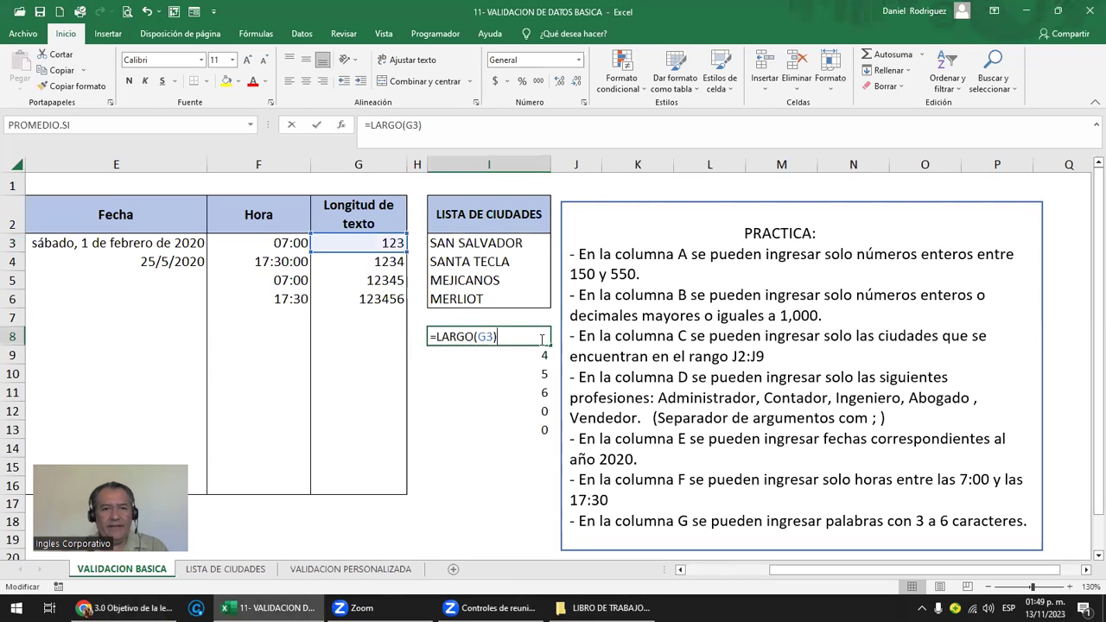
key("Escape")
left_click(545, 356)
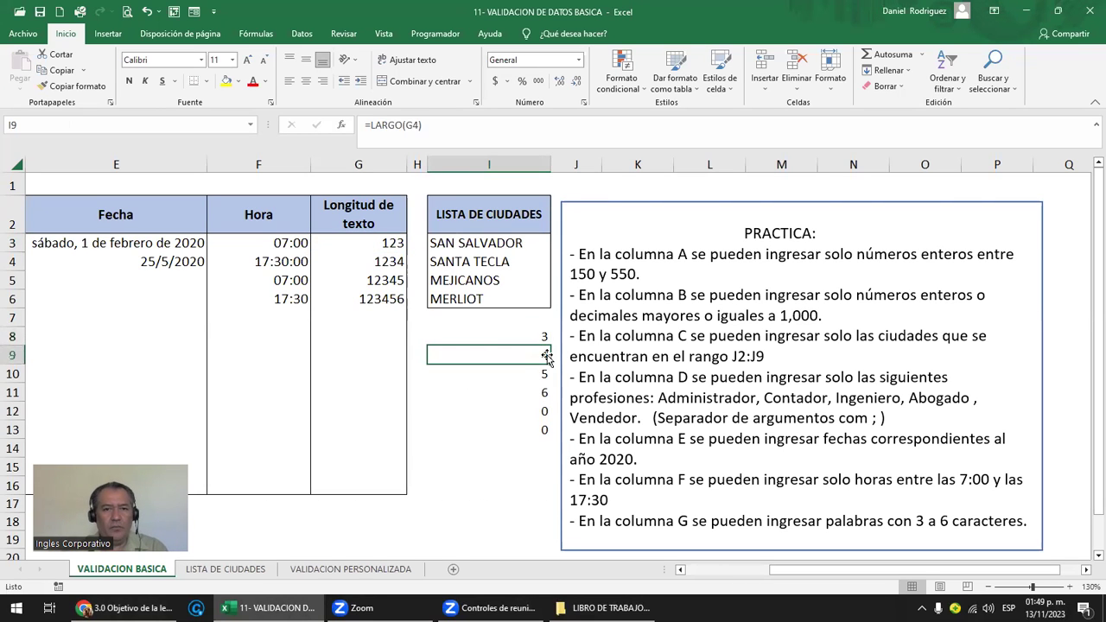
double_click(545, 356)
key("Escape")
double_click(542, 373)
key("Escape")
left_click(543, 394)
double_click(543, 393)
key("Escape")
- Clear the surplus formulas in I12 and I13, then select G3
left_click_drag(541, 411, 543, 430)
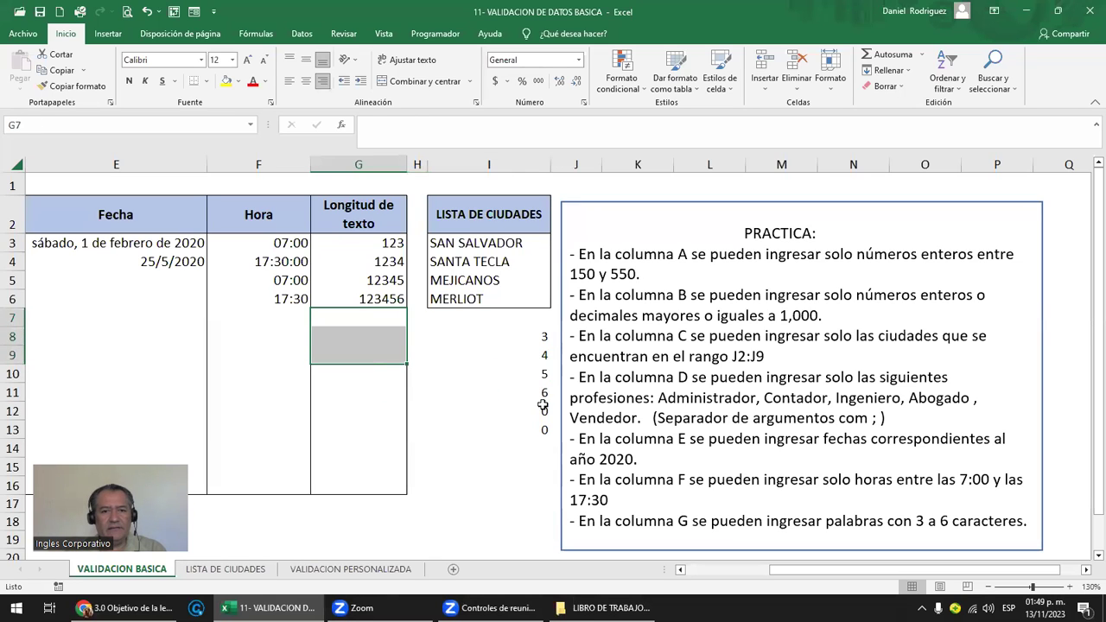
left_click_drag(364, 329, 543, 405)
key("Delete")
key("Down")
key("Delete")
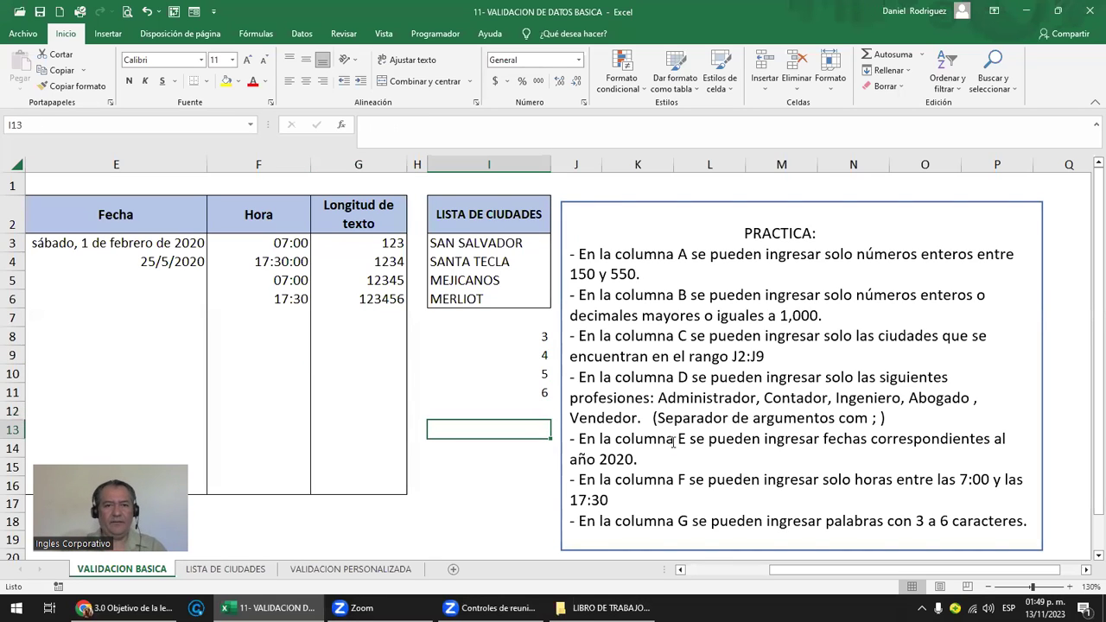
left_click(353, 244)
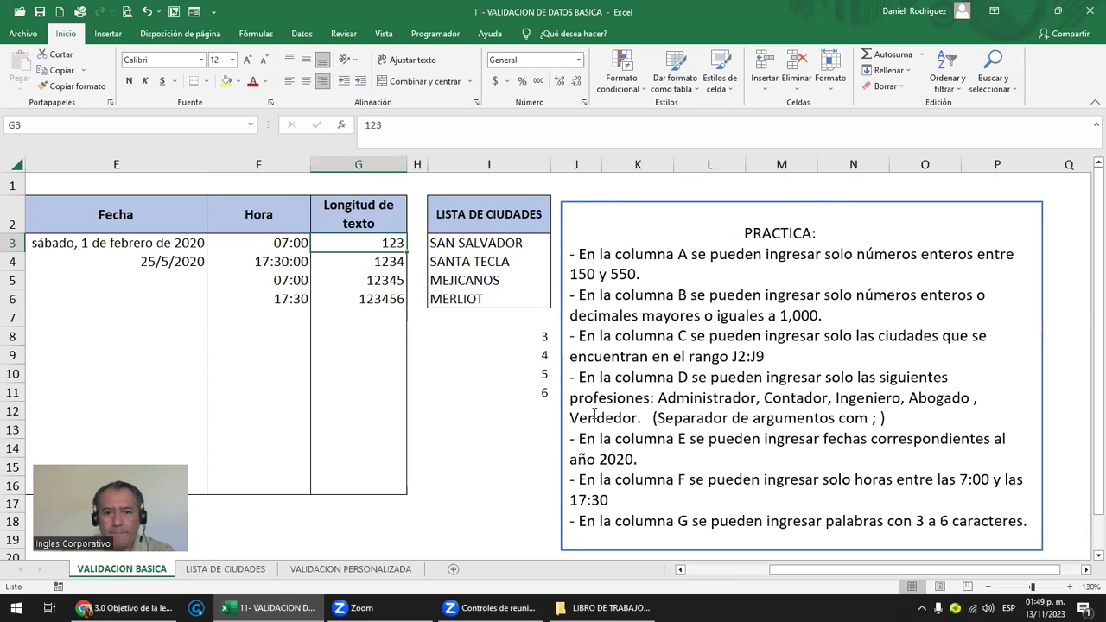
scroll(769, 439, "down", 1)
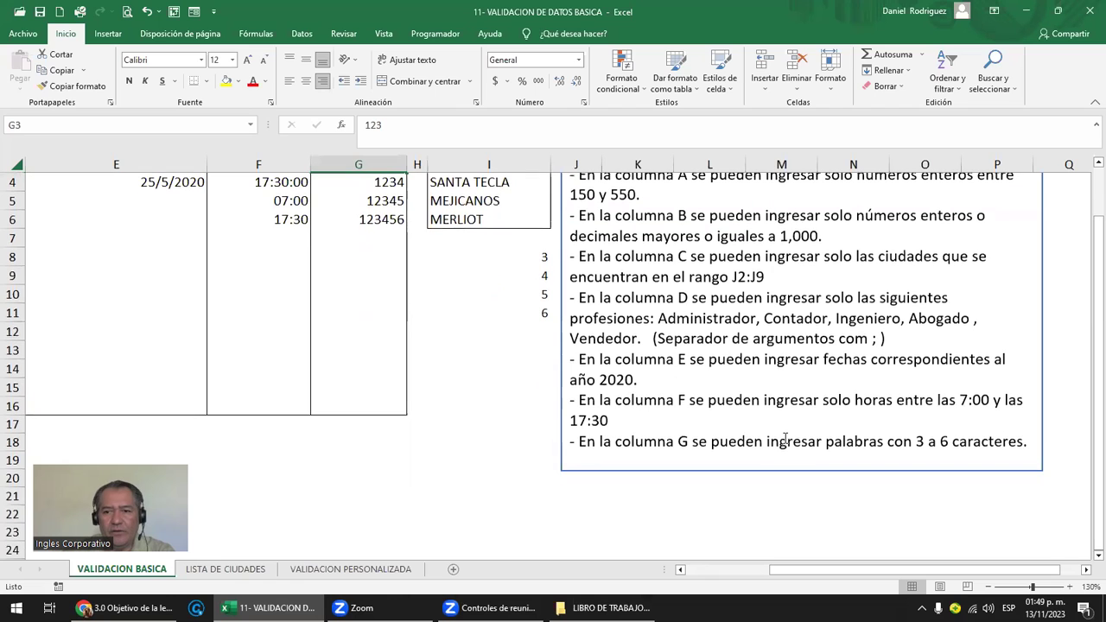
scroll(782, 441, "up", 1)
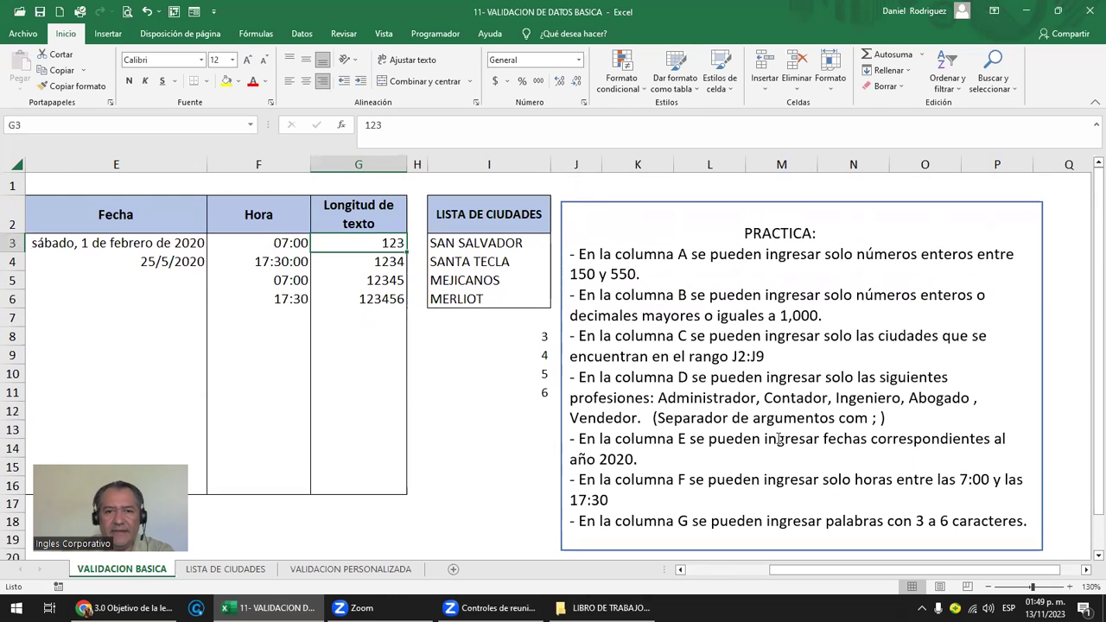
left_click(300, 34)
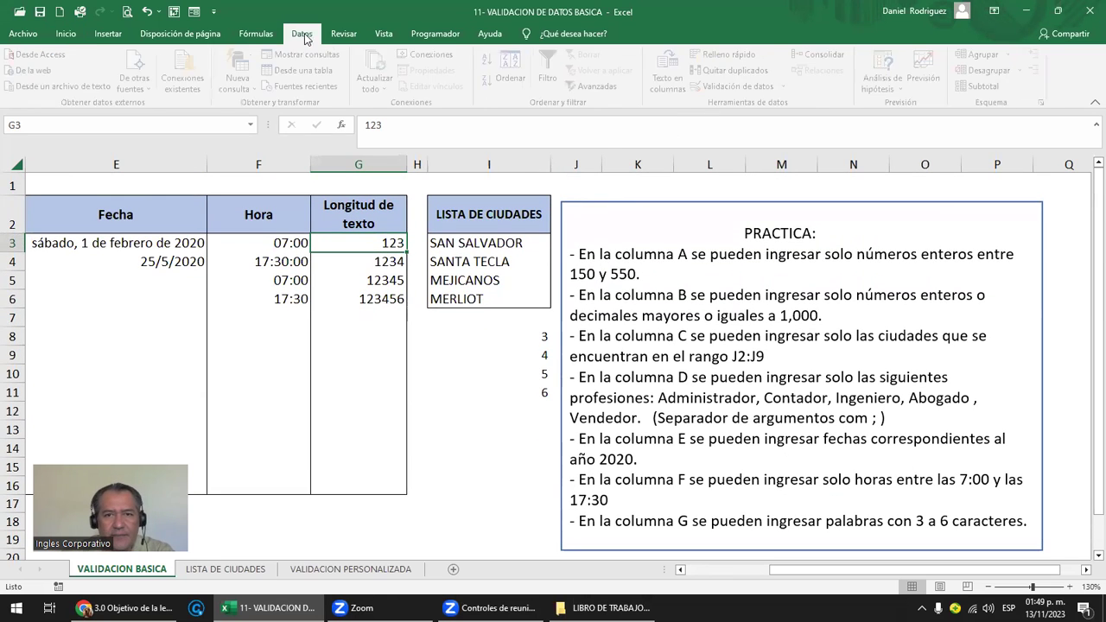
left_click(742, 86)
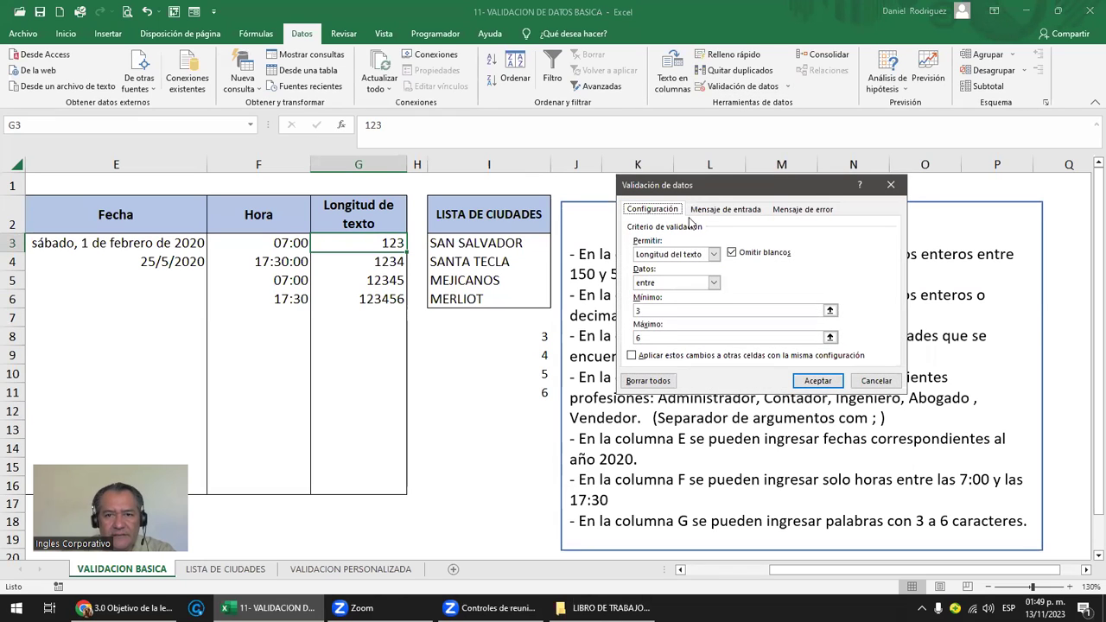
left_click(714, 256)
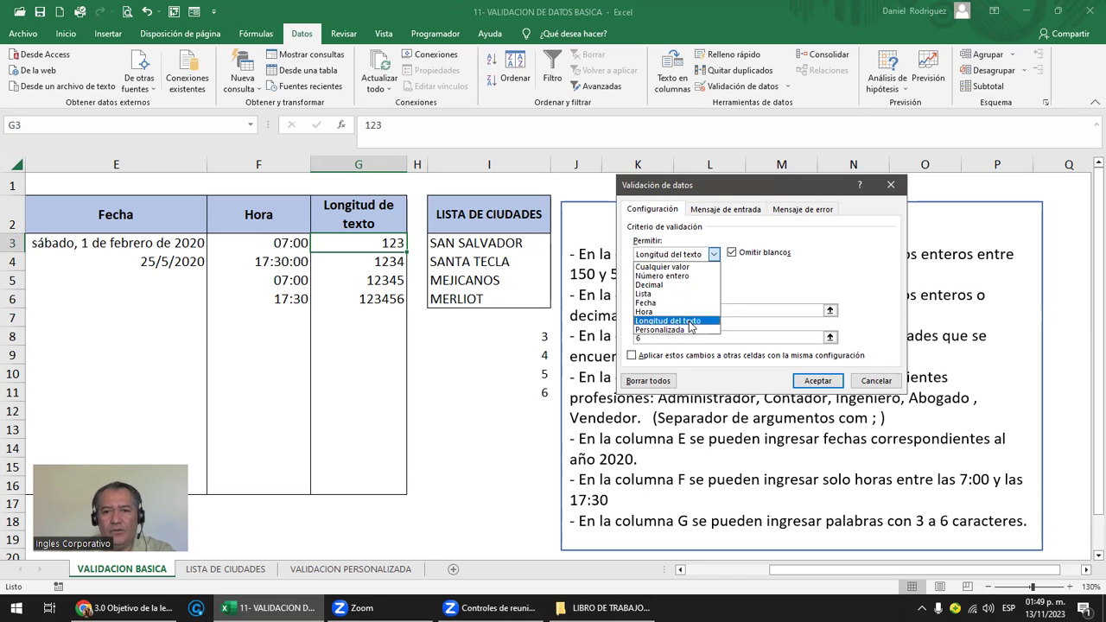
key("Escape")
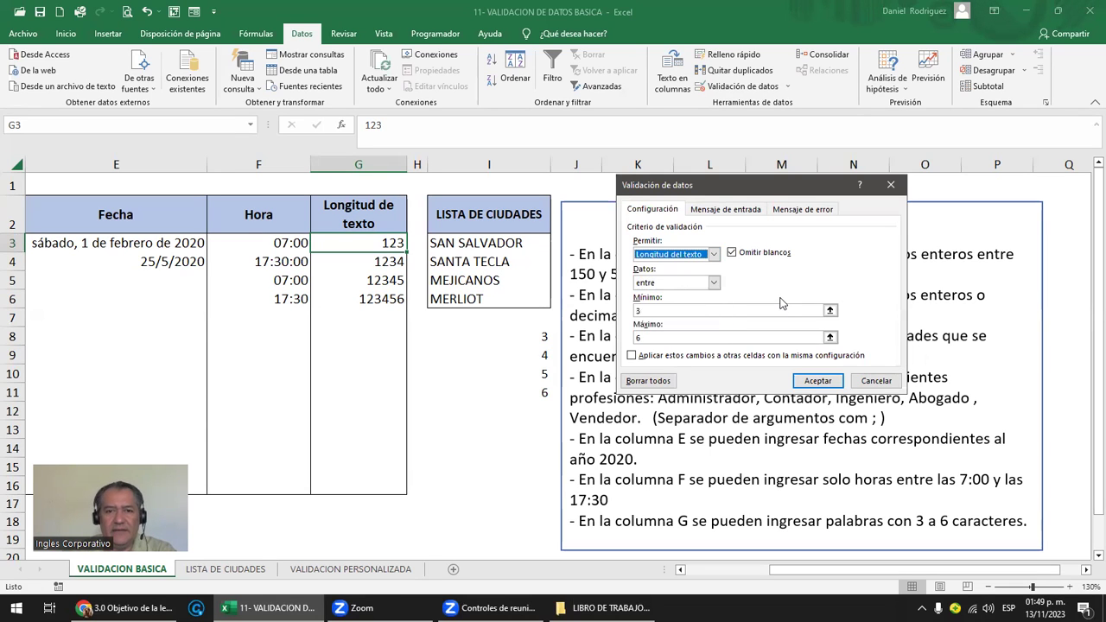
left_click(891, 185)
left_click(460, 365)
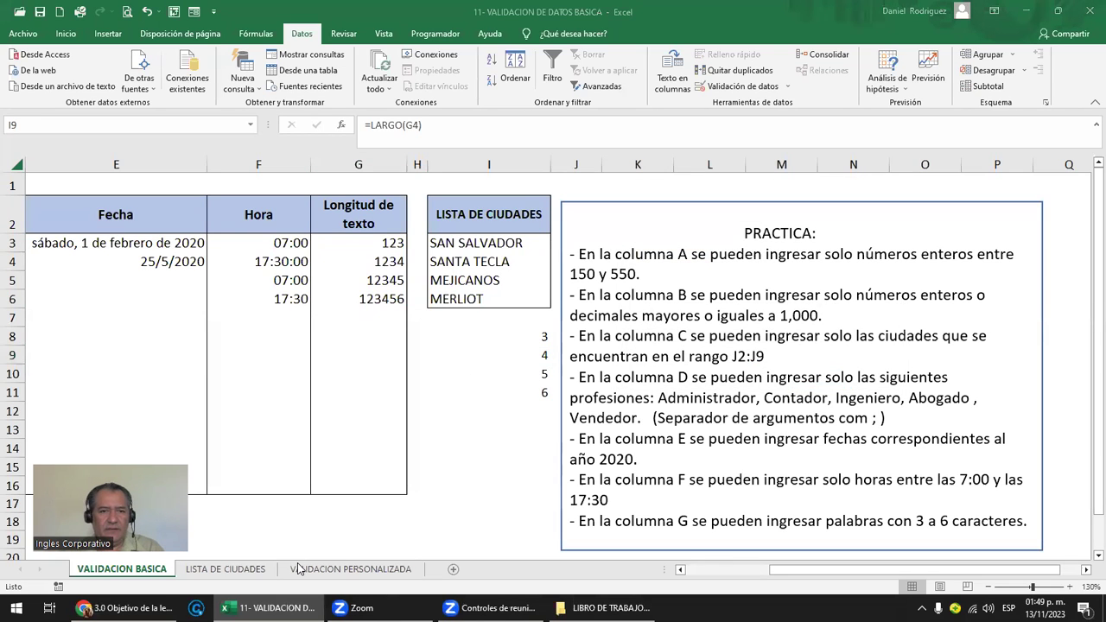
- Switch to the VALIDACION PERSONALIZADA sheet and select the codes in C7:C16
left_click(342, 570)
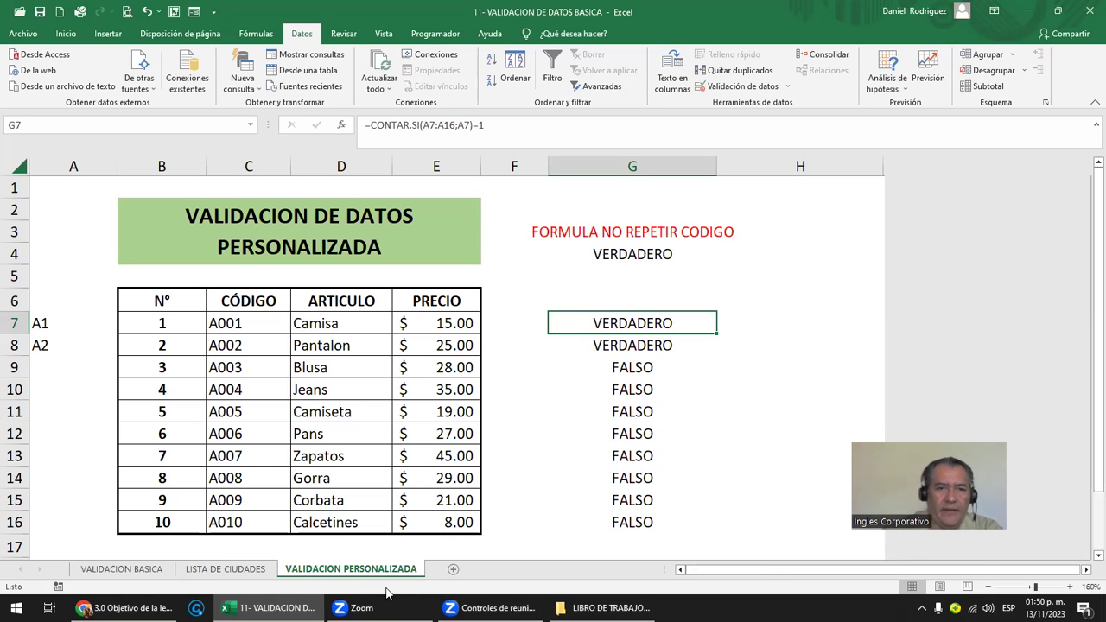
left_click(251, 164)
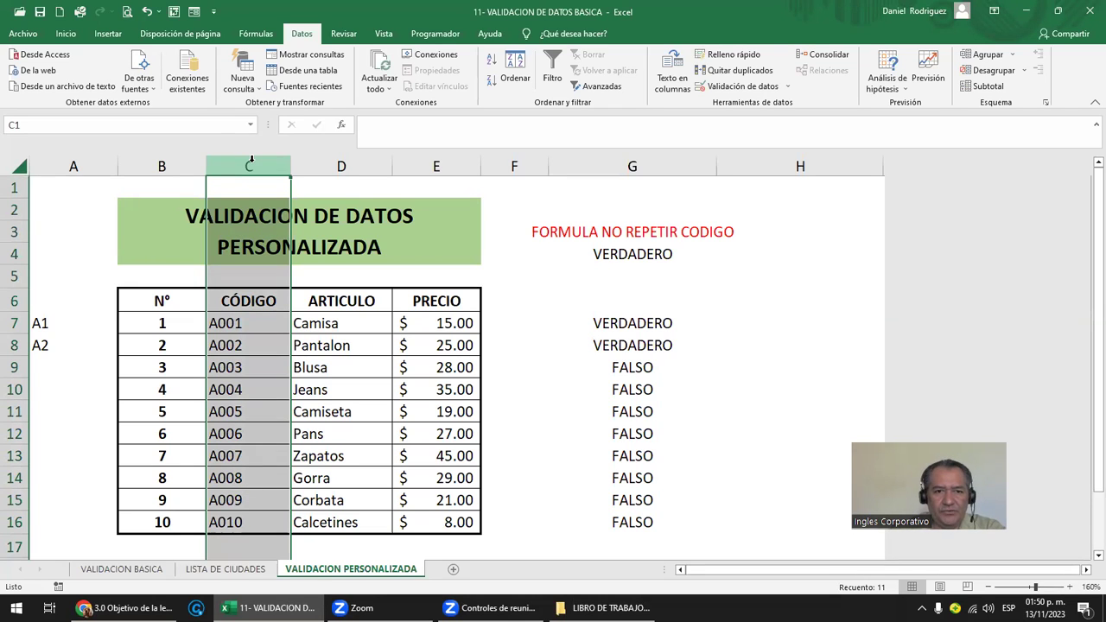
left_click_drag(248, 323, 260, 520)
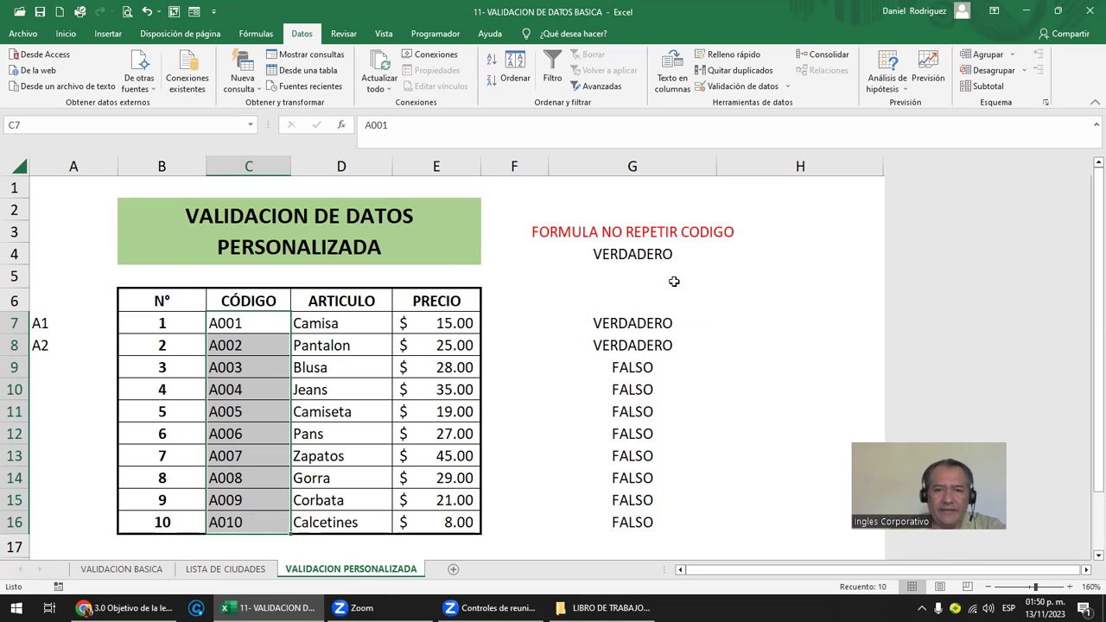
- Compare the G4 formula =CONTAR.SI(C:C;C8)=1 with the codes in column C, then reopen G4 for editing
double_click(639, 253)
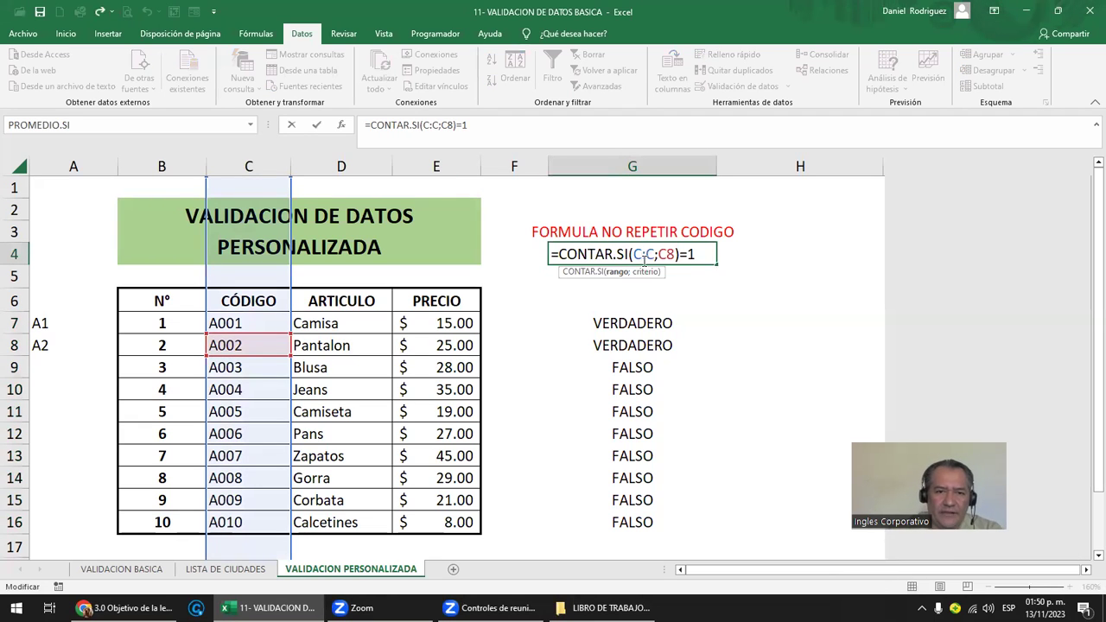
key("Escape")
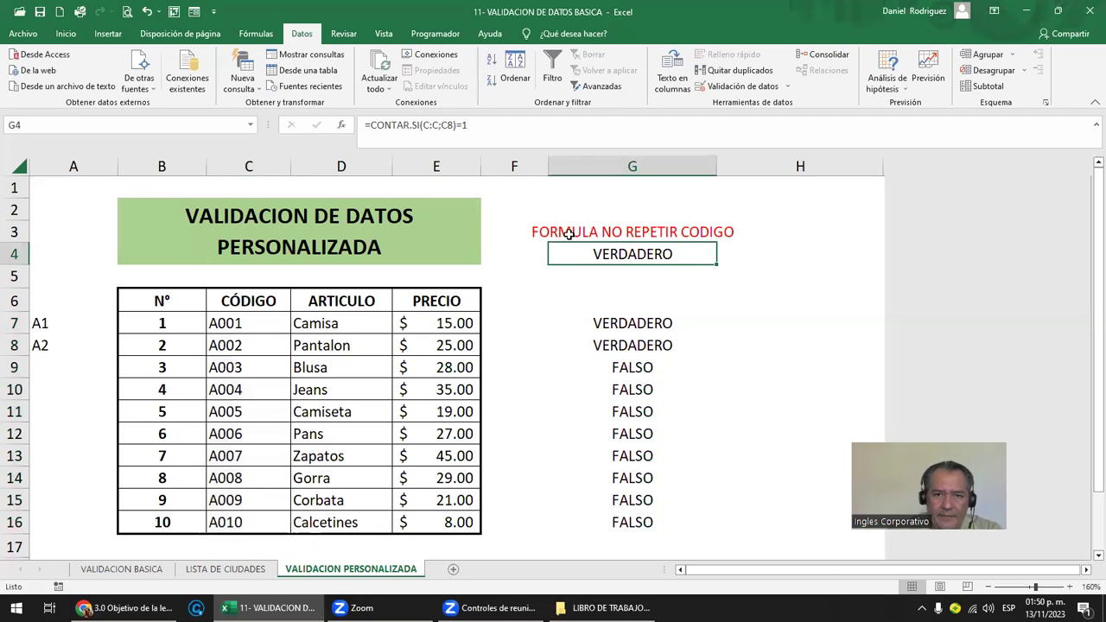
left_click(248, 164)
left_click(351, 160)
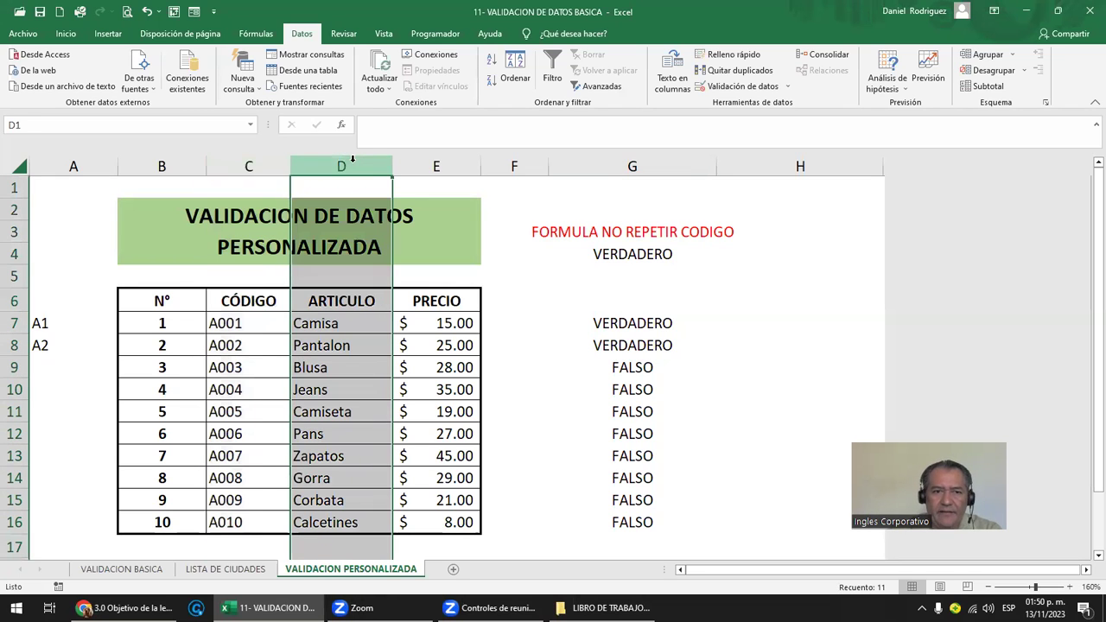
left_click_drag(248, 327, 262, 513)
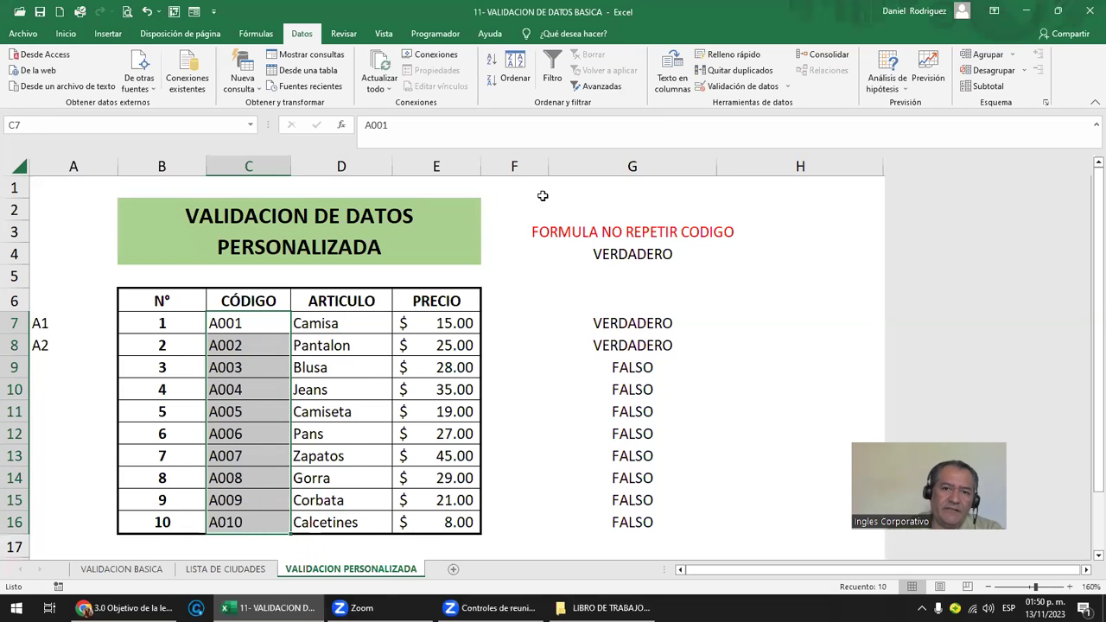
left_click(269, 323)
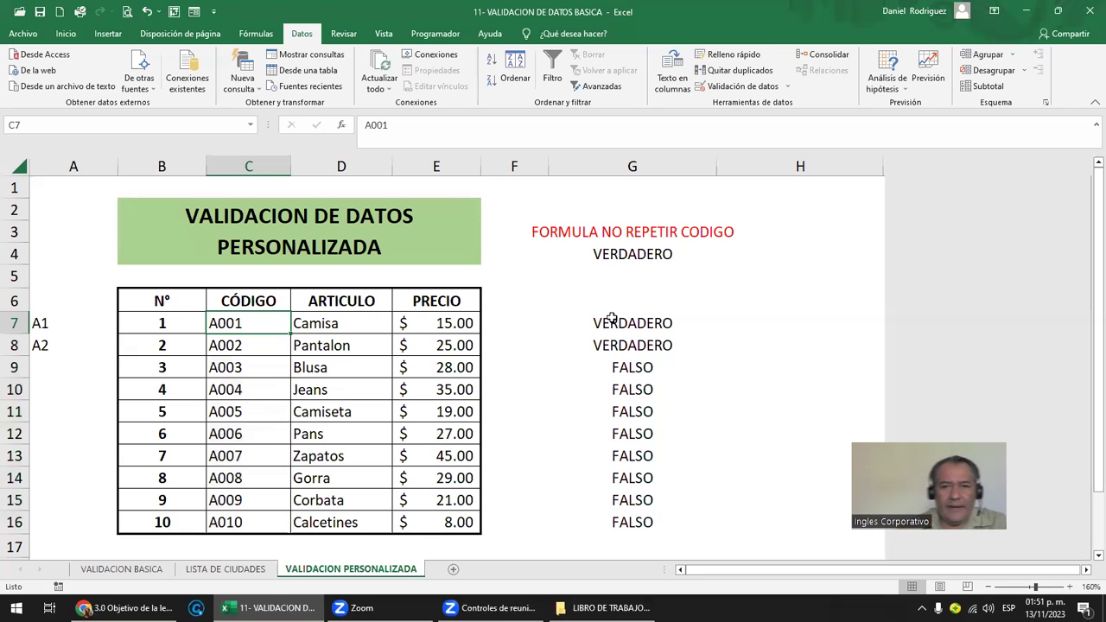
left_click(611, 254)
double_click(615, 253)
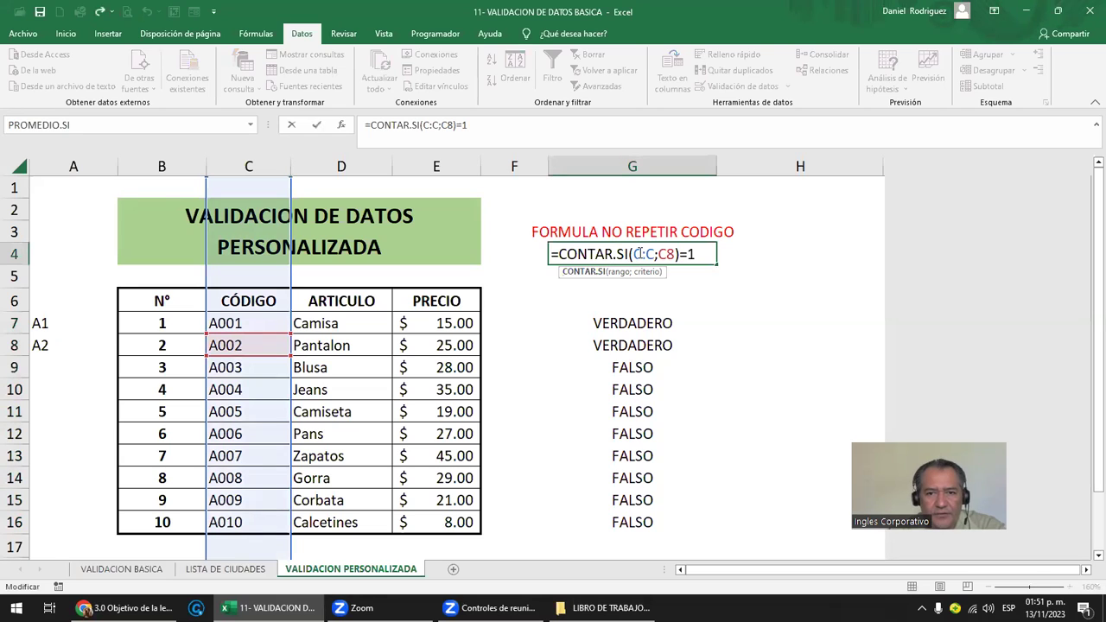
- Leave G4 unchanged, then select the full =CONTAR.SI(C:C;C8)=1 text in the formula bar
left_click(249, 166)
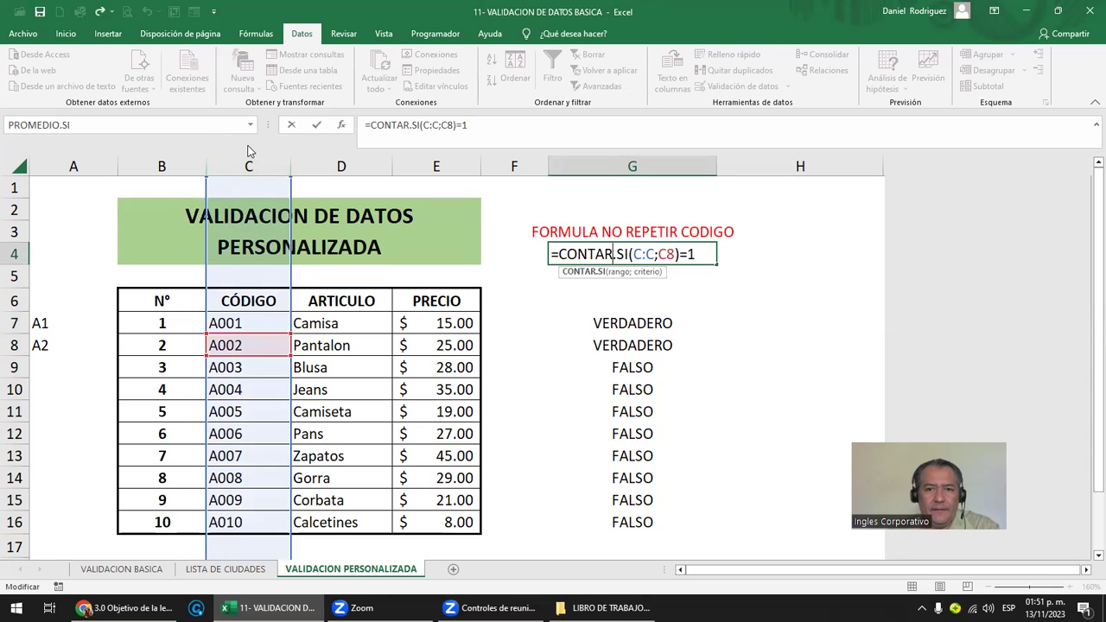
left_click_drag(291, 175, 341, 176)
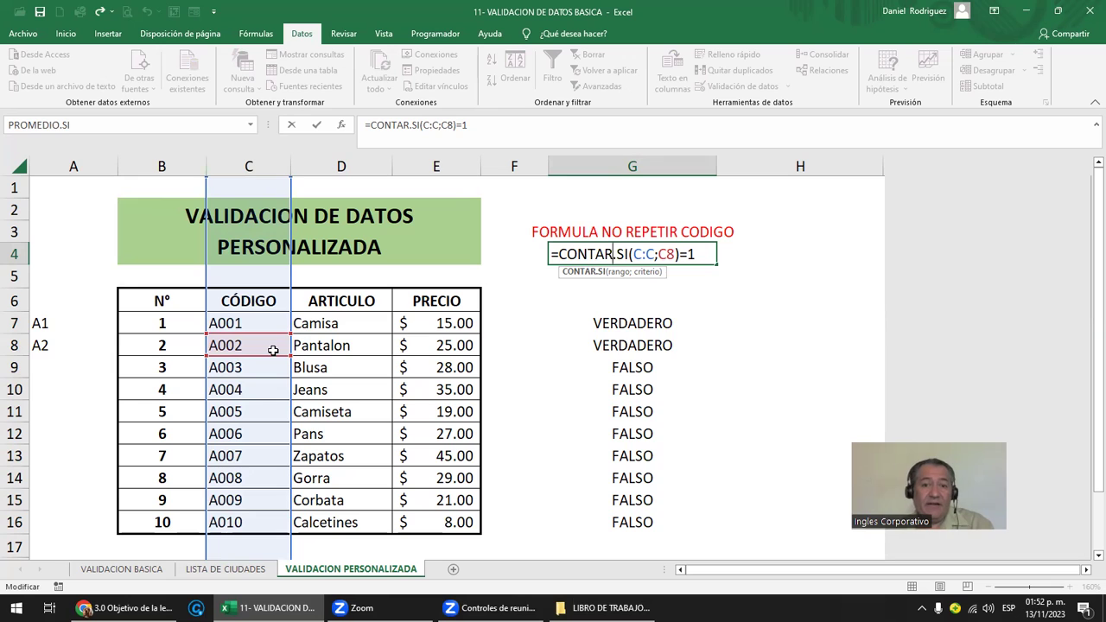
key("ctrl+Return")
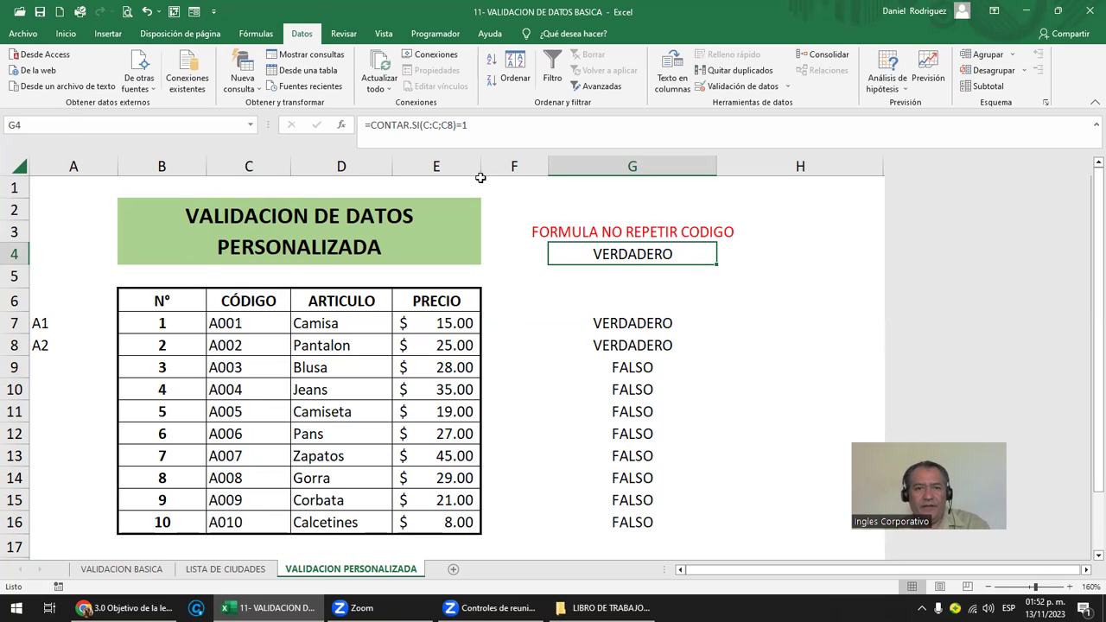
left_click_drag(481, 124, 328, 126)
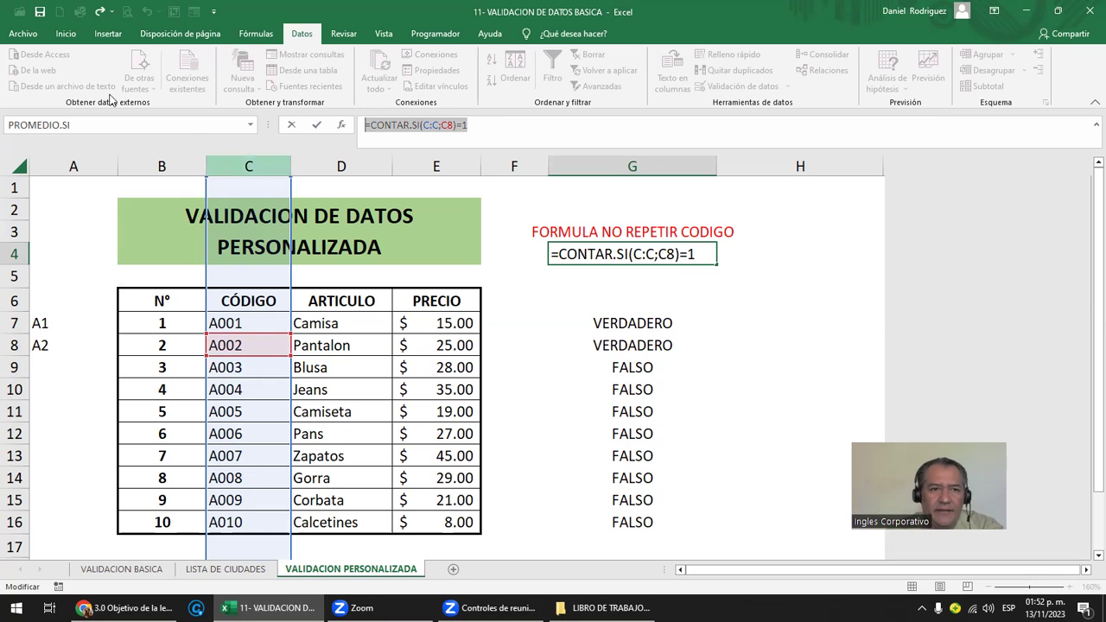
- Copy the CONTAR.SI formula text, confirm it in the Portapapeles pane, and select column C
left_click(57, 34)
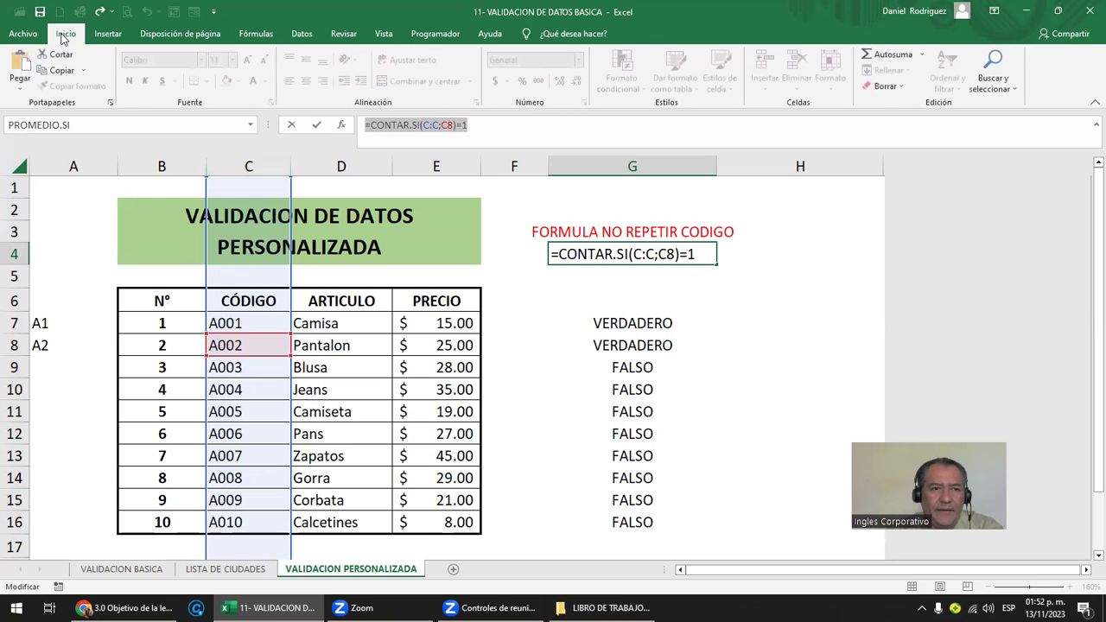
left_click(20, 80)
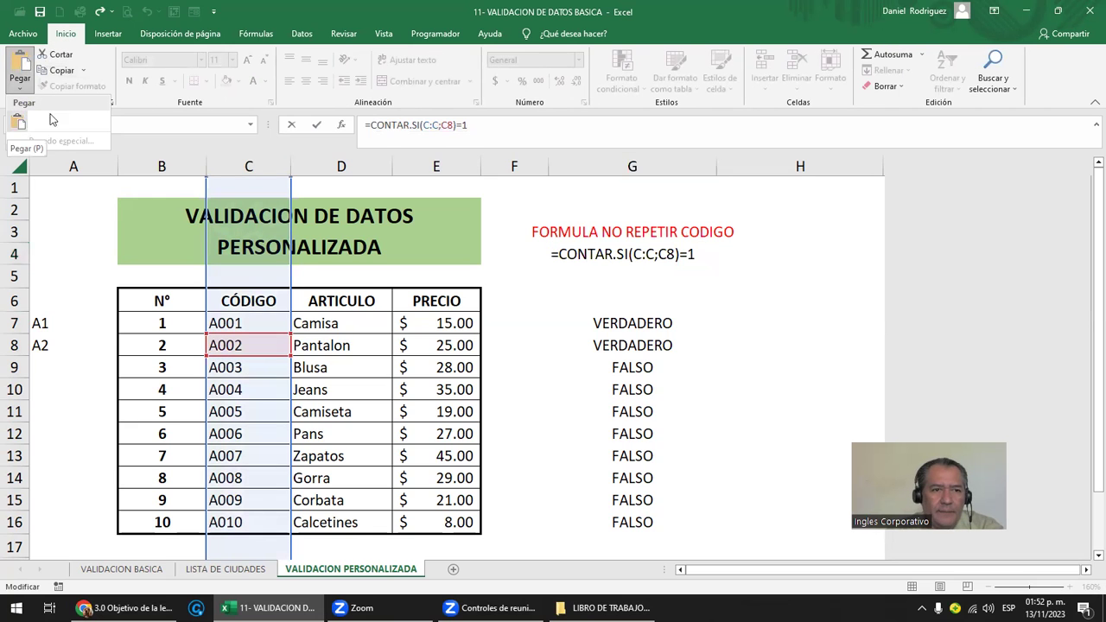
left_click(19, 121)
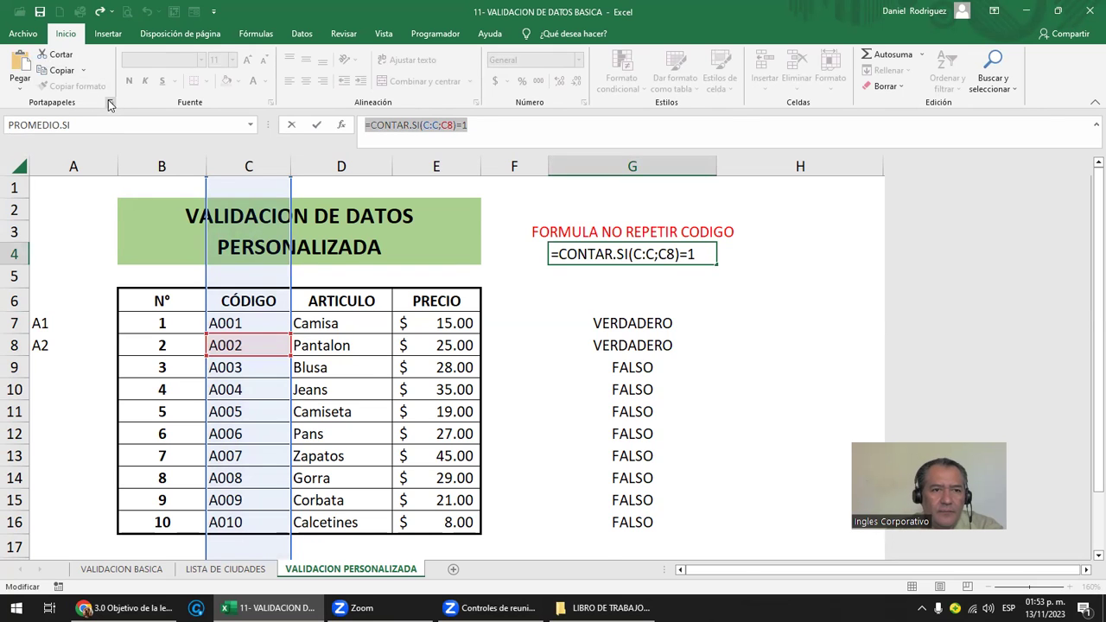
left_click(109, 103)
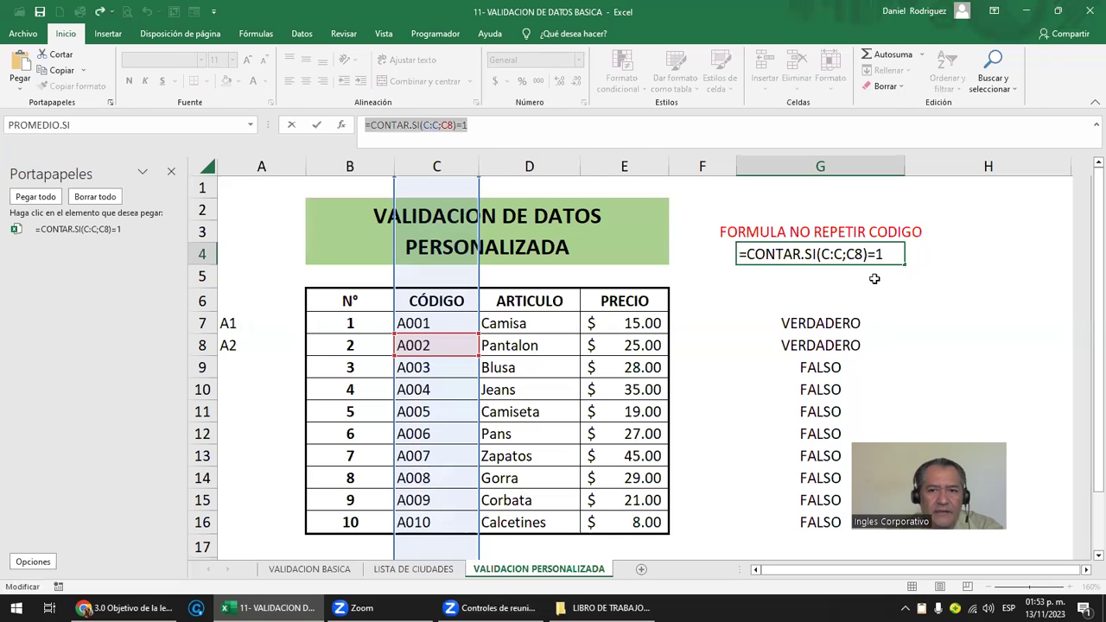
left_click_drag(524, 128, 303, 124)
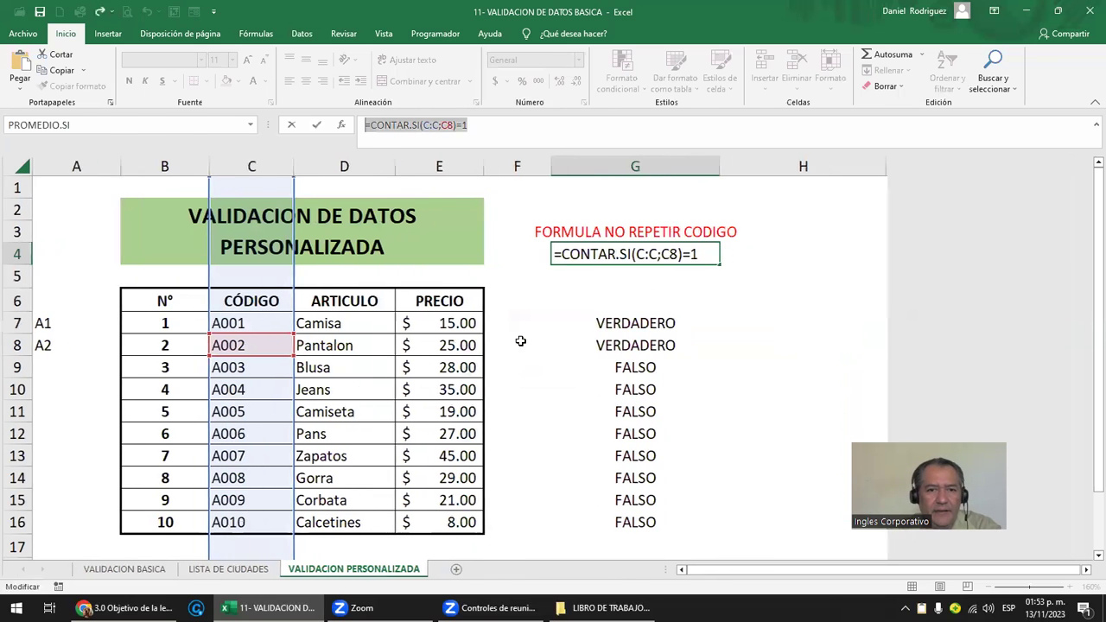
left_click(171, 172)
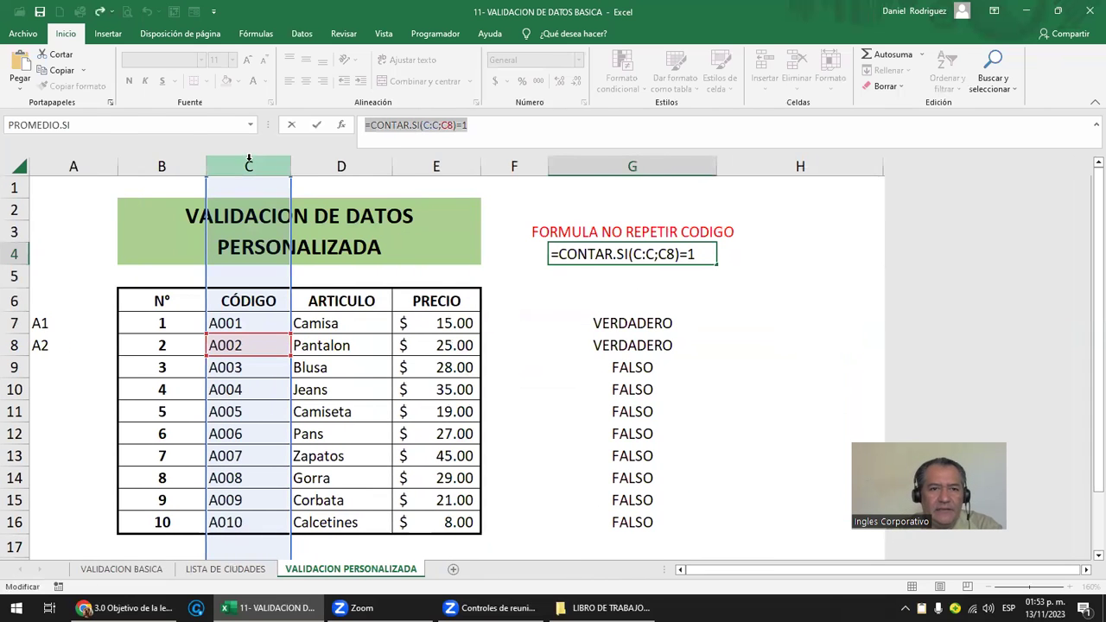
key("Escape")
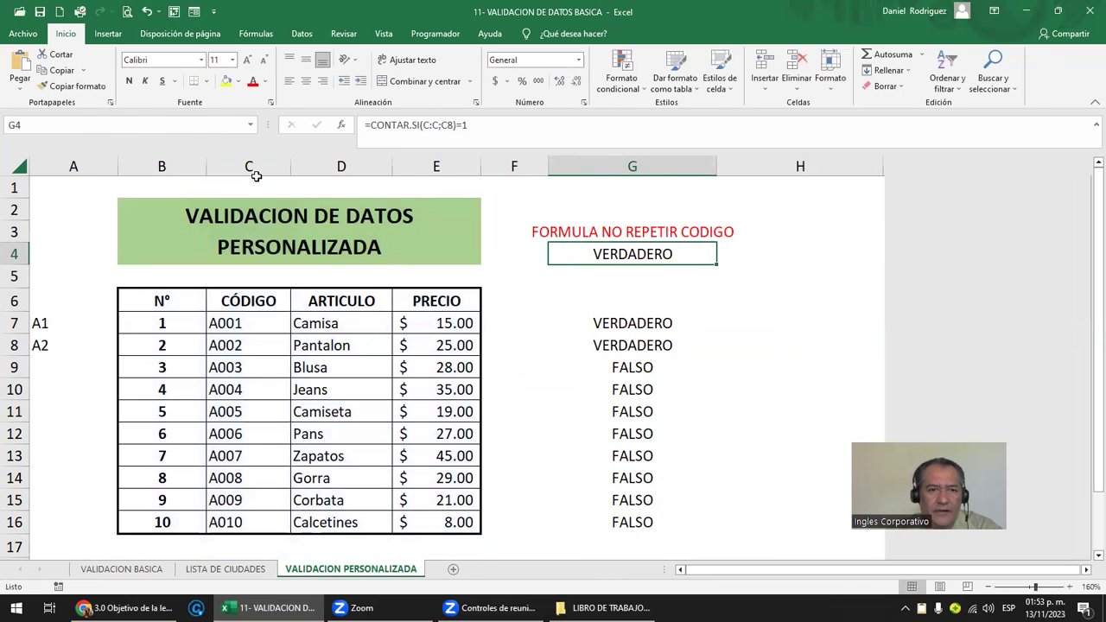
left_click(254, 172)
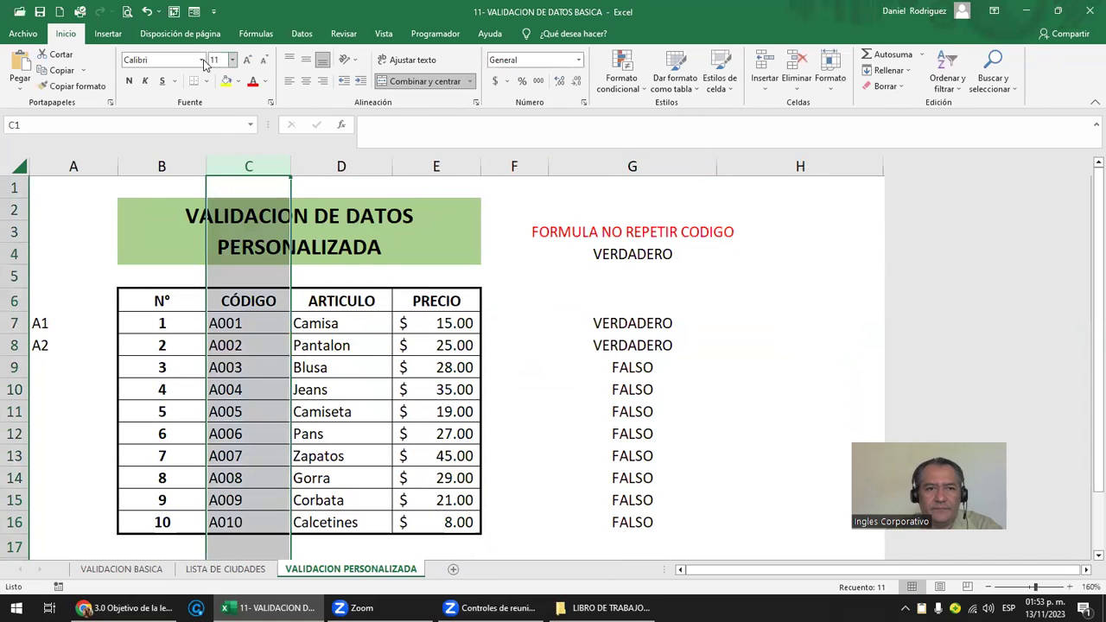
left_click(299, 34)
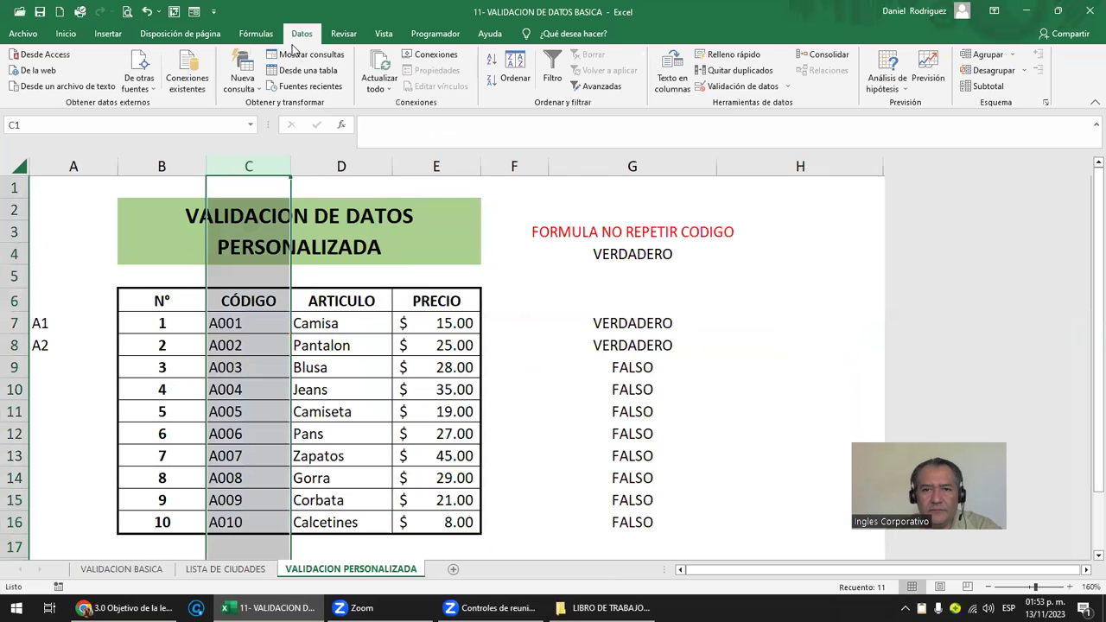
- Extend the data validation rule to the whole CÓDIGO column and apply it
left_click(741, 87)
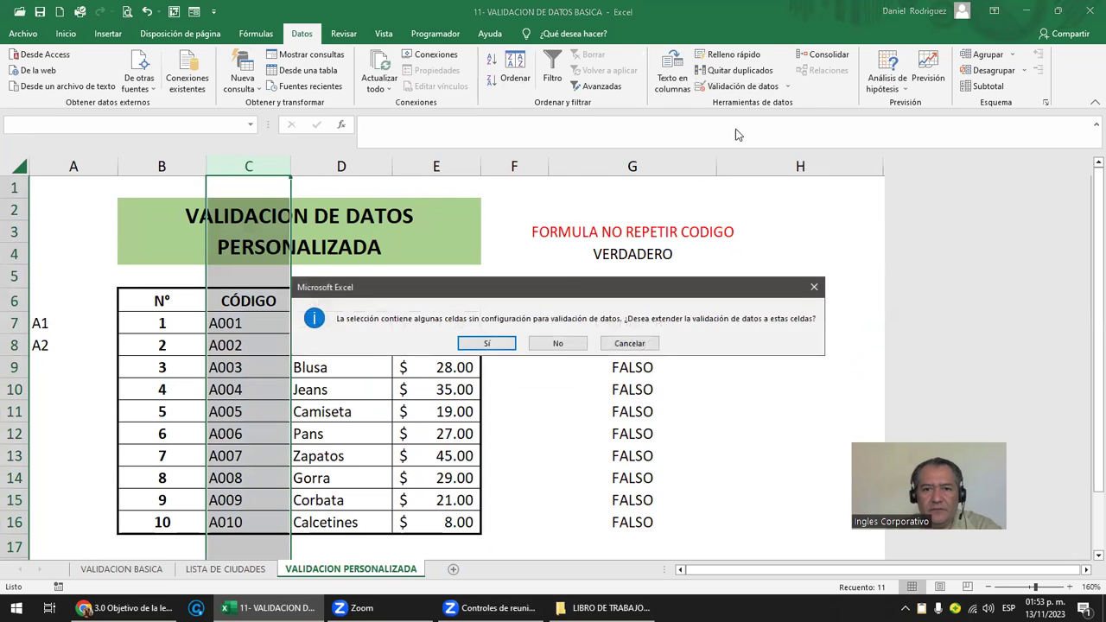
left_click(507, 346)
left_click(813, 381)
- Copy code A001 from C7 into C8 through C11, then open the G4 formula
left_click(254, 326)
key("ctrl+c")
key("Down")
key("ctrl+v")
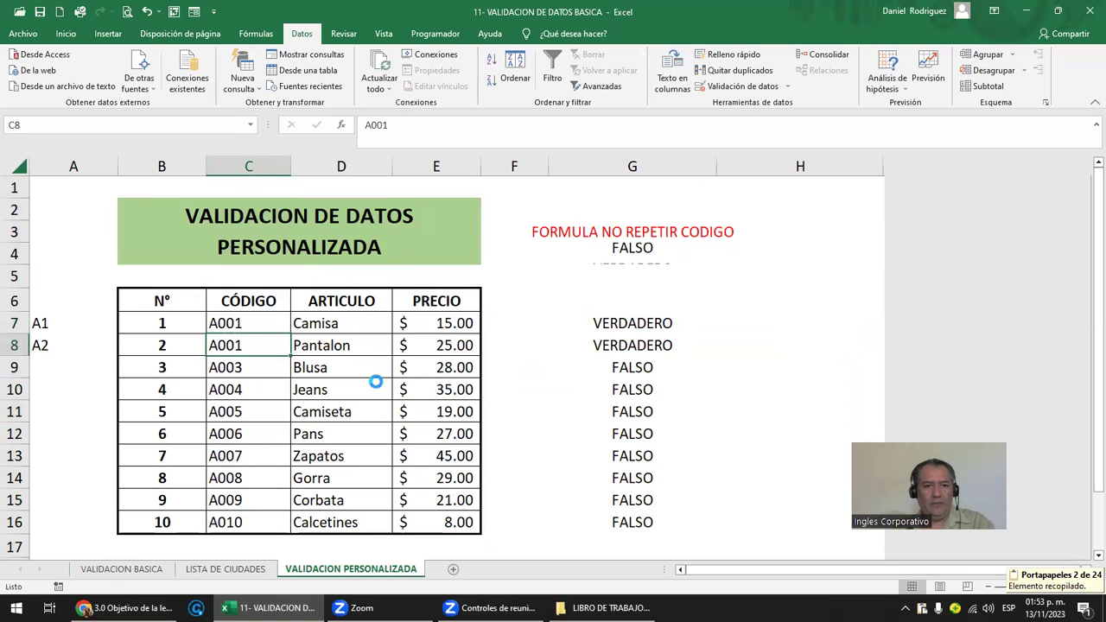
key("ctrl+c")
key("Down")
key("ctrl+v")
key("ctrl+c")
key("Down")
key("ctrl+v")
key("ctrl+c")
key("Down")
key("Return")
key("Up")
key("Up")
key("Up")
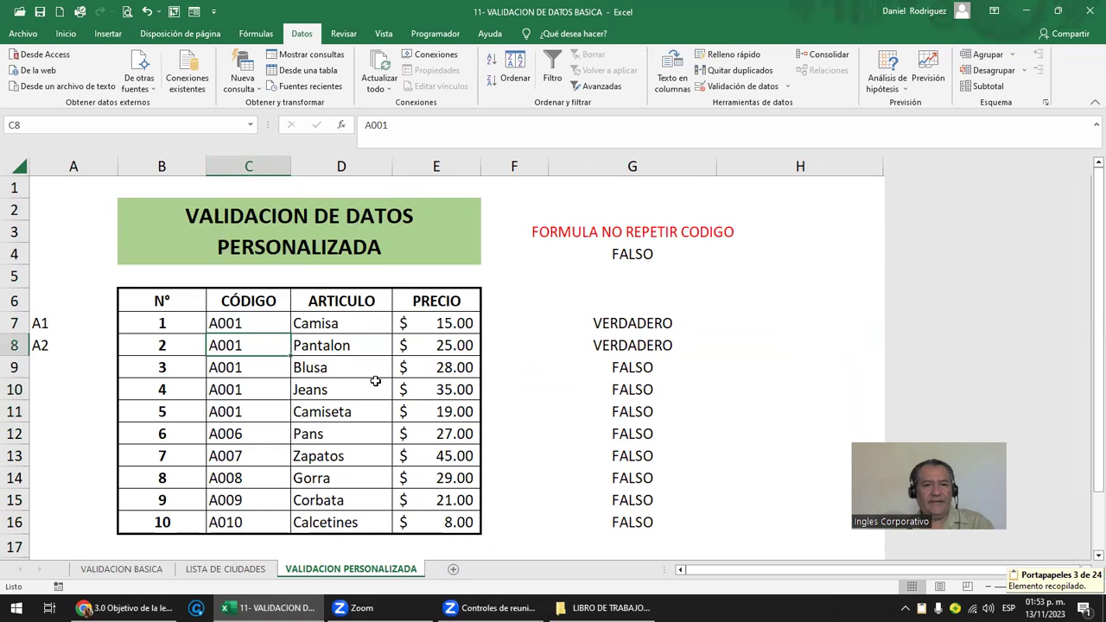
double_click(634, 254)
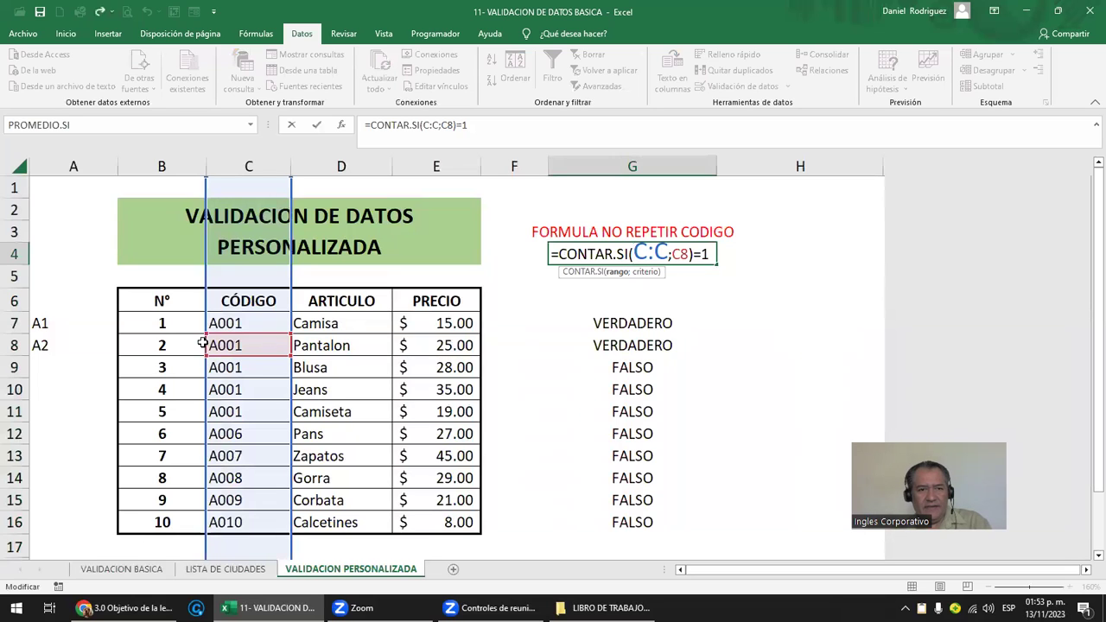
- Change the G4 formula's criterion to C7, giving =CONTAR.SI(C:C;C7)=1
left_click(254, 321)
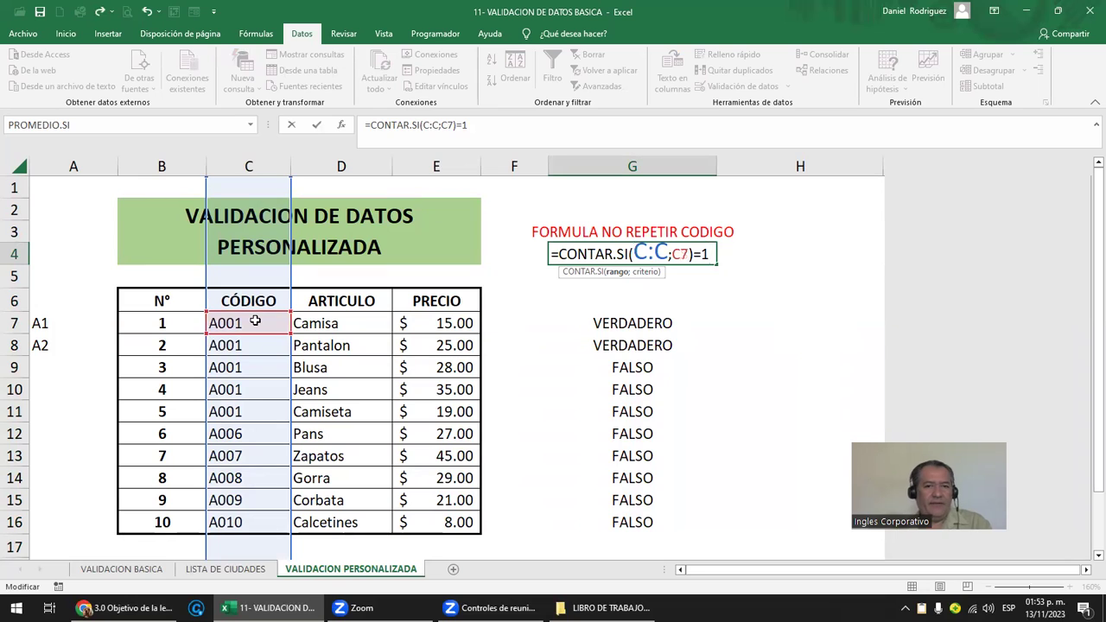
key("Return")
left_click(239, 327)
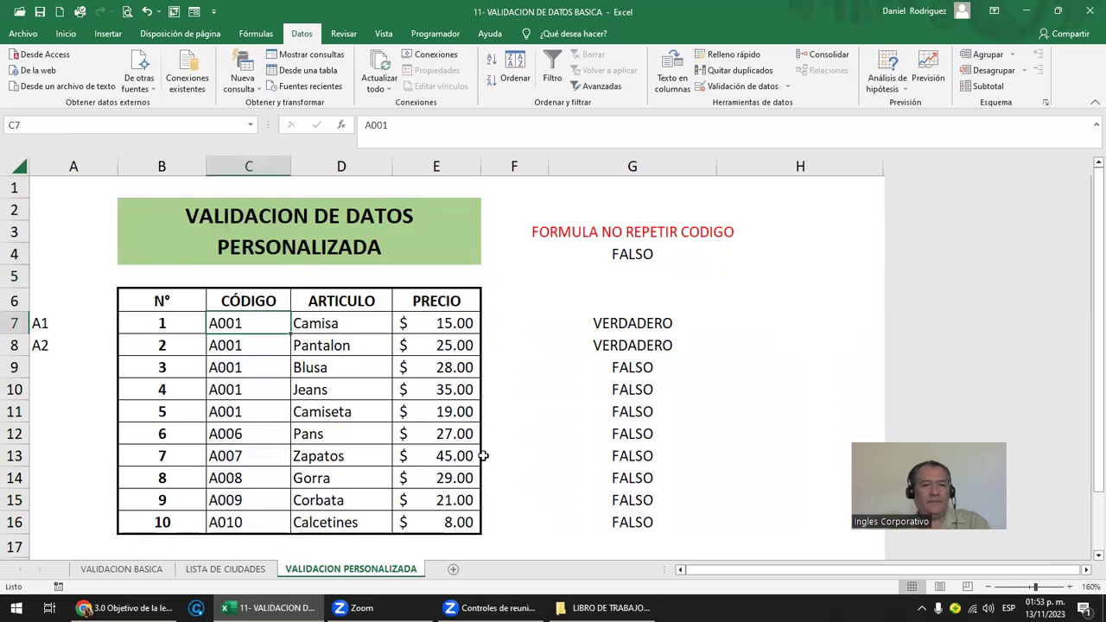
- Restore C8–C11 to the unique codes A002, A003, A004 and A005
left_click(239, 342)
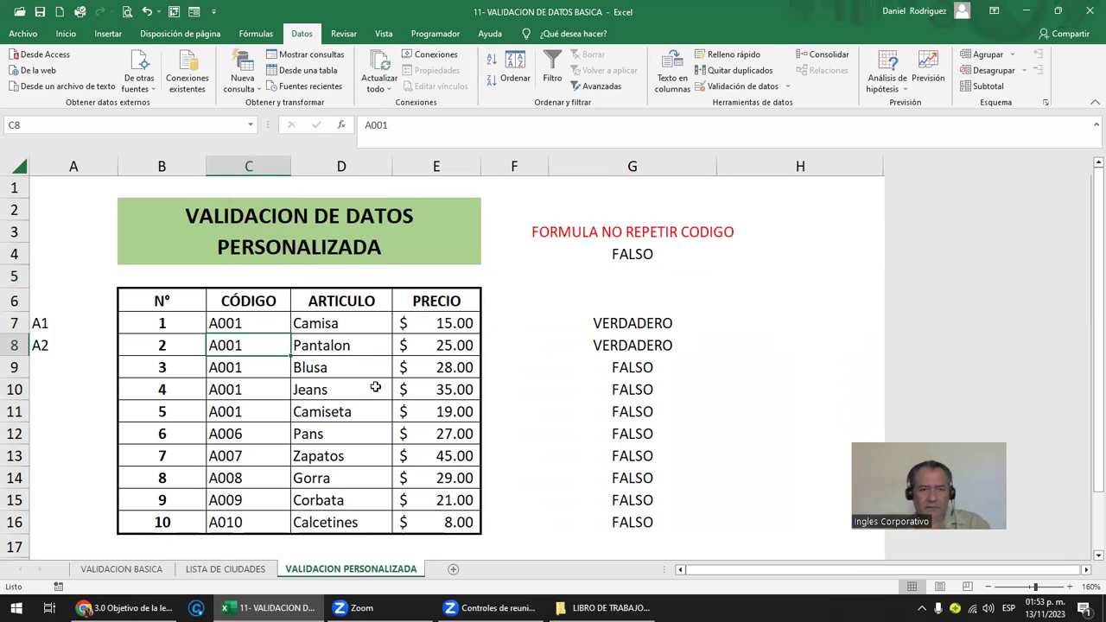
key("F2")
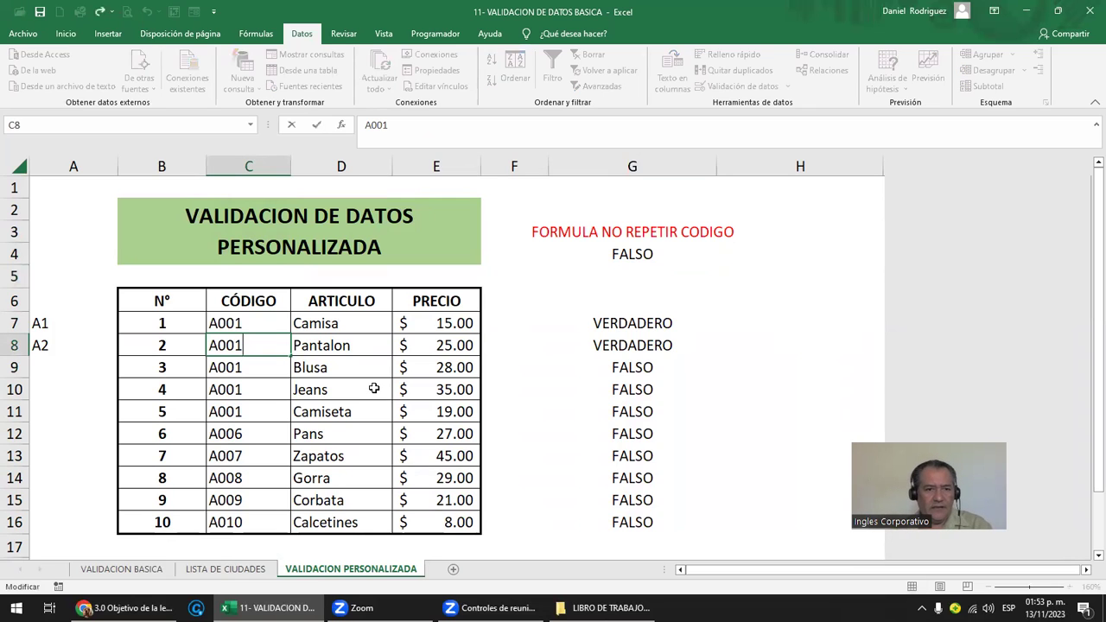
type("2")
key("Return")
key("F2")
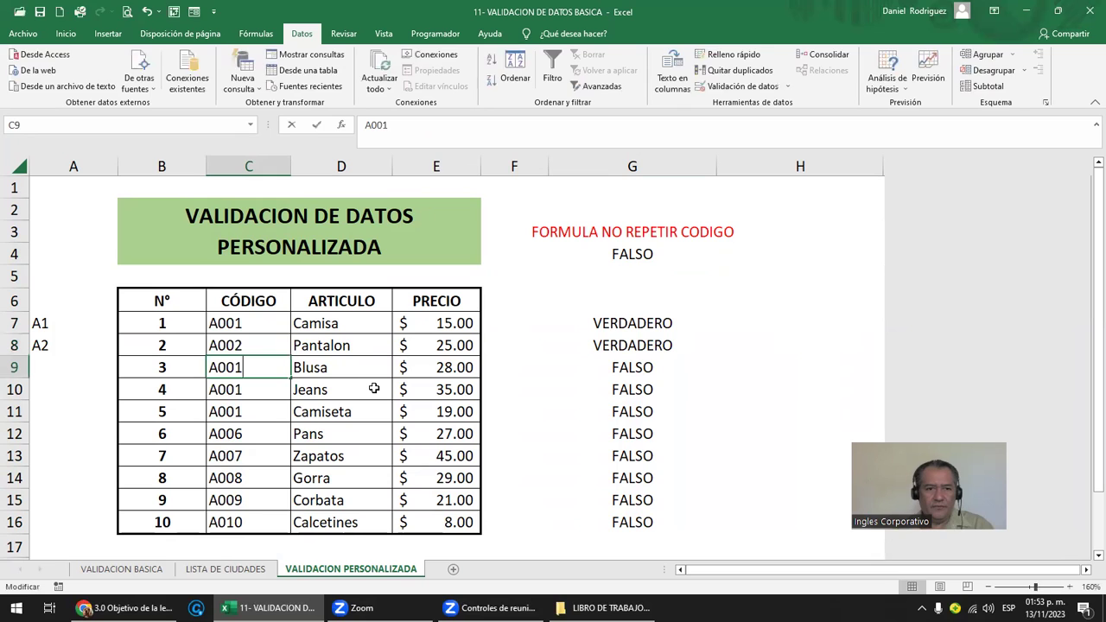
key("BackSpace")
key("Return")
key("F2")
key("BackSpace")
type("4")
key("Return")
key("F2")
key("BackSpace")
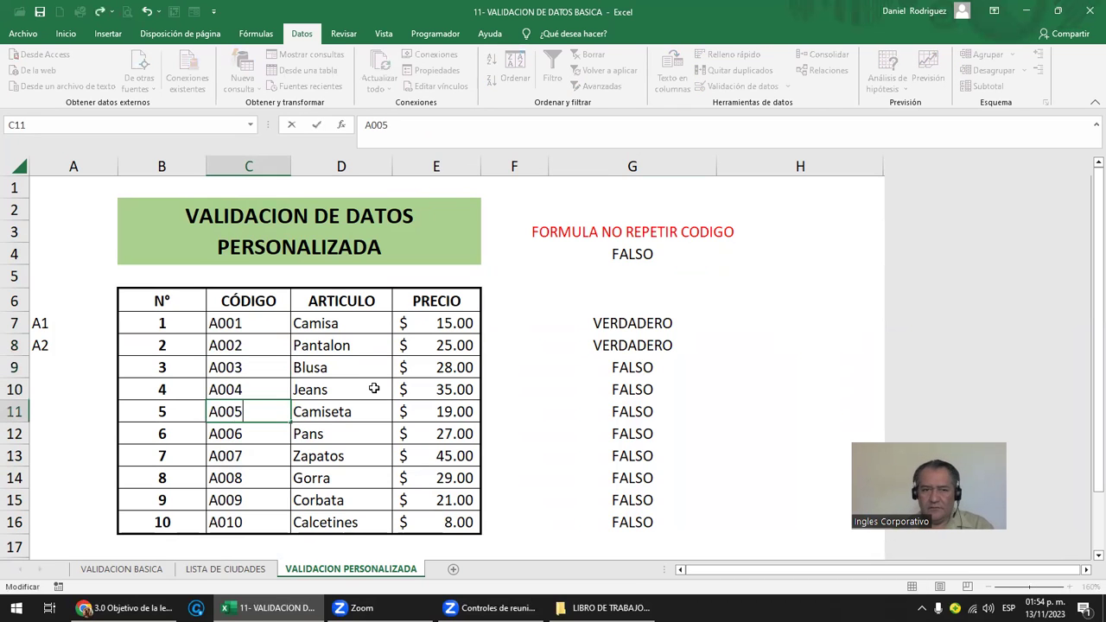
key("Return")
- Open the G4 check formula to confirm it now reads VERDADERO
left_click(228, 328)
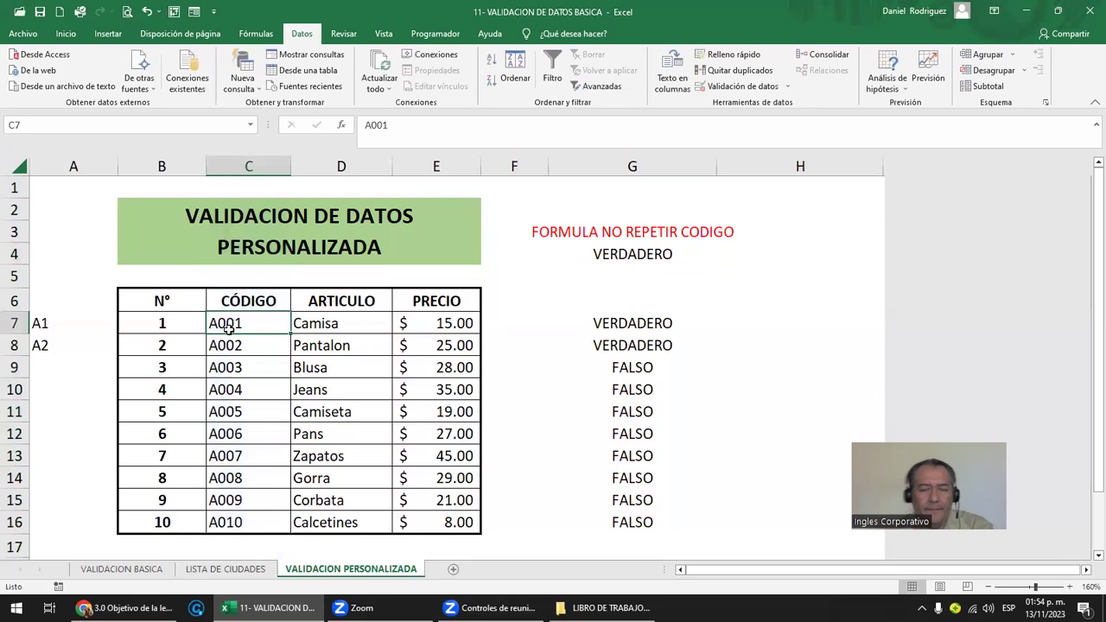
left_click(624, 254)
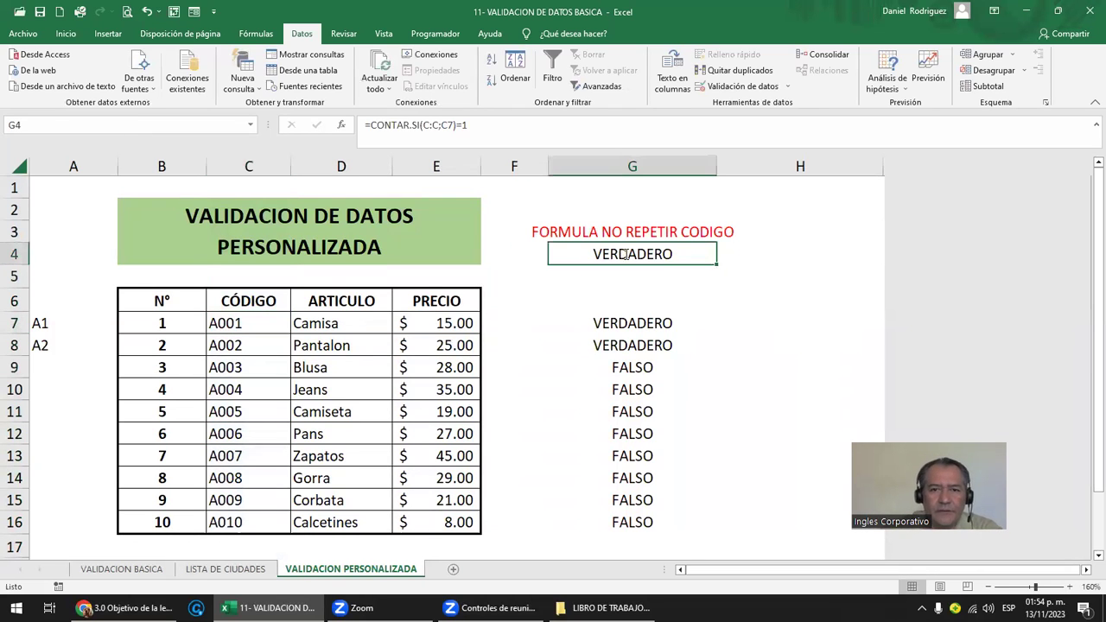
double_click(624, 254)
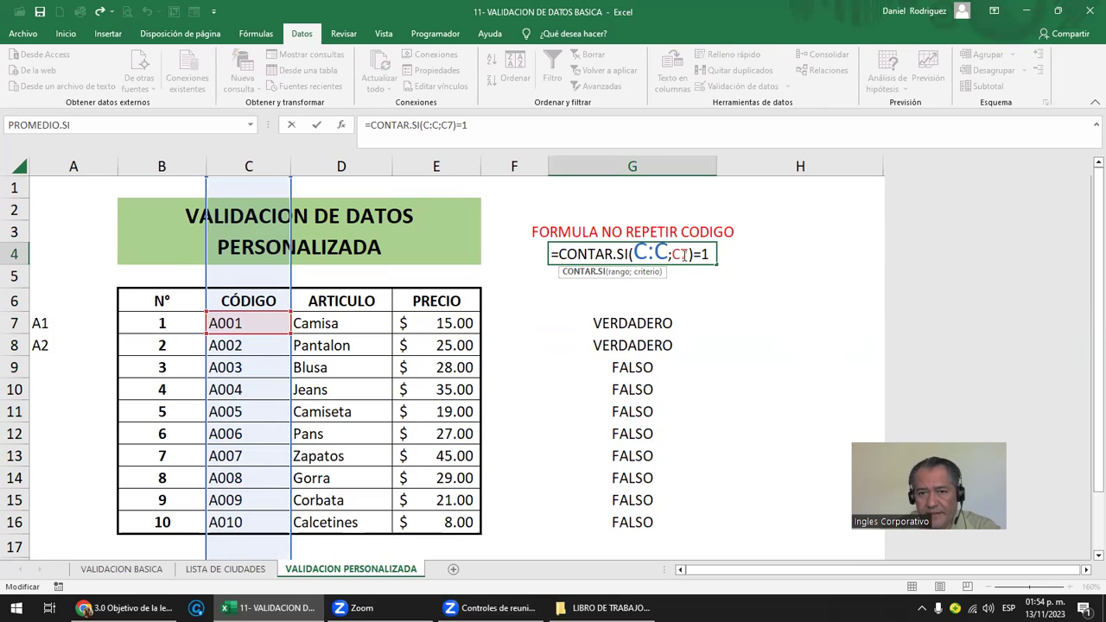
- Review the C7 criterion in G4 and exit the formula without changes
left_click(683, 255)
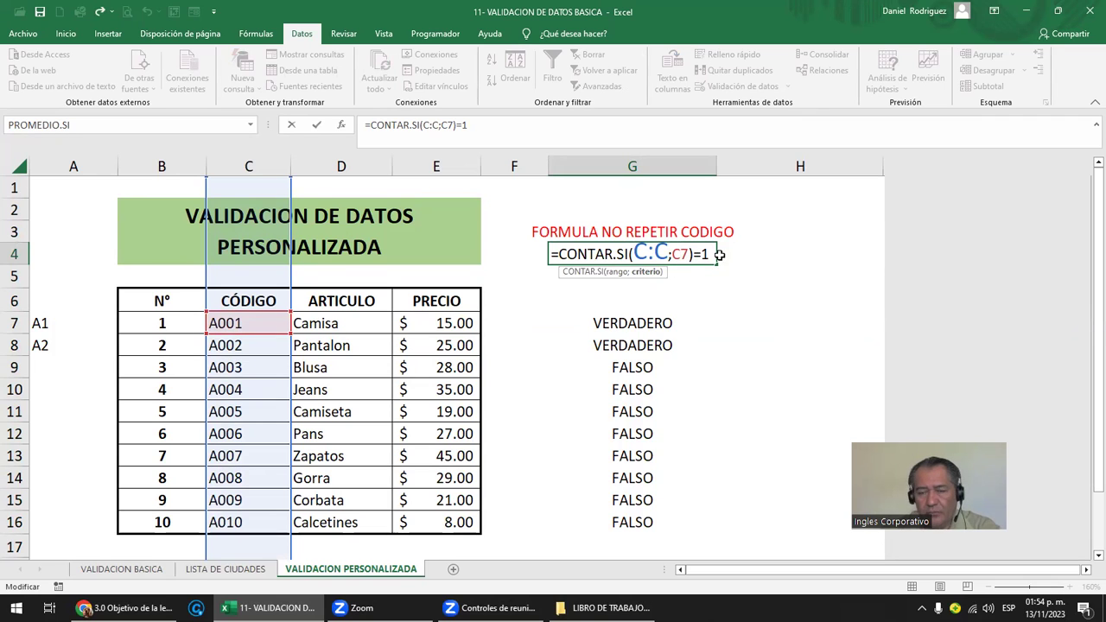
key("Return")
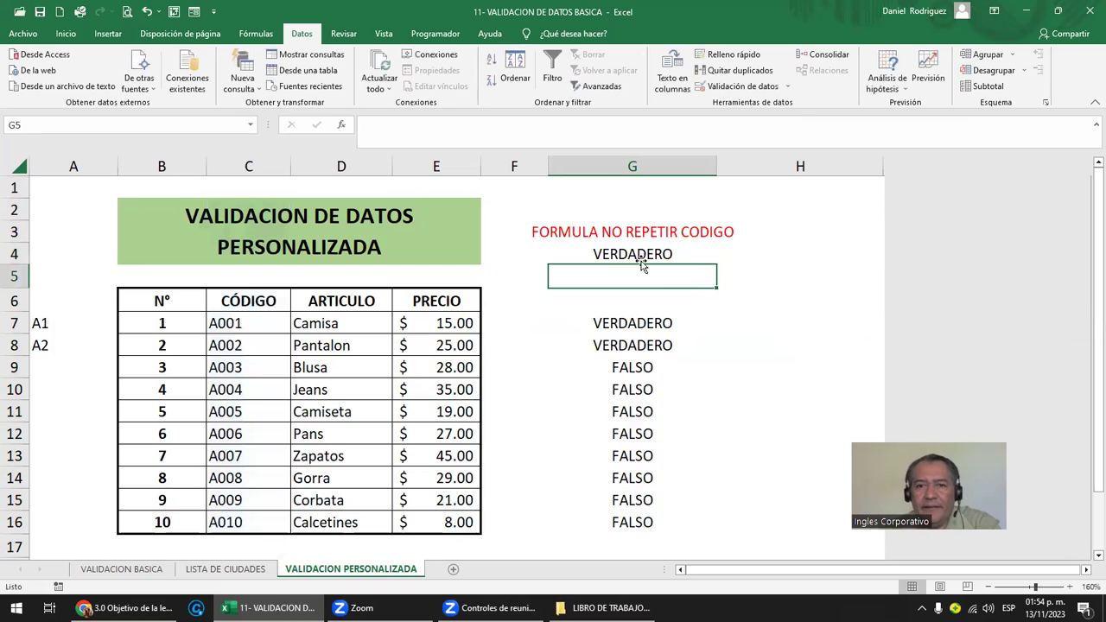
left_click(646, 249)
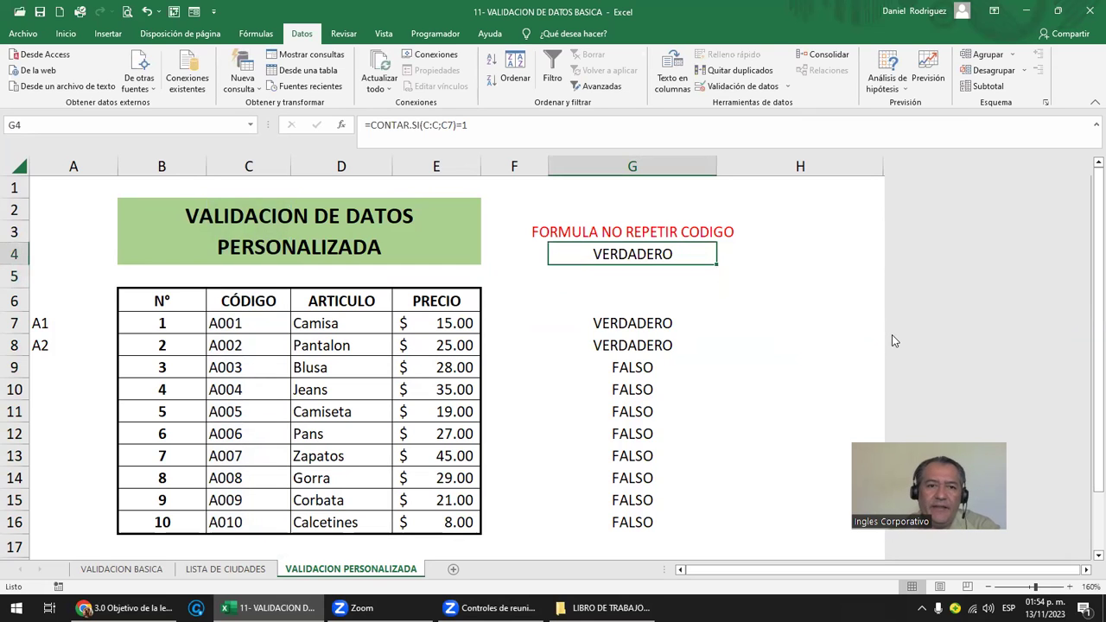
- Change the code in C11 from A005 to A001, duplicating the first code
left_click(266, 521)
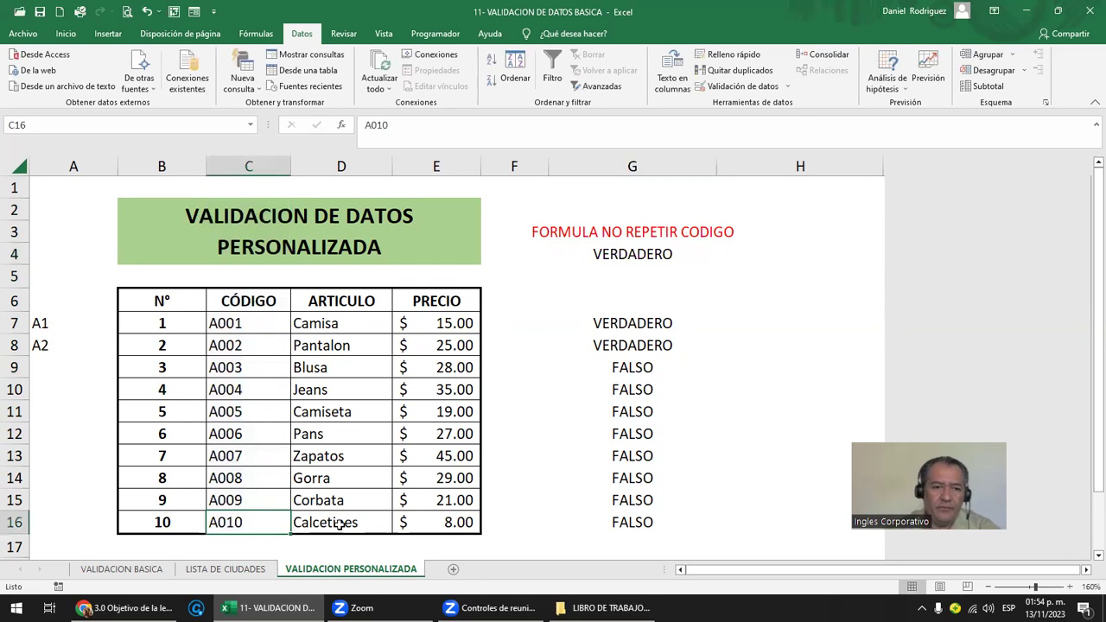
key("F2")
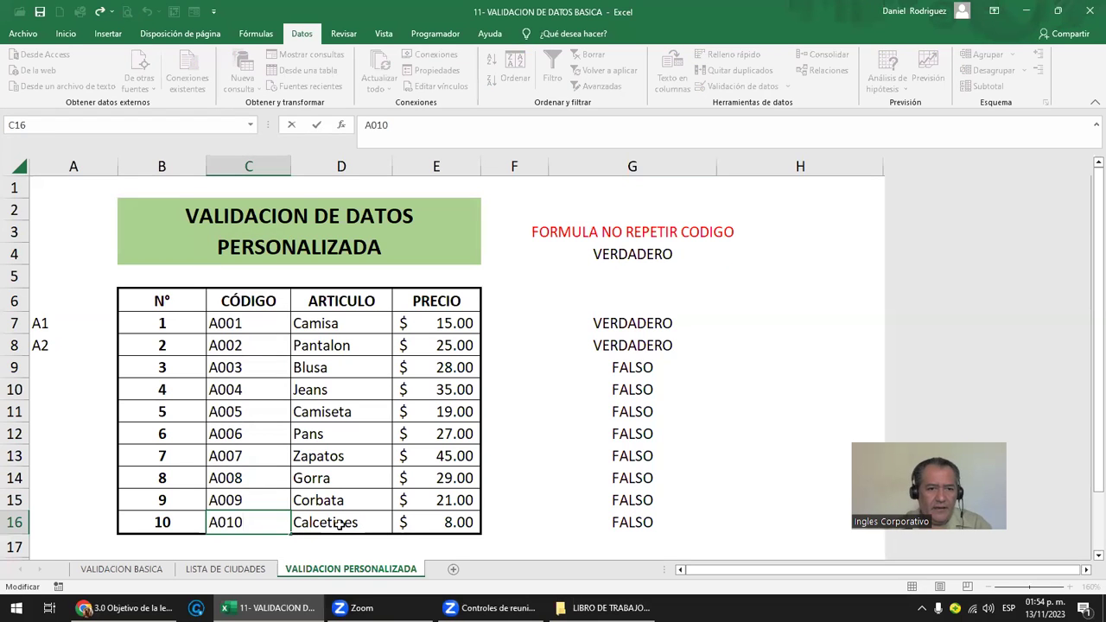
key("Escape")
key("Up")
key("Up")
key("Up")
key("Up")
key("Up")
key("Up")
key("Down")
key("F2")
key("BackSpace")
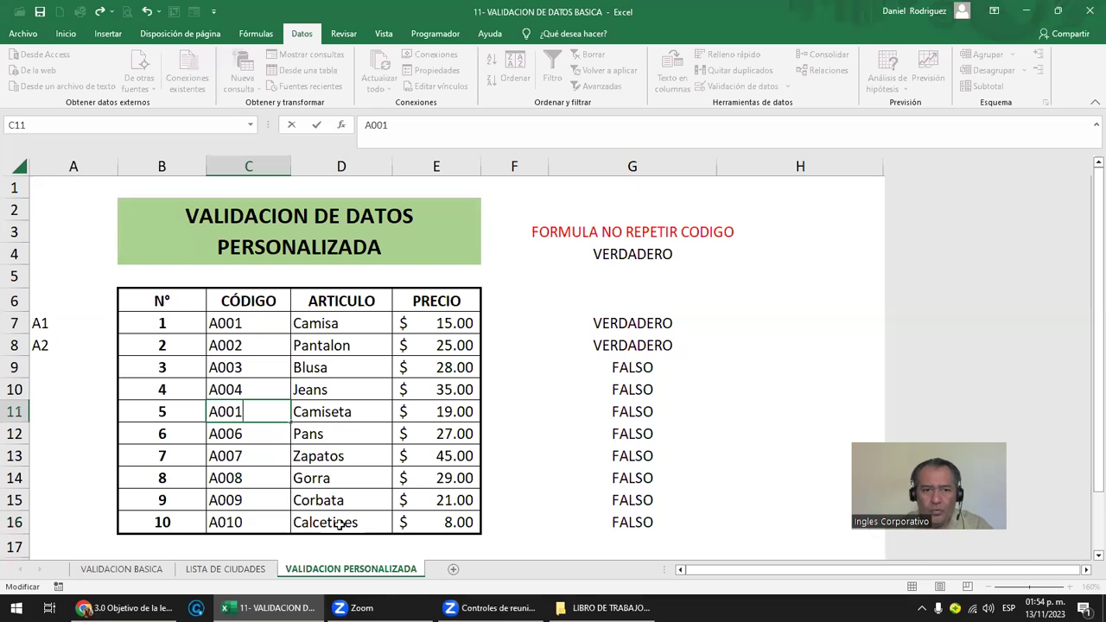
key("Return")
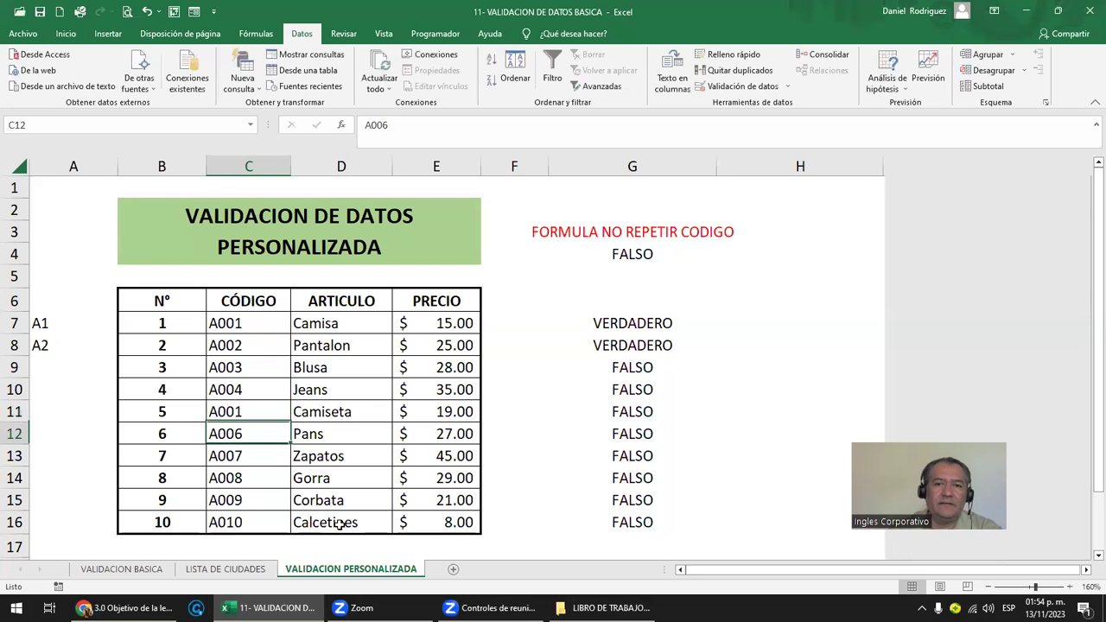
left_click(255, 413)
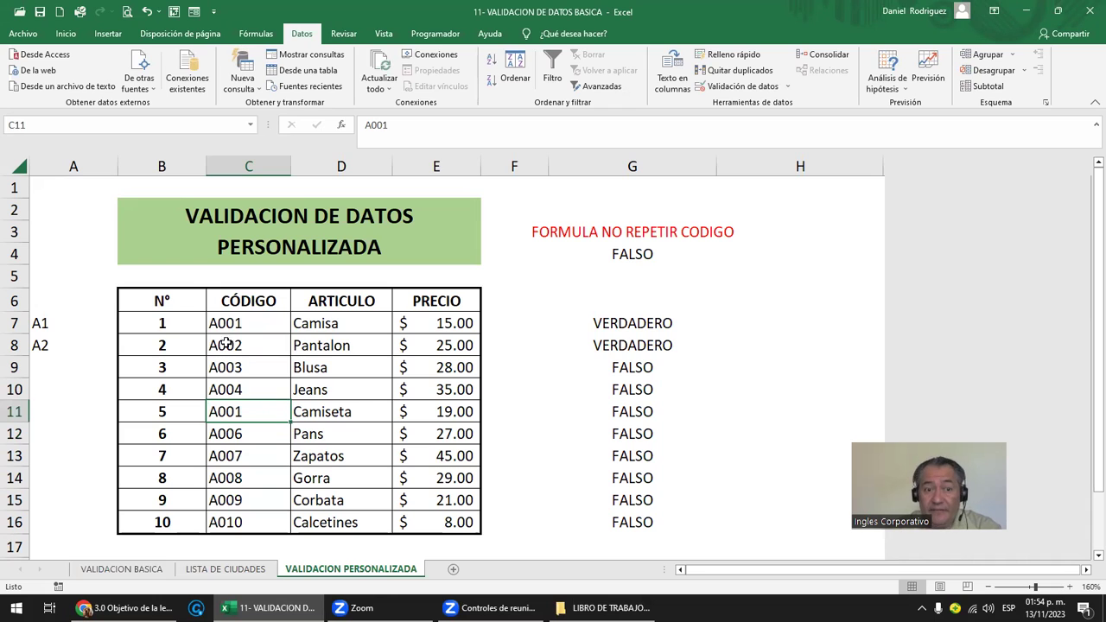
- Compare the G4 formula with G7's =CONTAR.SI(A7:A16;A7)=1, leaving both unchanged
double_click(634, 254)
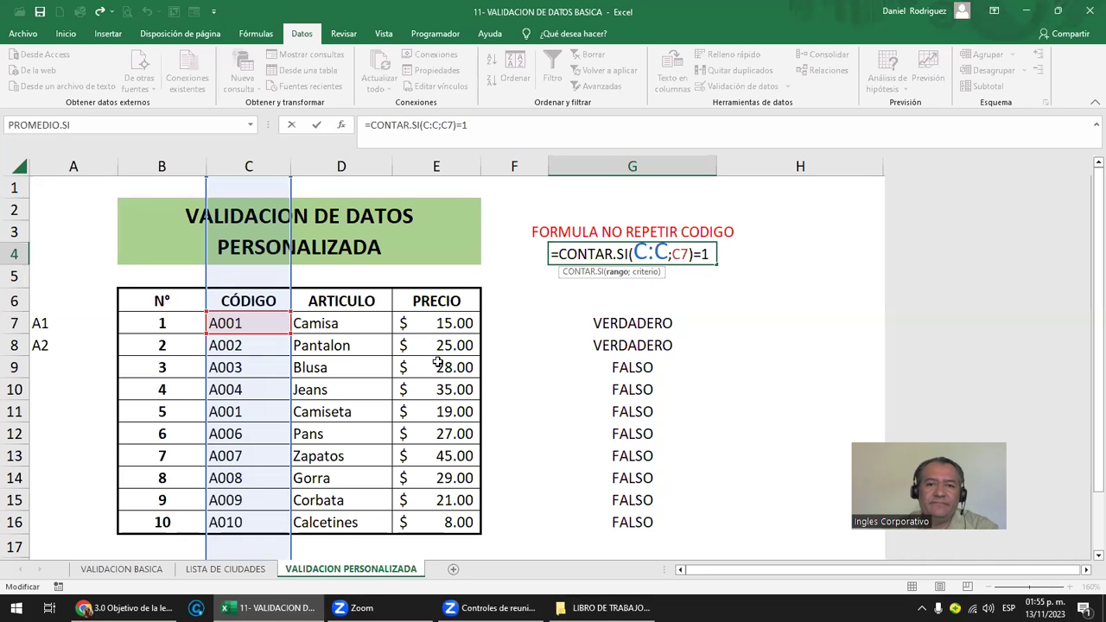
key("ctrl+Return")
double_click(643, 322)
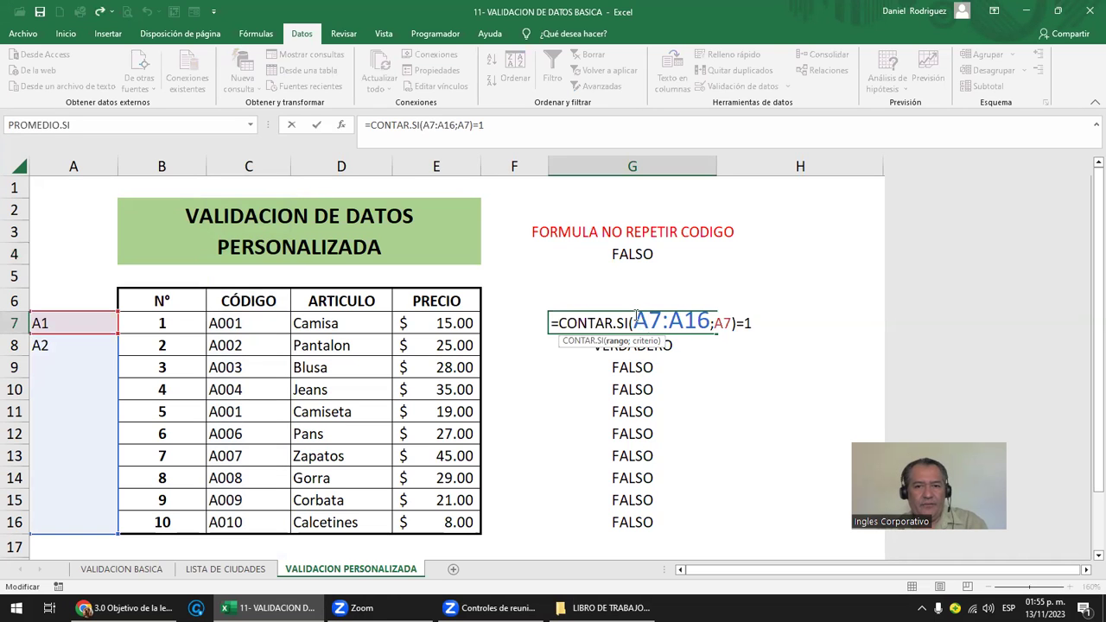
key("Escape")
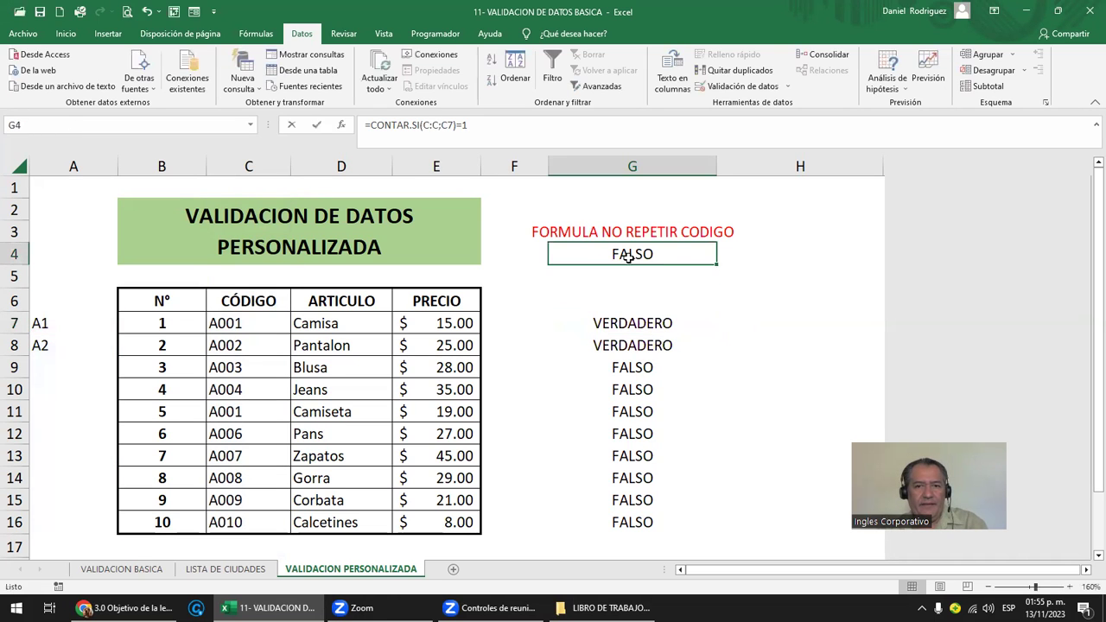
double_click(638, 253)
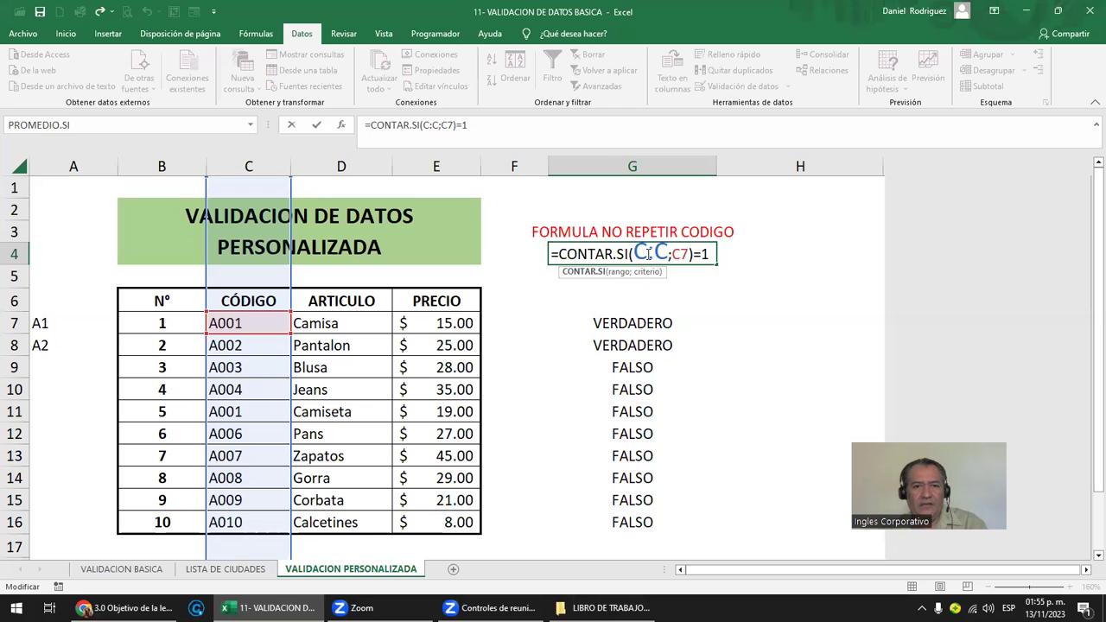
key("ctrl+Return")
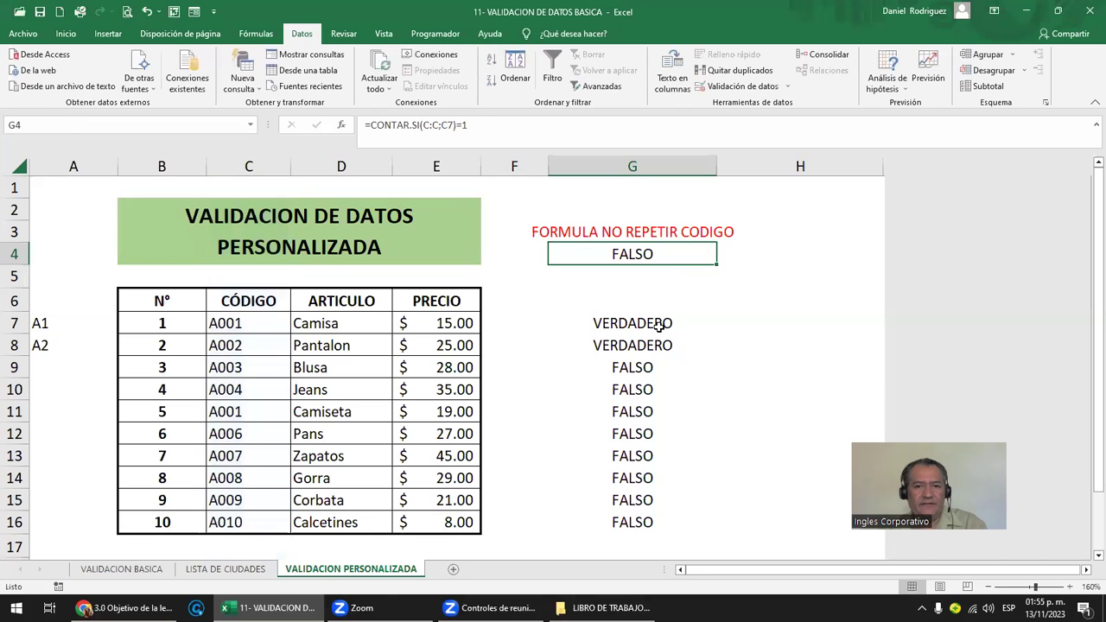
double_click(659, 325)
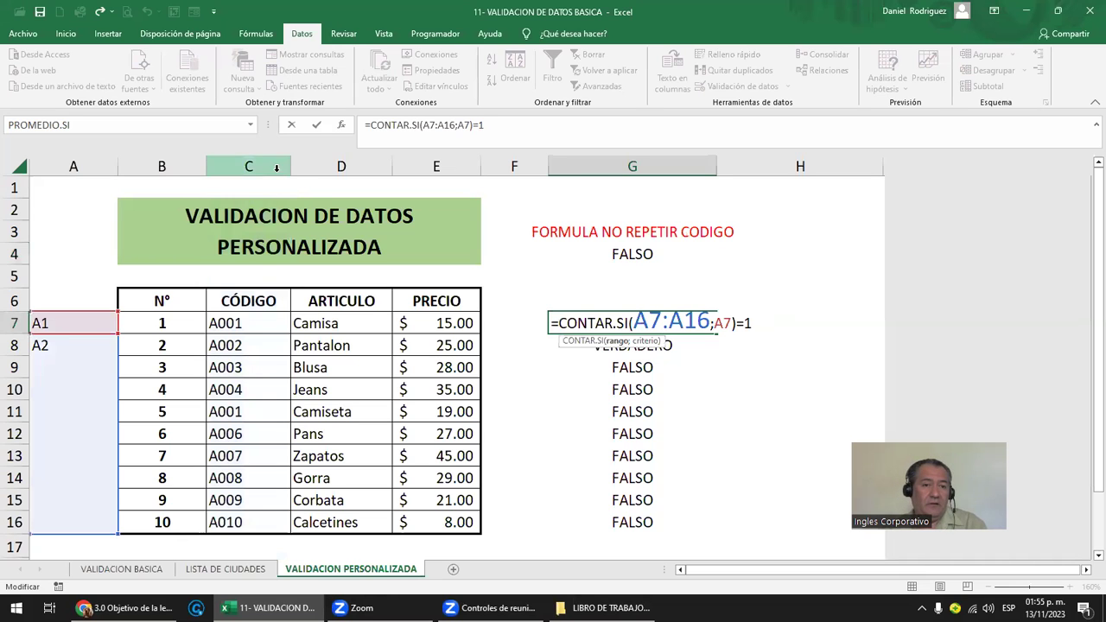
key("ctrl+Return")
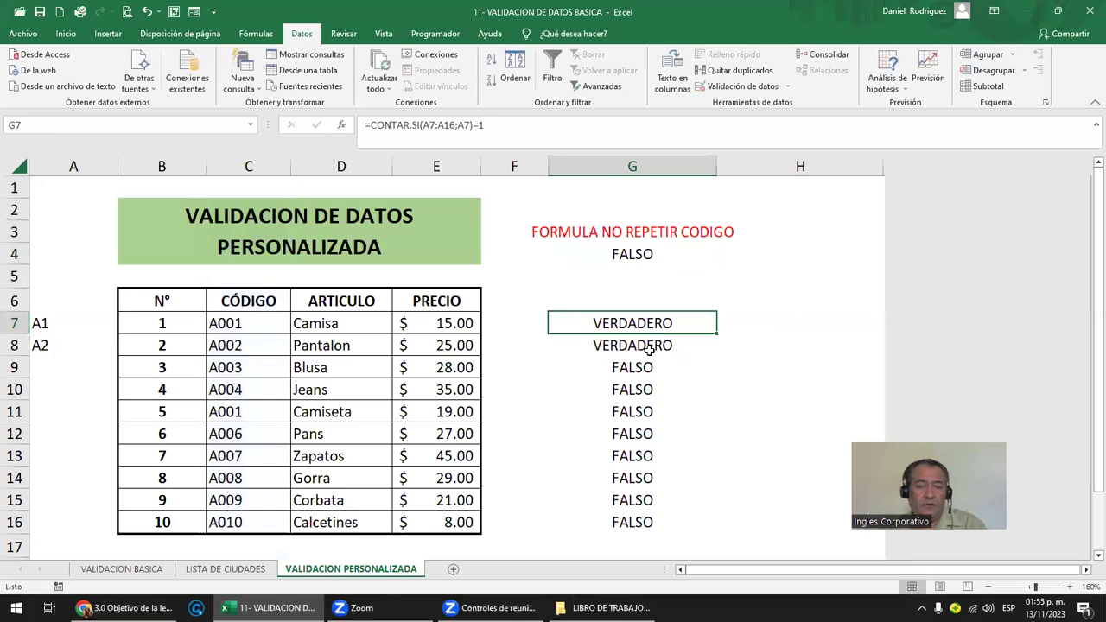
double_click(656, 256)
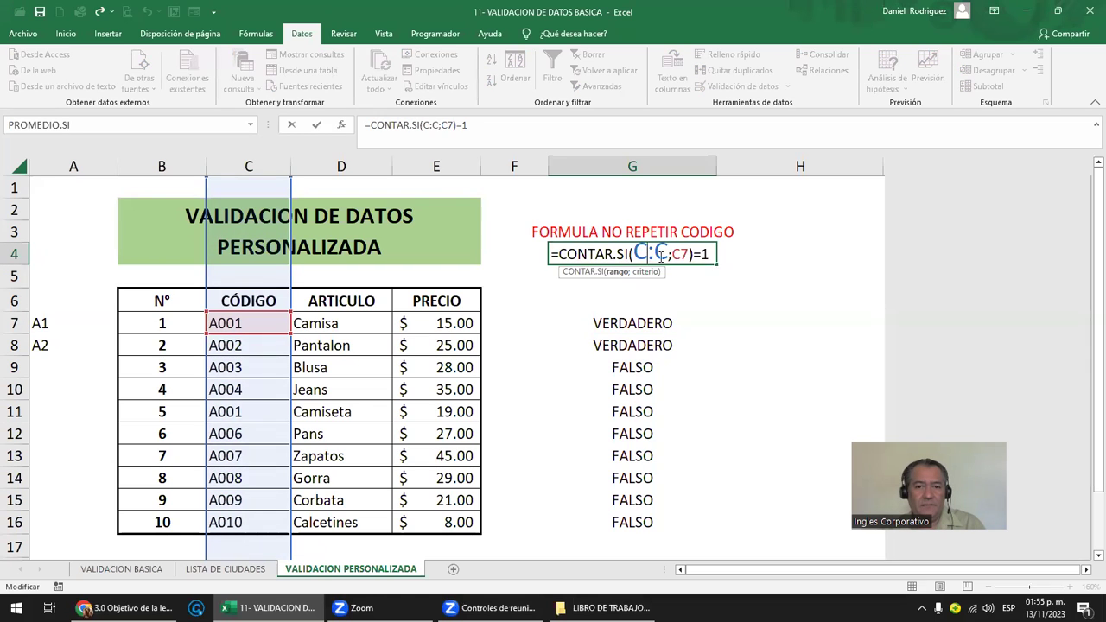
key("ctrl+Return")
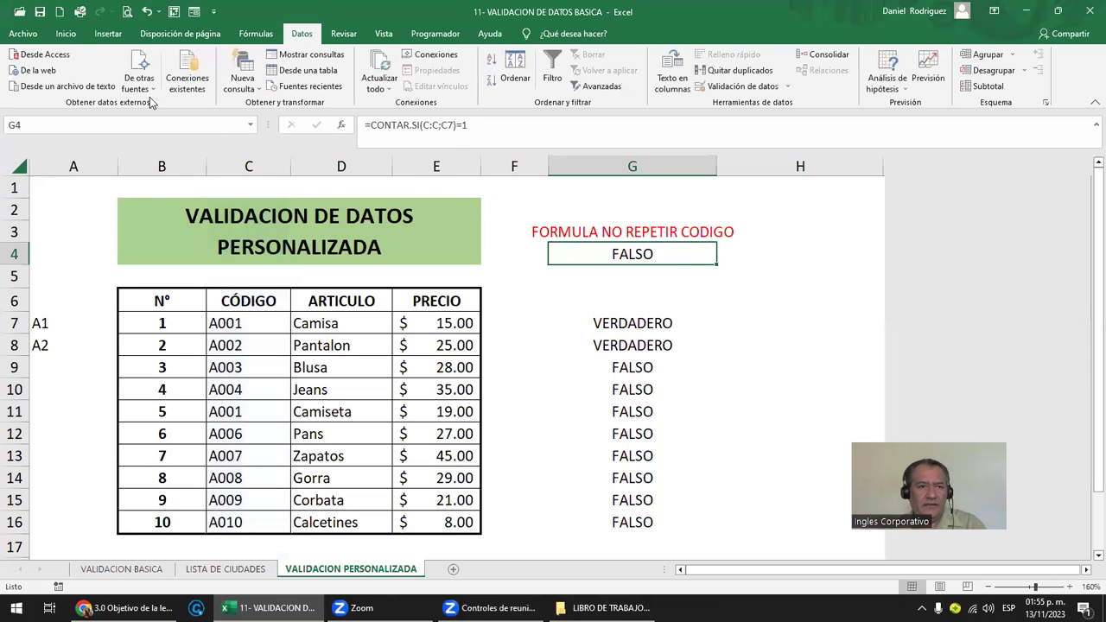
- Open the Portapapeles history from Inicio and delete both A001 entries
left_click(57, 36)
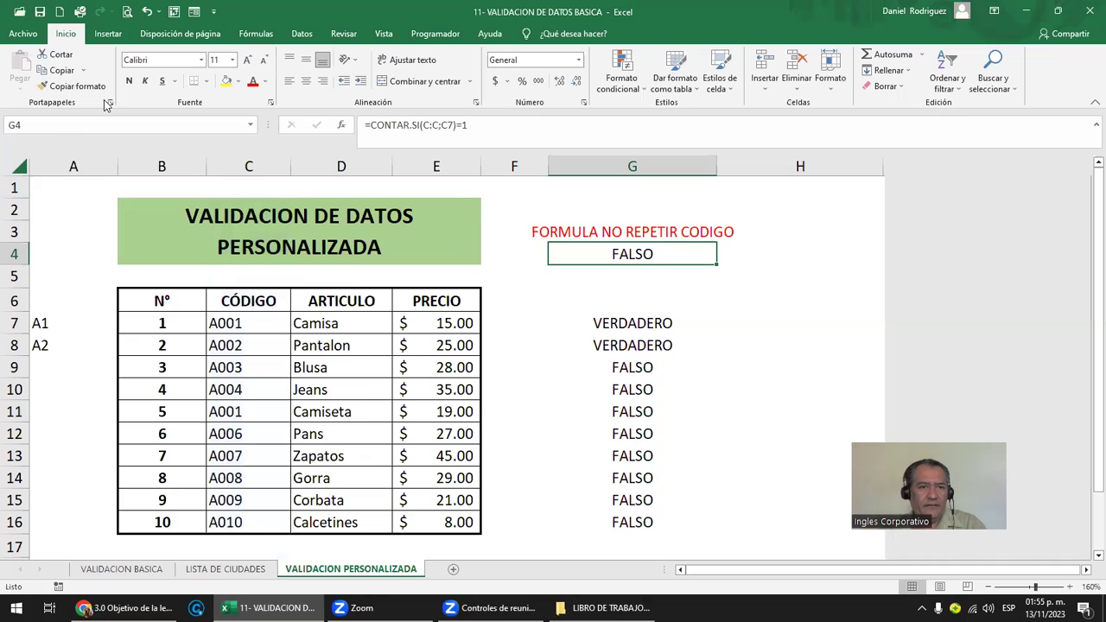
left_click(108, 103)
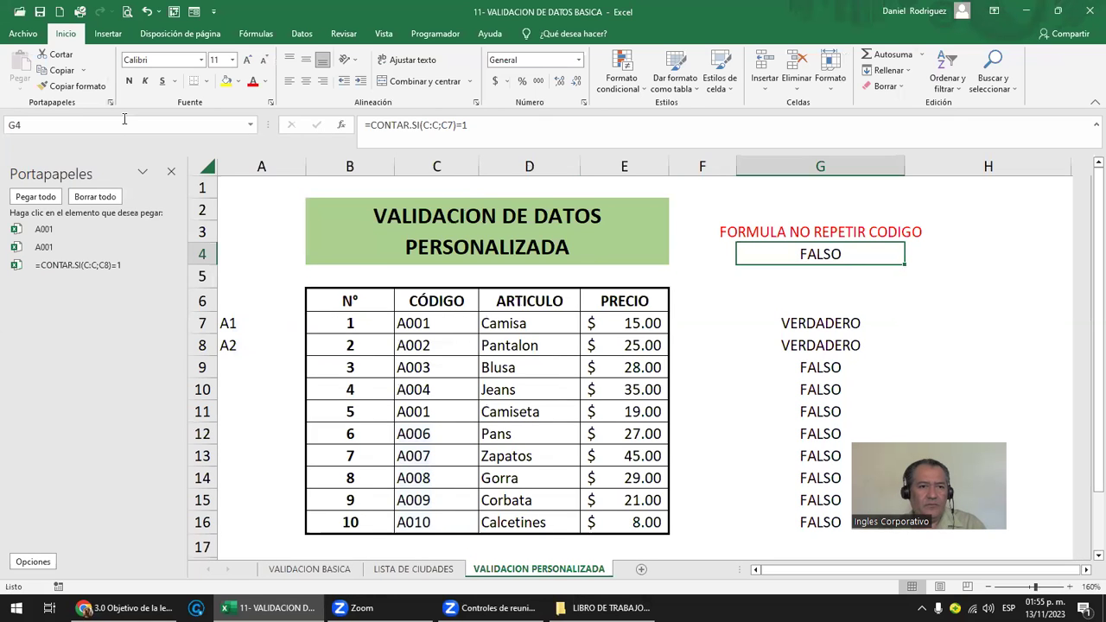
mouse_move(82, 229)
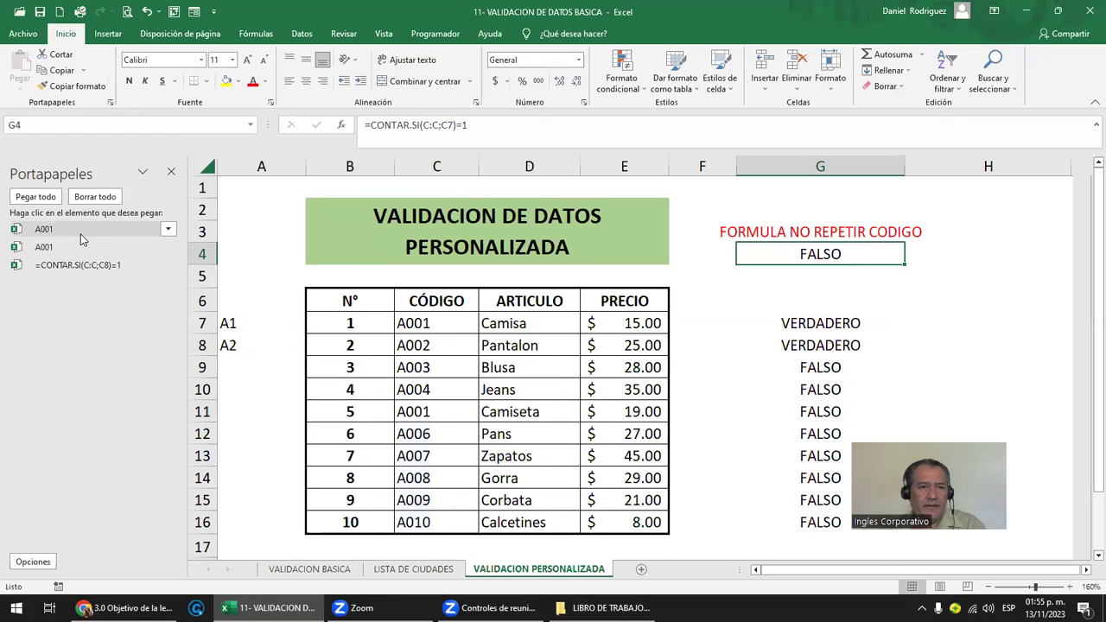
left_click(168, 230)
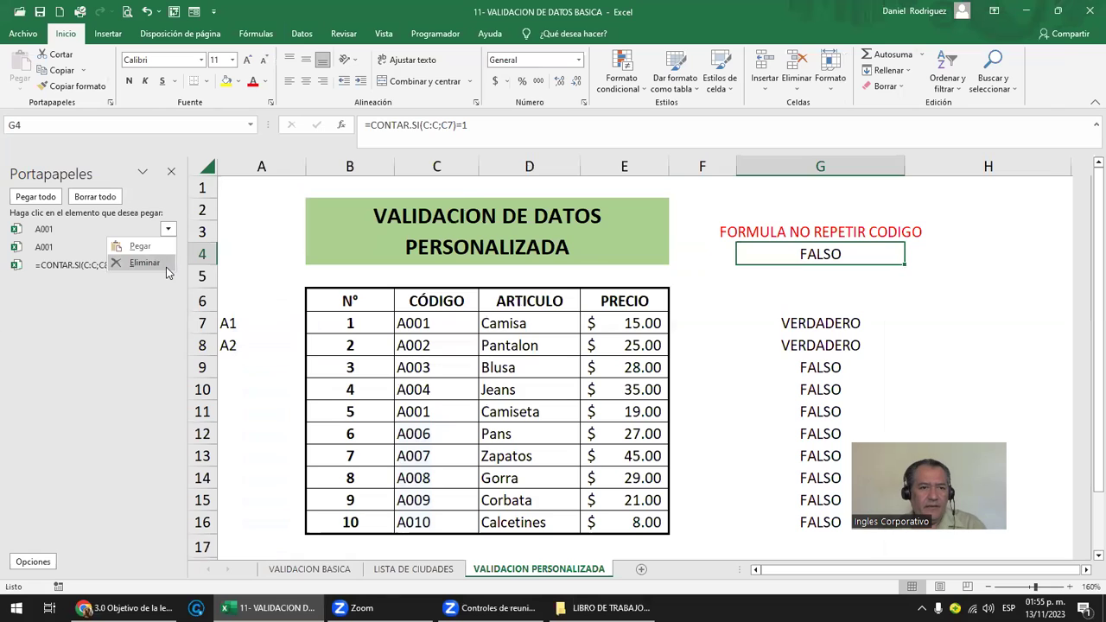
left_click(144, 263)
left_click(168, 229)
left_click(153, 263)
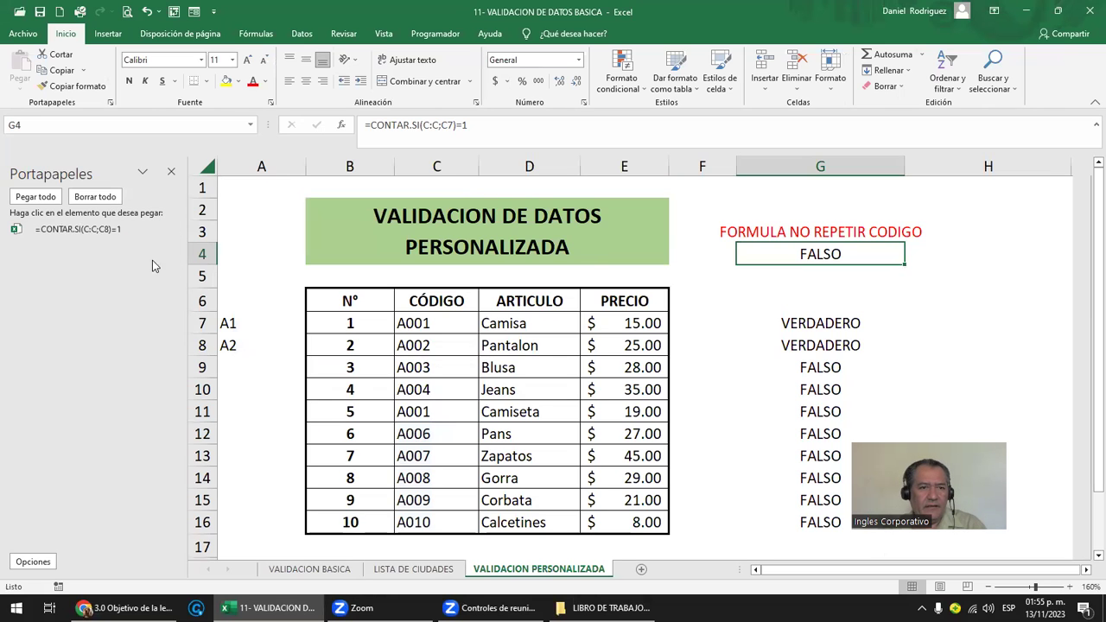
- Keep the CONTAR.SI formula entry and close the clipboard history
left_click(168, 231)
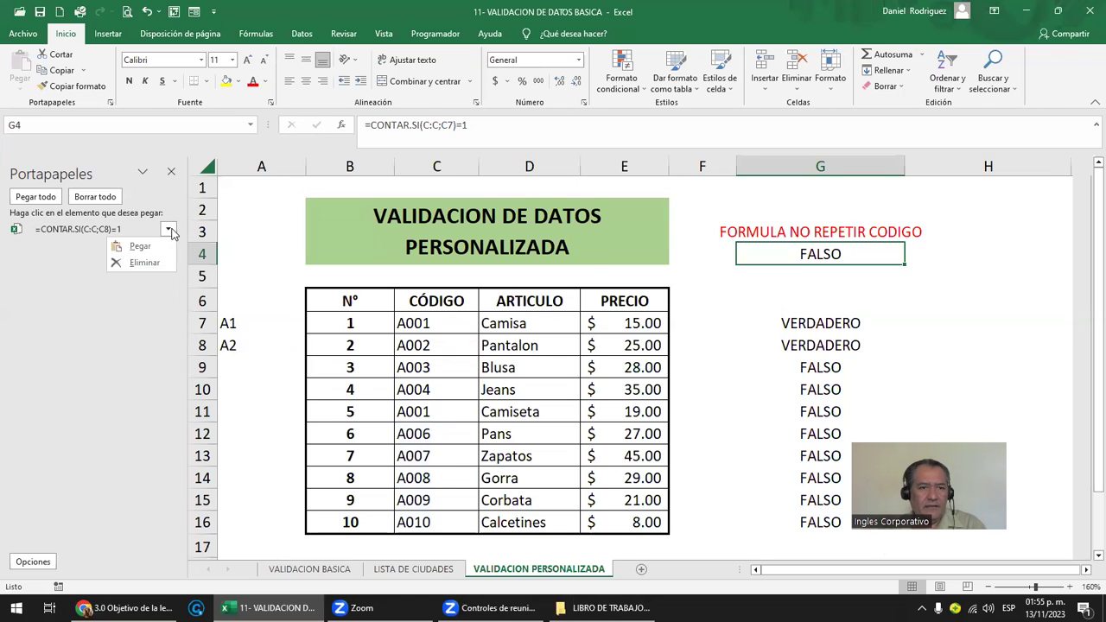
left_click(136, 317)
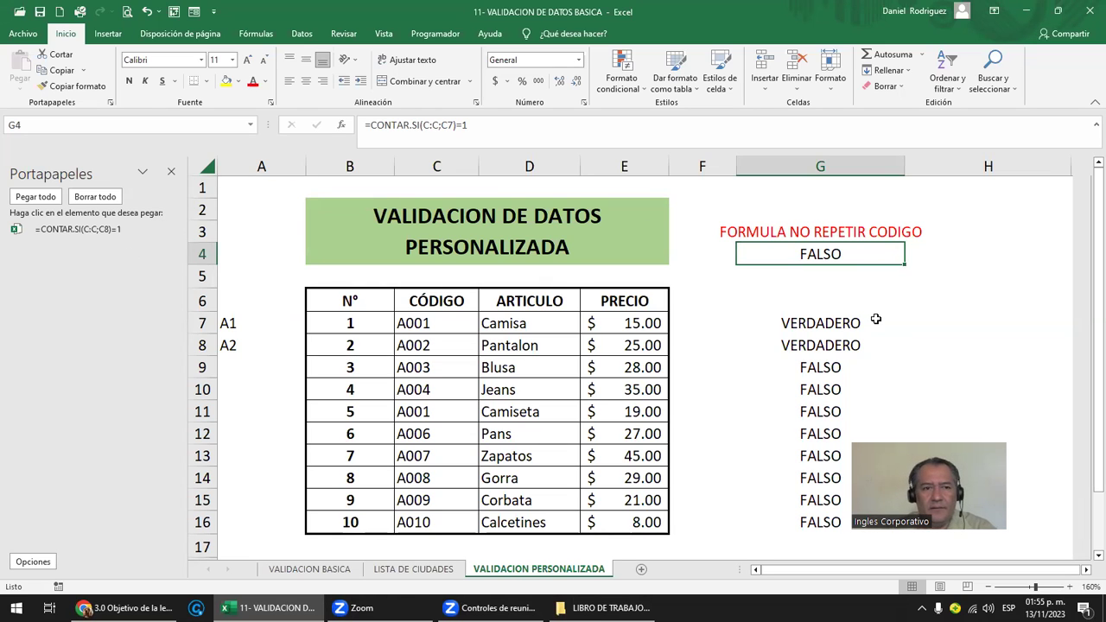
left_click(172, 172)
left_click_drag(237, 323, 250, 367)
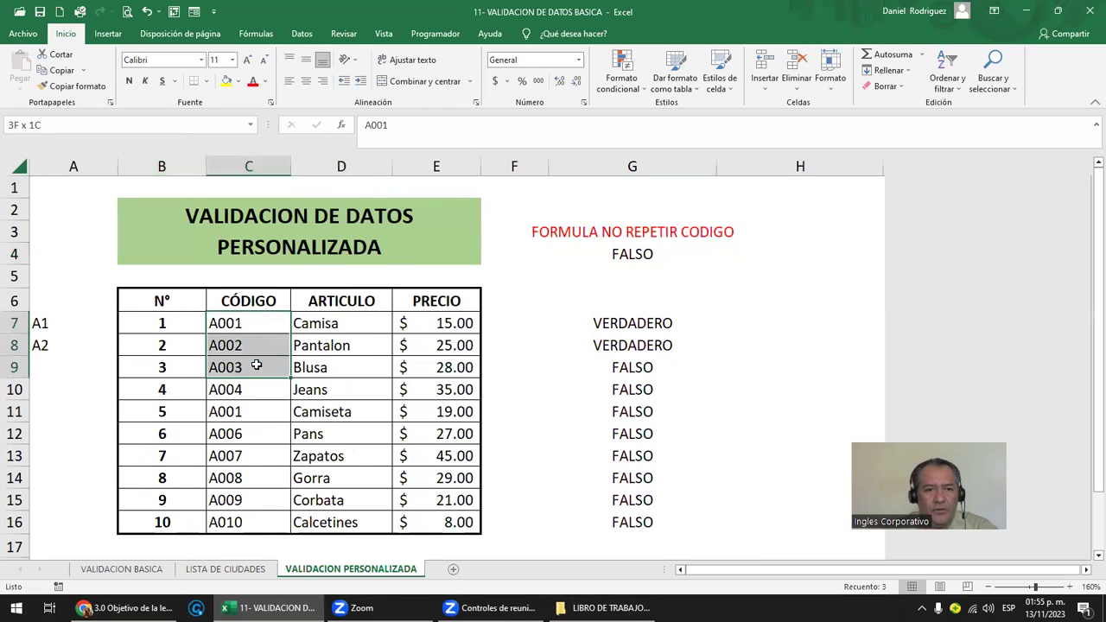
left_click(241, 411)
key("F2")
key("BackSpace")
type("5")
key("Return")
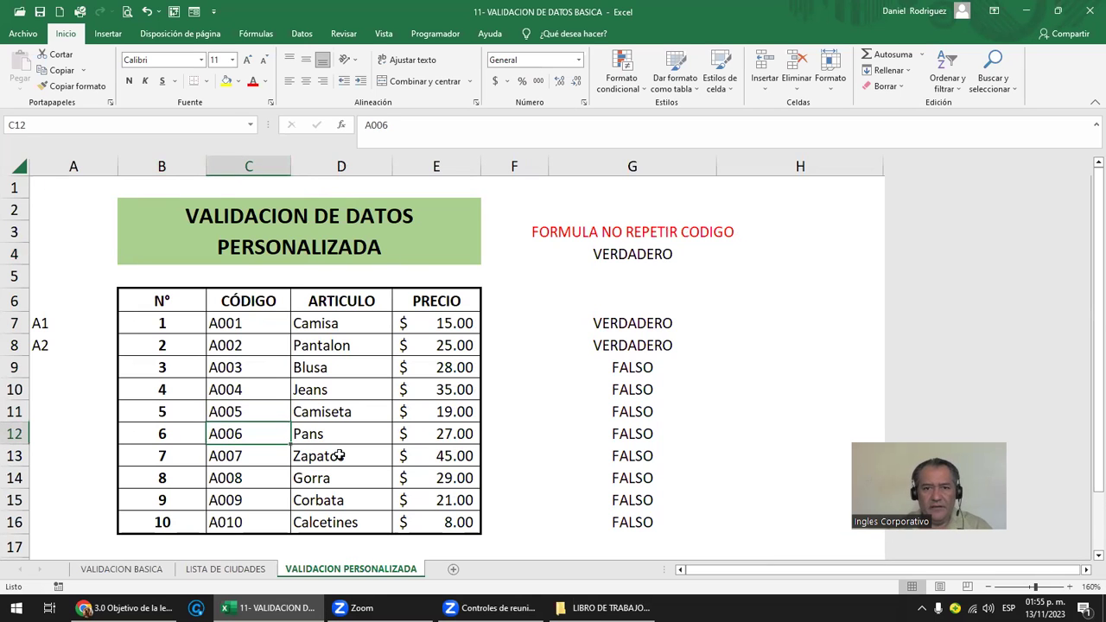
left_click(656, 250)
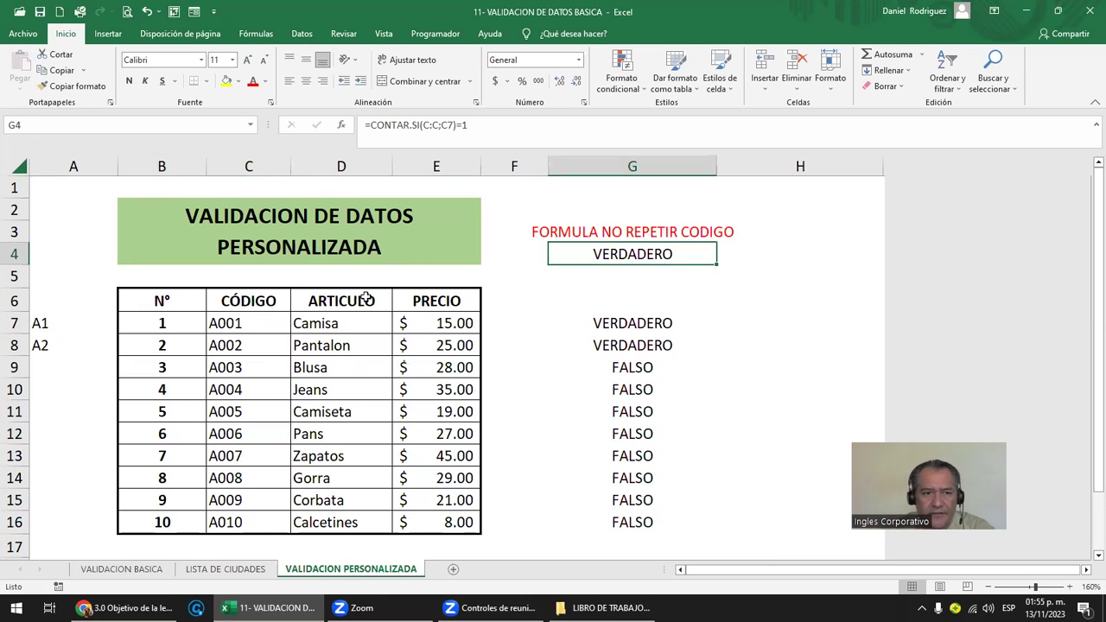
left_click(46, 344)
key("ctrl+c")
key("Down")
key("ctrl+v")
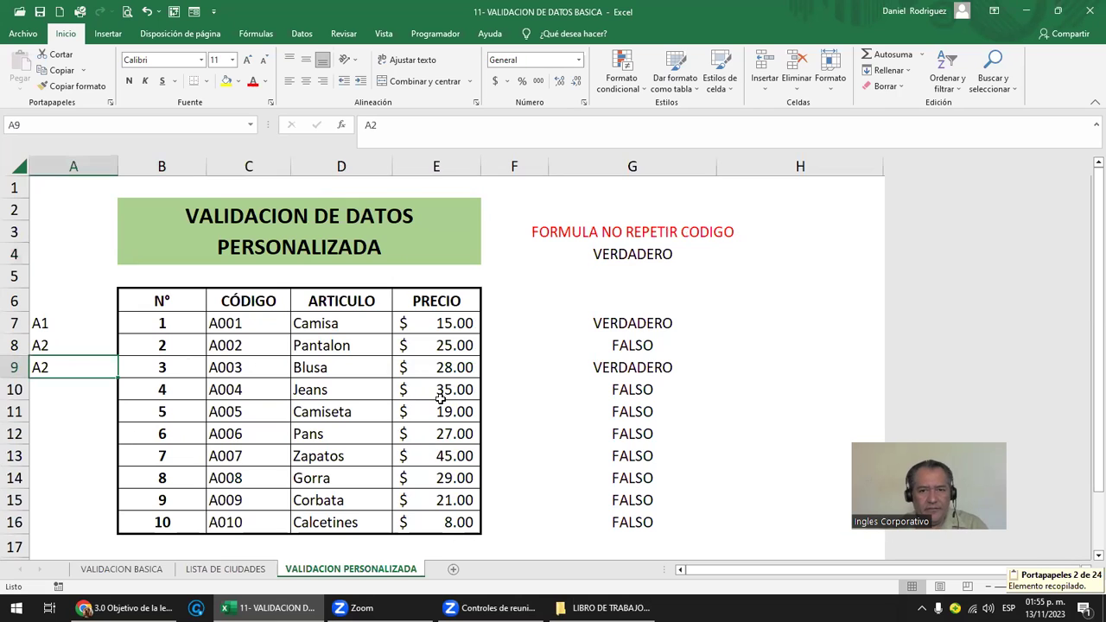
left_click(625, 349)
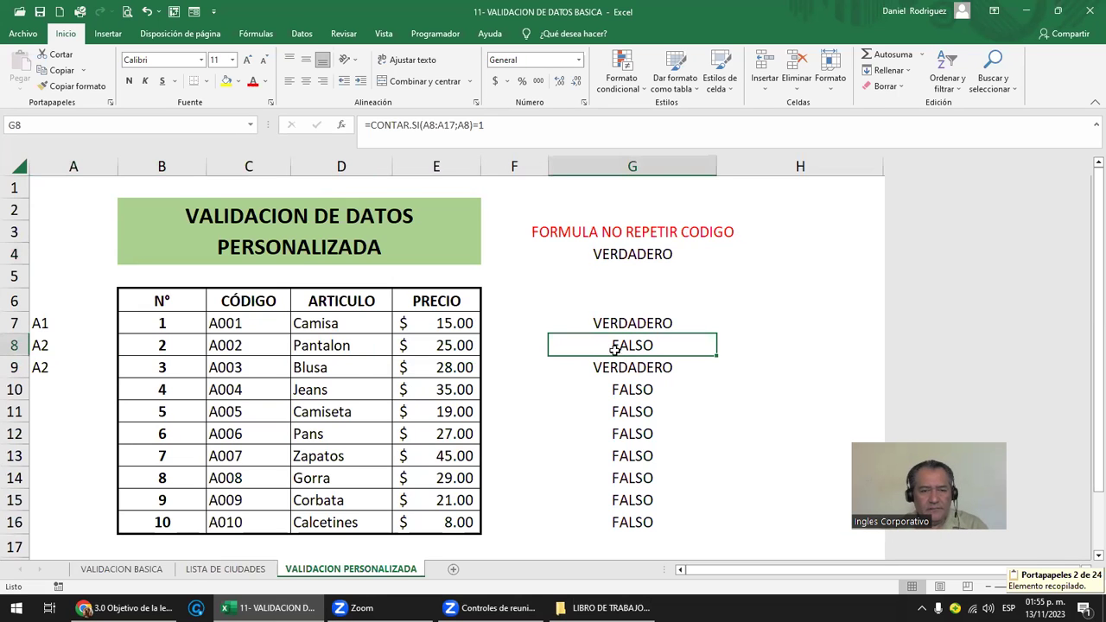
key("ctrl+z")
key("Escape")
left_click(258, 331)
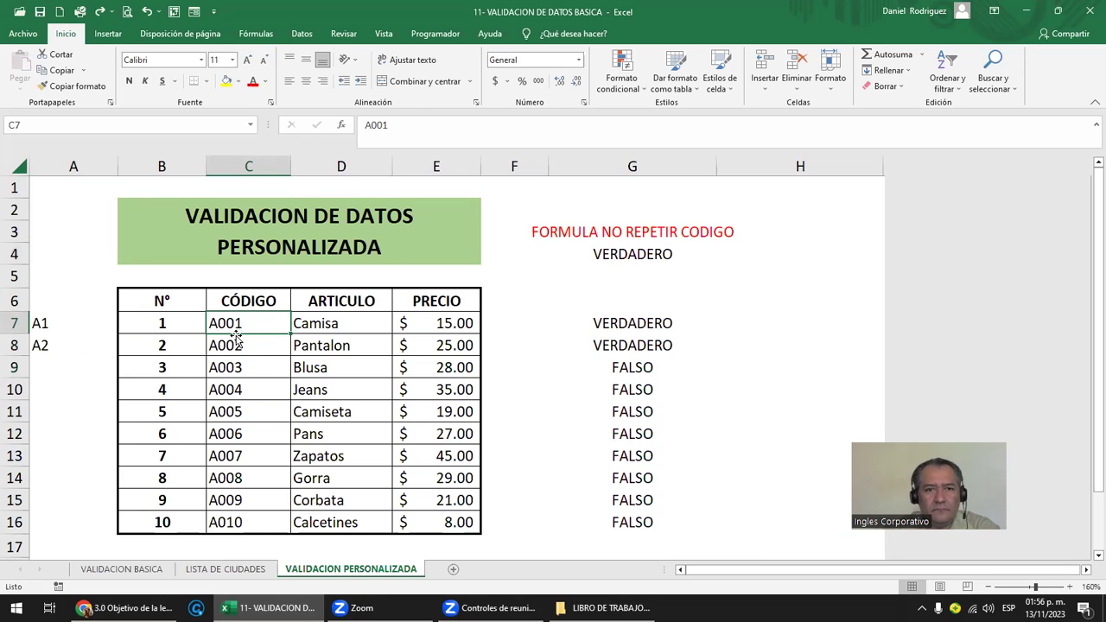
- Select C7:C16 and open Validación de datos with Permitir set to Personalizada
left_click_drag(246, 323, 264, 522)
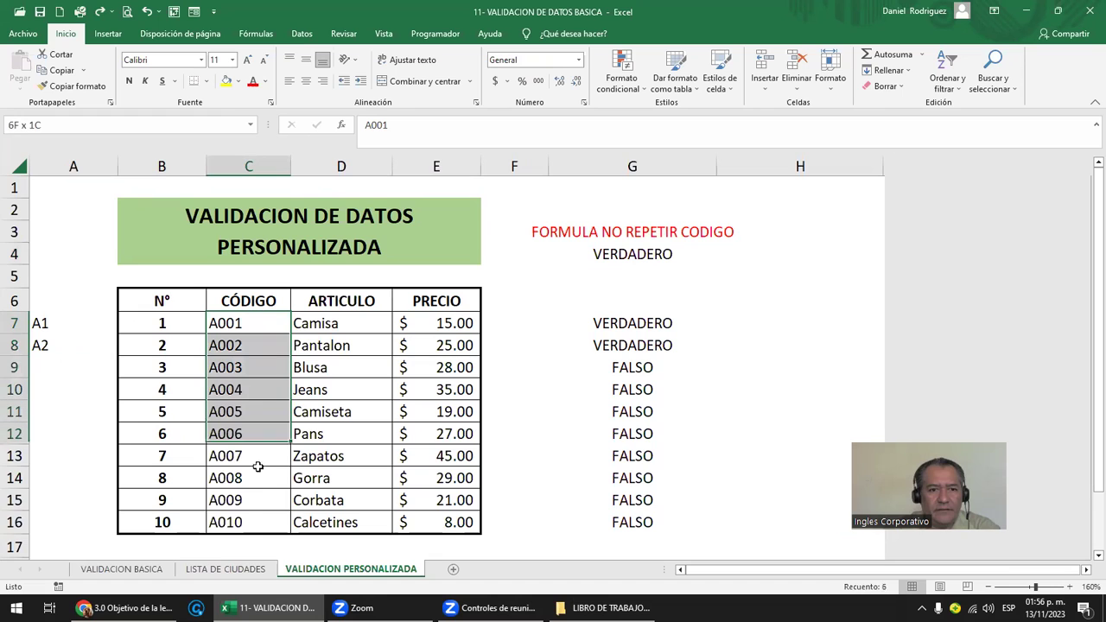
left_click(301, 34)
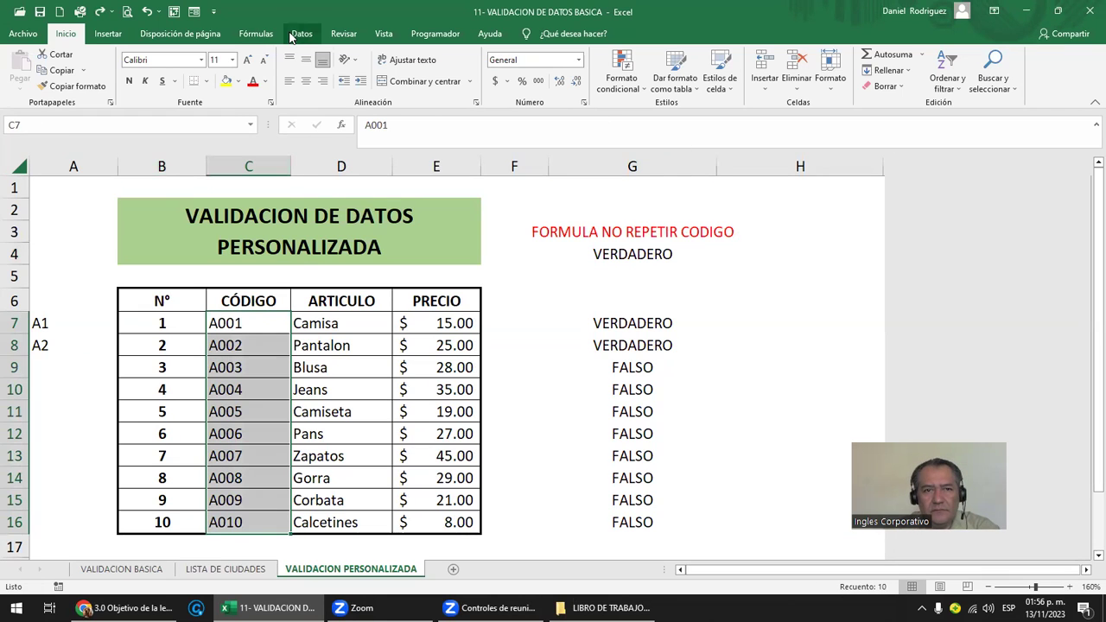
left_click(725, 86)
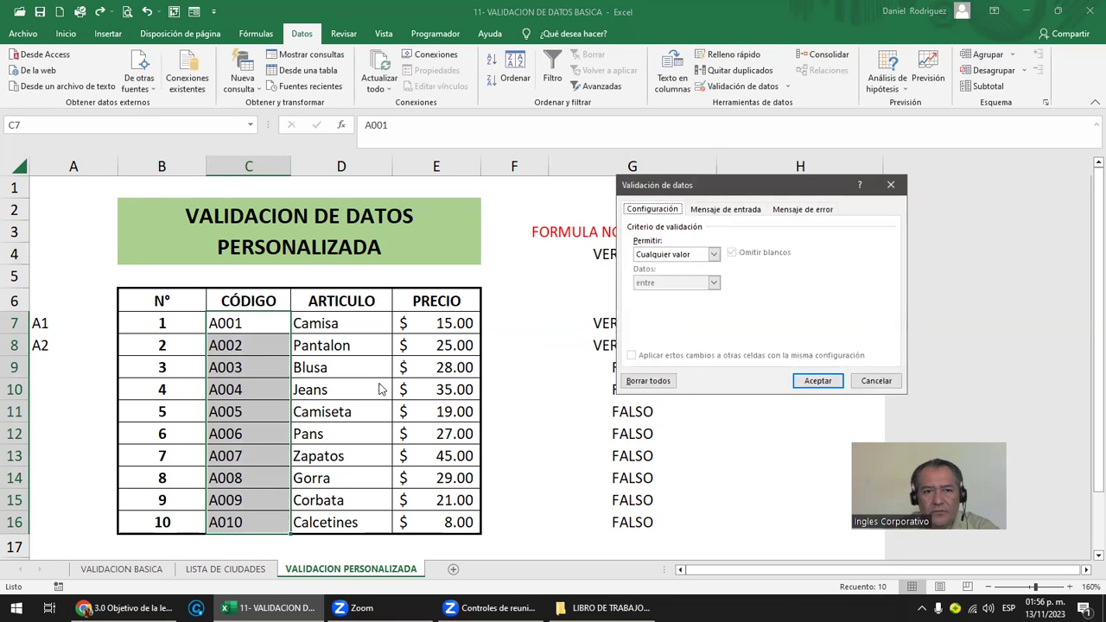
left_click(714, 254)
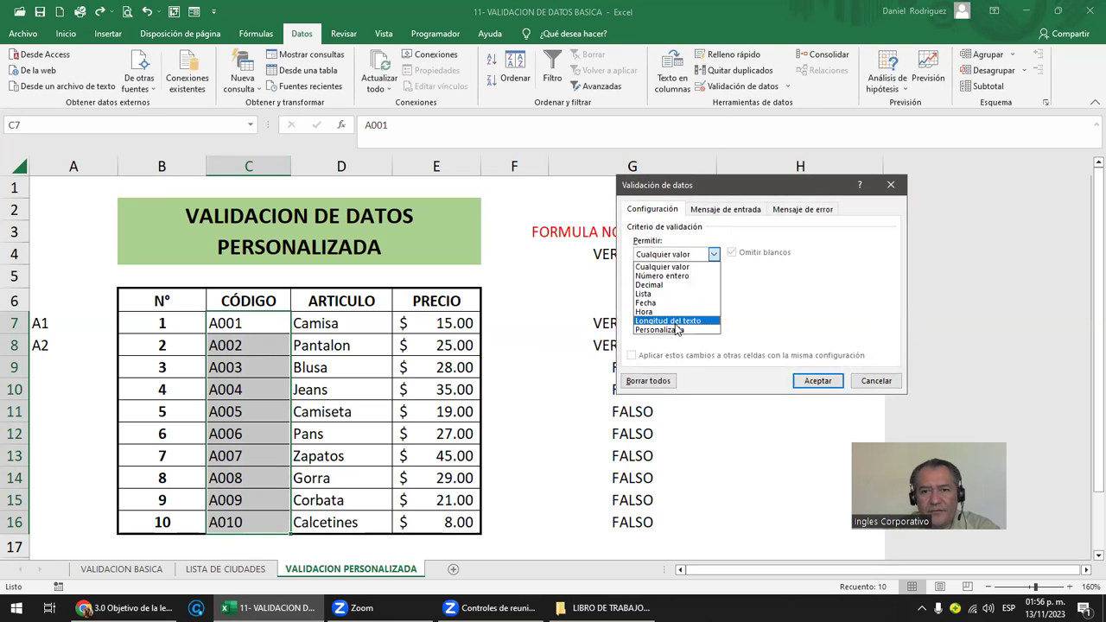
left_click(670, 332)
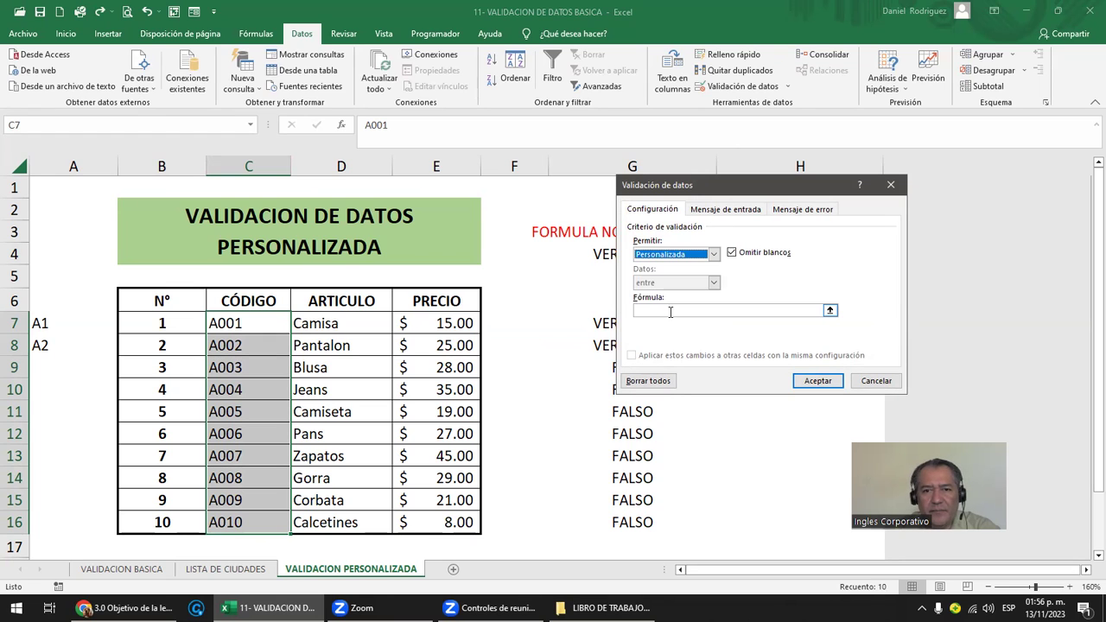
left_click(643, 310)
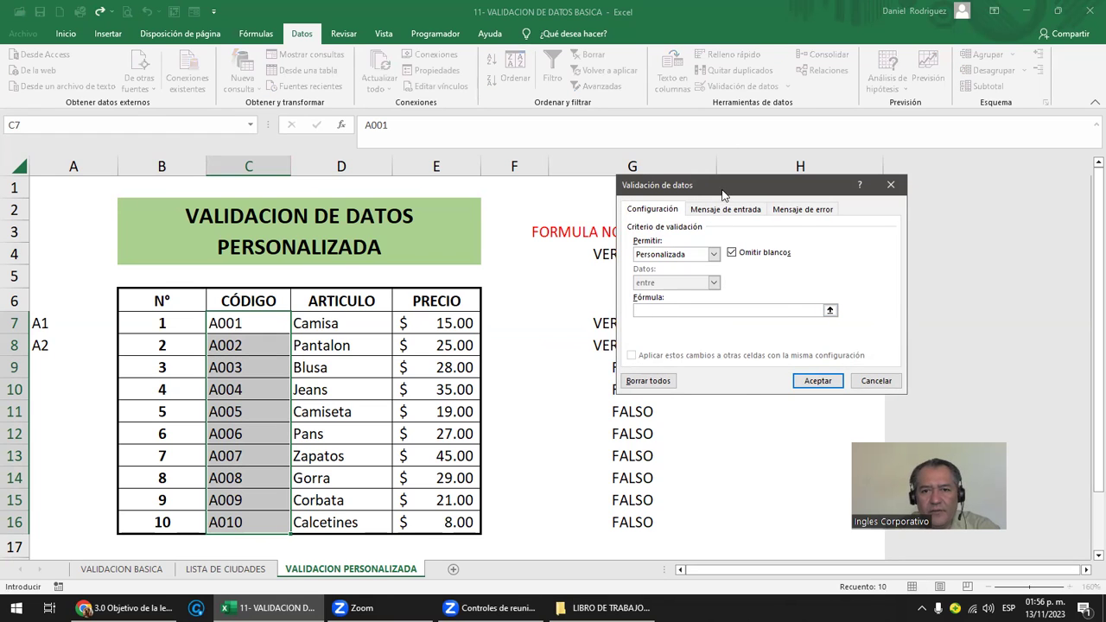
left_click_drag(722, 192, 853, 173)
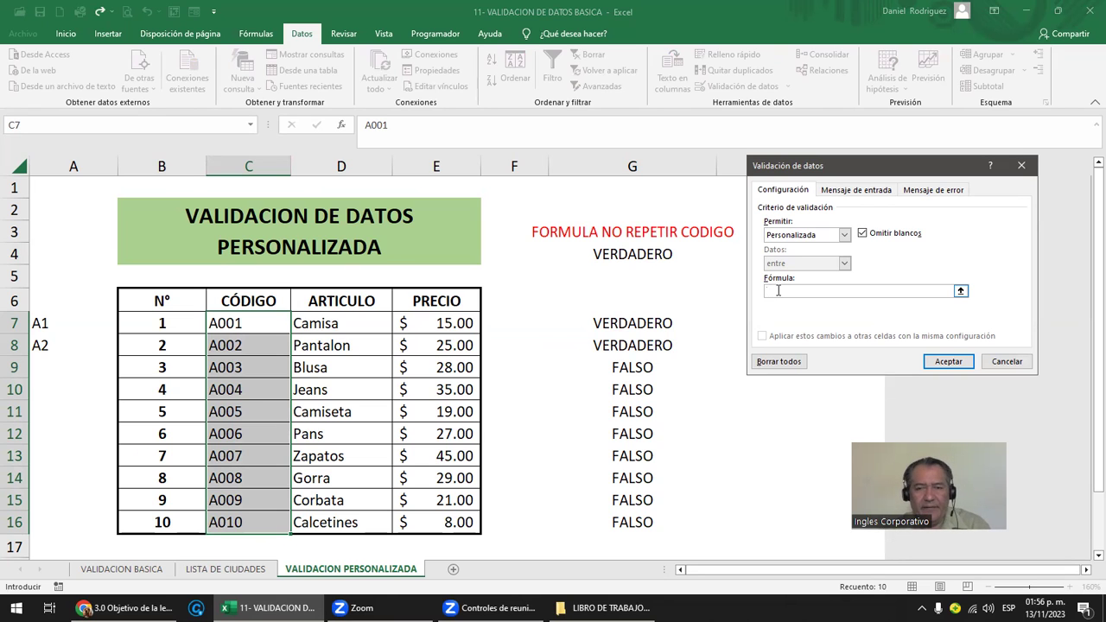
- Copy the =CONTAR.SI(C:C;C7)=1 formula text from G4
key("Escape")
left_click(632, 254)
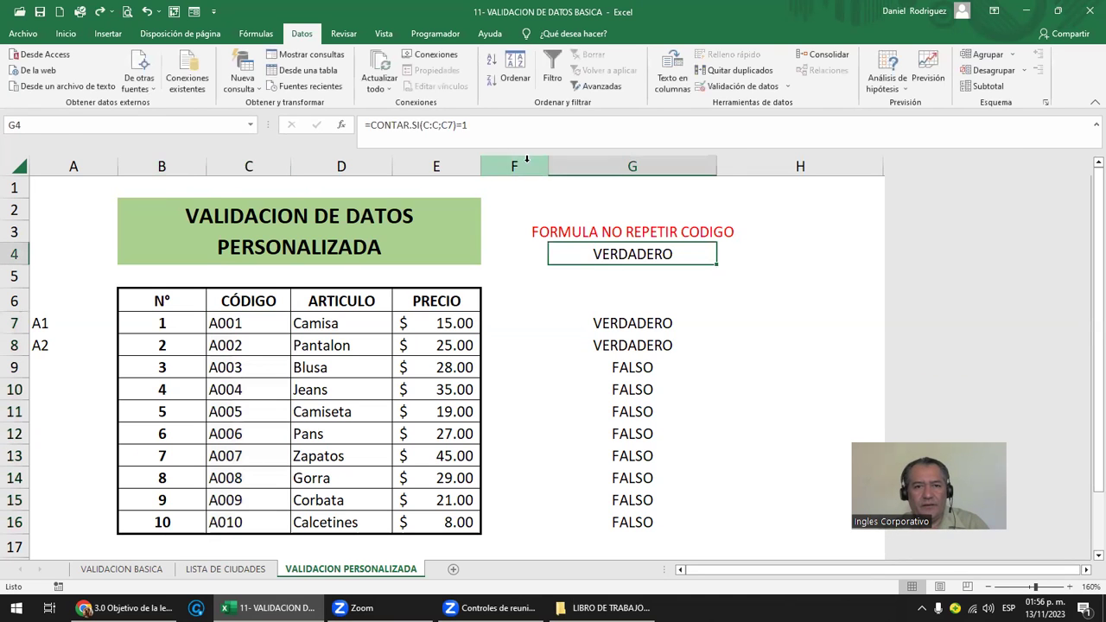
left_click_drag(468, 126, 326, 116)
key("ctrl+c")
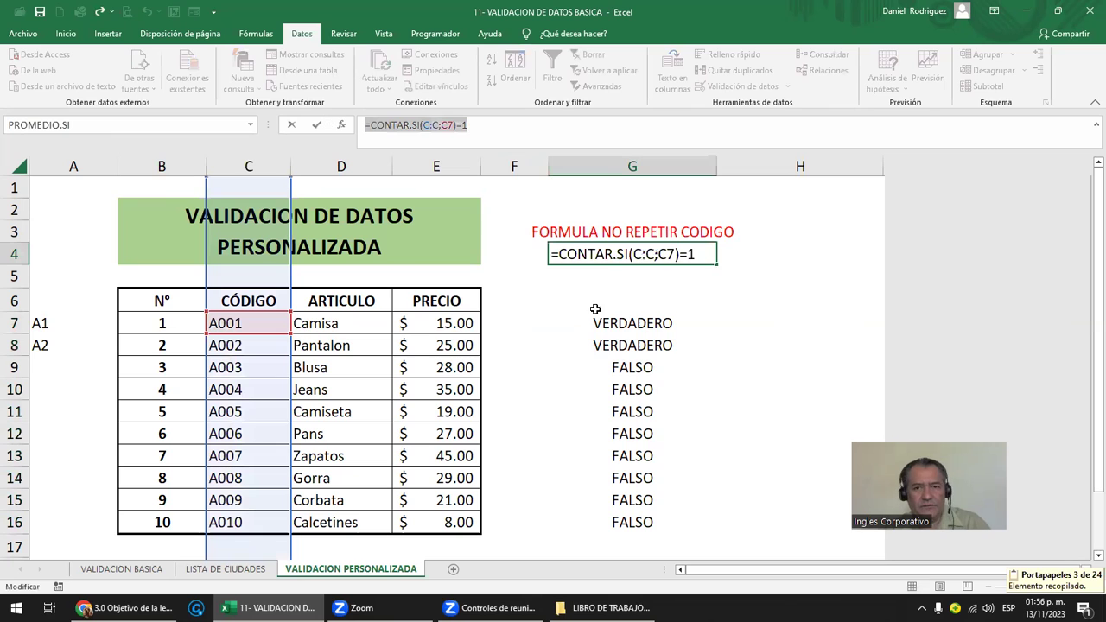
type("=")
left_click(648, 294)
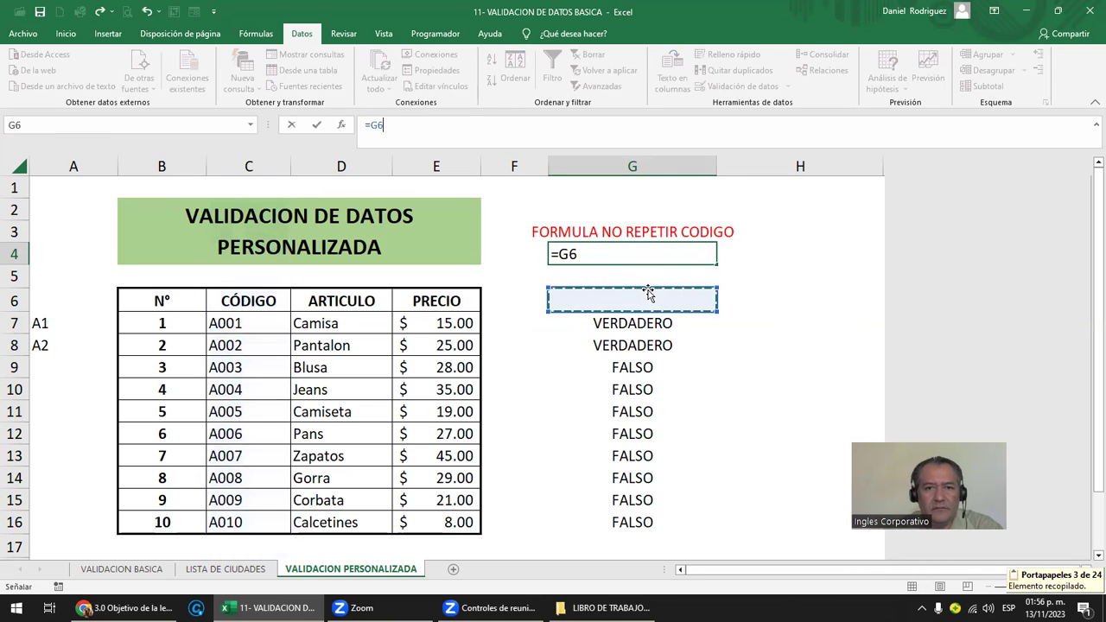
key("Escape")
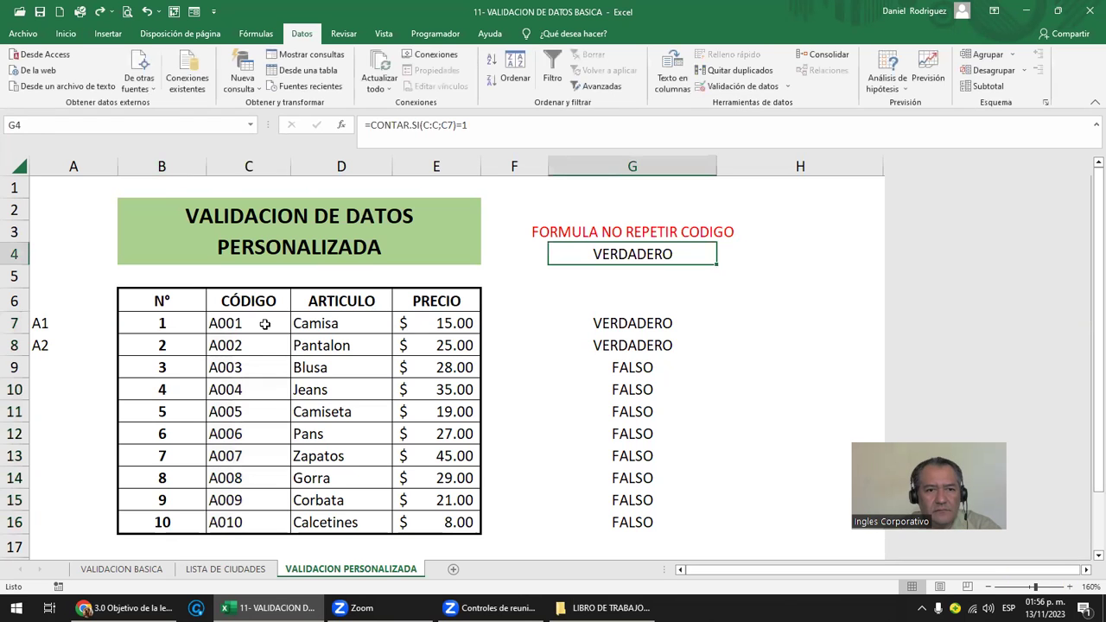
- Paste that formula as the Personalizada validation rule for C7:C16 and accept it
left_click_drag(265, 323, 251, 522)
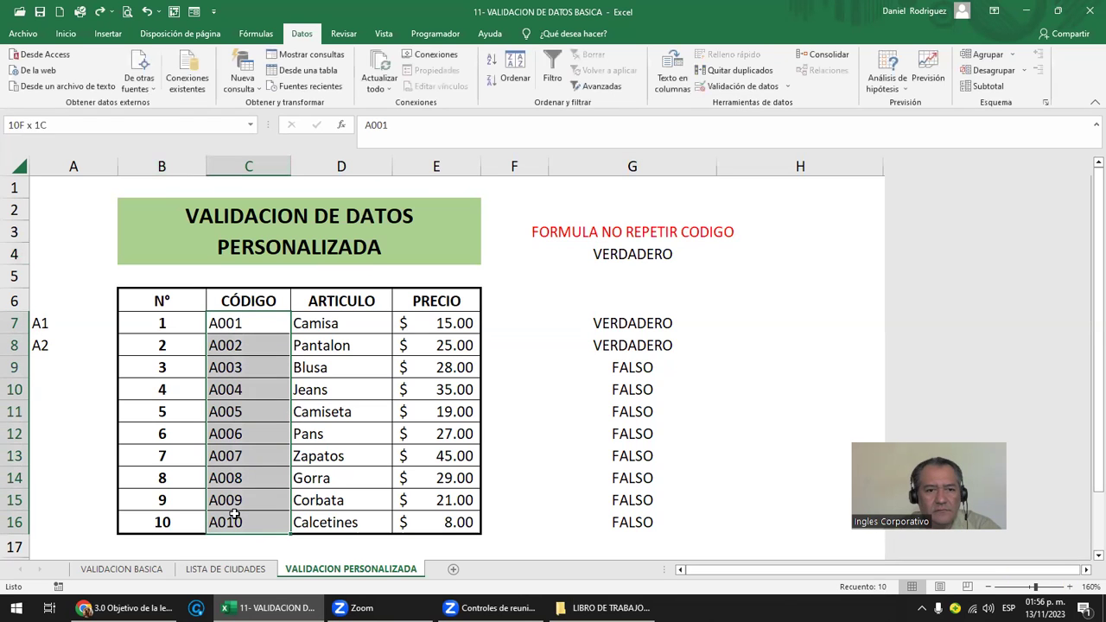
left_click(740, 89)
left_click(843, 235)
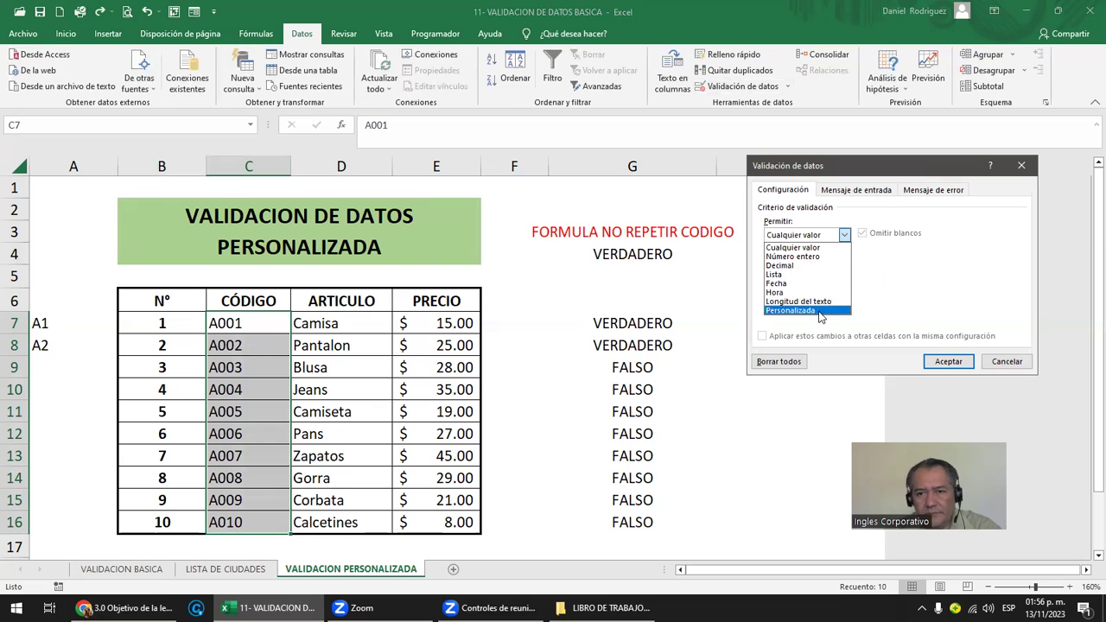
left_click(790, 311)
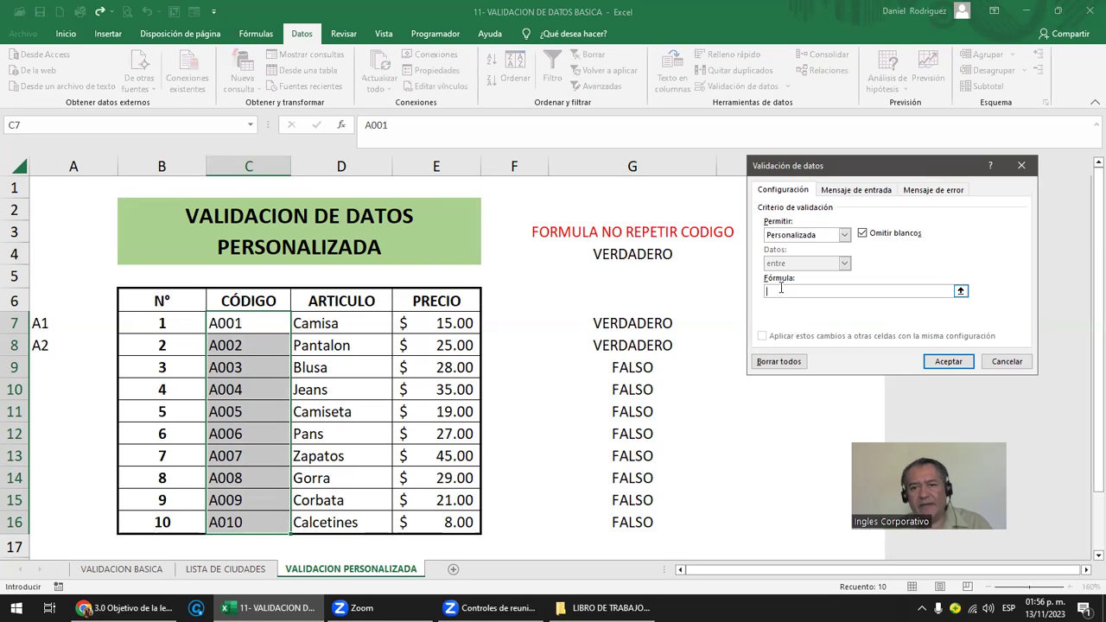
key("ctrl+v")
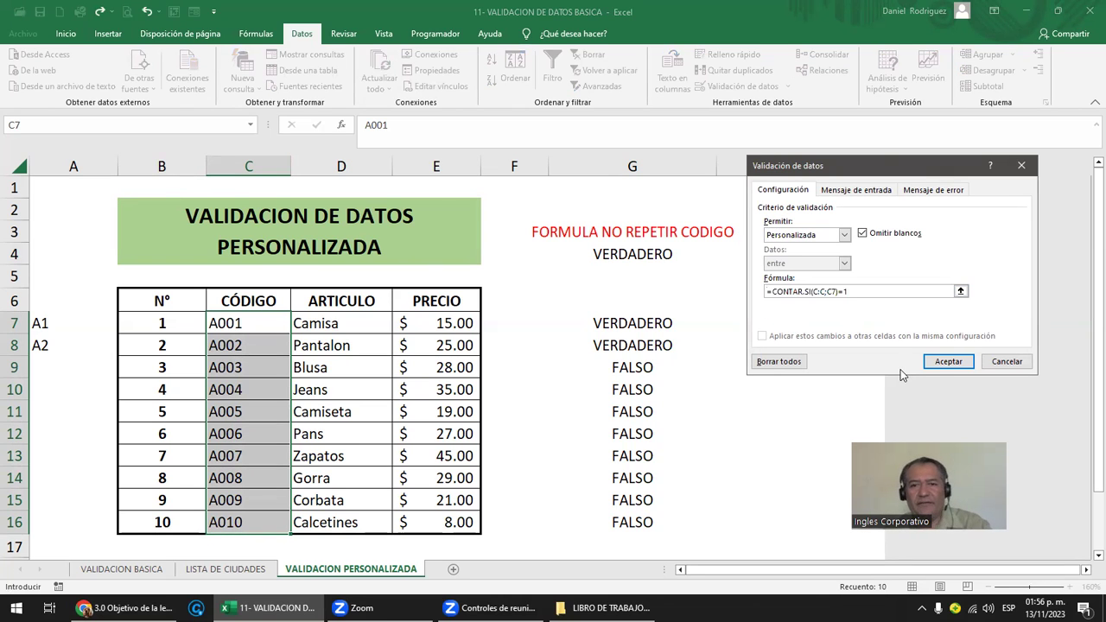
left_click_drag(864, 292, 763, 287)
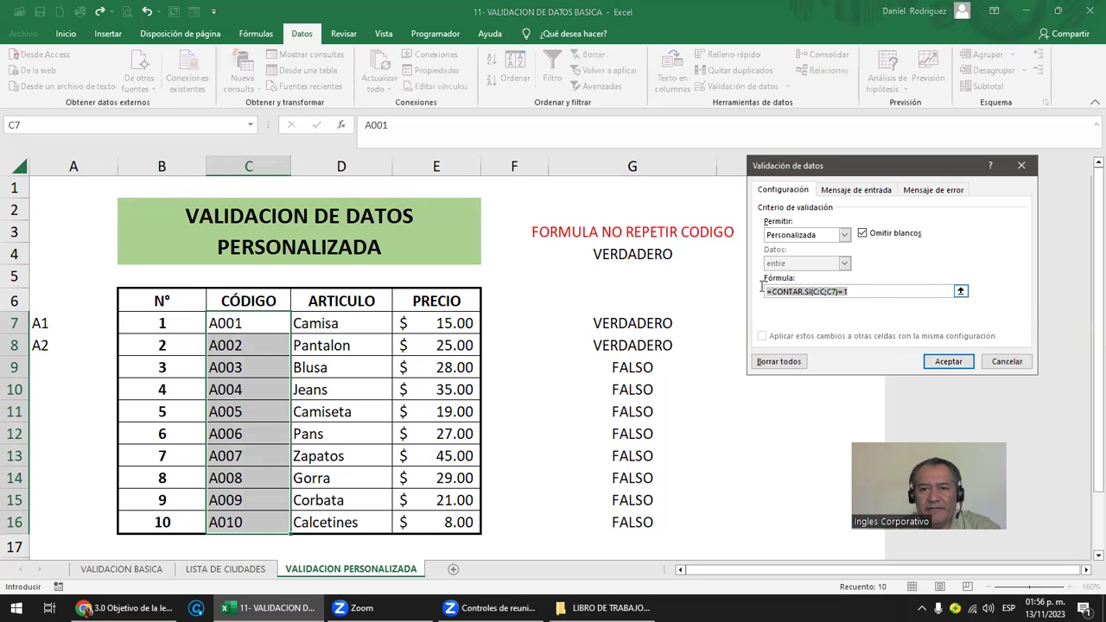
left_click(940, 363)
- Check the validation settings on C7 and close them unchanged
left_click(250, 322)
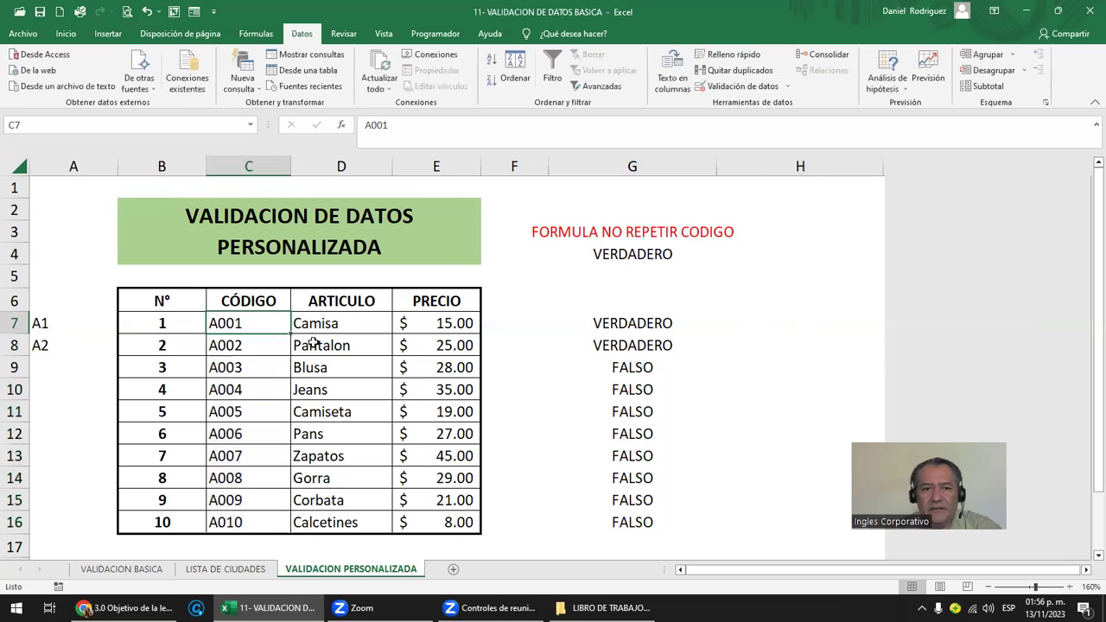
left_click(739, 86)
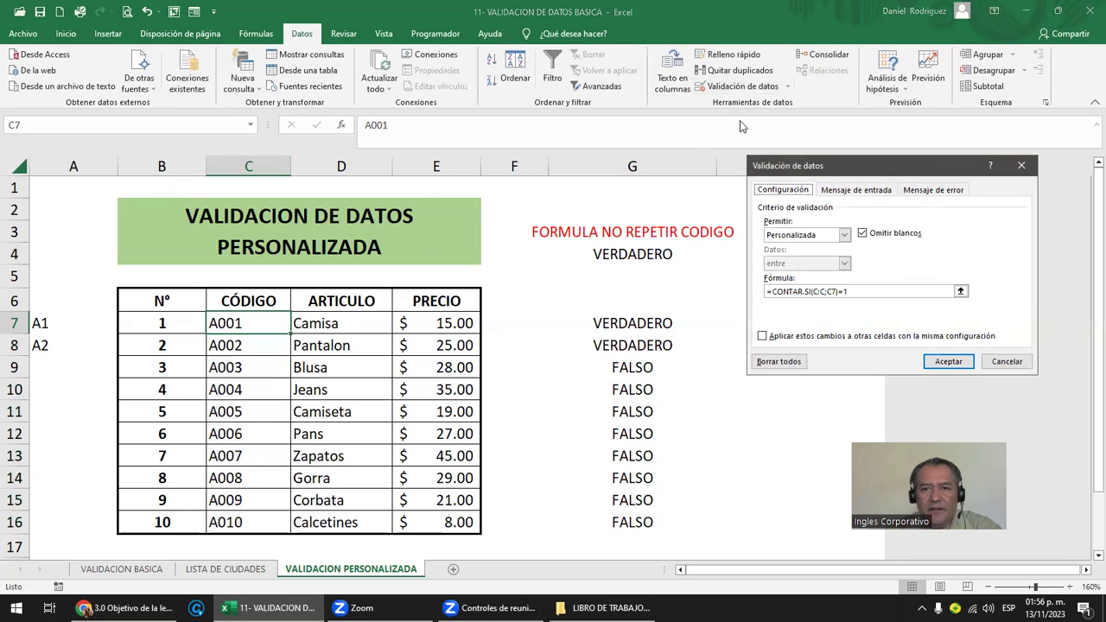
key("Escape")
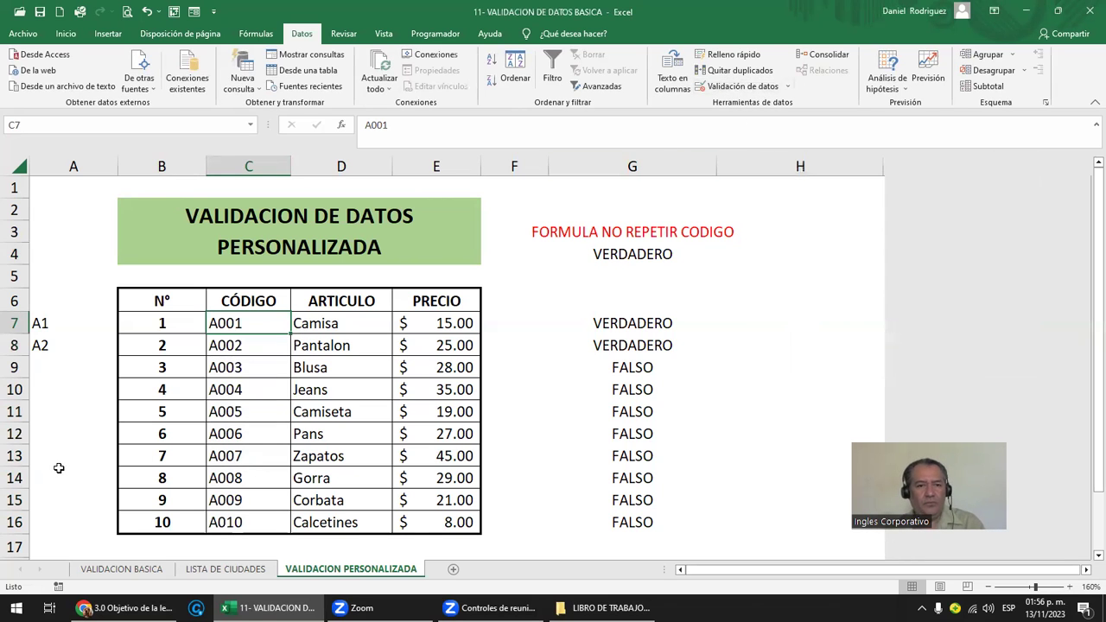
- Try entering duplicate code A001 in C8, cancel after the validation error, then select column C
key("Down")
key("F2")
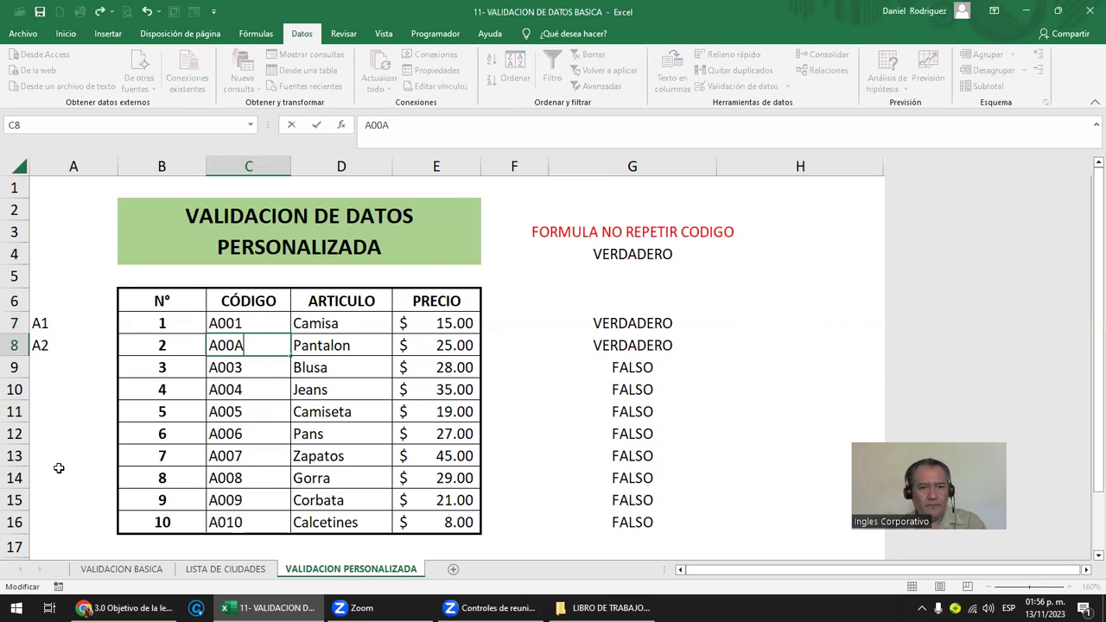
key("BackSpace")
type("A")
key("BackSpace")
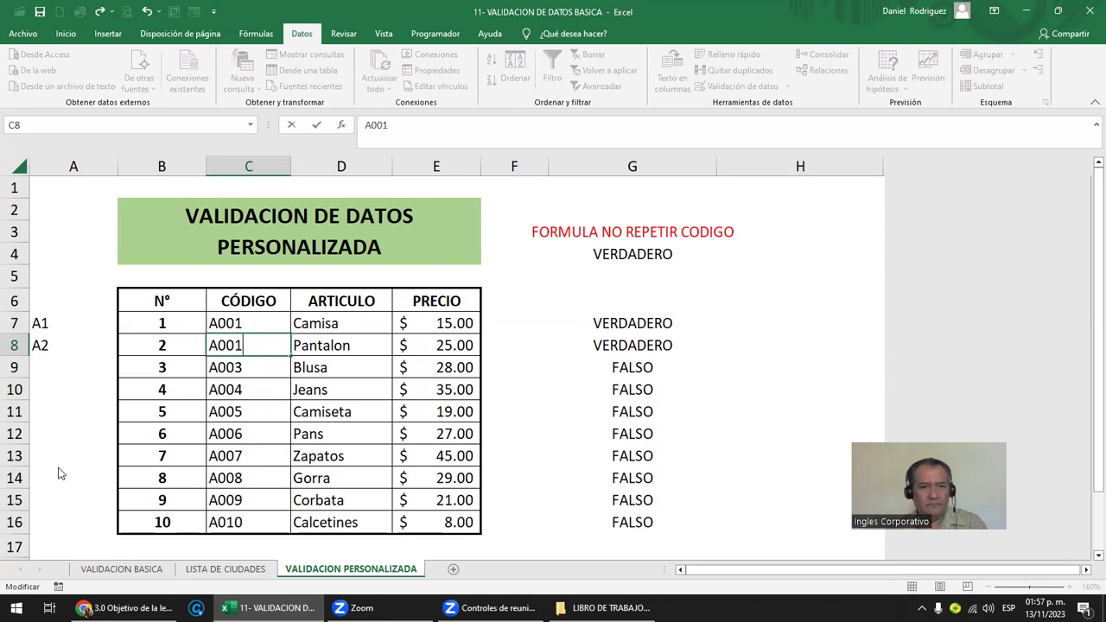
key("Return")
key("Return")
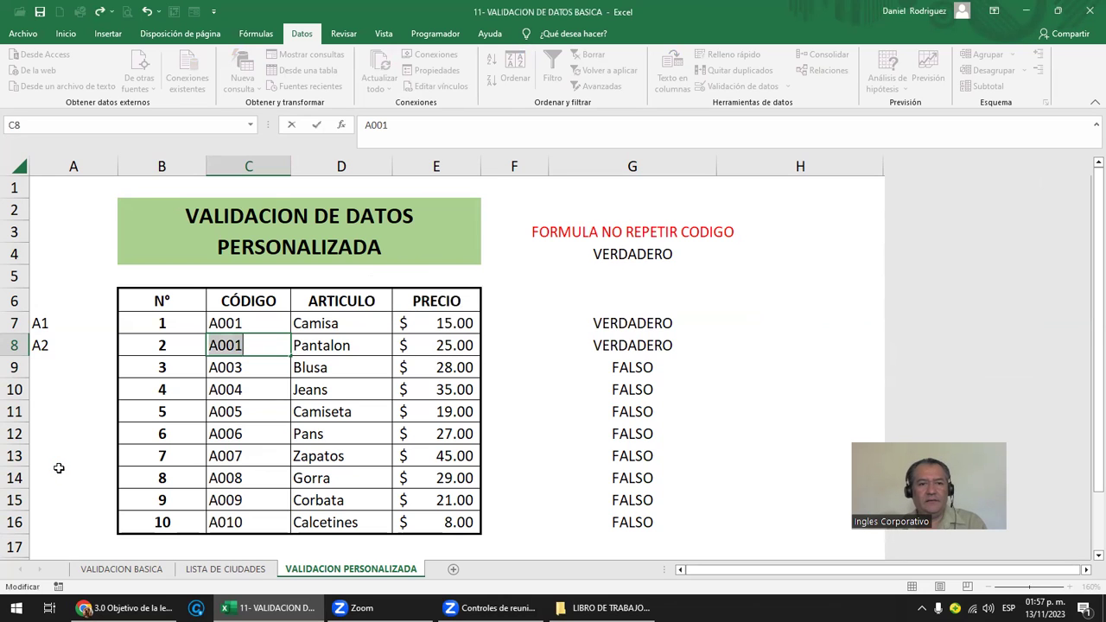
key("Return")
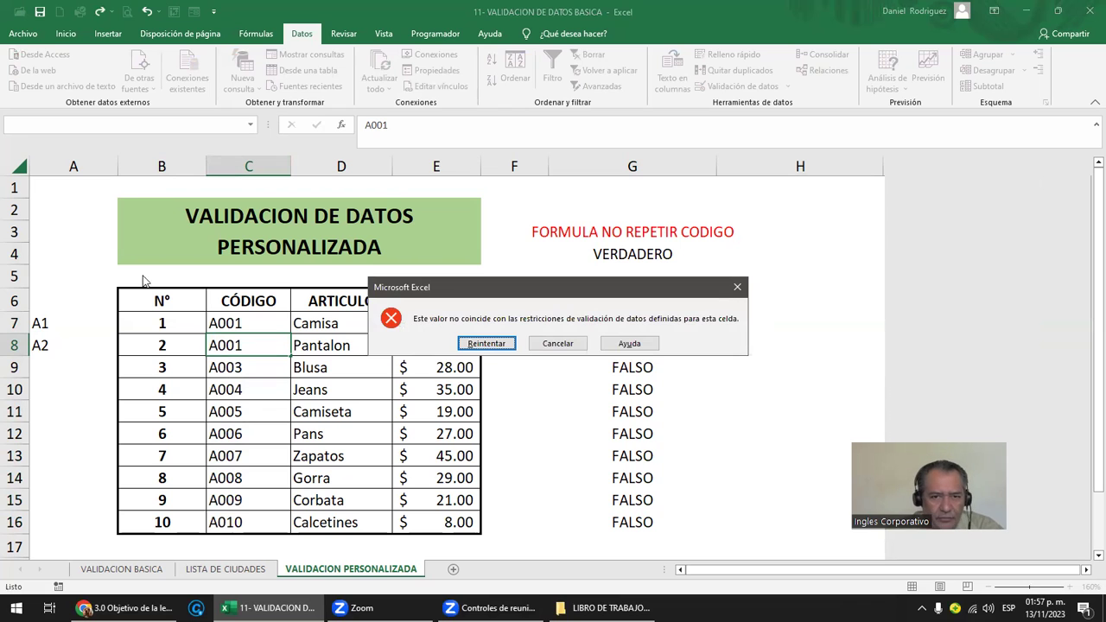
key("Escape")
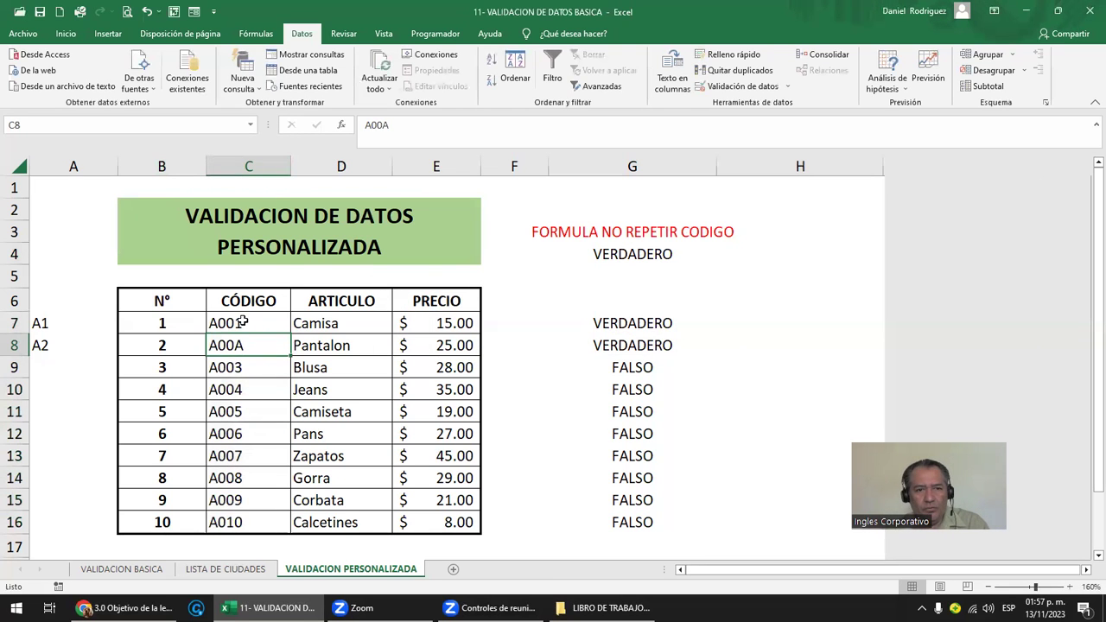
left_click(266, 159)
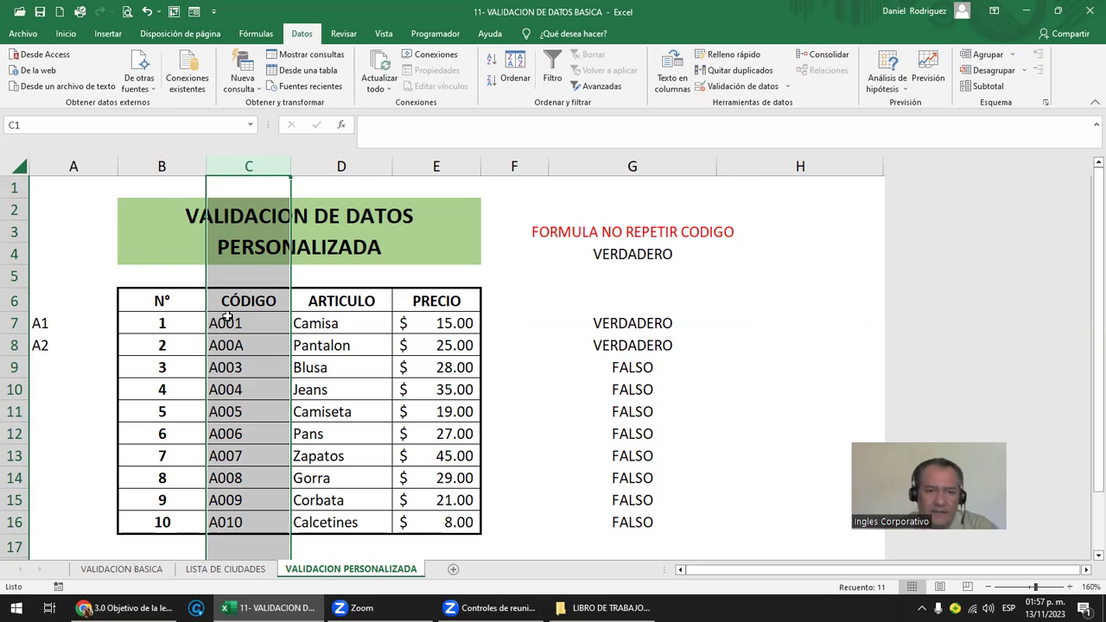
double_click(634, 253)
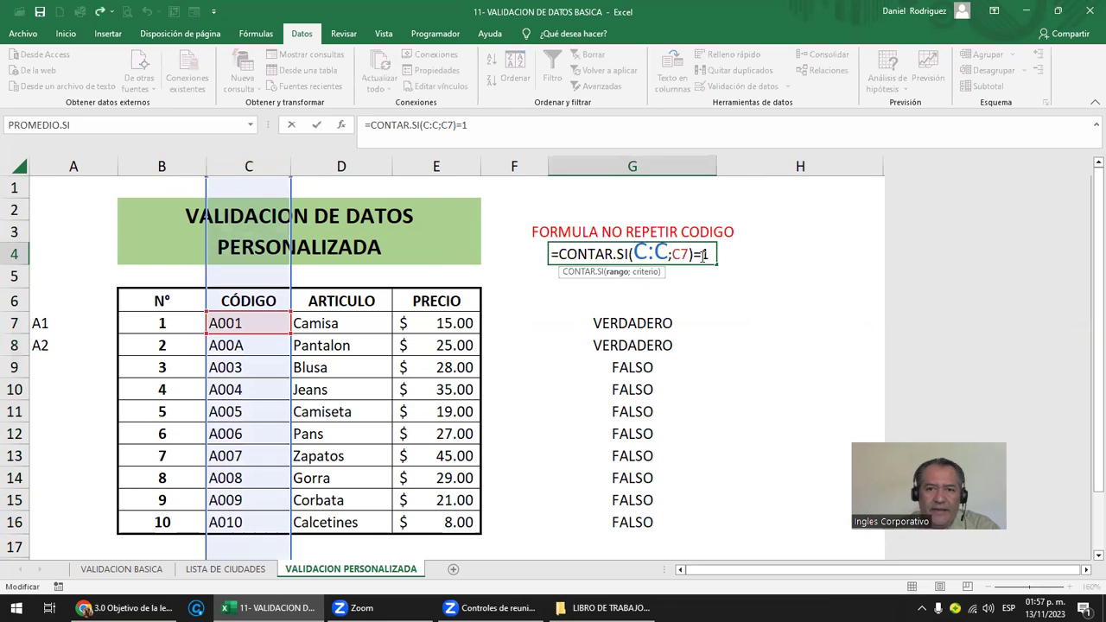
left_click_drag(712, 253, 713, 254)
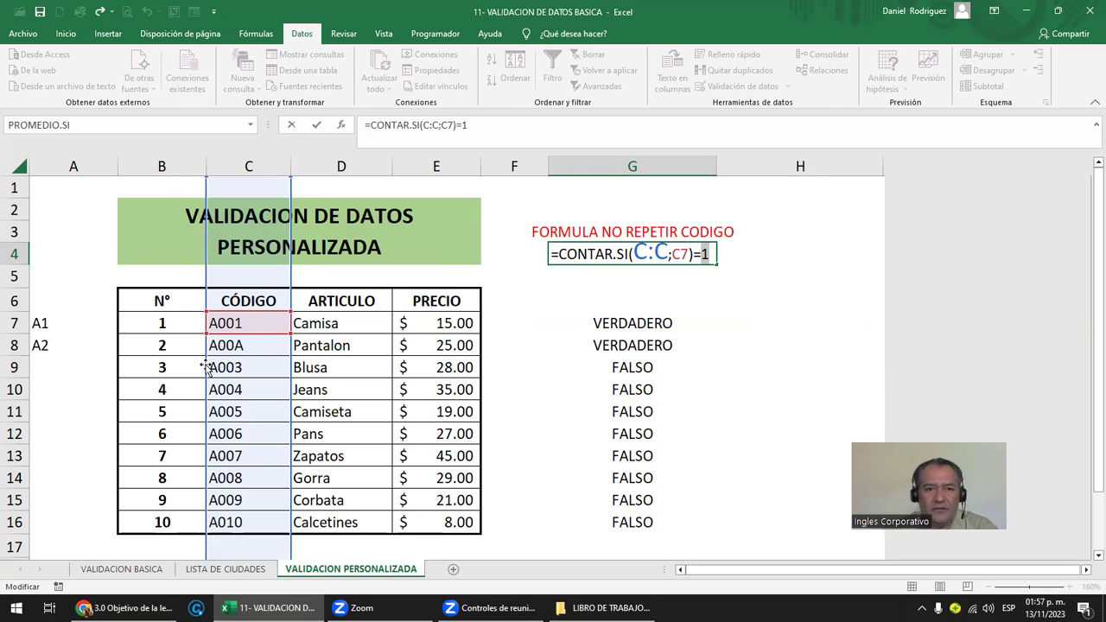
key("Return")
left_click(257, 348)
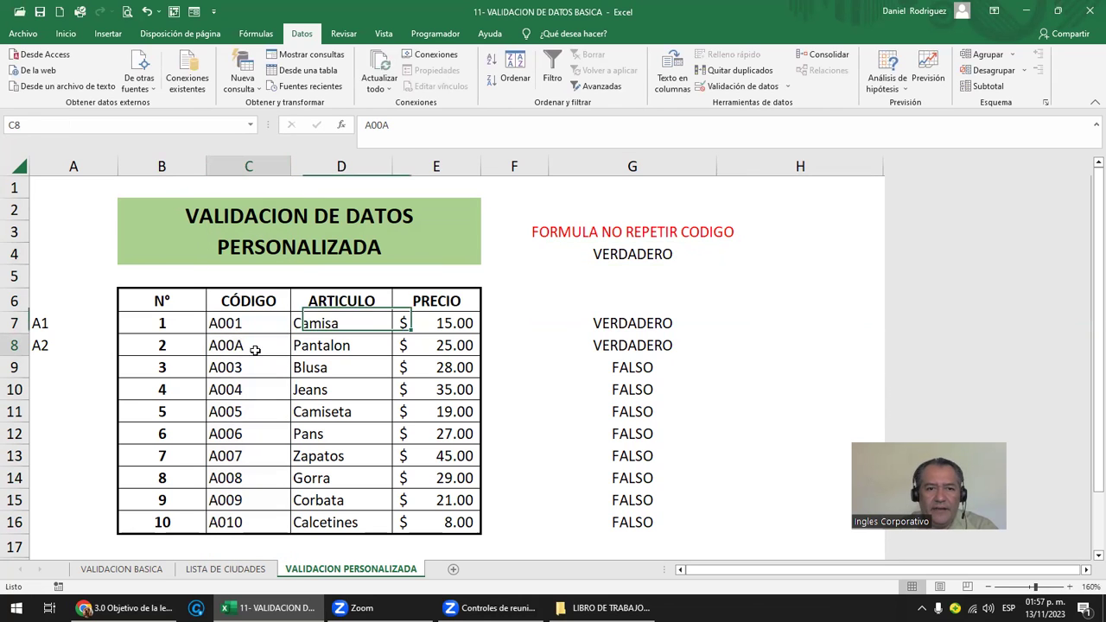
key("BackSpace")
type("2")
key("Return")
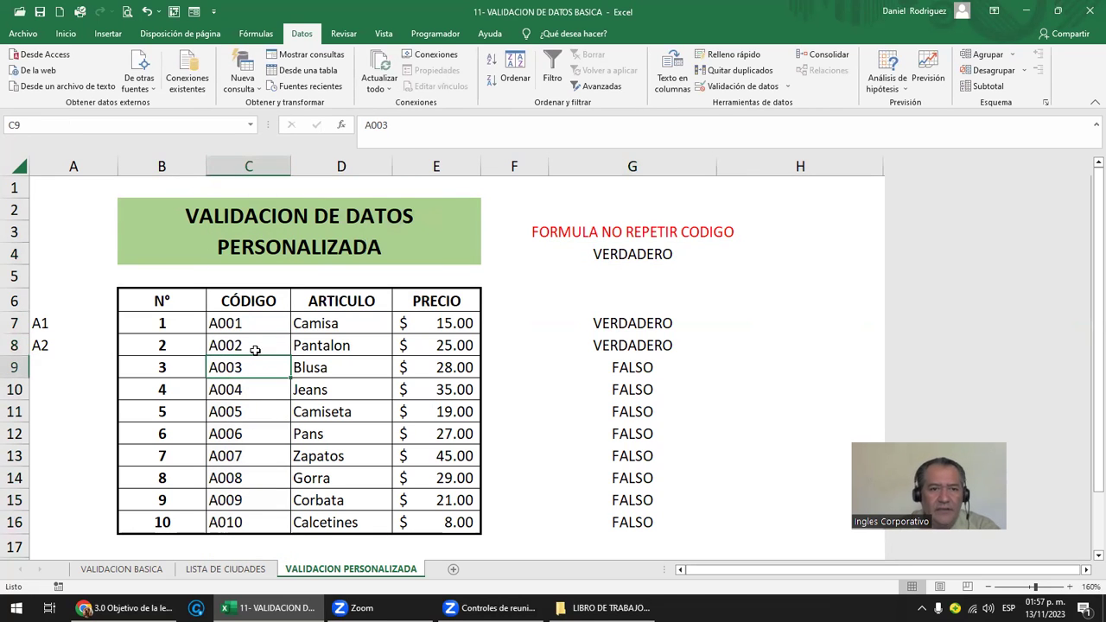
left_click(245, 322)
left_click(226, 342)
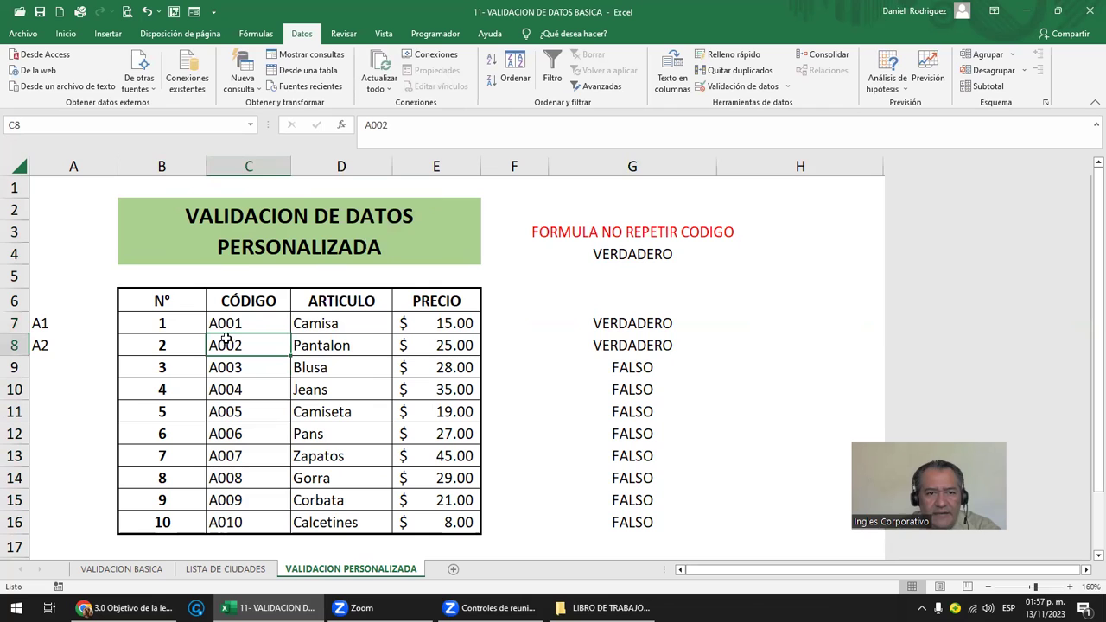
left_click(248, 169)
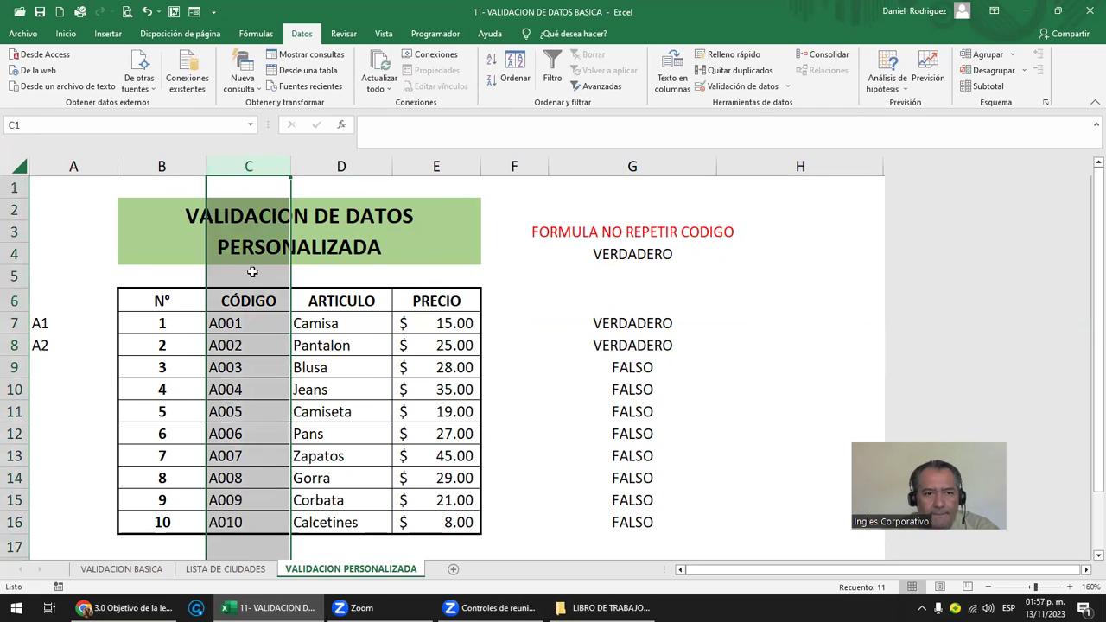
left_click(232, 329)
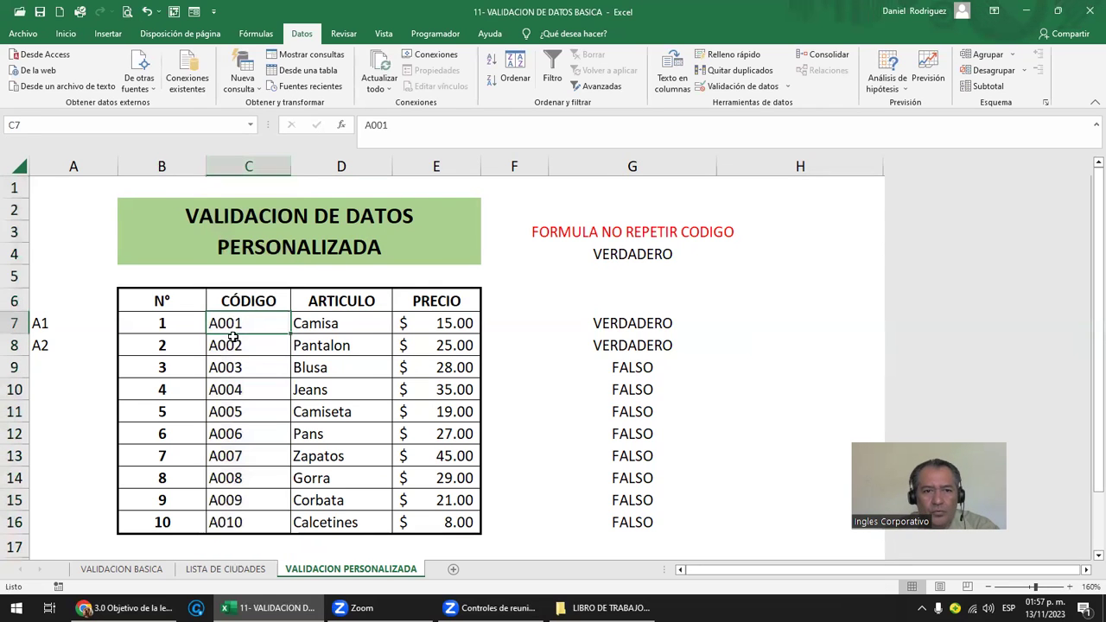
left_click(619, 249)
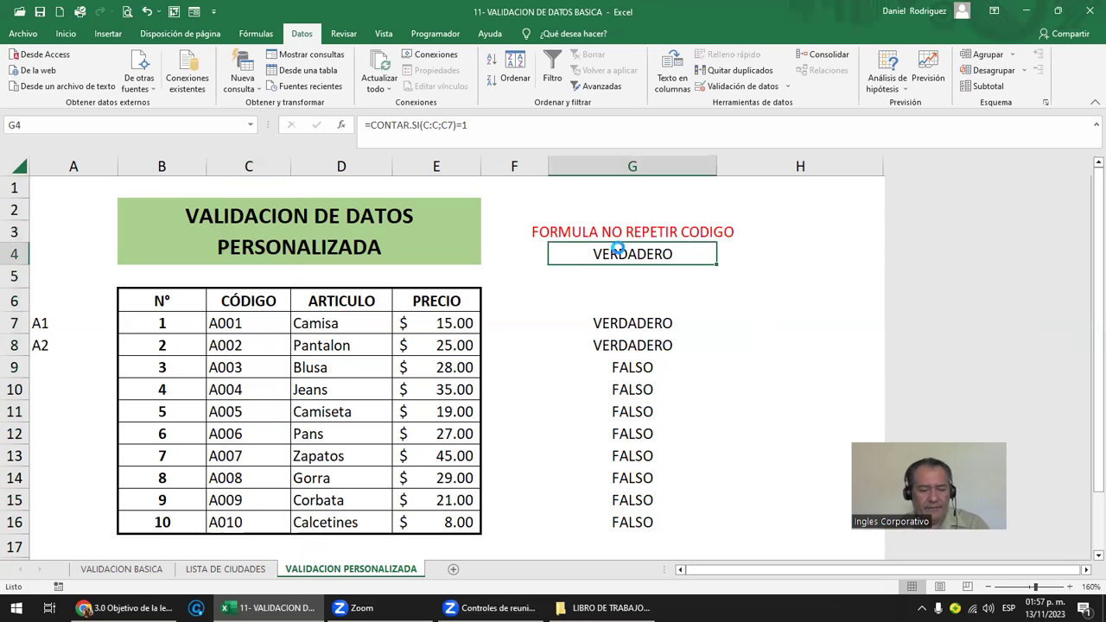
- Copy G4's duplicate-check formula into H4 and fill it down column H to row 16
key("ctrl+c")
key("Right")
key("Return")
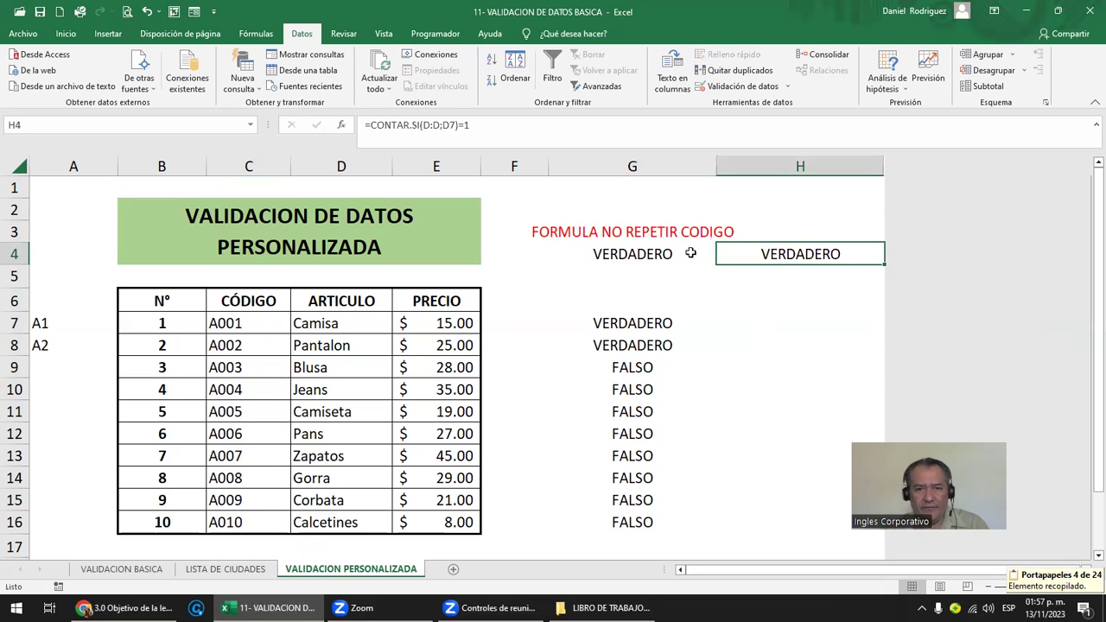
left_click_drag(883, 264, 864, 417)
- Compare the cell references in the H5, H4 and G4 formulas without changing them
double_click(804, 275)
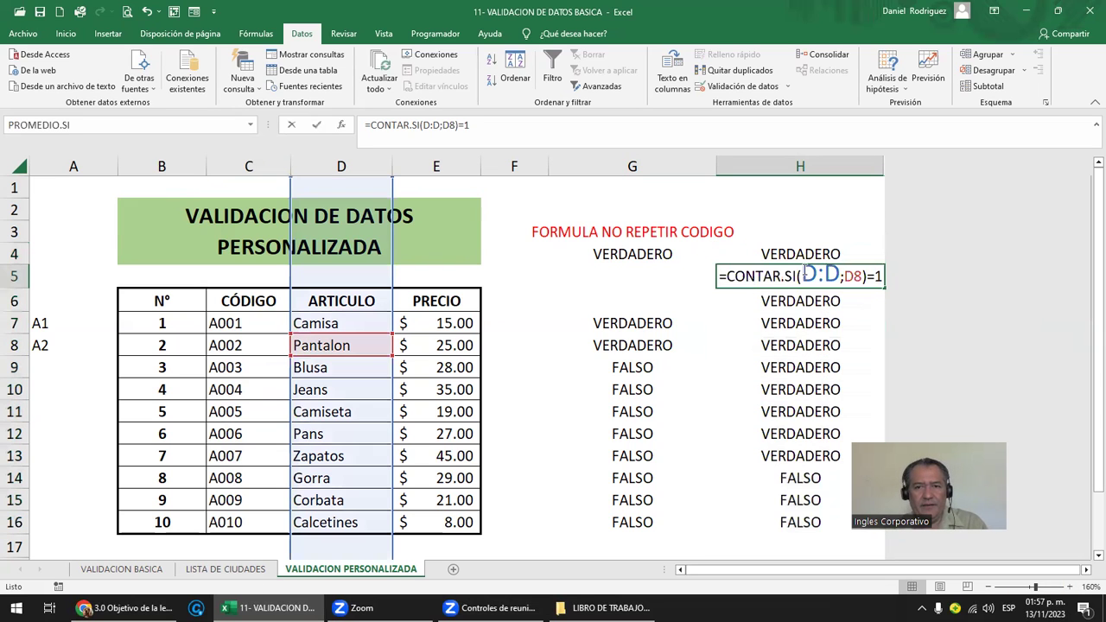
key("Escape")
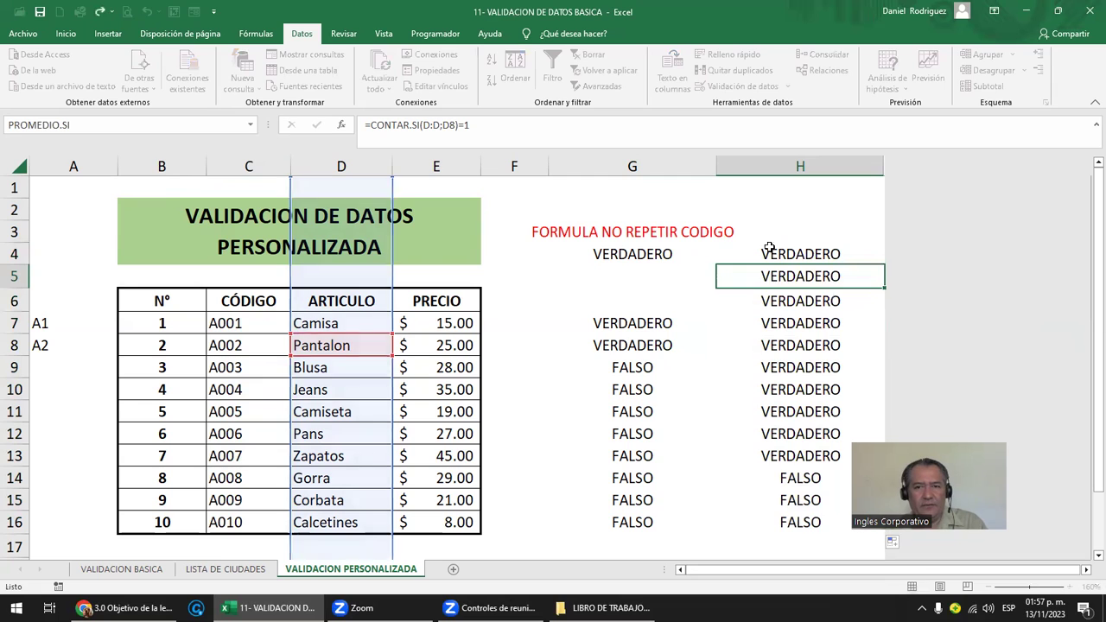
left_click(777, 251)
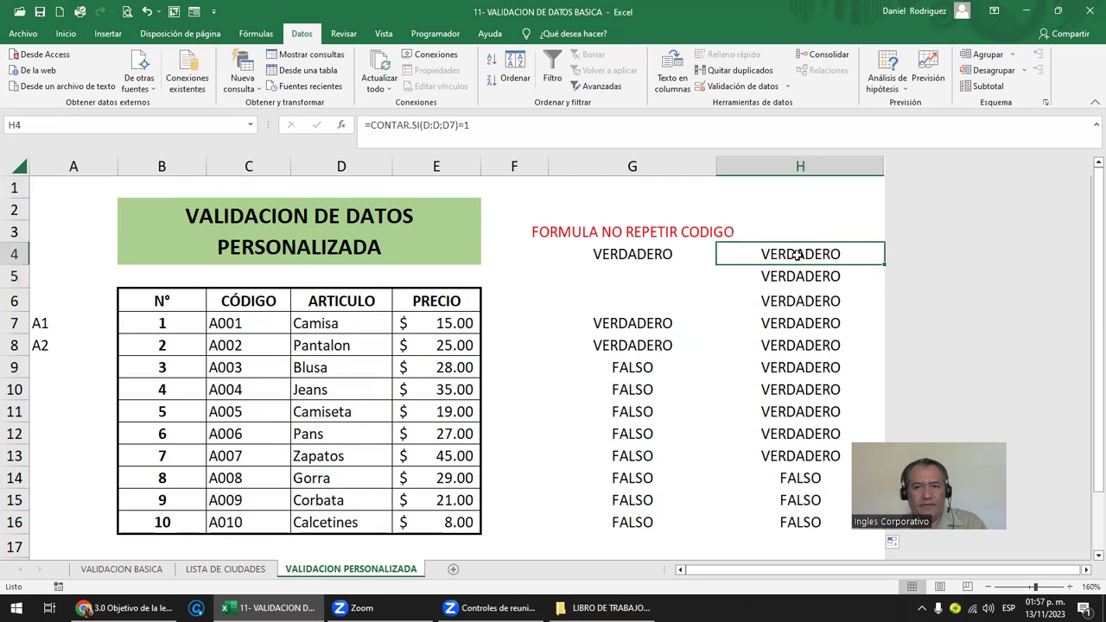
double_click(795, 253)
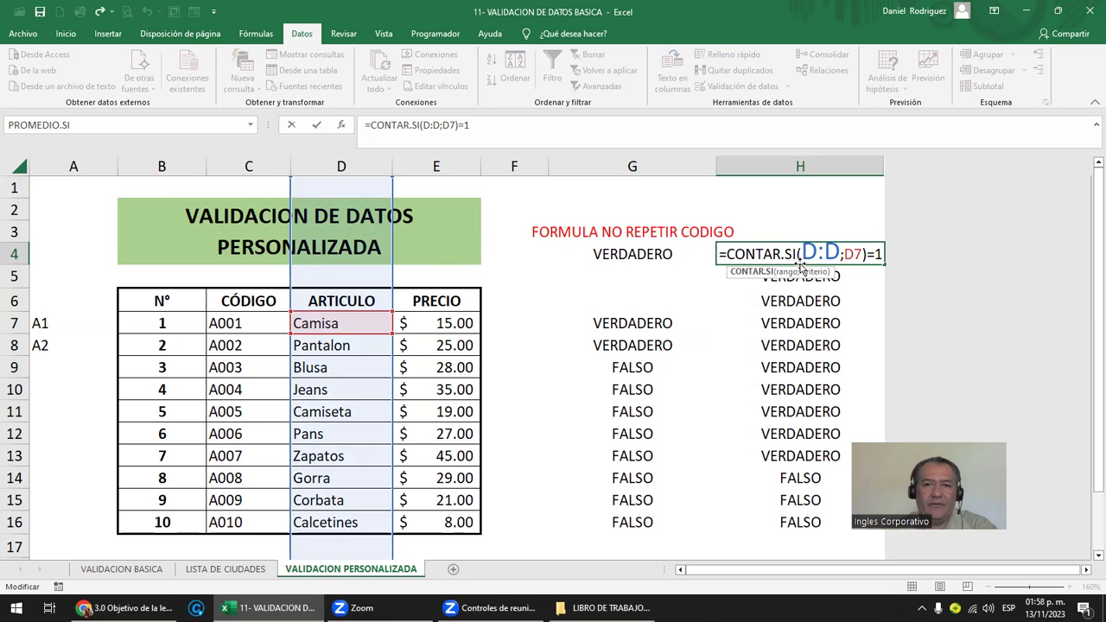
double_click(610, 251)
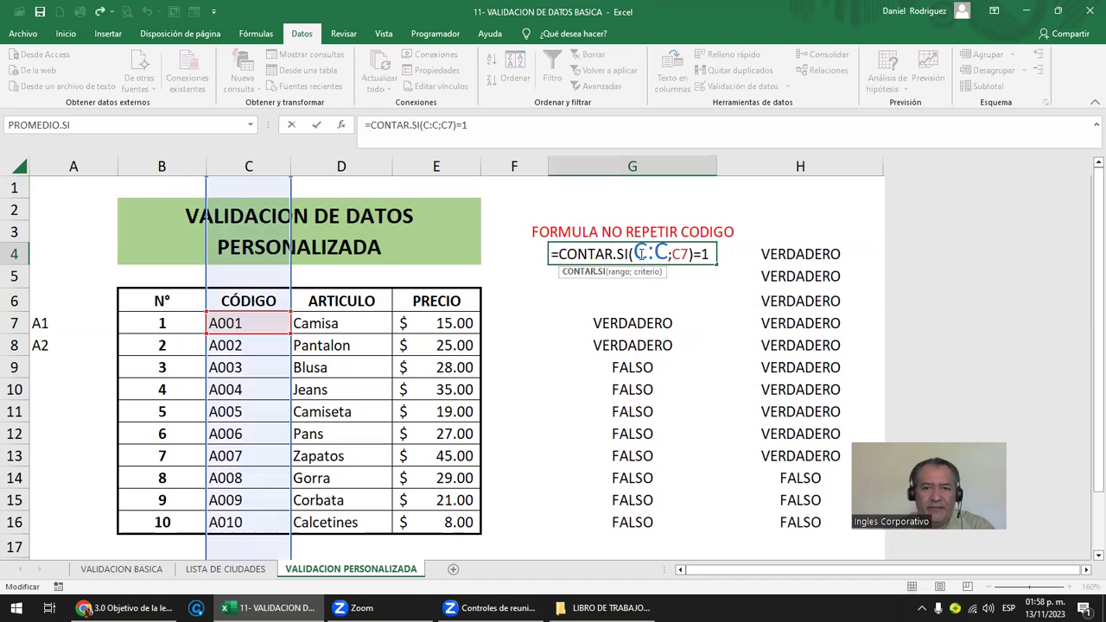
left_click(638, 253)
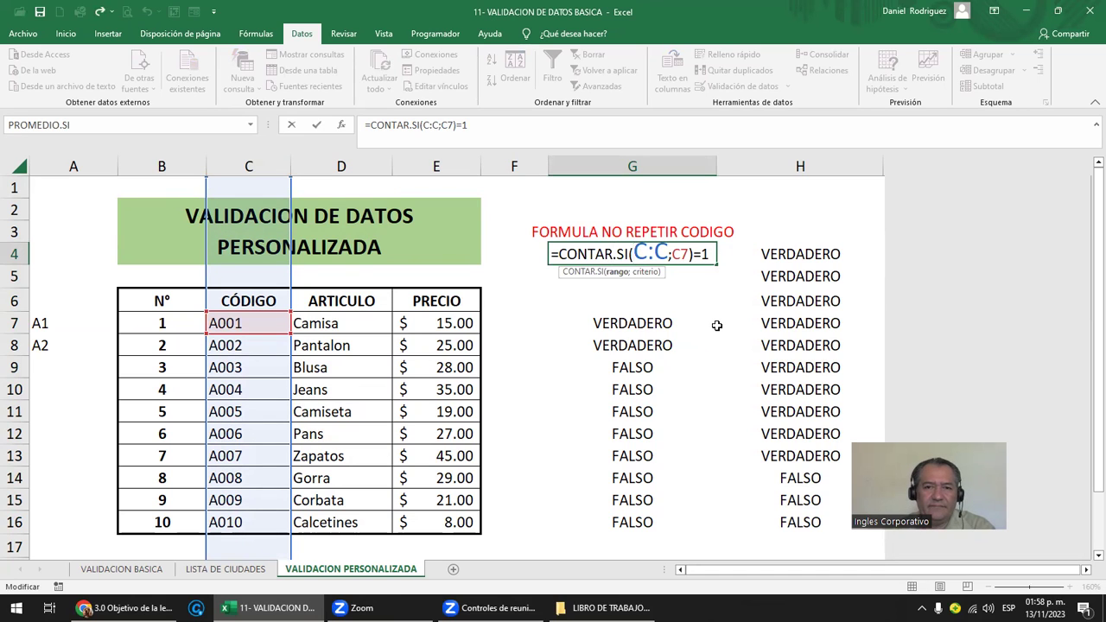
key("Escape")
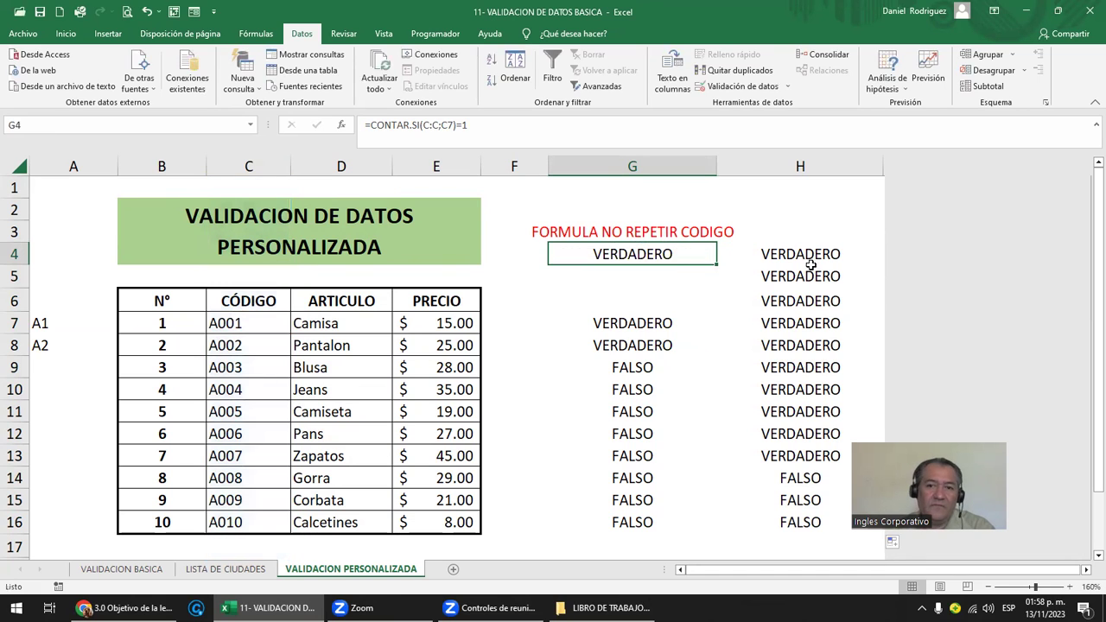
- Change H4's range to C:C and paste that formula into H5 through H17
double_click(806, 253)
type("C:C")
key("Delete")
key("Delete")
key("Delete")
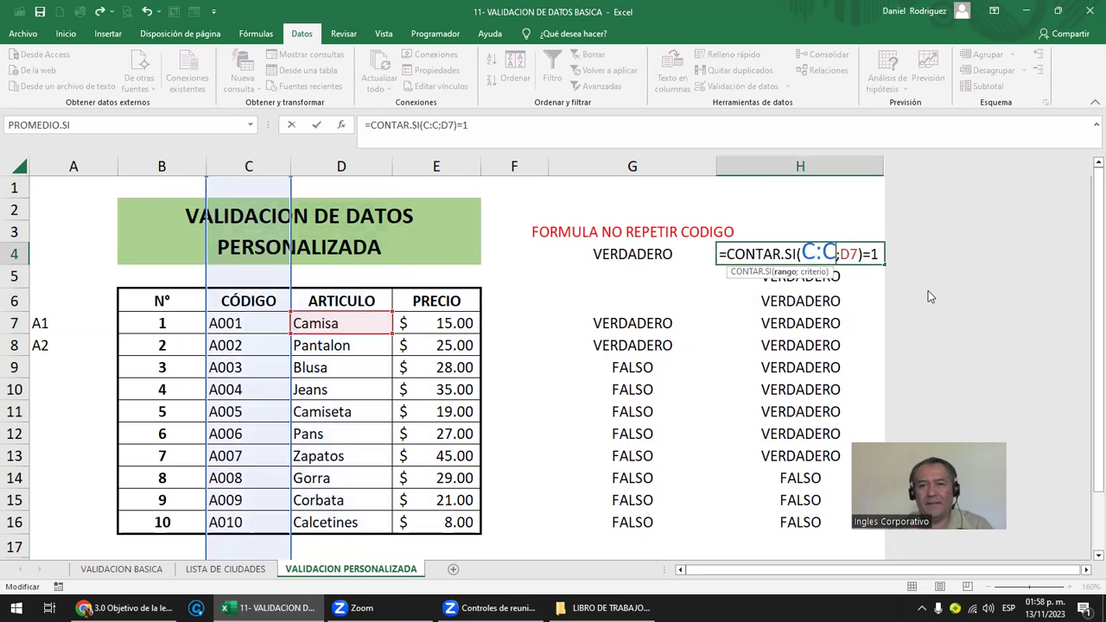
key("ctrl+Return")
key("ctrl+c")
key("Down")
key("shift+Down")
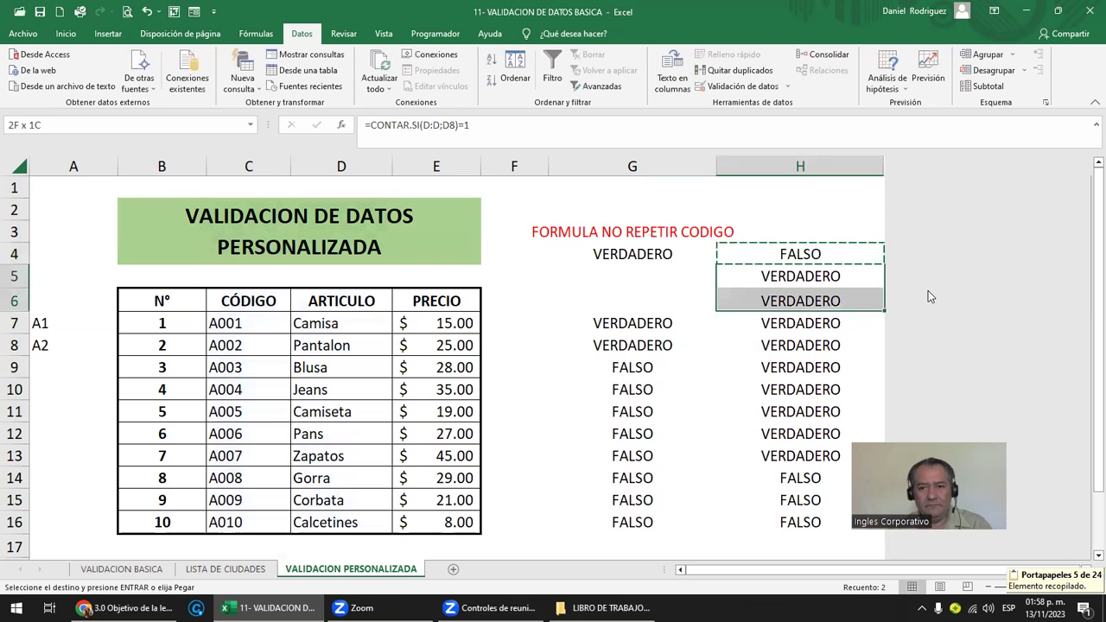
key("shift+Down")
key("shift+Down")
key("shift+Down")
key("shift+Down")
key("shift+Down")
key("shift+Down")
key("shift+Down")
key("shift+Down")
key("shift+Down")
key("shift+Down")
key("shift+Down")
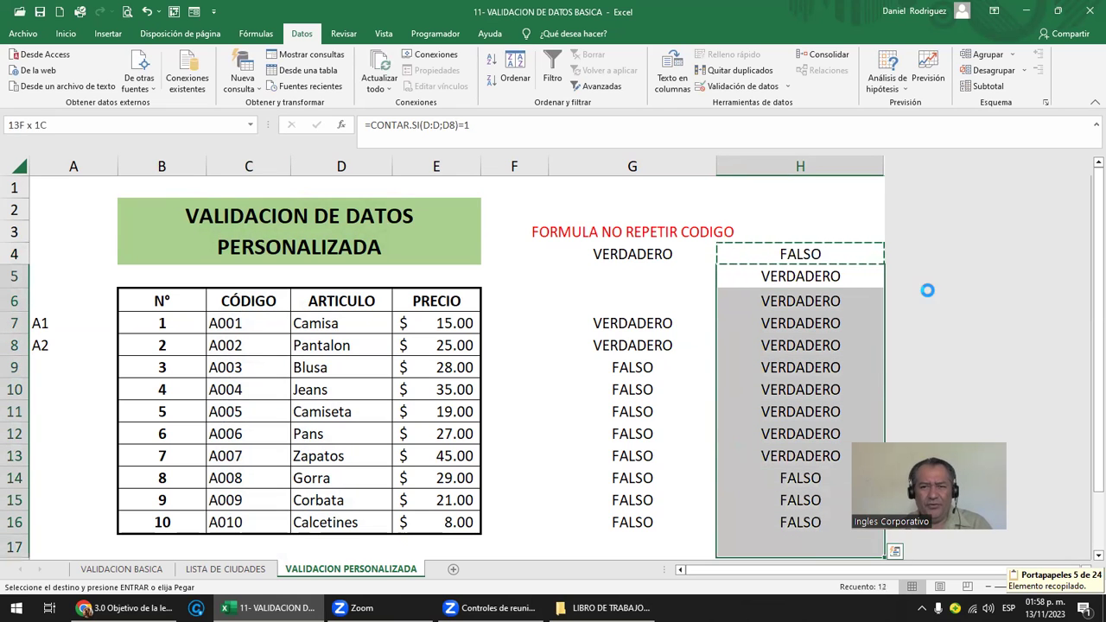
key("Return")
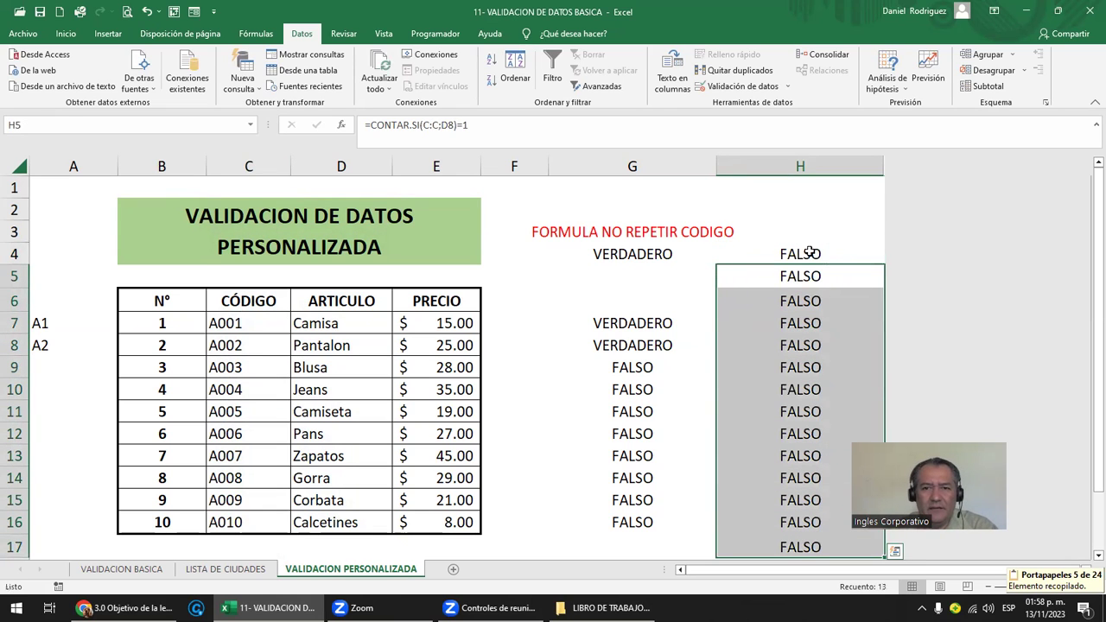
- Correct H4's criterion reference to C7 and confirm the formula
double_click(808, 253)
left_click(842, 254)
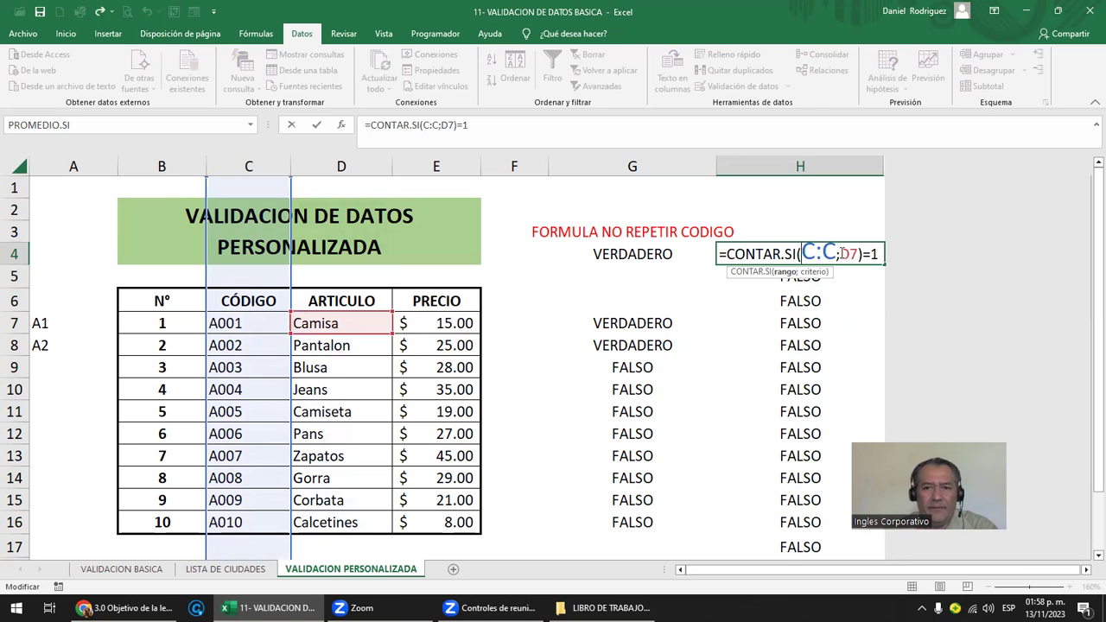
type("C")
key("Delete")
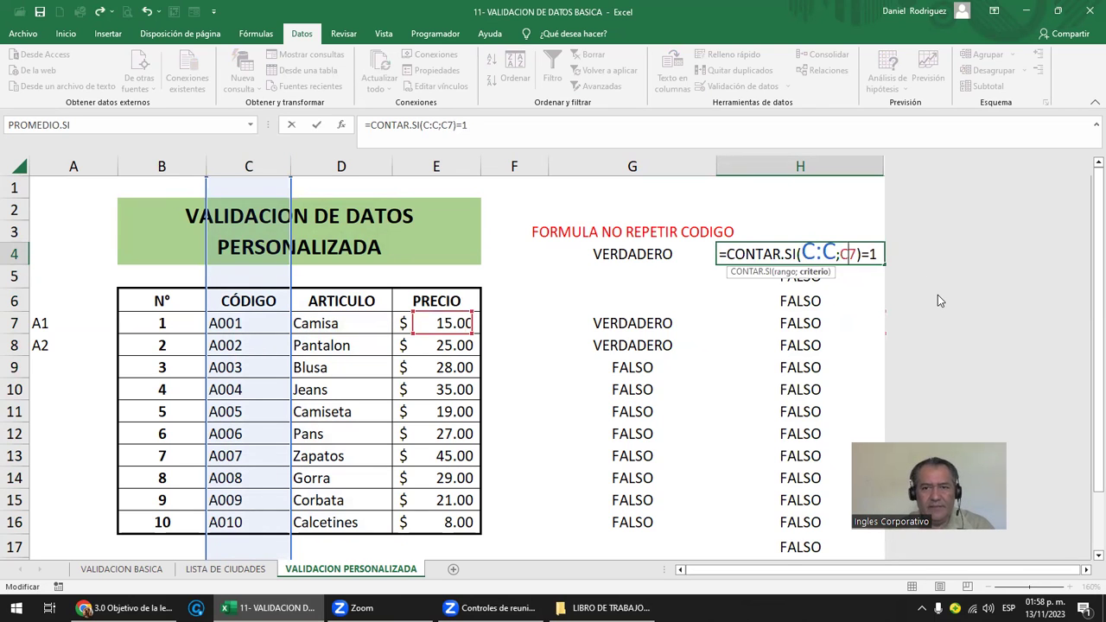
key("Return")
double_click(811, 255)
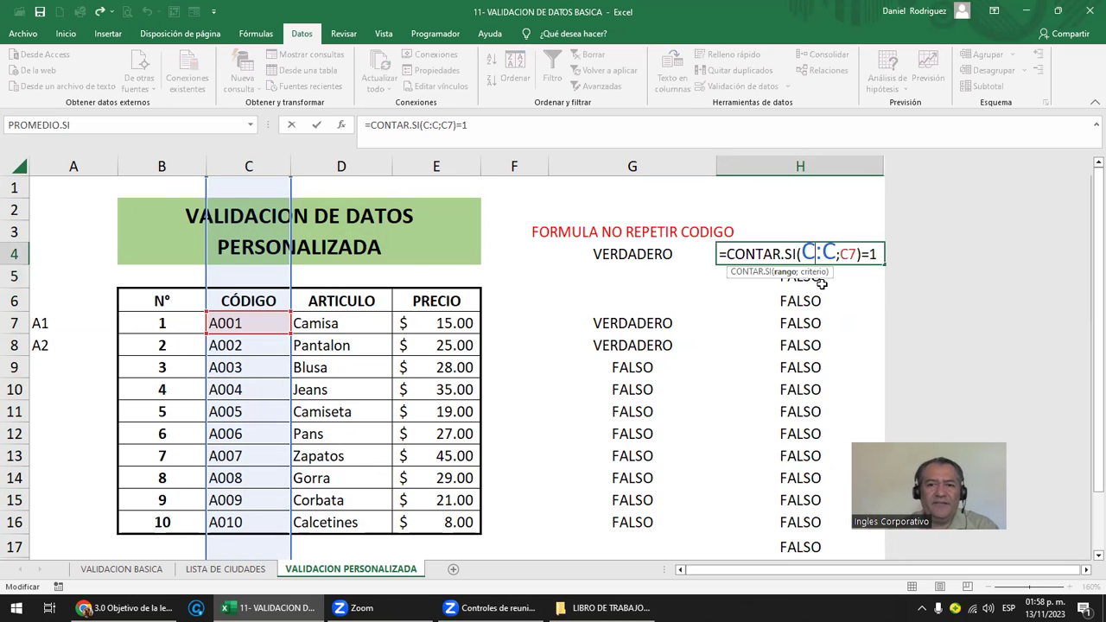
key("Return")
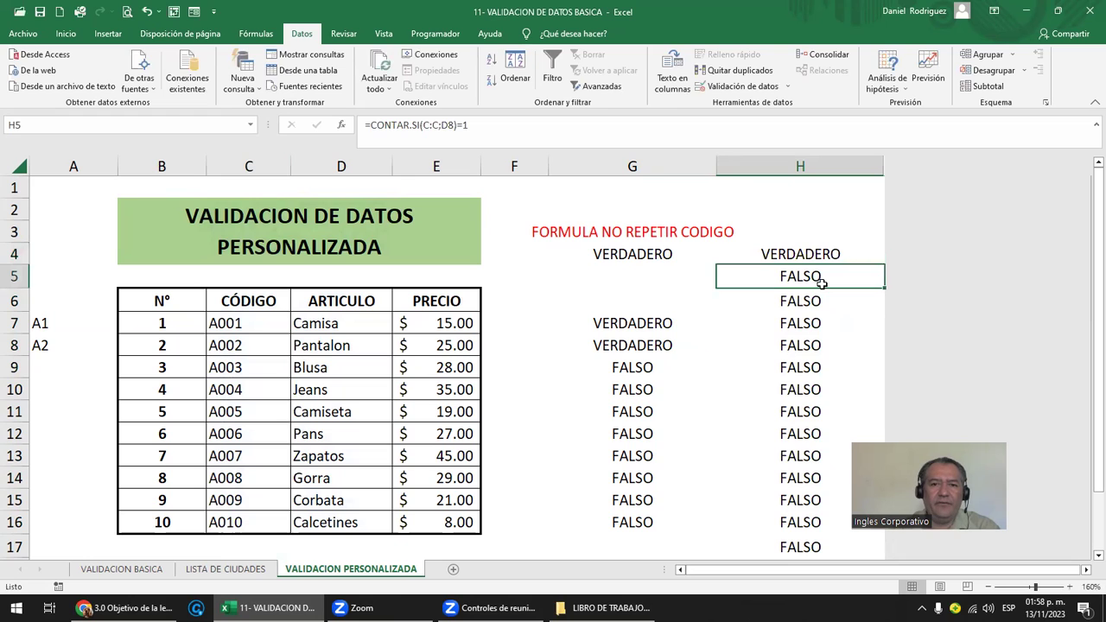
- Clear H5 and H6, then paste H4's check into H8 and H7, giving VERDADERO
key("Delete")
key("Down")
key("Delete")
key("Up")
key("Up")
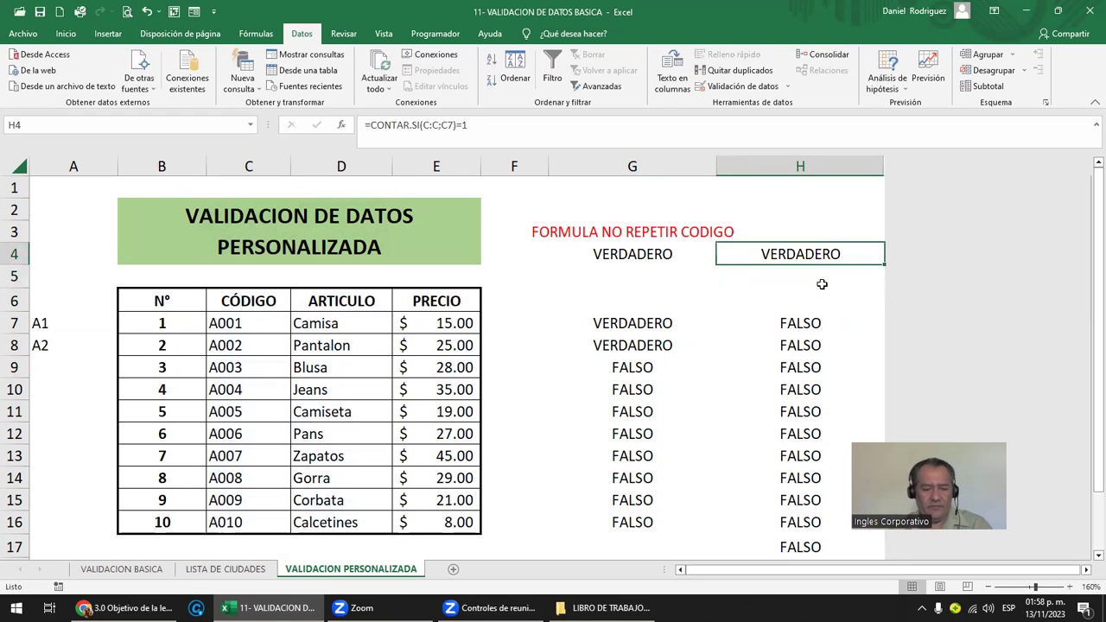
key("ctrl+c")
key("Down")
key("Down")
key("Down")
key("Down")
key("Return")
key("ctrl+c")
key("Up")
key("ctrl+v")
key("F2")
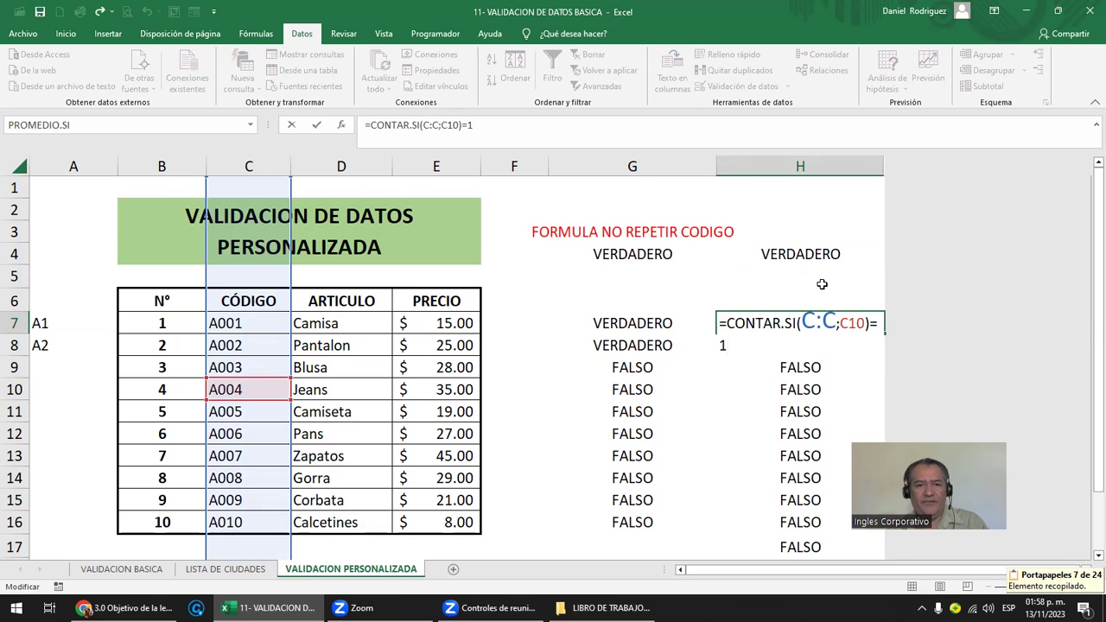
key("Return")
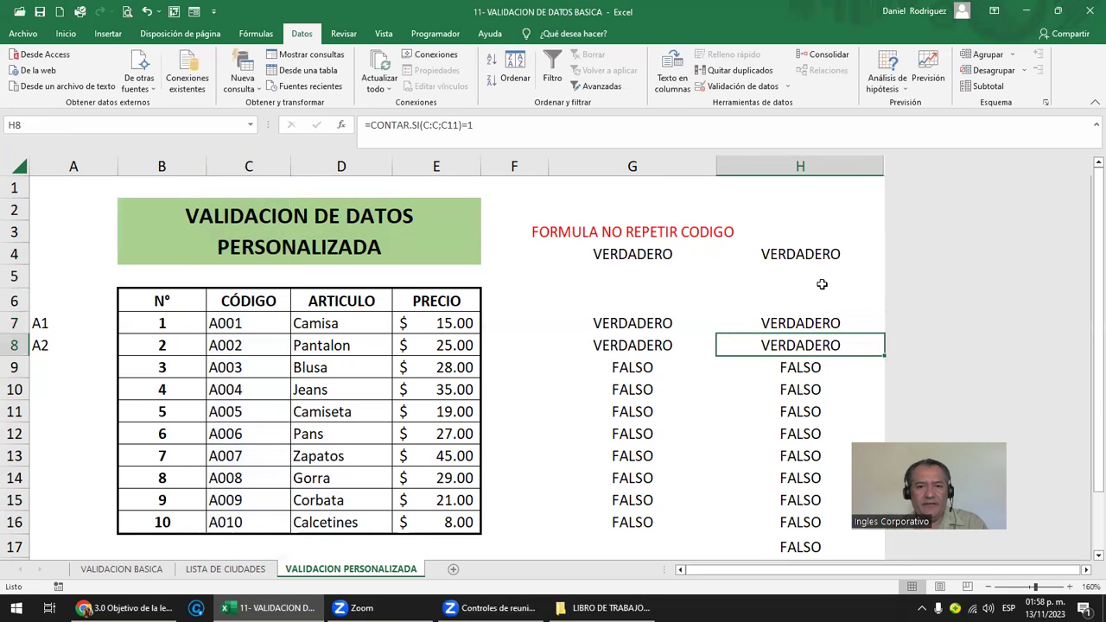
key("Left")
key("Left")
key("Left")
key("Left")
key("Left")
- Try changing C8 to duplicate A001, cancel the rejected entry so A002 stays, and open G4's formula
key("Up")
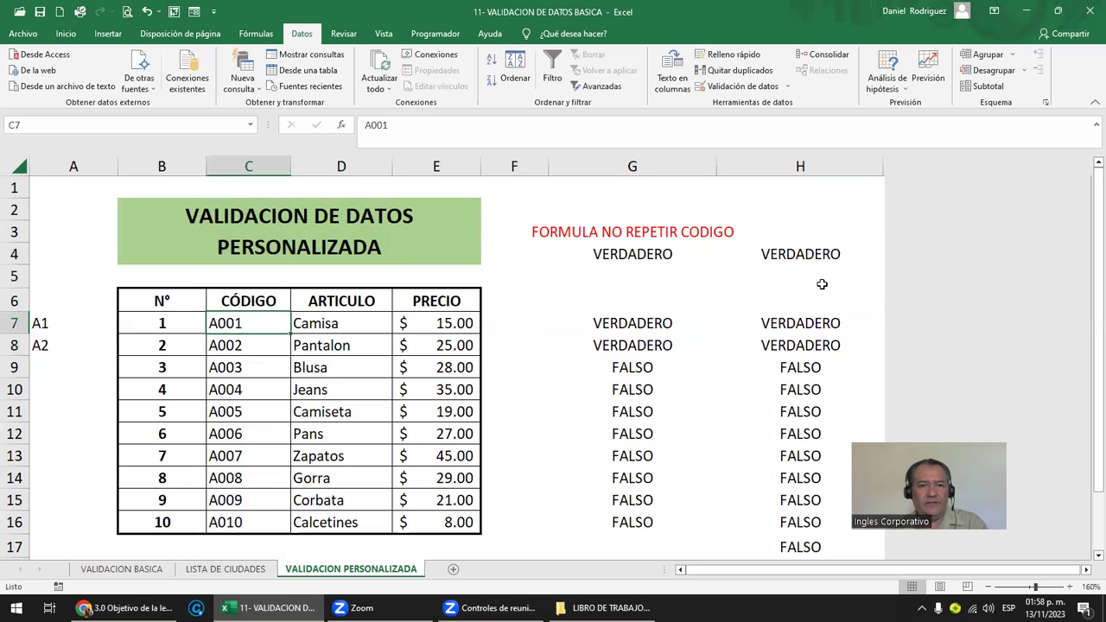
key("Down")
key("F2")
key("BackSpace")
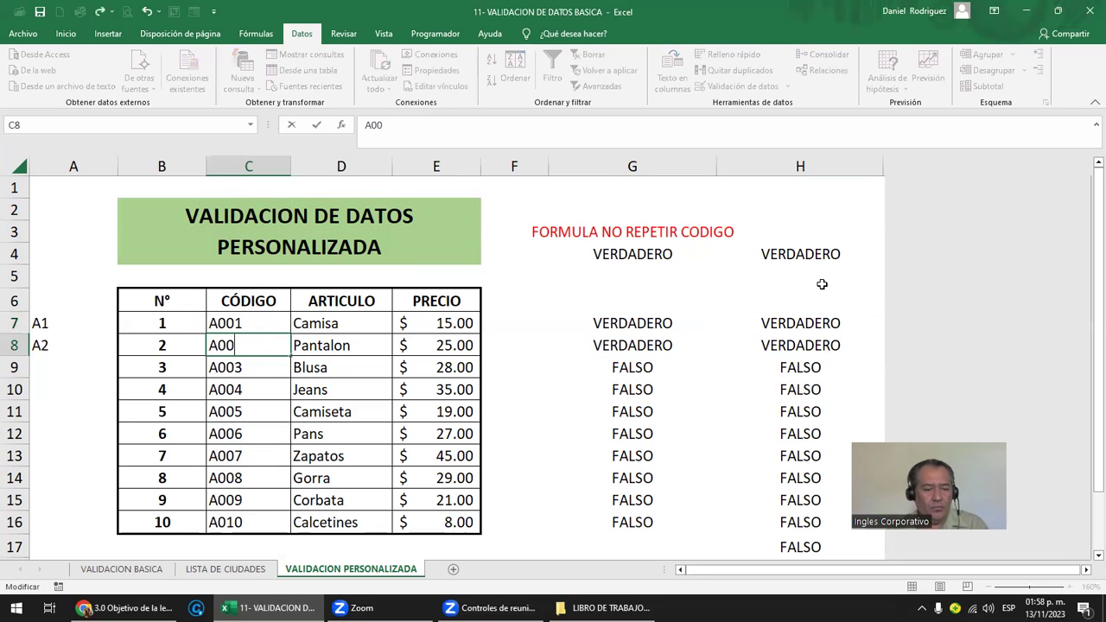
key("Return")
key("Return")
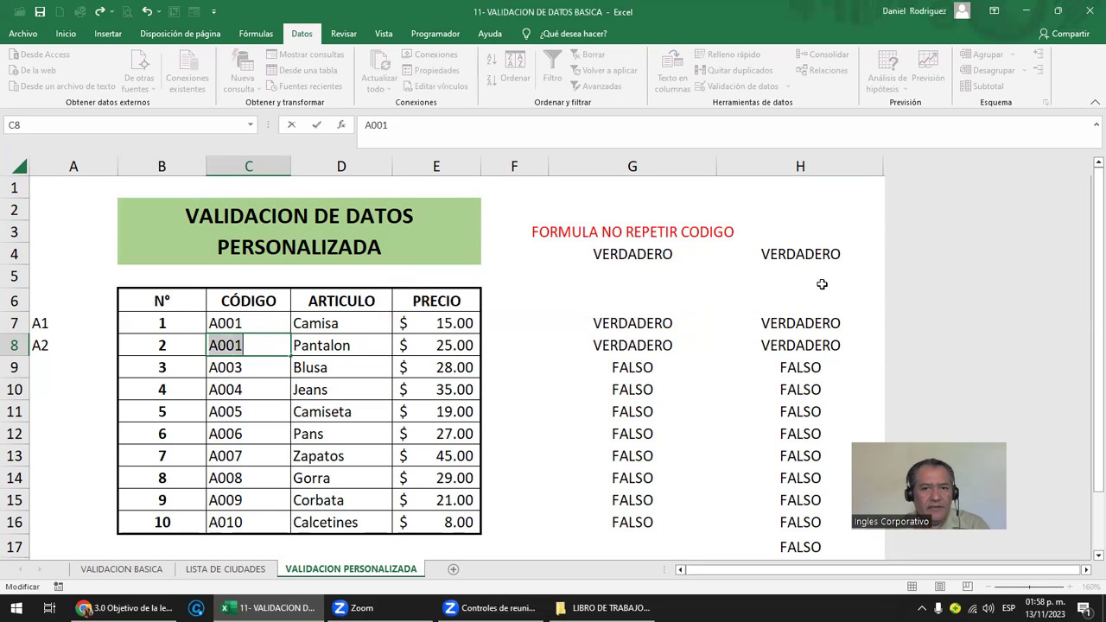
key("Return")
key("Return")
key("Return")
key("Return")
key("Escape")
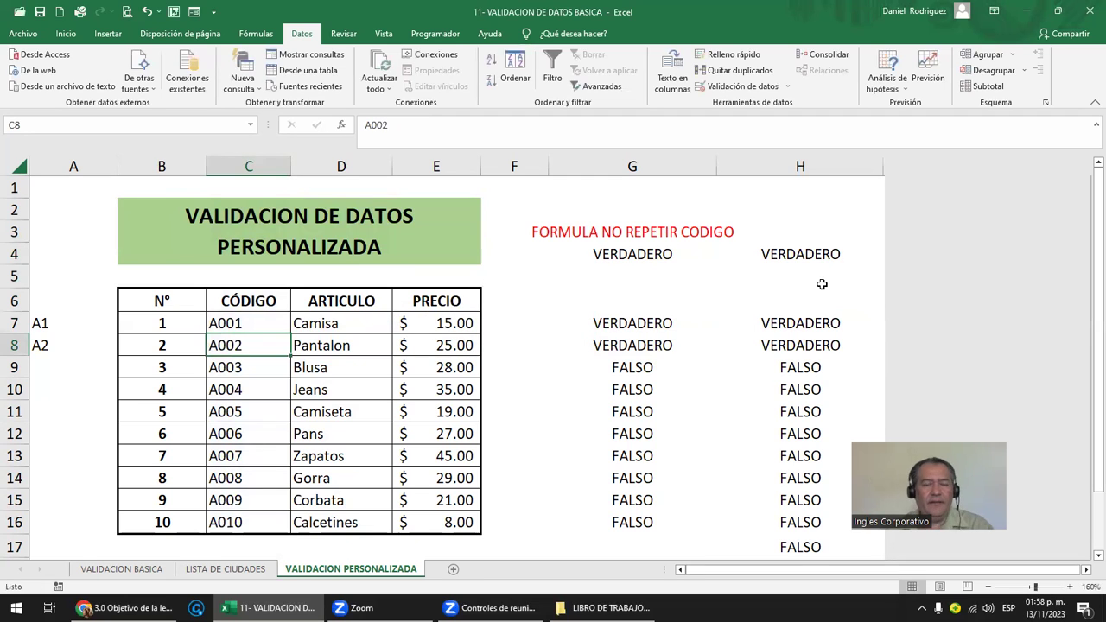
left_click(605, 256)
double_click(605, 256)
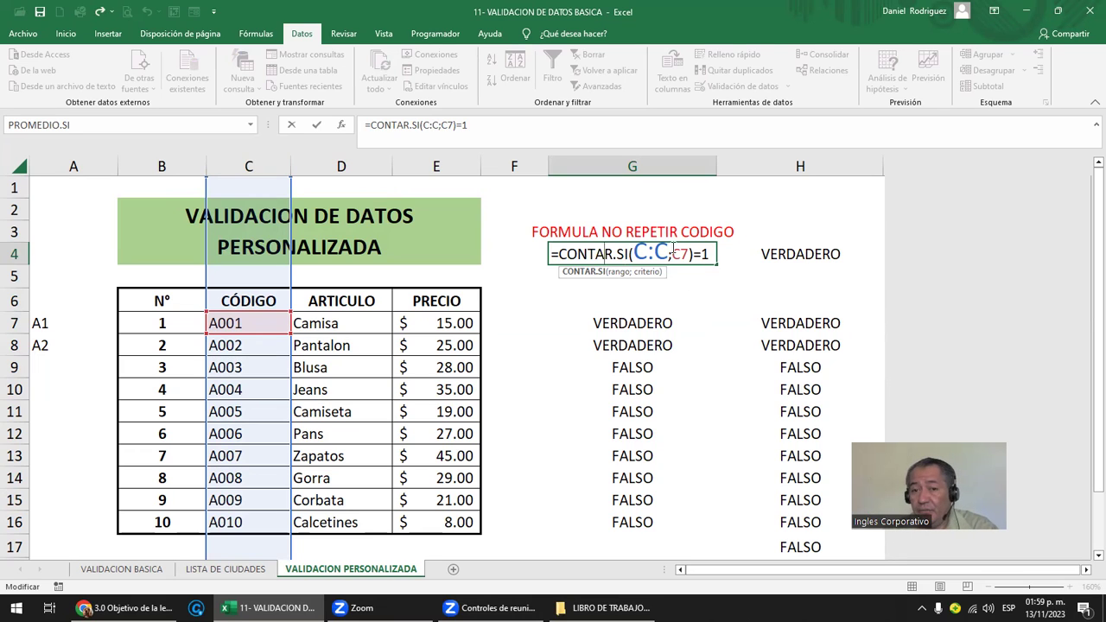
- Change G4's comparison value from 1 to 2, making it =CONTAR.SI(C:C;C7)=2
left_click(705, 254)
key("Left")
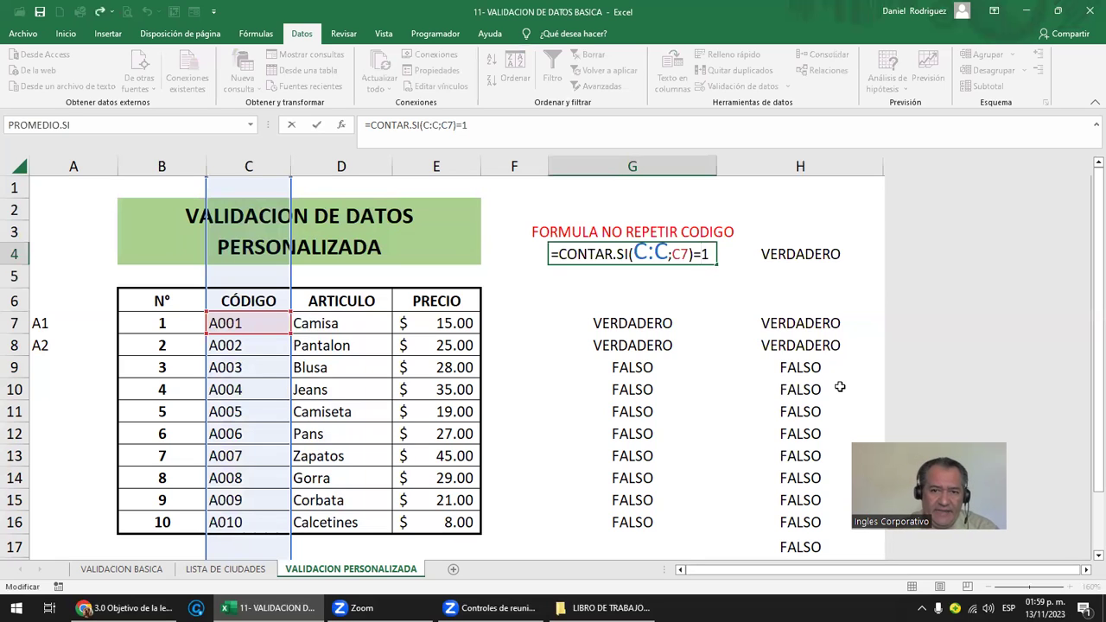
key("Delete")
type("2")
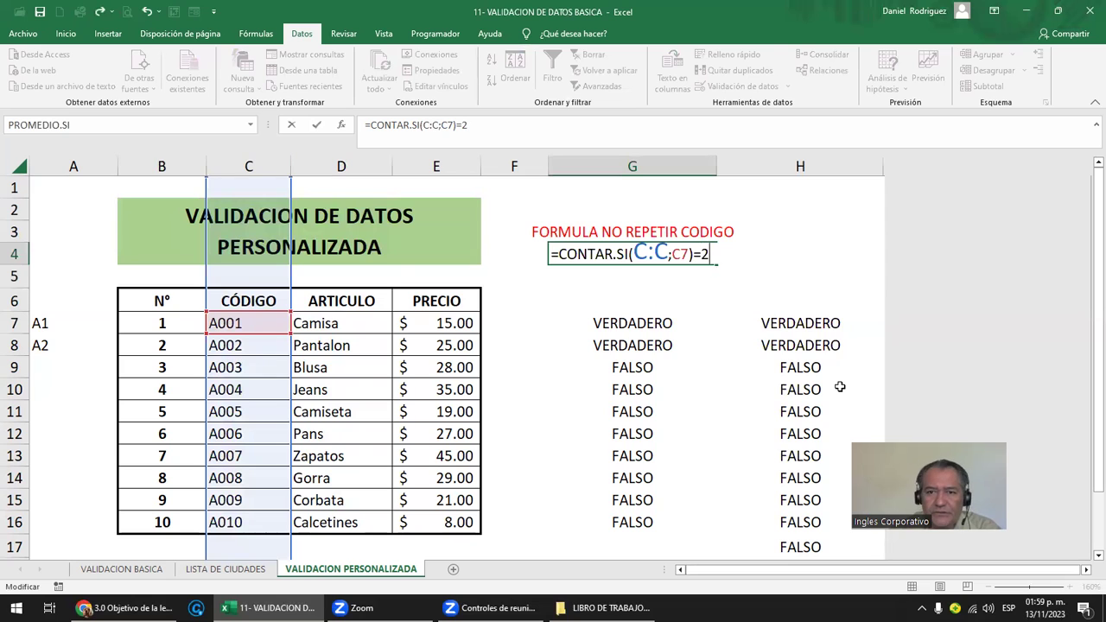
key("Return")
- Copy code A001 from C7 into C8 and C9, then show G4's formula references
key("Left")
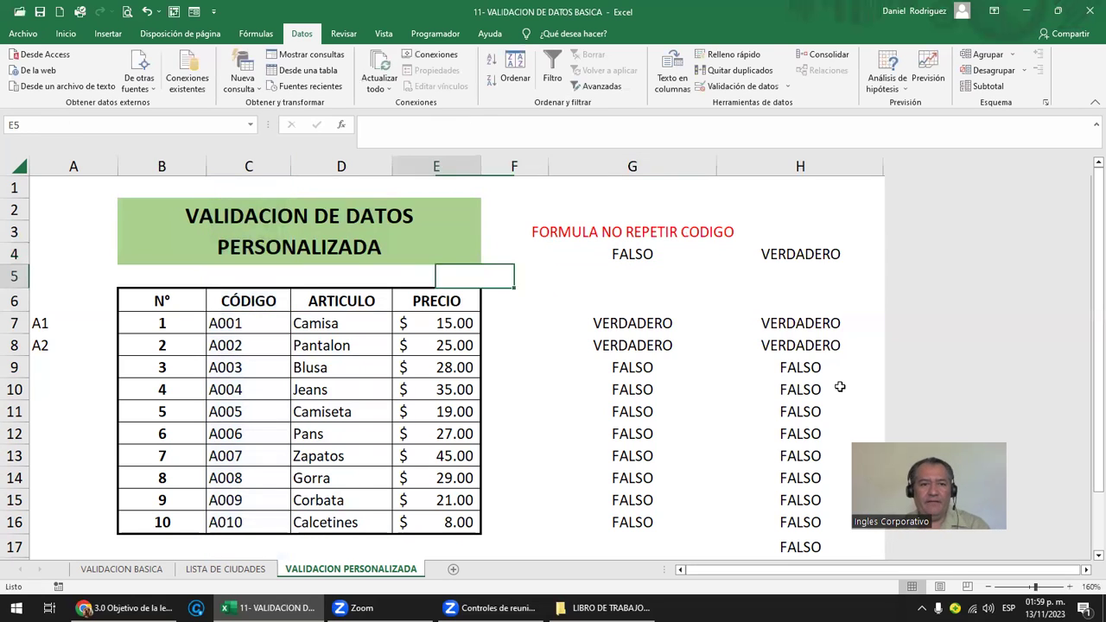
key("Left")
key("Left")
key("Down")
key("Left")
key("Down")
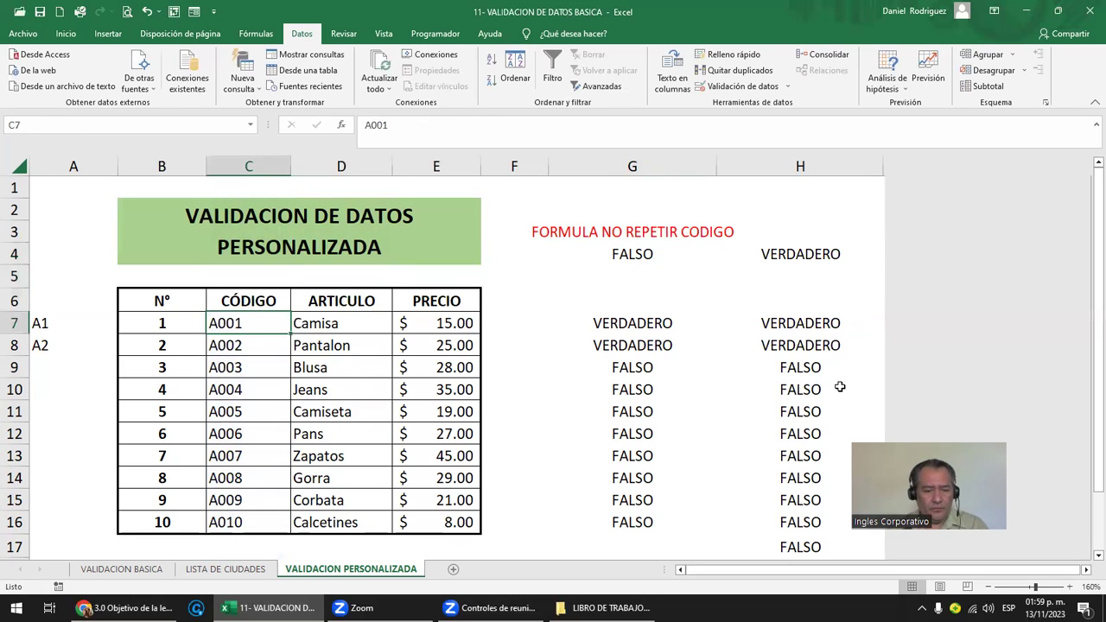
key("ctrl+c")
key("Down")
key("ctrl+v")
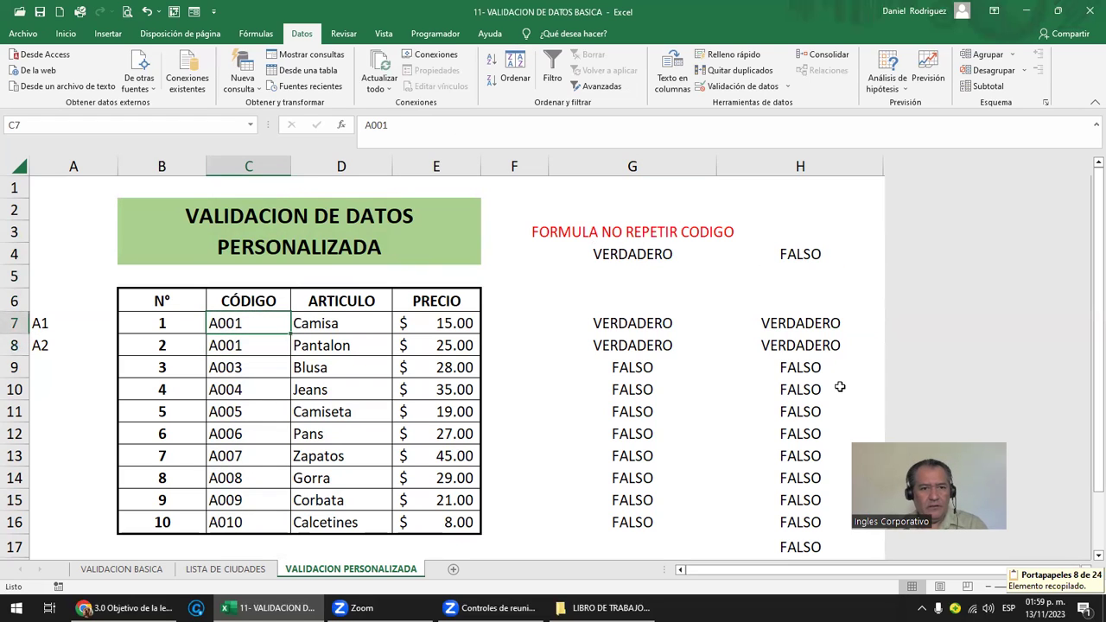
key("Down")
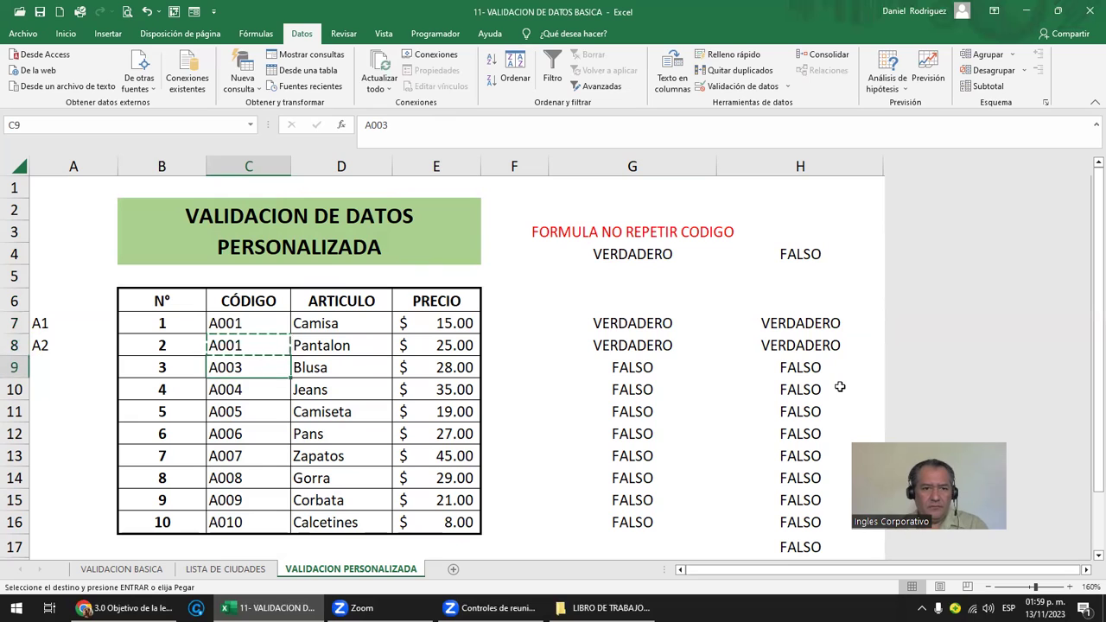
key("ctrl+v")
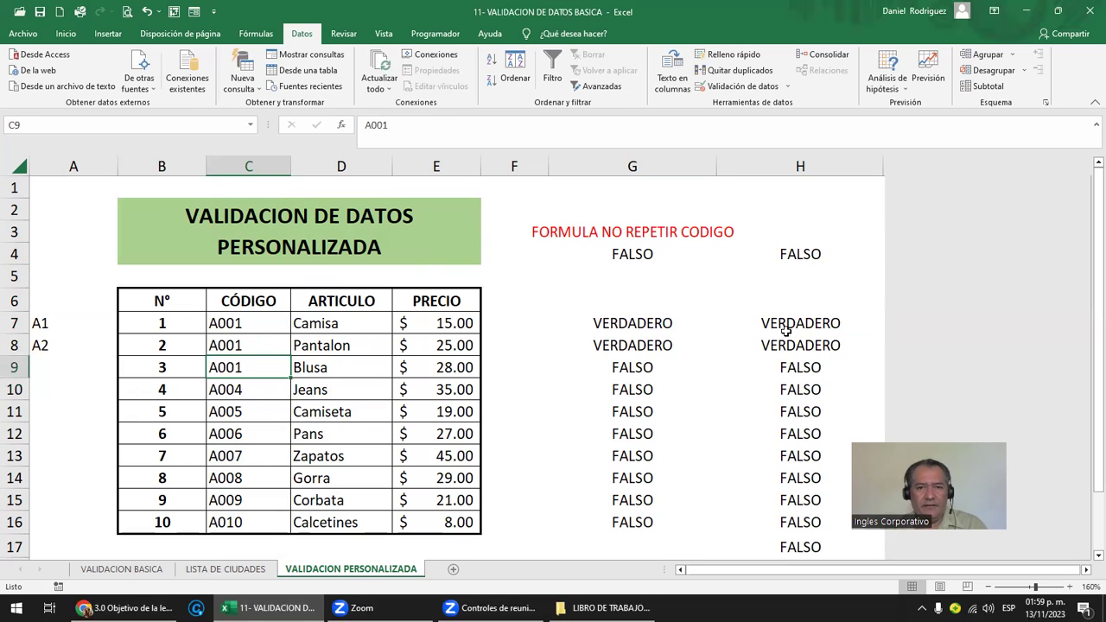
left_click(654, 248)
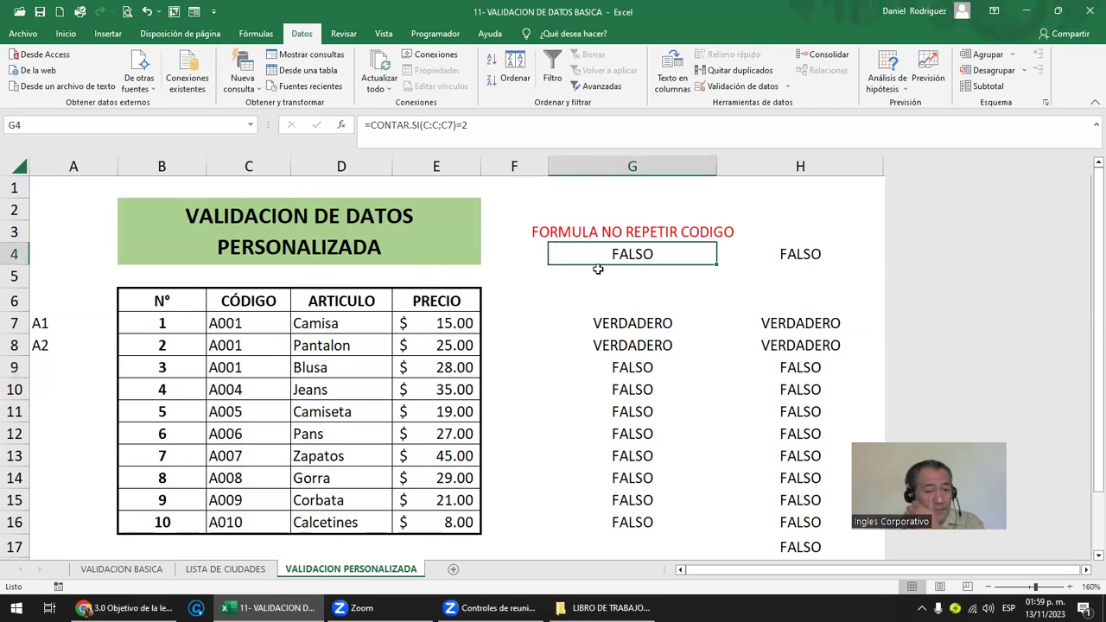
double_click(631, 253)
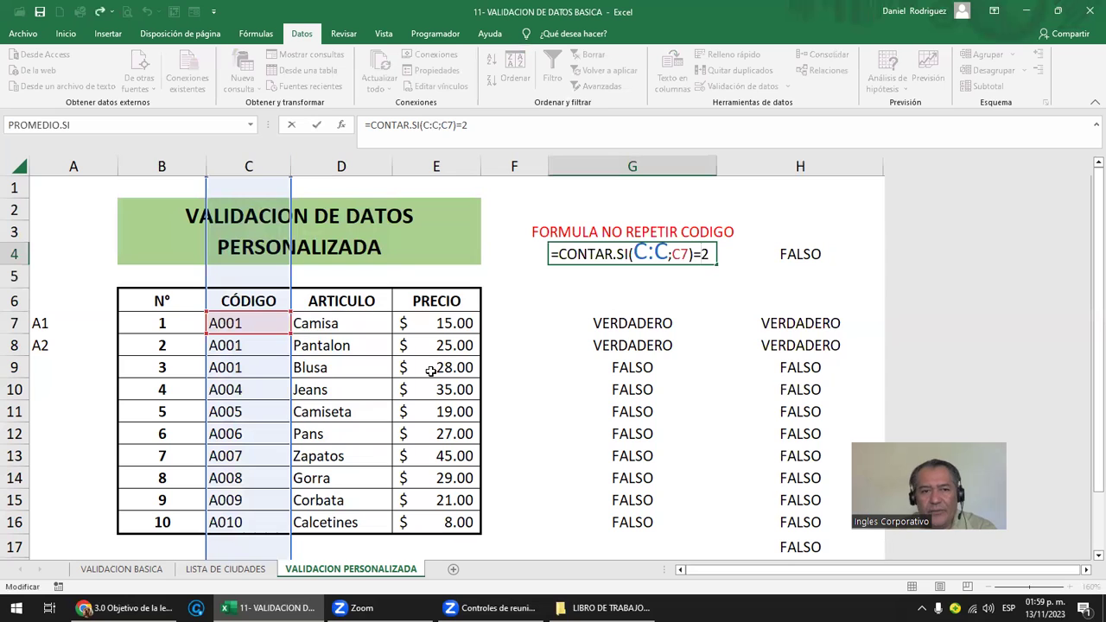
- Select the codes C7:C16, dismissing an accidental remove-duplicates warning
key("Escape")
left_click_drag(259, 320, 260, 457)
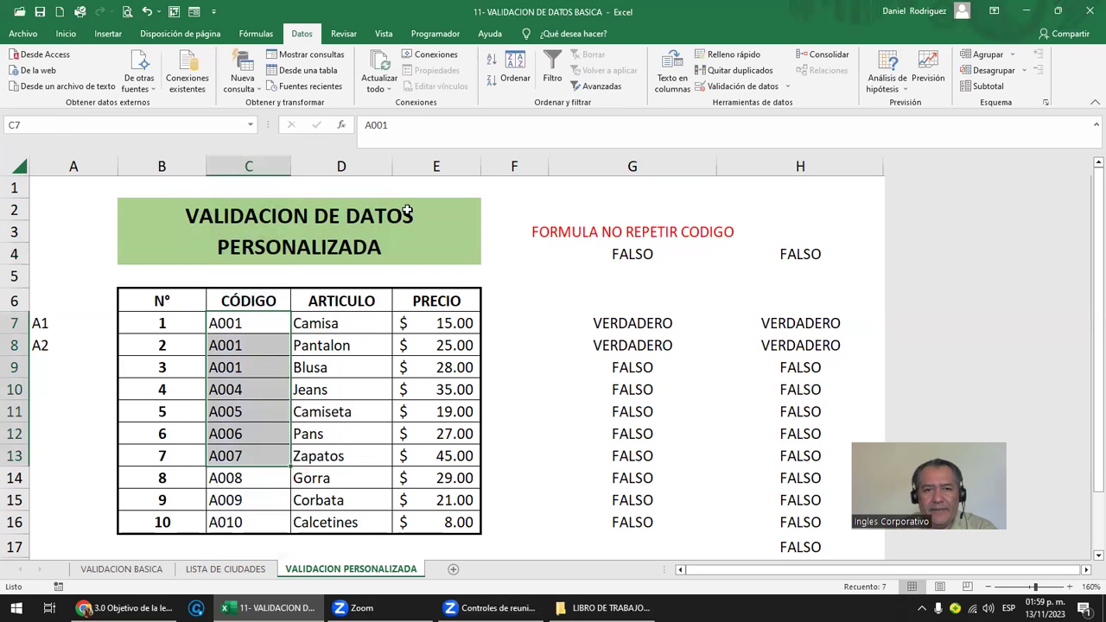
left_click_drag(244, 323, 250, 522)
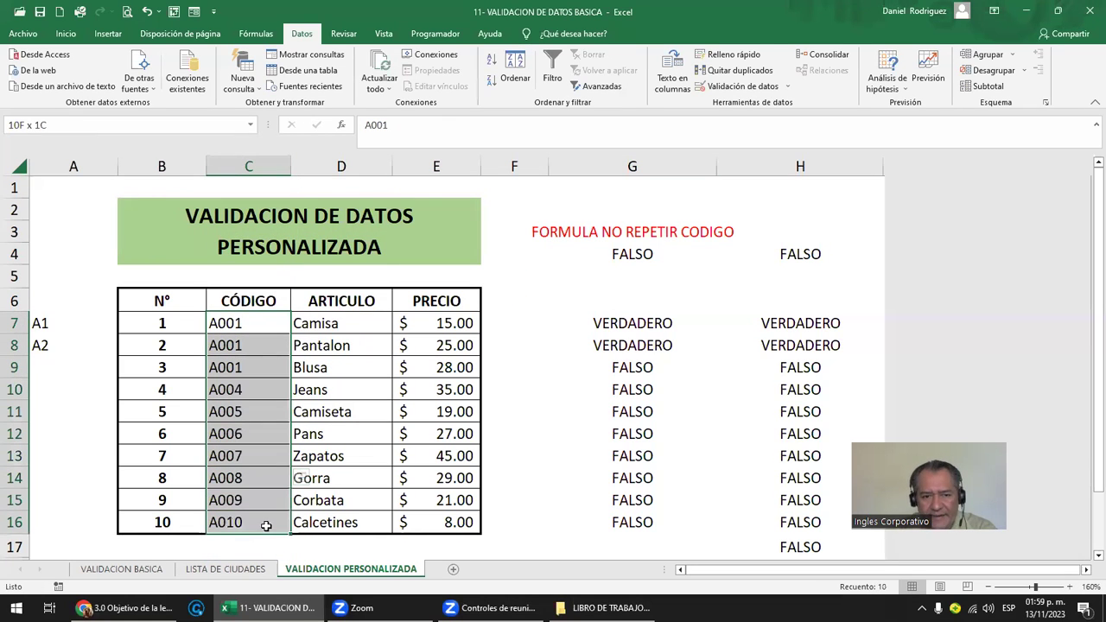
left_click(735, 70)
key("Escape")
- Set the Personalizada validation formula to =CONTAR.SI(C:C;C7)=1 and accept it
left_click(743, 87)
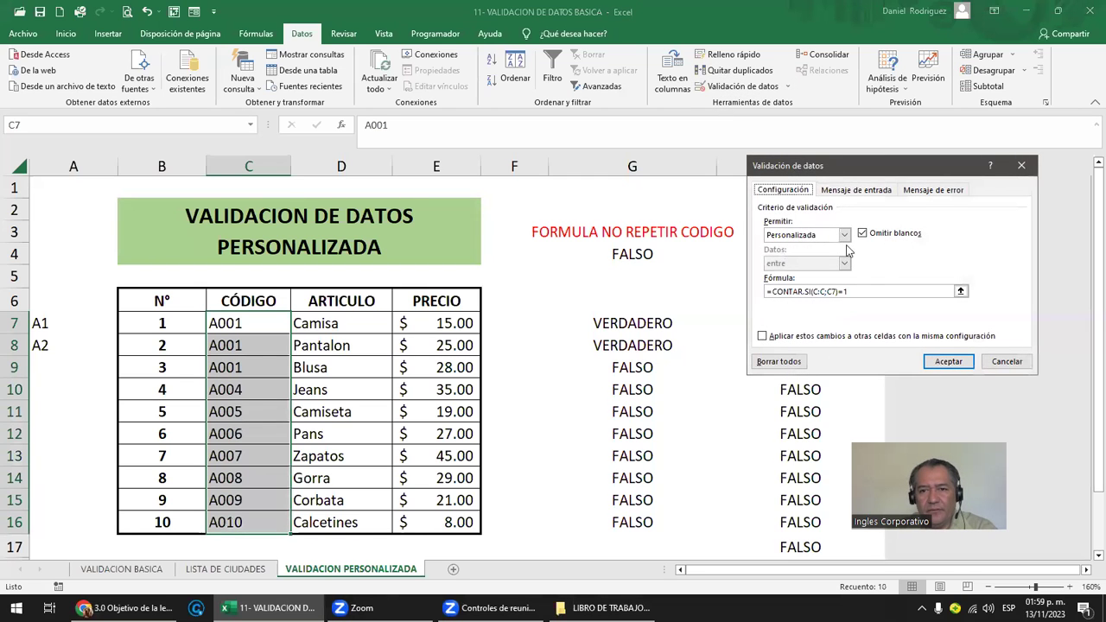
left_click(856, 291)
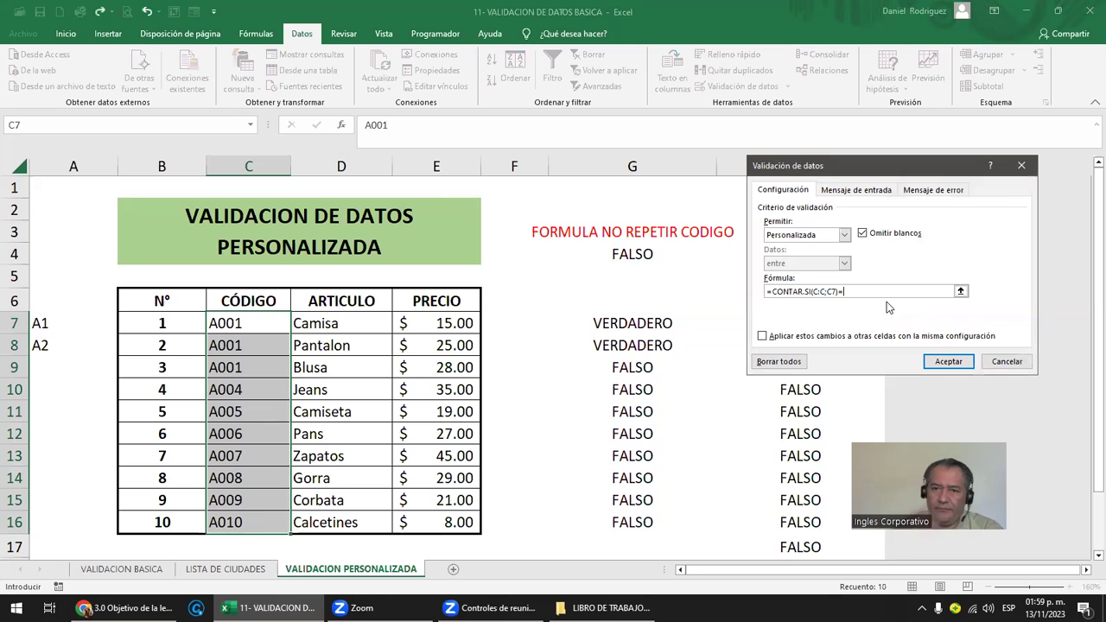
key("BackSpace")
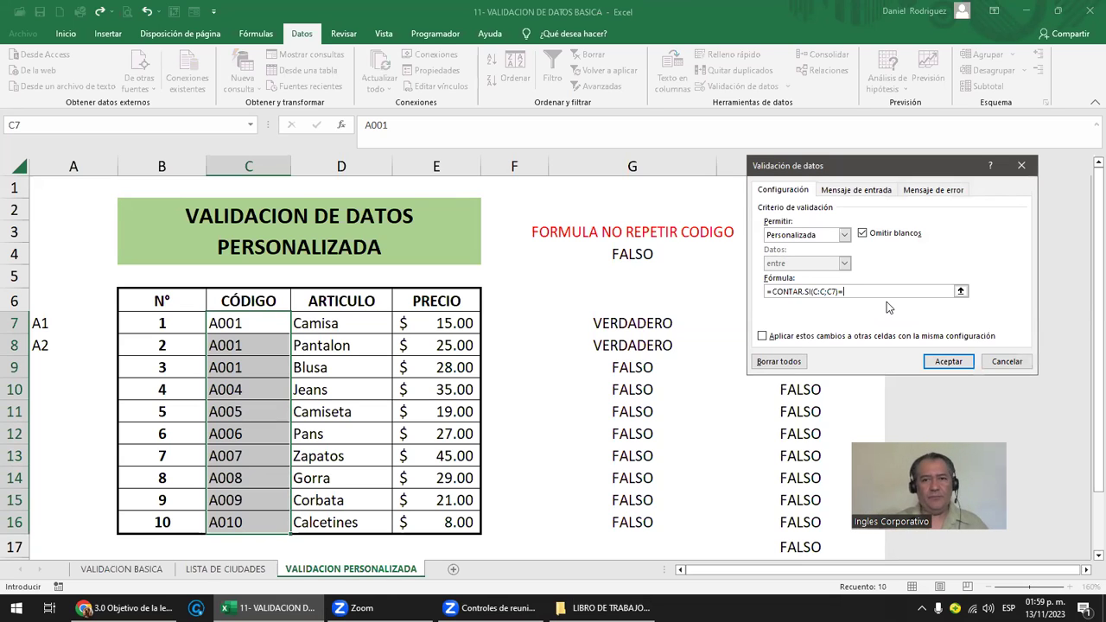
type("5")
key("BackSpace")
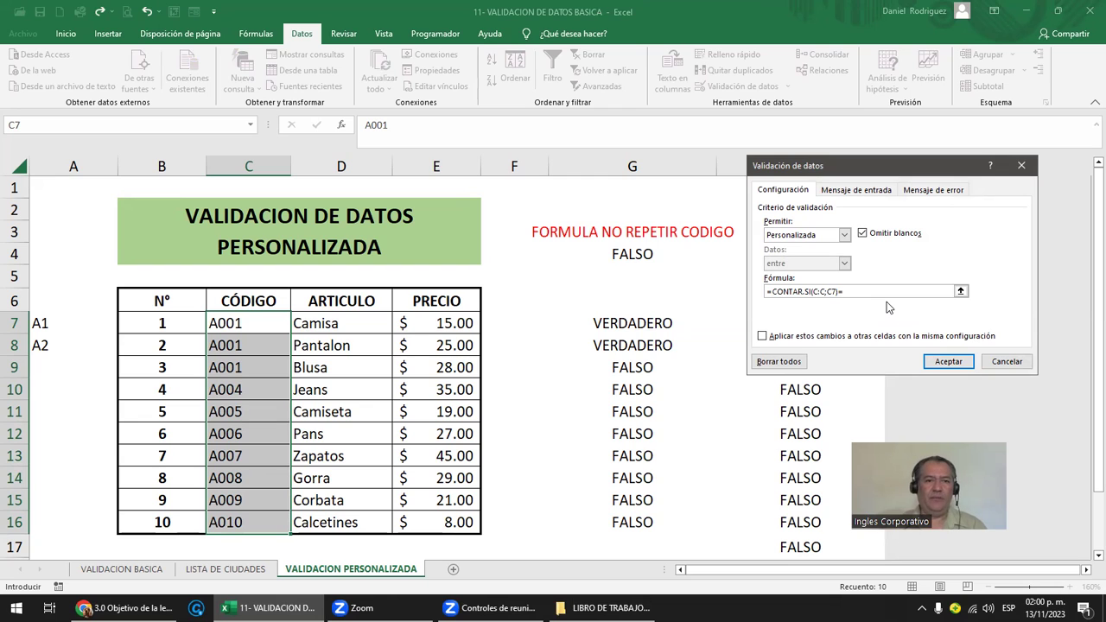
type("1")
left_click(951, 363)
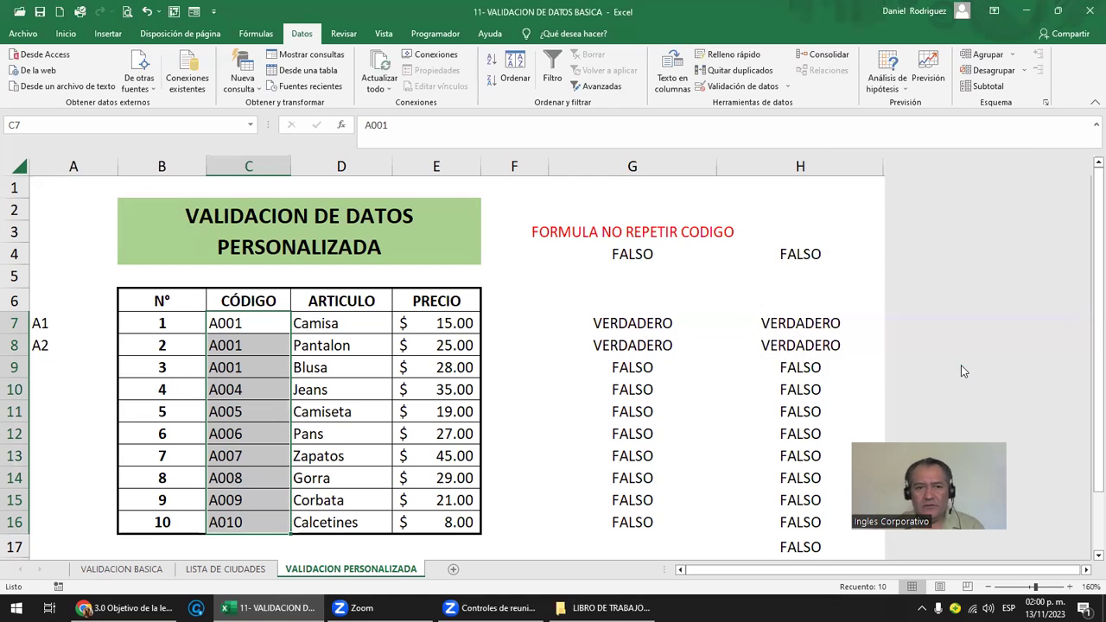
left_click(249, 366)
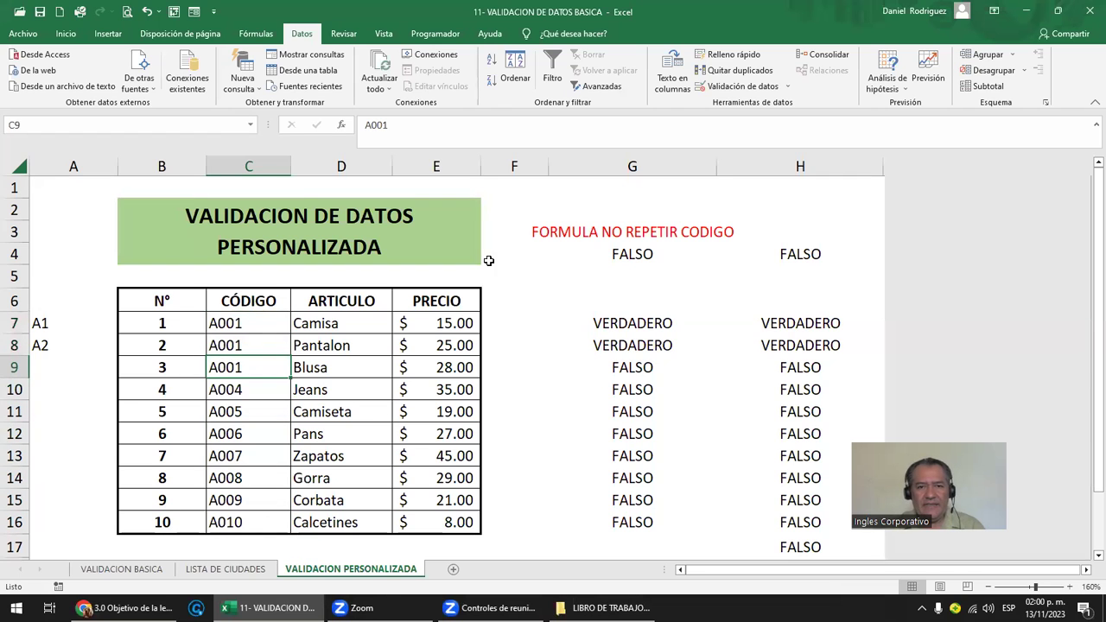
left_click(741, 86)
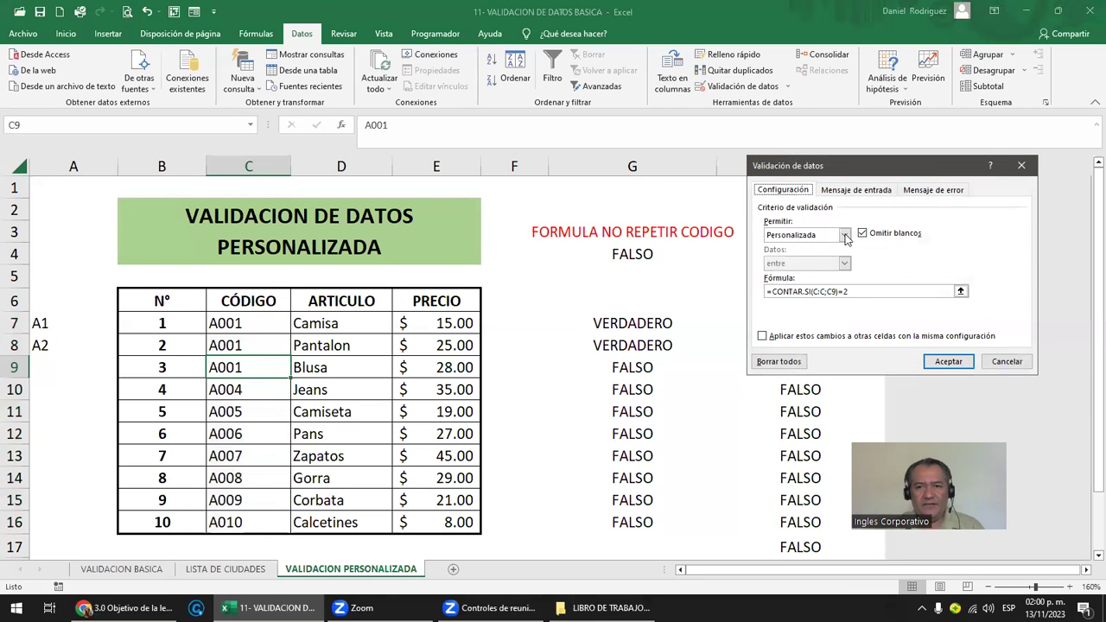
key("Escape")
left_click(789, 87)
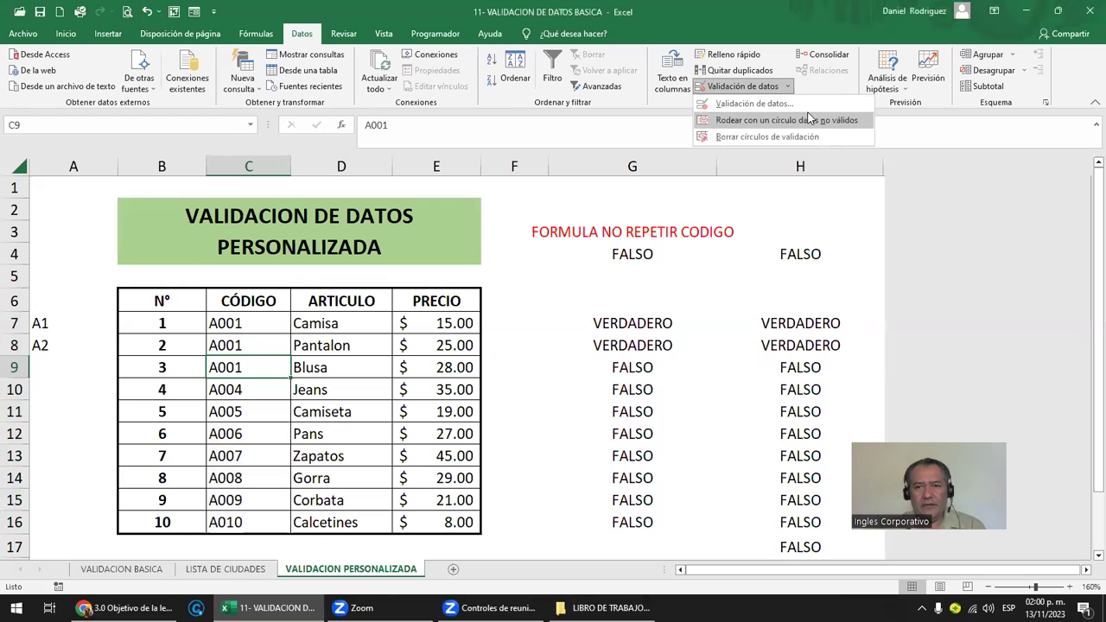
left_click(811, 119)
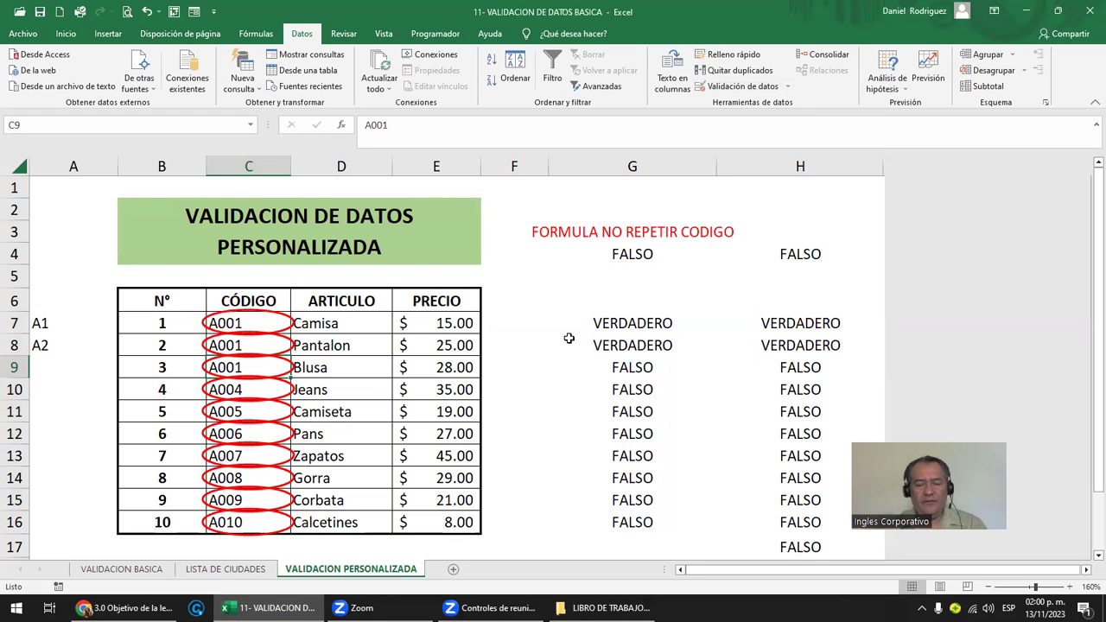
key("ctrl+Page_Up")
key("ctrl+Page_Up")
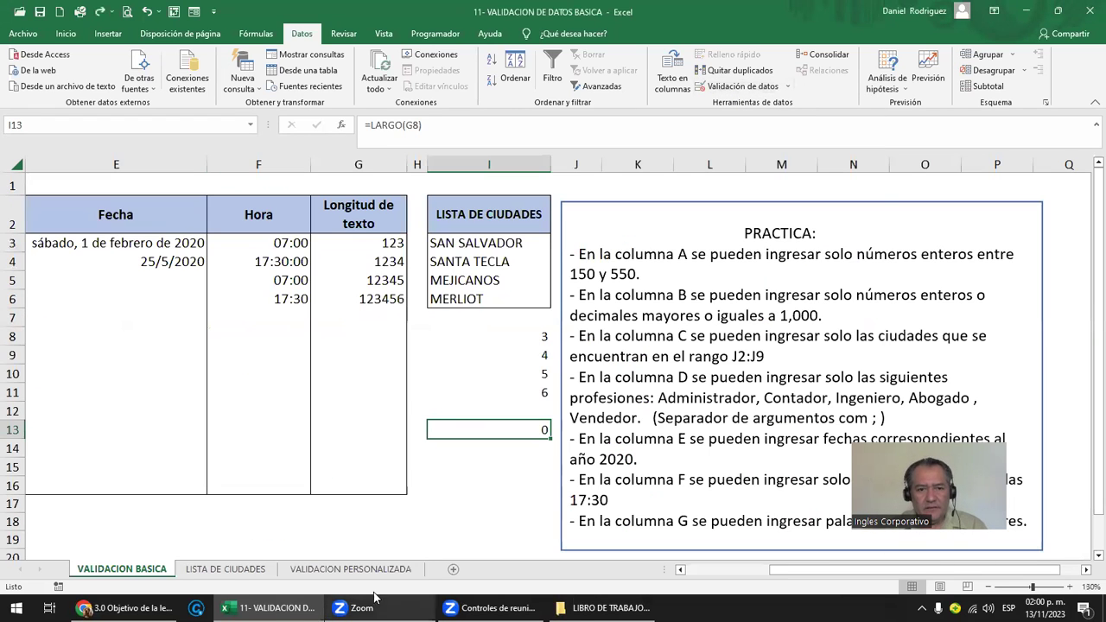
left_click(363, 569)
left_click(742, 87)
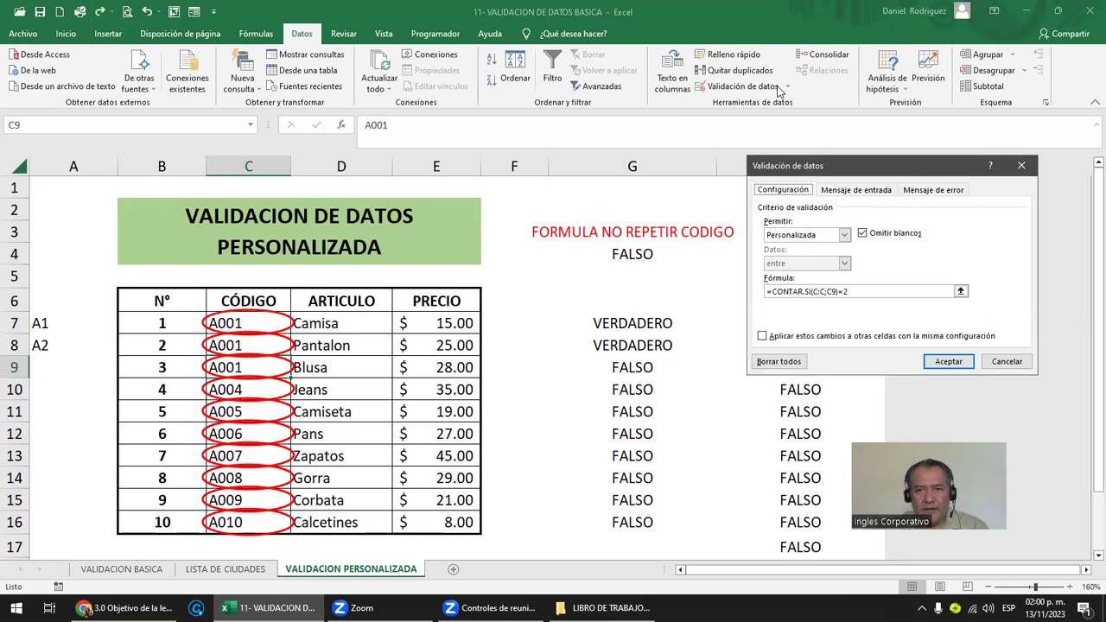
key("Escape")
left_click(788, 87)
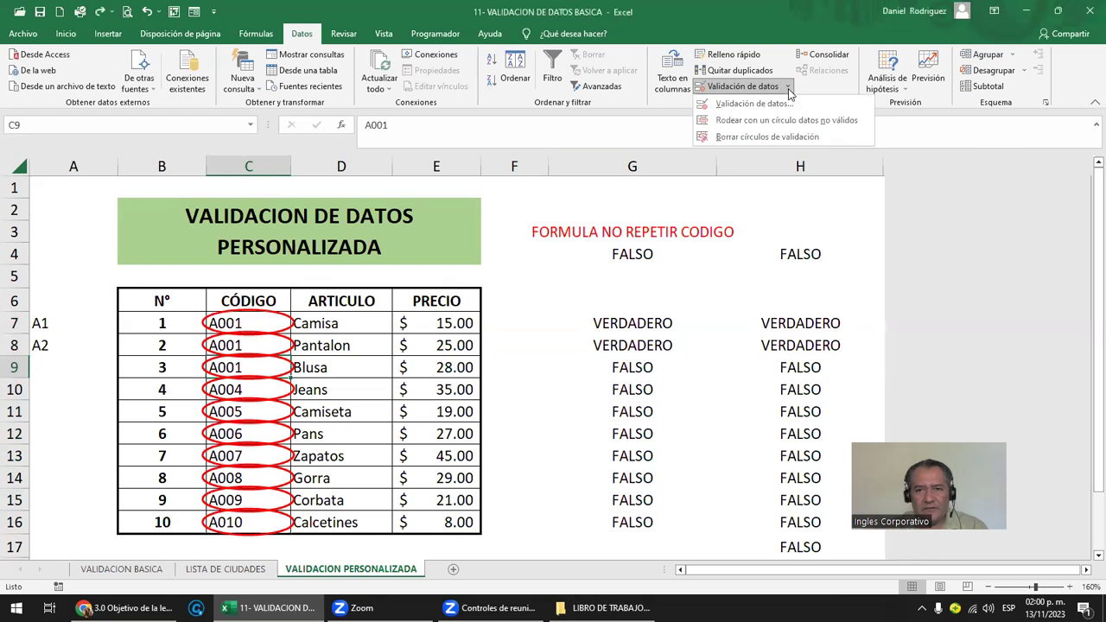
left_click(804, 137)
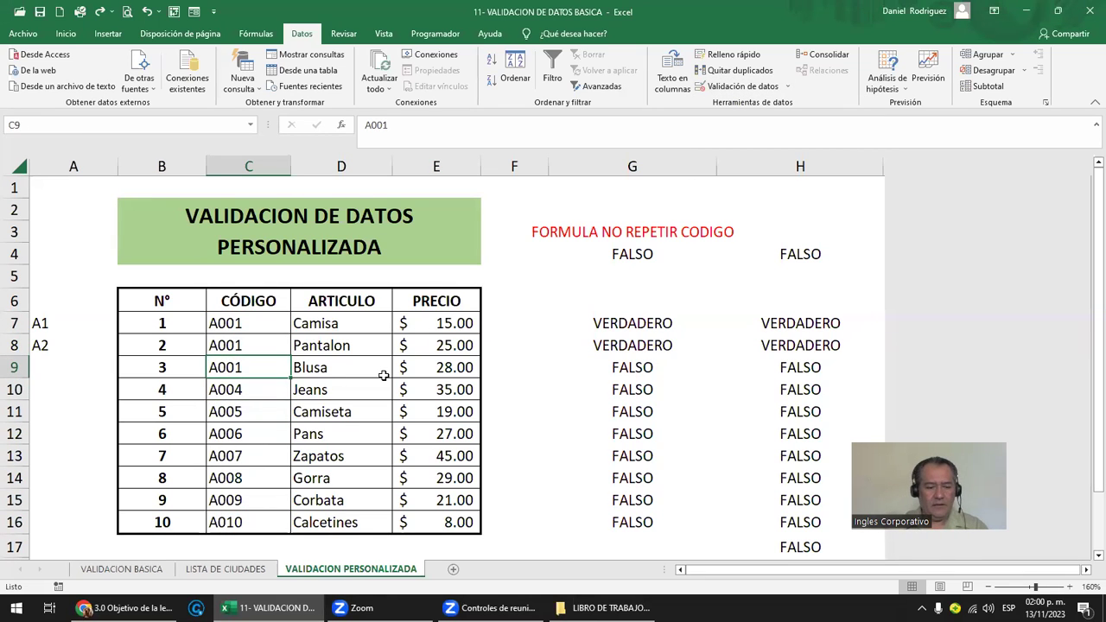
- Enter A001 in C9, then move code A004 from C10 into C9
type("A")
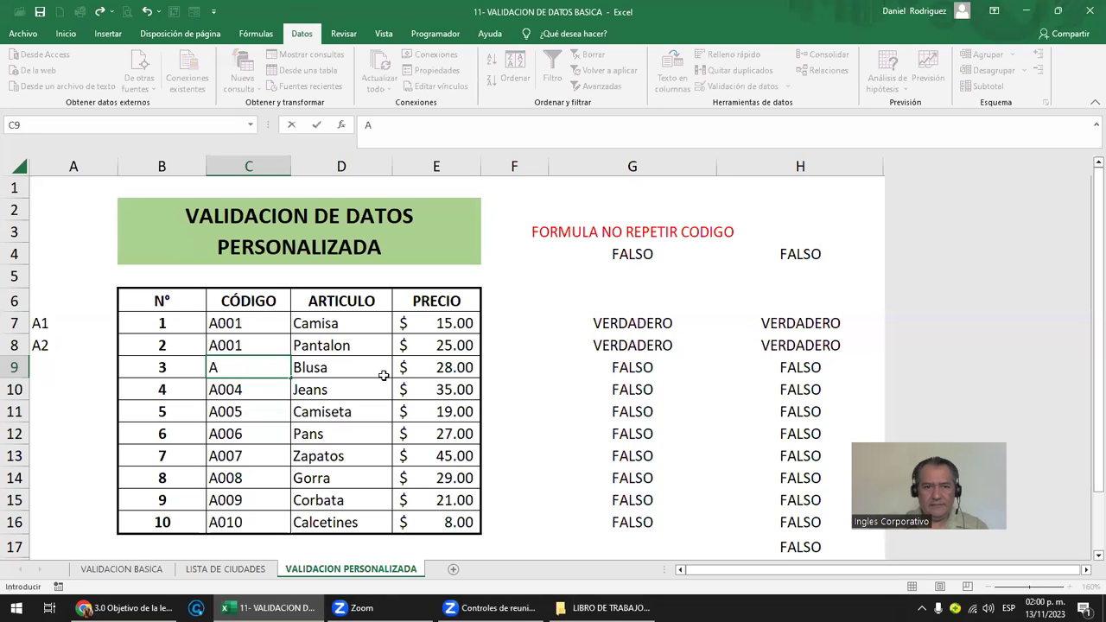
type("001")
key("Return")
key("ctrl+x")
key("Up")
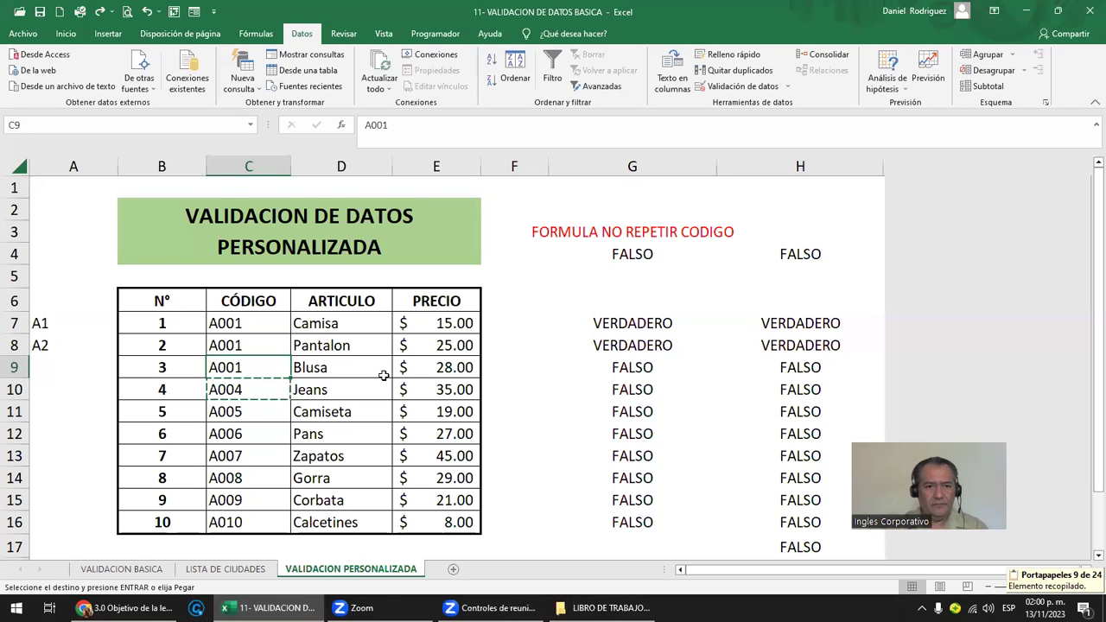
key("ctrl+v")
- Duplicate A004 into C10 and C11 and select the codes from C7 downward
key("ctrl+c")
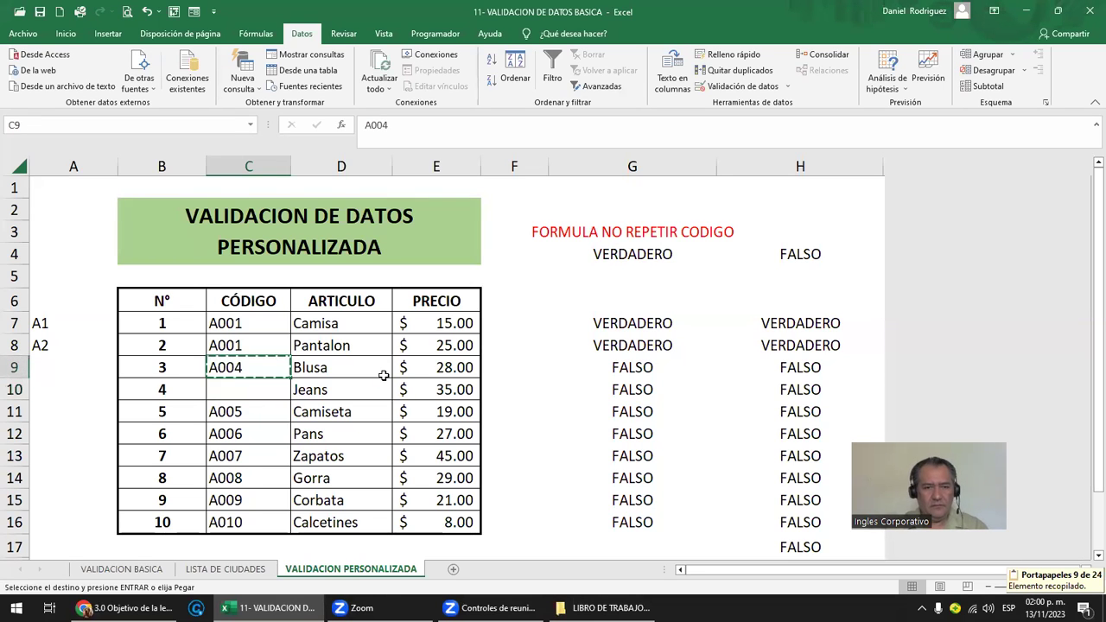
key("Down")
key("Return")
key("Down")
key("ctrl+v")
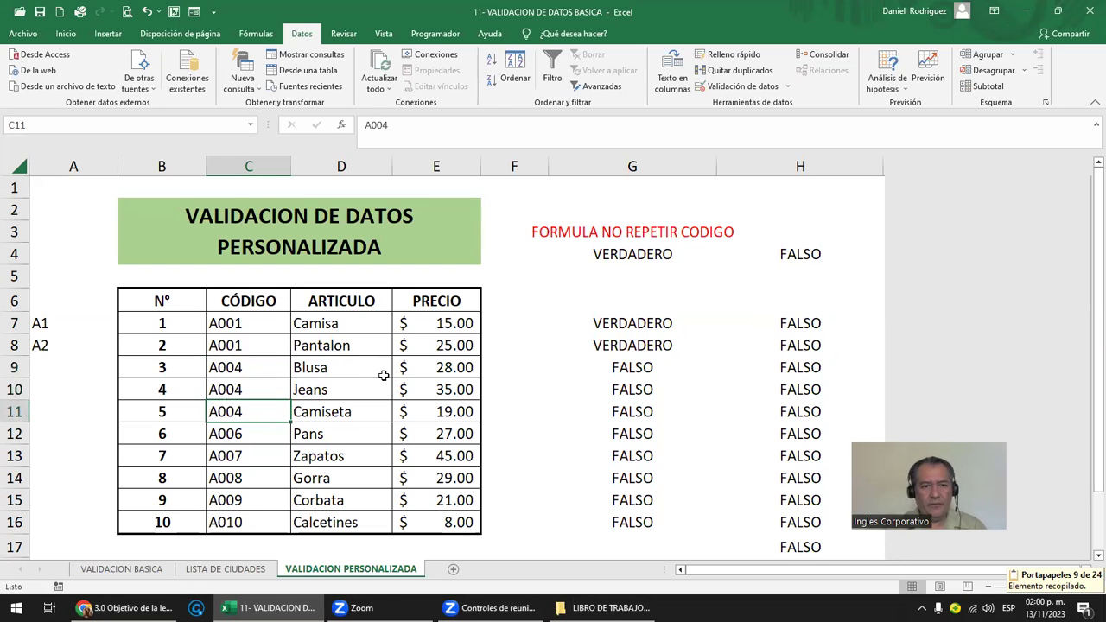
left_click_drag(250, 322, 264, 519)
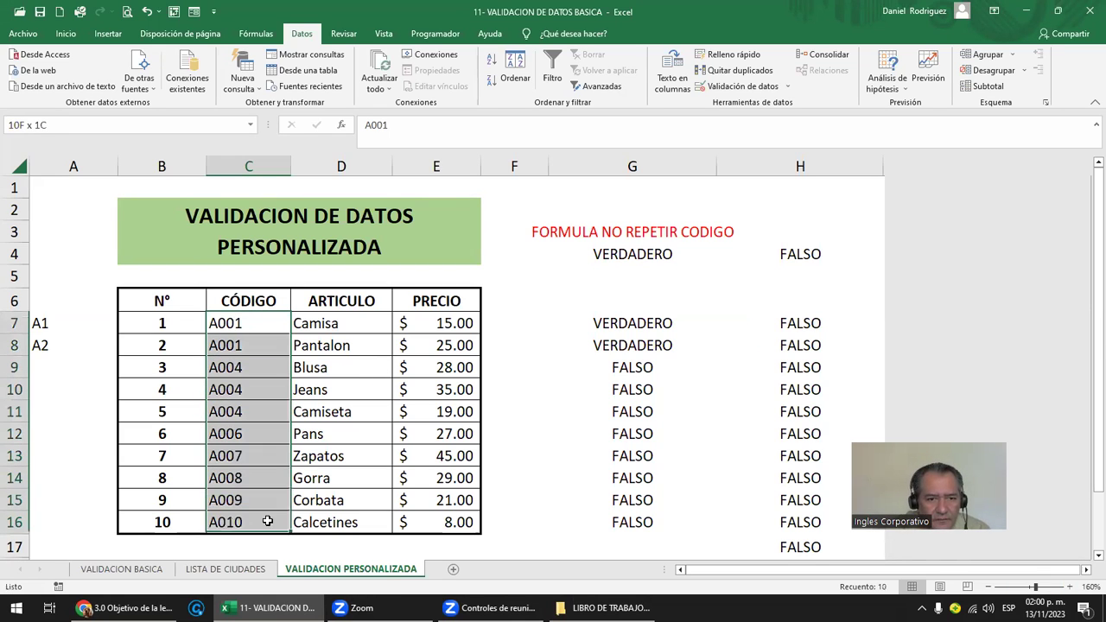
left_click(781, 88)
- Keep the =CONTAR.SI(C:C;C7)=1 rule and circle invalid data, marking repeated A001 and A004
left_click(850, 294)
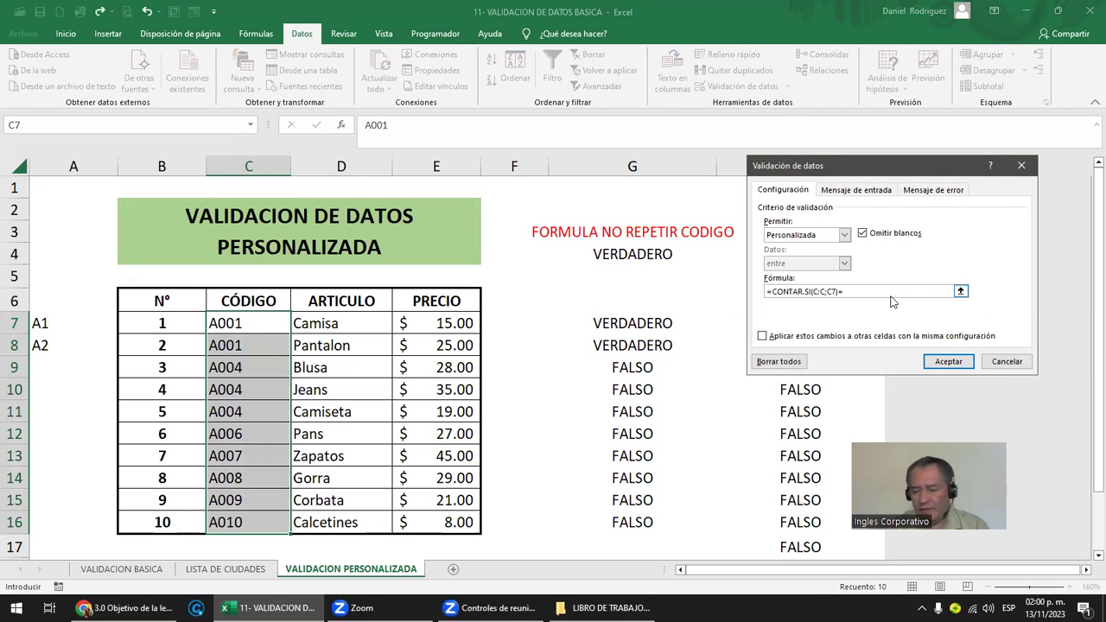
left_click(939, 361)
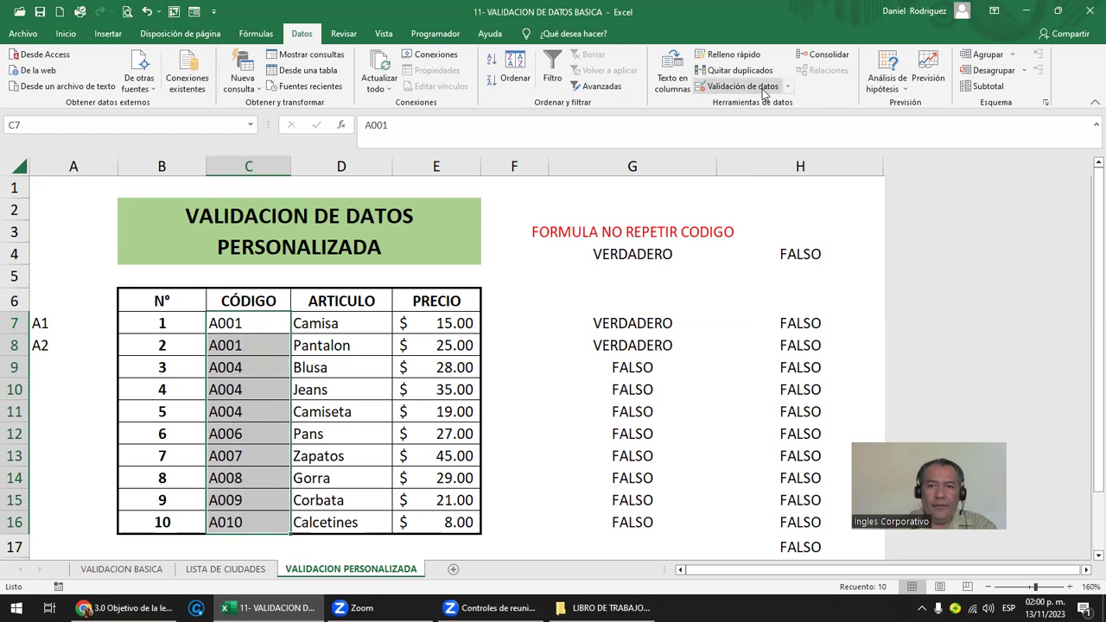
left_click(788, 87)
left_click(775, 120)
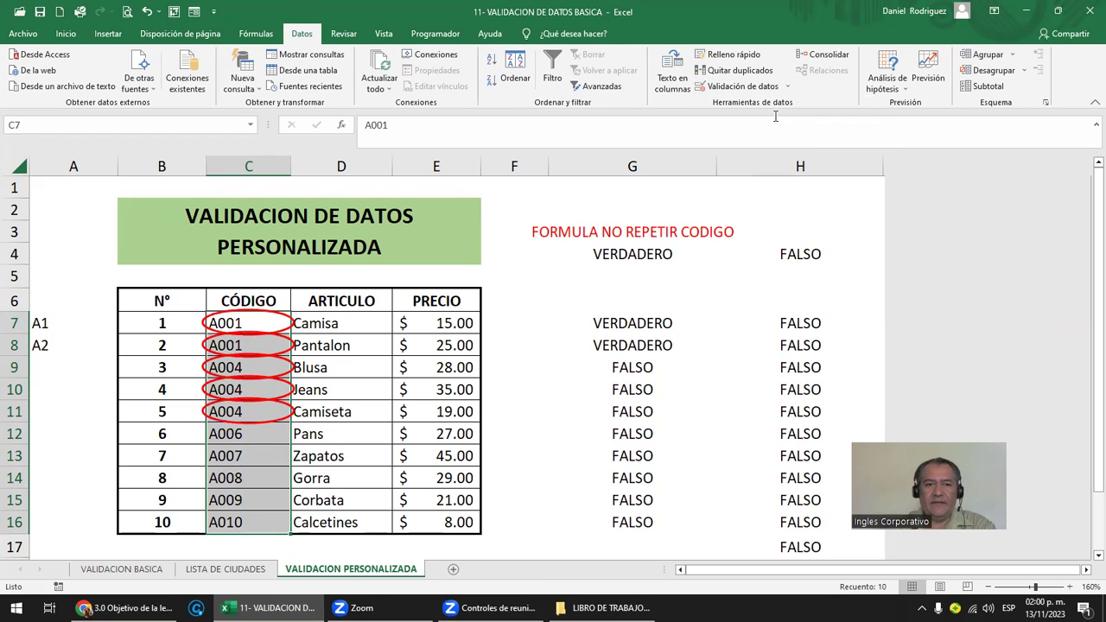
- Change the duplicate A004 codes to A005 in C11 and A003 in C10
left_click(242, 413)
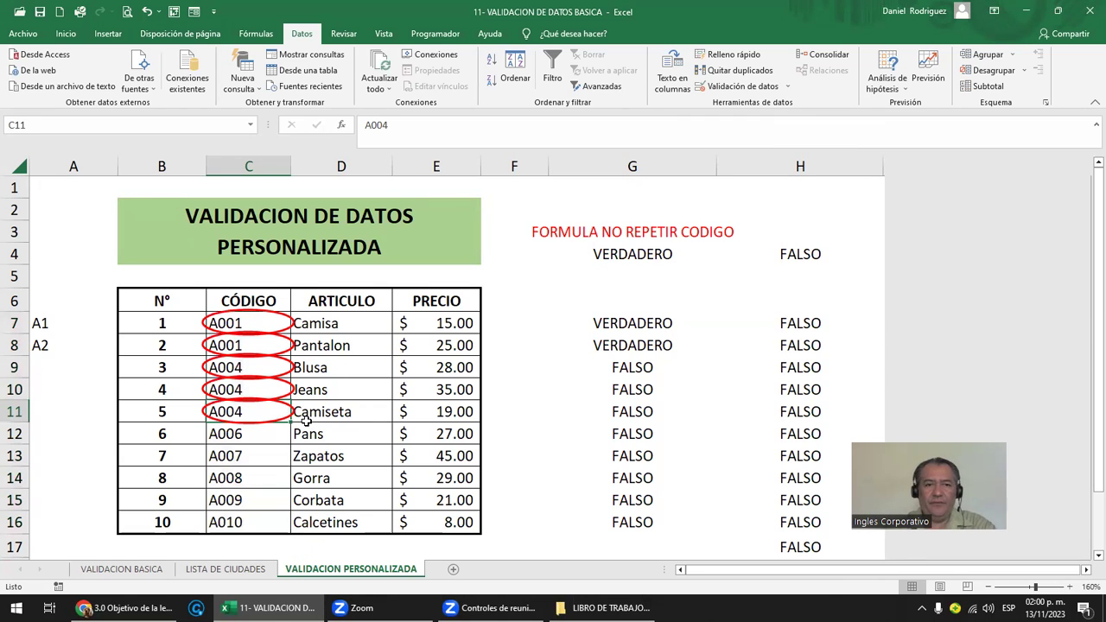
key("F2")
key("BackSpace")
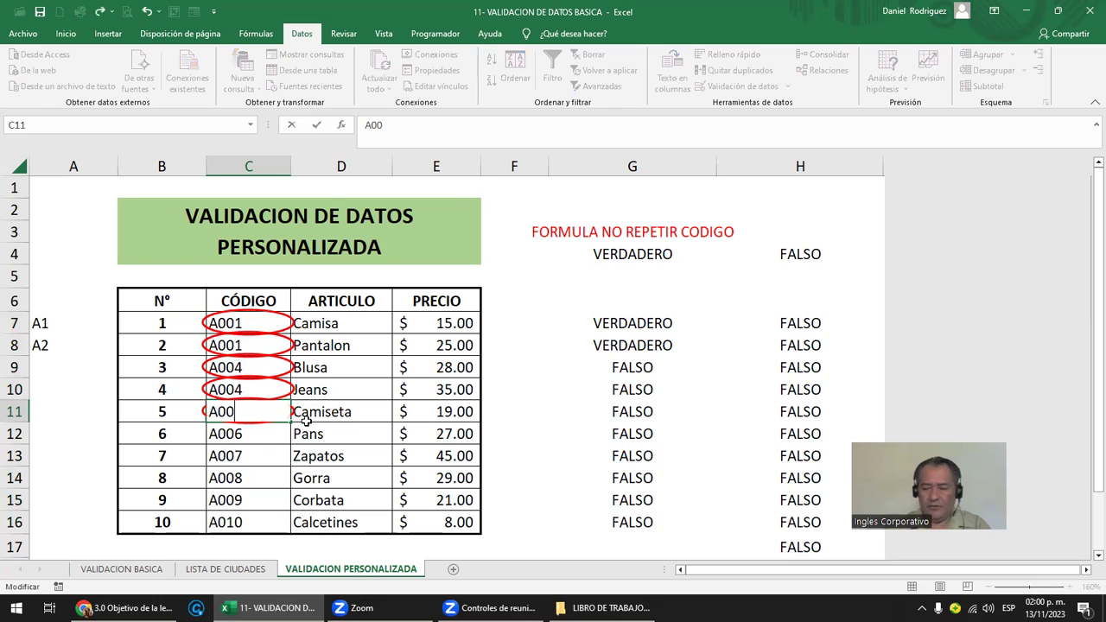
type("5")
key("Return")
key("Up")
key("Up")
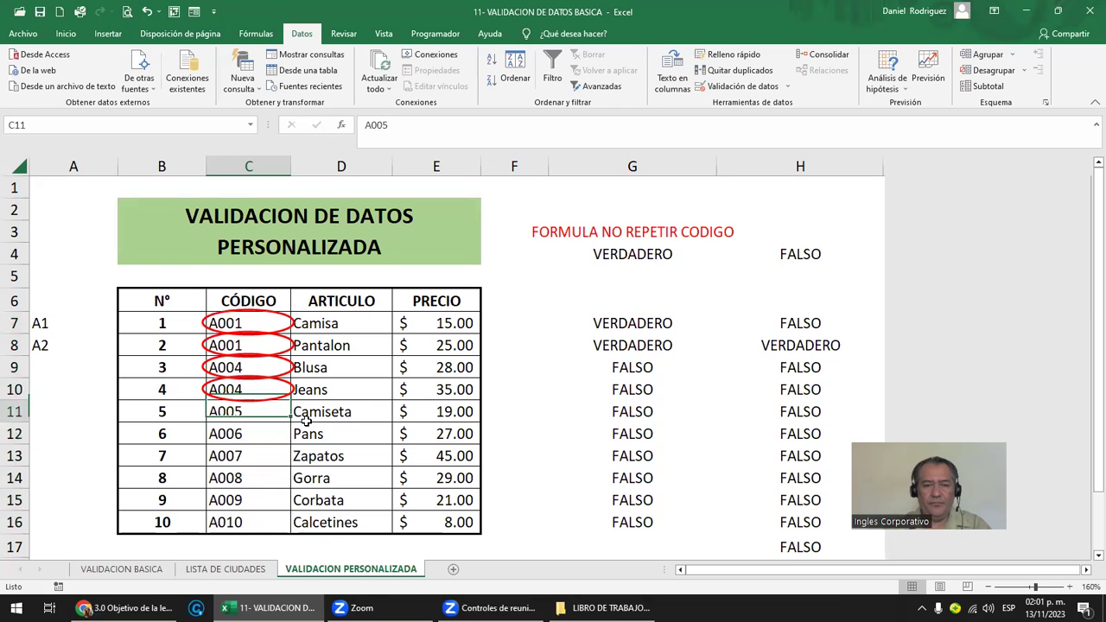
key("F2")
key("BackSpace")
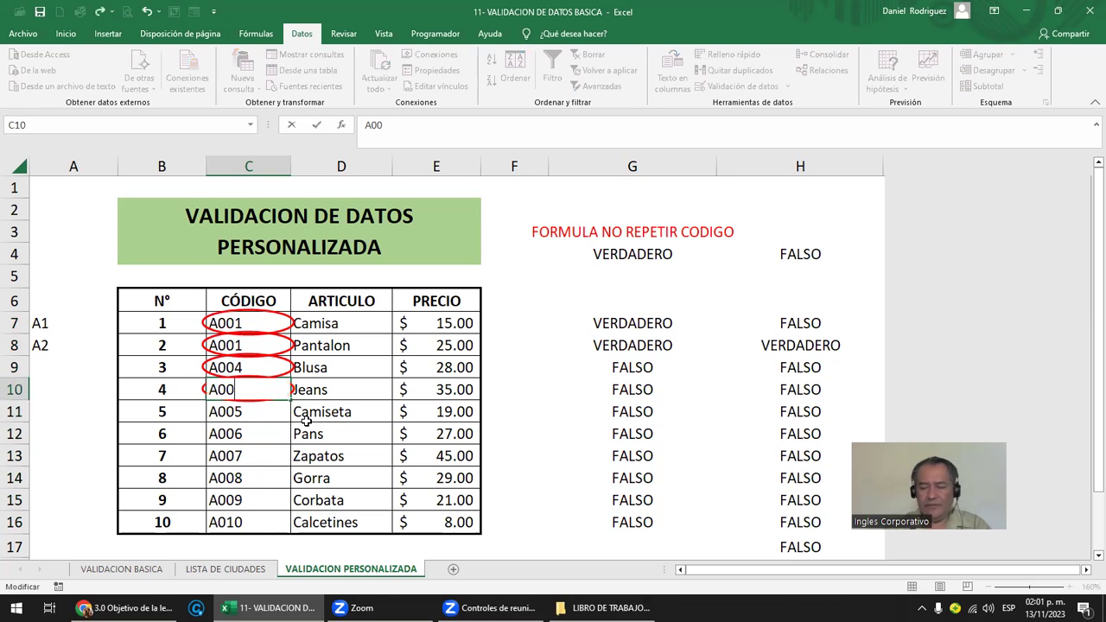
left_click(248, 389)
type("3")
key("Return")
- Change C8's duplicate A001 to A002, then select C7
key("Up")
key("Up")
key("Down")
key("Up")
key("Up")
key("F2")
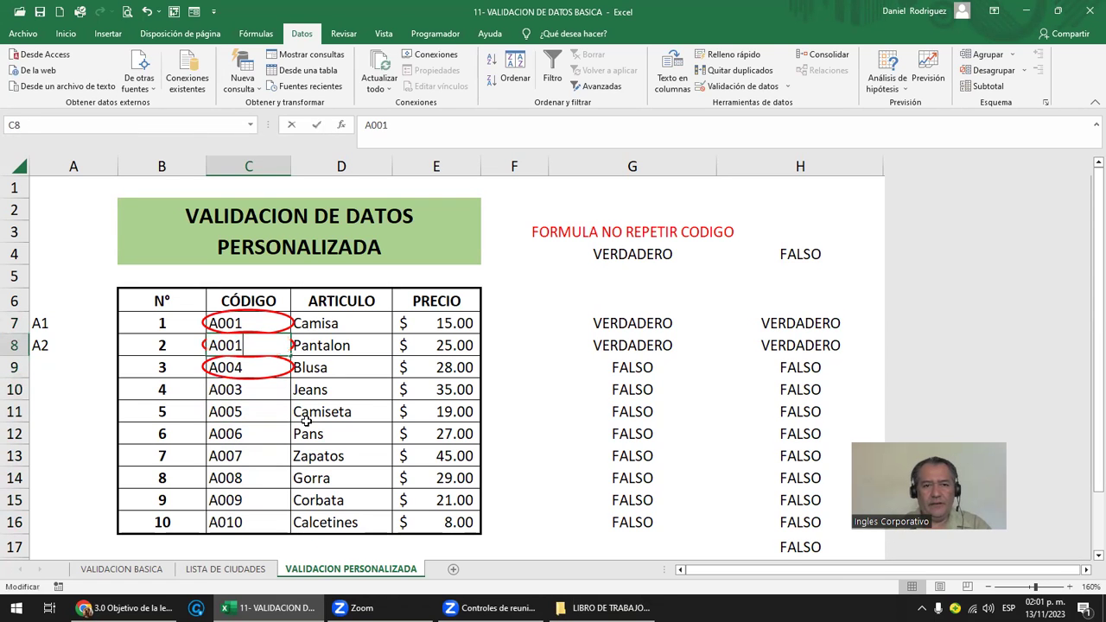
key("BackSpace")
type("2")
key("Return")
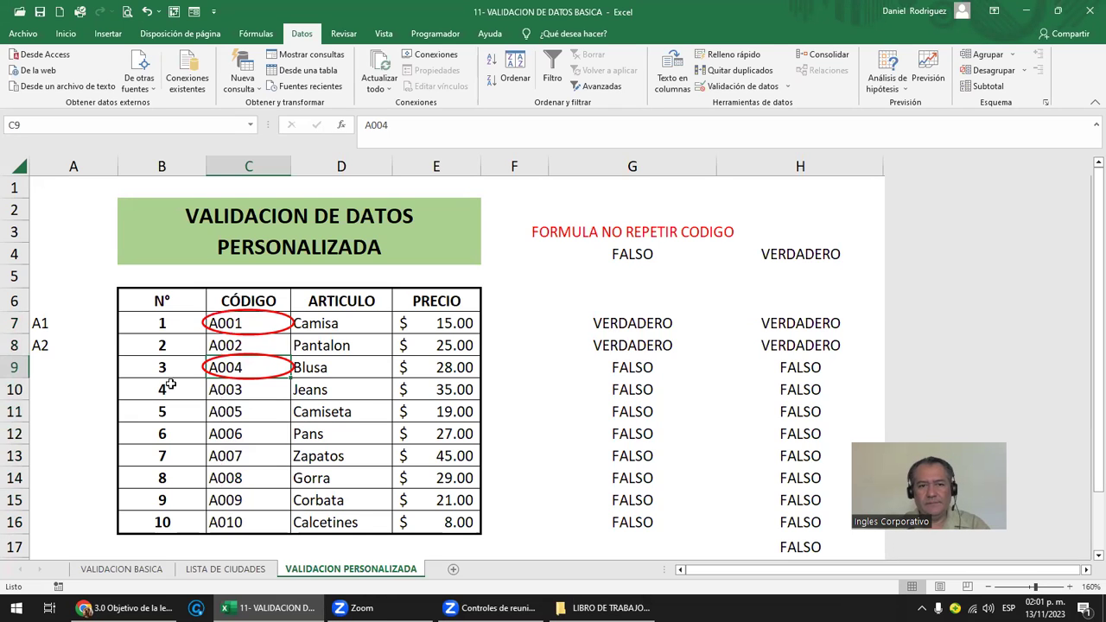
left_click(262, 324)
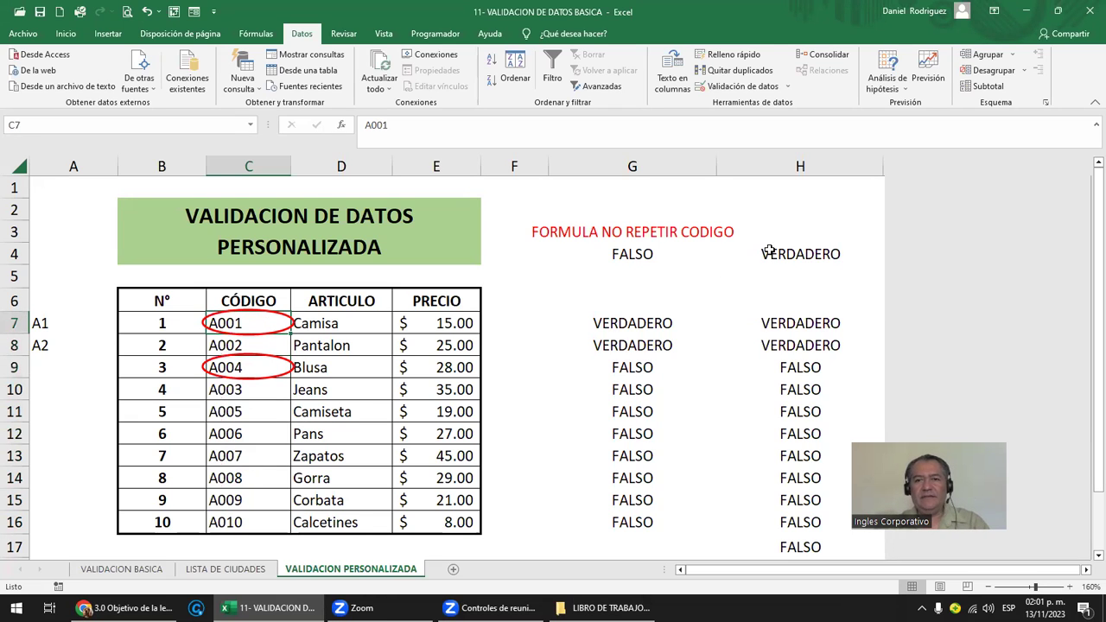
- Review the CONTAR.SI formulas in G4 and G7, then clear the validation circles on C7 and C9
double_click(633, 254)
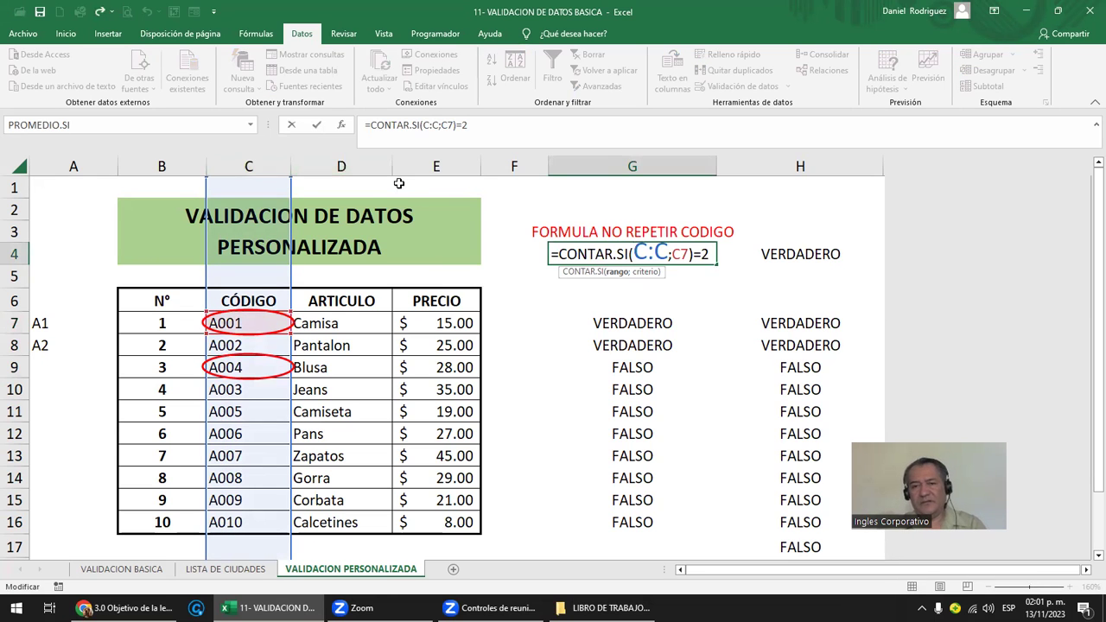
double_click(621, 324)
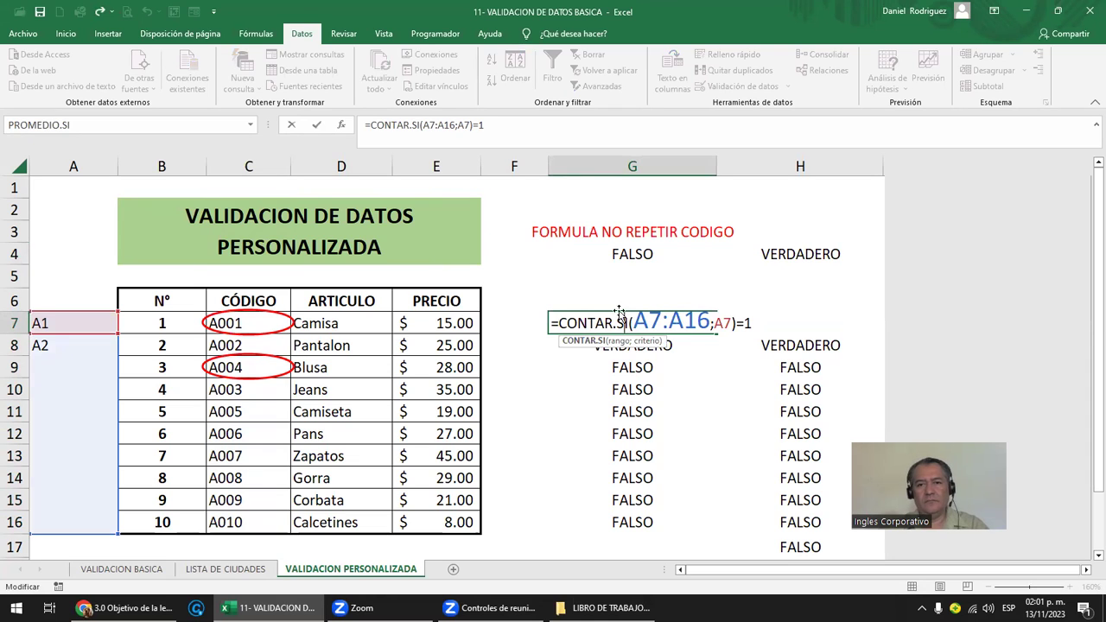
left_click_drag(712, 323, 734, 323)
left_click(84, 325)
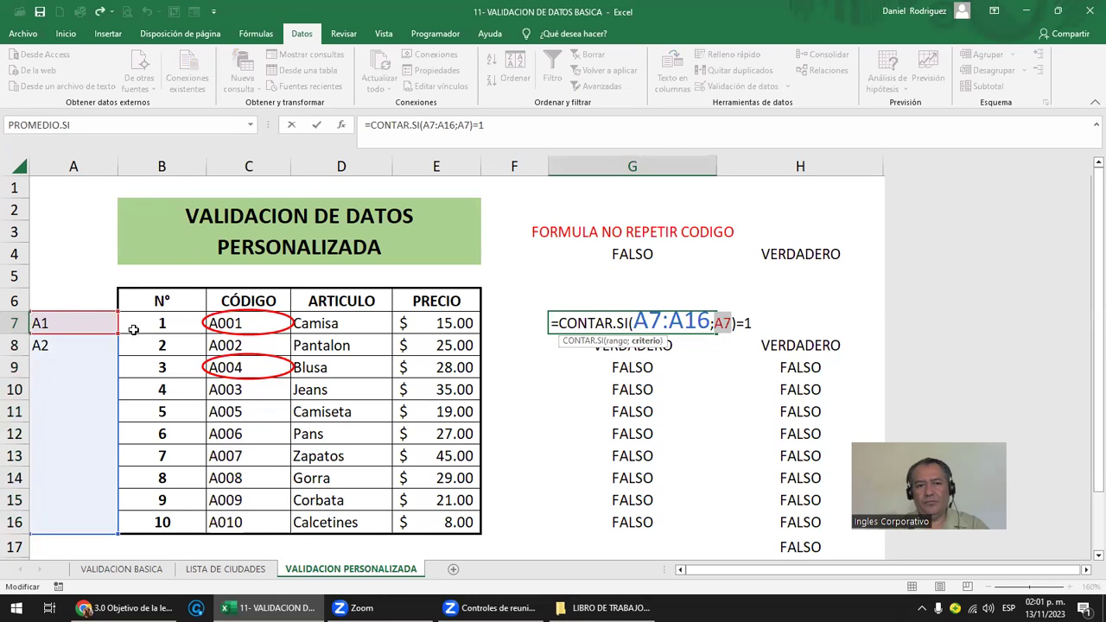
key("ctrl+Return")
double_click(615, 257)
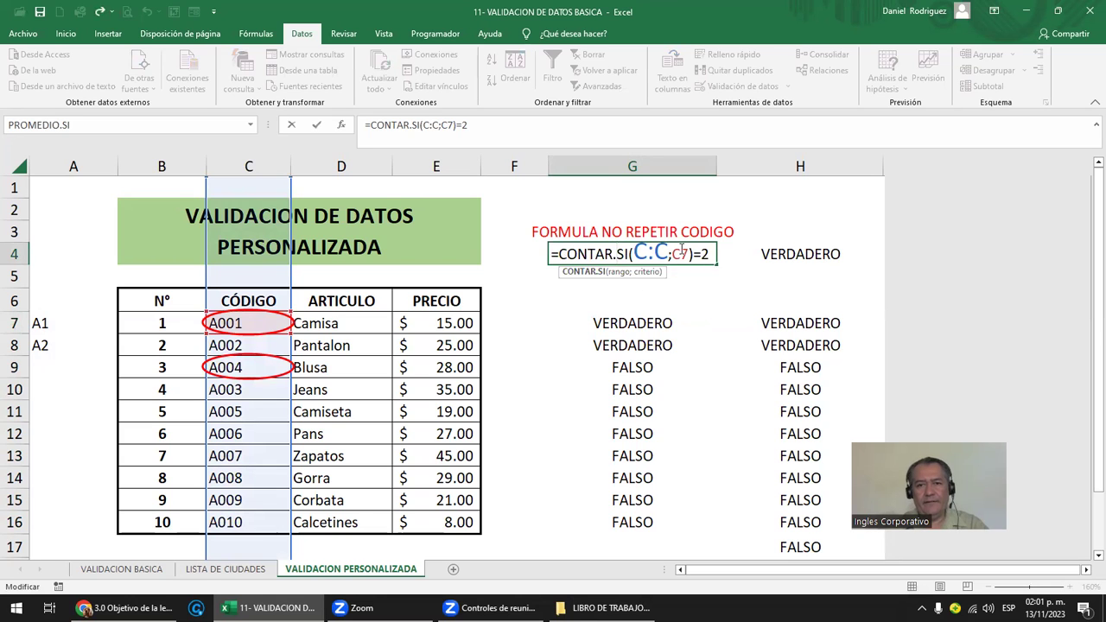
key("ctrl+Return")
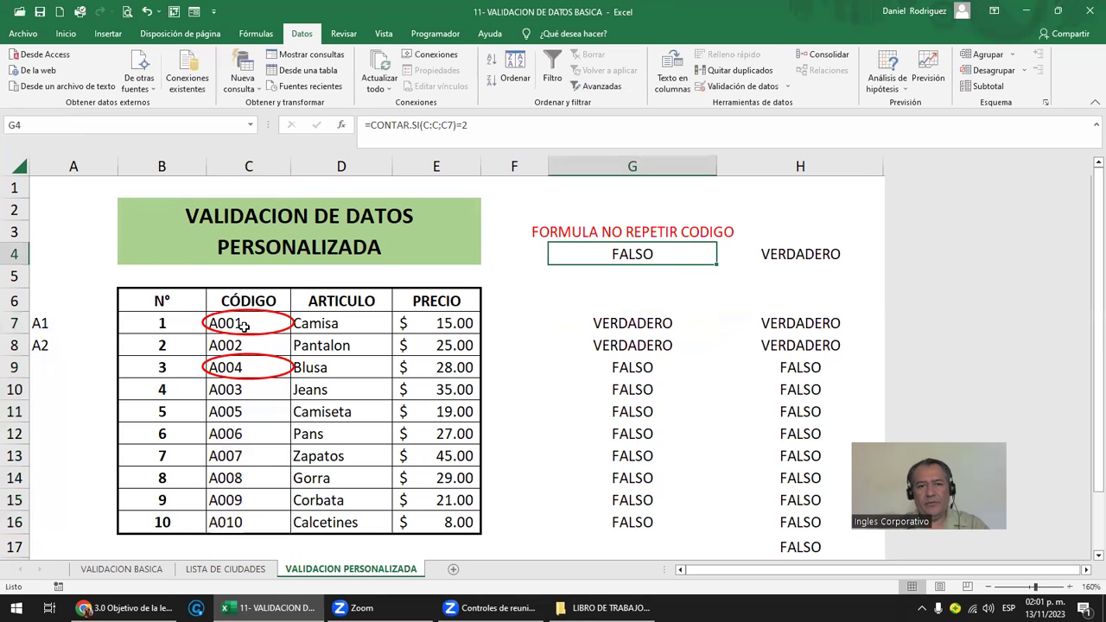
left_click(788, 86)
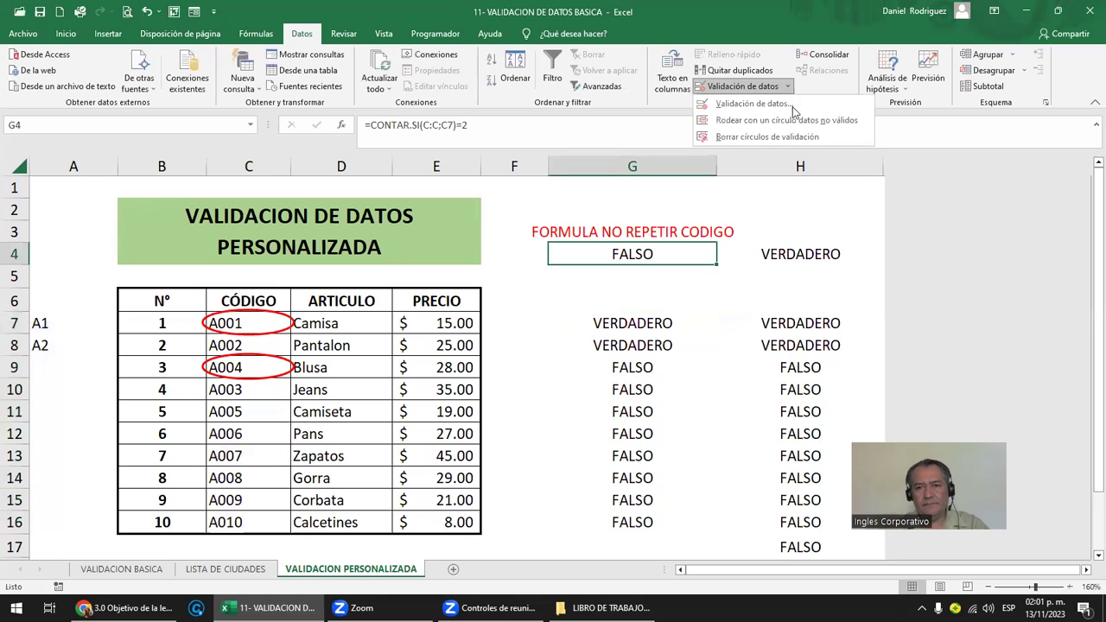
left_click(799, 137)
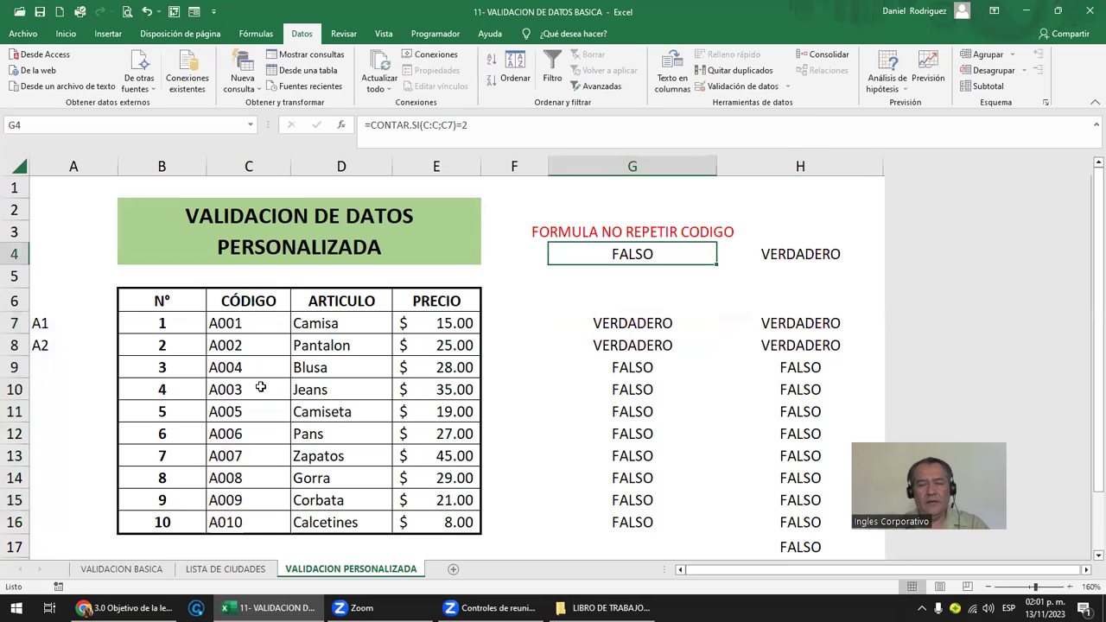
- Select the CÓDIGO column C and check cells C7 and D7
left_click(255, 324)
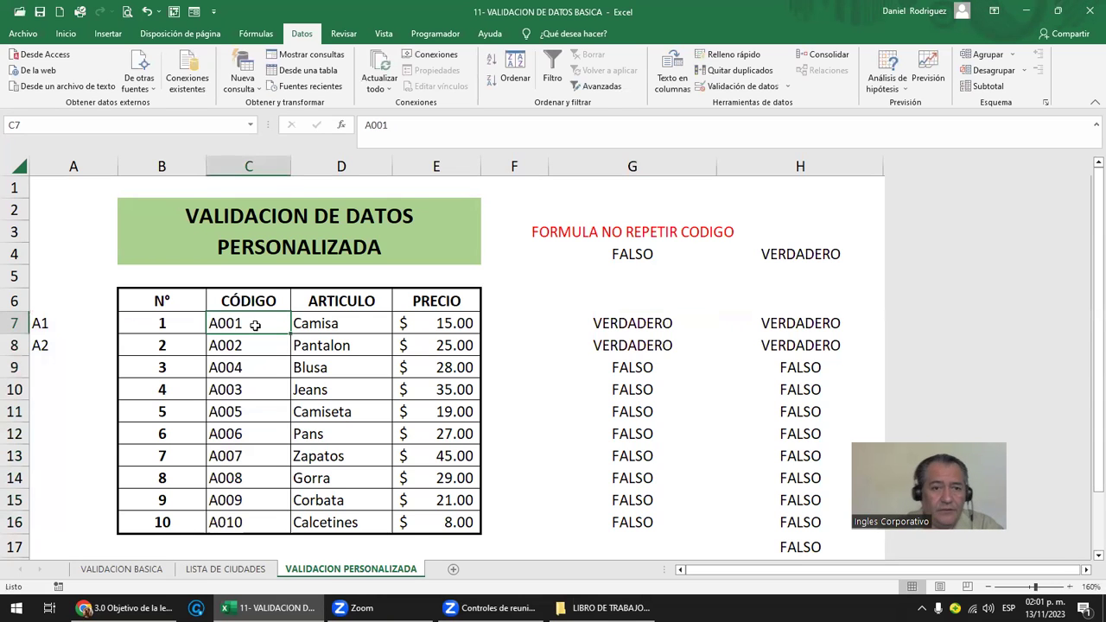
left_click(234, 158)
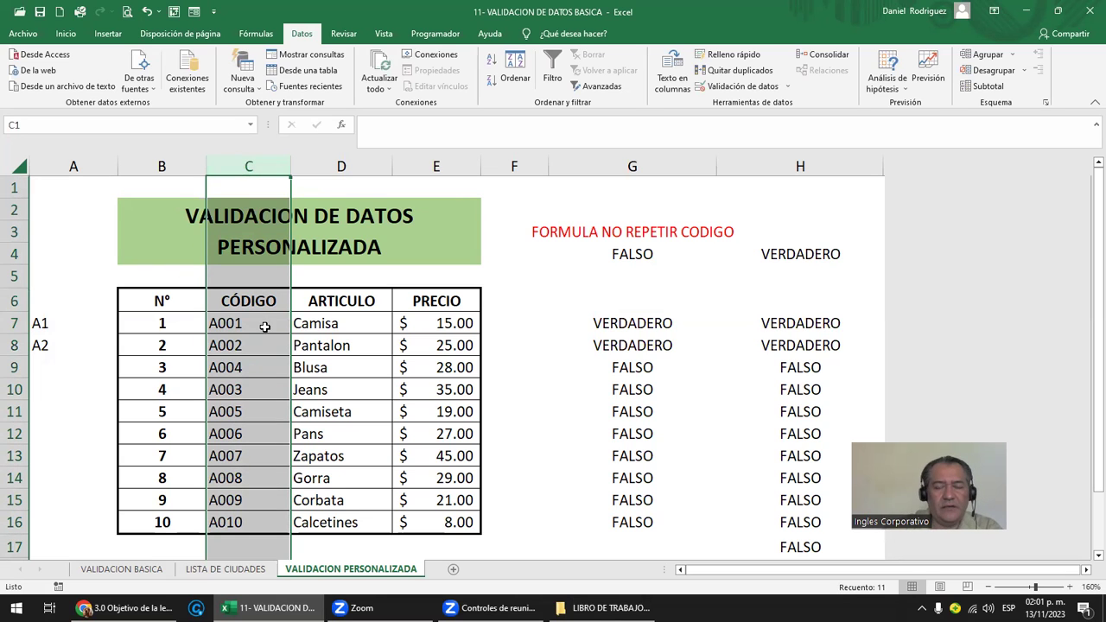
left_click(331, 324)
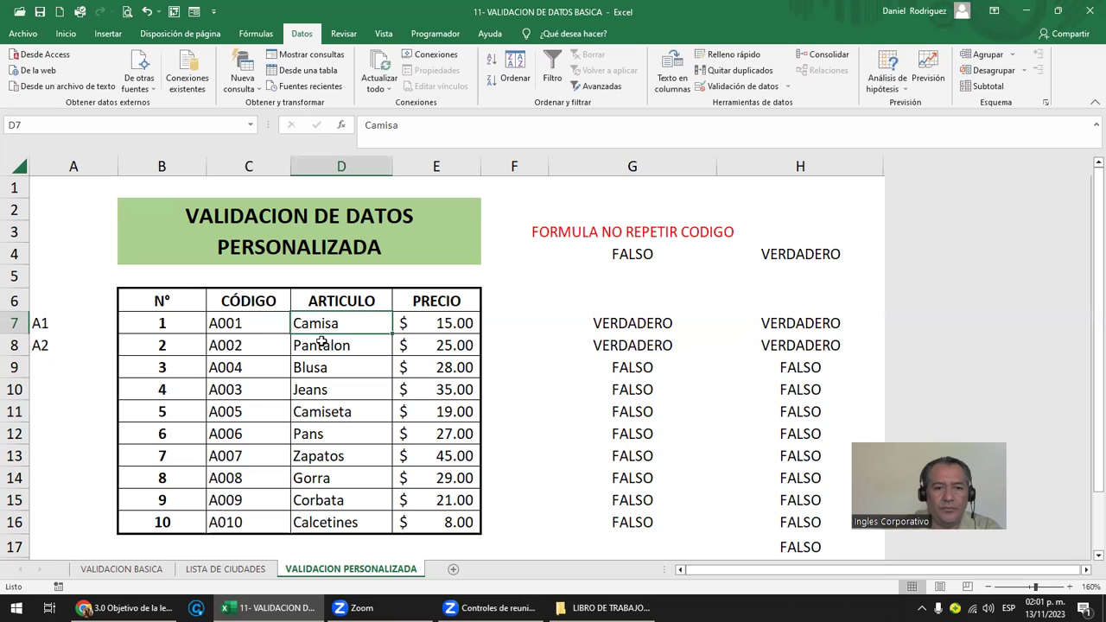
left_click(235, 323)
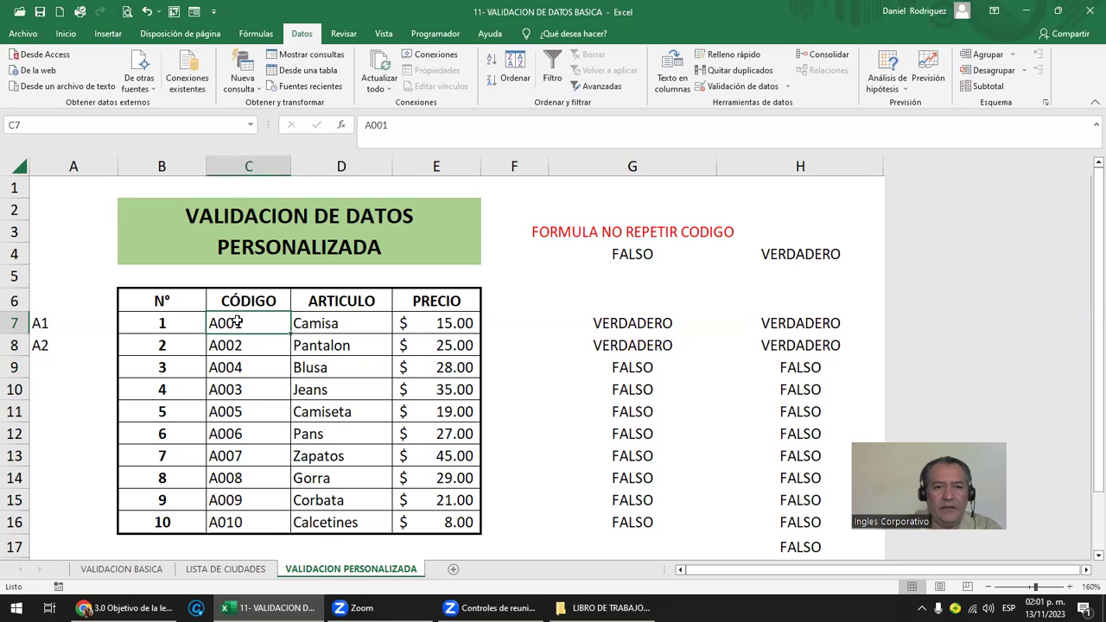
- Edit G4 to =CONTAR.SI(C:C;C7)=1 so it shows VERDADERO, then select all of column C
double_click(628, 254)
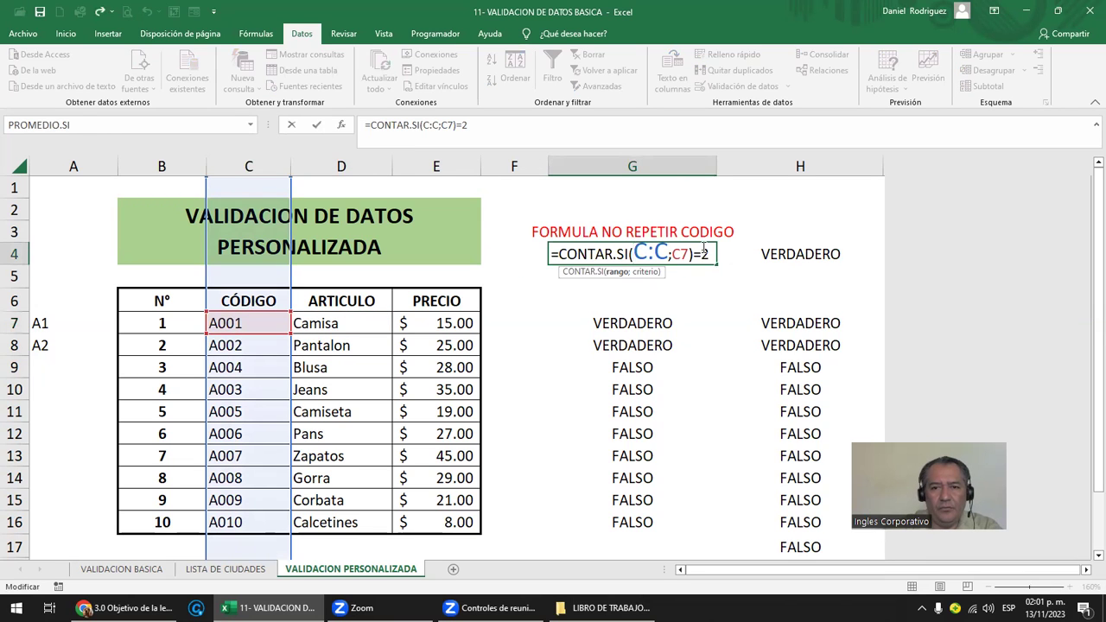
left_click(701, 252)
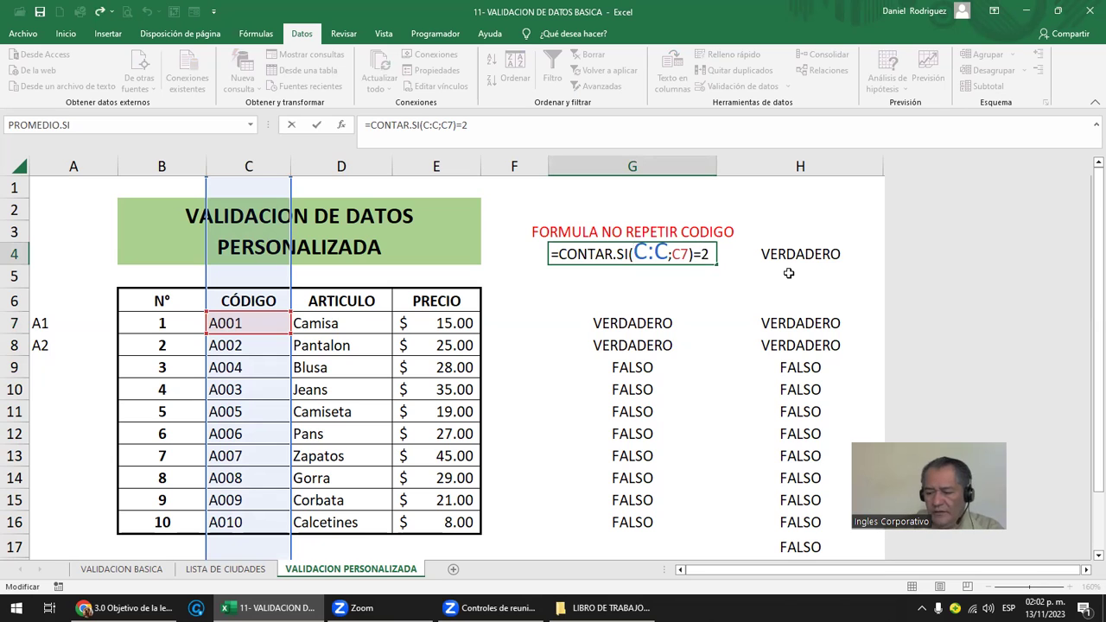
type("1")
key("Delete")
key("Return")
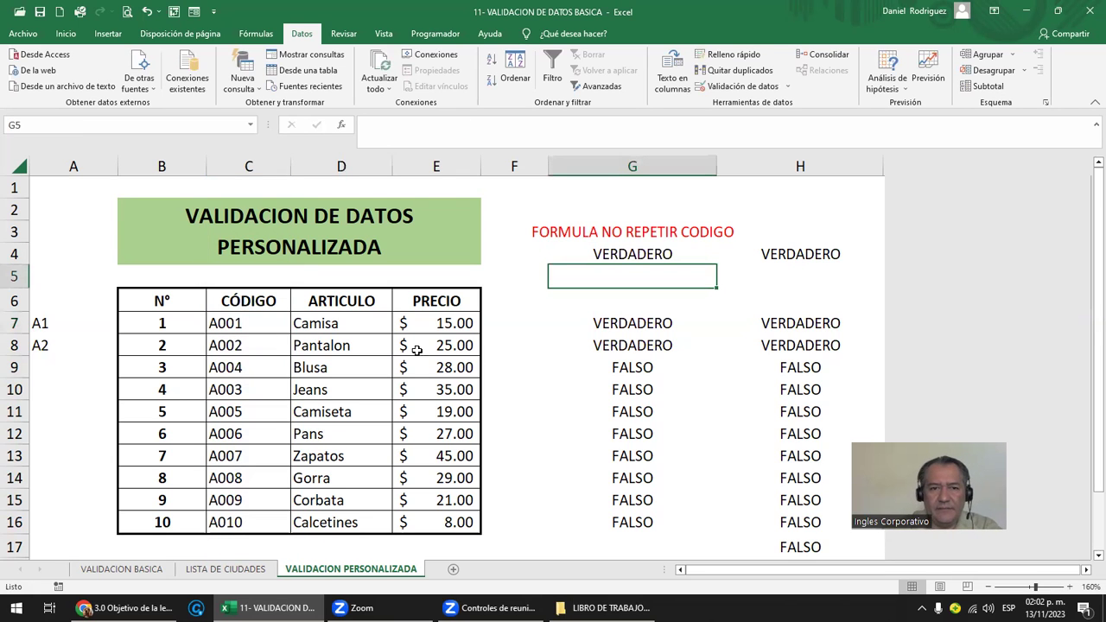
left_click(245, 328)
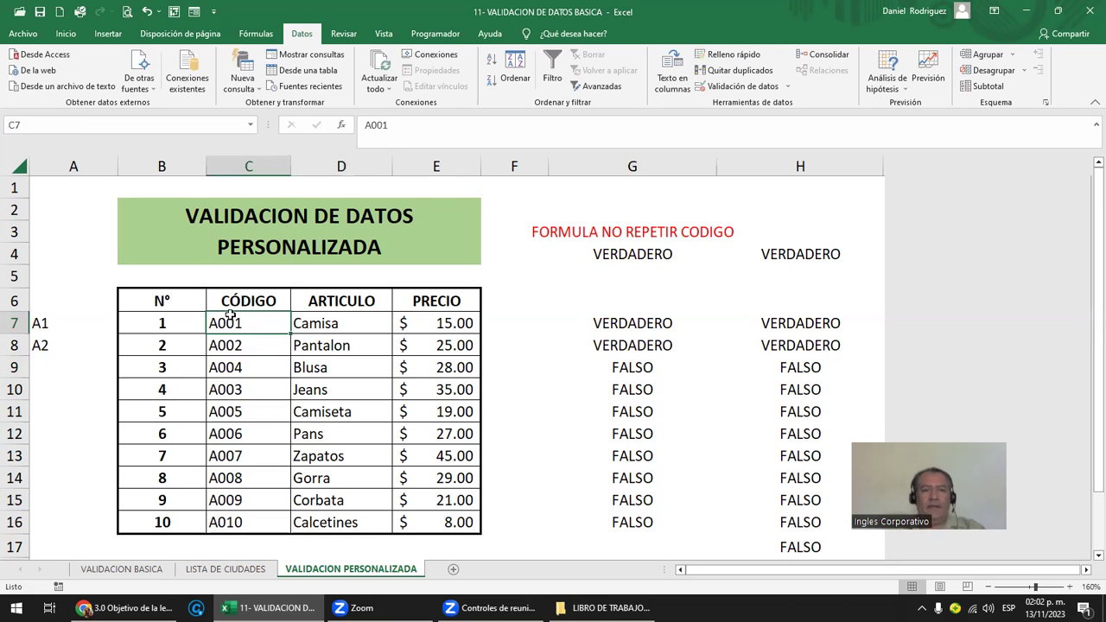
left_click(254, 166)
- Extend validation to all of column C with the Personalizada rule =CONTAR.SI(C:C;C1)=1
left_click(766, 89)
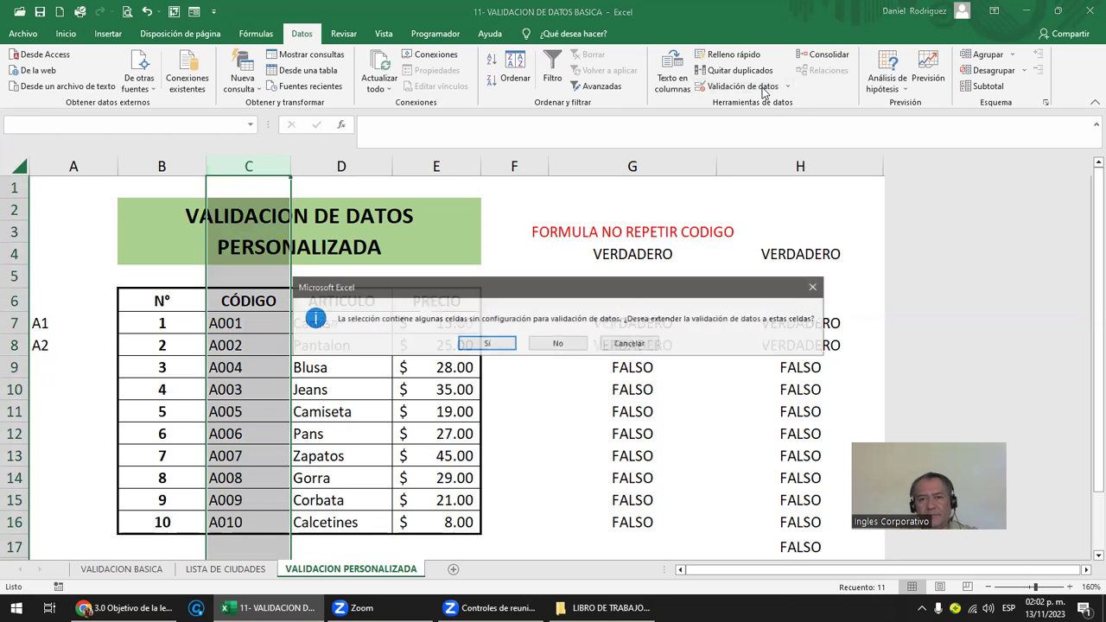
left_click(495, 346)
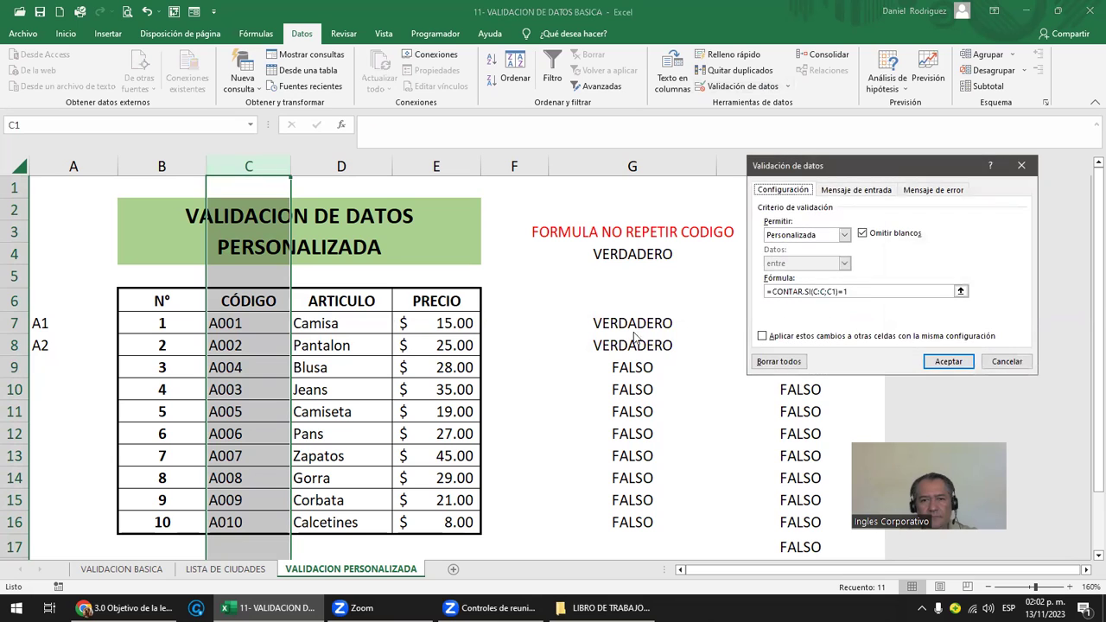
left_click(864, 291)
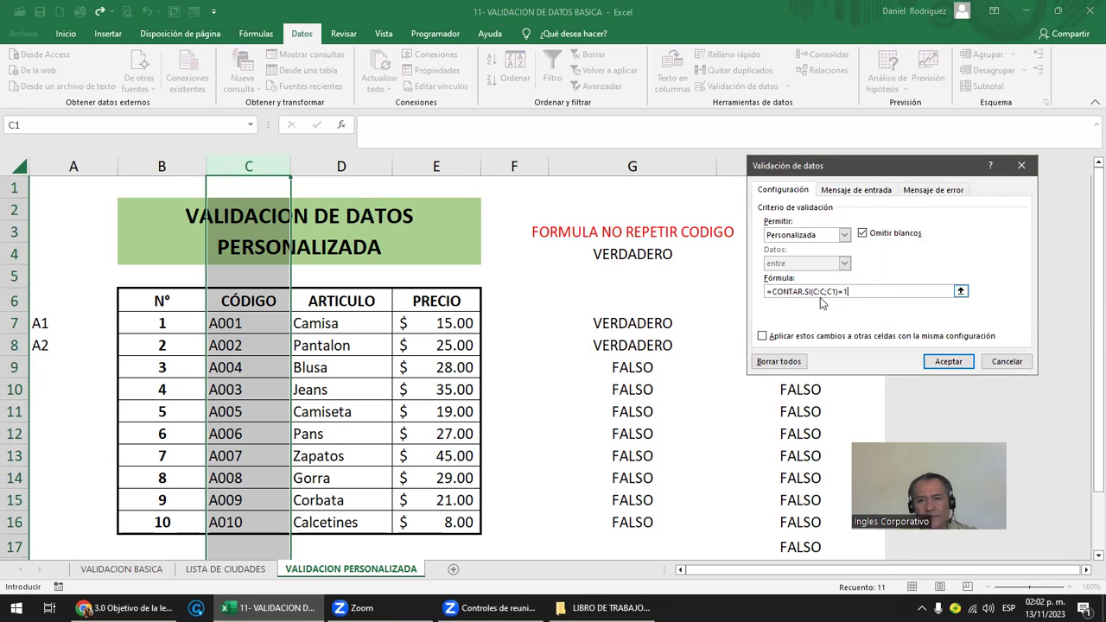
left_click(833, 297)
type("1")
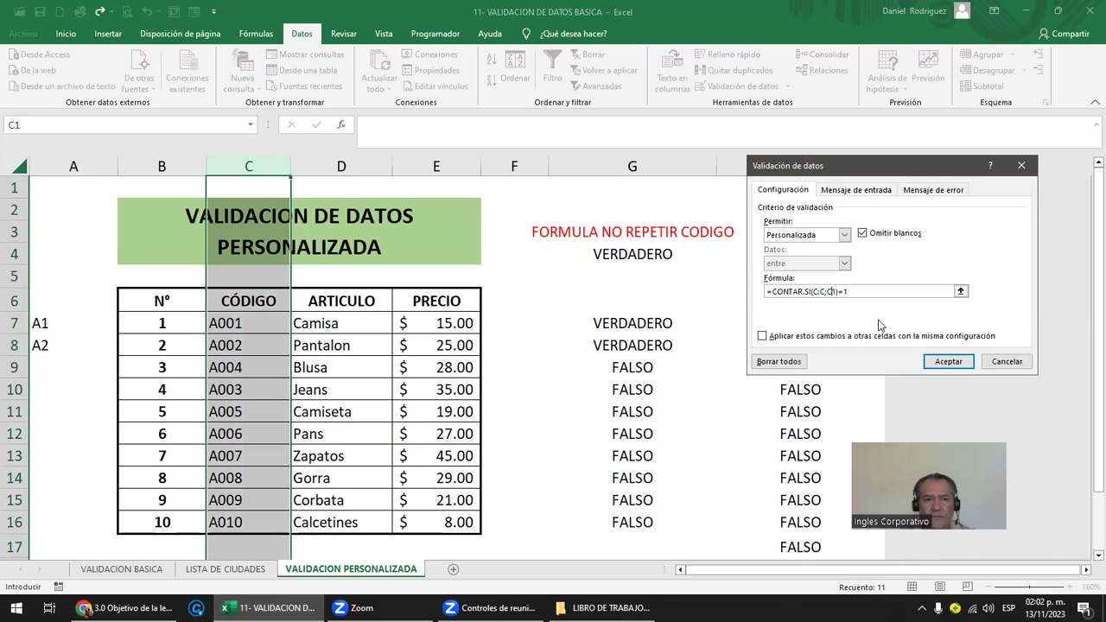
type("$")
key("Return")
left_click(259, 327)
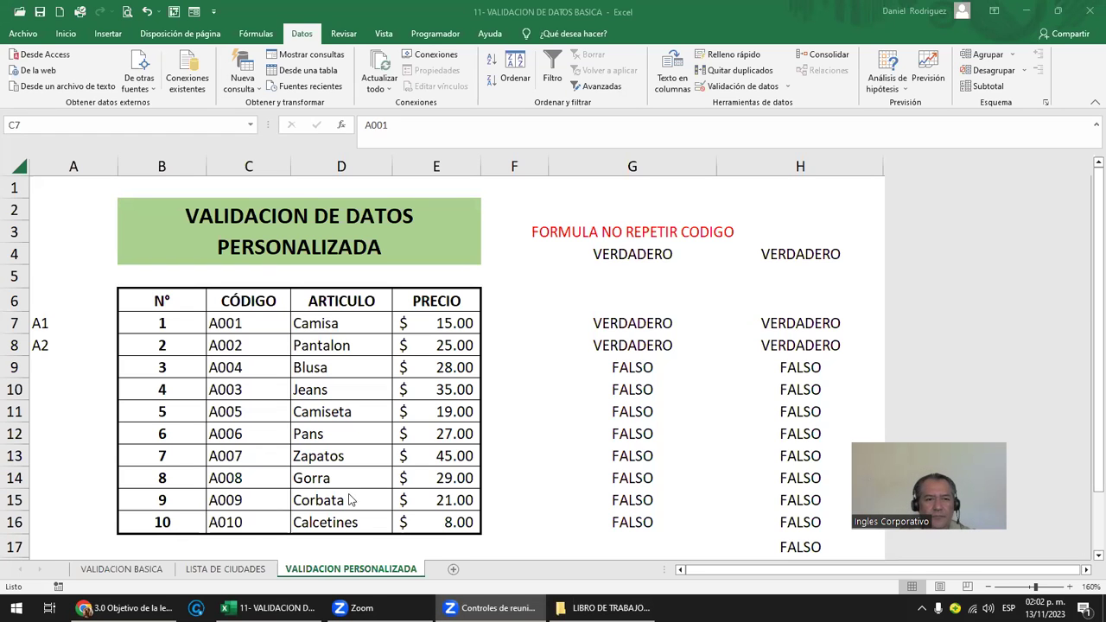
- Return to the course in Chrome and advance to lesson 3.1 Validación de datos
left_click(87, 610)
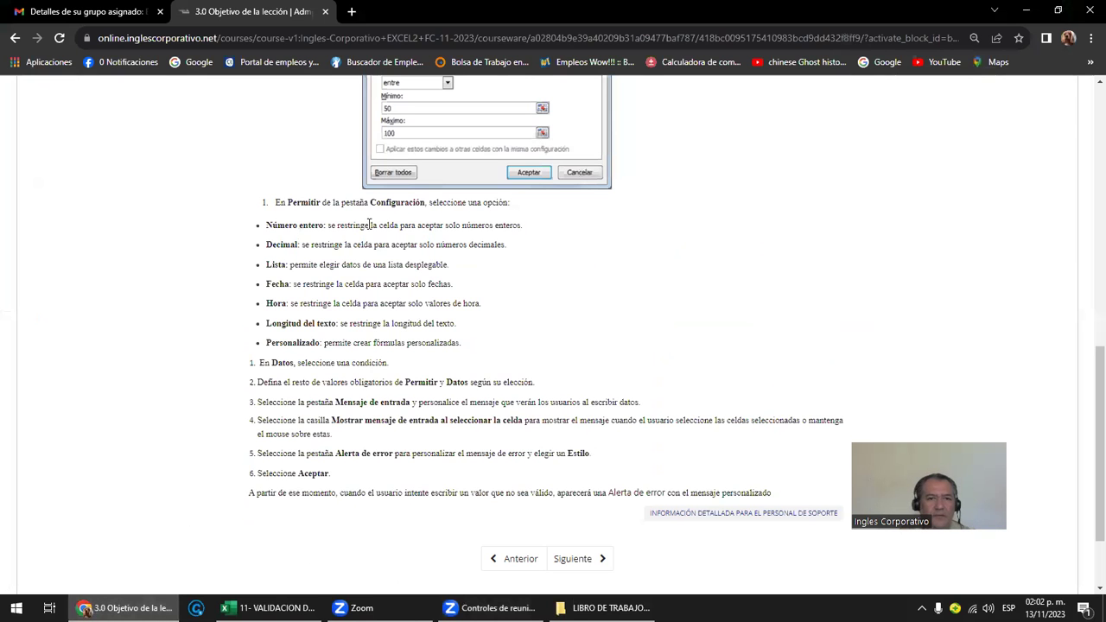
left_click(575, 567)
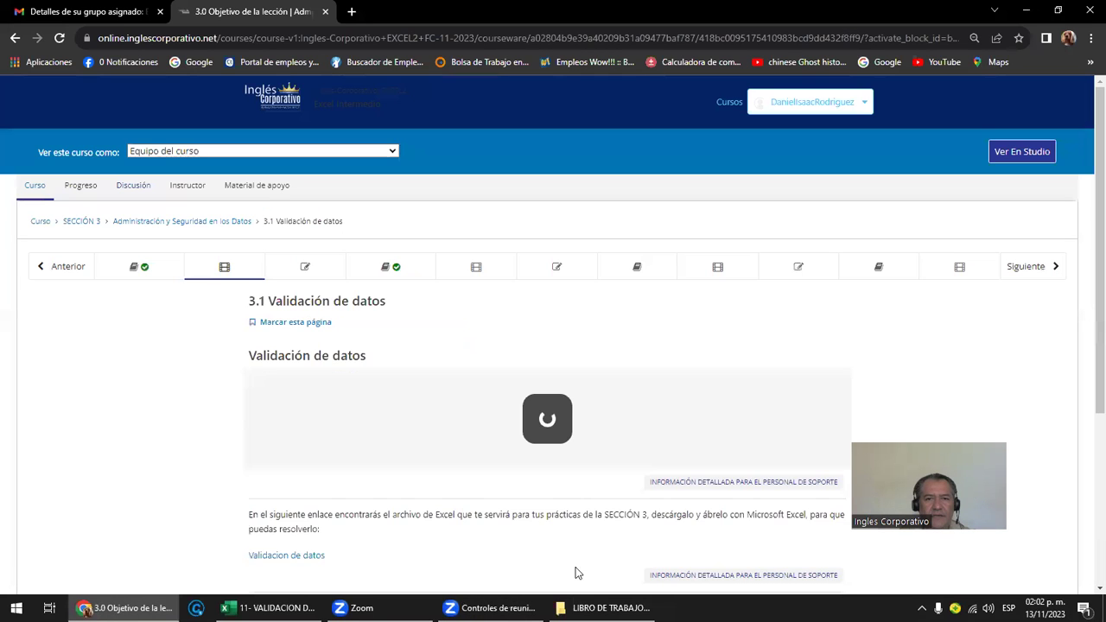
scroll(542, 344, "down", 2)
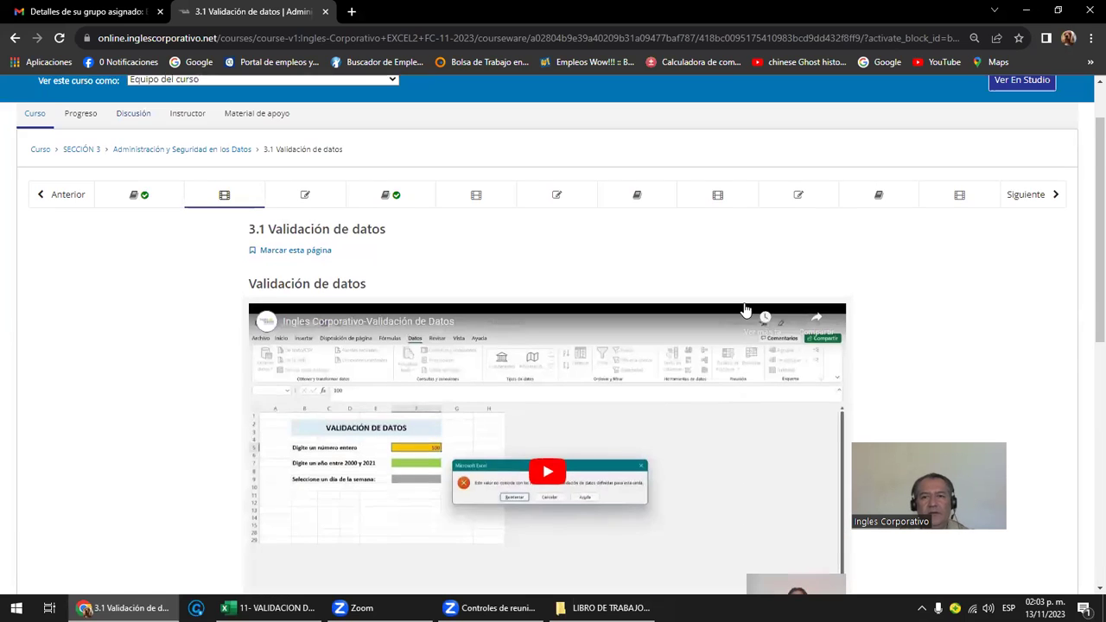
scroll(743, 308, "up", 2)
- Advance to the 3.2 Laboratorio 1 quiz and look through its unanswered questions (0.0/33.0)
left_click(1025, 199)
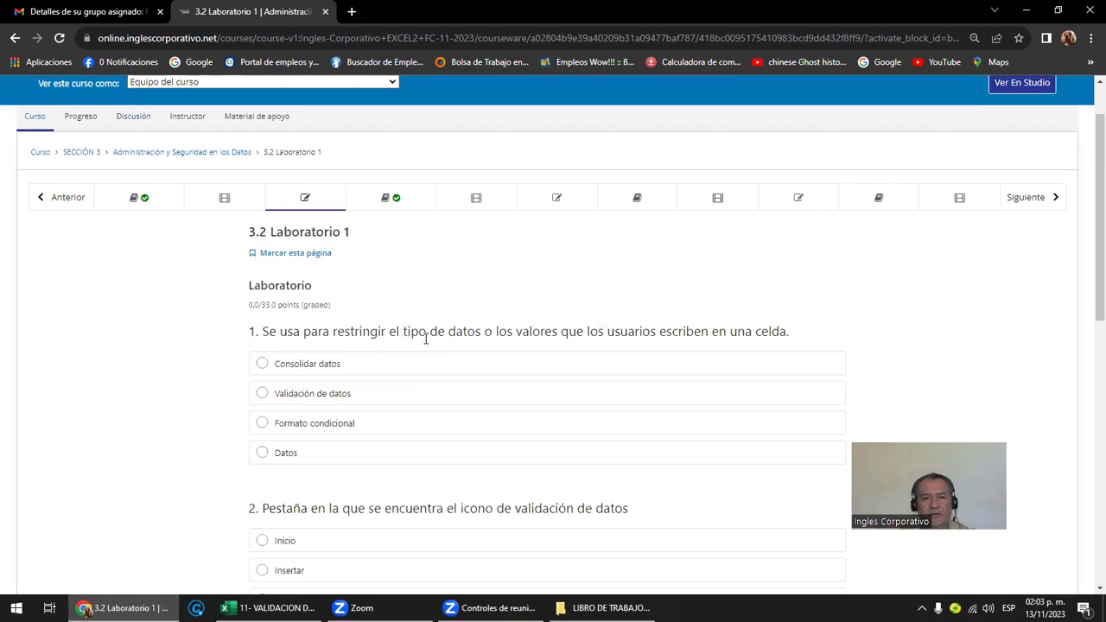
scroll(426, 339, "down", 5)
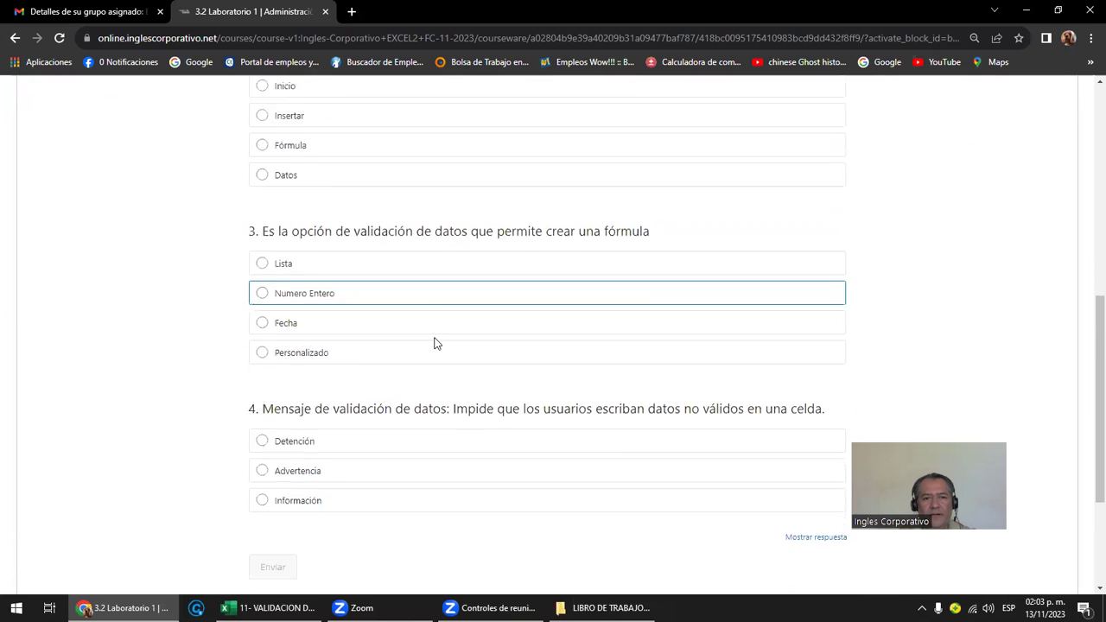
scroll(435, 344, "down", 2)
scroll(435, 344, "up", 1)
scroll(437, 344, "up", 3)
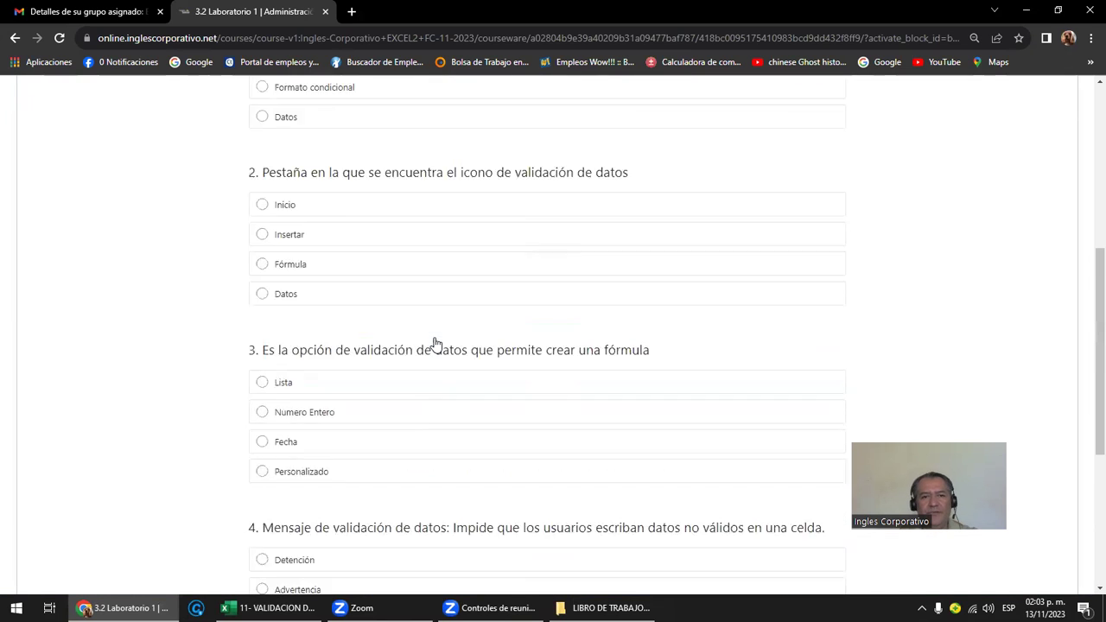
scroll(435, 344, "up", 2)
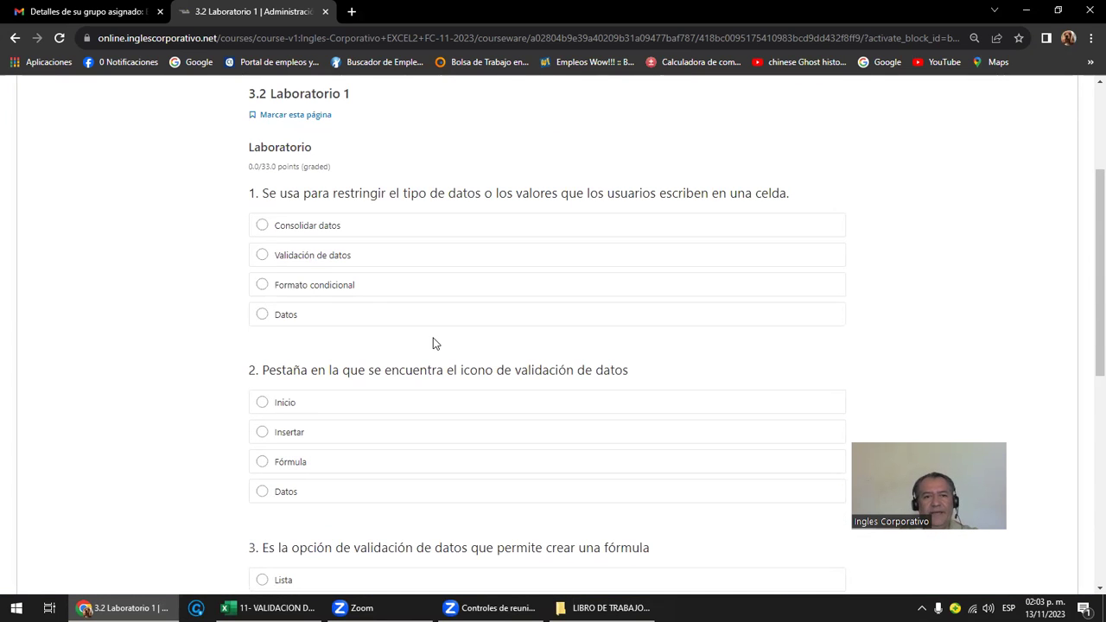
scroll(435, 344, "up", 2)
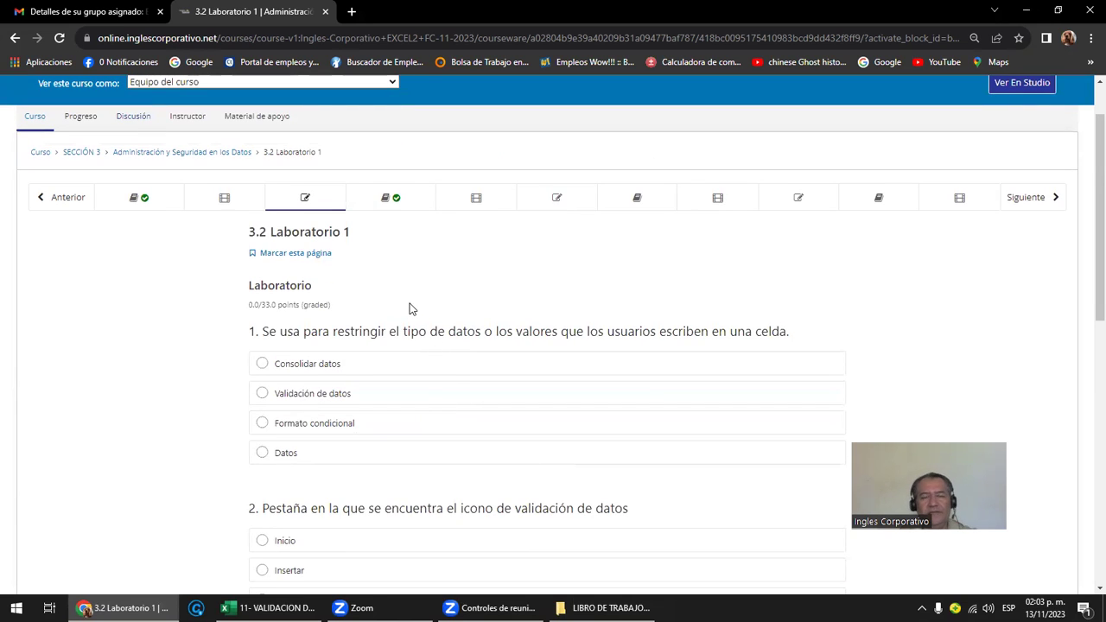
scroll(364, 305, "down", 1)
scroll(364, 304, "down", 2)
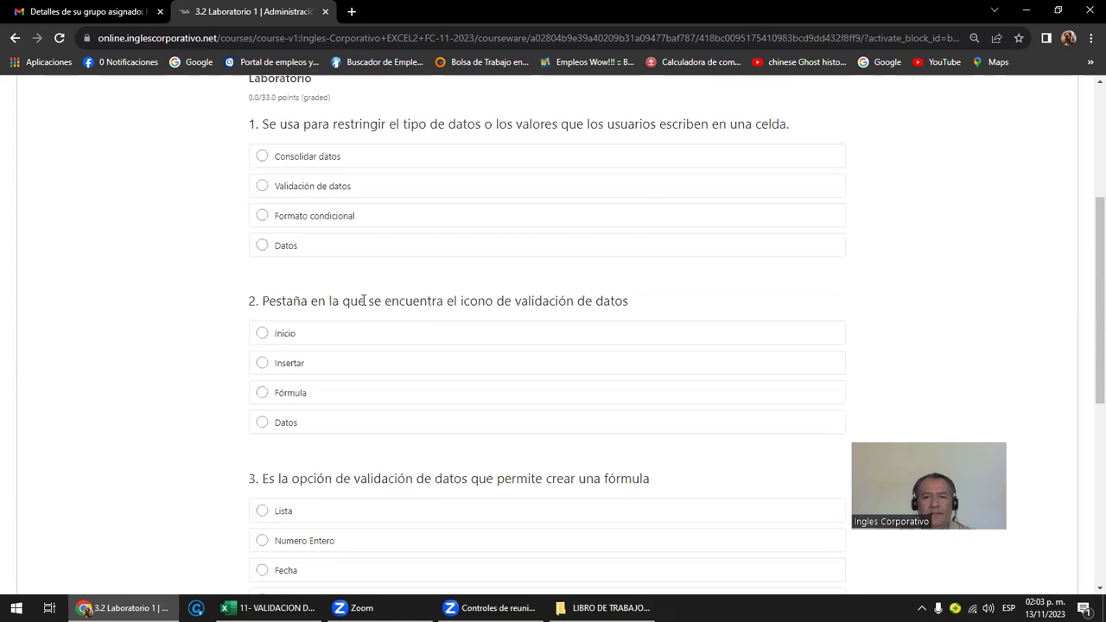